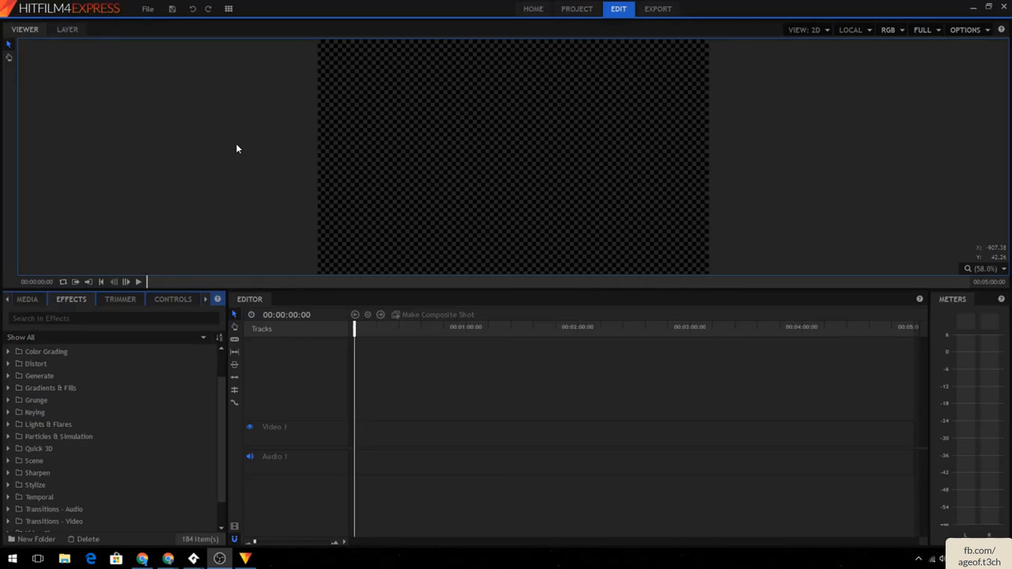
# - Search the effects for key and select the Greenscreen Key preset under 2D Effects
pyautogui.moveTo(224, 388); pyautogui.dragTo(218, 340)
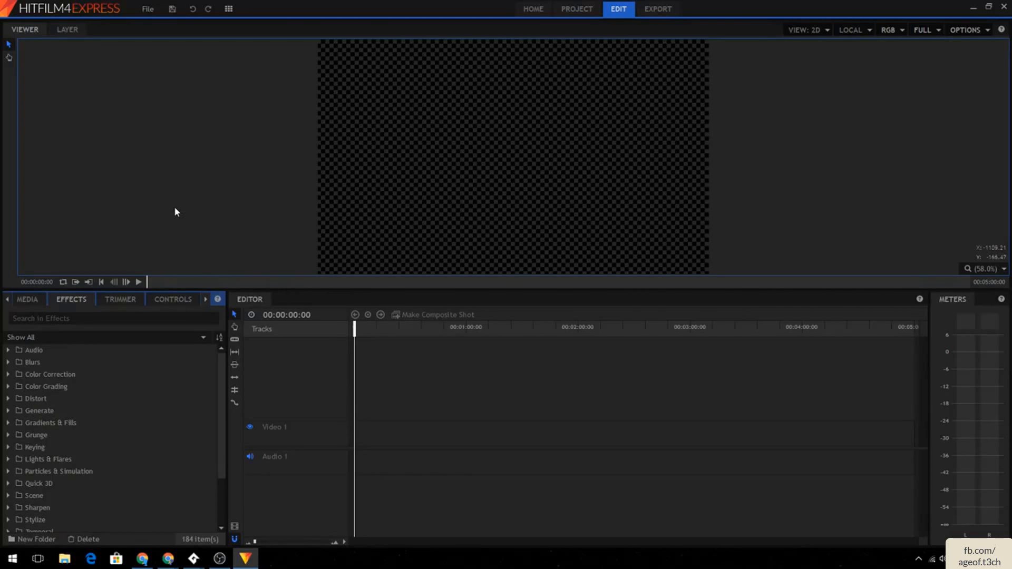
pyautogui.click(217, 189)
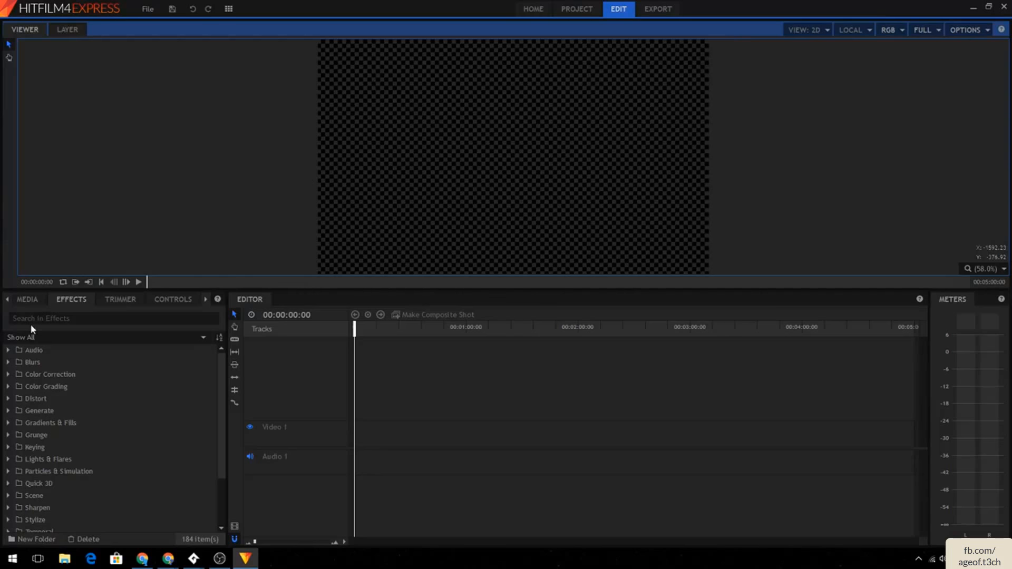
pyautogui.scroll(-2, 29, 365)
pyautogui.click(48, 319)
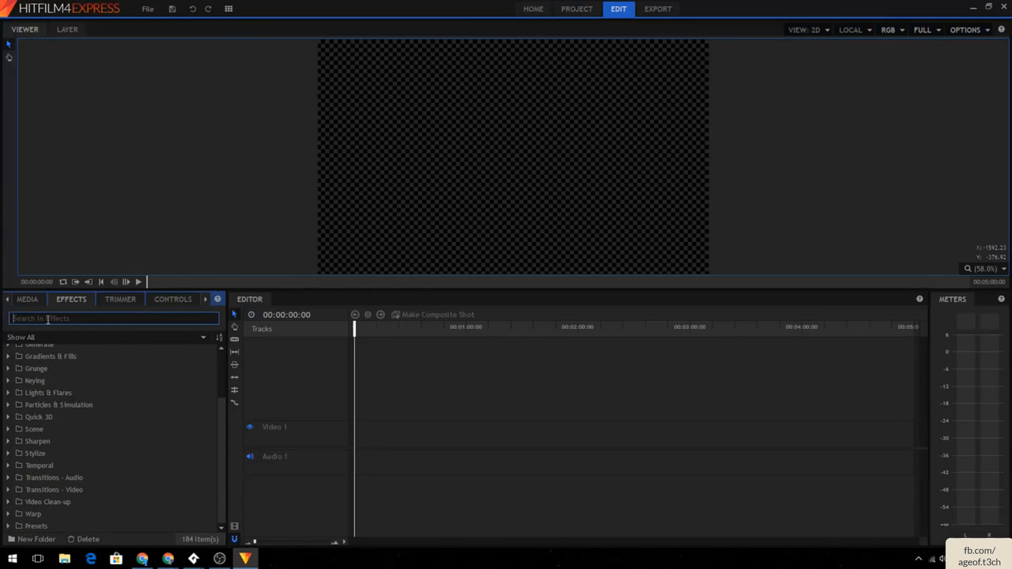
pyautogui.write('key')
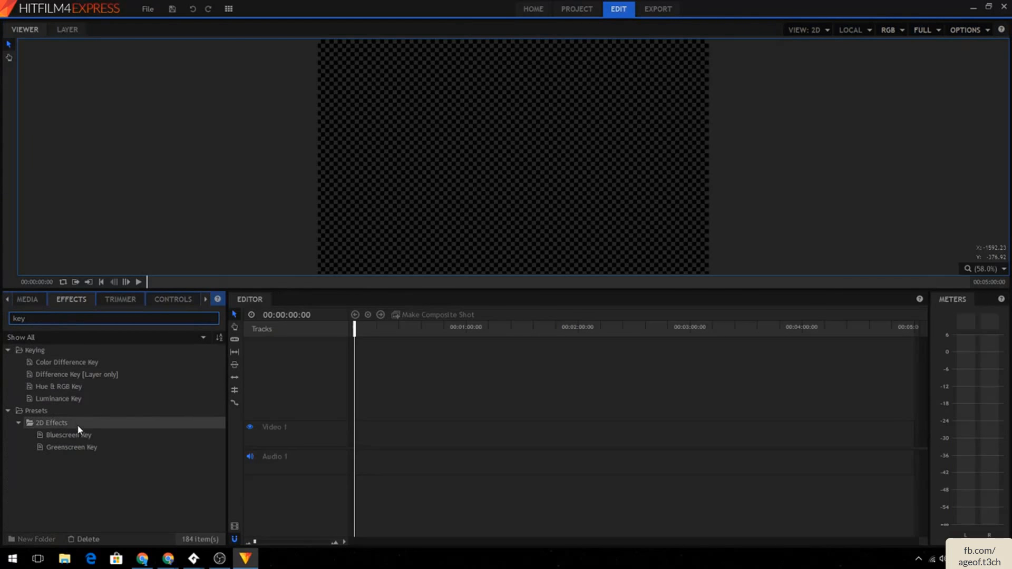
pyautogui.click(81, 446)
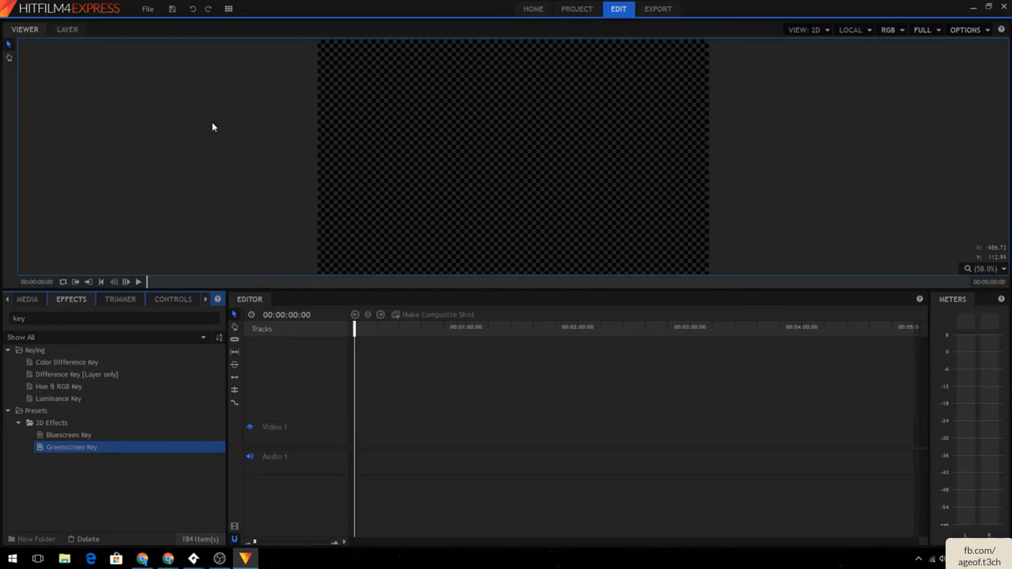
# - Insert a new video track and a new audio track in the timeline
pyautogui.rightClick(299, 388)
pyautogui.click(320, 394)
pyautogui.rightClick(305, 473)
pyautogui.click(319, 481)
pyautogui.click(314, 399)
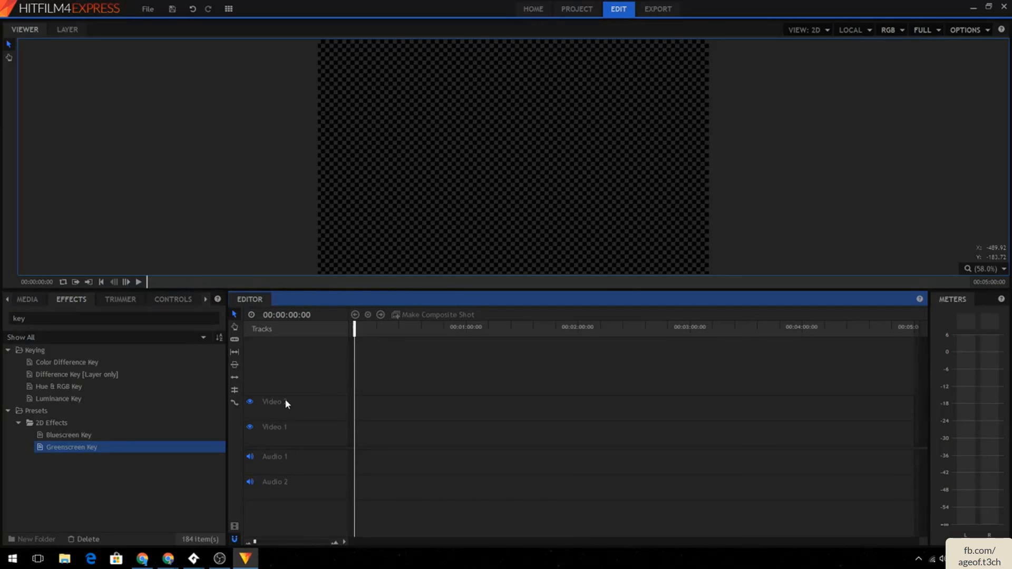
# - Delete the added audio track and video track
pyautogui.rightClick(268, 479)
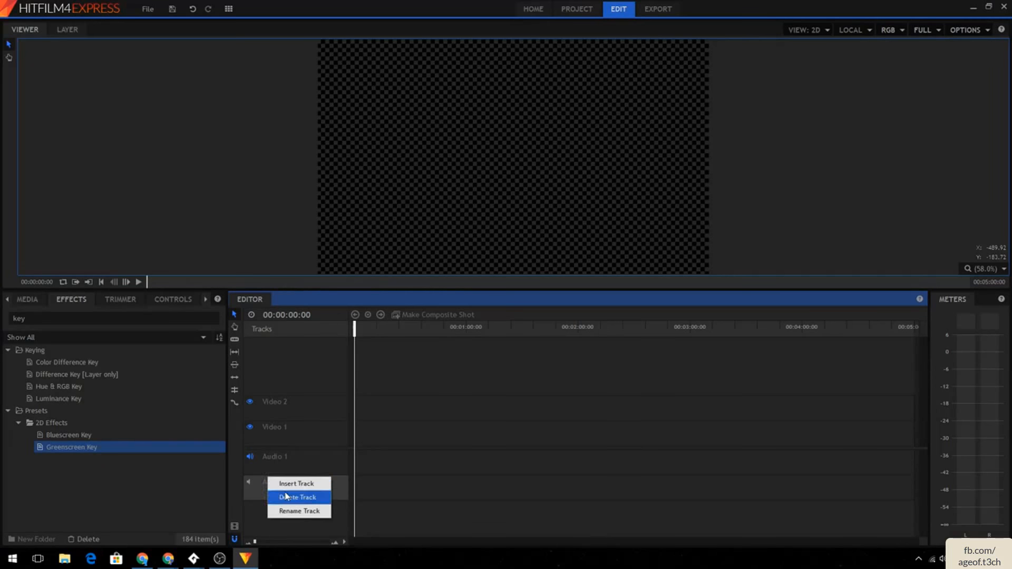
pyautogui.click(289, 495)
pyautogui.rightClick(286, 419)
pyautogui.click(314, 434)
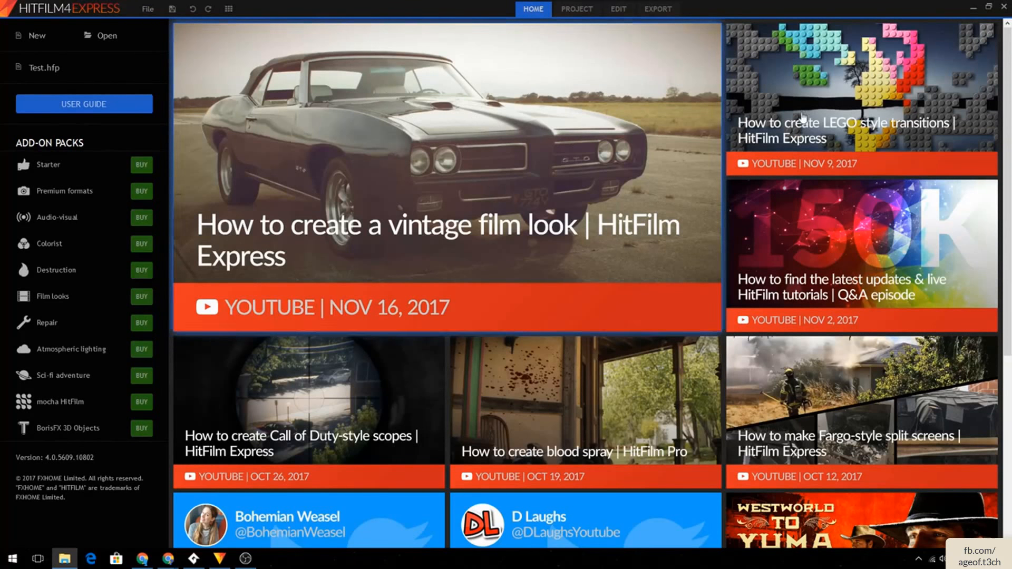
# - Start a new project, discarding the unsaved changes to the current one
pyautogui.click(23, 38)
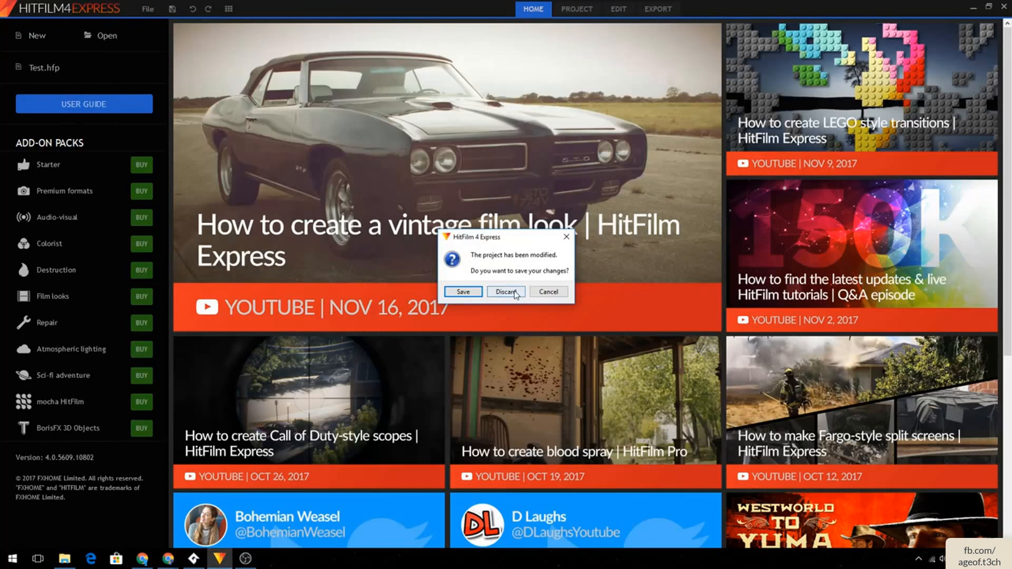
pyautogui.click(506, 291)
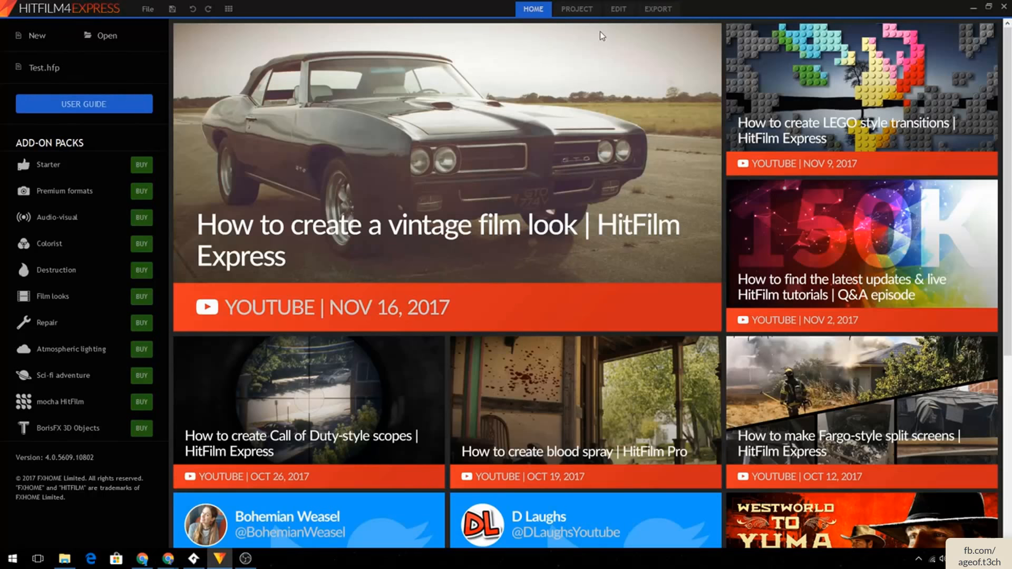
pyautogui.click(27, 37)
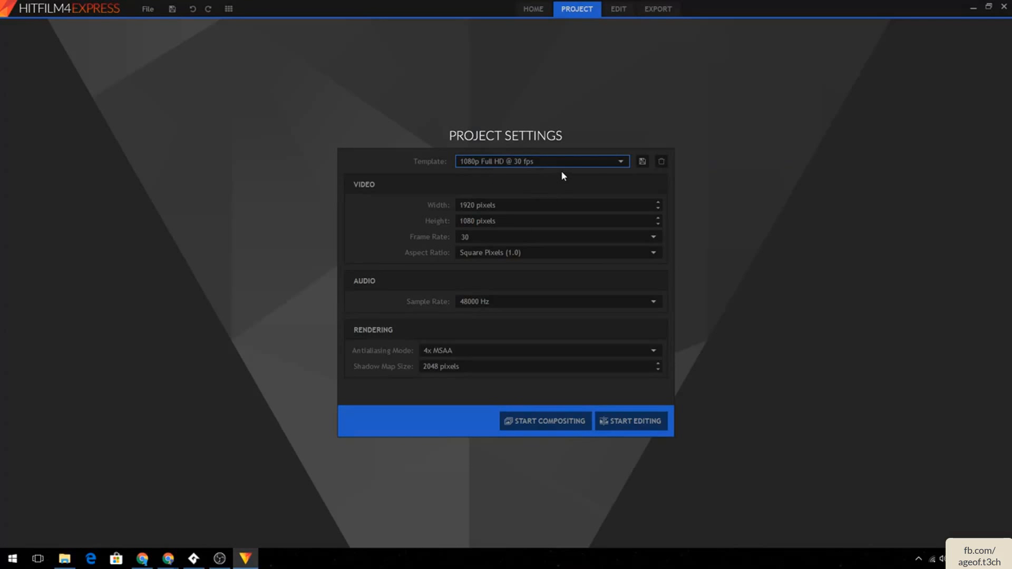
# - Browse the list of available project templates
pyautogui.click(546, 159)
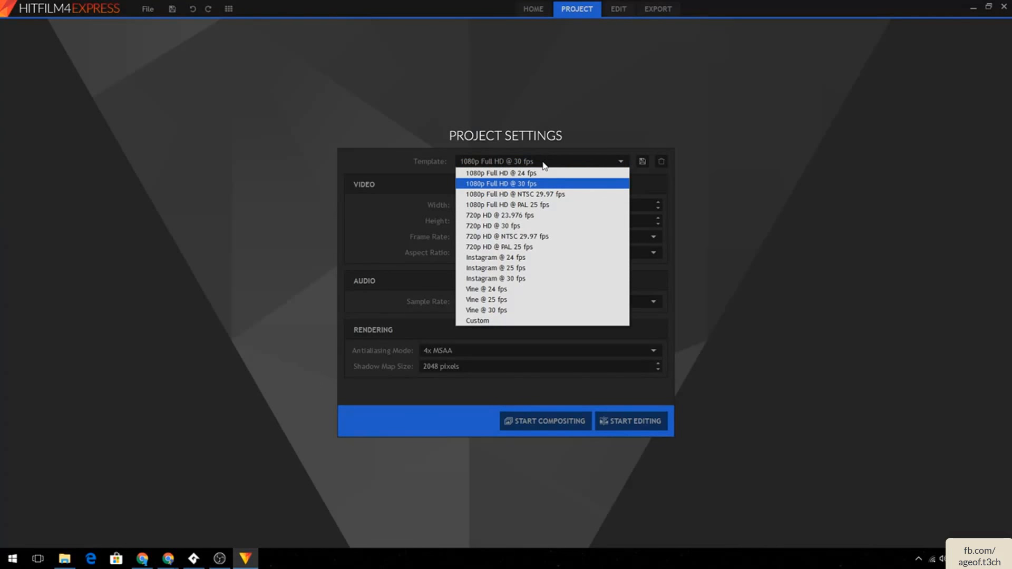
pyautogui.press('Down')
pyautogui.press('Down')
pyautogui.press('Down')
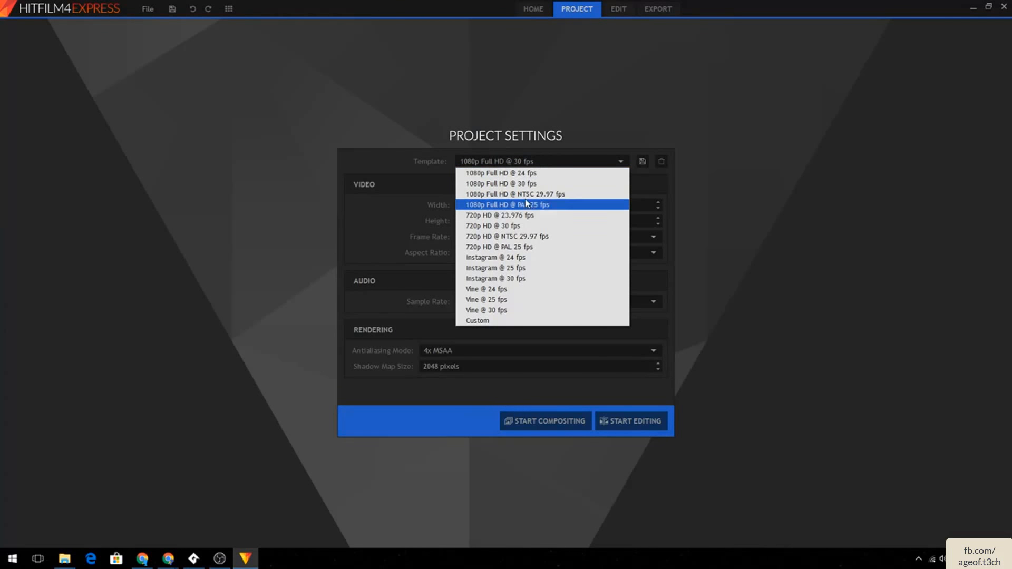
pyautogui.click(393, 151)
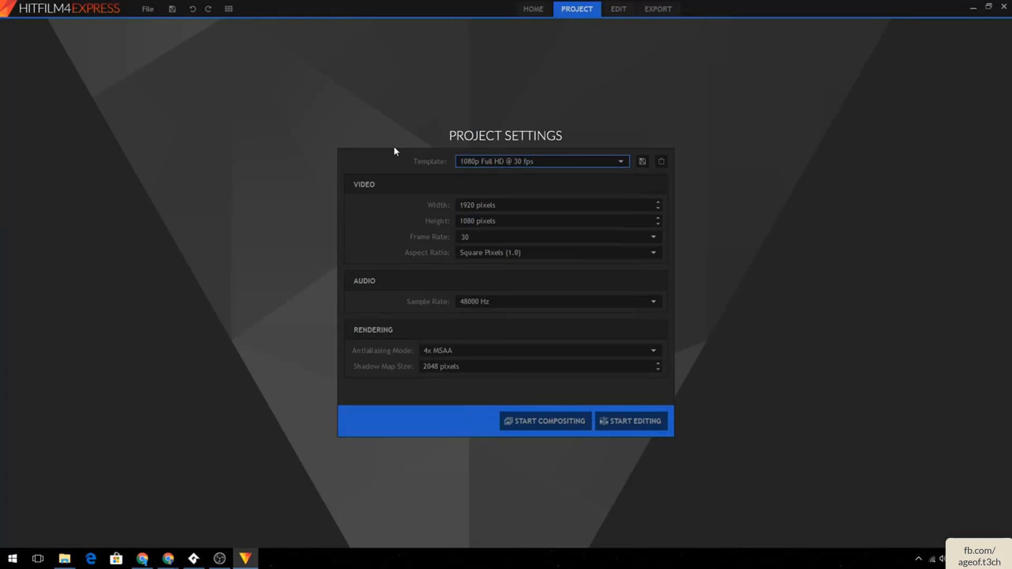
pyautogui.click(580, 163)
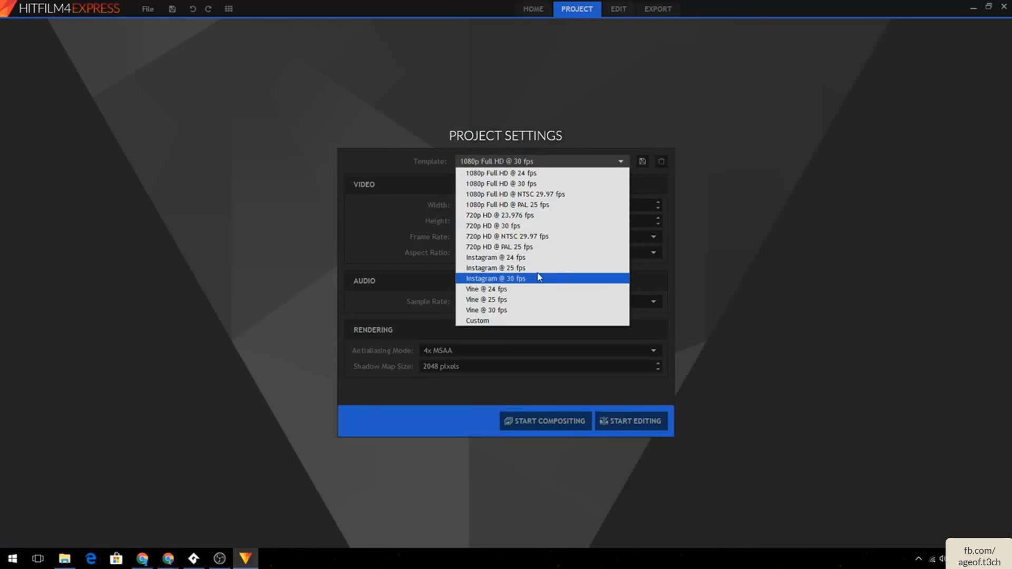
pyautogui.click(515, 127)
# - Set the project width to 1280 pixels and the height to 768 pixels
pyautogui.click(512, 238)
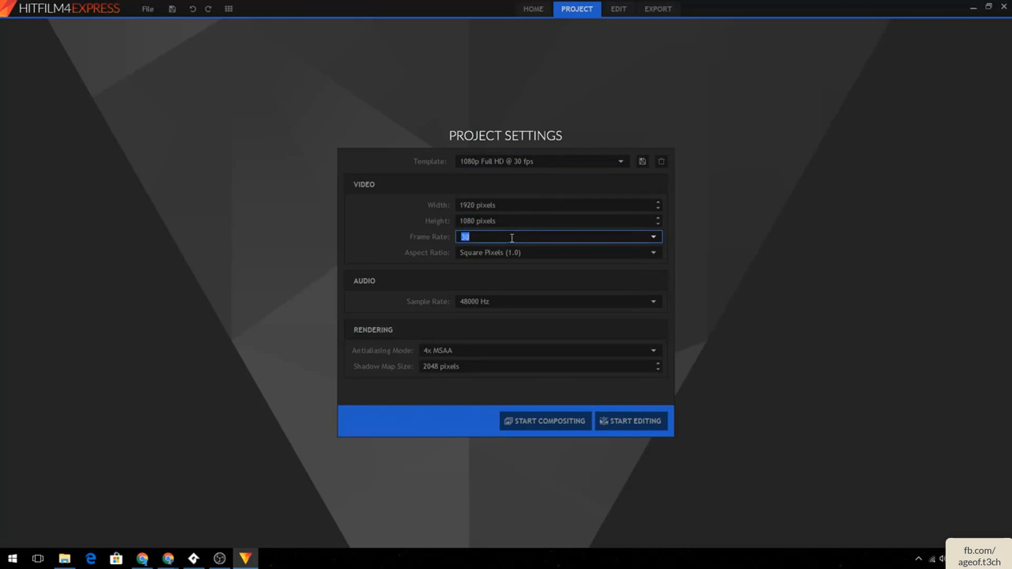
pyautogui.click(466, 205)
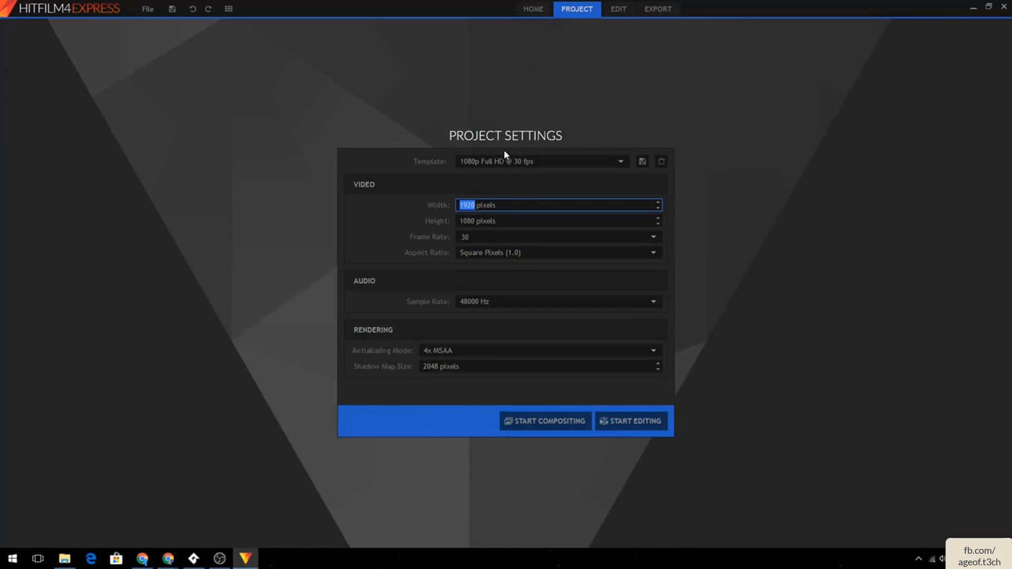
pyautogui.write('1280')
pyautogui.click(458, 218)
pyautogui.write('768')
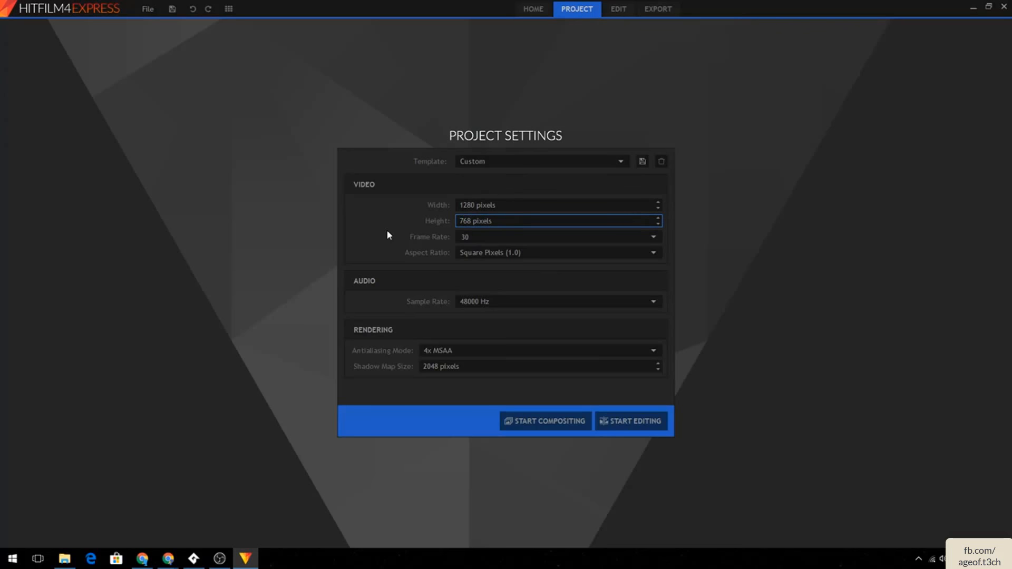
# - Restore the width to 1920 pixels and undo the height change
pyautogui.click(459, 205)
pyautogui.write('1920')
pyautogui.click(490, 219)
pyautogui.hotkey('ctrl', 'z')
# - Set the frame rate to 60, then back to 30
pyautogui.click(465, 237)
pyautogui.moveTo(491, 232); pyautogui.dragTo(398, 221)
pyautogui.write('60')
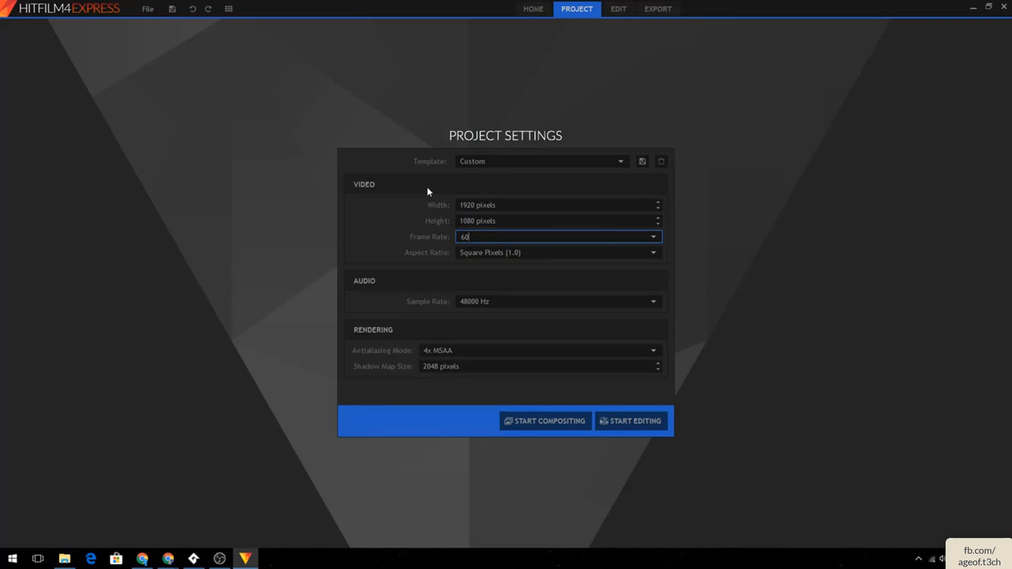
pyautogui.press('BackSpace')
pyautogui.press('BackSpace')
pyautogui.write('30')
# - Keep the 1080p Full HD @ 30 fps template and start editing
pyautogui.click(516, 161)
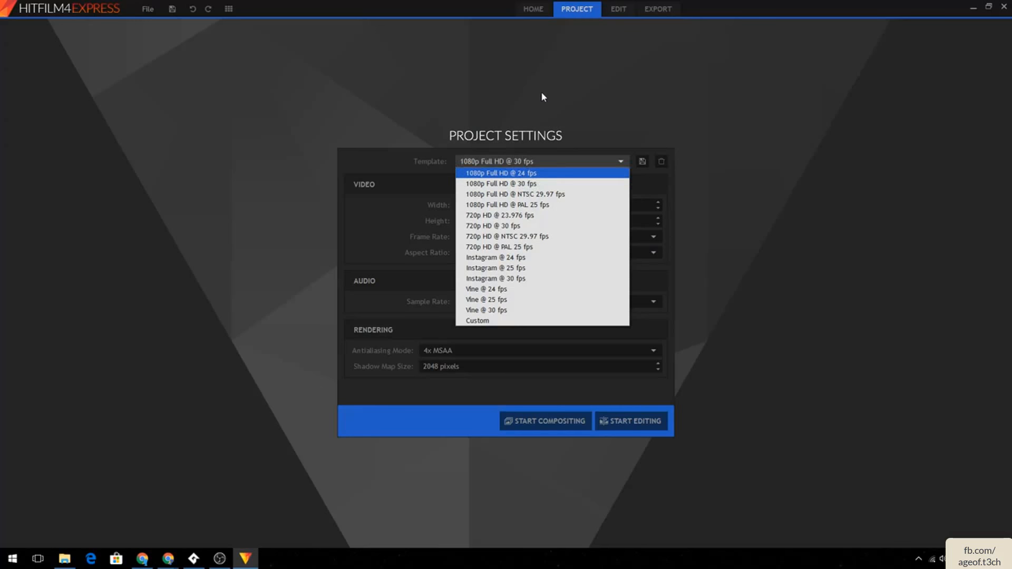
pyautogui.click(569, 111)
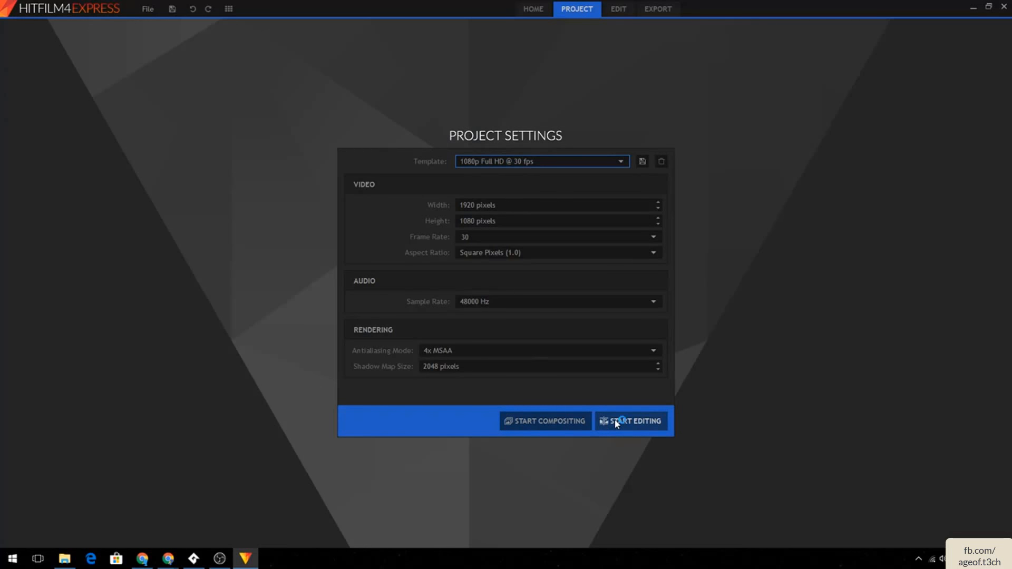
pyautogui.click(604, 431)
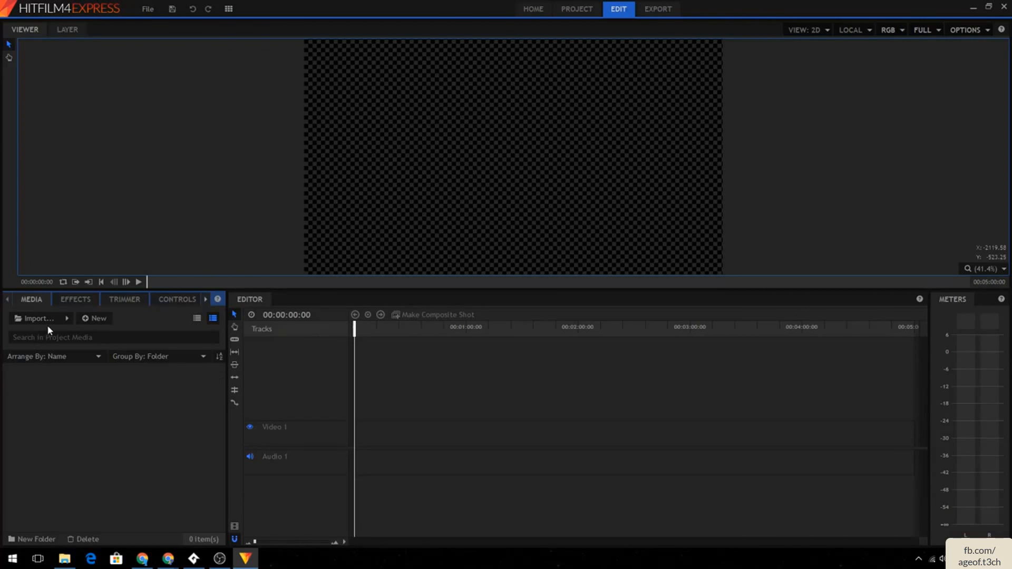
pyautogui.click(66, 319)
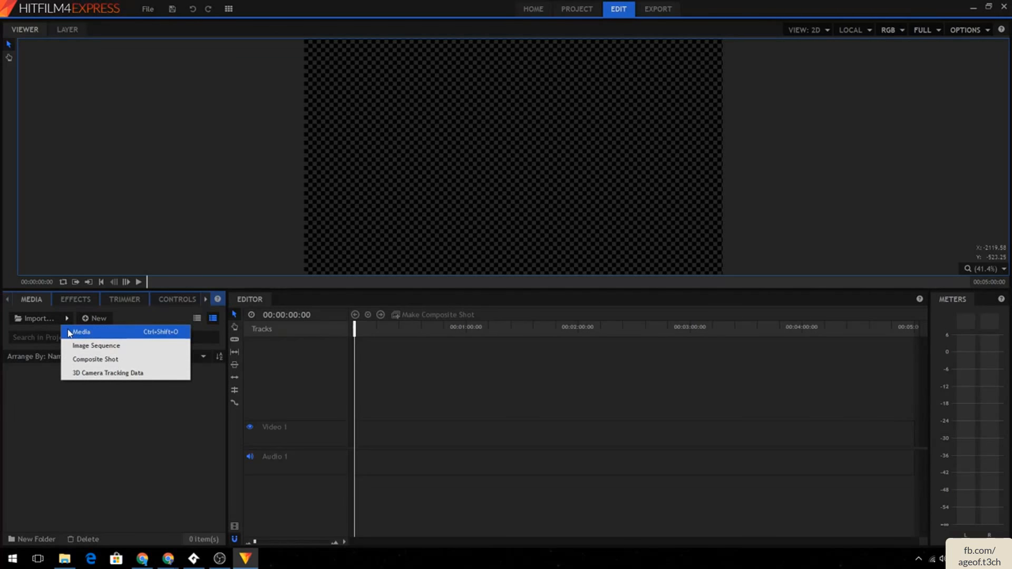
pyautogui.click(69, 332)
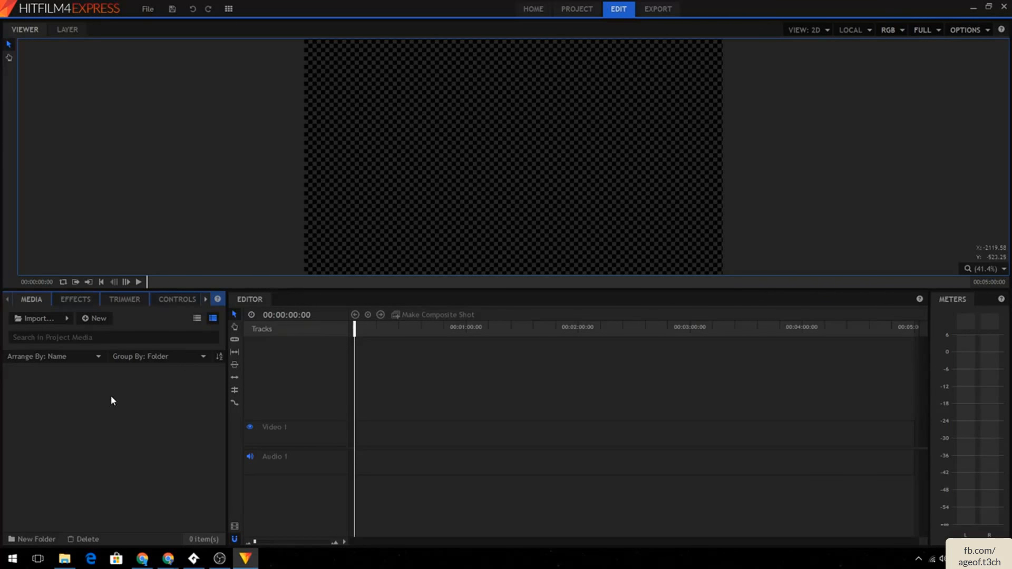
pyautogui.click(68, 318)
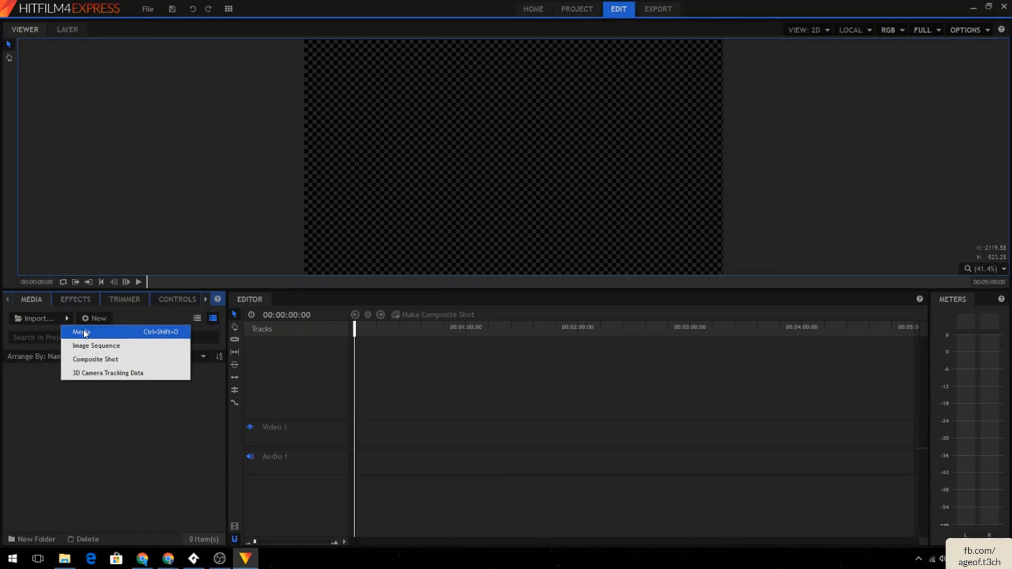
pyautogui.click(68, 319)
pyautogui.click(68, 320)
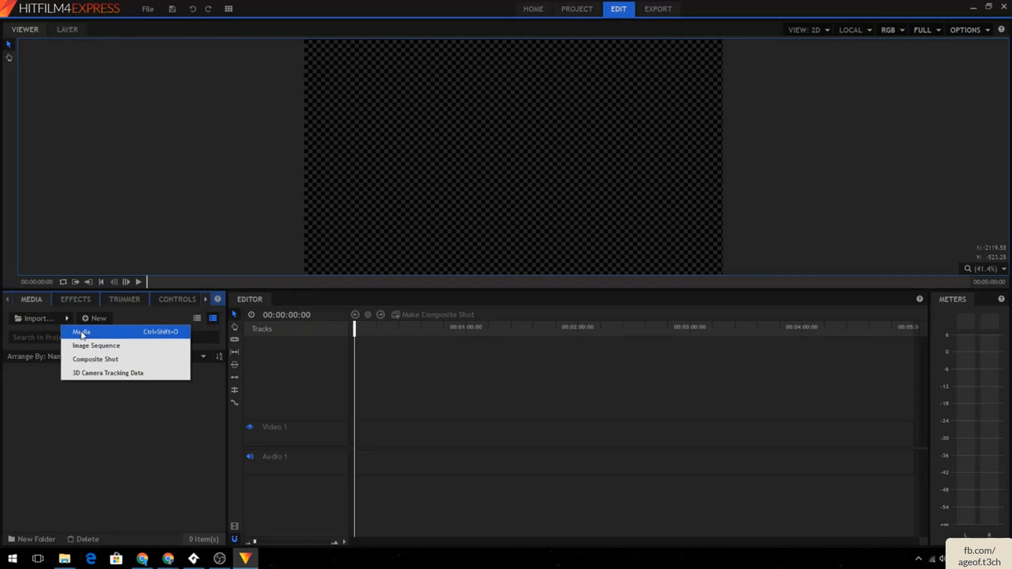
pyautogui.click(124, 419)
pyautogui.moveTo(126, 393)
pyautogui.click(127, 374)
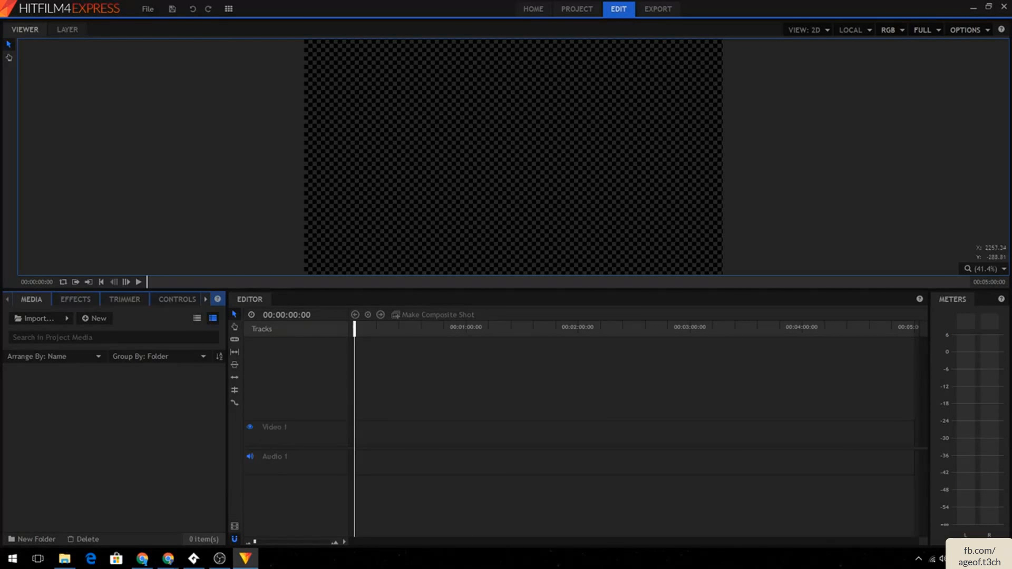
# - Switch to File Explorer and drag all nine clips from the videos folder into the media panel
pyautogui.hotkey('alt', 'Tab')
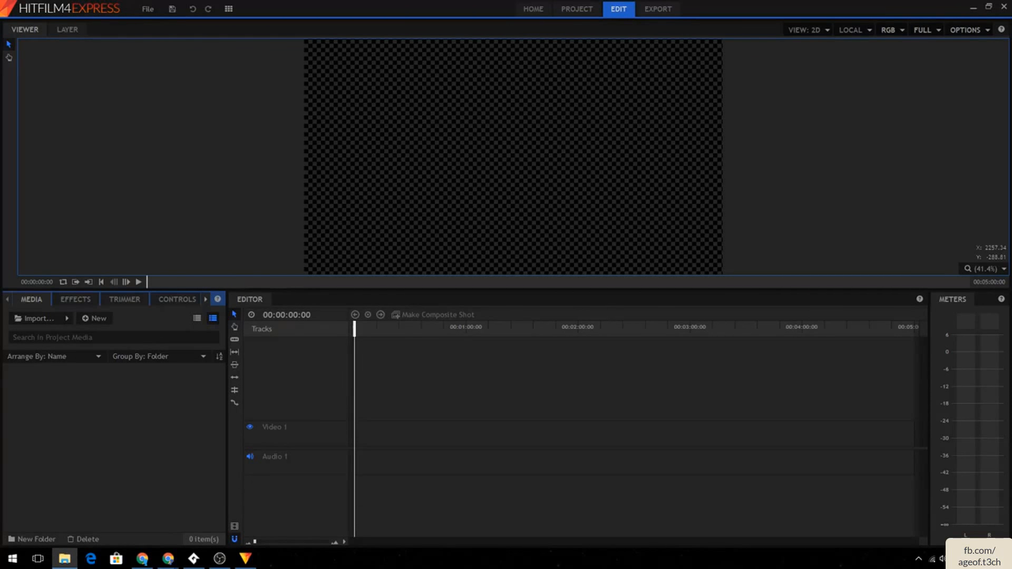
pyautogui.moveTo(1011, 139); pyautogui.dragTo(821, 171)
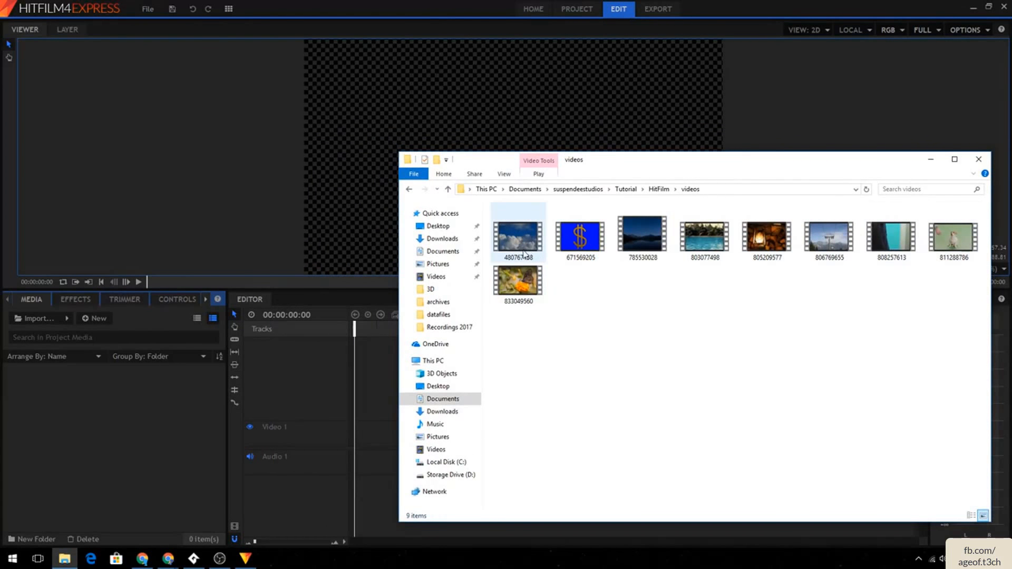
pyautogui.click(522, 252)
pyautogui.click(572, 247)
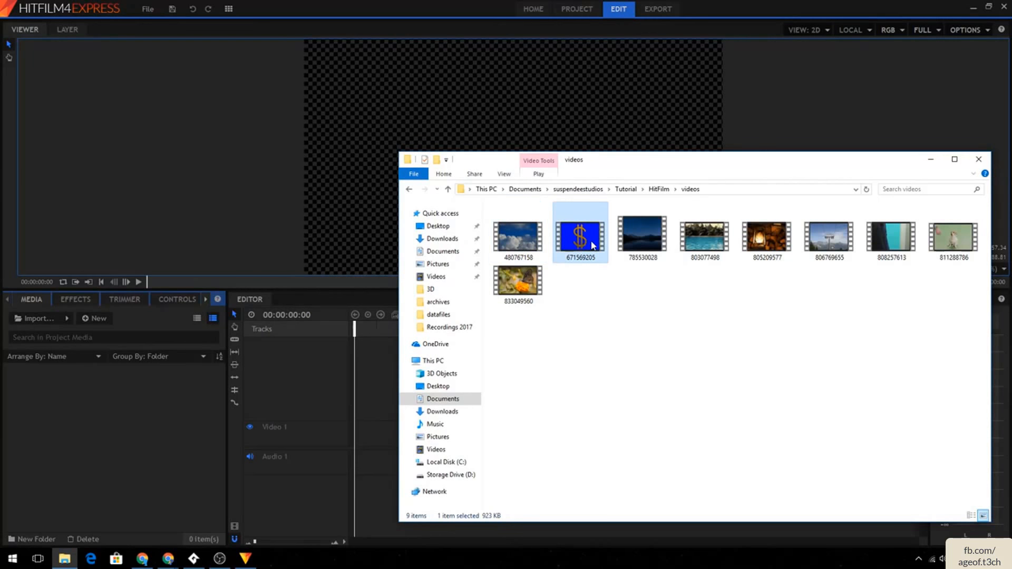
pyautogui.click(643, 235)
pyautogui.click(693, 239)
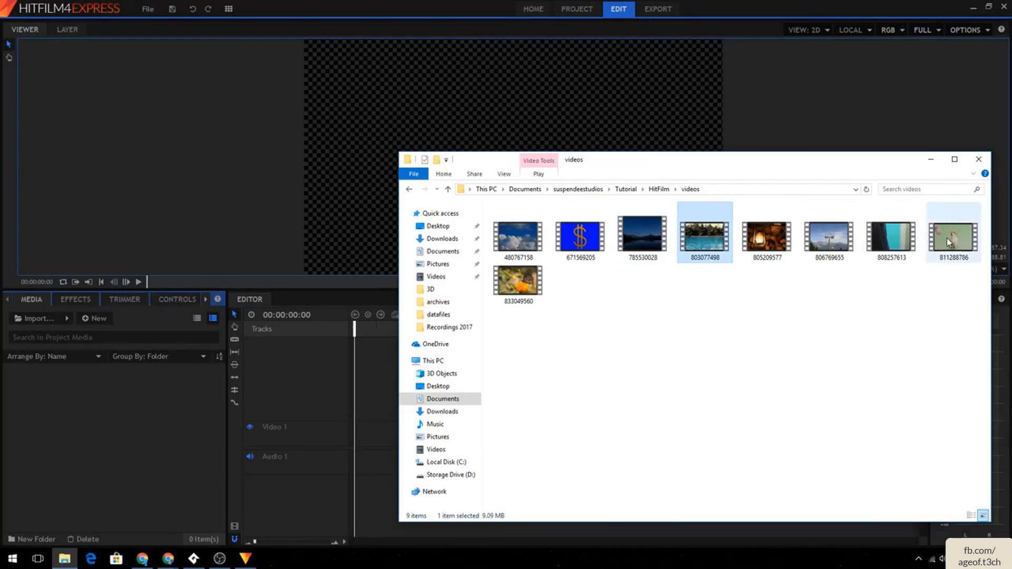
pyautogui.moveTo(965, 275); pyautogui.dragTo(888, 272)
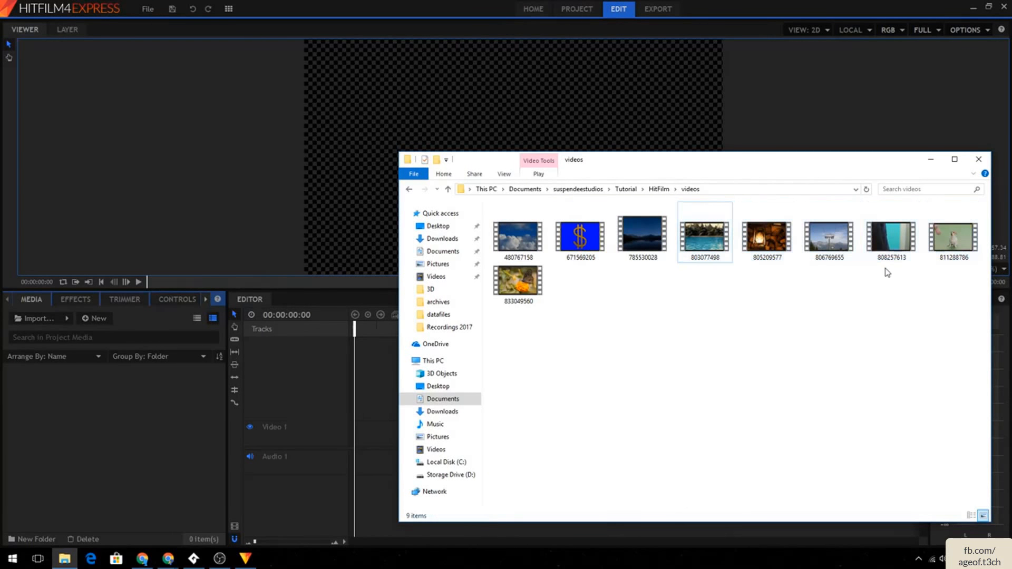
pyautogui.moveTo(961, 286); pyautogui.dragTo(59, 411)
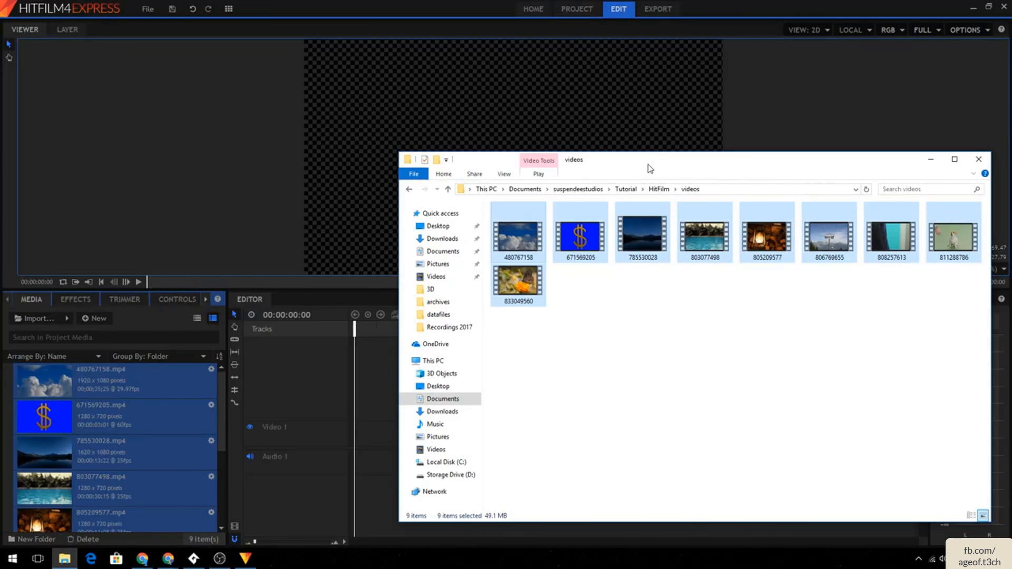
pyautogui.moveTo(648, 165); pyautogui.dragTo(1011, 175)
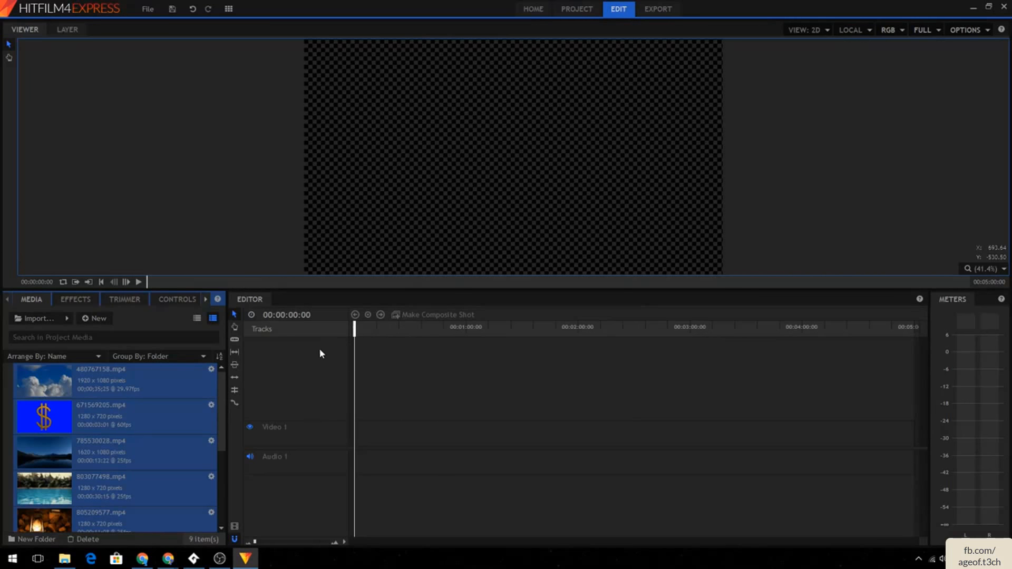
pyautogui.click(97, 395)
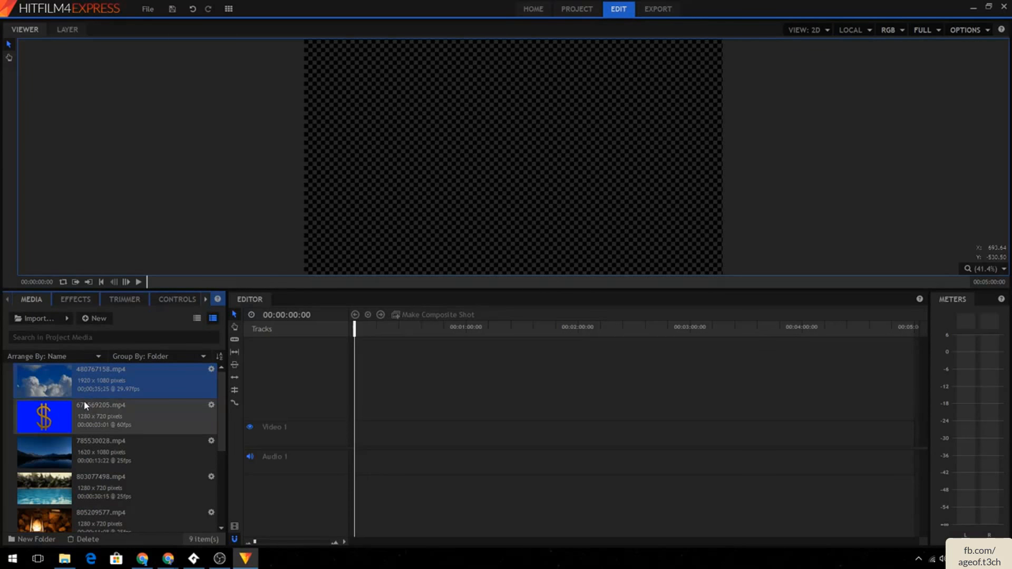
# - Place the 480767158.mp4 clouds clip at the start of the Video 1 track
pyautogui.scroll(-3, 86, 406)
pyautogui.scroll(3, 87, 411)
pyautogui.moveTo(76, 390); pyautogui.dragTo(393, 370)
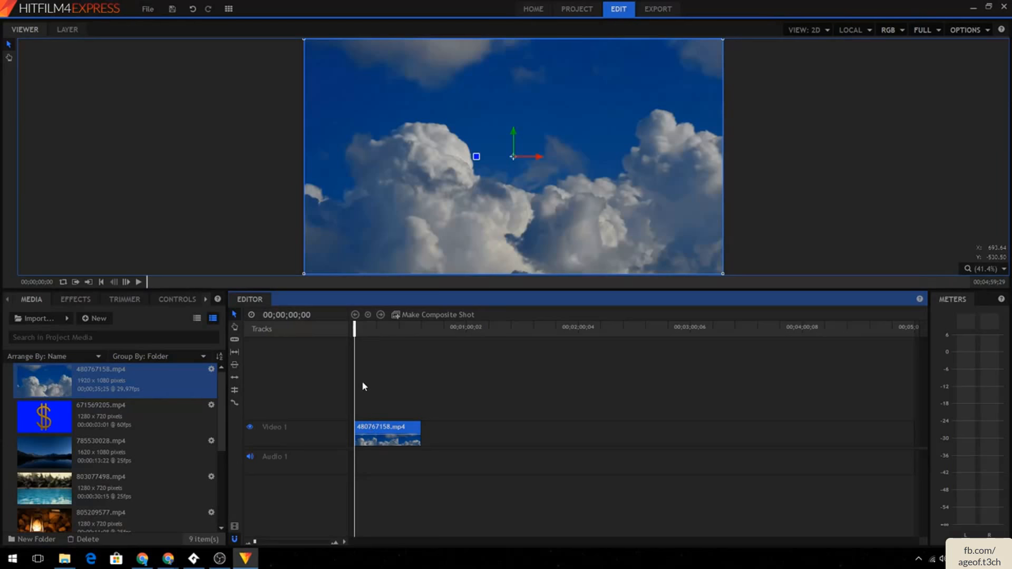
# - Play back the clouds clip on the timeline and return the playhead to the start
pyautogui.click(140, 283)
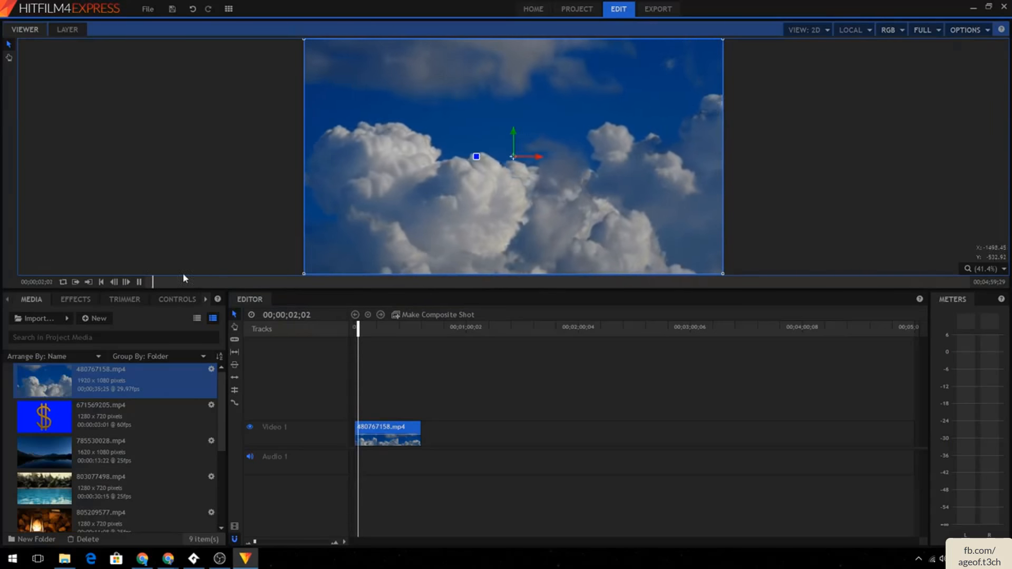
pyautogui.click(140, 282)
pyautogui.moveTo(355, 331); pyautogui.dragTo(414, 339)
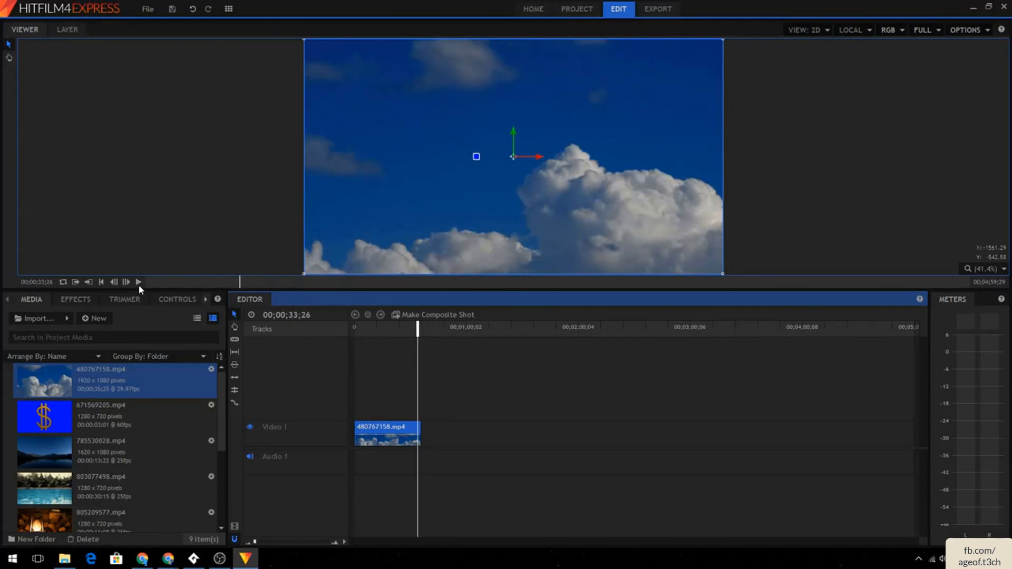
pyautogui.click(138, 283)
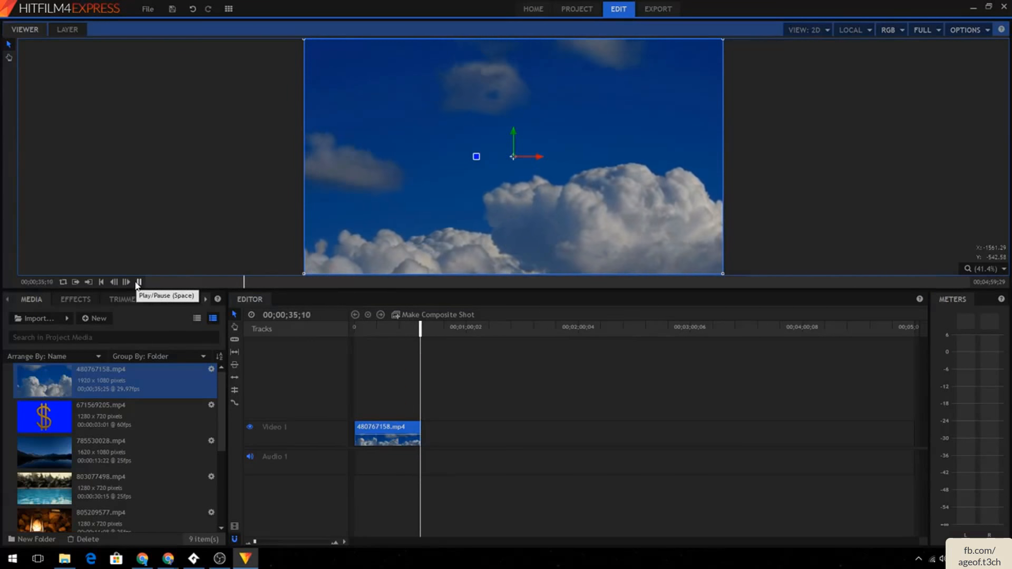
pyautogui.click(138, 282)
pyautogui.moveTo(422, 331); pyautogui.dragTo(294, 337)
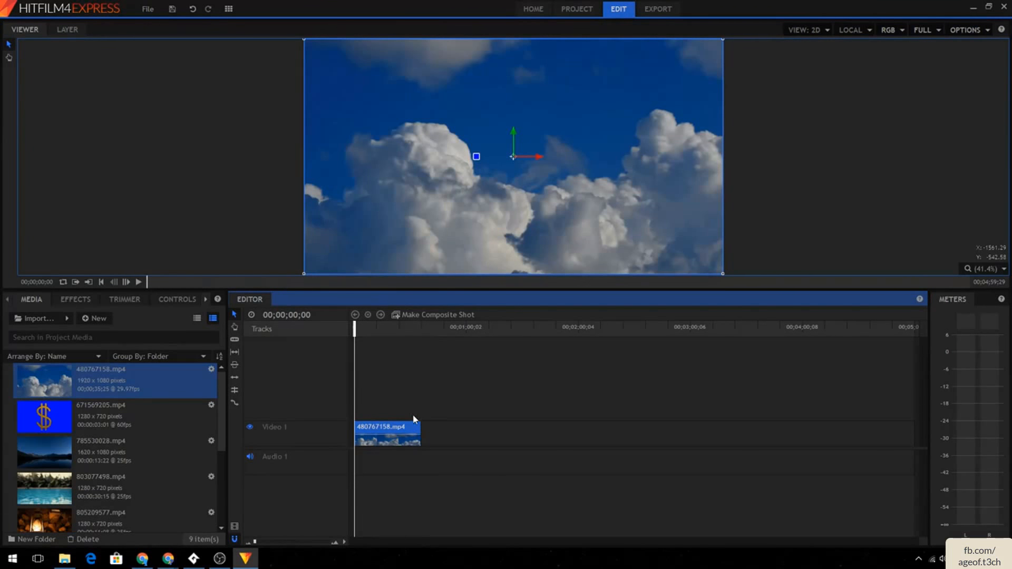
# - Insert a new video track above Video 1 and name it Video 2
pyautogui.click(393, 433)
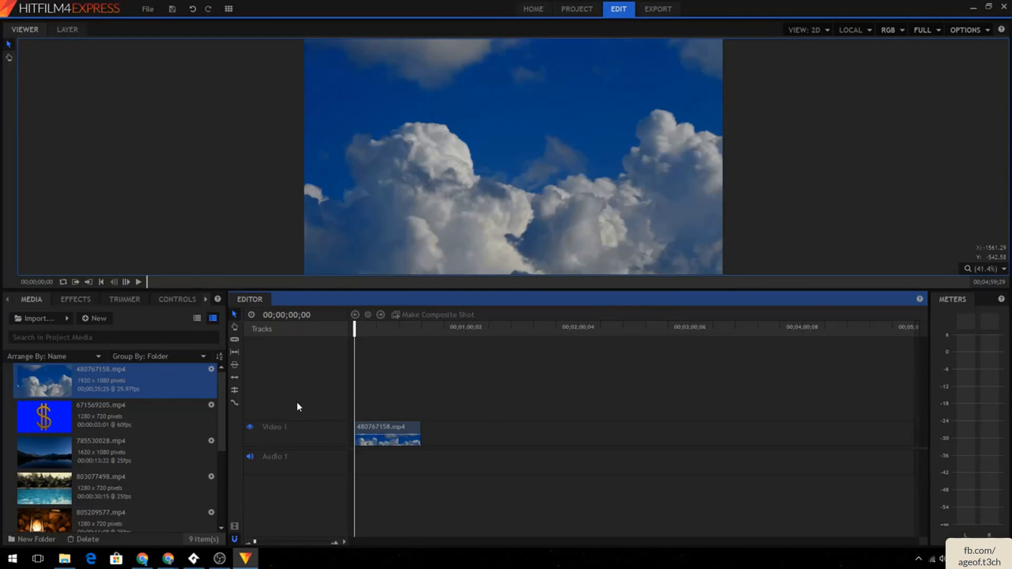
pyautogui.rightClick(284, 369)
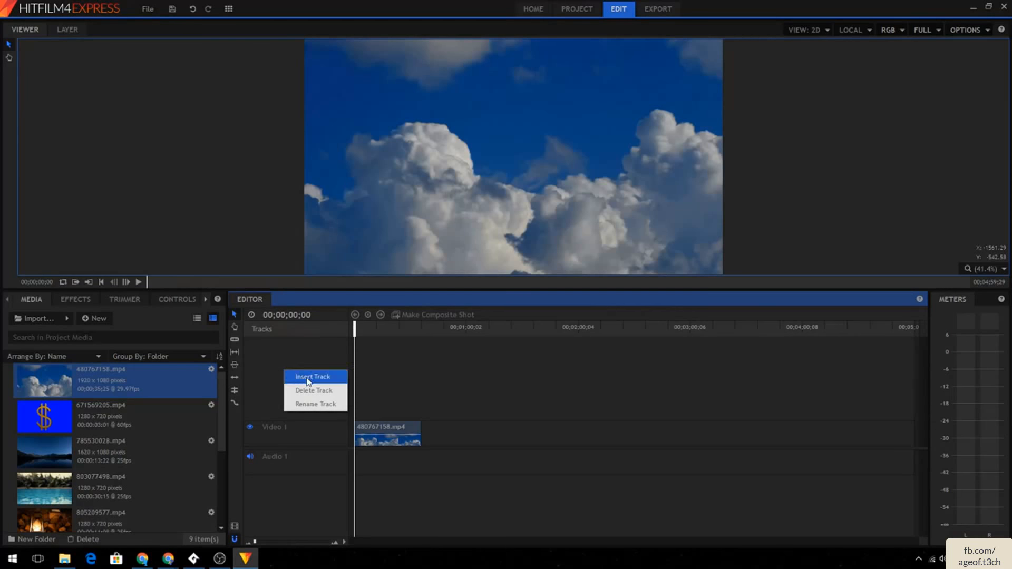
pyautogui.click(281, 425)
pyautogui.rightClick(283, 428)
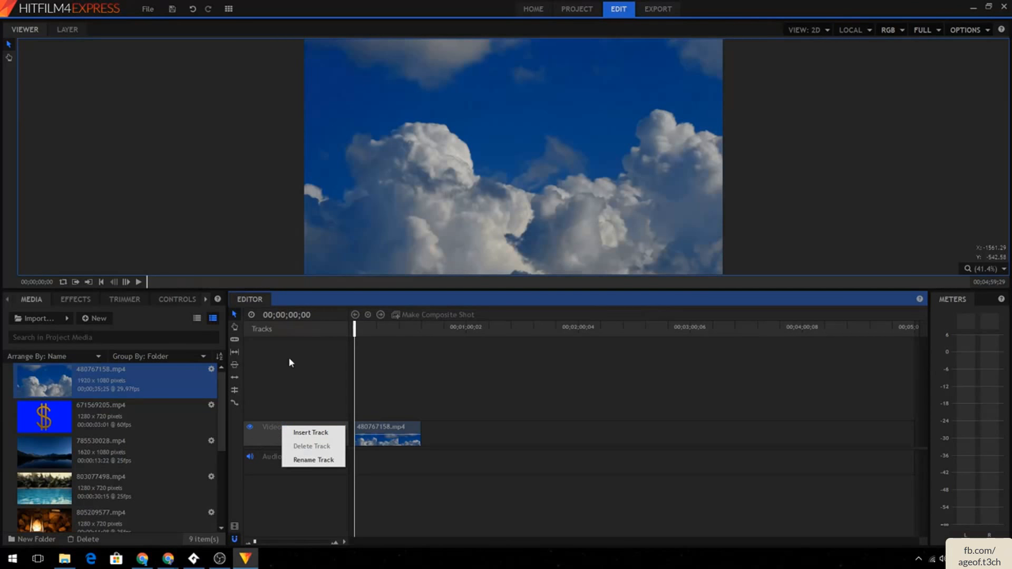
pyautogui.click(313, 432)
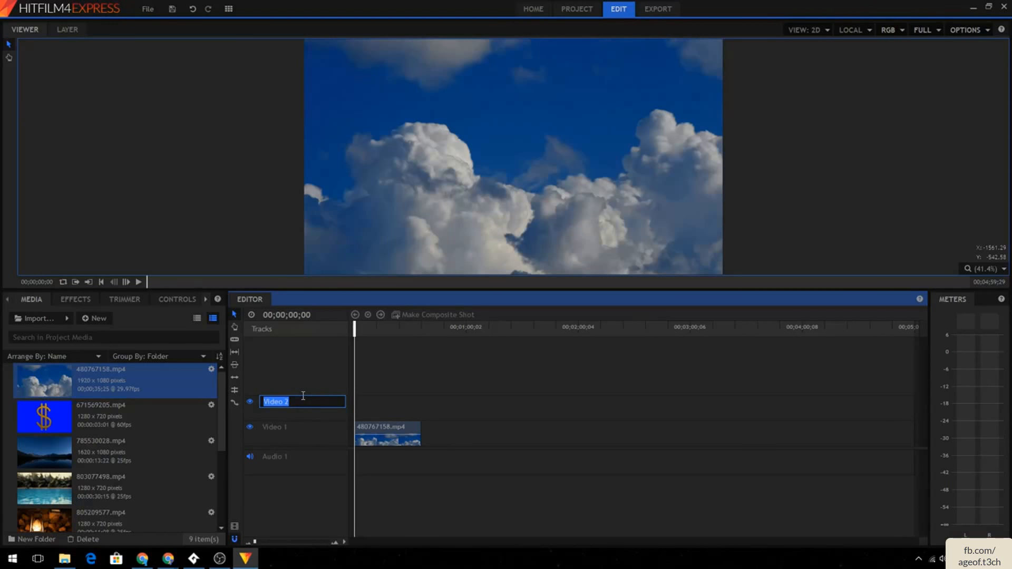
pyautogui.press('BackSpace')
pyautogui.rightClick(293, 416)
pyautogui.click(323, 450)
pyautogui.write('Video 2')
pyautogui.press('Return')
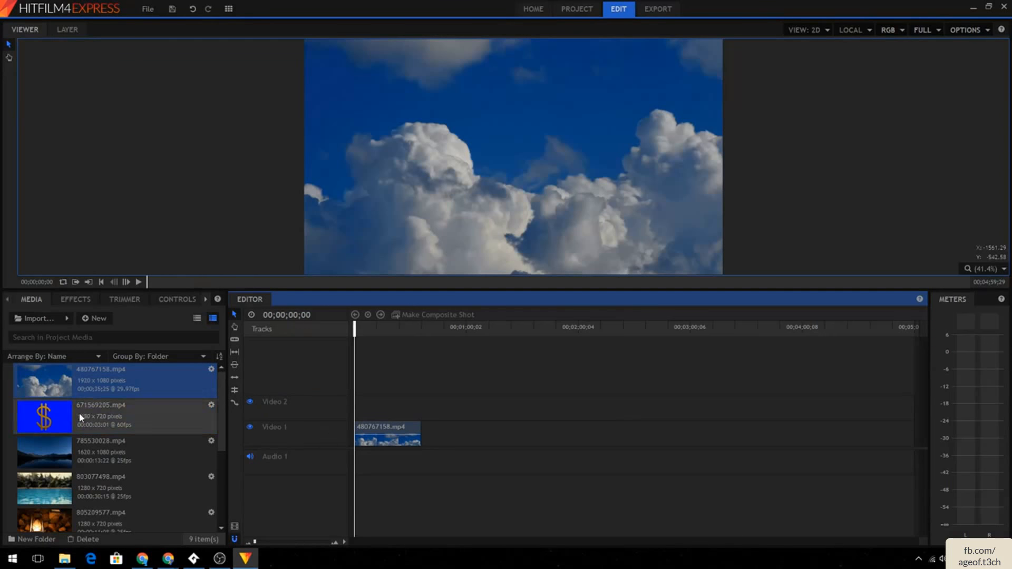
# - Place the 785530028.mp4 lake clip on Video 2 and try adding extra video tracks above it, undoing the added tracks
pyautogui.moveTo(79, 451); pyautogui.dragTo(363, 409)
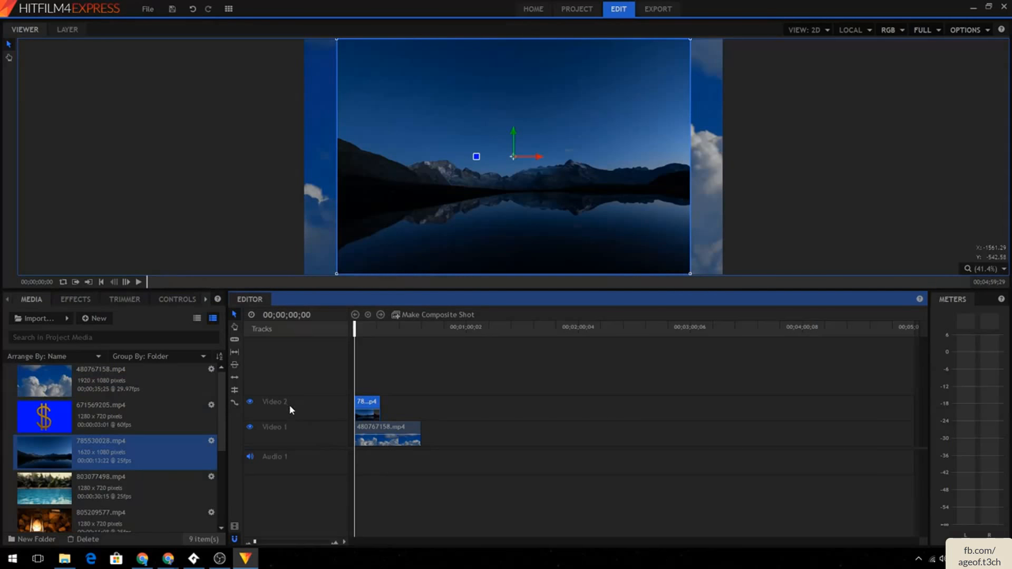
pyautogui.rightClick(293, 384)
pyautogui.click(308, 387)
pyautogui.rightClick(301, 368)
pyautogui.click(312, 373)
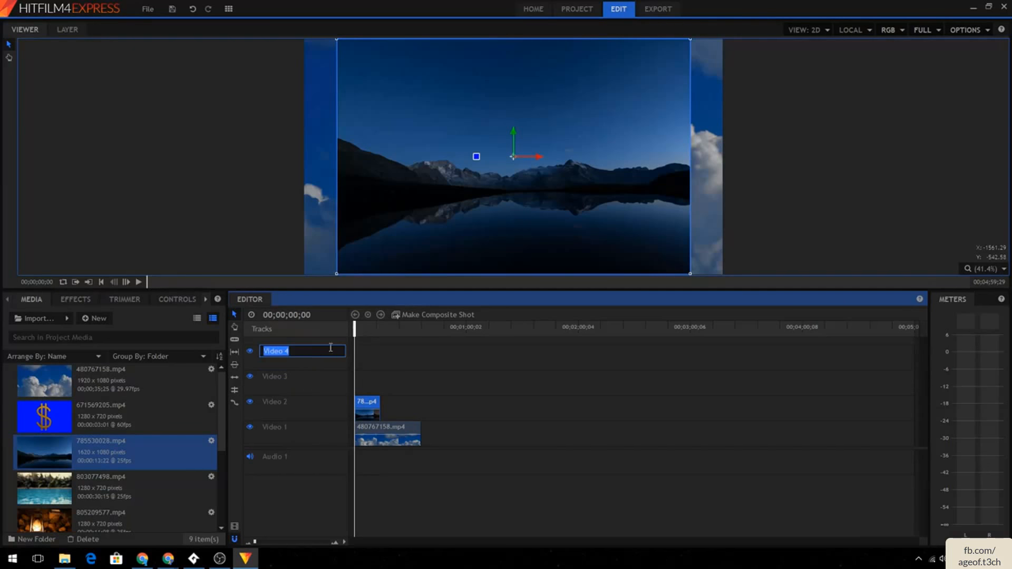
pyautogui.rightClick(333, 343)
pyautogui.click(342, 346)
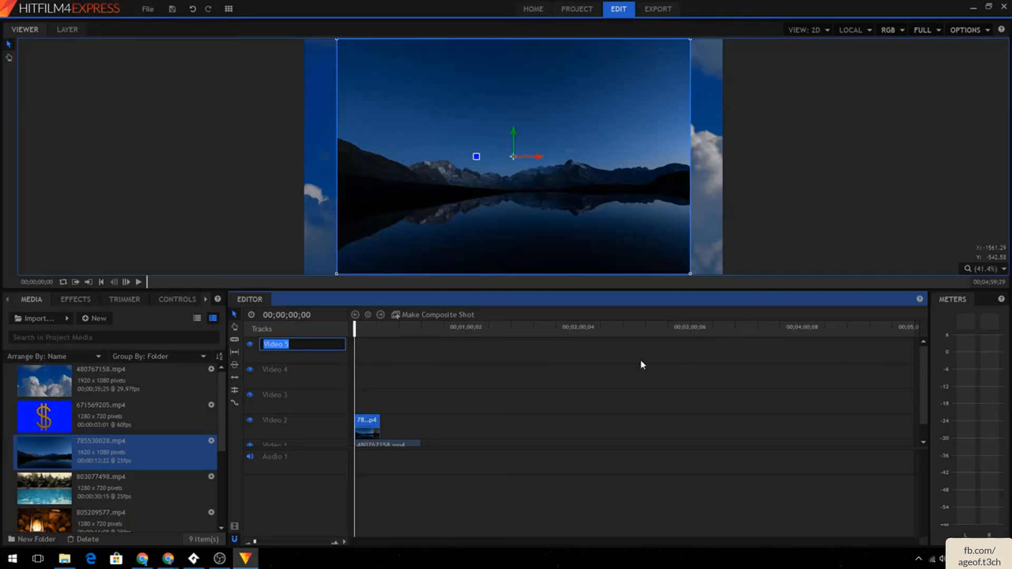
pyautogui.click(352, 352)
pyautogui.scroll(-1, 352, 352)
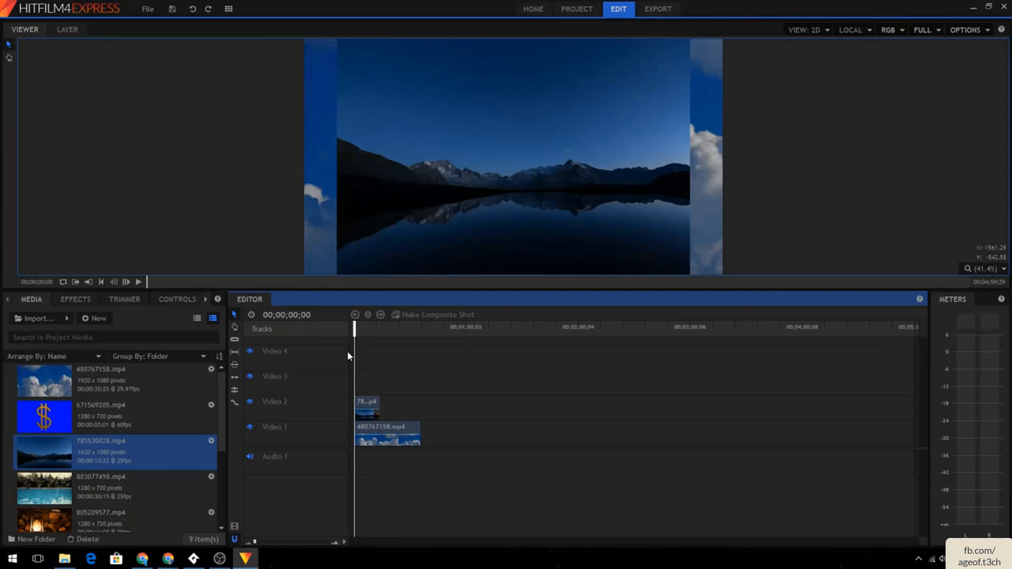
pyautogui.hotkey('ctrl', 'z')
pyautogui.hotkey('ctrl', 'z')
# - Delete the lake and clouds clips from both video tracks
pyautogui.click(368, 413)
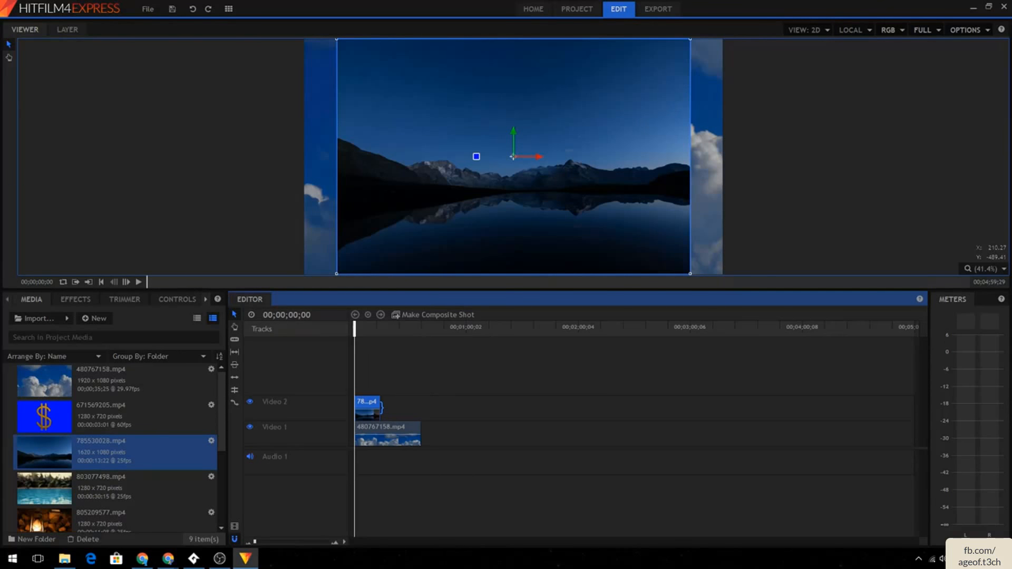
pyautogui.press('Delete')
pyautogui.moveTo(186, 441); pyautogui.dragTo(357, 413)
pyautogui.press('Delete')
pyautogui.click(372, 429)
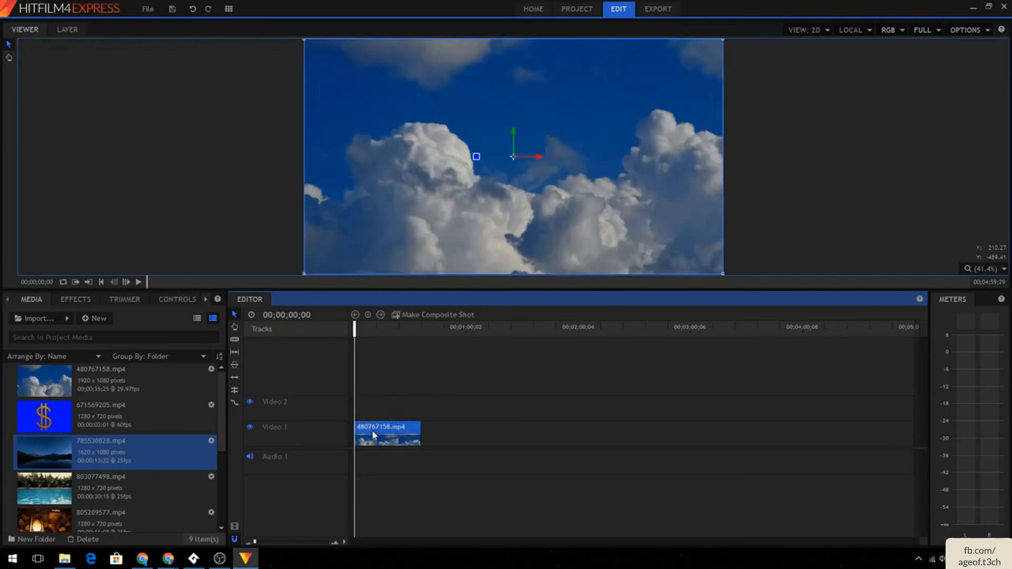
pyautogui.press('Delete')
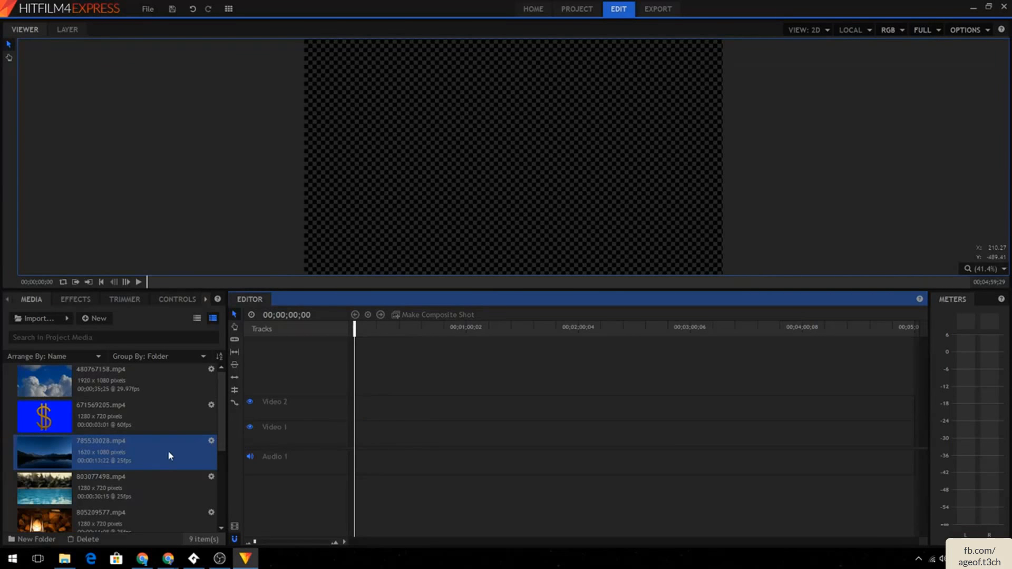
# - Try placing the lake clip on Video 2, matching the sequence settings to it, with the clouds clip above, and undo these changes
pyautogui.moveTo(122, 457); pyautogui.dragTo(354, 403)
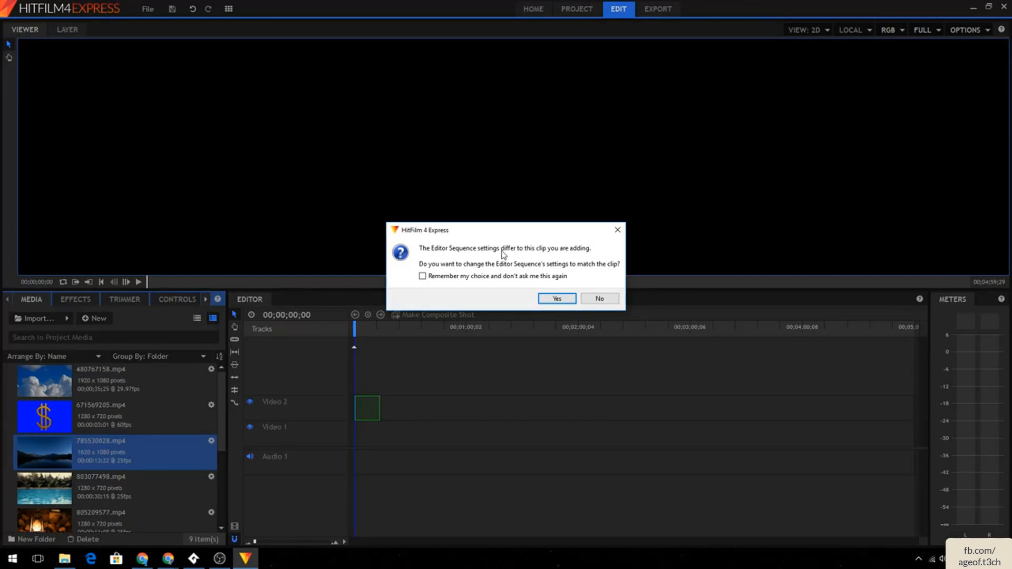
pyautogui.click(557, 299)
pyautogui.moveTo(130, 386); pyautogui.dragTo(371, 384)
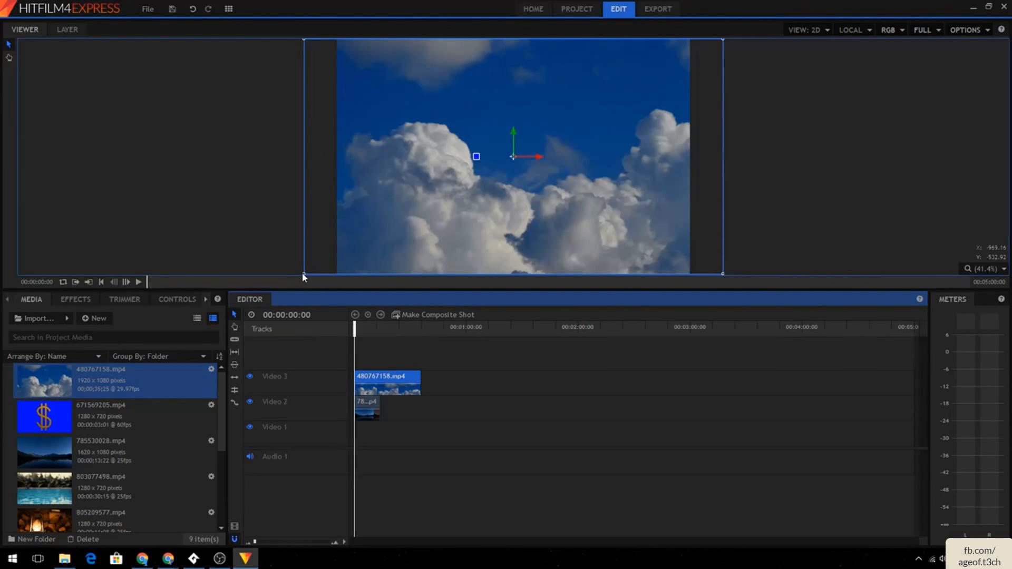
pyautogui.moveTo(306, 273); pyautogui.dragTo(345, 250)
pyautogui.hotkey('ctrl', 'z')
pyautogui.hotkey('ctrl', 'z')
pyautogui.hotkey('ctrl', 'z')
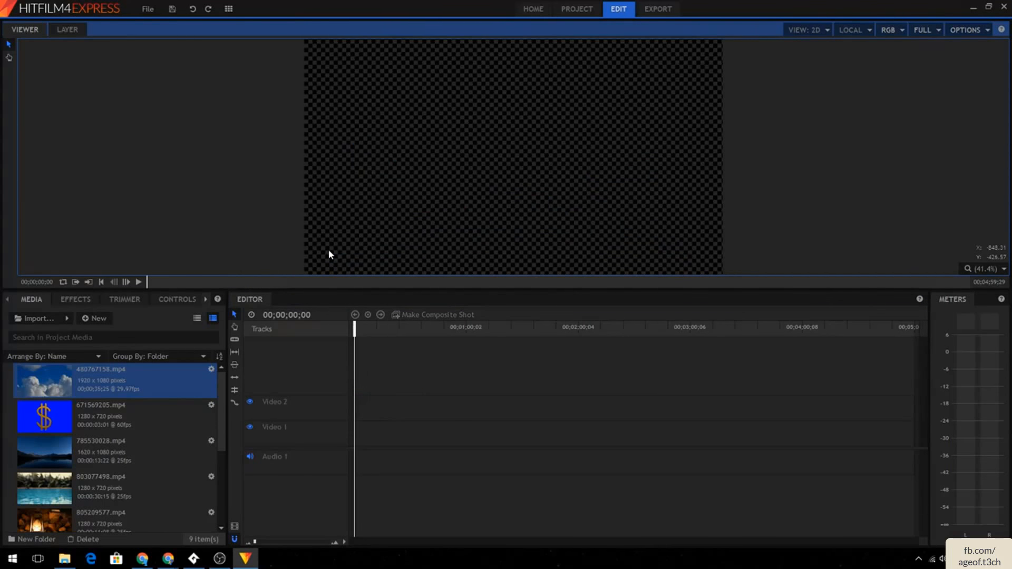
# - Stack the clouds clip on Video 2 above the 785530028.mp4 lake clip on Video 1, both starting at zero
pyautogui.moveTo(131, 381); pyautogui.dragTo(365, 423)
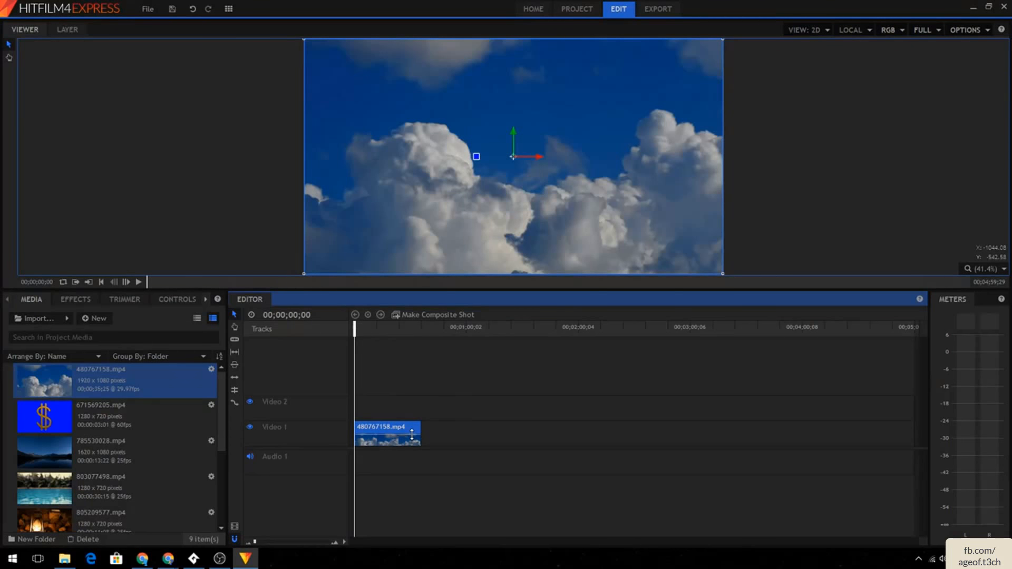
pyautogui.click(392, 436)
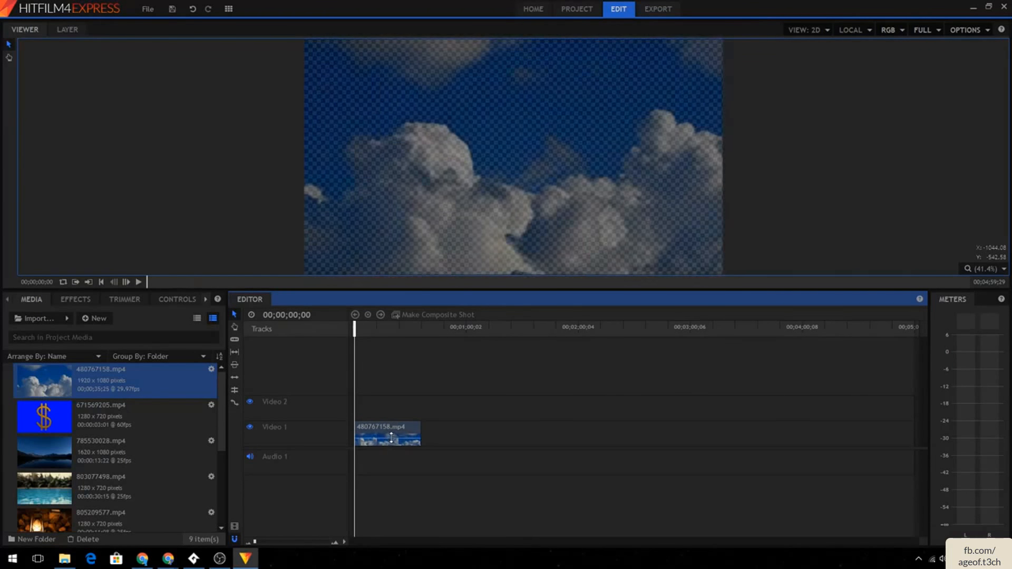
pyautogui.click(396, 430)
pyautogui.moveTo(119, 445); pyautogui.dragTo(366, 430)
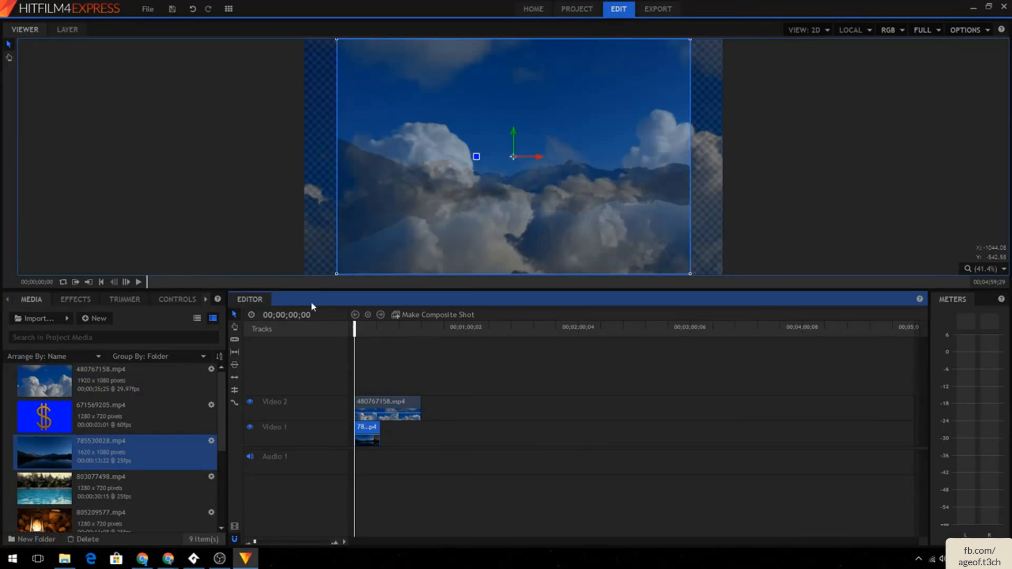
# - Preview the stacked clips by playing and scrubbing the timeline, nudging the clouds clip and returning it to the start
pyautogui.moveTo(395, 413); pyautogui.dragTo(495, 408)
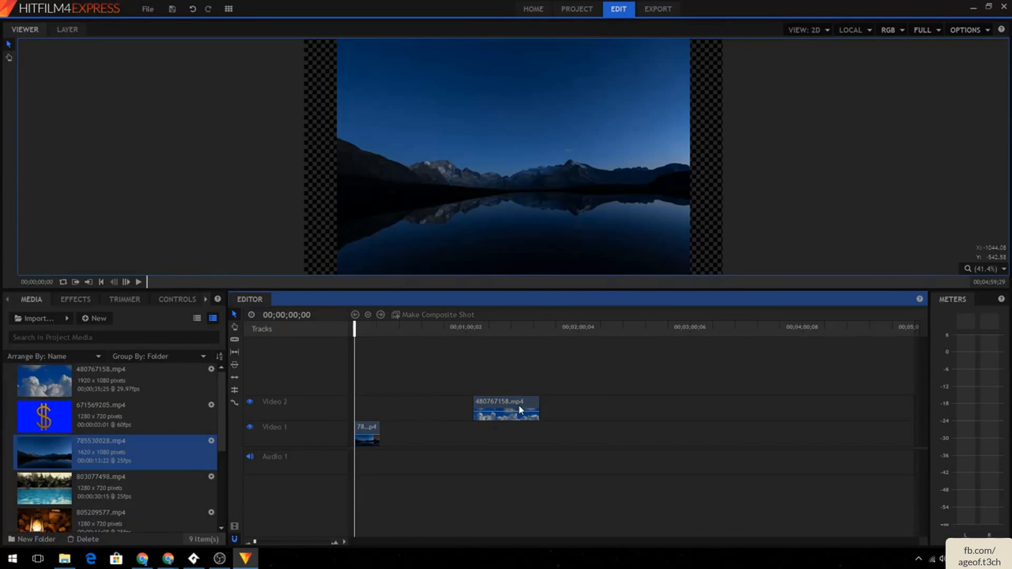
pyautogui.moveTo(519, 414); pyautogui.dragTo(348, 391)
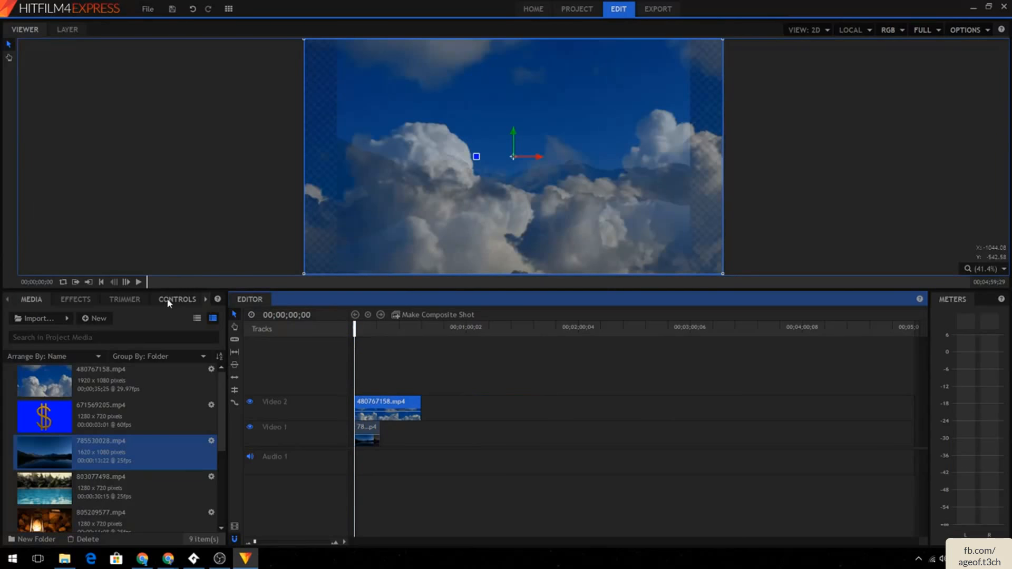
pyautogui.click(139, 282)
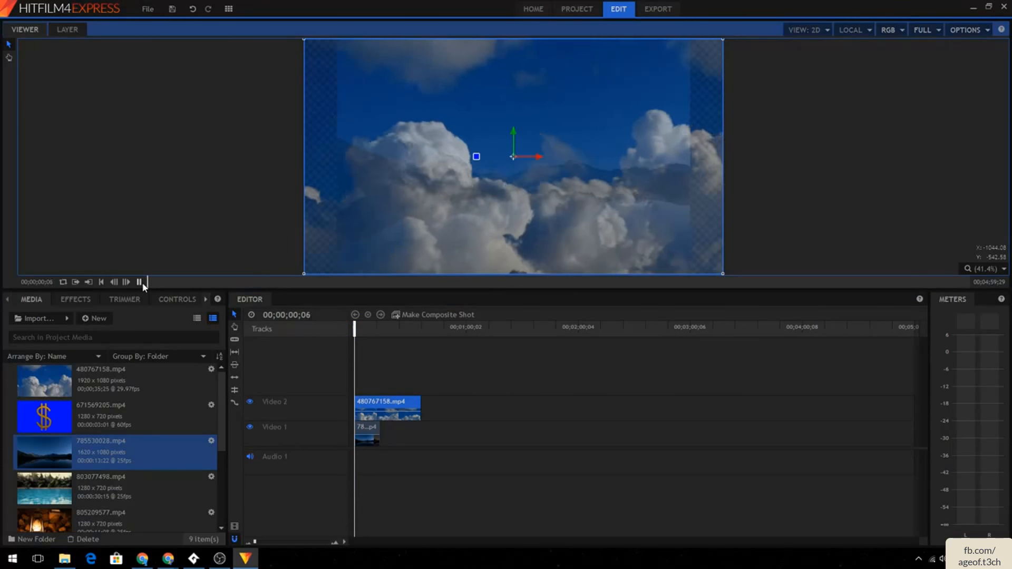
pyautogui.click(395, 413)
pyautogui.moveTo(396, 418)
pyautogui.mouseDown()
pyautogui.moveTo(396, 405)
pyautogui.moveTo(404, 416)
pyautogui.mouseUp()
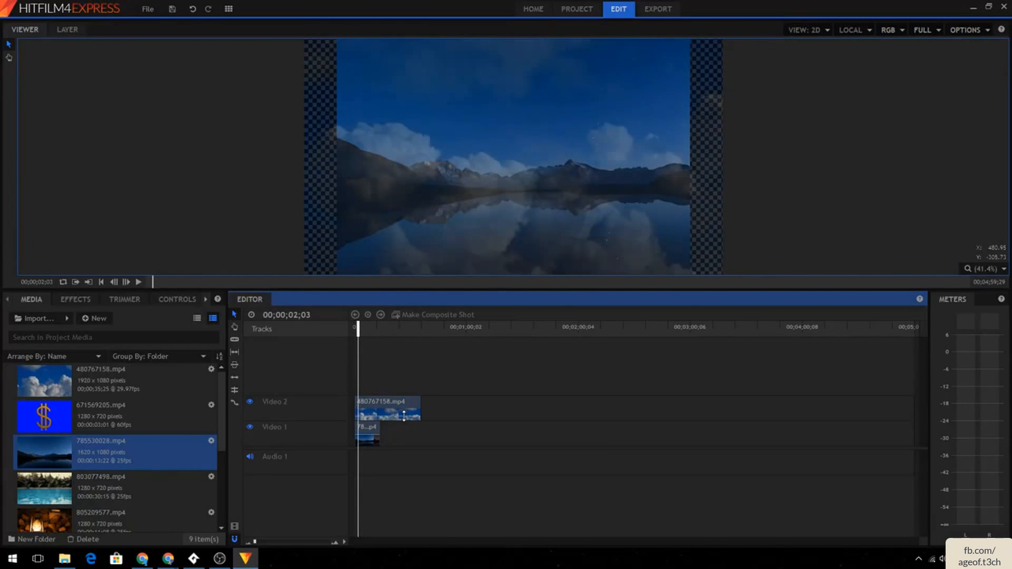
pyautogui.click(136, 283)
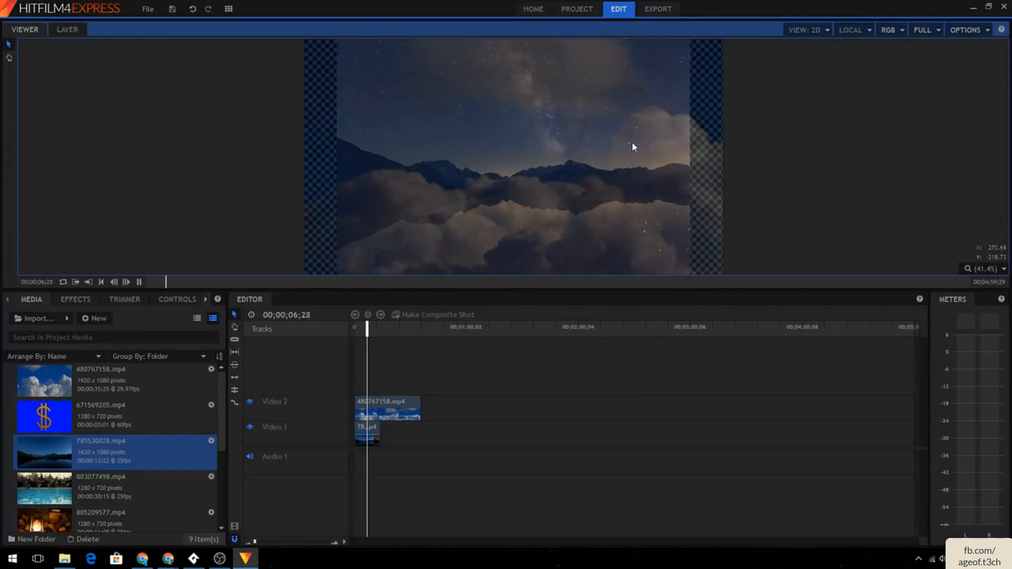
pyautogui.click(139, 284)
pyautogui.click(388, 416)
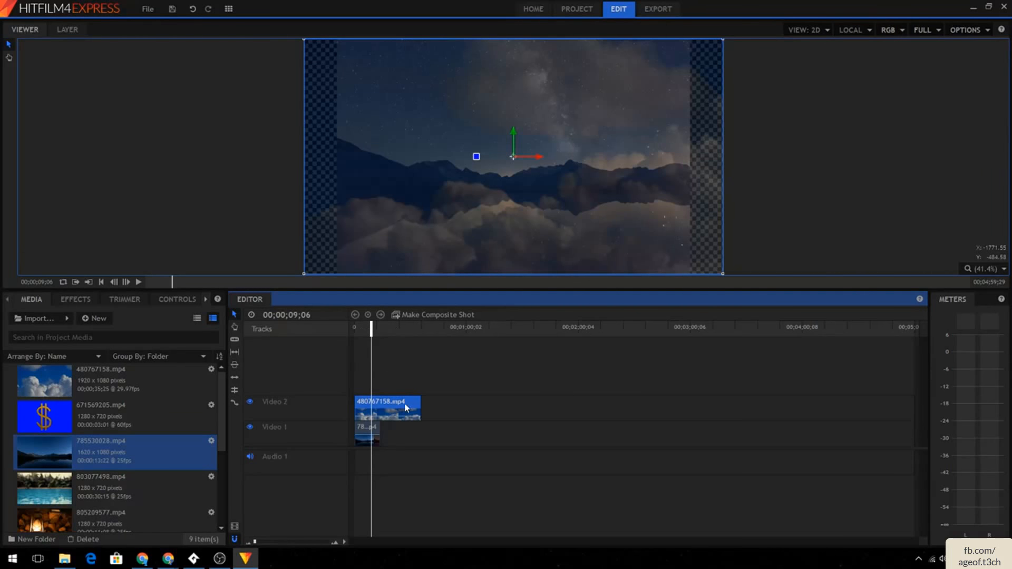
pyautogui.click(398, 328)
pyautogui.click(375, 328)
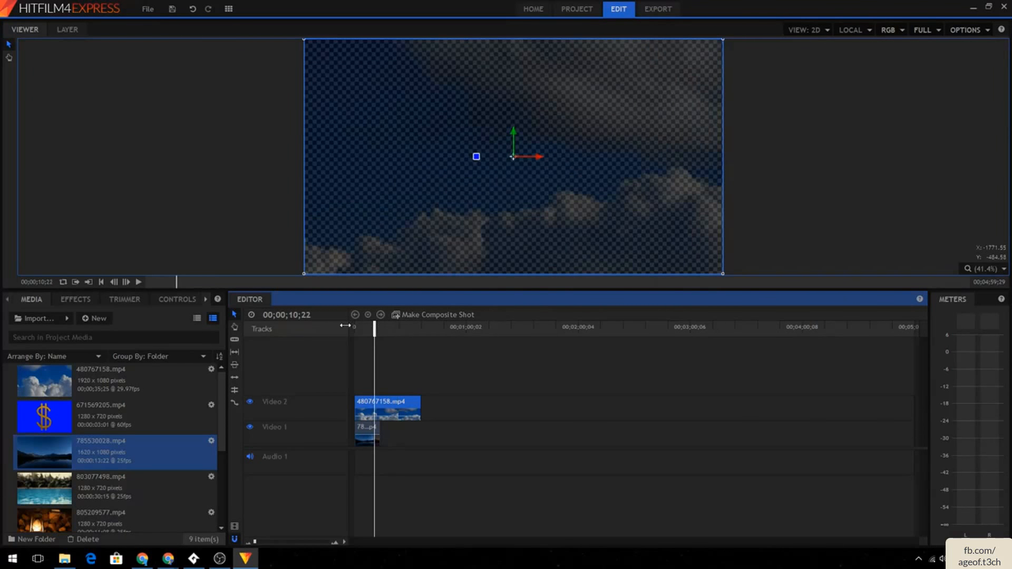
pyautogui.click(355, 327)
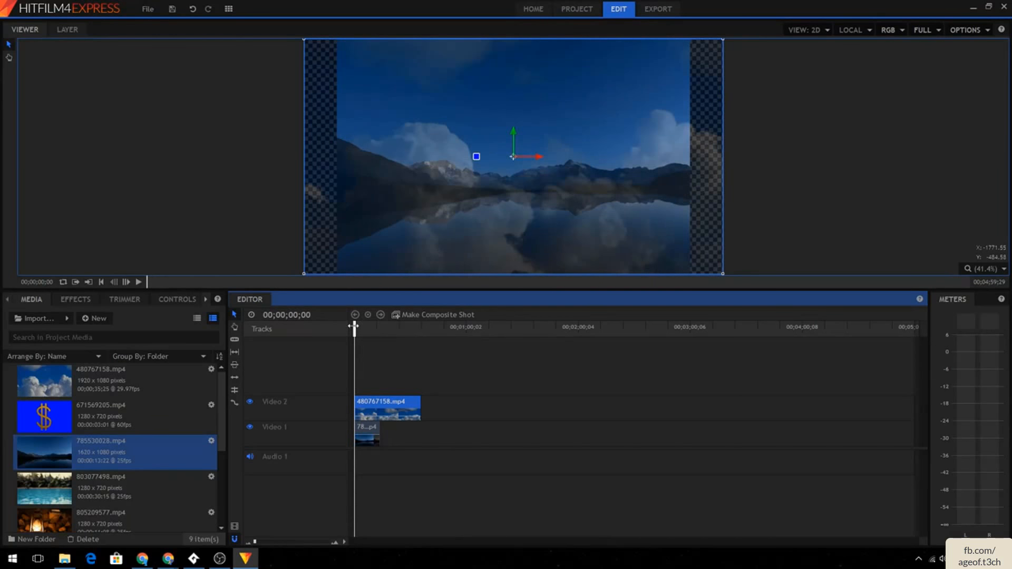
# - Jump the playhead to 5 seconds and play the composite from there
pyautogui.click(292, 316)
pyautogui.write('5')
pyautogui.press('Return')
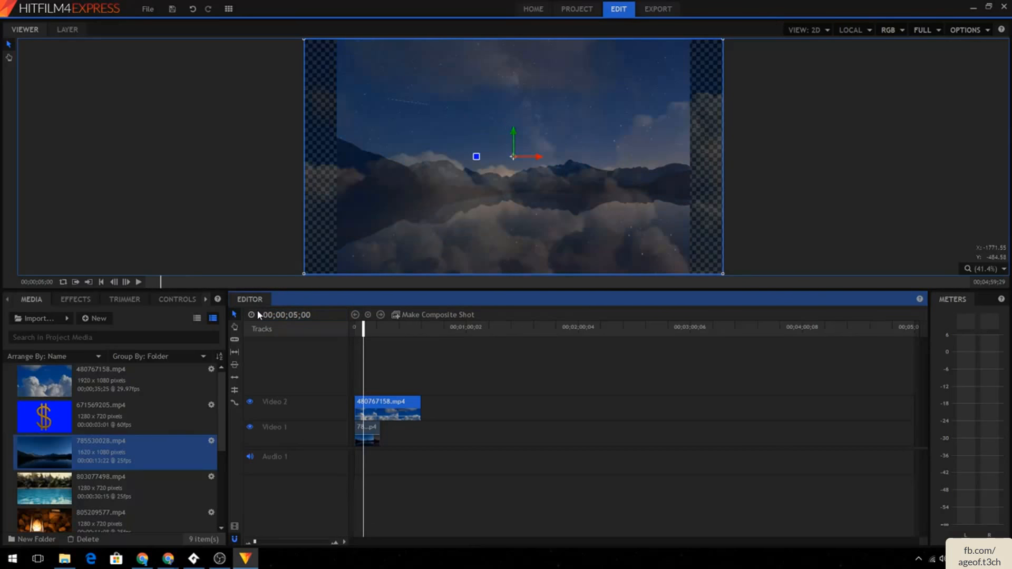
pyautogui.click(138, 283)
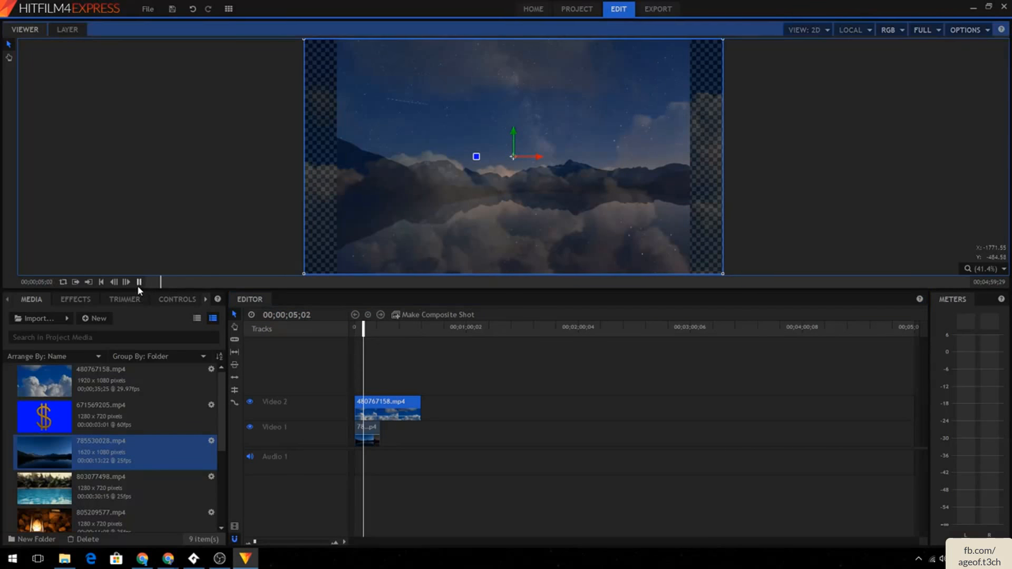
pyautogui.scroll(3, 441, 338)
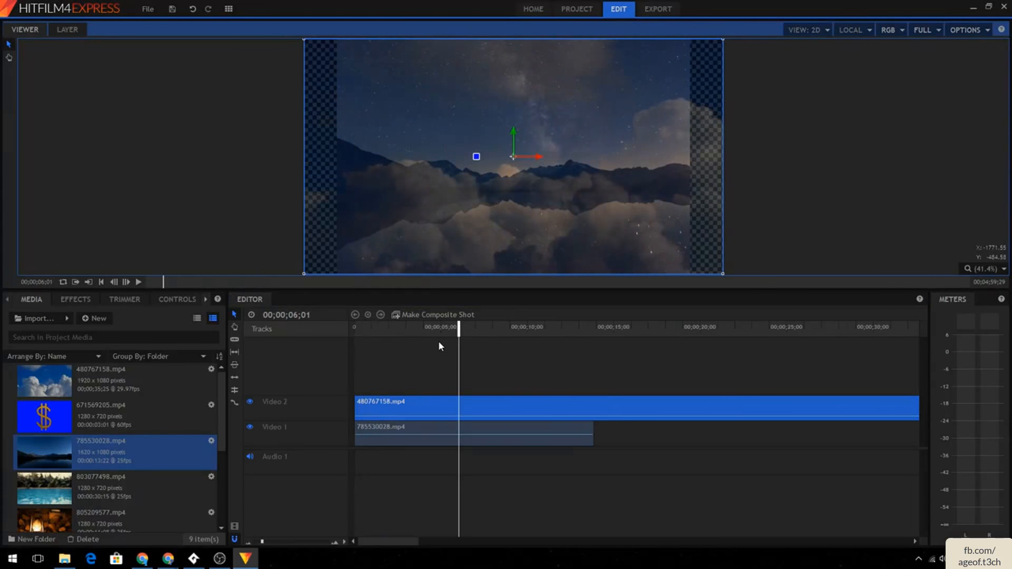
pyautogui.scroll(-3, 439, 343)
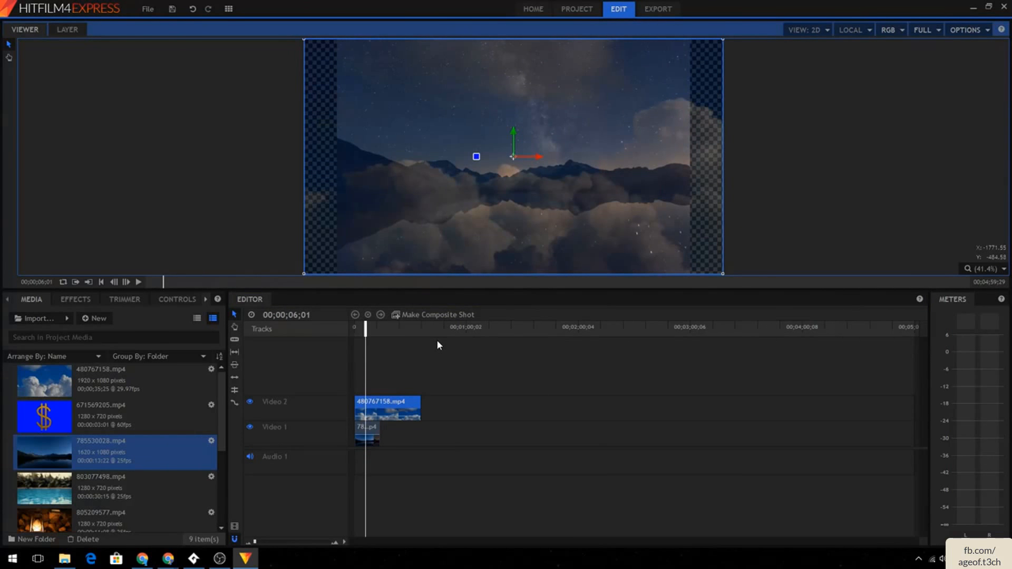
# - Return the playhead to the start and delete the clouds clip from Video 2
pyautogui.scroll(6, 438, 345)
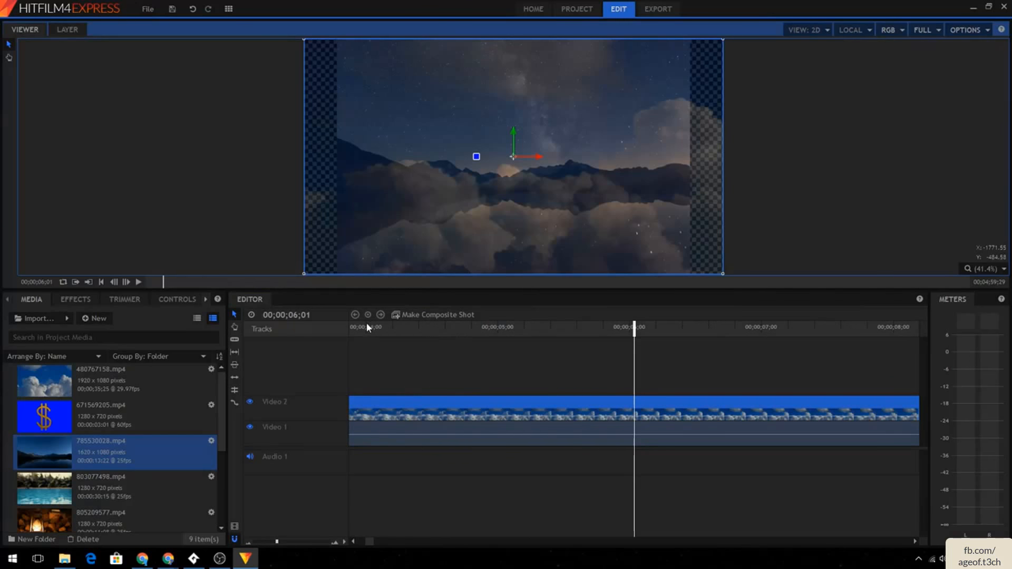
pyautogui.moveTo(634, 327); pyautogui.dragTo(556, 330)
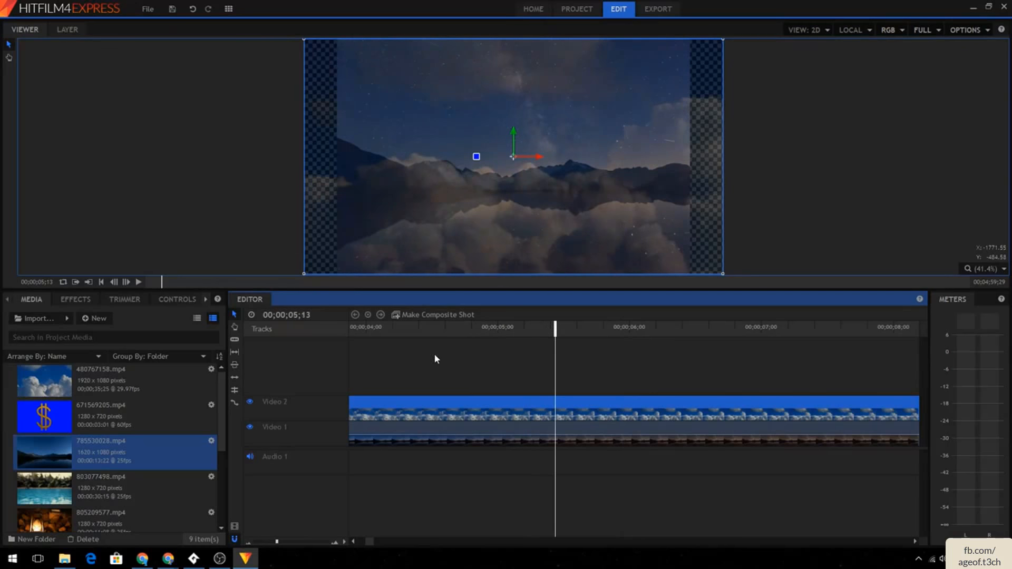
pyautogui.scroll(-5, 445, 350)
pyautogui.scroll(-5, 446, 355)
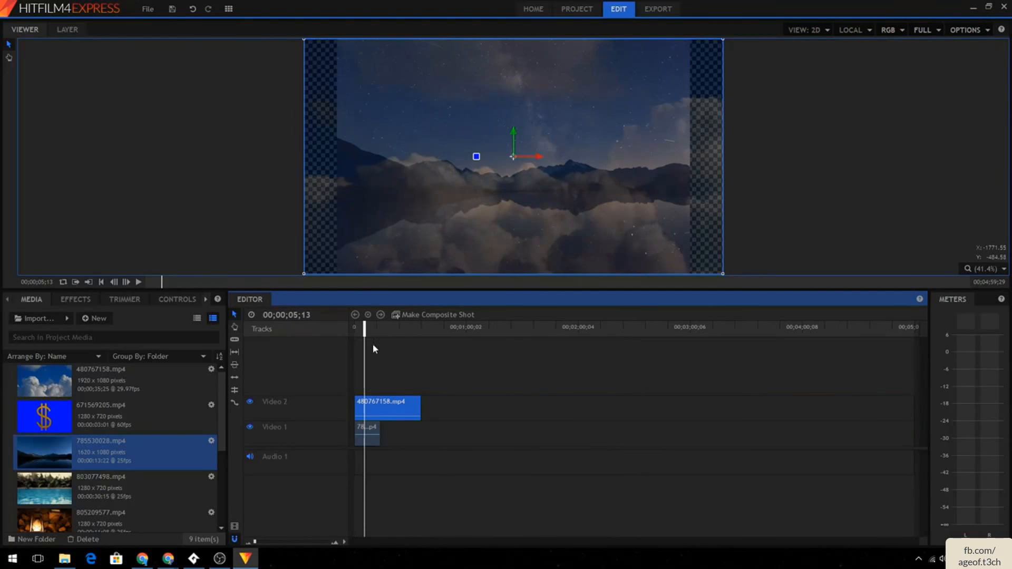
pyautogui.click(364, 331)
pyautogui.press('Home')
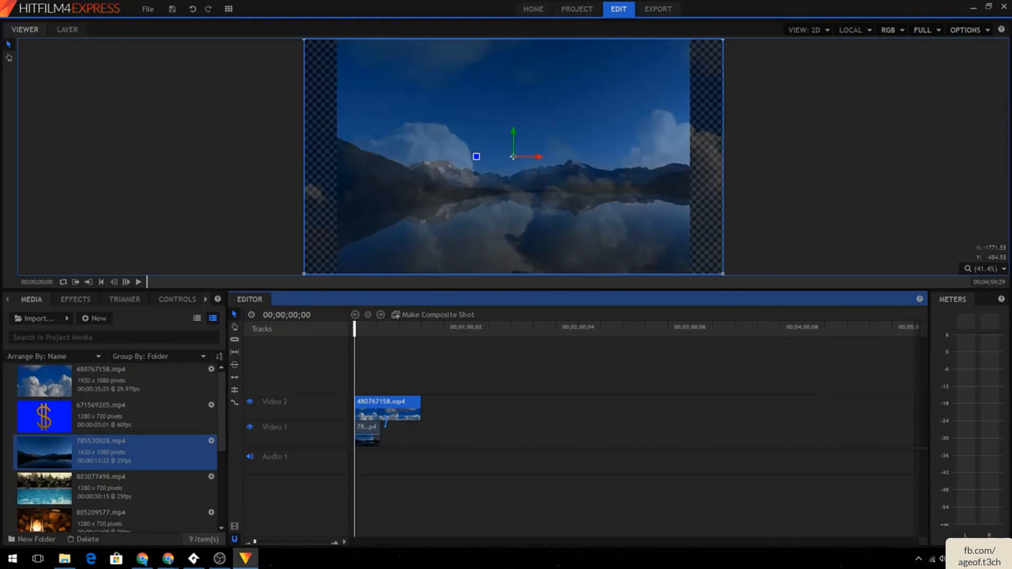
pyautogui.click(385, 425)
pyautogui.click(391, 412)
pyautogui.press('Delete')
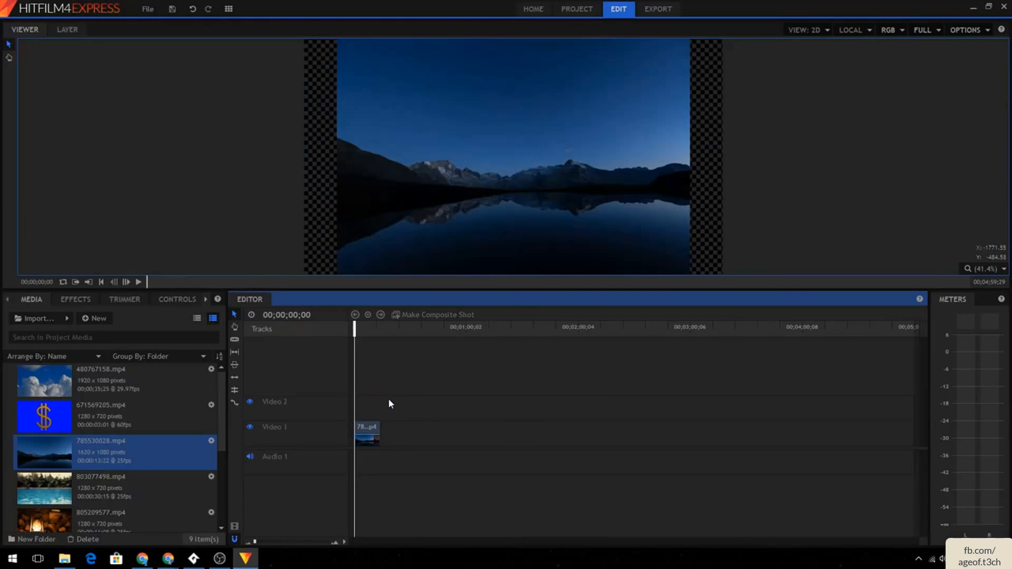
# - Select the lake clip in the viewer, scale it down and move it to the right
pyautogui.click(420, 217)
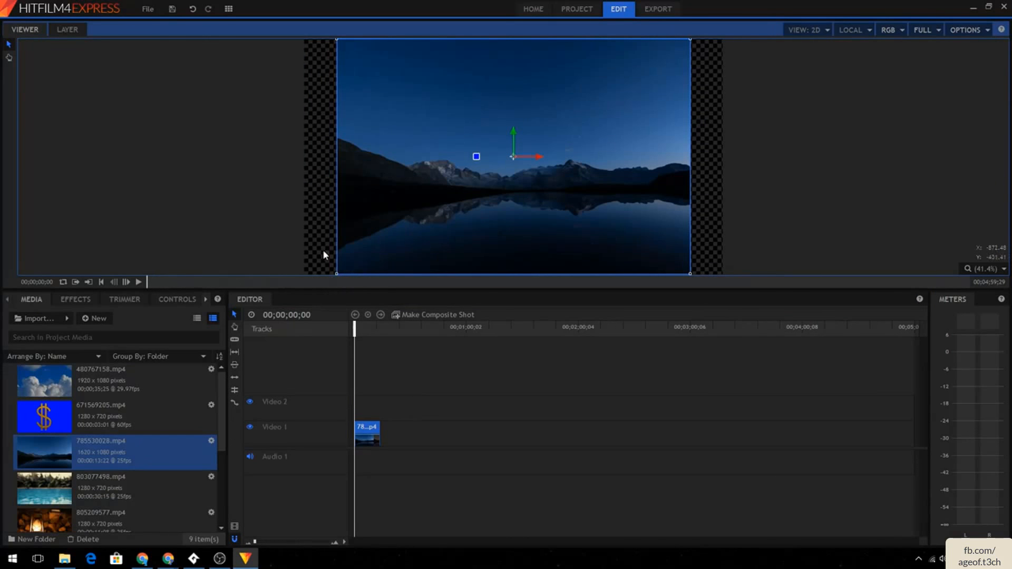
pyautogui.scroll(-1, 279, 185)
pyautogui.scroll(-2, 280, 182)
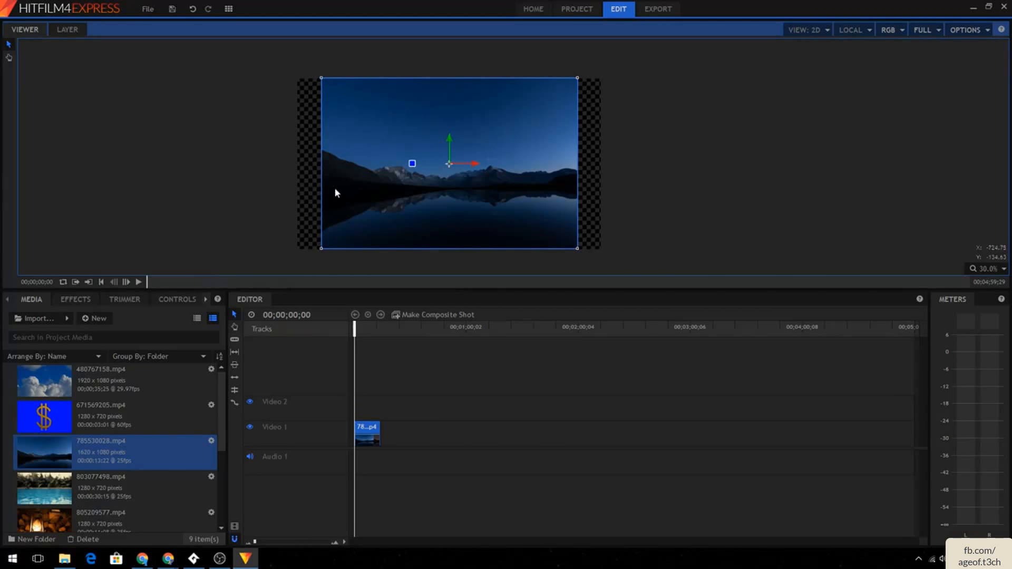
pyautogui.moveTo(577, 78); pyautogui.dragTo(540, 134)
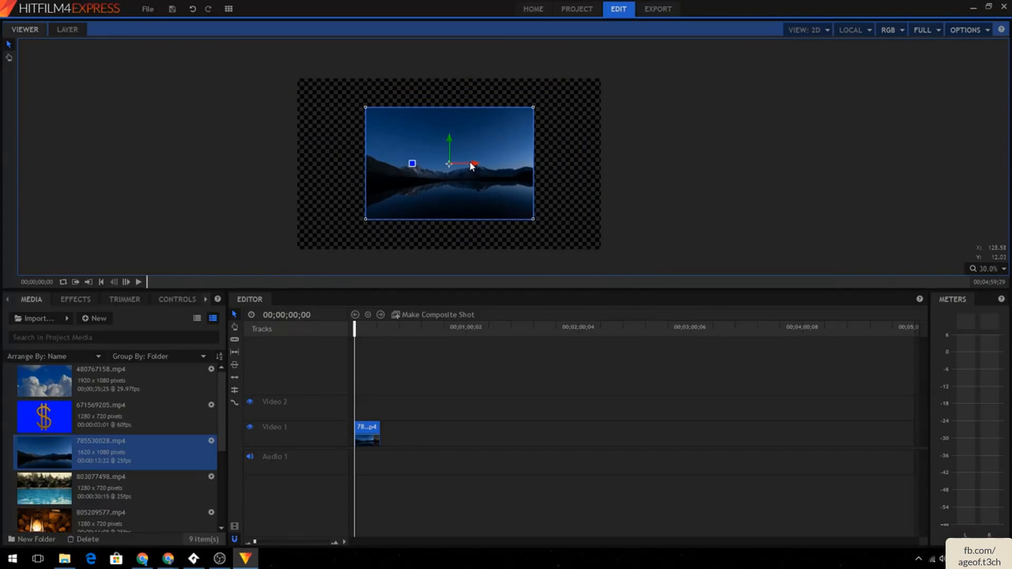
pyautogui.moveTo(473, 167); pyautogui.dragTo(514, 174)
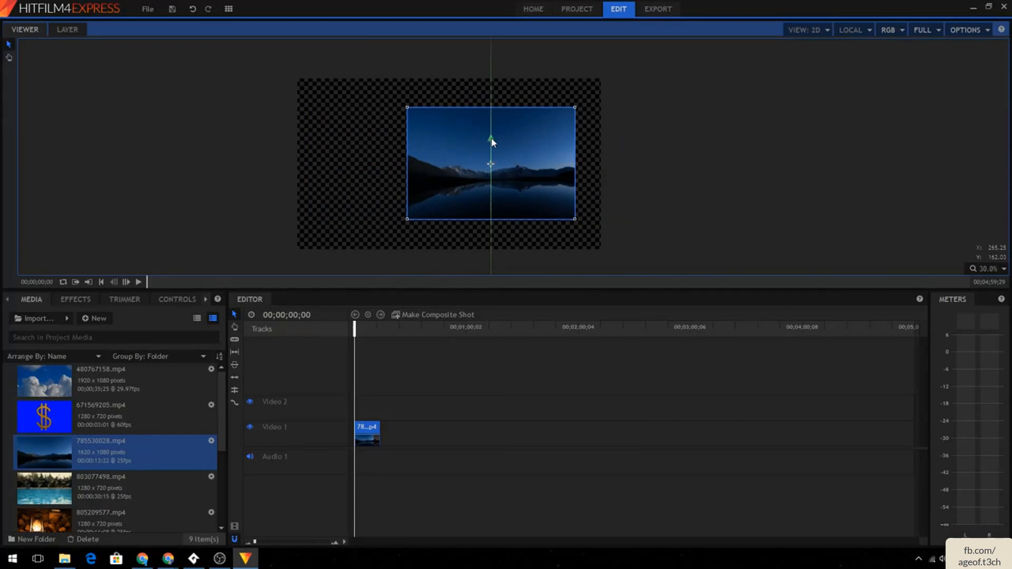
# - Rotate the lake clip and enlarge it well beyond the frame
pyautogui.moveTo(490, 140); pyautogui.dragTo(530, 139)
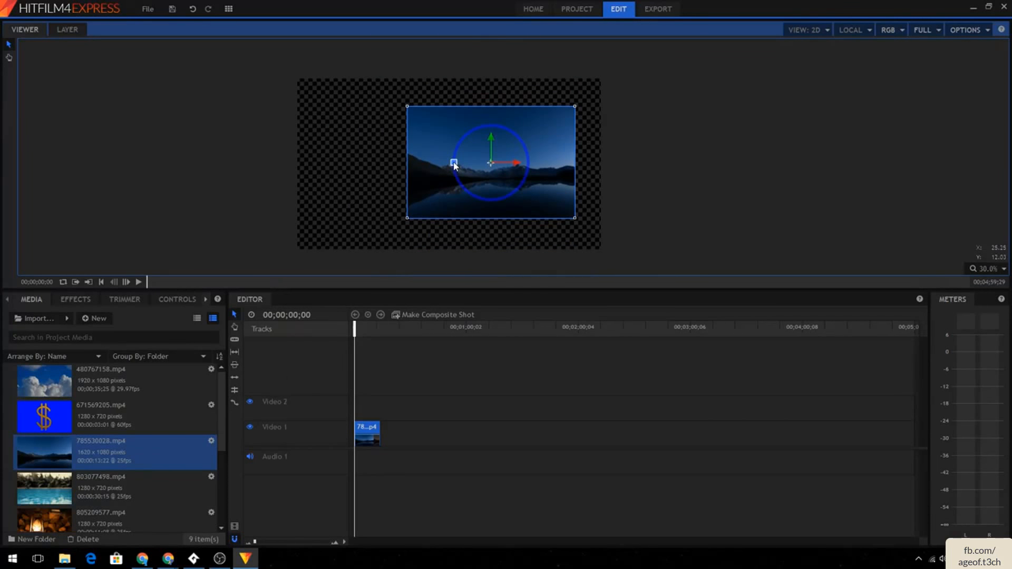
pyautogui.moveTo(455, 166)
pyautogui.mouseDown()
pyautogui.moveTo(446, 181)
pyautogui.moveTo(545, 124)
pyautogui.moveTo(436, 195)
pyautogui.moveTo(452, 151)
pyautogui.mouseUp()
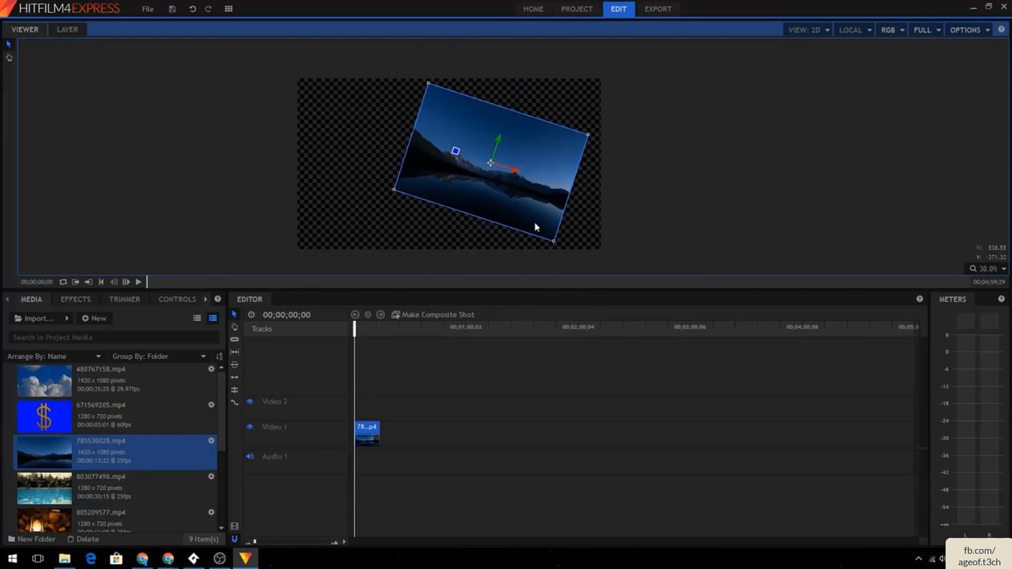
pyautogui.moveTo(555, 242); pyautogui.dragTo(661, 356)
# - Play the sequence briefly and reposition the rotated lake clip in the viewer
pyautogui.click(139, 284)
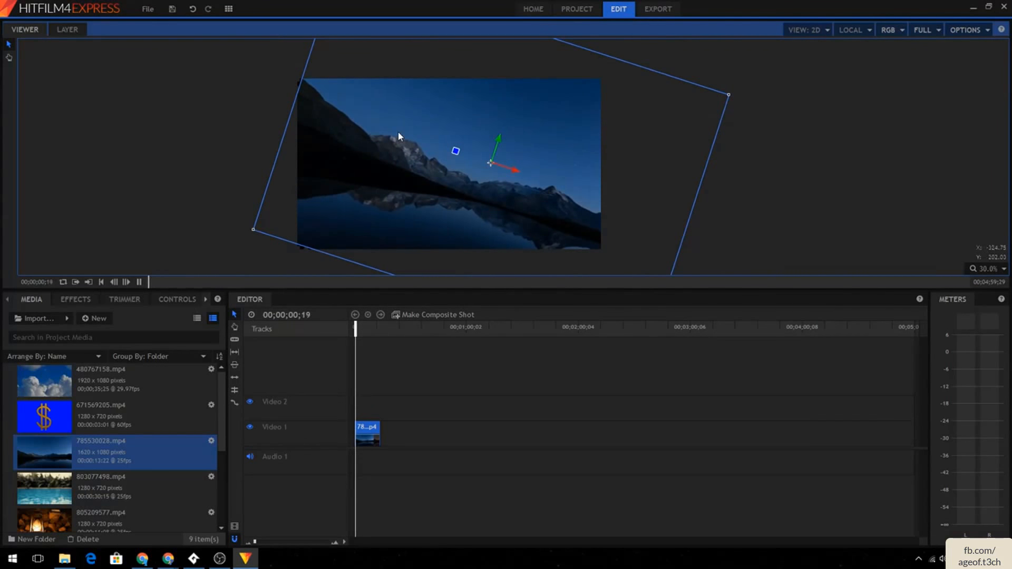
pyautogui.click(193, 127)
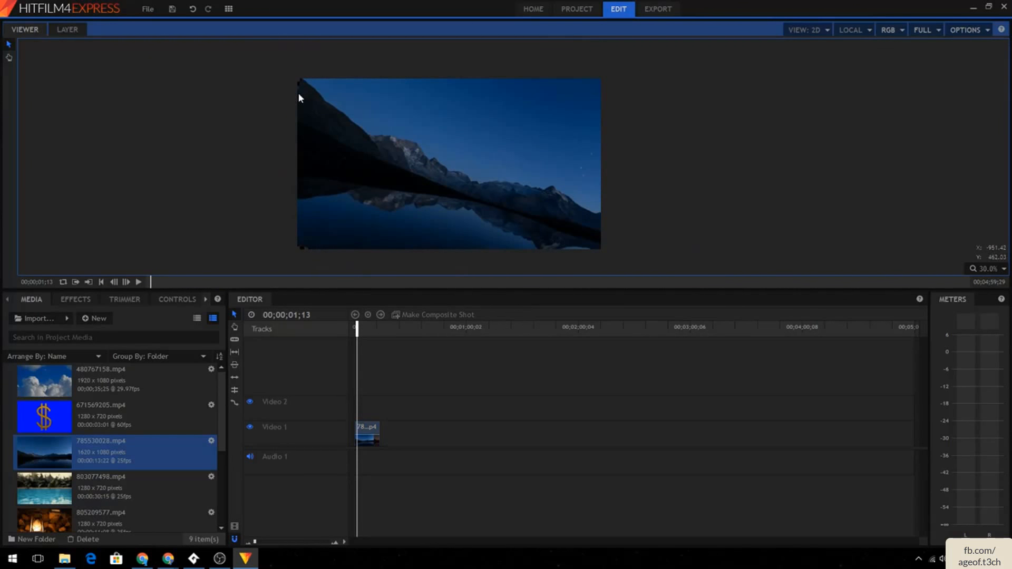
pyautogui.moveTo(308, 92); pyautogui.dragTo(331, 103)
pyautogui.moveTo(382, 123); pyautogui.dragTo(391, 107)
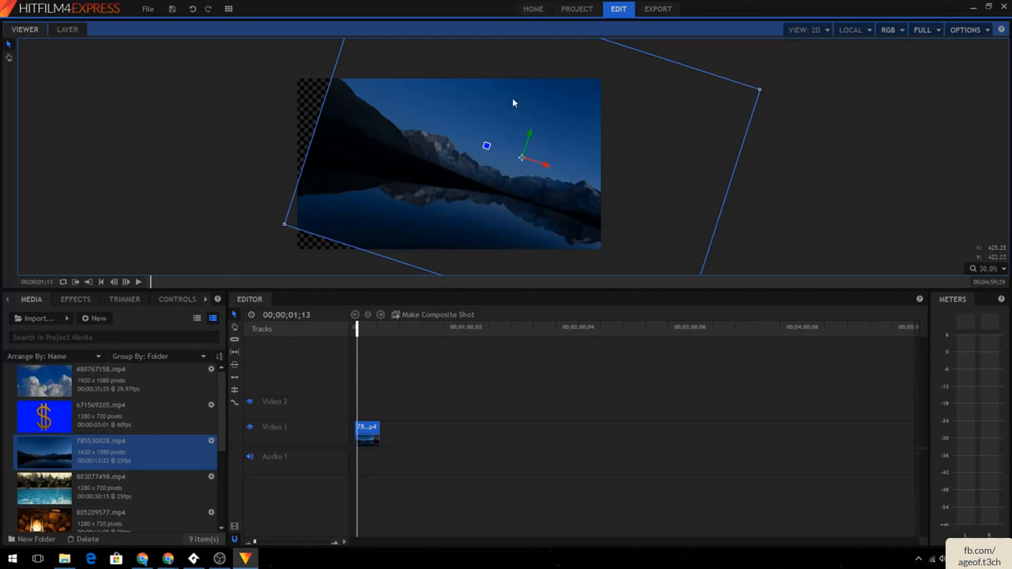
# - Examine the YouTube, MP4 and Image Sequence export settings and the project settings, declining to save changes
pyautogui.click(660, 9)
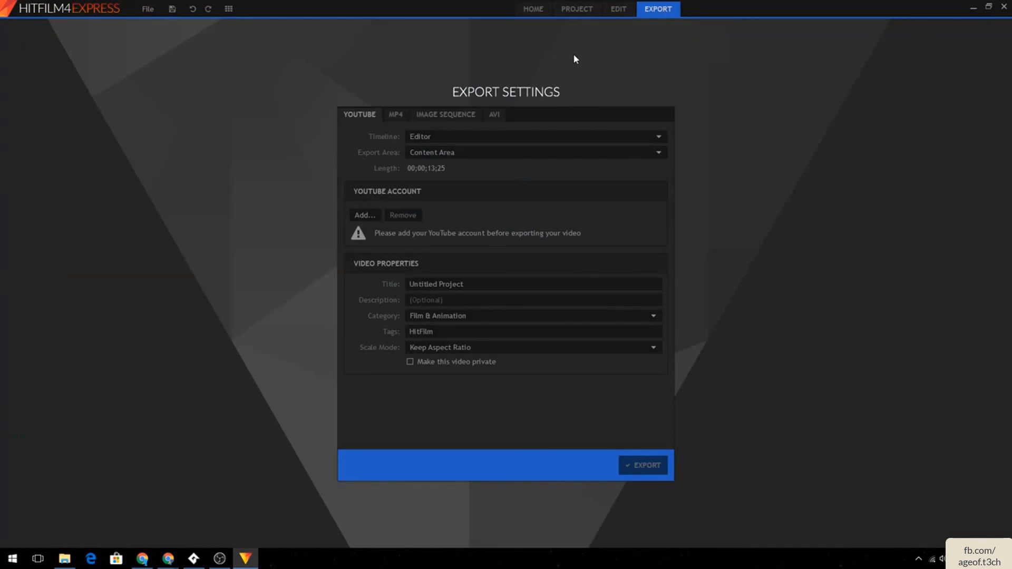
pyautogui.click(393, 115)
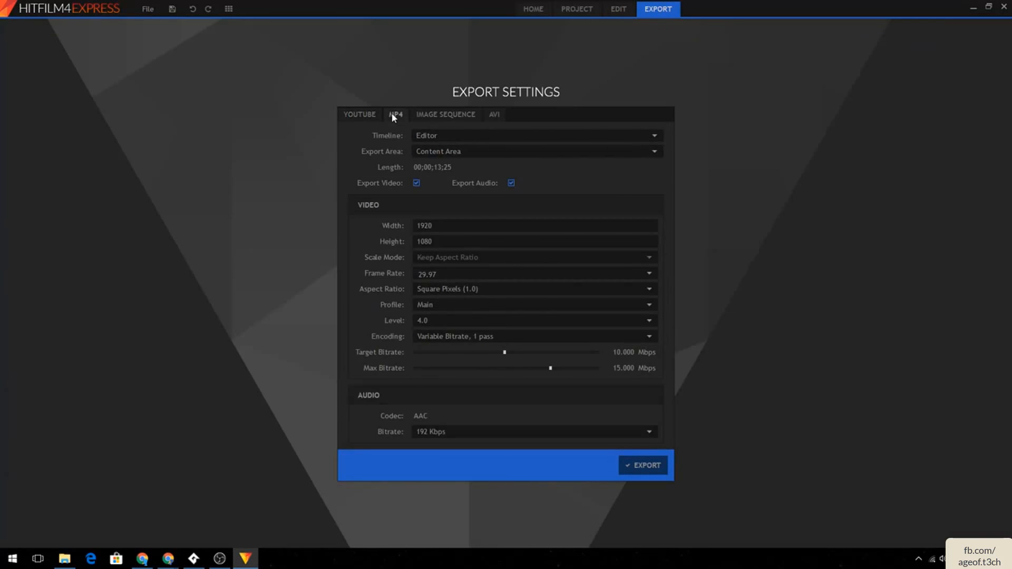
pyautogui.click(446, 114)
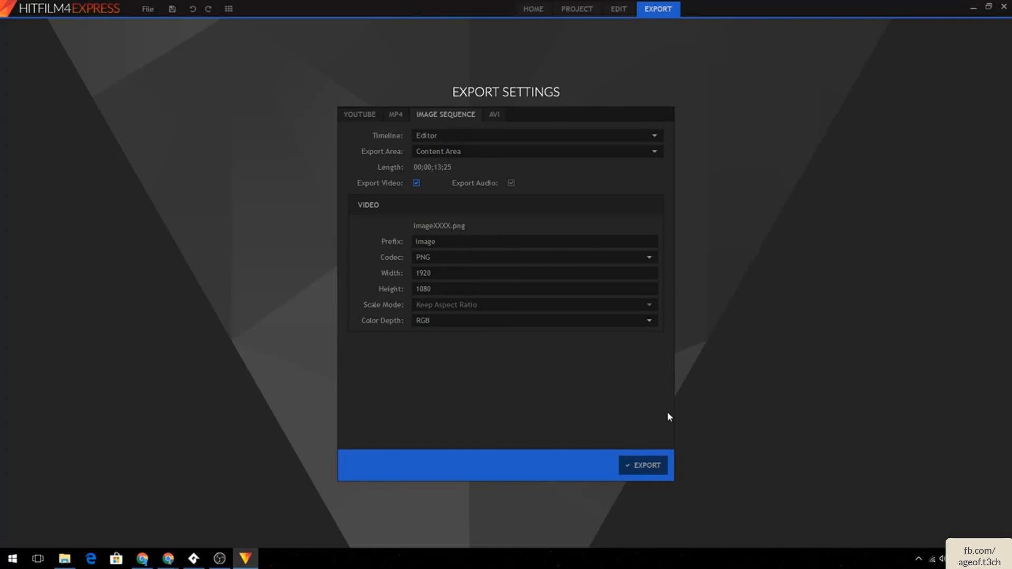
pyautogui.click(578, 11)
pyautogui.click(542, 12)
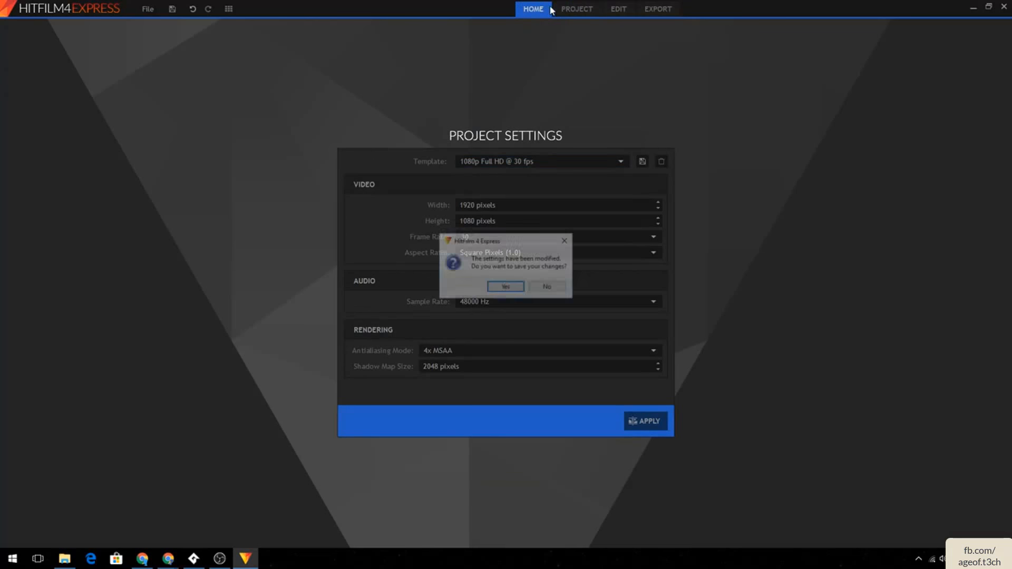
pyautogui.click(548, 288)
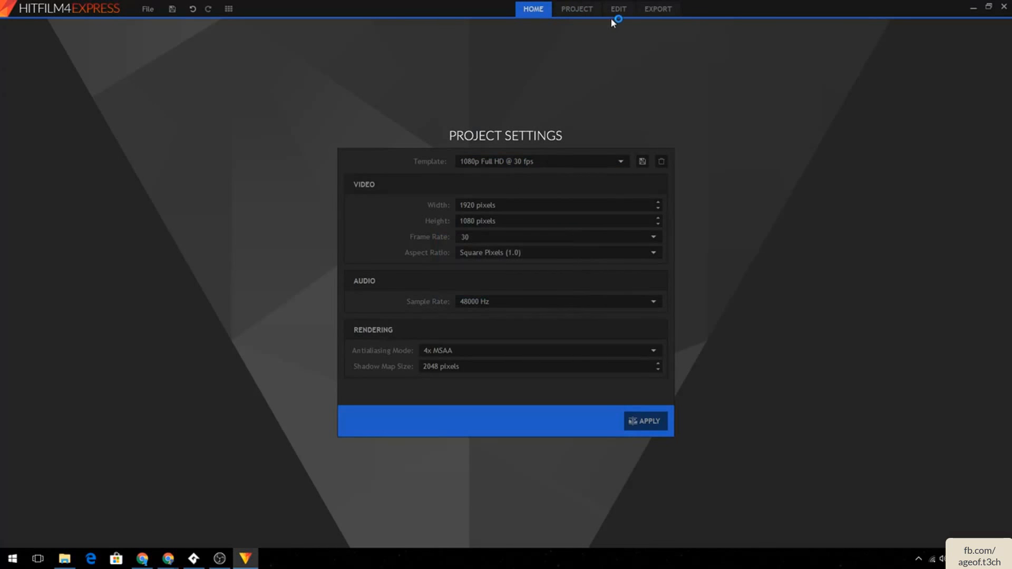
# - Switch between the editor and export pages and examine the image sequence codec options
pyautogui.click(616, 10)
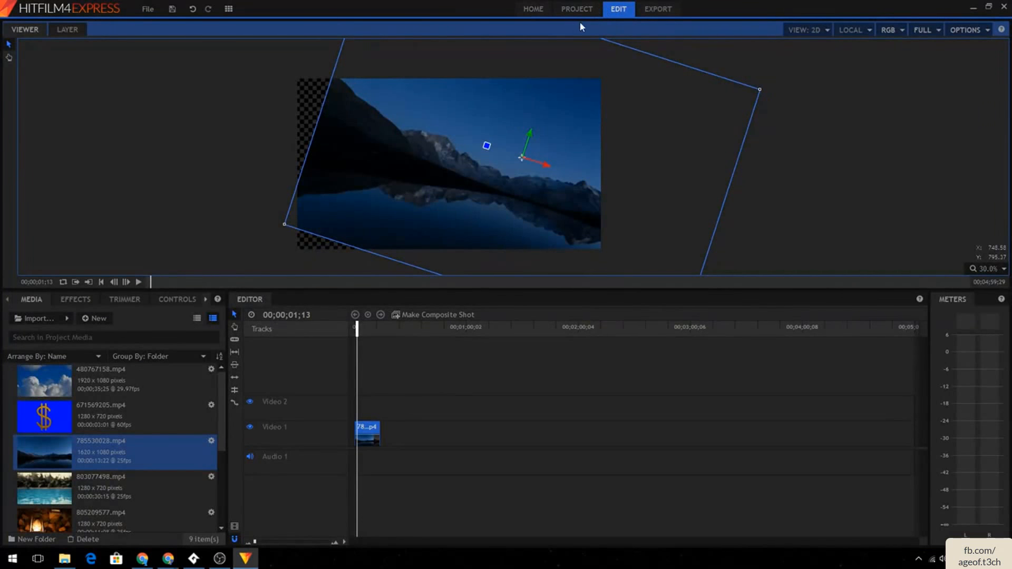
pyautogui.click(658, 9)
pyautogui.click(622, 9)
pyautogui.click(658, 9)
pyautogui.click(540, 258)
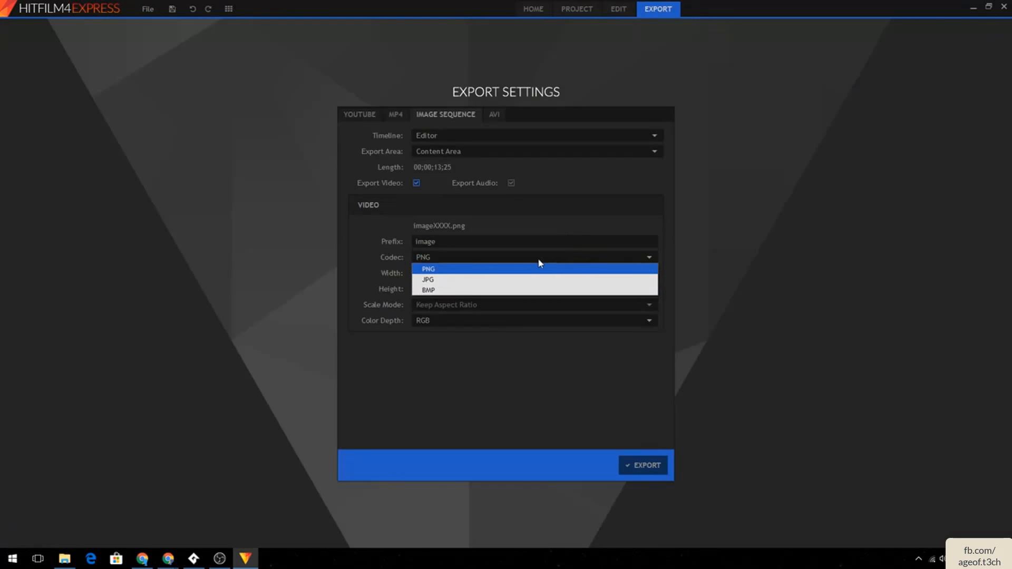
pyautogui.click(744, 207)
pyautogui.click(629, 14)
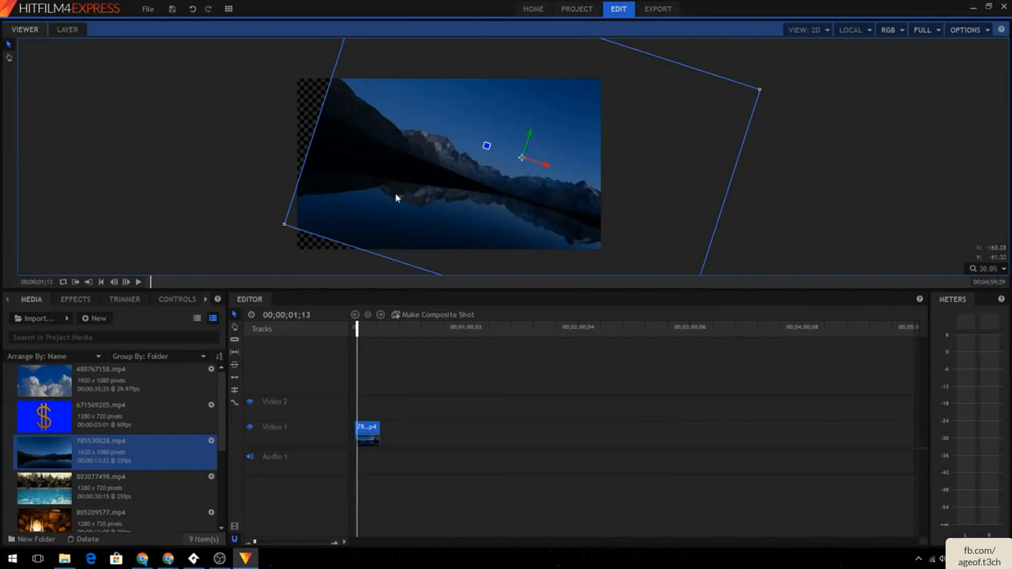
# - Fit the lake clip on Video 1 to the frame using its Transform options
pyautogui.moveTo(335, 205); pyautogui.dragTo(302, 198)
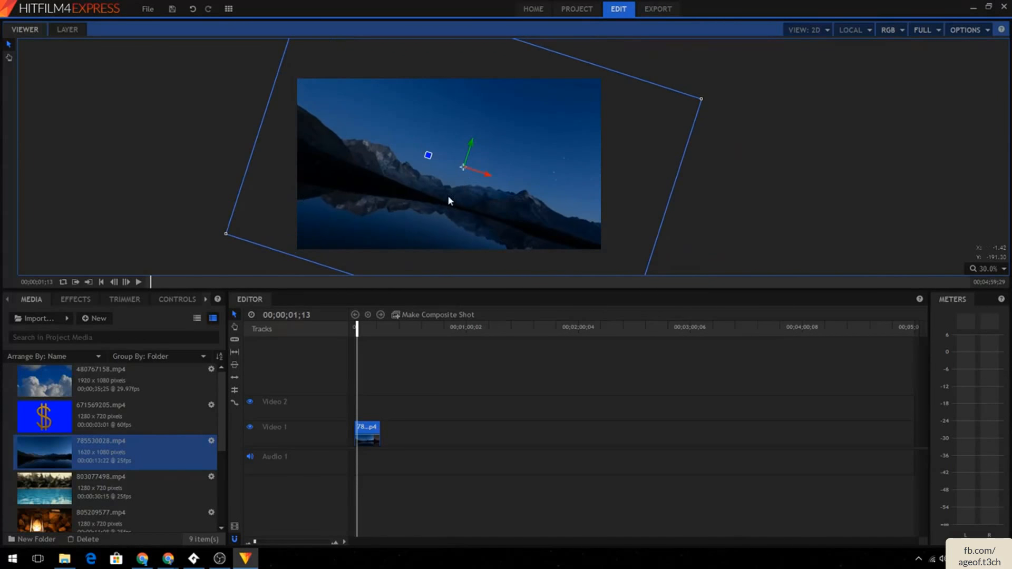
pyautogui.moveTo(449, 200); pyautogui.dragTo(493, 192)
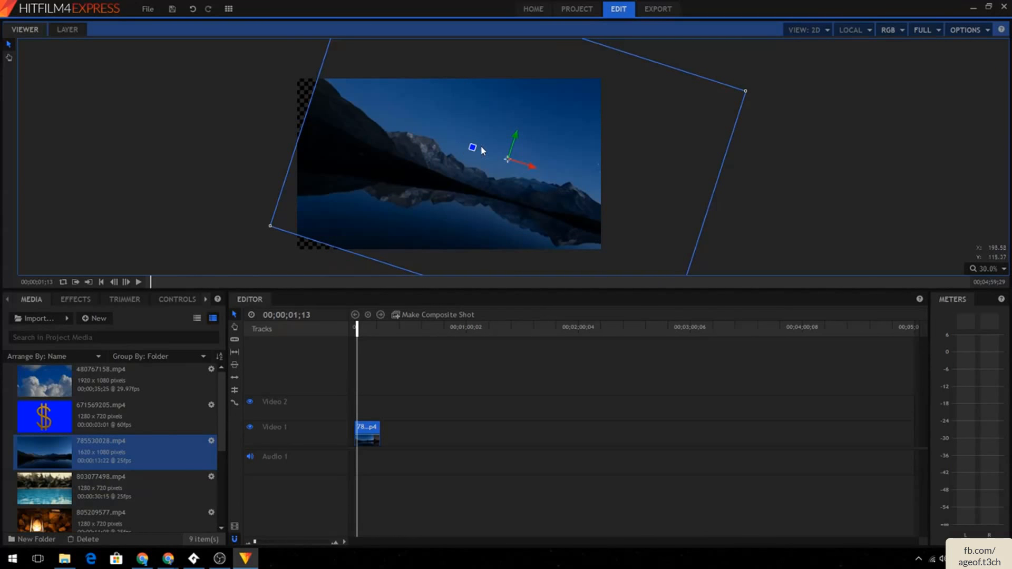
pyautogui.rightClick(364, 438)
pyautogui.click(391, 344)
pyautogui.click(393, 349)
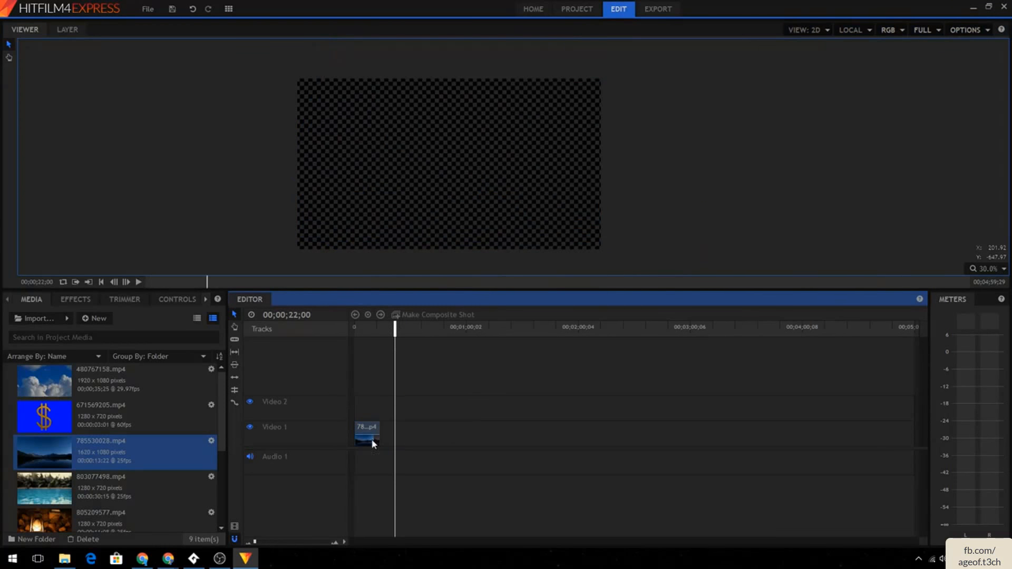
pyautogui.click(362, 437)
pyautogui.rightClick(363, 432)
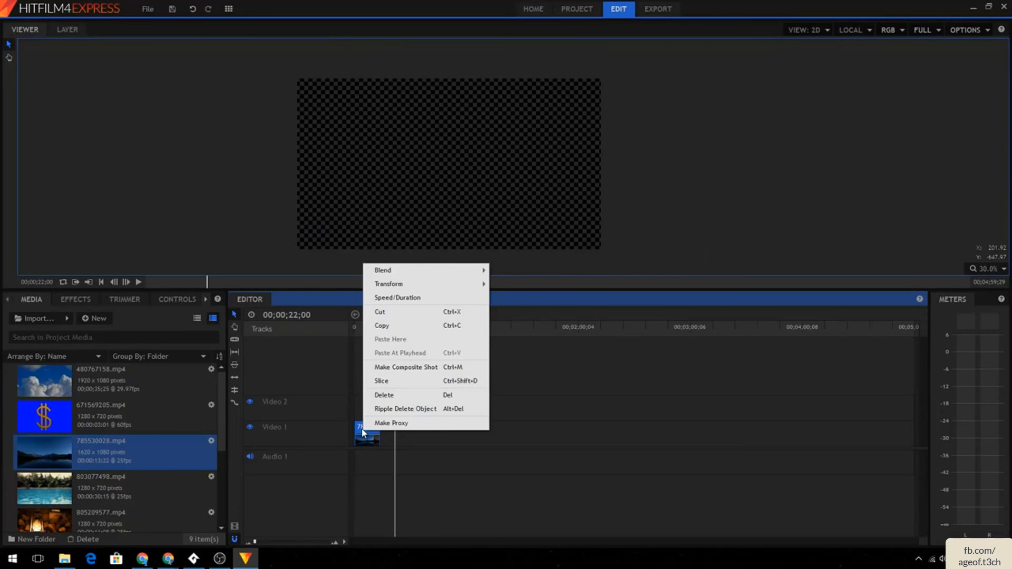
pyautogui.moveTo(414, 289)
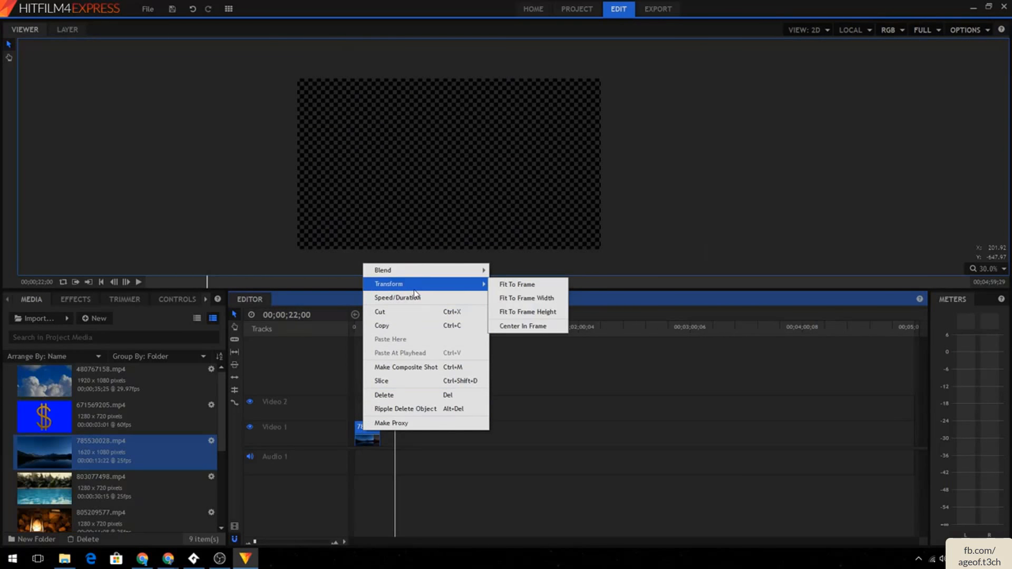
pyautogui.click(337, 354)
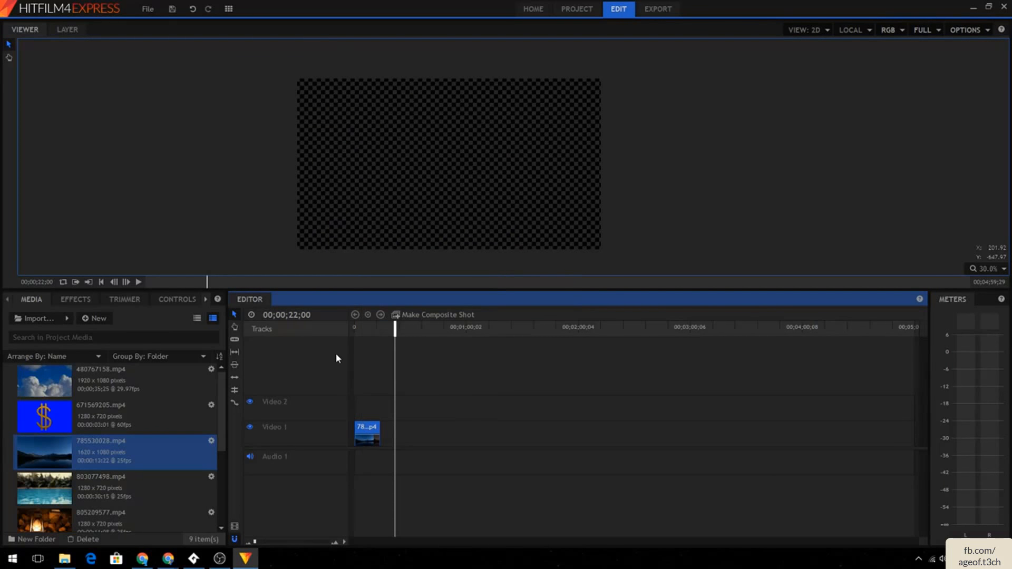
pyautogui.moveTo(374, 327); pyautogui.dragTo(364, 395)
pyautogui.rightClick(368, 431)
pyautogui.moveTo(429, 283)
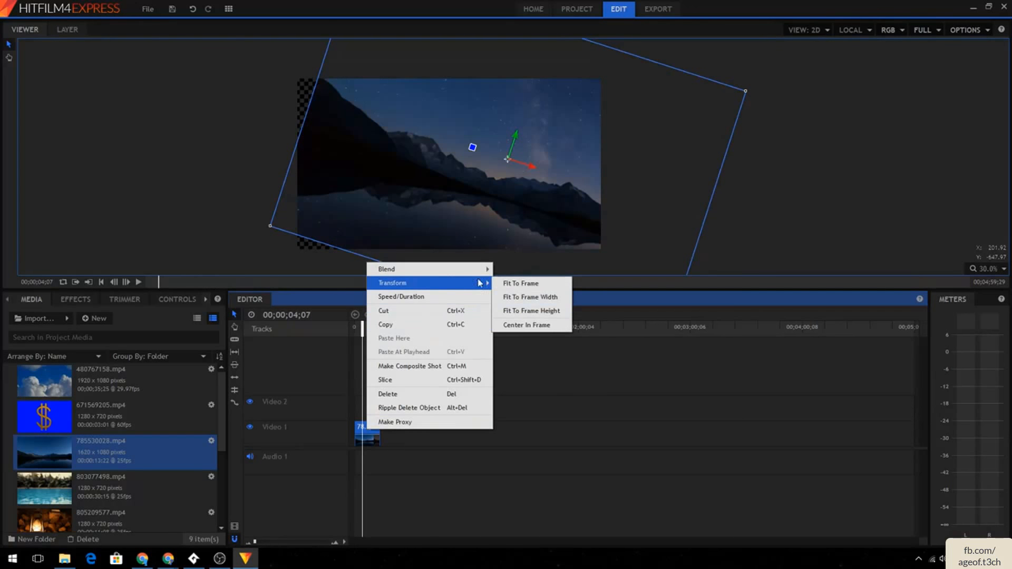
pyautogui.click(521, 288)
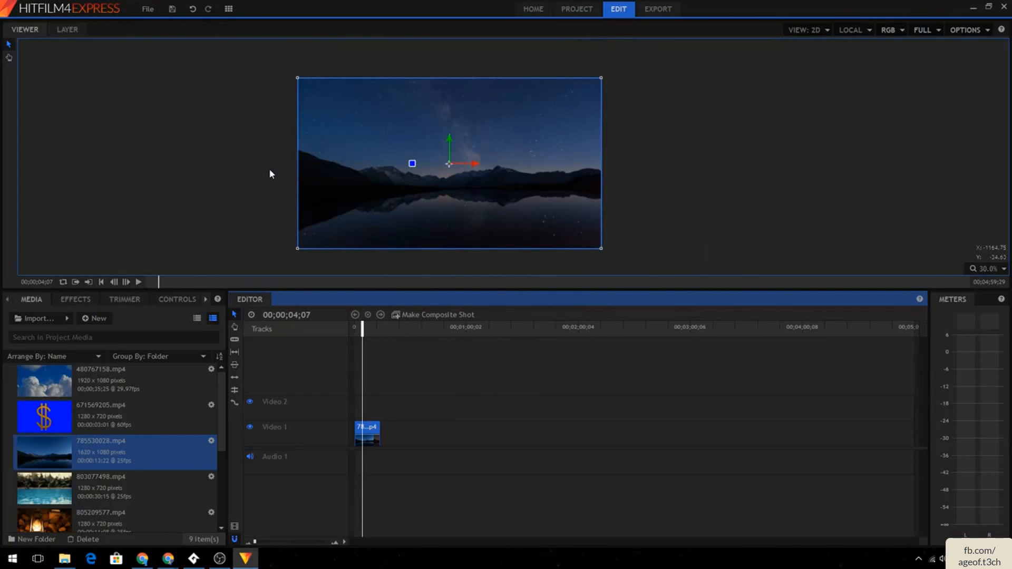
pyautogui.click(220, 172)
pyautogui.click(398, 376)
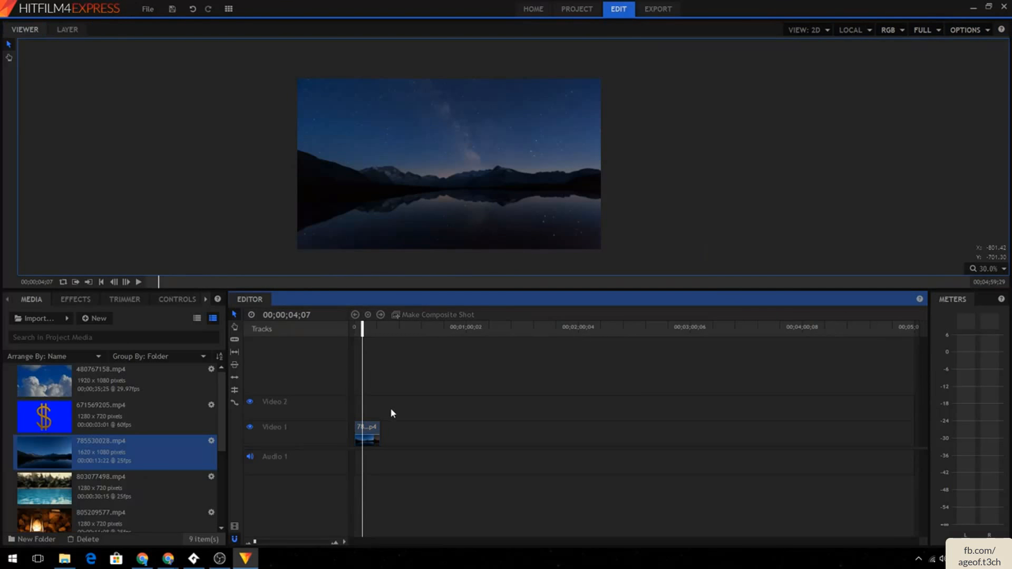
pyautogui.click(372, 326)
pyautogui.click(367, 211)
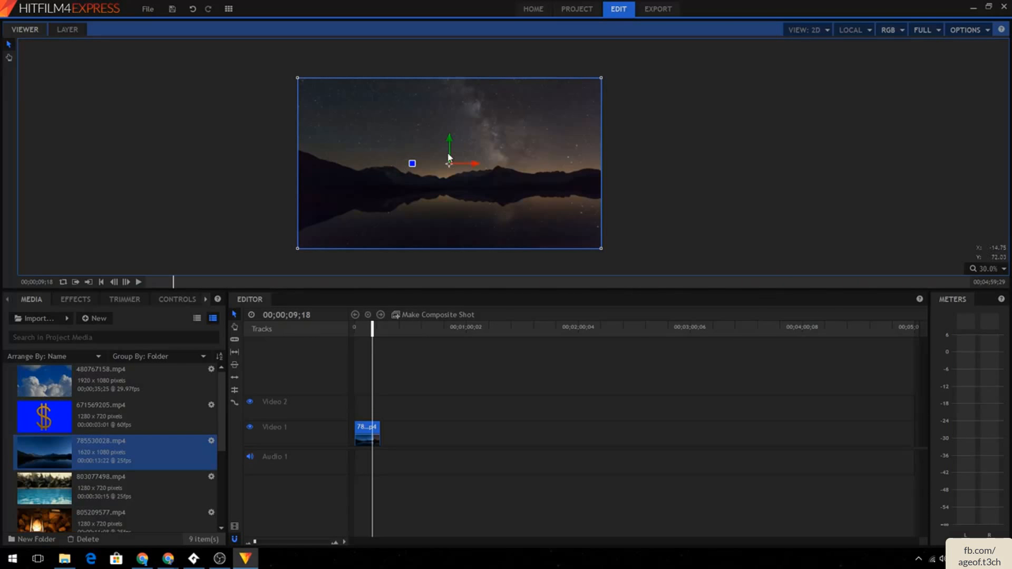
pyautogui.moveTo(298, 79)
pyautogui.mouseDown()
pyautogui.moveTo(344, 82)
pyautogui.moveTo(296, 80)
pyautogui.mouseUp()
pyautogui.click(255, 93)
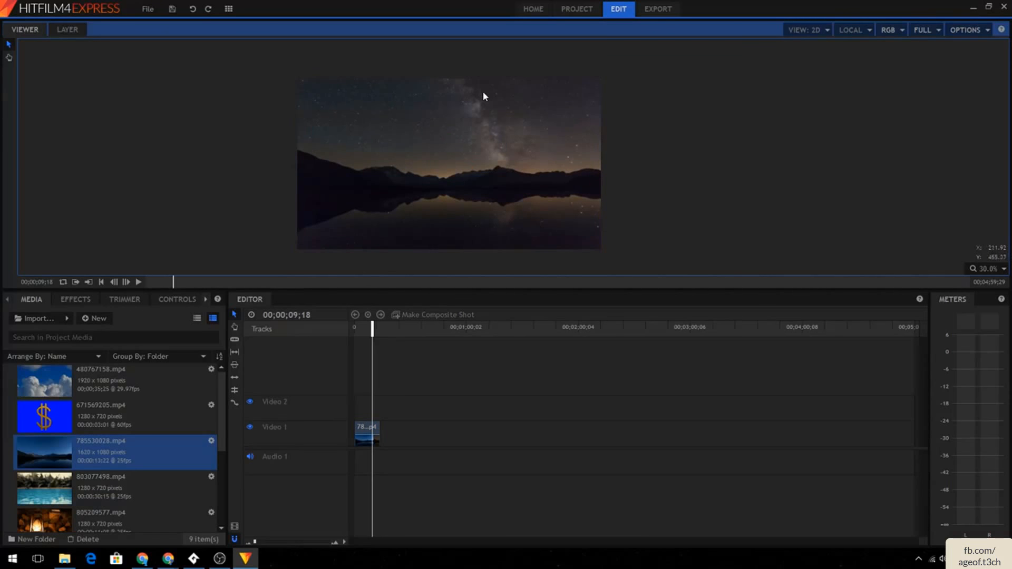
pyautogui.click(401, 100)
pyautogui.click(160, 119)
pyautogui.moveTo(146, 110); pyautogui.dragTo(216, 185)
pyautogui.click(343, 141)
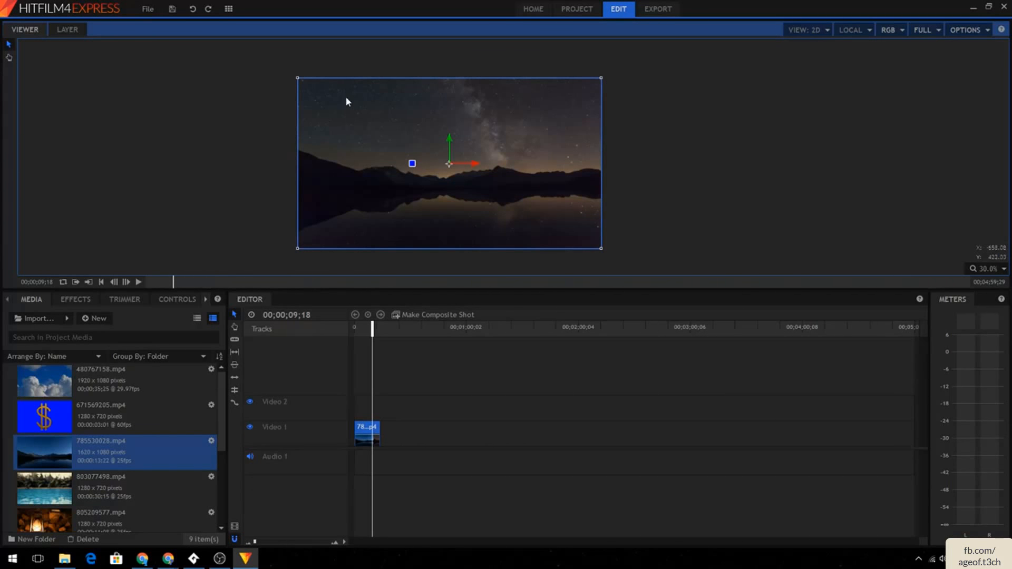
pyautogui.click(202, 68)
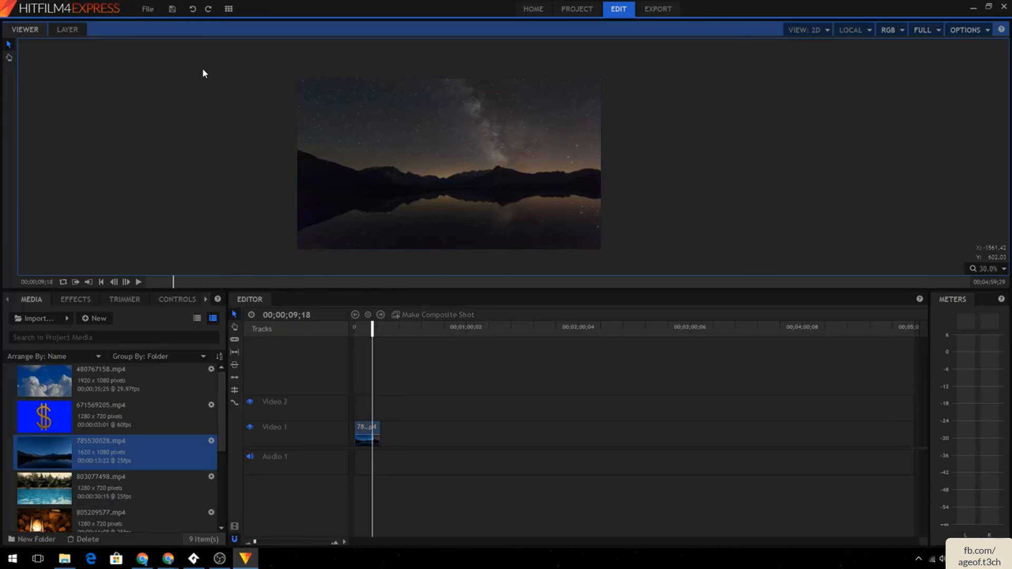
# - Pan and zoom the viewer through several magnifications to inspect the lake clip
pyautogui.click(9, 58)
pyautogui.moveTo(709, 86)
pyautogui.mouseDown()
pyautogui.moveTo(755, 99)
pyautogui.moveTo(474, 145)
pyautogui.moveTo(720, 79)
pyautogui.moveTo(714, 86)
pyautogui.mouseUp()
pyautogui.click(8, 44)
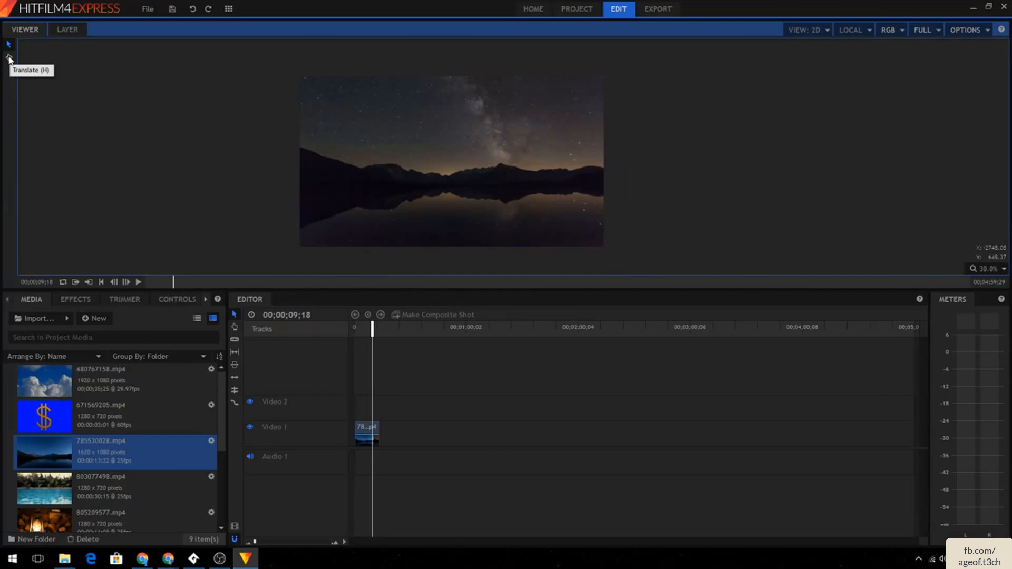
pyautogui.click(9, 58)
pyautogui.moveTo(253, 93); pyautogui.dragTo(410, 85)
pyautogui.moveTo(586, 174); pyautogui.dragTo(510, 217)
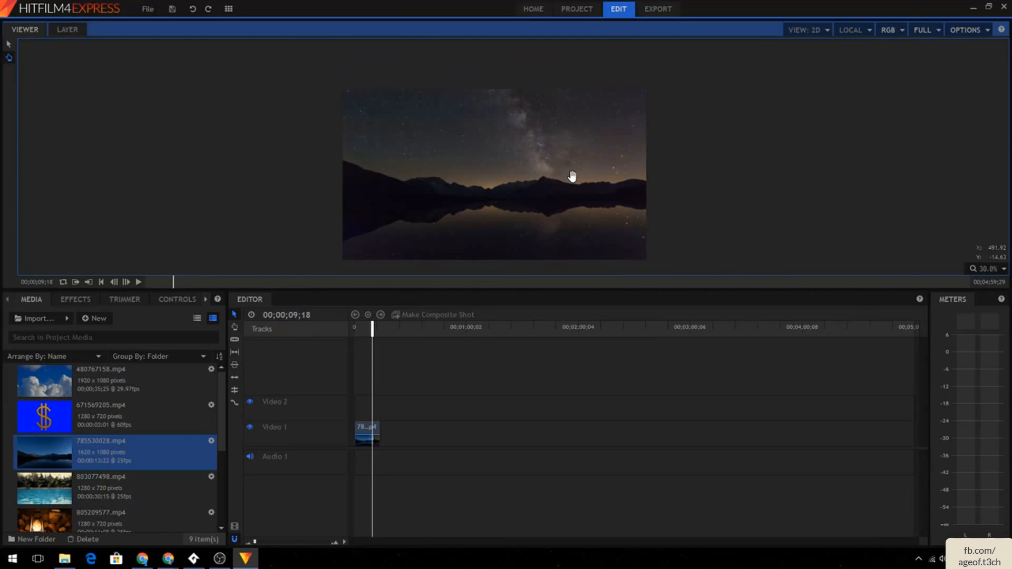
pyautogui.scroll(-3, 572, 176)
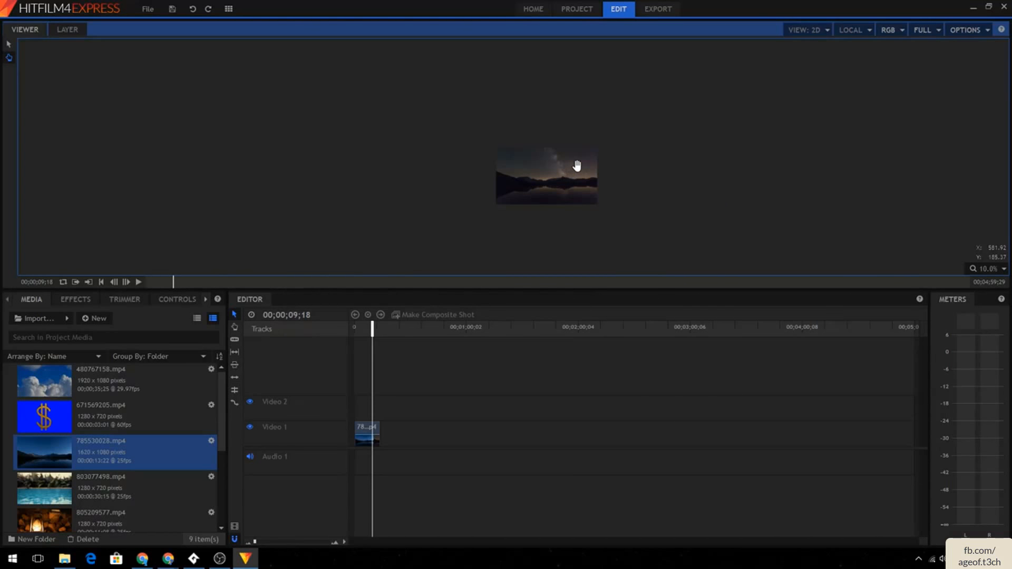
pyautogui.scroll(1, 585, 184)
pyautogui.scroll(2, 585, 187)
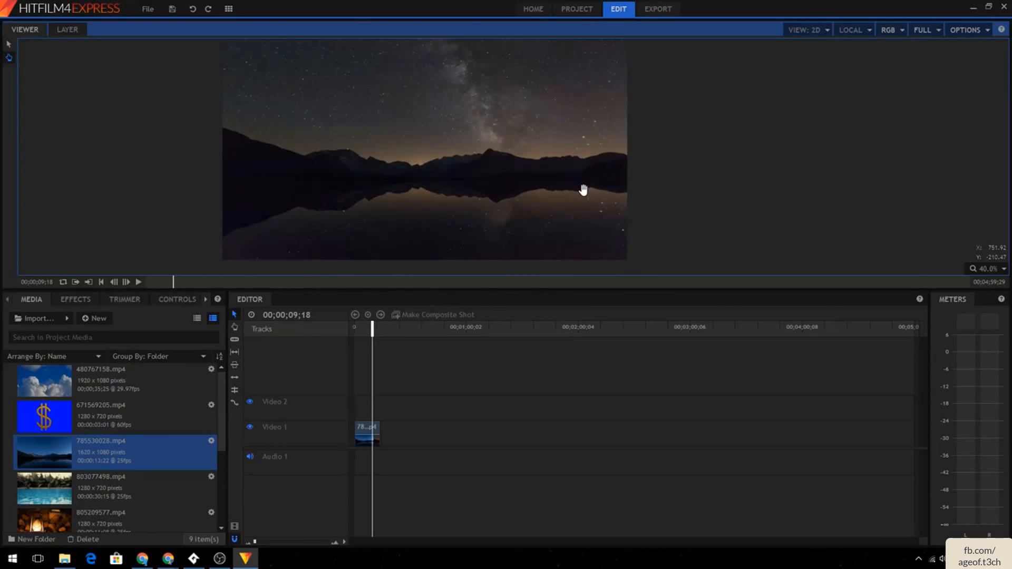
pyautogui.click(986, 269)
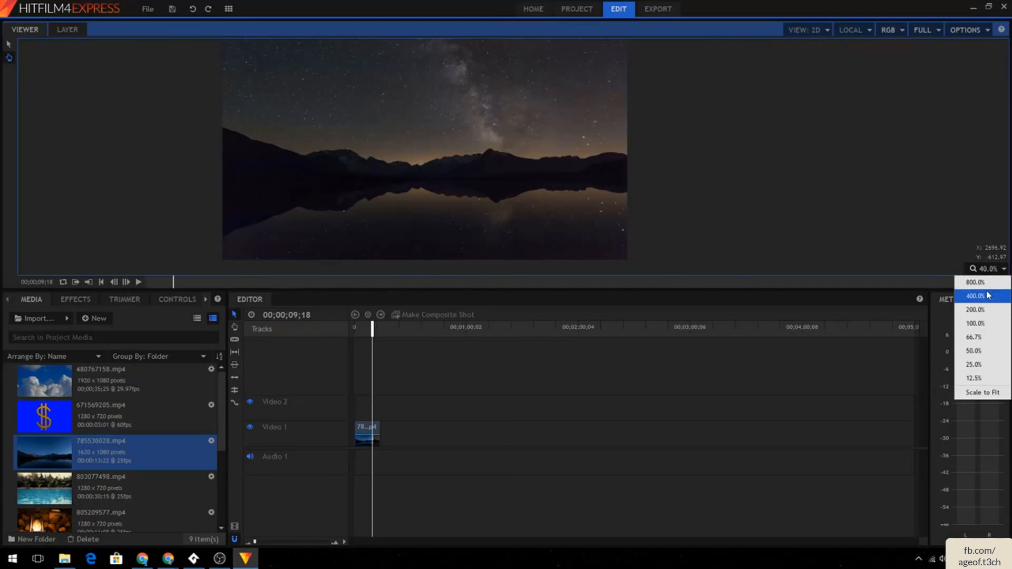
pyautogui.click(984, 285)
pyautogui.click(987, 273)
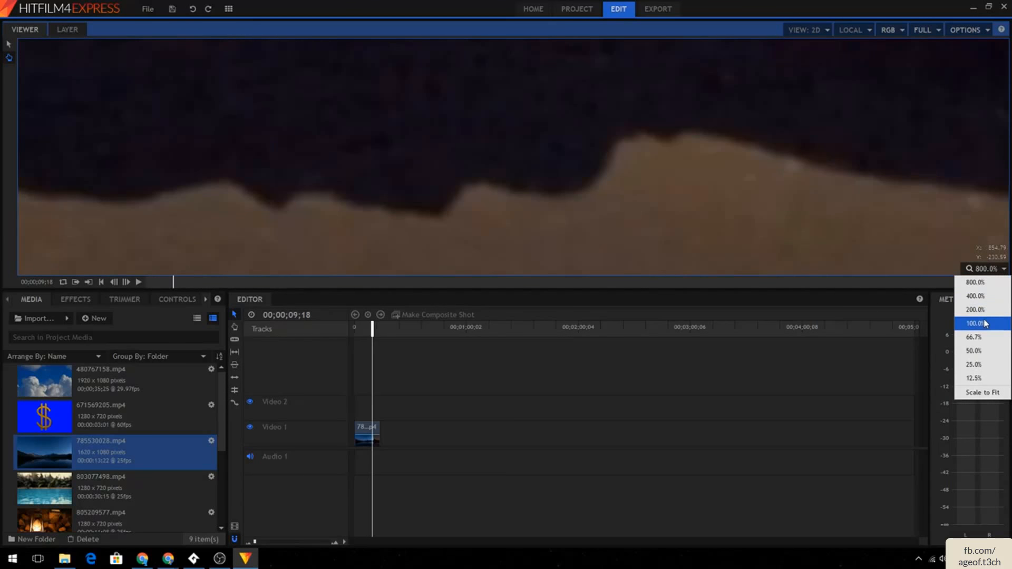
pyautogui.click(987, 323)
pyautogui.moveTo(753, 167); pyautogui.dragTo(804, 193)
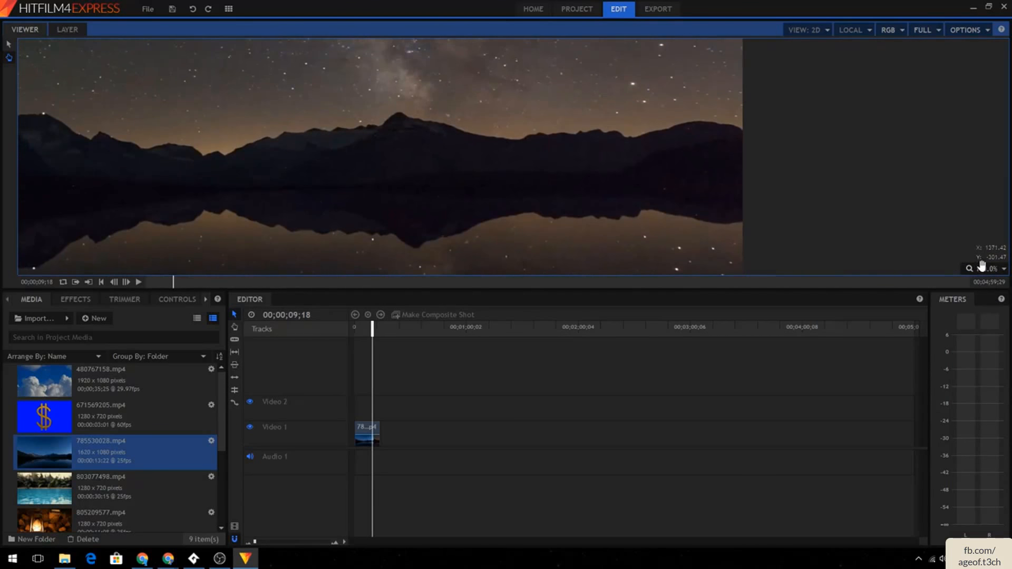
pyautogui.click(986, 270)
pyautogui.click(975, 323)
pyautogui.click(985, 269)
pyautogui.click(974, 365)
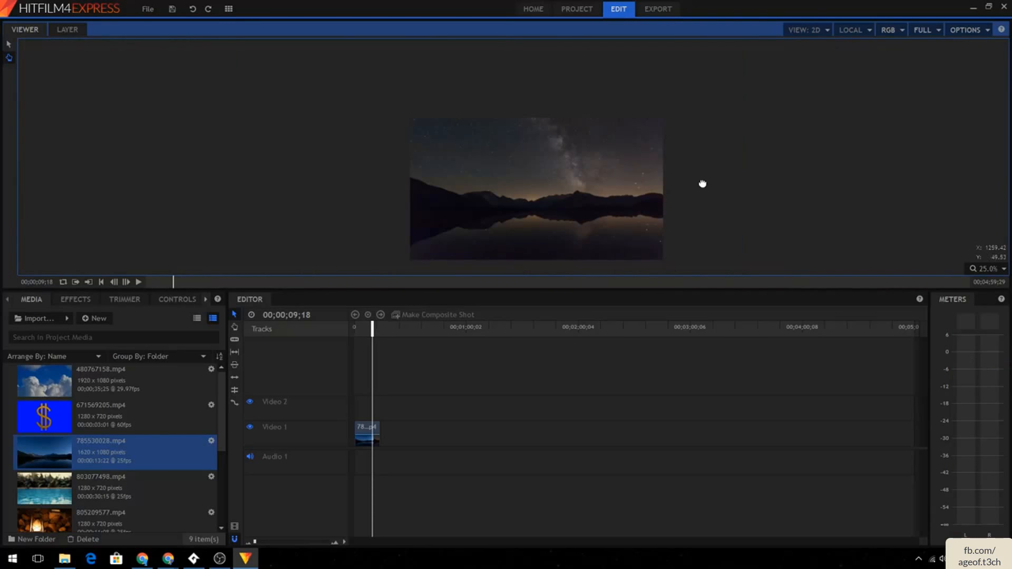
pyautogui.moveTo(701, 180); pyautogui.dragTo(675, 159)
pyautogui.scroll(2, 675, 159)
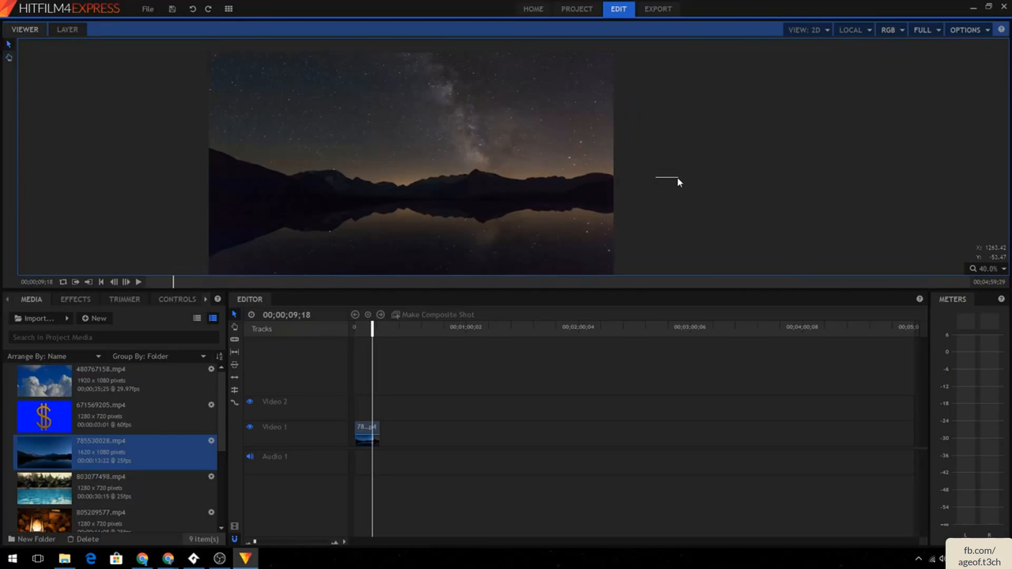
pyautogui.moveTo(675, 181); pyautogui.dragTo(714, 172)
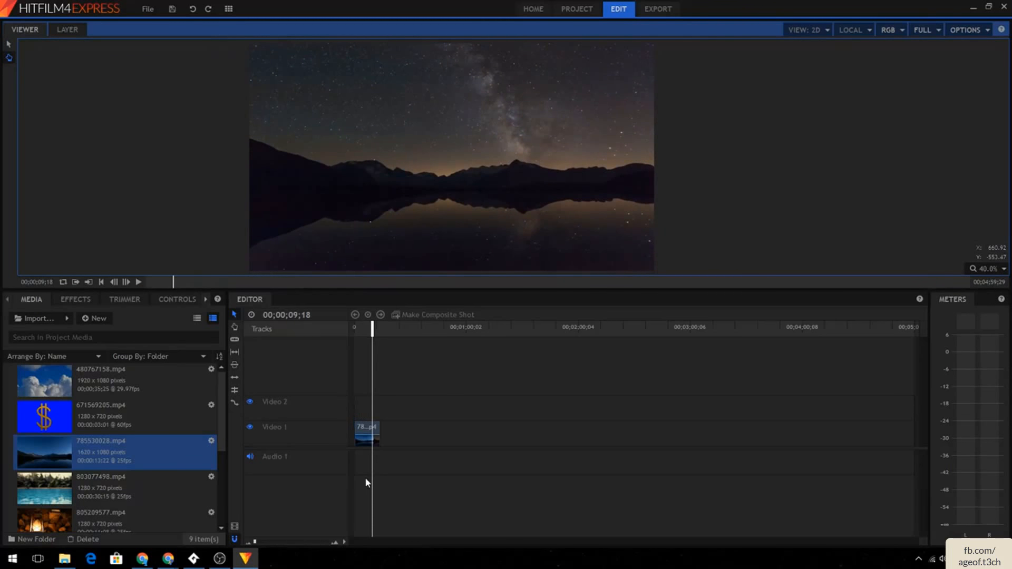
# - Slow the lake clip on Video 1 to 50% speed and play it back
pyautogui.click(364, 441)
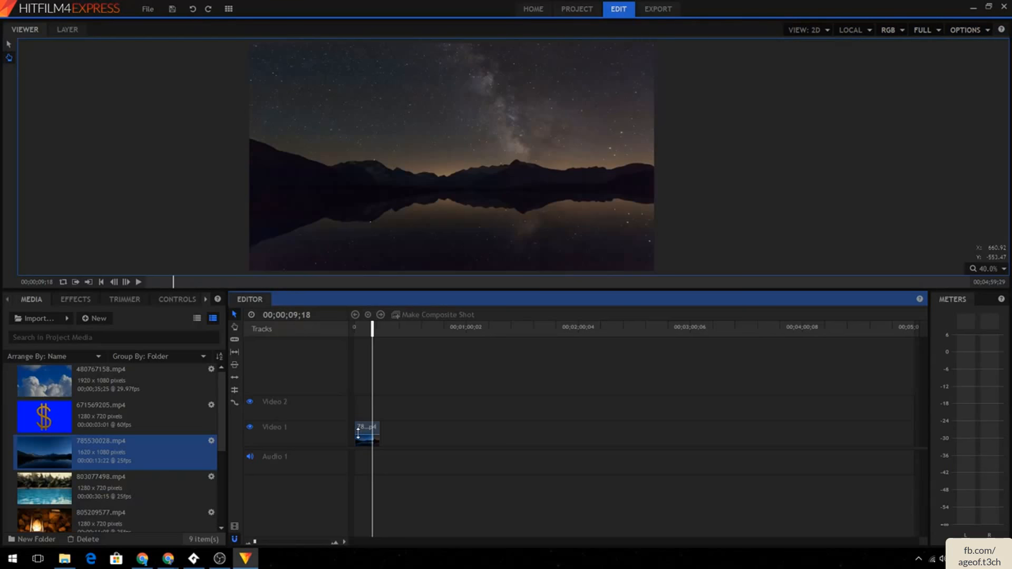
pyautogui.click(352, 432)
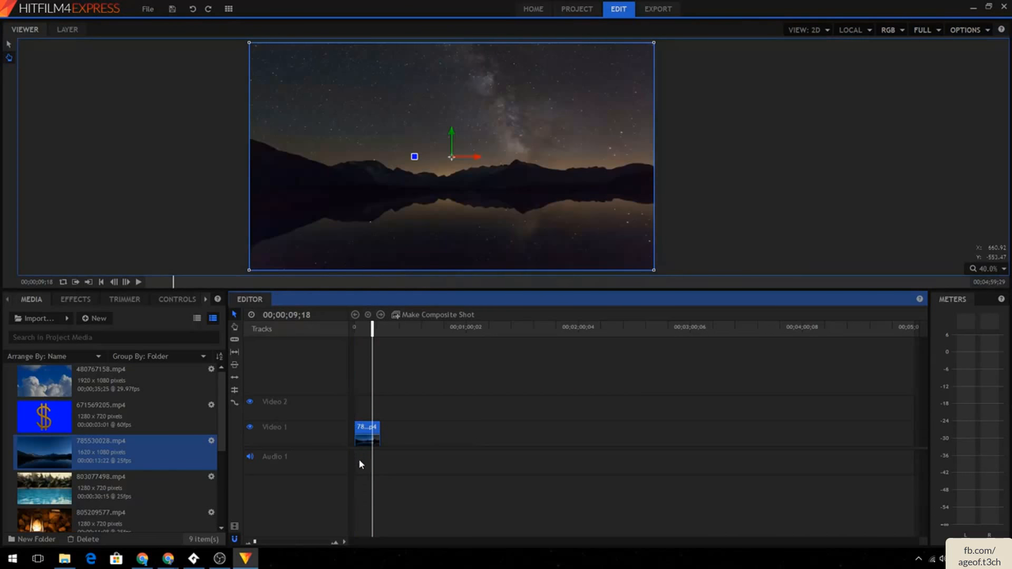
pyautogui.click(357, 454)
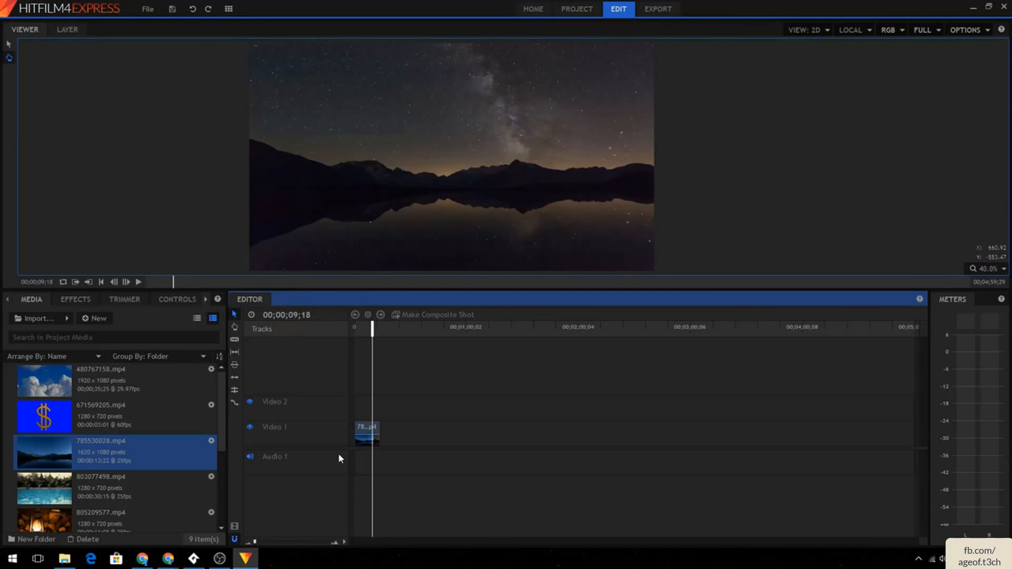
pyautogui.click(126, 477)
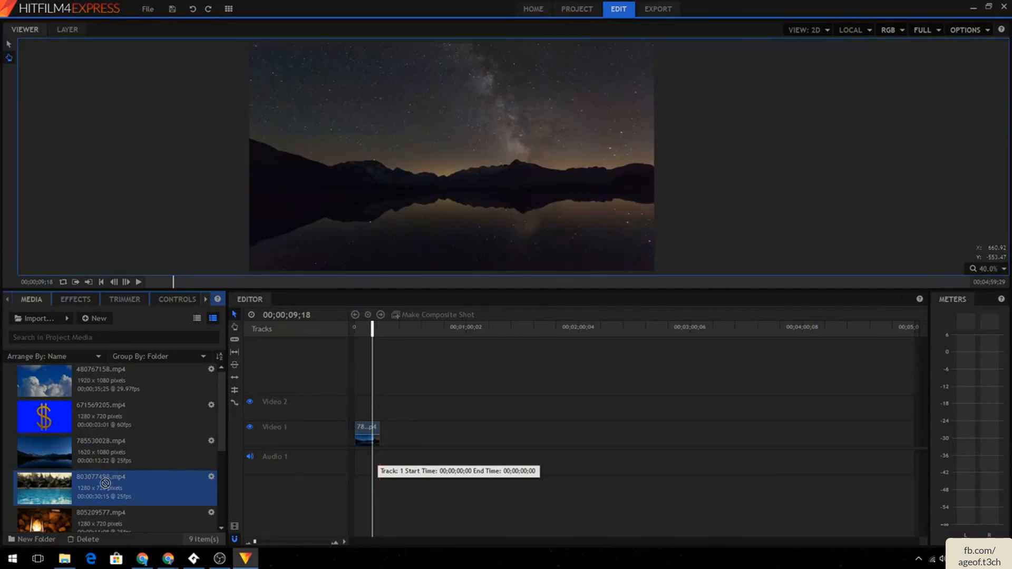
pyautogui.moveTo(371, 436); pyautogui.dragTo(362, 427)
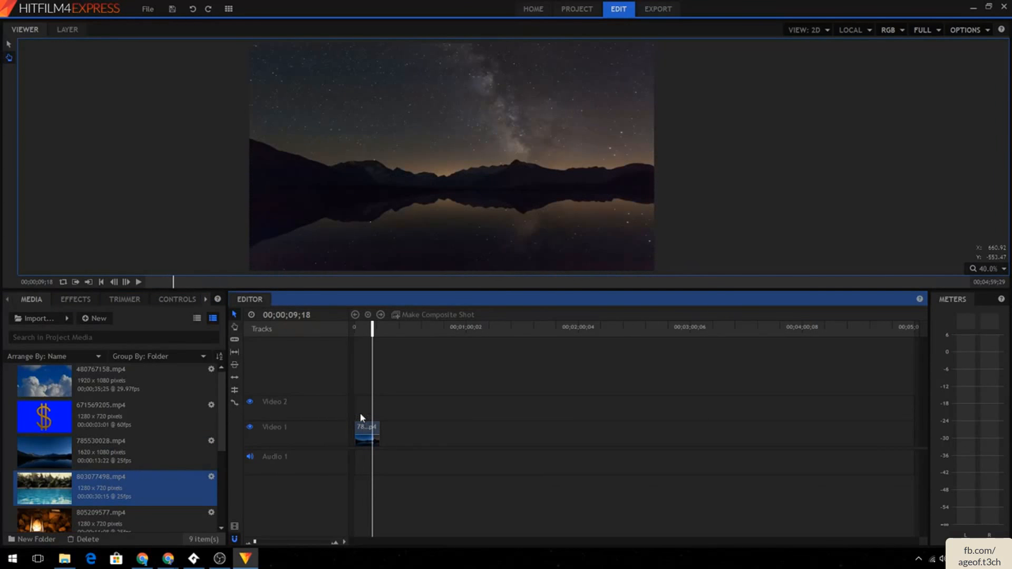
pyautogui.moveTo(380, 328); pyautogui.dragTo(355, 327)
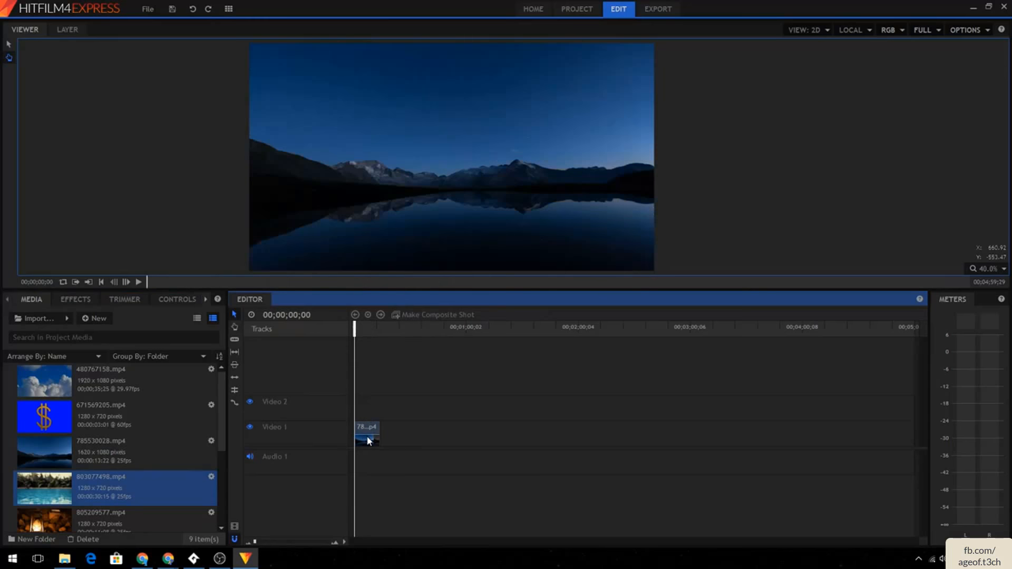
pyautogui.rightClick(368, 435)
pyautogui.click(395, 303)
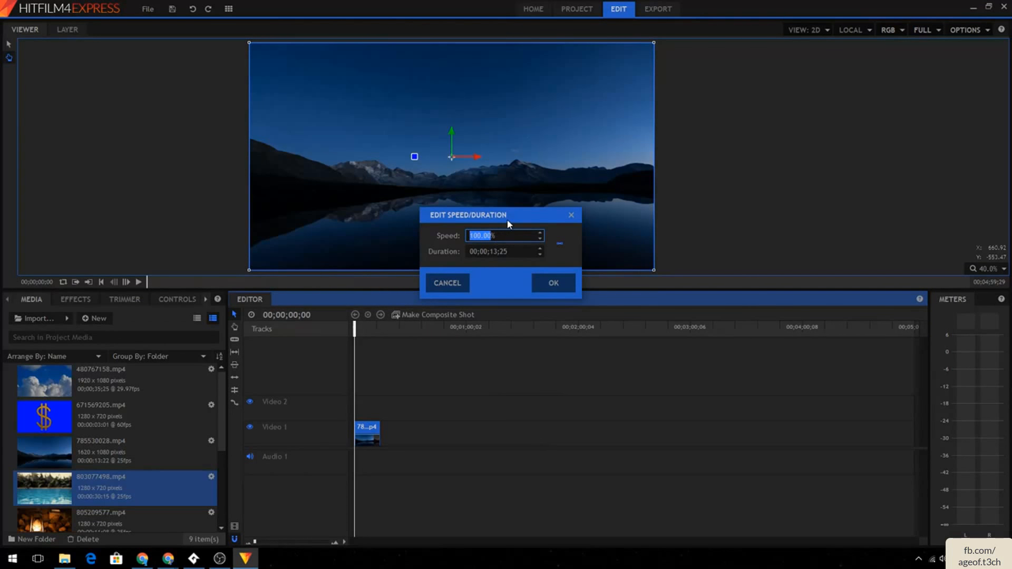
pyautogui.write('25')
pyautogui.press('BackSpace')
pyautogui.press('BackSpace')
pyautogui.write('50')
pyautogui.click(537, 279)
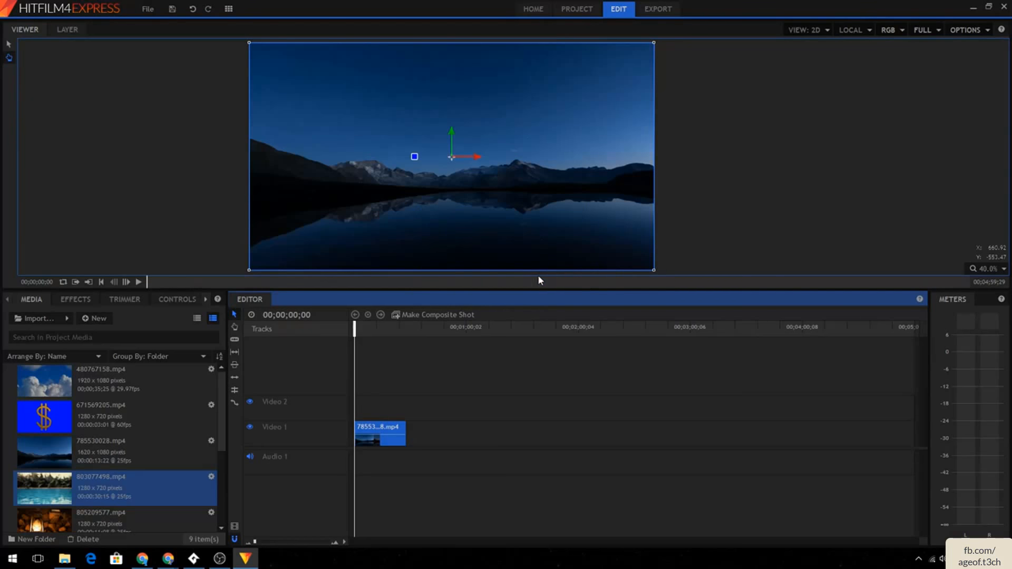
pyautogui.click(139, 282)
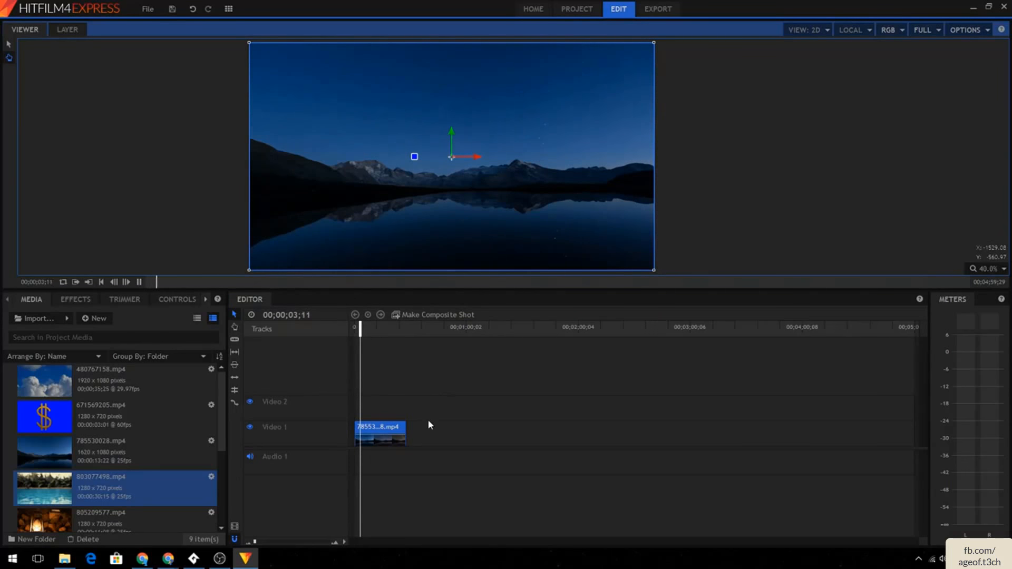
pyautogui.rightClick(374, 428)
pyautogui.moveTo(434, 276)
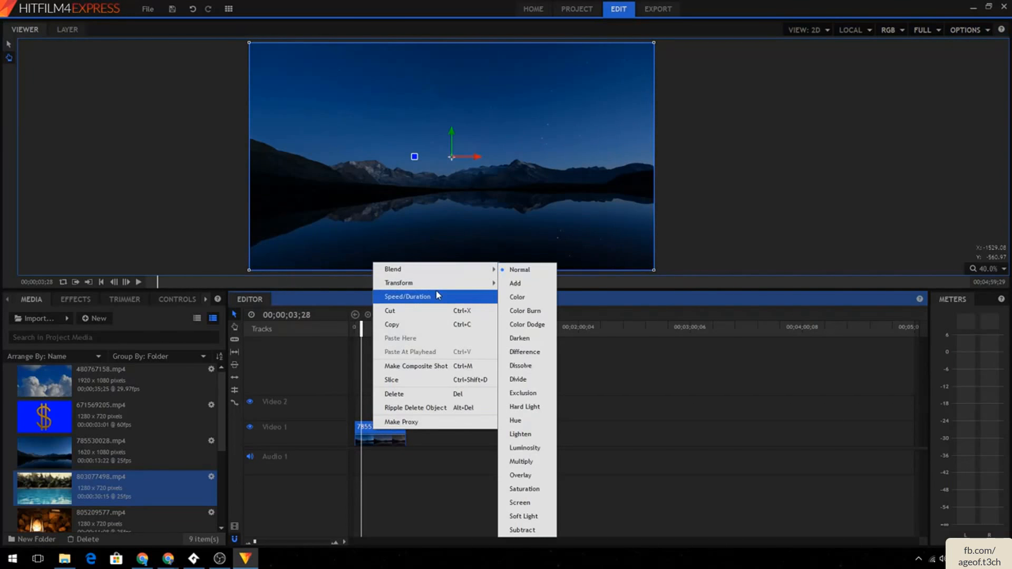
pyautogui.click(435, 293)
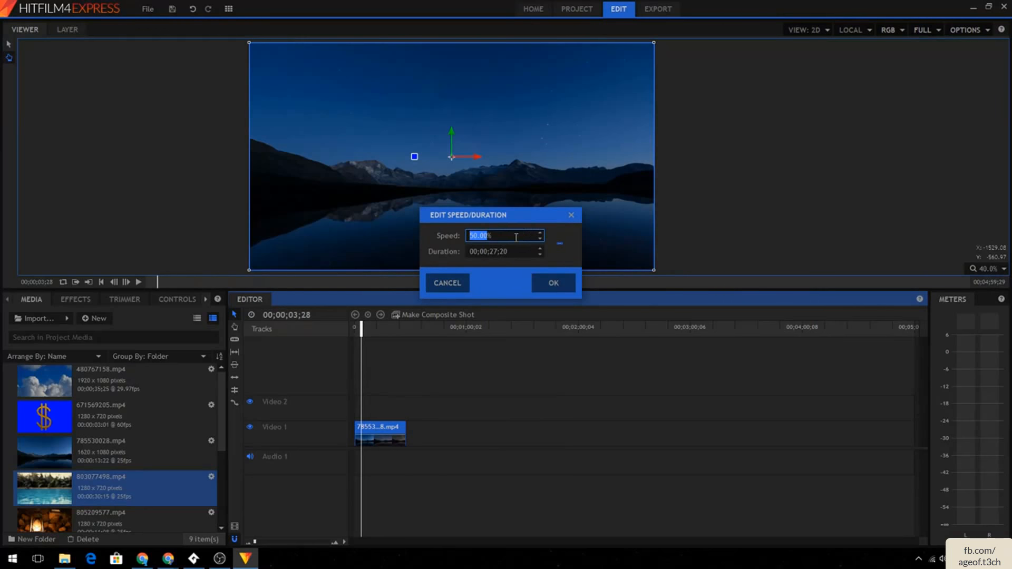
pyautogui.press('Tab')
pyautogui.press('BackSpace')
pyautogui.press('BackSpace')
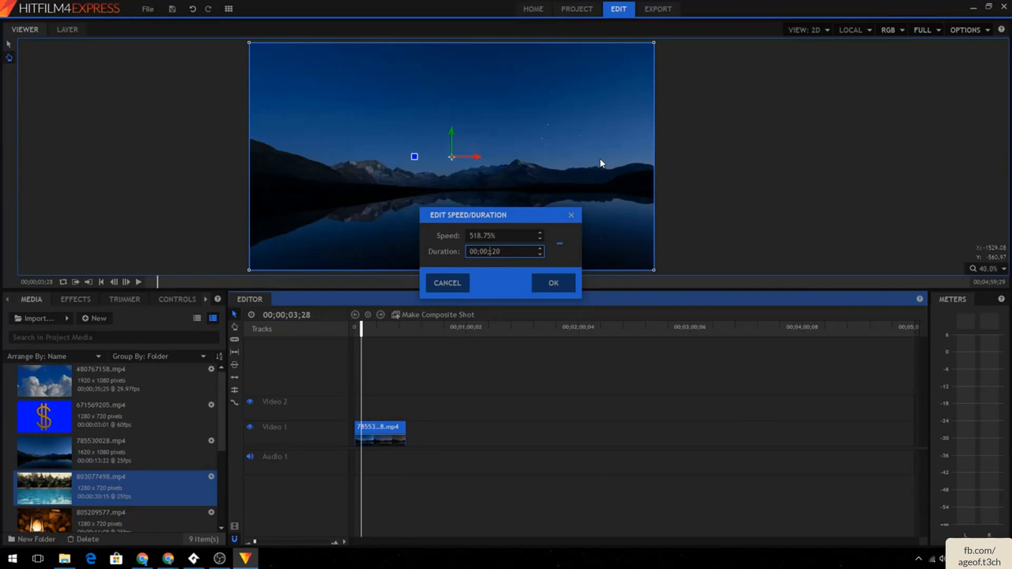
pyautogui.write('5')
pyautogui.press('Return')
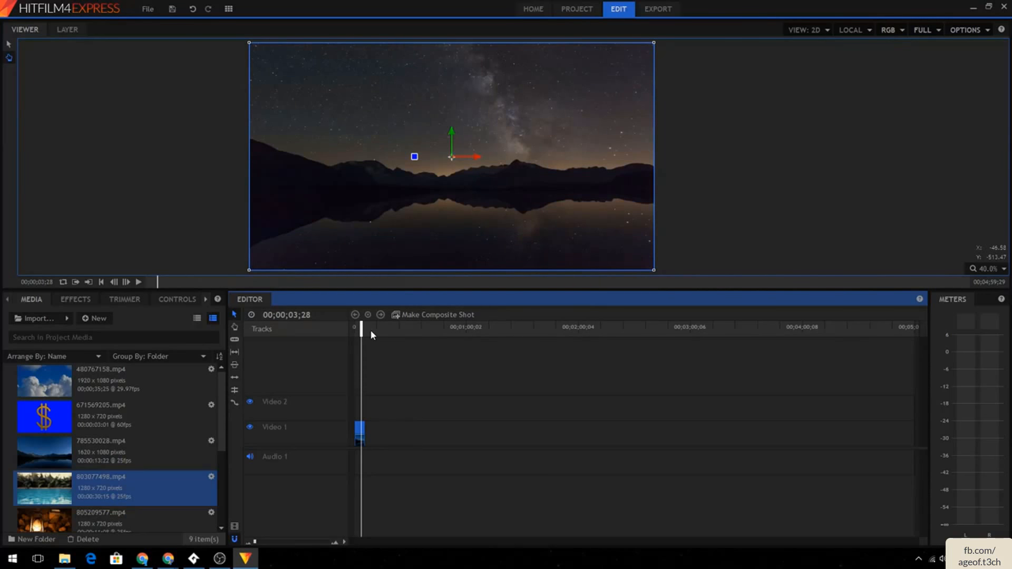
pyautogui.hotkey('ctrl', 'z')
# - Set the lake clip's speed to 200%
pyautogui.rightClick(372, 428)
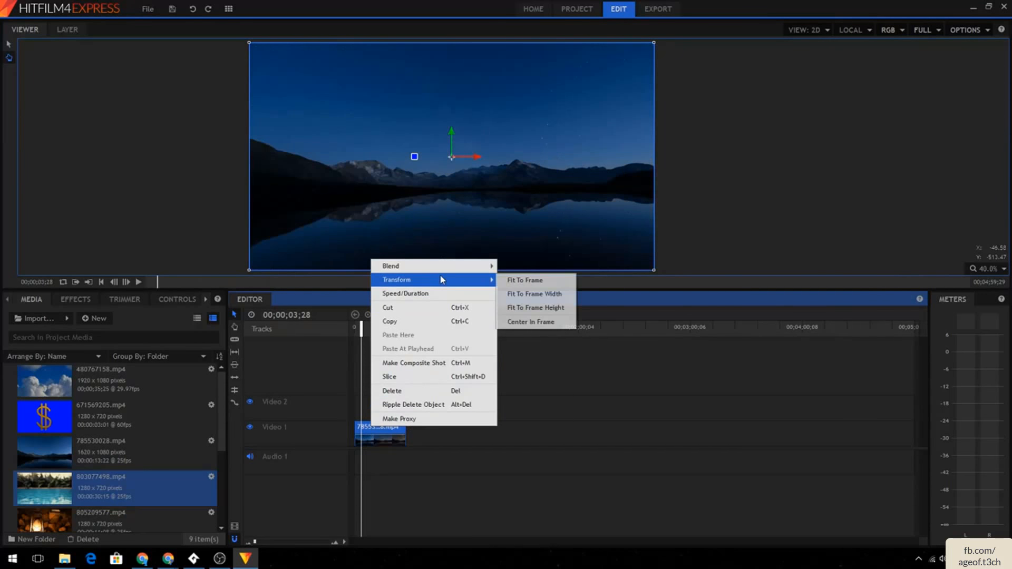
pyautogui.click(416, 293)
pyautogui.write('200')
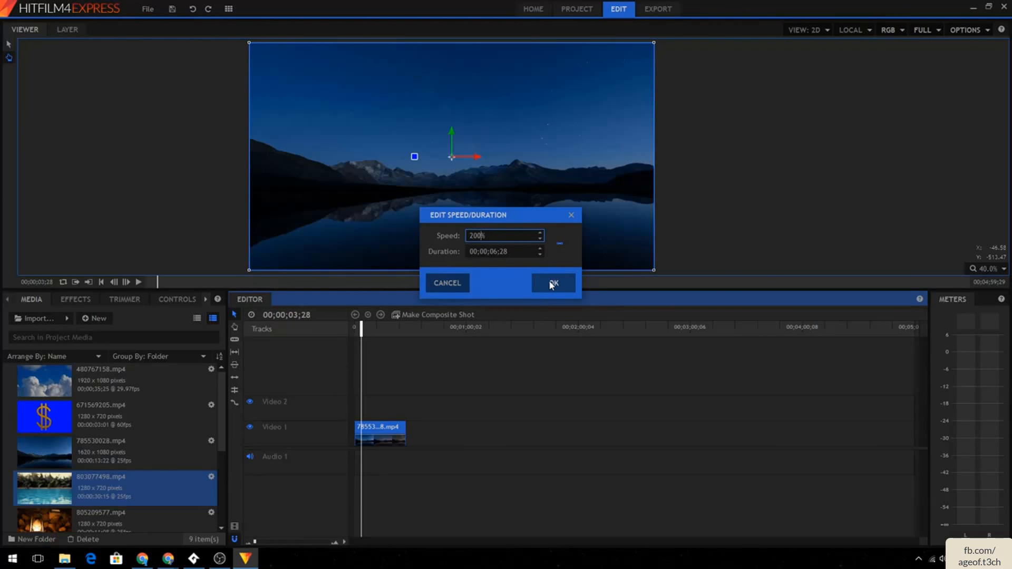
pyautogui.click(551, 284)
# - Play the sequence from the start to review the faster lake clip
pyautogui.moveTo(361, 332); pyautogui.dragTo(354, 332)
pyautogui.click(137, 283)
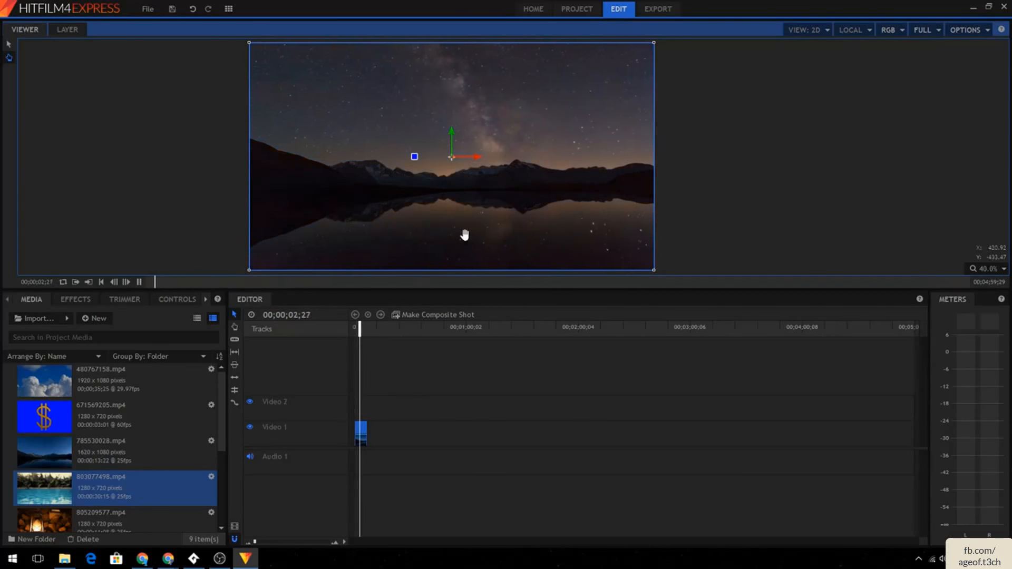
pyautogui.press('space')
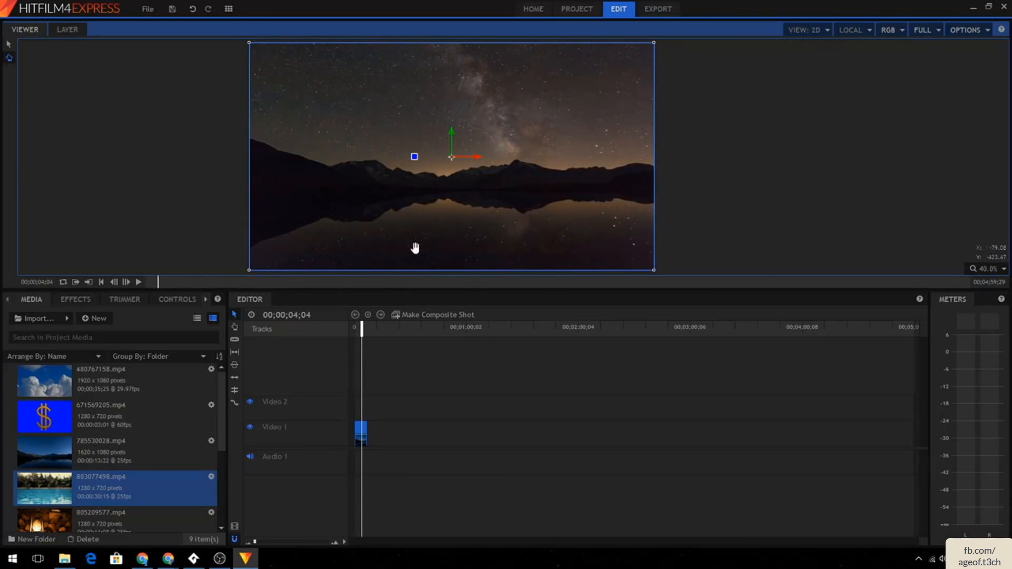
pyautogui.click(139, 283)
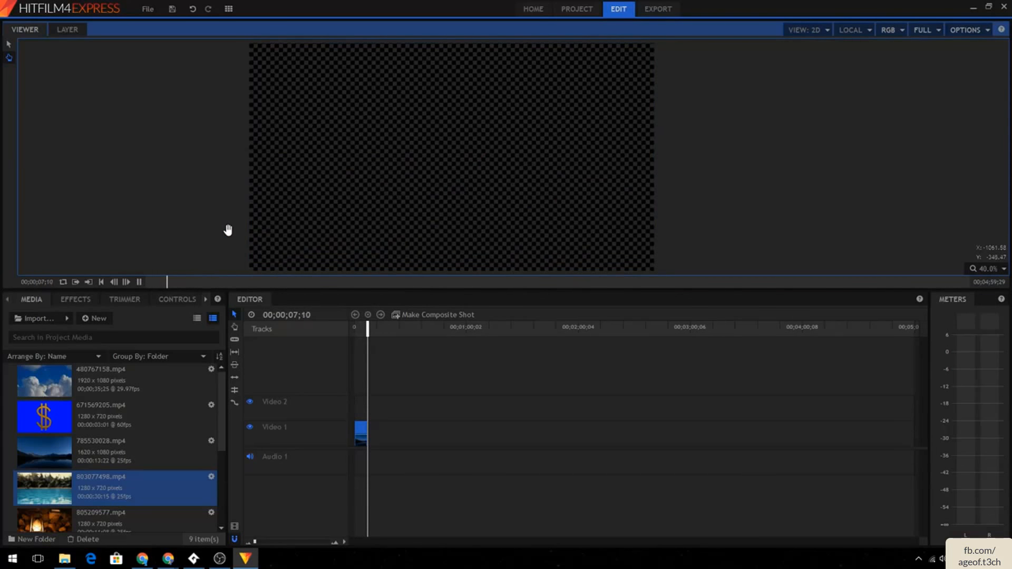
pyautogui.click(138, 282)
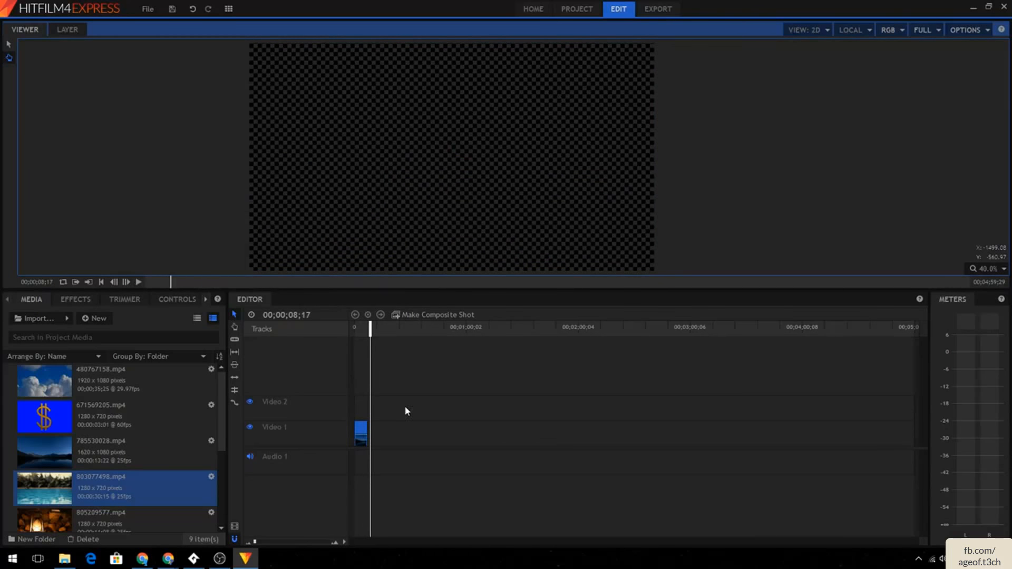
# - Delete the lake clip from Video 1
pyautogui.rightClick(362, 433)
pyautogui.moveTo(414, 289)
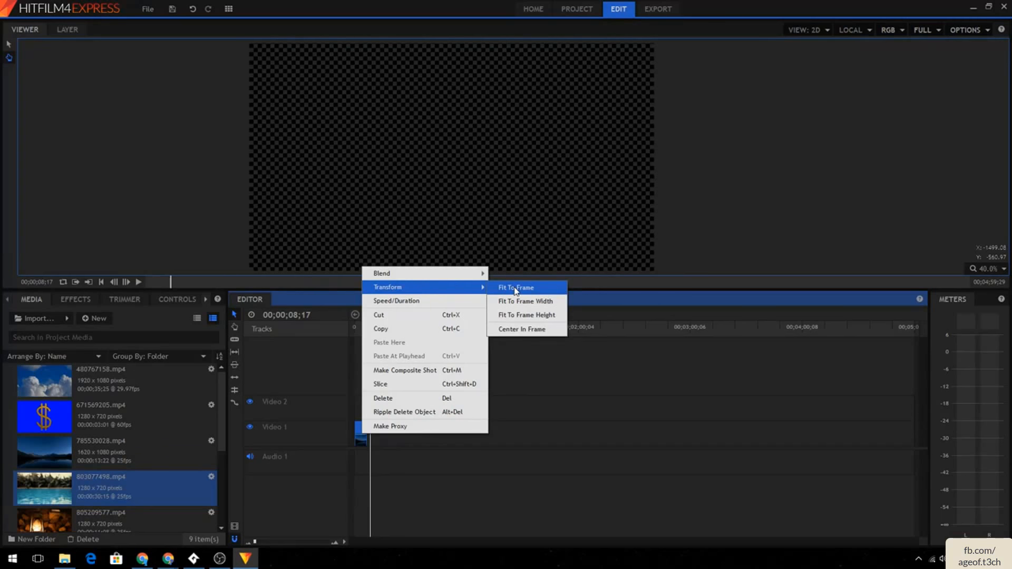
pyautogui.moveTo(463, 274)
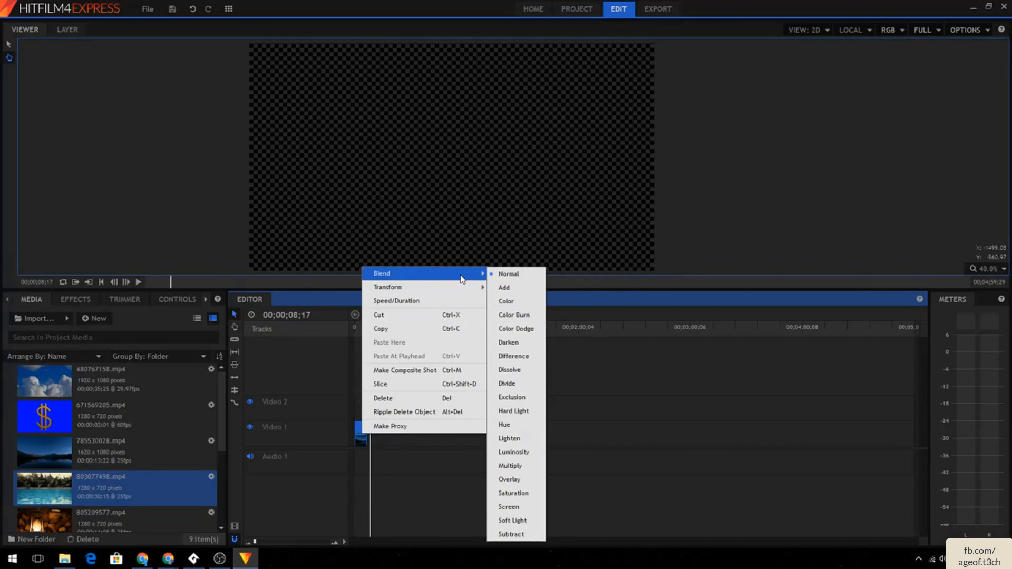
pyautogui.click(227, 245)
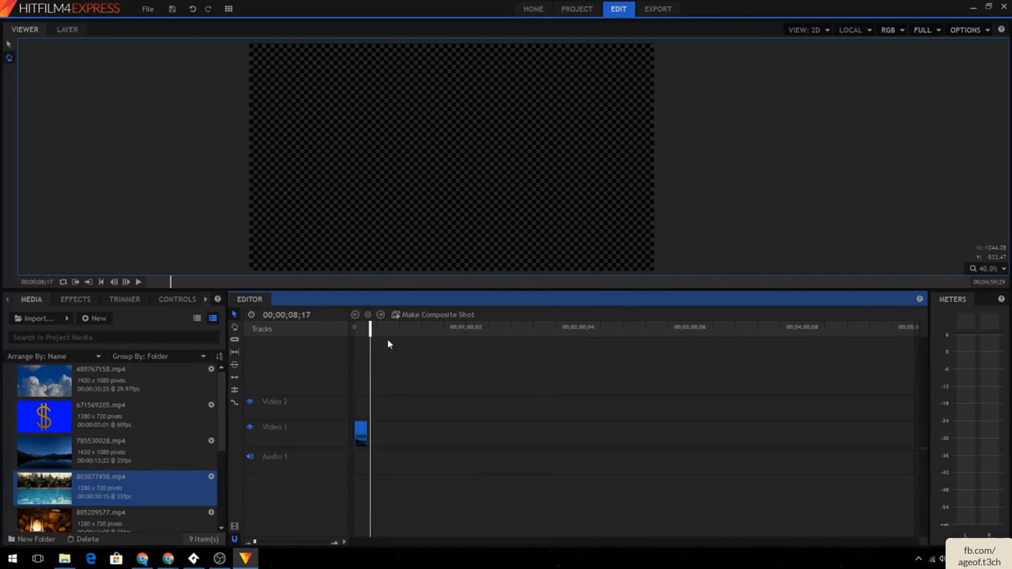
pyautogui.click(361, 431)
pyautogui.press('Delete')
# - Open the 808257613.mp4 door clip in the Trimmer
pyautogui.scroll(-3, 116, 430)
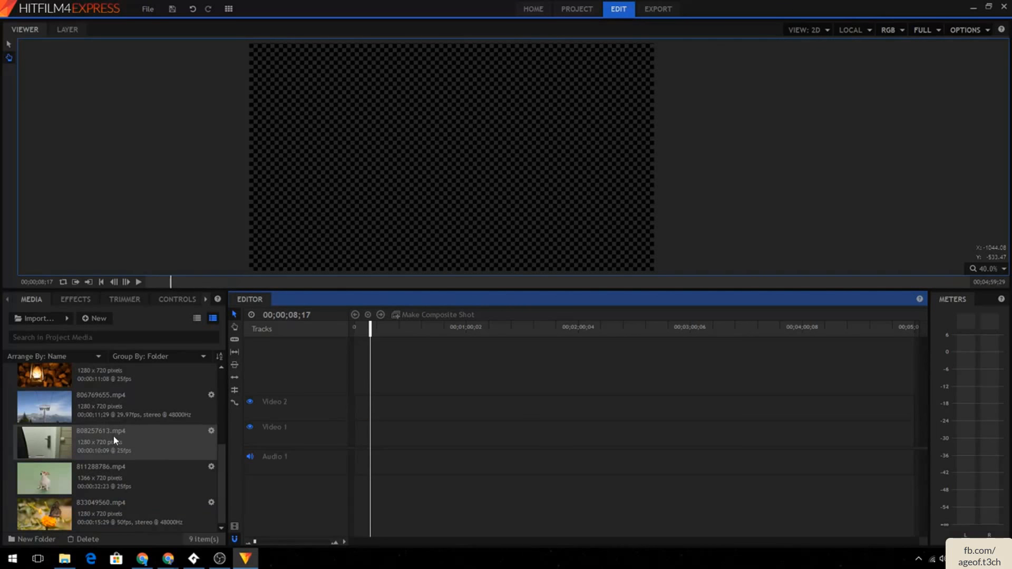
pyautogui.click(112, 435)
pyautogui.click(92, 301)
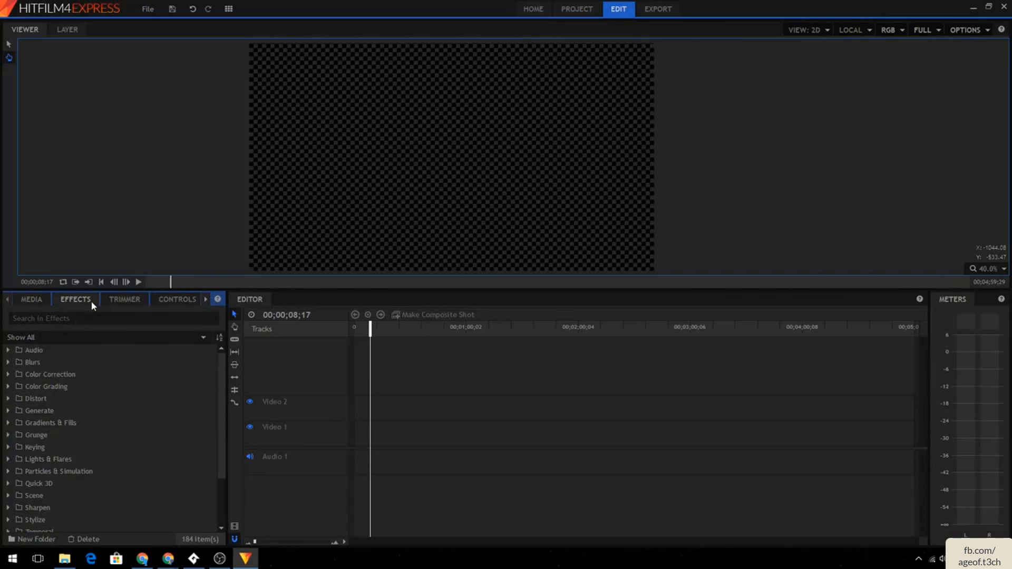
pyautogui.click(112, 299)
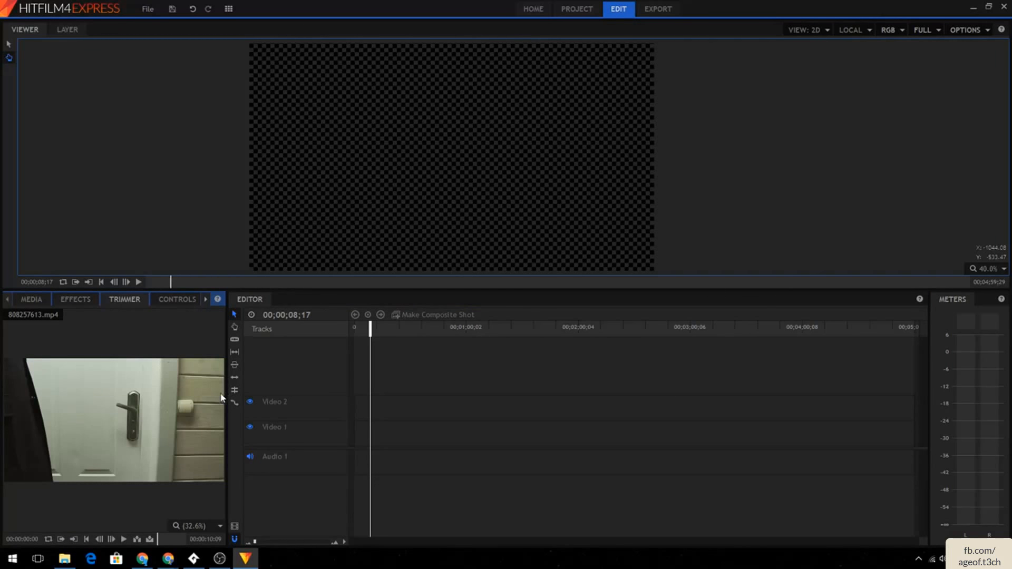
# - Play the door clip in the Trimmer to preview it
pyautogui.click(32, 300)
pyautogui.scroll(-1, 136, 497)
pyautogui.click(125, 539)
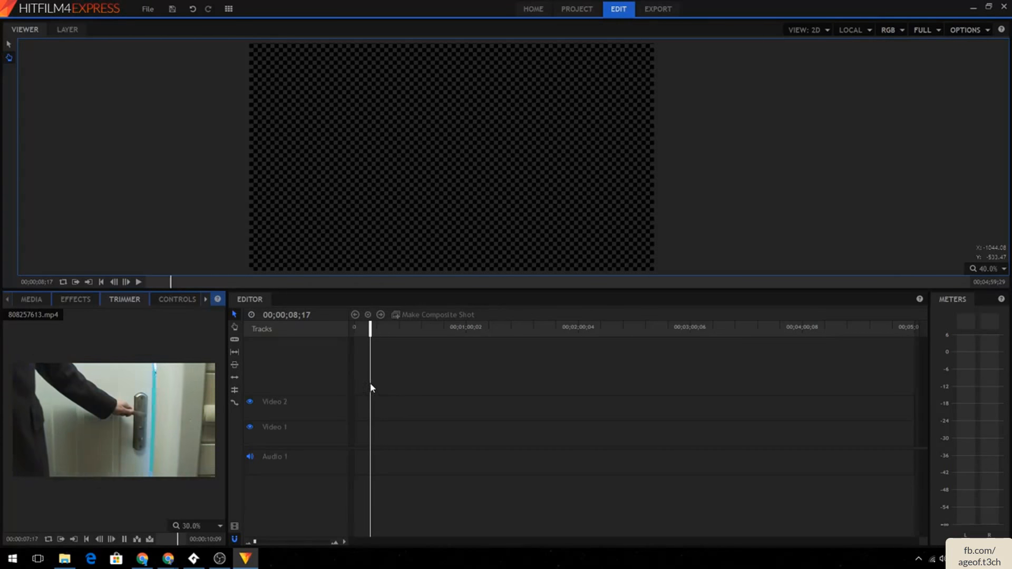
pyautogui.click(125, 539)
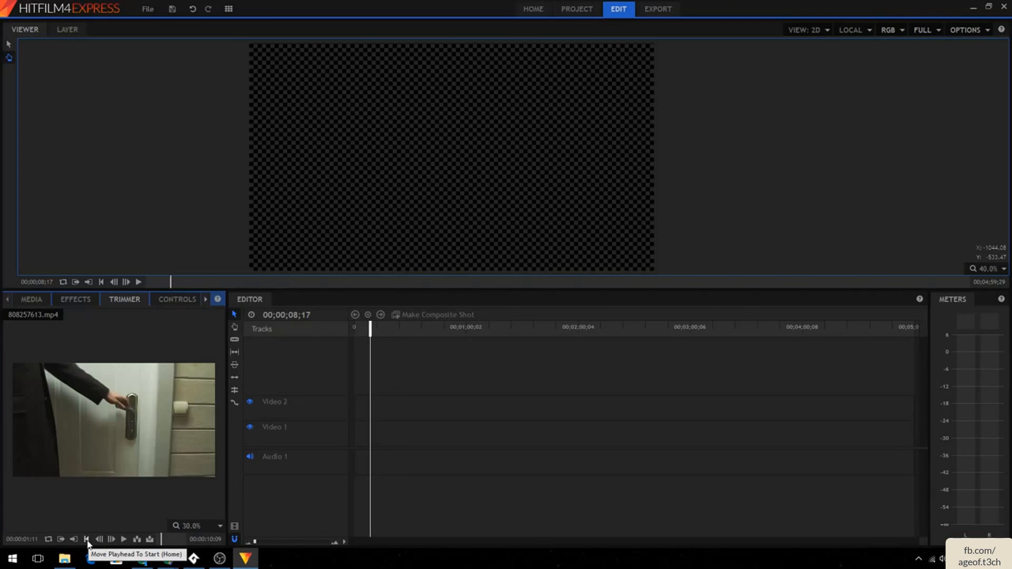
pyautogui.click(125, 539)
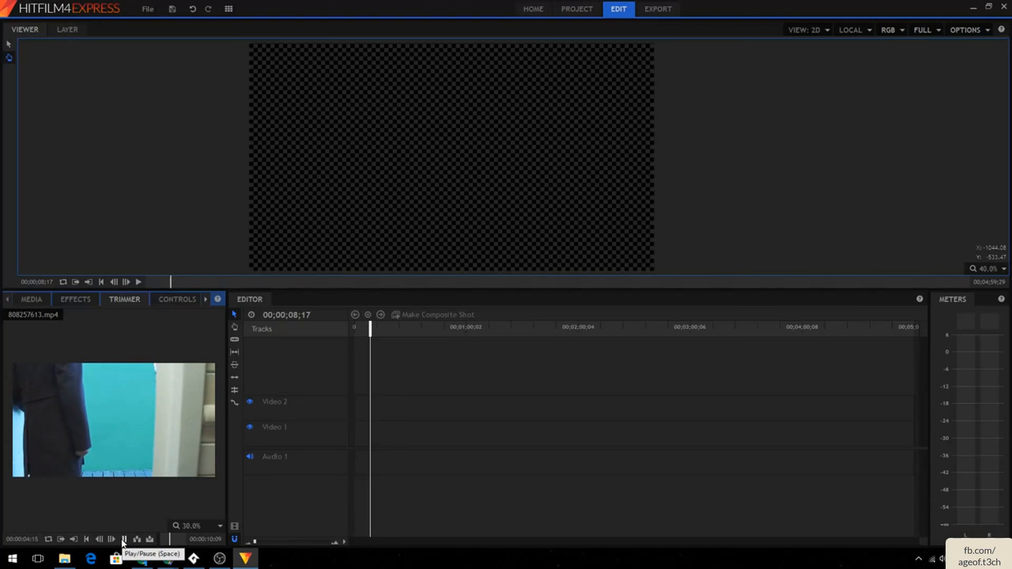
pyautogui.click(124, 540)
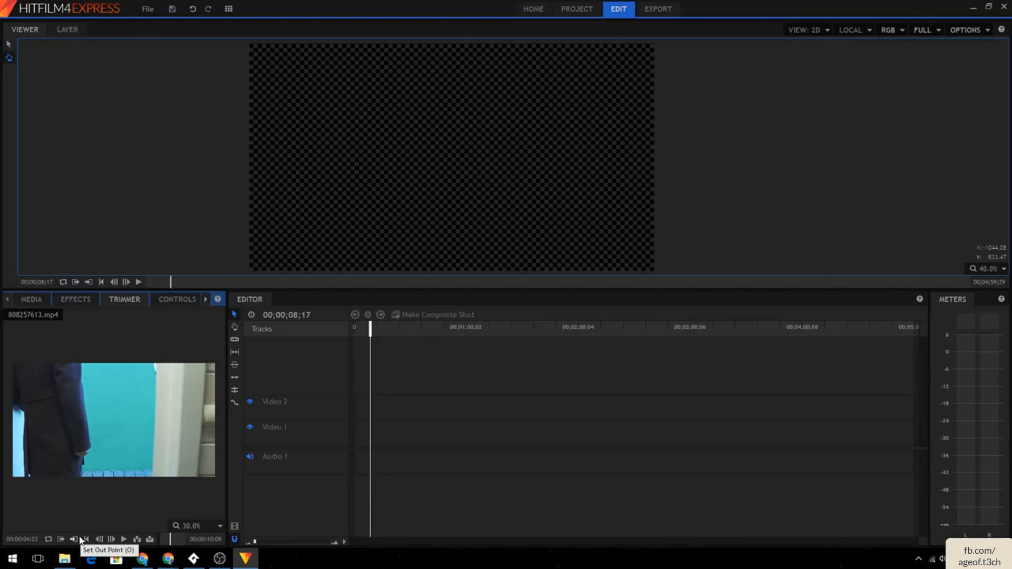
# - Insert the door clip from the Trimmer at the start of Video 1 and play the sequence
pyautogui.click(139, 541)
pyautogui.click(599, 299)
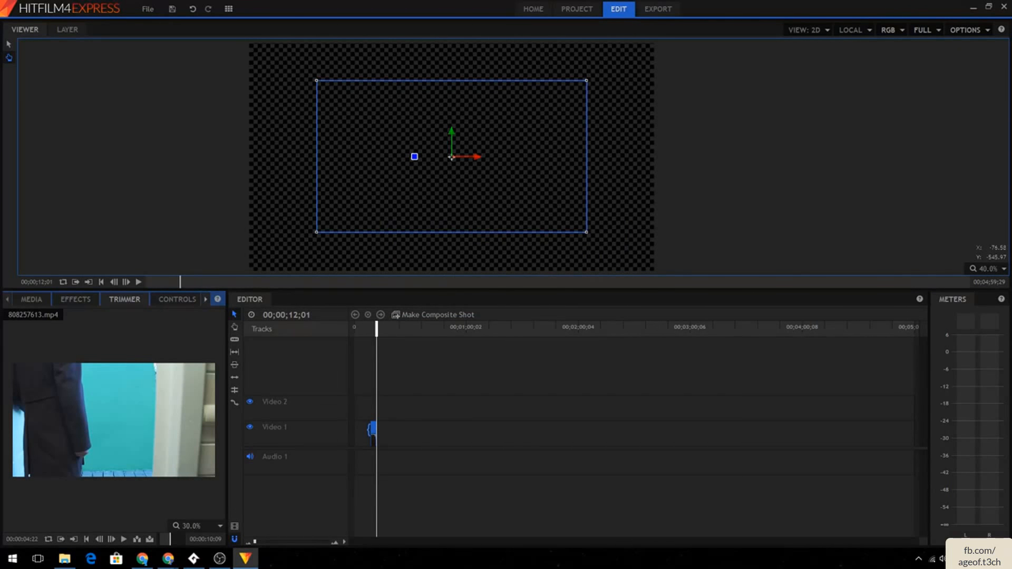
pyautogui.click(377, 429)
pyautogui.moveTo(373, 428); pyautogui.dragTo(361, 425)
pyautogui.moveTo(378, 330); pyautogui.dragTo(323, 342)
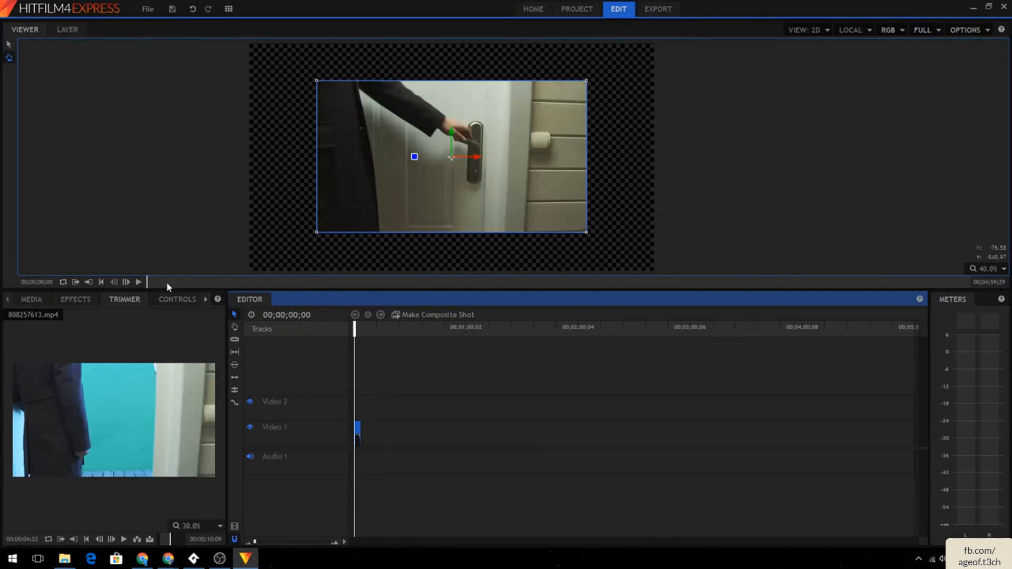
pyautogui.click(138, 282)
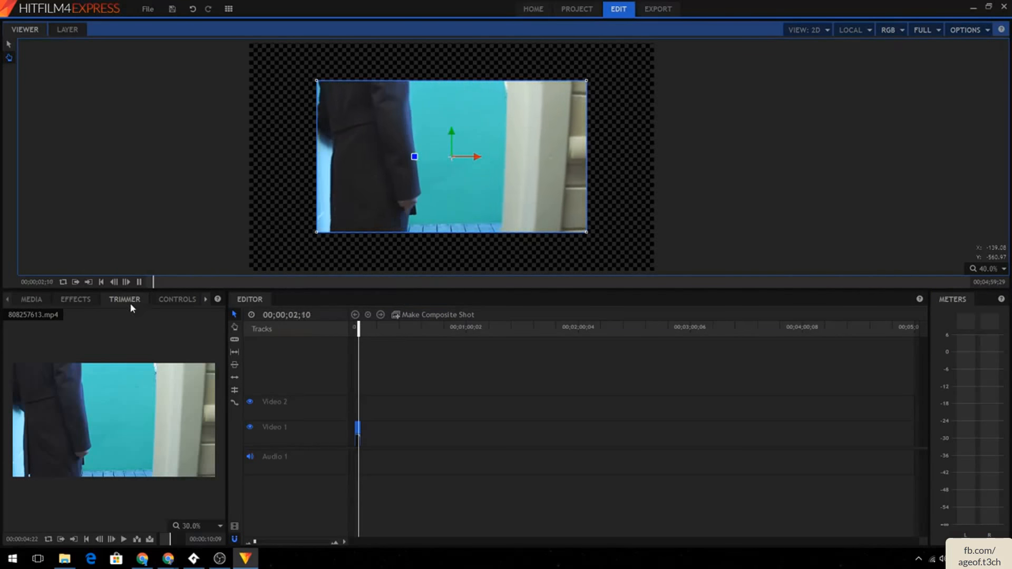
# - Add the 808257613.mp4 clip from the media list onto Video 1 and delete the short inserted clip
pyautogui.click(41, 299)
pyautogui.moveTo(156, 448); pyautogui.dragTo(405, 421)
pyautogui.moveTo(404, 330); pyautogui.dragTo(354, 334)
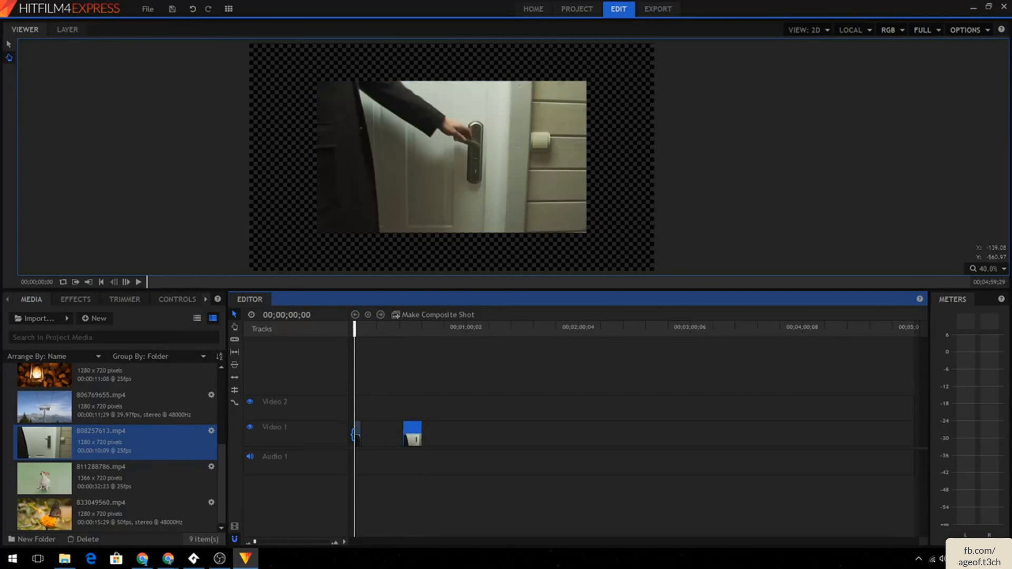
pyautogui.click(357, 431)
pyautogui.press('Delete')
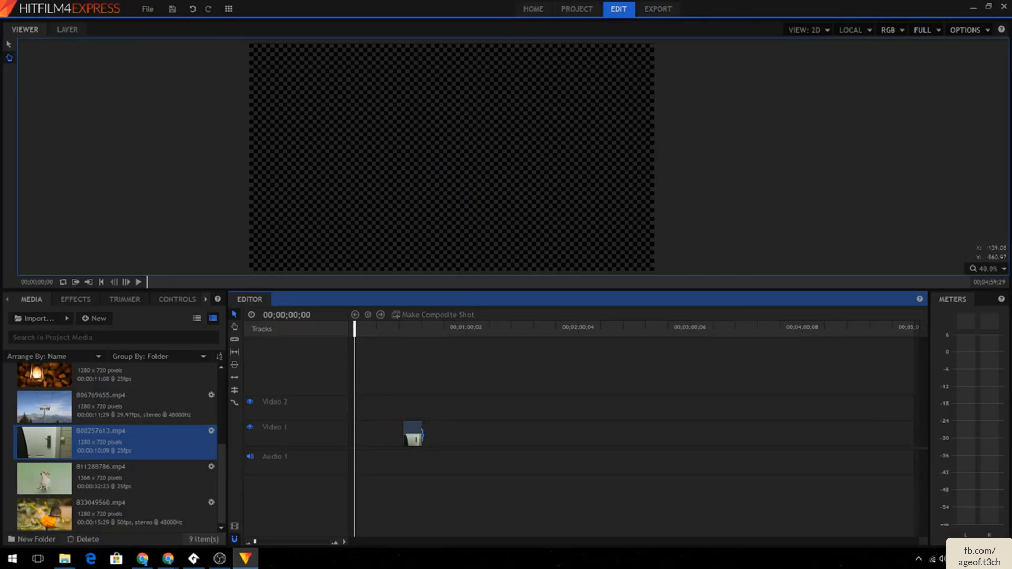
# - Move the door clip to the start of Video 1
pyautogui.moveTo(413, 434); pyautogui.dragTo(364, 432)
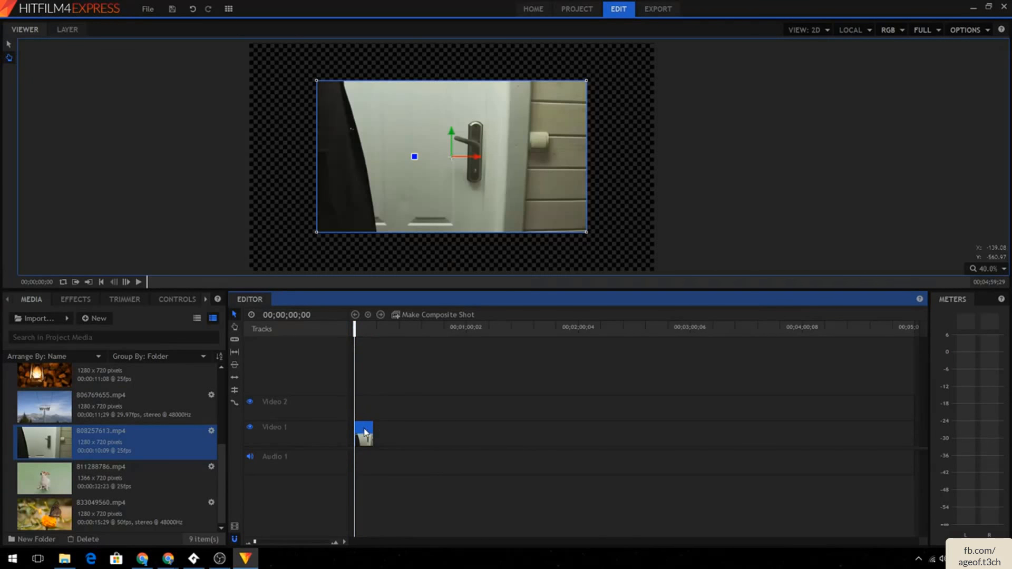
pyautogui.scroll(2, 416, 424)
pyautogui.scroll(-1, 416, 427)
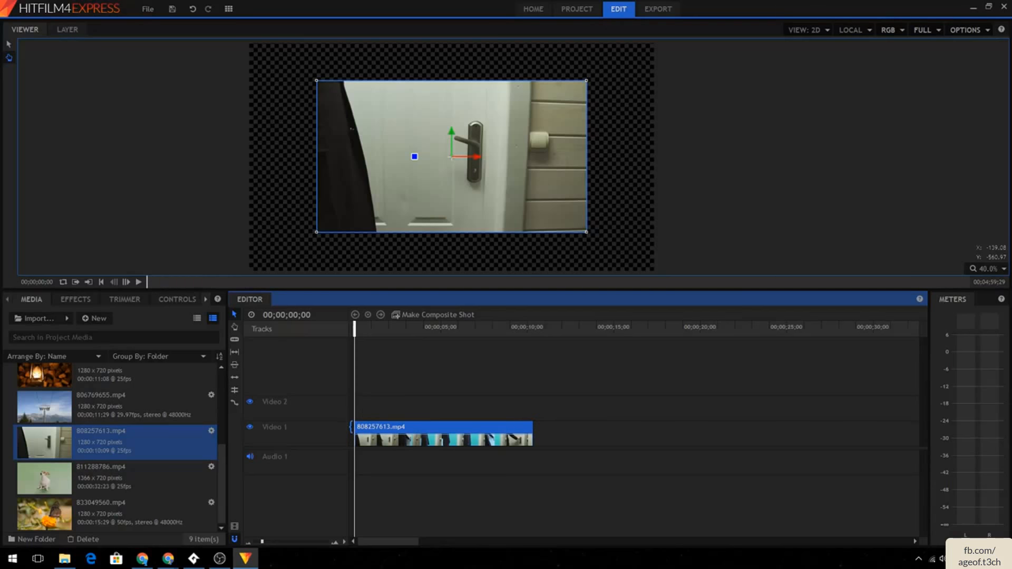
# - Trim the door clip's start and end on Video 1
pyautogui.moveTo(353, 428); pyautogui.dragTo(422, 431)
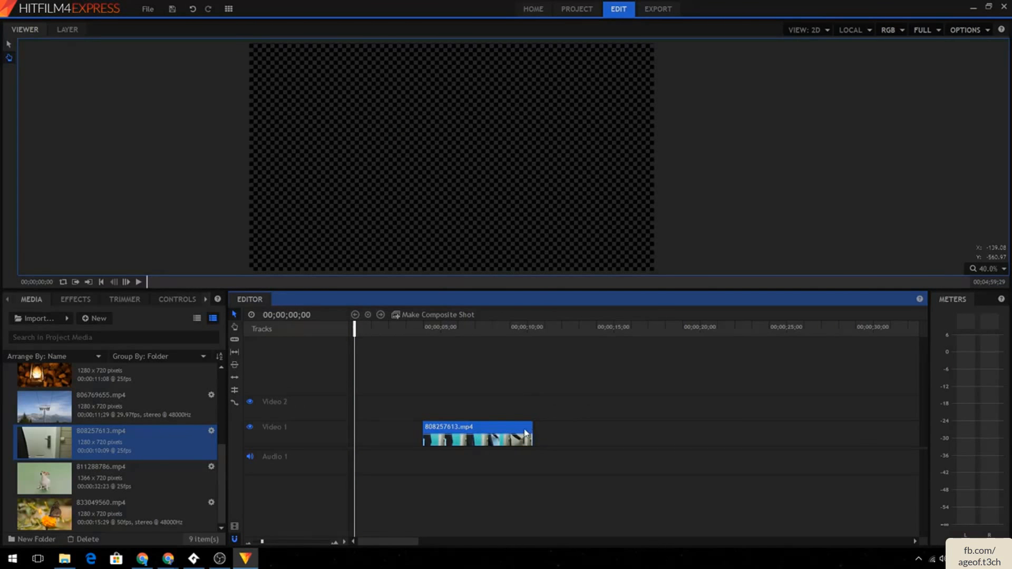
pyautogui.click(510, 326)
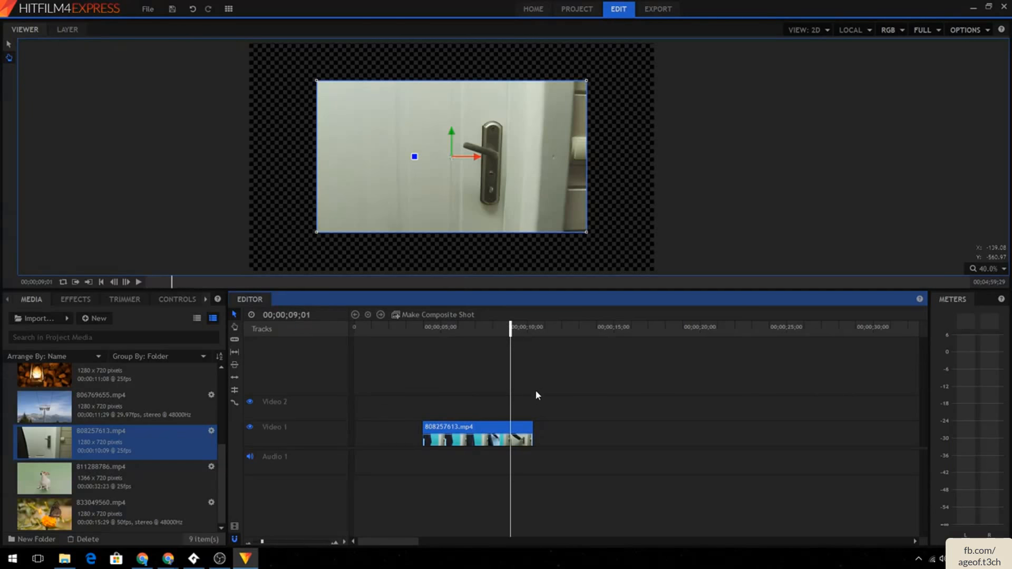
pyautogui.moveTo(534, 425); pyautogui.dragTo(441, 425)
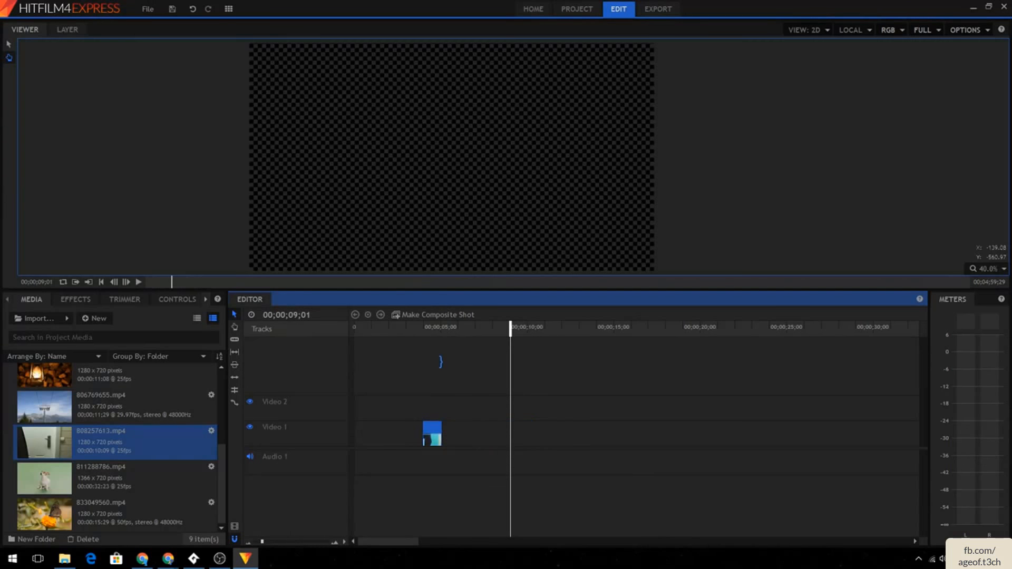
pyautogui.click(419, 344)
# - Play the sequence, then delete the trimmed door clip from Video 1
pyautogui.click(139, 282)
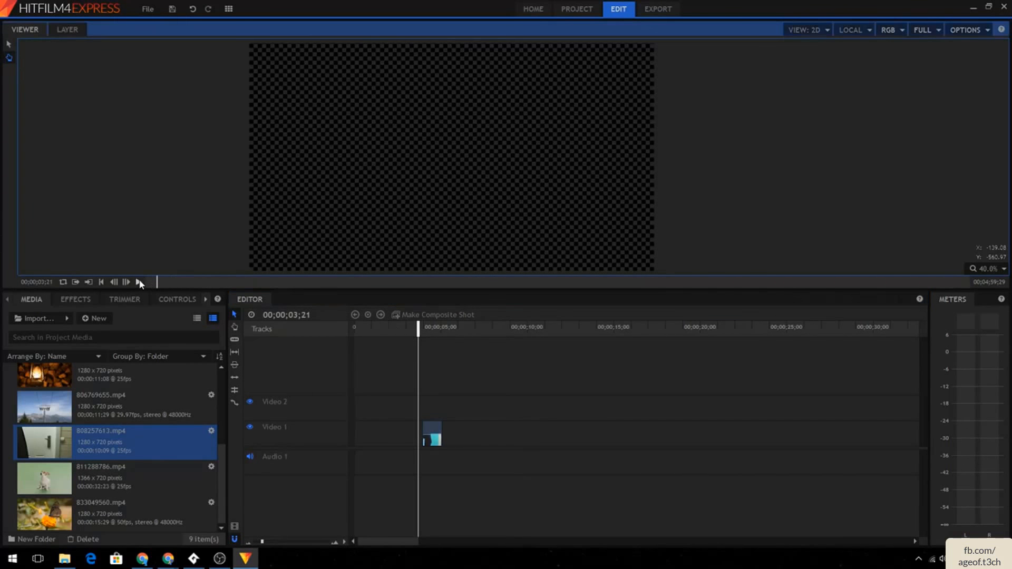
pyautogui.click(139, 282)
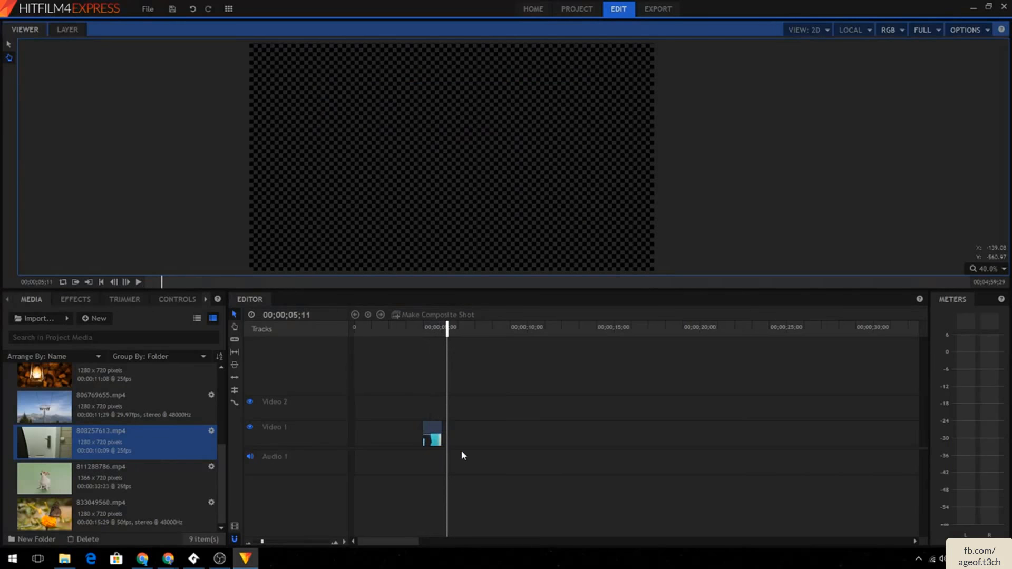
pyautogui.click(428, 440)
pyautogui.press('Delete')
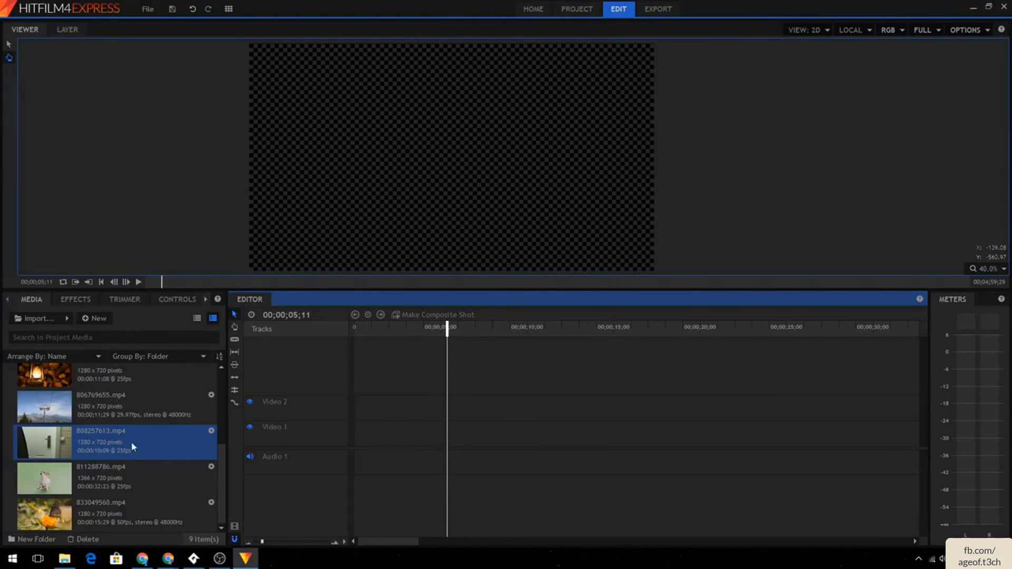
# - Add the 480767158.mp4 clouds clip onto Video 1 twice
pyautogui.scroll(3, 143, 406)
pyautogui.moveTo(133, 371); pyautogui.dragTo(367, 436)
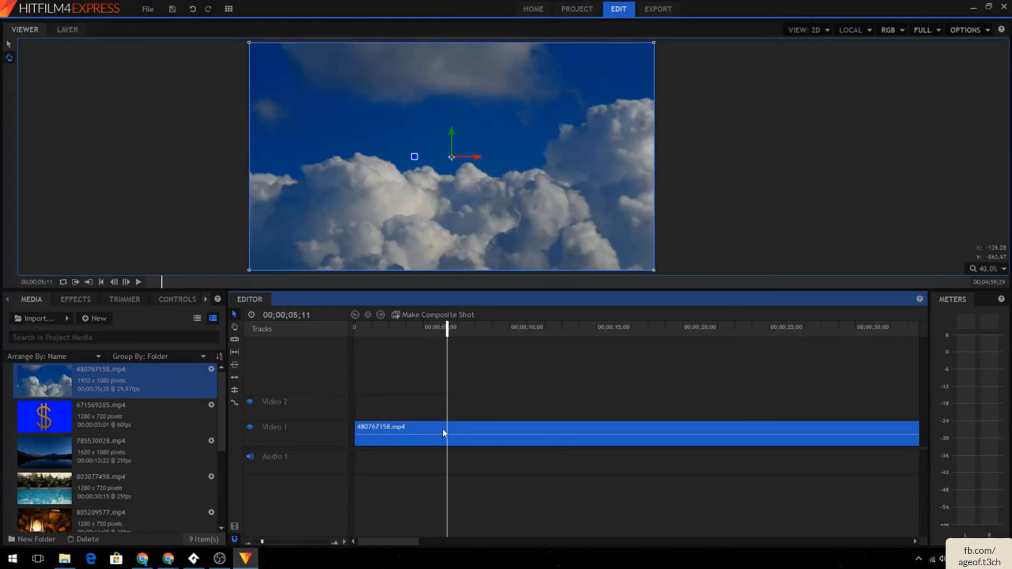
pyautogui.scroll(-5, 442, 428)
pyautogui.moveTo(117, 379); pyautogui.dragTo(424, 436)
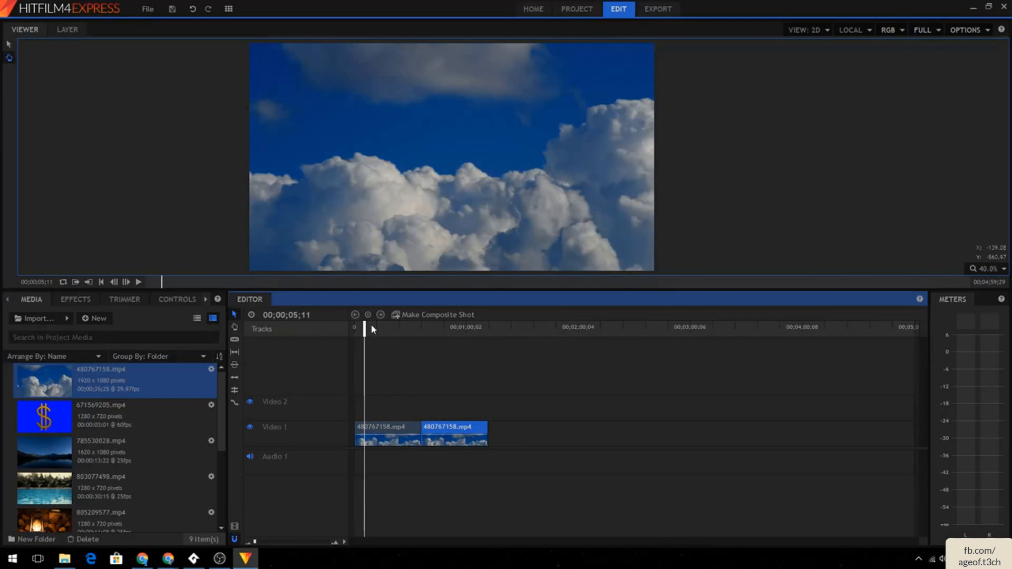
# - Move the second clouds clip along Video 1 and add the 785530028.mp4 lake clip after it
pyautogui.moveTo(366, 329); pyautogui.dragTo(422, 330)
pyautogui.press('Home')
pyautogui.moveTo(432, 423)
pyautogui.mouseDown()
pyautogui.moveTo(373, 407)
pyautogui.moveTo(448, 421)
pyautogui.moveTo(441, 437)
pyautogui.mouseUp()
pyautogui.moveTo(64, 469); pyautogui.dragTo(475, 443)
# - Delete both clouds clips and the lake clip from Video 1
pyautogui.click(459, 433)
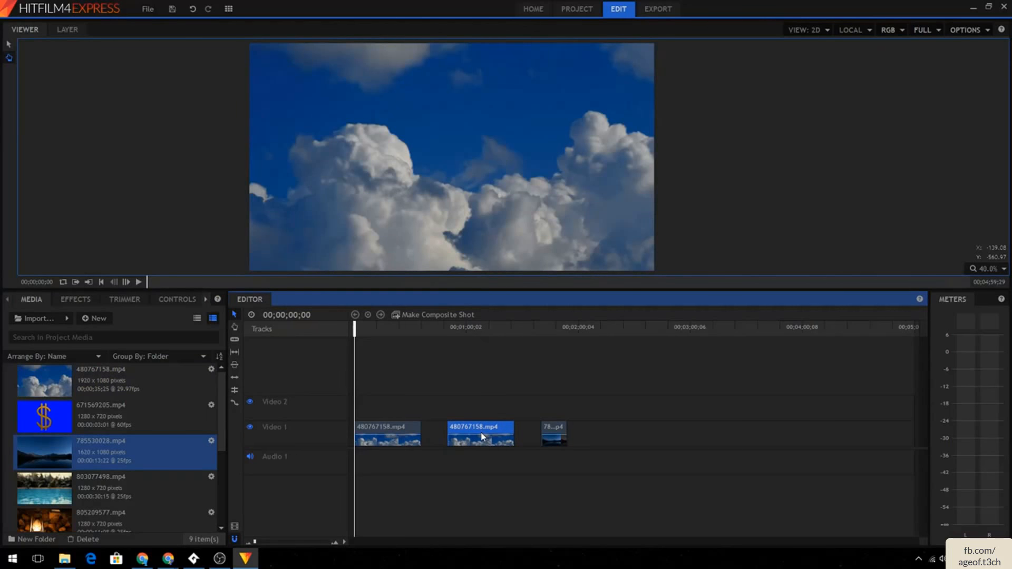
pyautogui.press('Delete')
pyautogui.click(547, 438)
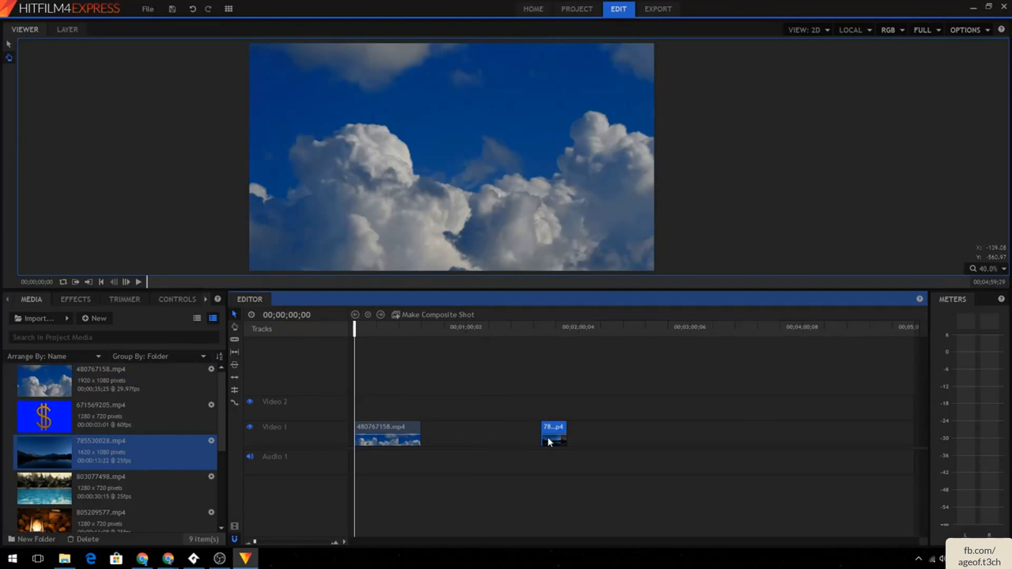
pyautogui.press('Delete')
pyautogui.click(414, 441)
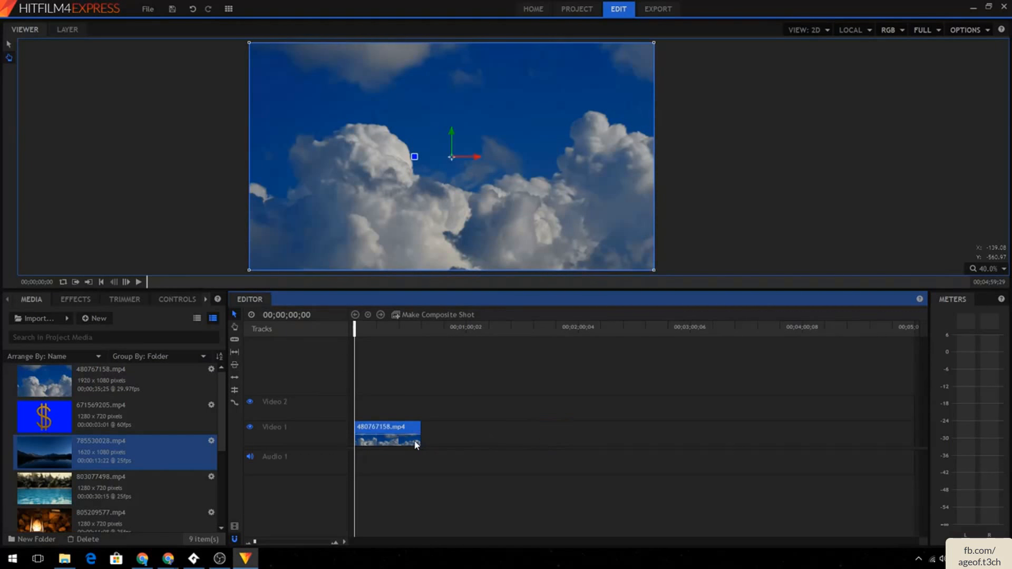
pyautogui.press('Delete')
# - Add the 811288786.mp4 dog clip onto Video 1 and confirm the sequence settings prompt
pyautogui.scroll(-3, 121, 433)
pyautogui.moveTo(118, 466); pyautogui.dragTo(354, 431)
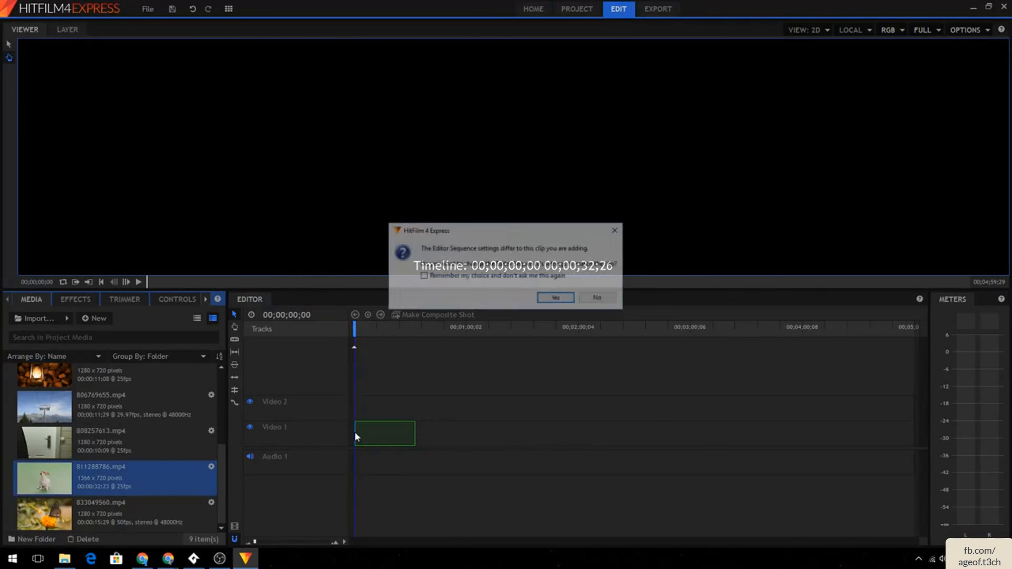
pyautogui.click(600, 298)
# - Play the dog clip from the start of the sequence
pyautogui.moveTo(368, 326)
pyautogui.mouseDown()
pyautogui.moveTo(419, 326)
pyautogui.moveTo(355, 327)
pyautogui.mouseUp()
pyautogui.click(140, 282)
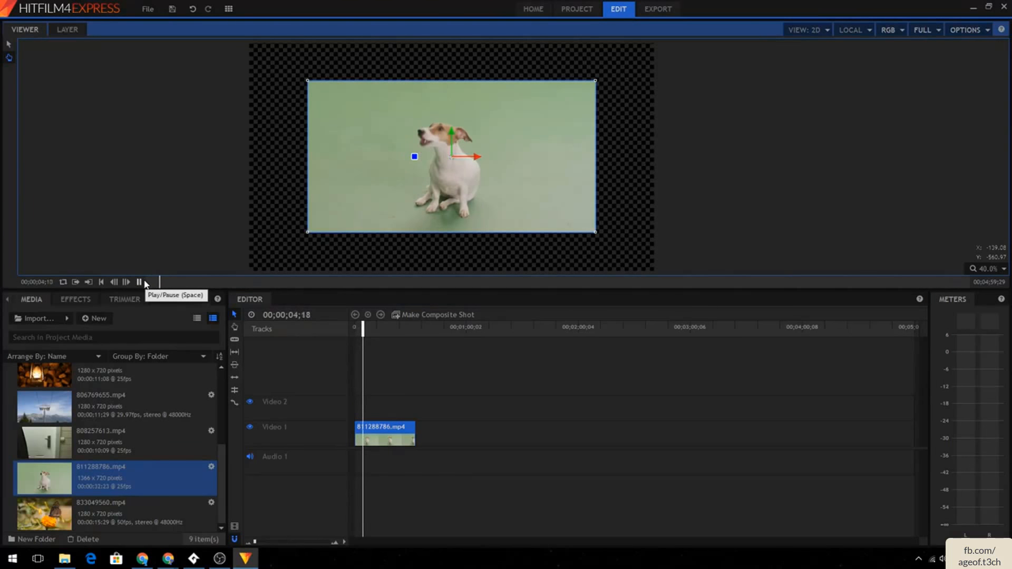
pyautogui.click(141, 283)
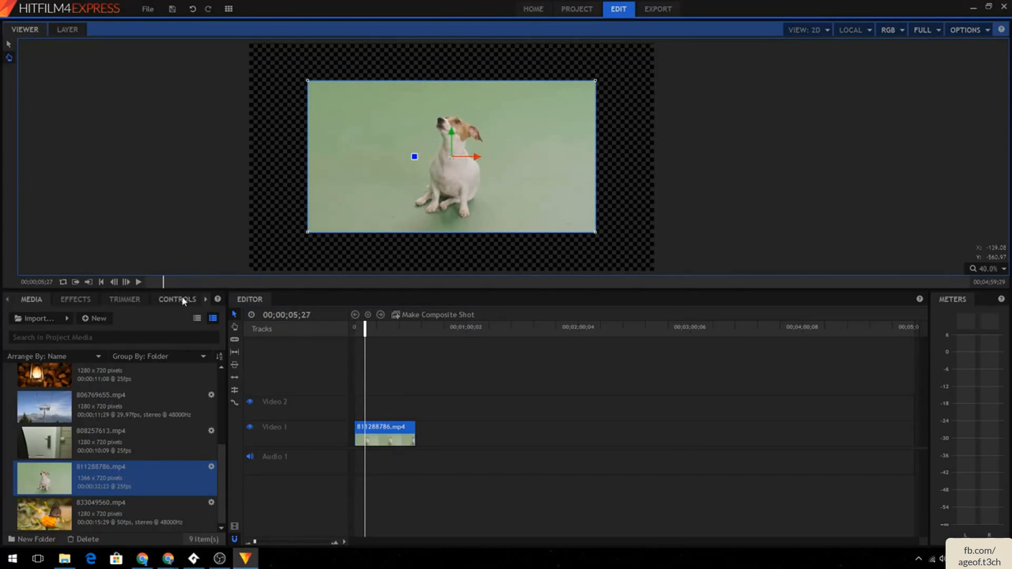
# - Fit the dog clip to the frame with the Transform option
pyautogui.rightClick(384, 448)
pyautogui.moveTo(428, 299)
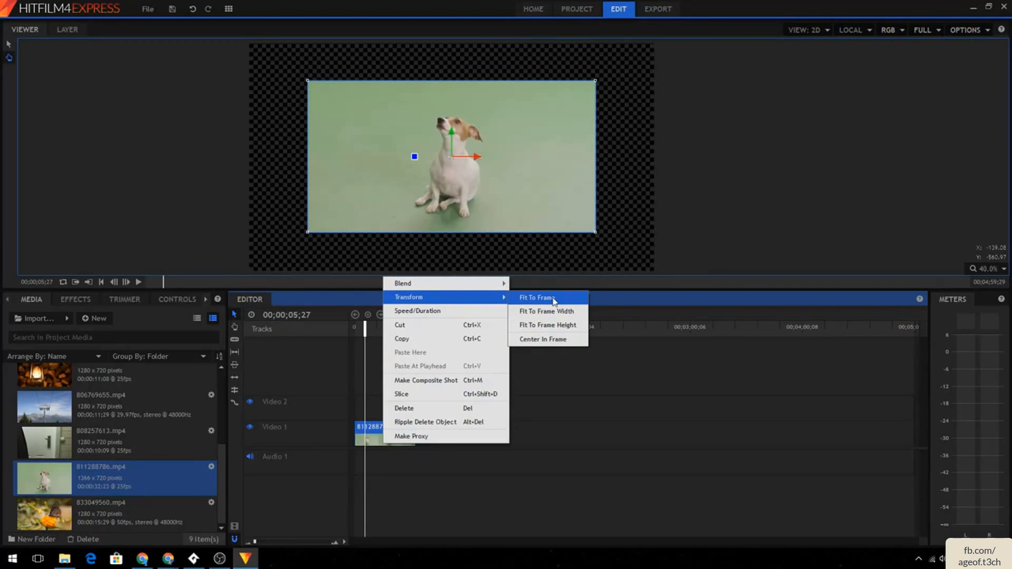
pyautogui.click(548, 298)
# - Slice the dog clip at 00;00;16;10
pyautogui.moveTo(366, 327)
pyautogui.mouseDown()
pyautogui.moveTo(355, 327)
pyautogui.moveTo(385, 325)
pyautogui.mouseUp()
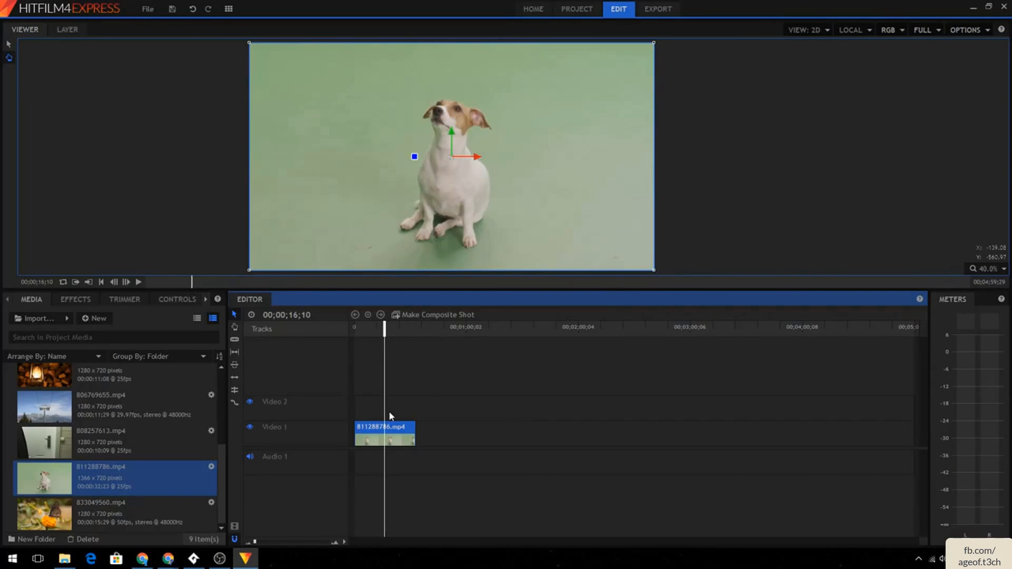
pyautogui.rightClick(384, 431)
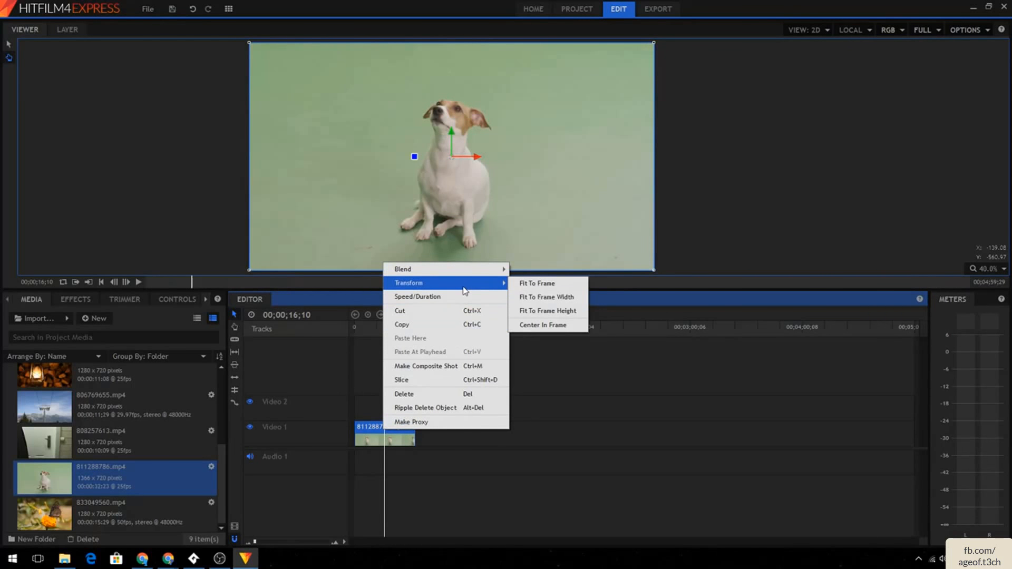
pyautogui.click(427, 365)
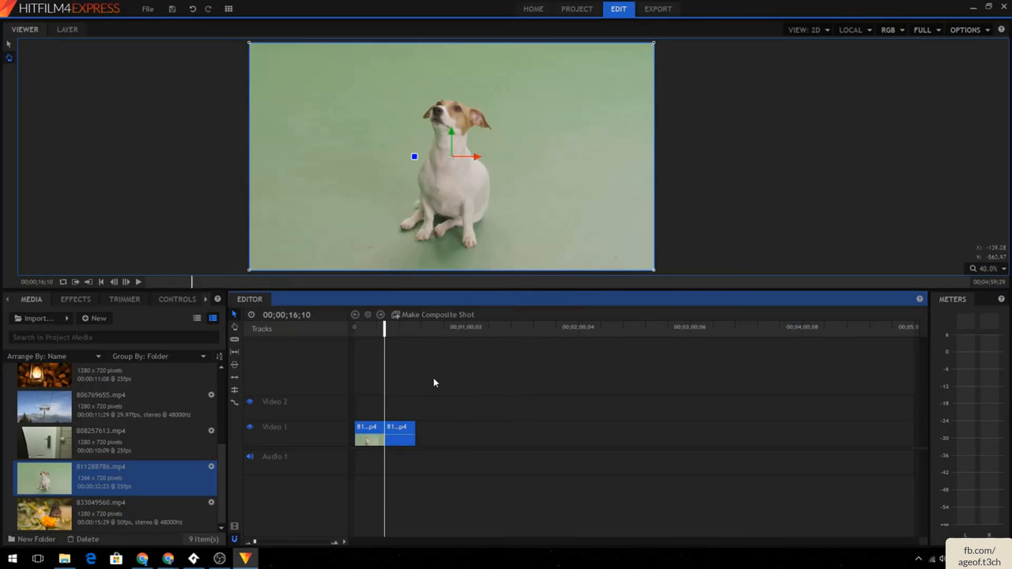
# - Slice the dog clip again at 00;00;24;07
pyautogui.moveTo(384, 326); pyautogui.dragTo(399, 328)
pyautogui.click(390, 329)
pyautogui.rightClick(400, 432)
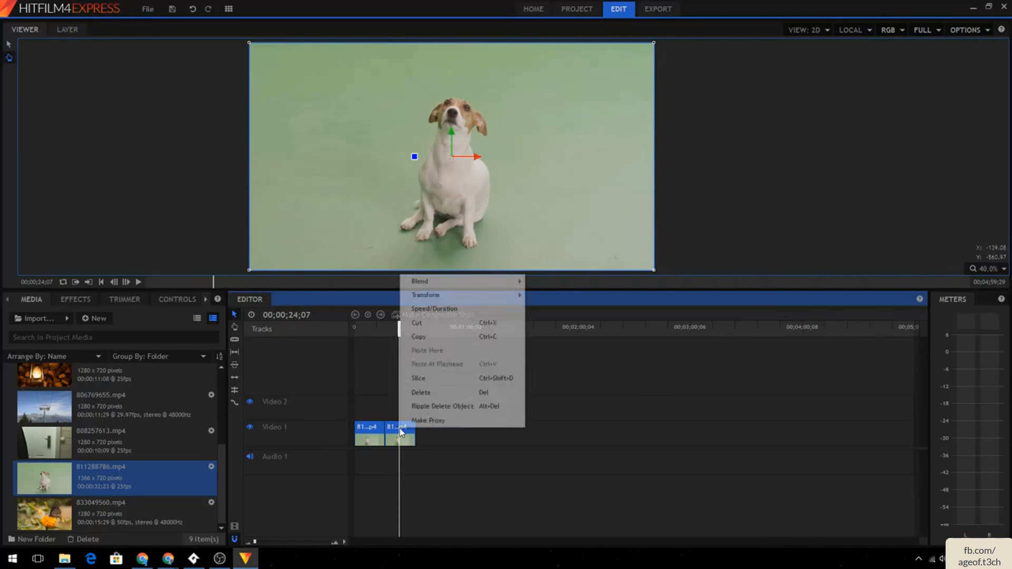
pyautogui.click(465, 381)
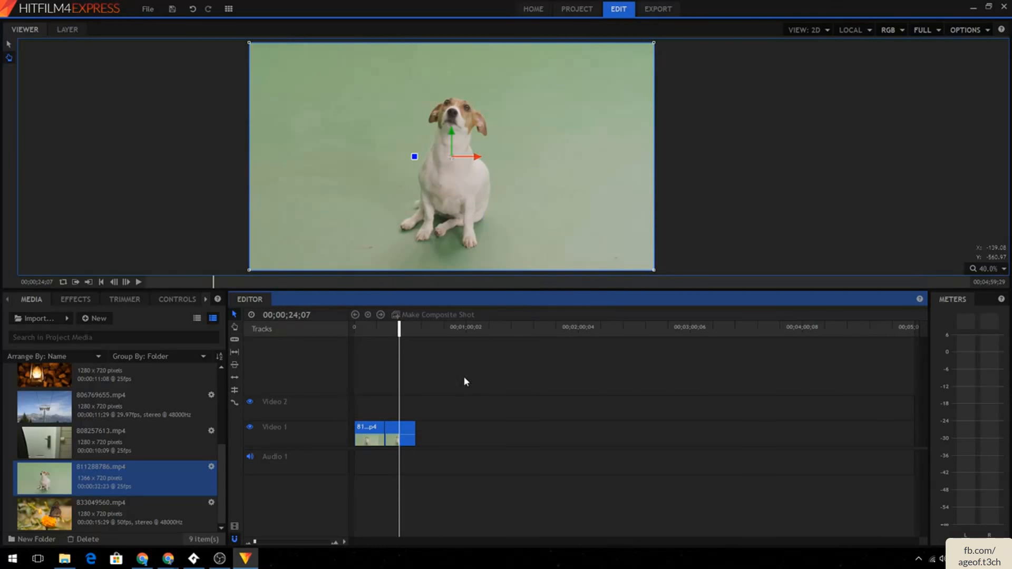
# - Rearrange the sliced dog clip segments on Video 1
pyautogui.click(408, 433)
pyautogui.click(393, 430)
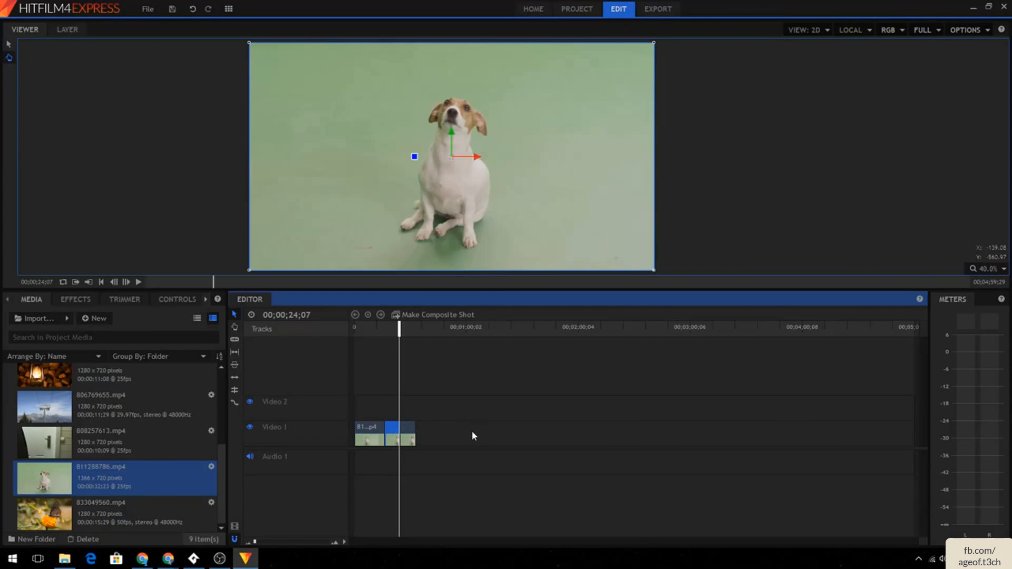
pyautogui.moveTo(395, 433); pyautogui.dragTo(522, 403)
pyautogui.moveTo(406, 423); pyautogui.dragTo(389, 422)
pyautogui.moveTo(399, 332); pyautogui.dragTo(369, 332)
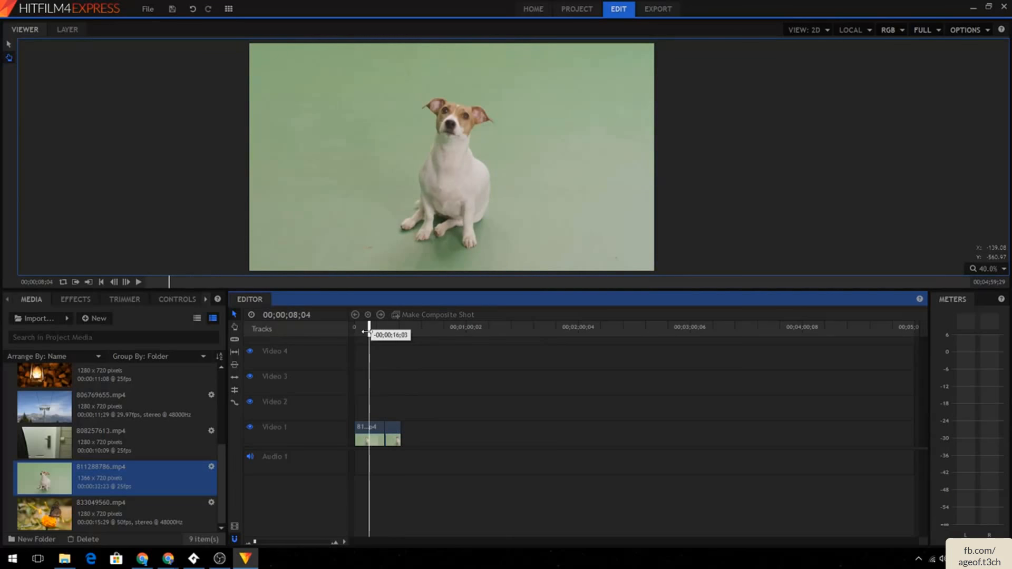
# - Play the sequence to review the dog clip edits
pyautogui.click(140, 282)
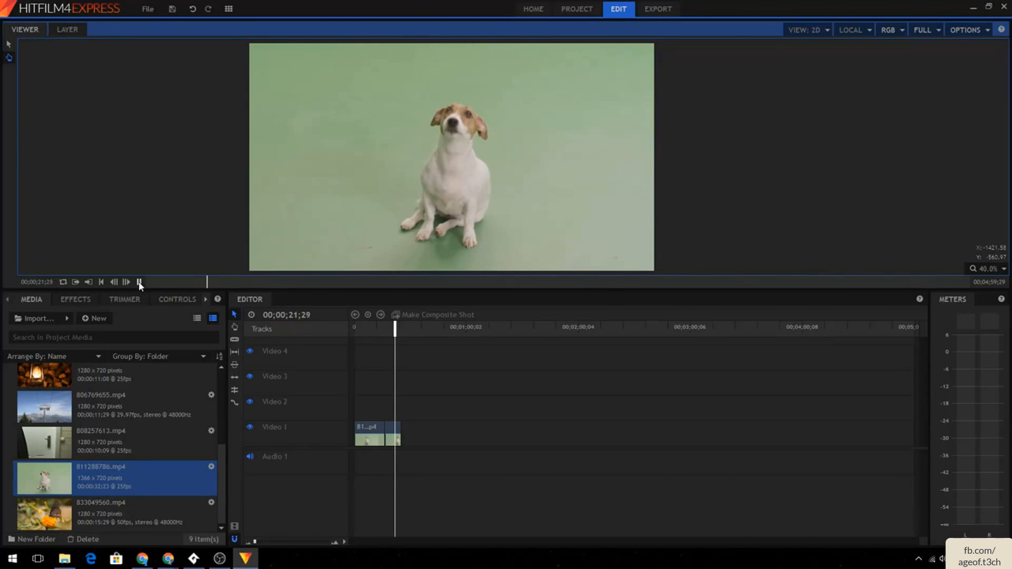
pyautogui.click(140, 283)
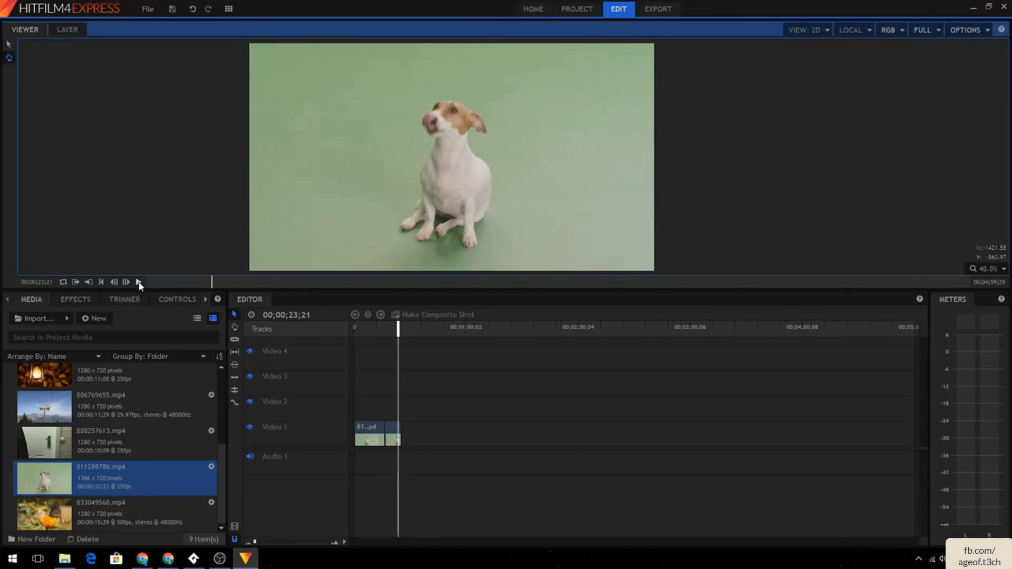
# - Delete both dog clip segments from Video 1
pyautogui.click(394, 434)
pyautogui.press('Delete')
pyautogui.click(374, 428)
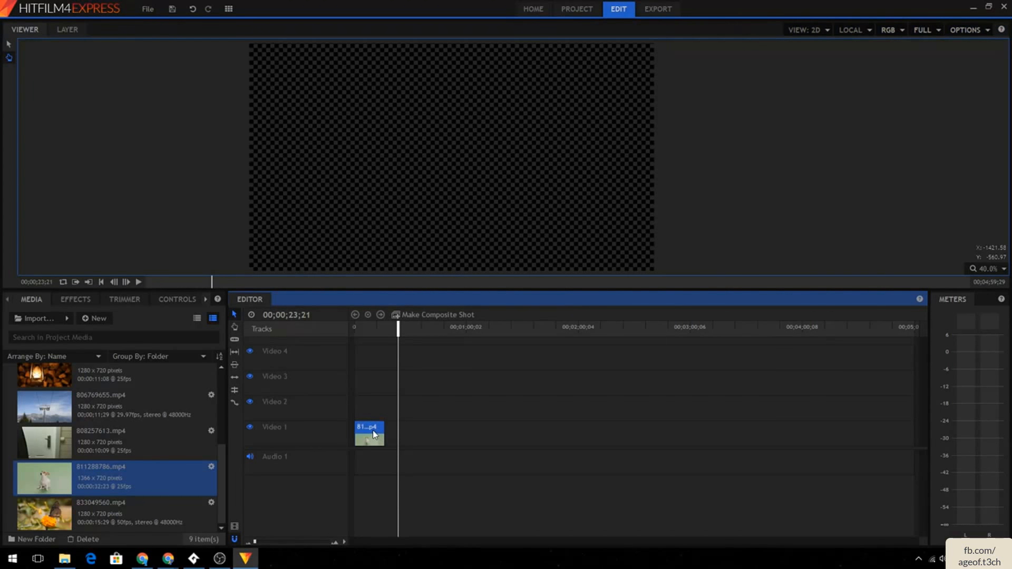
pyautogui.press('Delete')
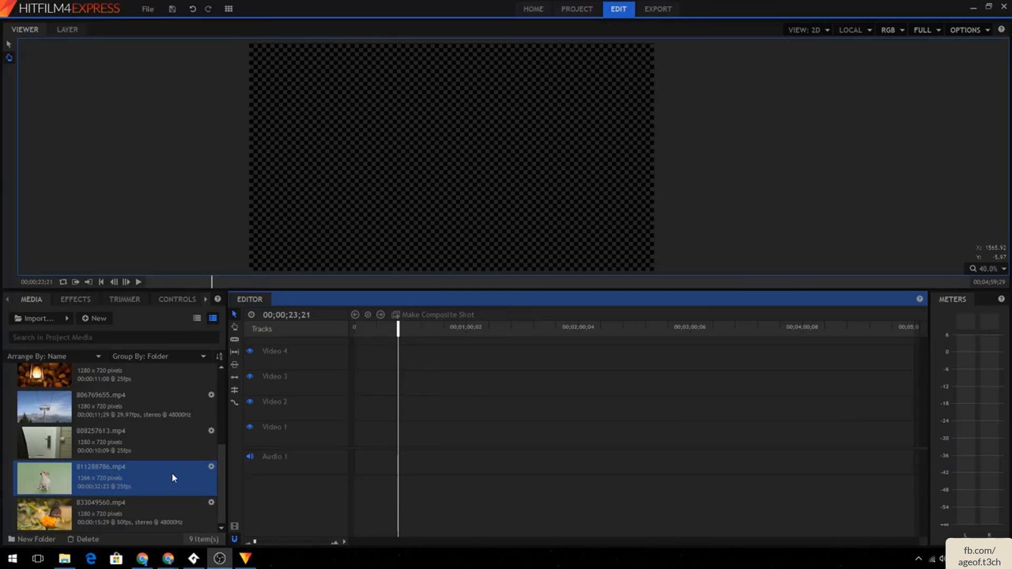
# - Place the dog clip at the start of Video 2 without matching the sequence settings to the clip
pyautogui.moveTo(142, 467); pyautogui.dragTo(111, 477)
pyautogui.rightClick(110, 472)
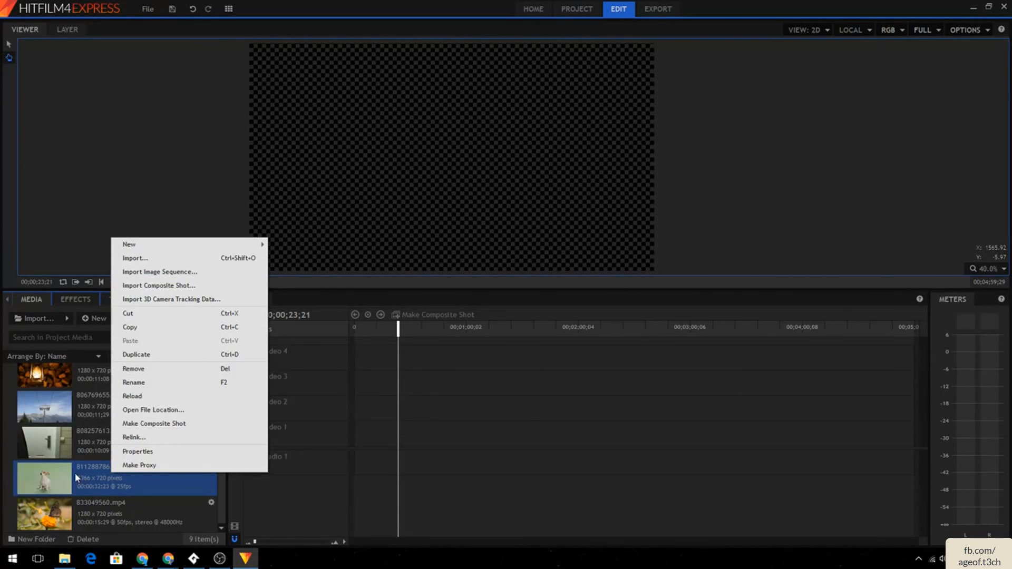
pyautogui.click(62, 481)
pyautogui.moveTo(62, 482); pyautogui.dragTo(354, 414)
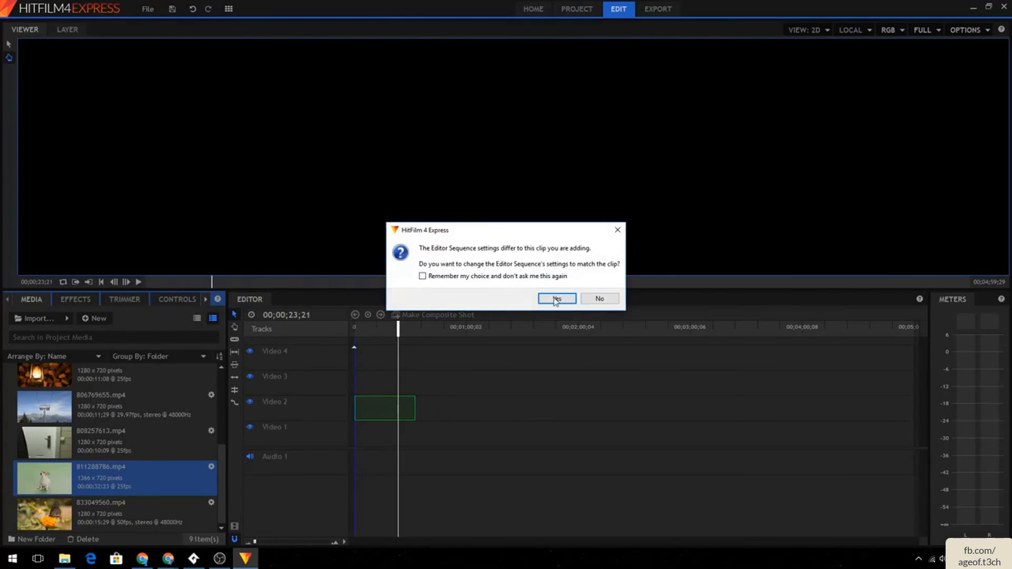
pyautogui.click(591, 303)
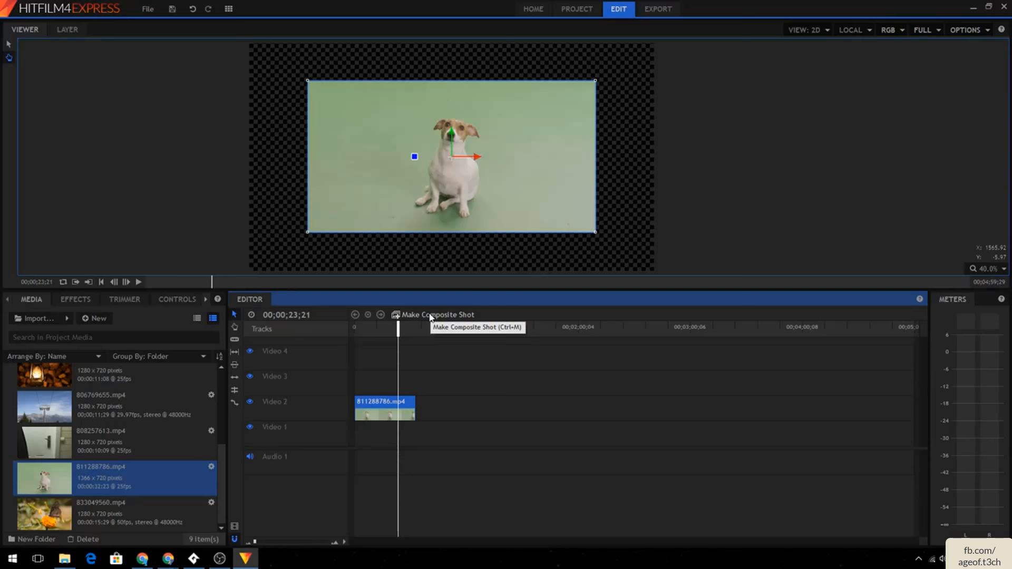
# - Make a composite shot from the dog clip on Video 2 with the default options
pyautogui.rightClick(157, 466)
pyautogui.rightClick(111, 448)
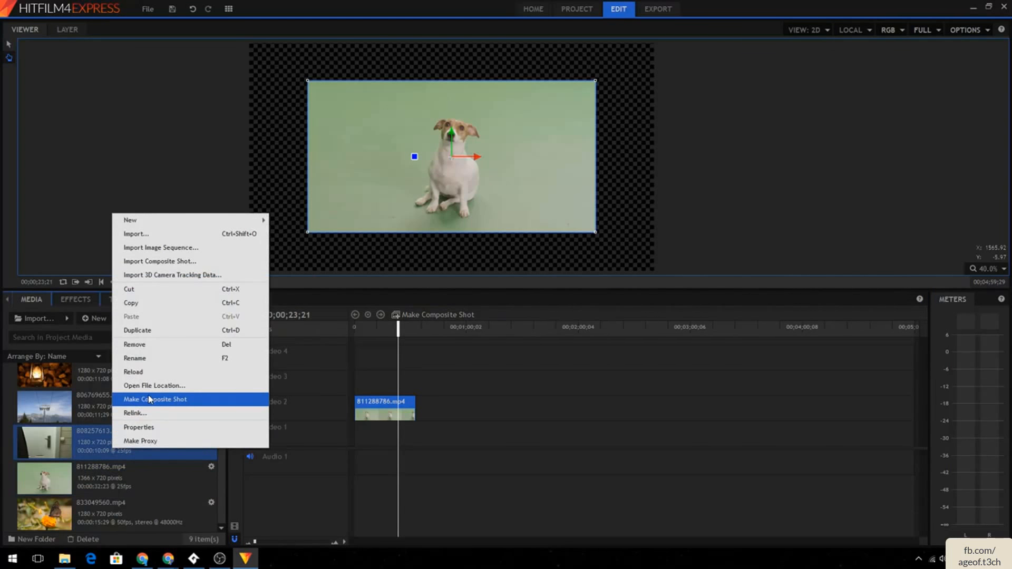
pyautogui.click(459, 314)
pyautogui.click(454, 314)
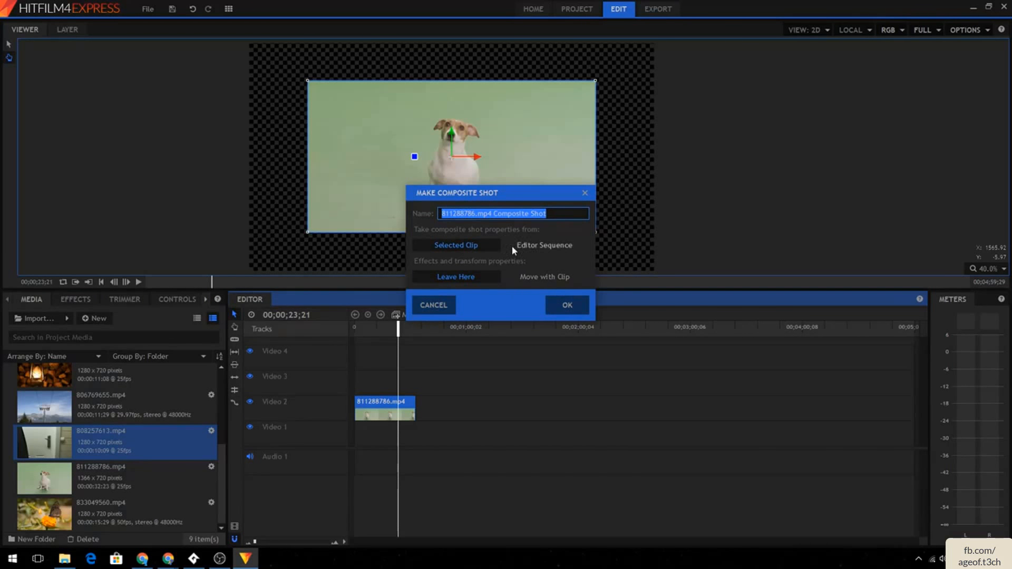
pyautogui.click(559, 308)
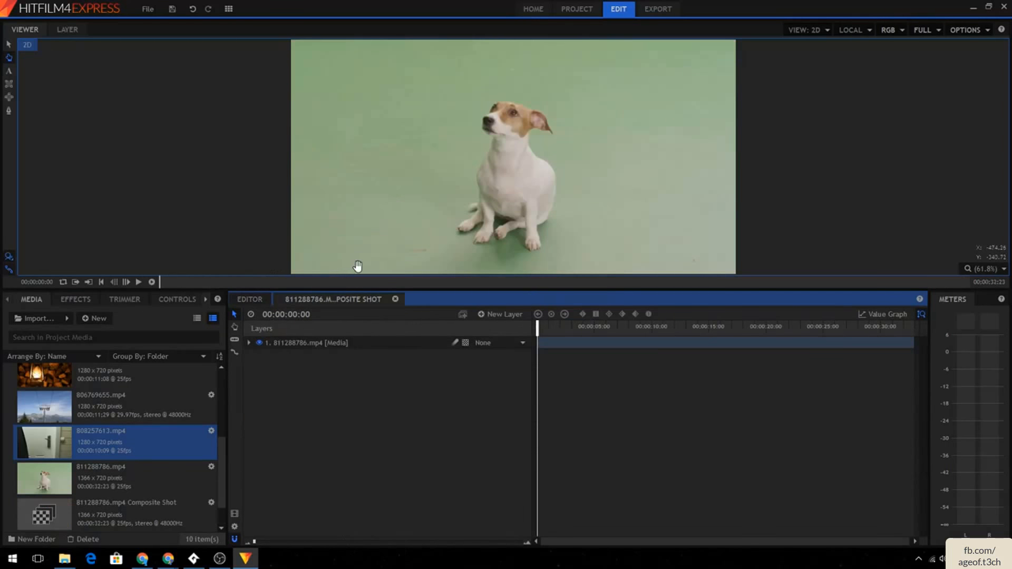
# - Switch between the editor timeline and the composite shot timeline to compare them
pyautogui.click(254, 299)
pyautogui.click(312, 299)
pyautogui.click(257, 299)
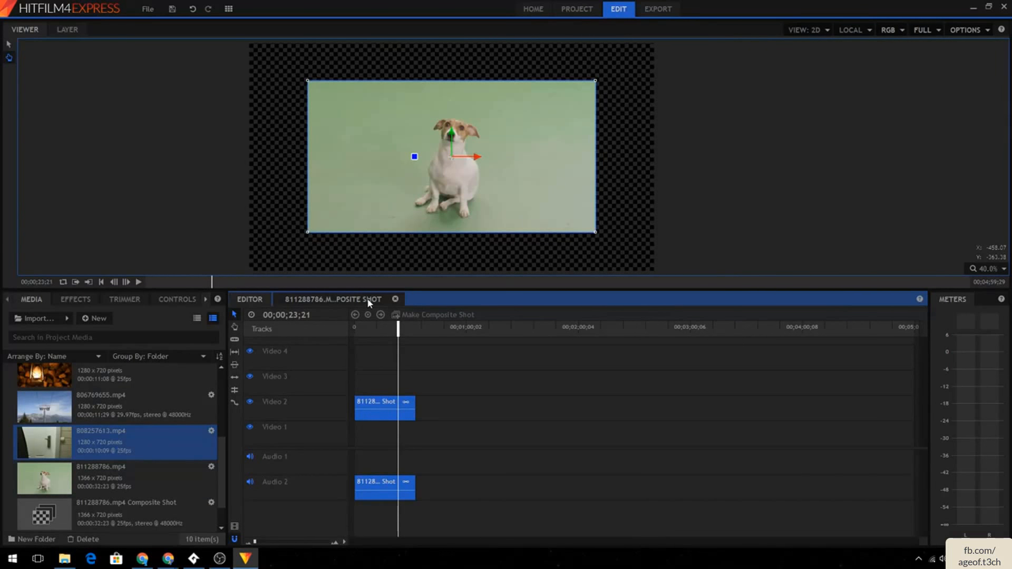
pyautogui.click(325, 302)
pyautogui.click(249, 299)
pyautogui.click(375, 299)
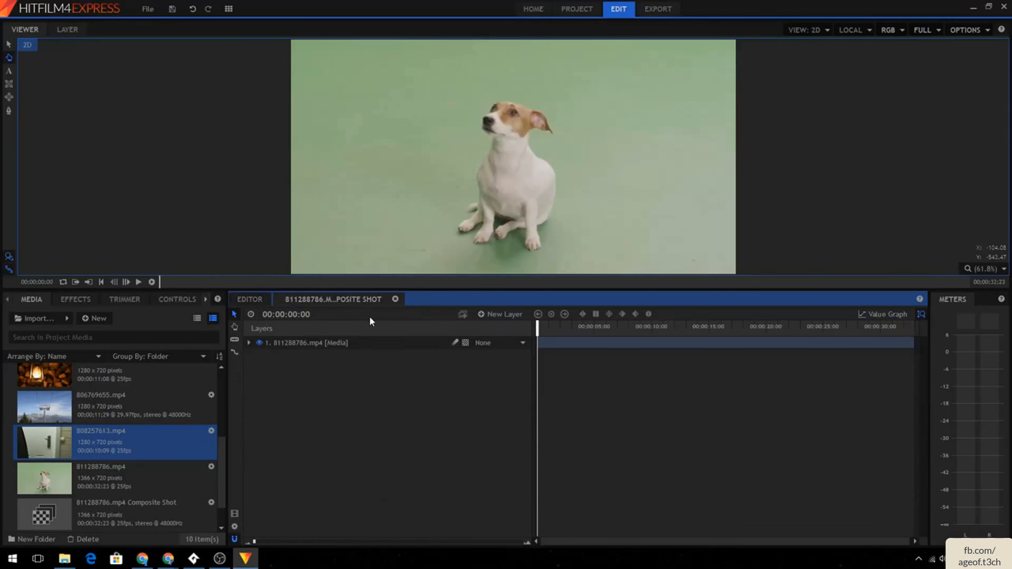
pyautogui.click(247, 303)
# - Fit the composite shot clip on Video 2 to the frame
pyautogui.rightClick(386, 414)
pyautogui.moveTo(433, 253)
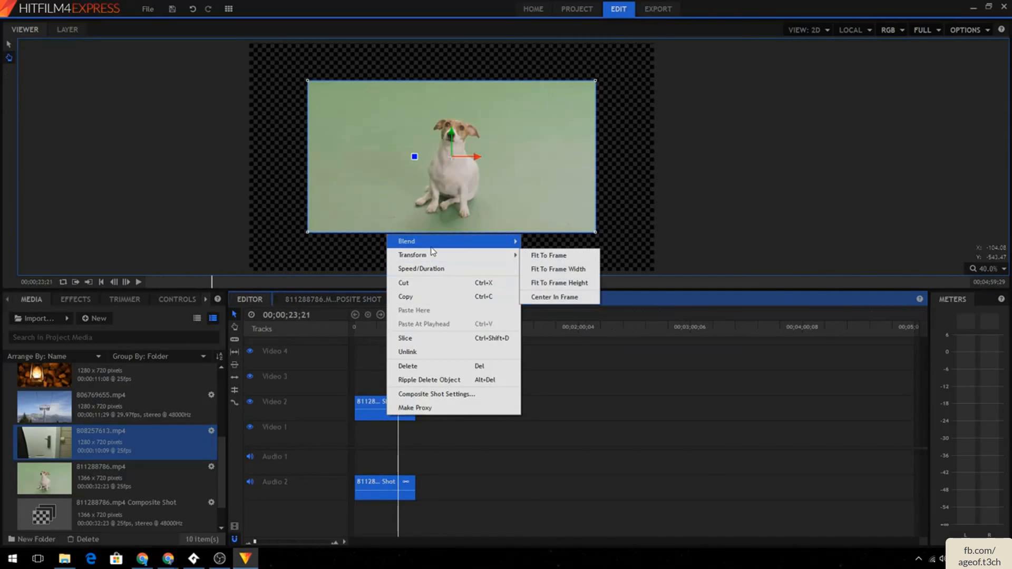
pyautogui.click(549, 255)
# - Open the composite shot timeline and play it back from the start
pyautogui.click(338, 299)
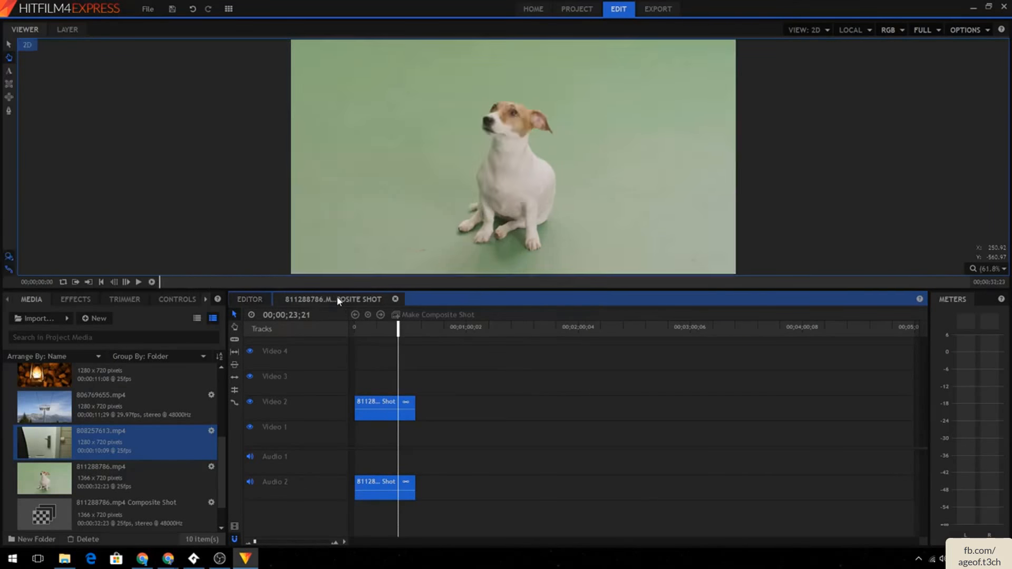
pyautogui.click(138, 282)
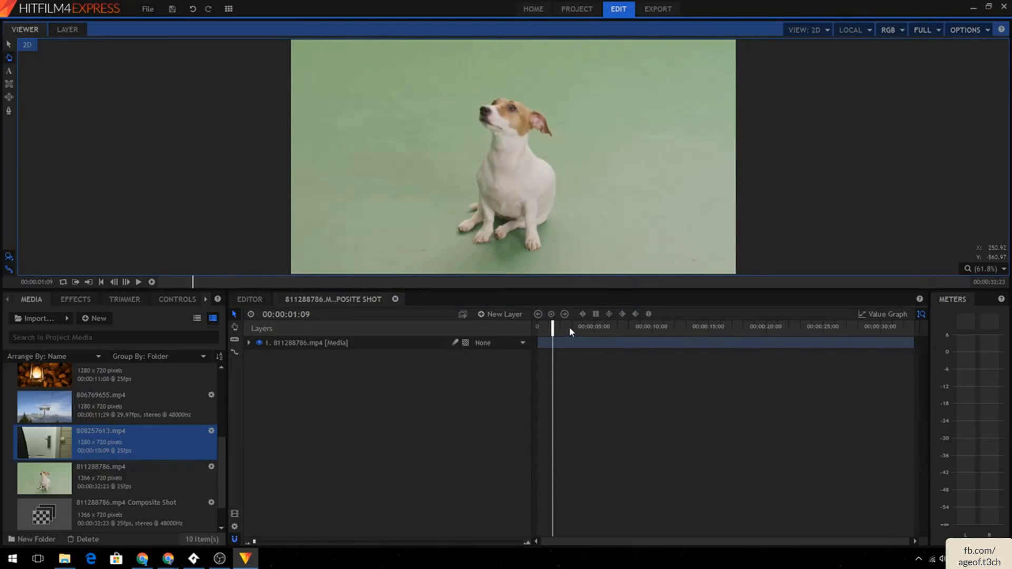
pyautogui.moveTo(556, 326); pyautogui.dragTo(537, 327)
pyautogui.click(496, 314)
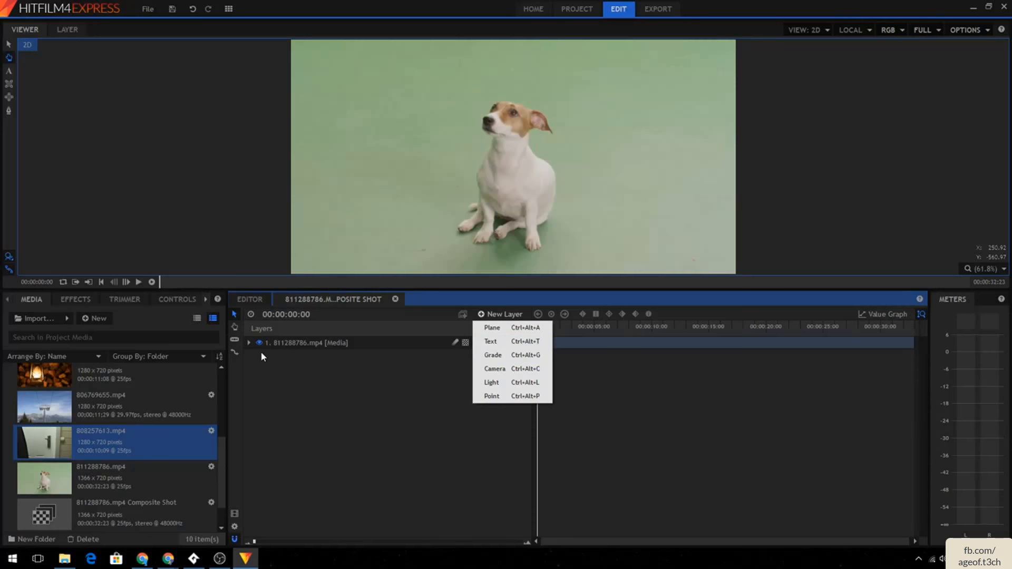
# - Expand the dog layer's Transform properties in the composite shot
pyautogui.click(249, 343)
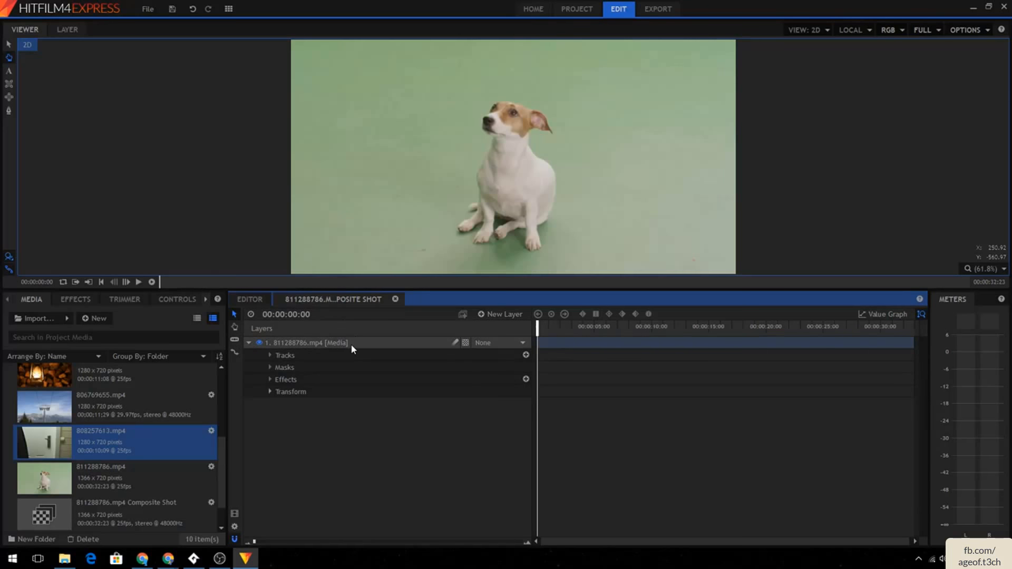
pyautogui.click(270, 392)
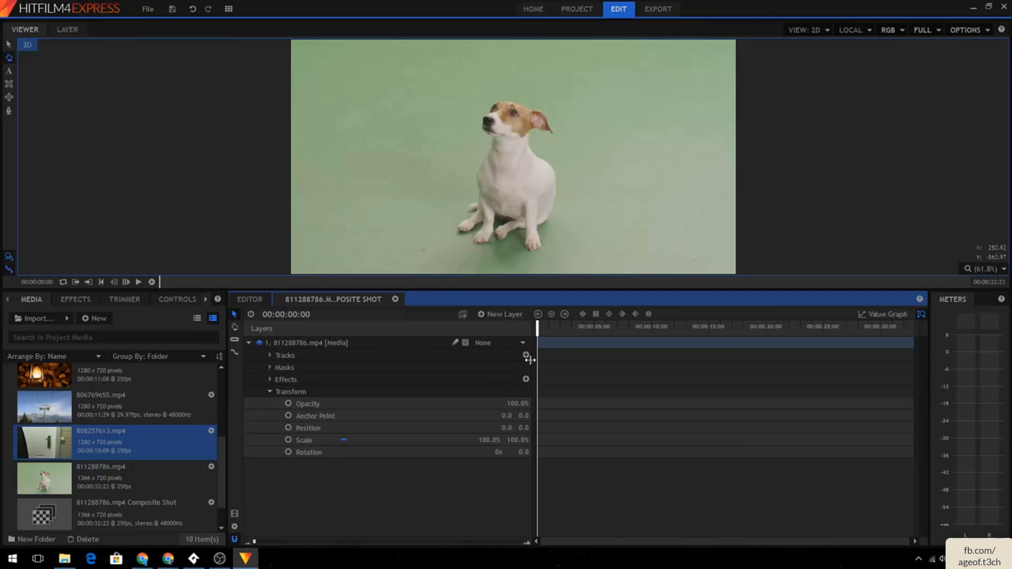
pyautogui.click(285, 356)
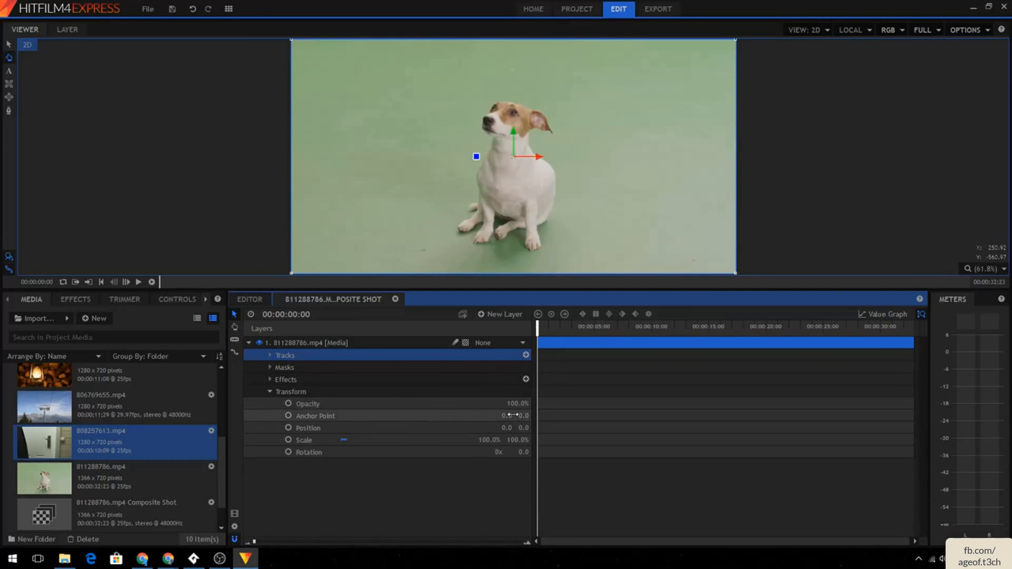
# - Try moving and resizing the dog layer in the viewer
pyautogui.moveTo(519, 217); pyautogui.dragTo(544, 202)
pyautogui.click(8, 46)
pyautogui.hotkey('ctrl', 'z')
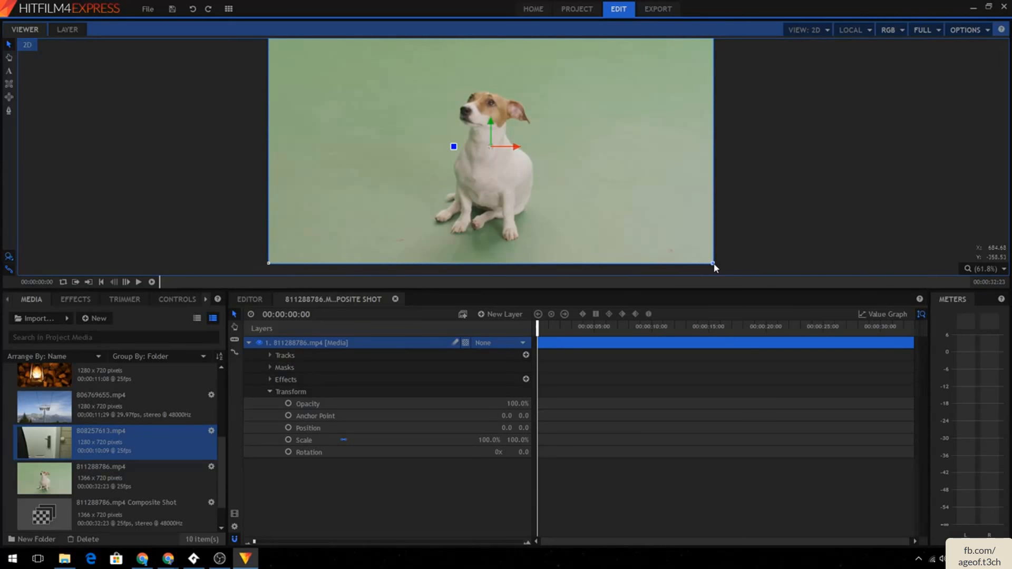
pyautogui.moveTo(715, 267); pyautogui.dragTo(701, 226)
pyautogui.hotkey('ctrl', 'z')
pyautogui.moveTo(453, 147); pyautogui.dragTo(458, 167)
pyautogui.hotkey('ctrl', 'z')
# - Animate the dog layer's Opacity from 100% at the start to 50% at 00:00:05:02
pyautogui.click(288, 404)
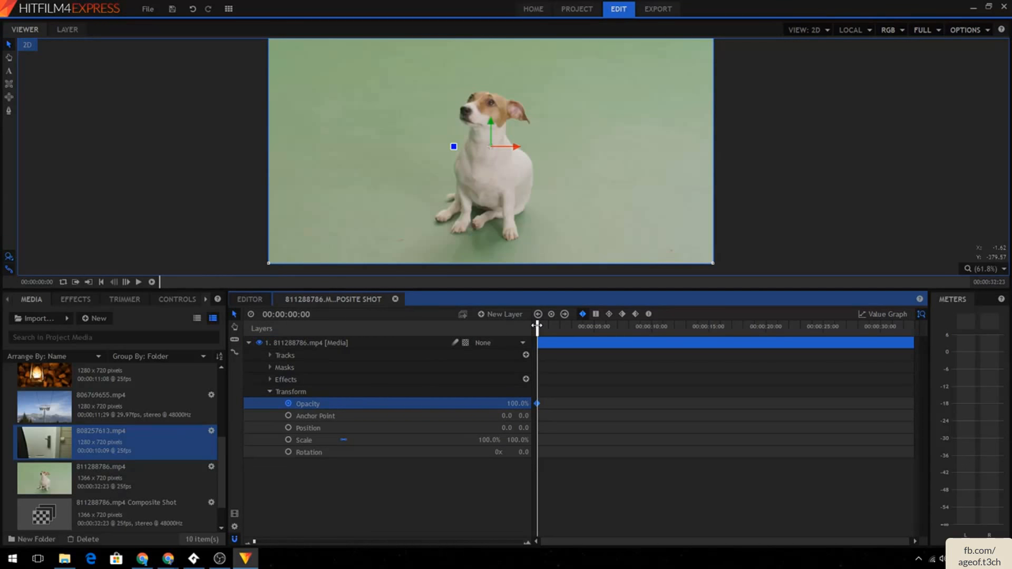
pyautogui.click(138, 282)
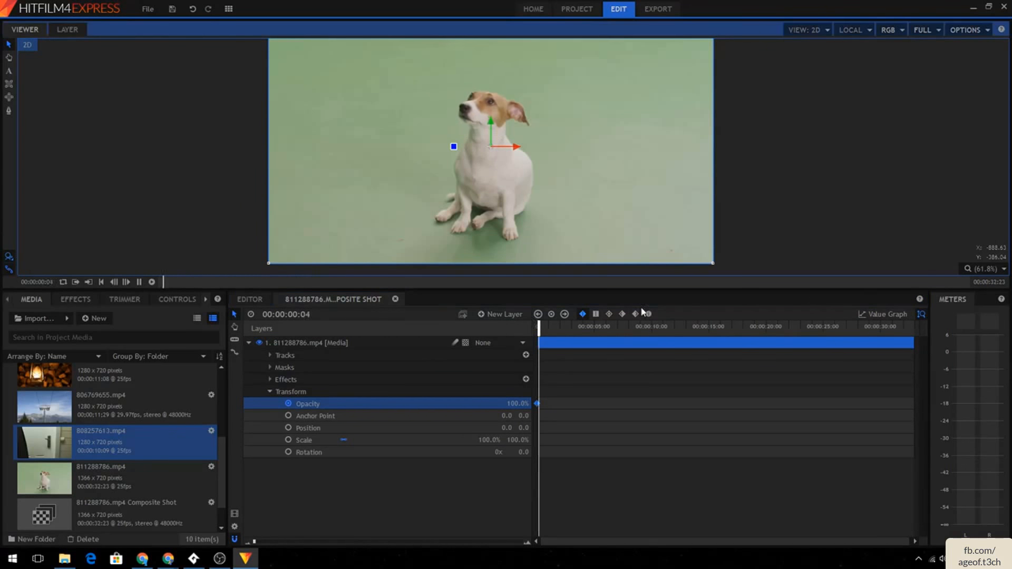
pyautogui.click(550, 326)
pyautogui.moveTo(550, 327); pyautogui.dragTo(595, 325)
pyautogui.click(518, 404)
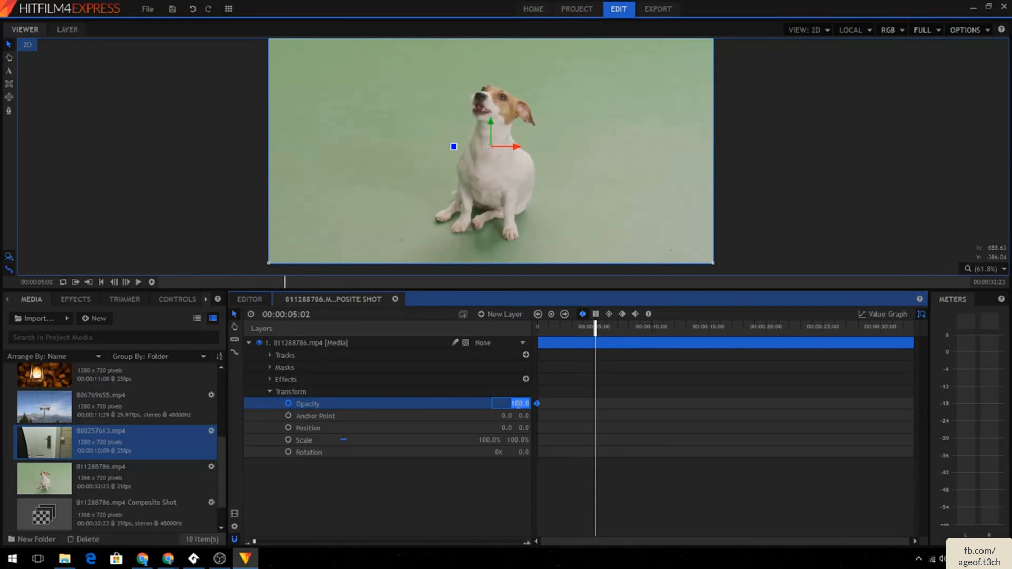
pyautogui.write('50')
pyautogui.press('Return')
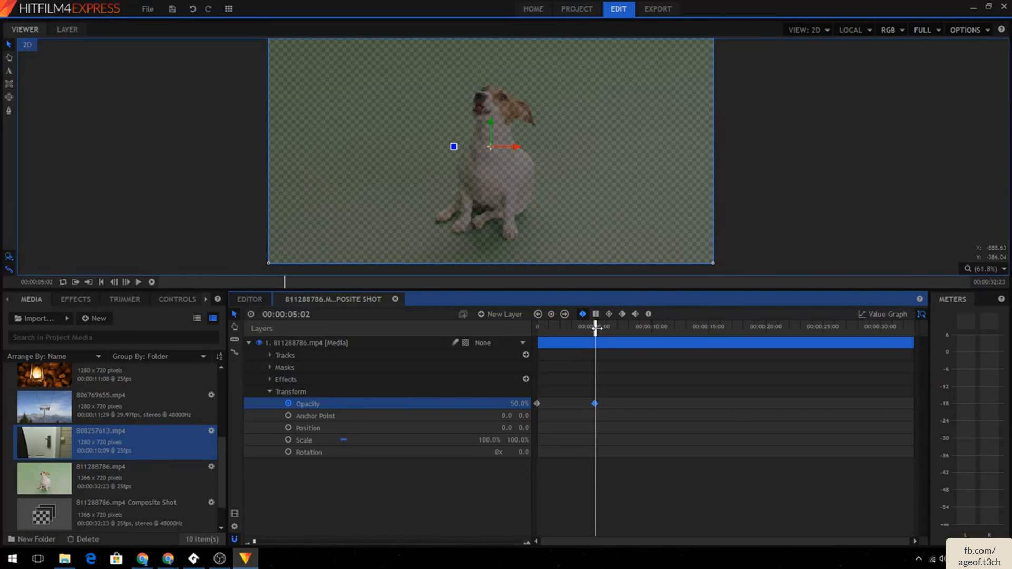
# - Preview the opacity fade and then delete the dog layer's opacity keyframes
pyautogui.moveTo(596, 327); pyautogui.dragTo(489, 333)
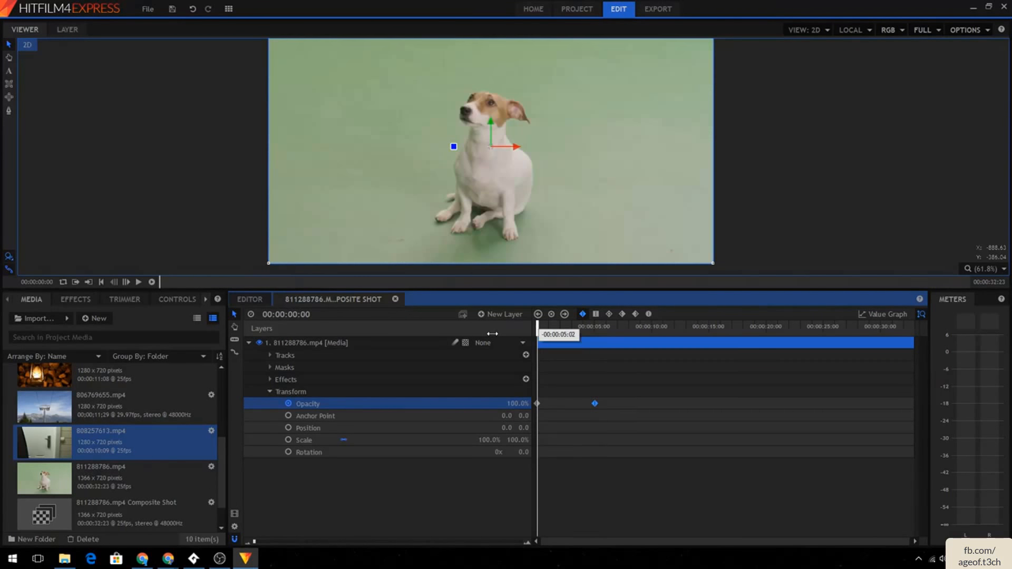
pyautogui.click(138, 283)
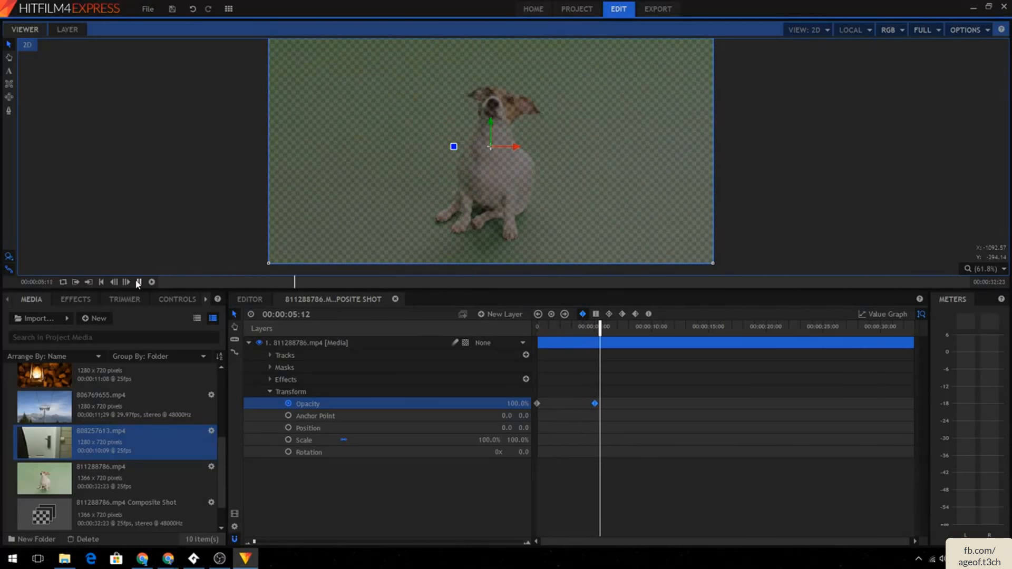
pyautogui.click(138, 283)
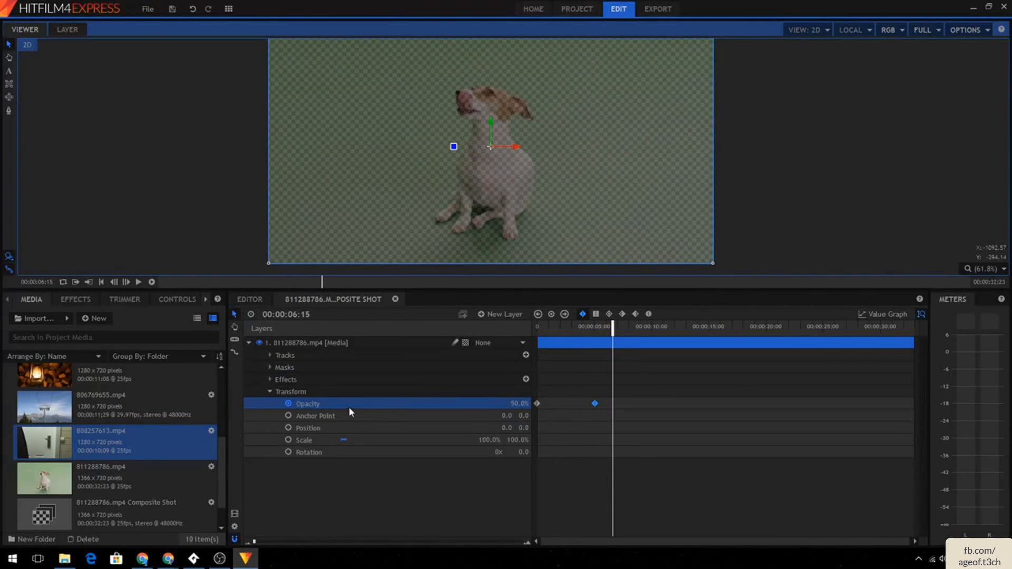
pyautogui.moveTo(613, 326); pyautogui.dragTo(532, 335)
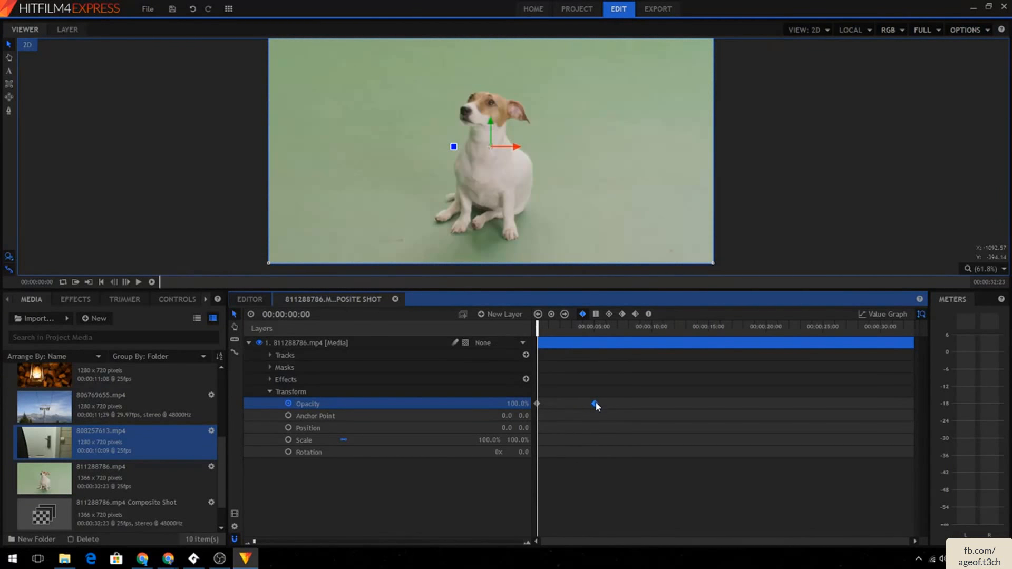
pyautogui.press('Delete')
# - Set a Position keyframe for the dog layer at the start of the composite shot
pyautogui.click(289, 428)
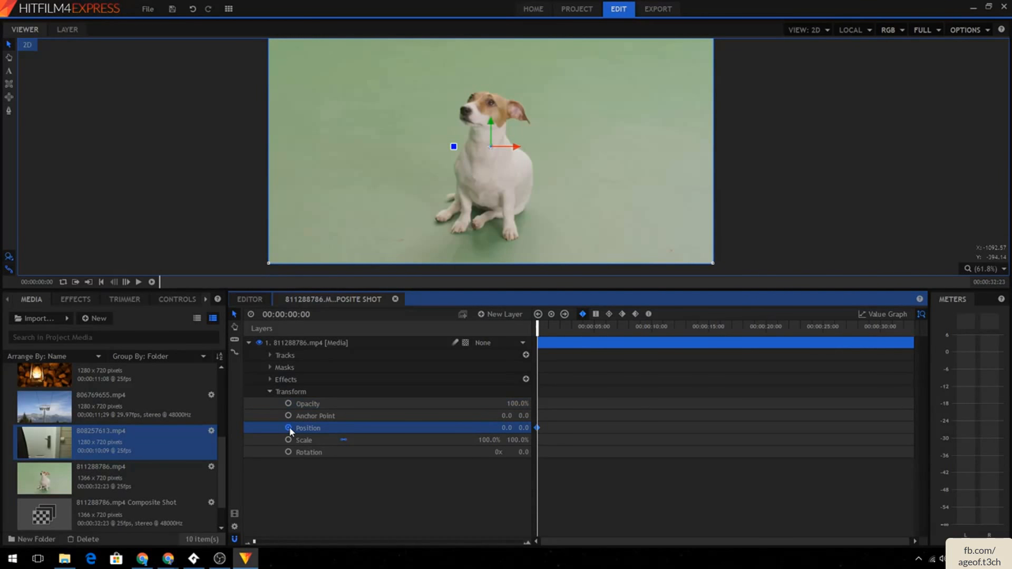
pyautogui.click(289, 428)
pyautogui.click(289, 428)
pyautogui.click(289, 428)
pyautogui.moveTo(550, 324); pyautogui.dragTo(605, 325)
pyautogui.click(289, 428)
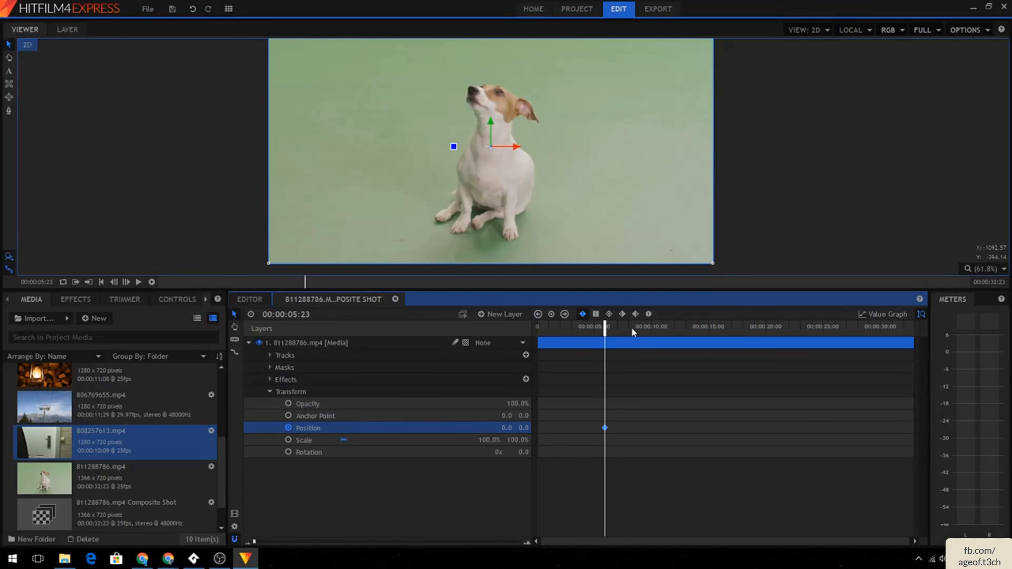
pyautogui.moveTo(605, 330); pyautogui.dragTo(481, 332)
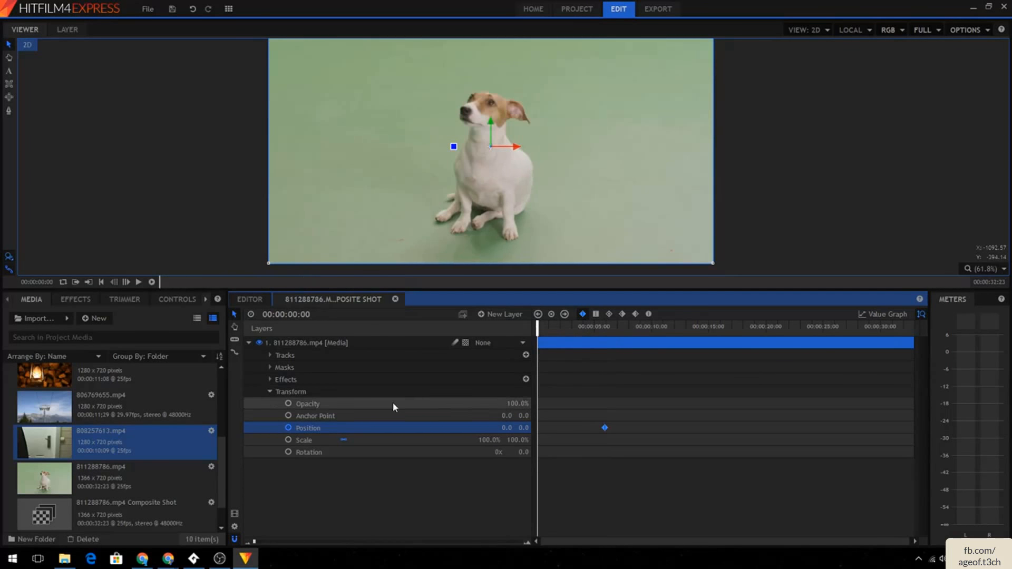
pyautogui.click(289, 429)
pyautogui.click(288, 428)
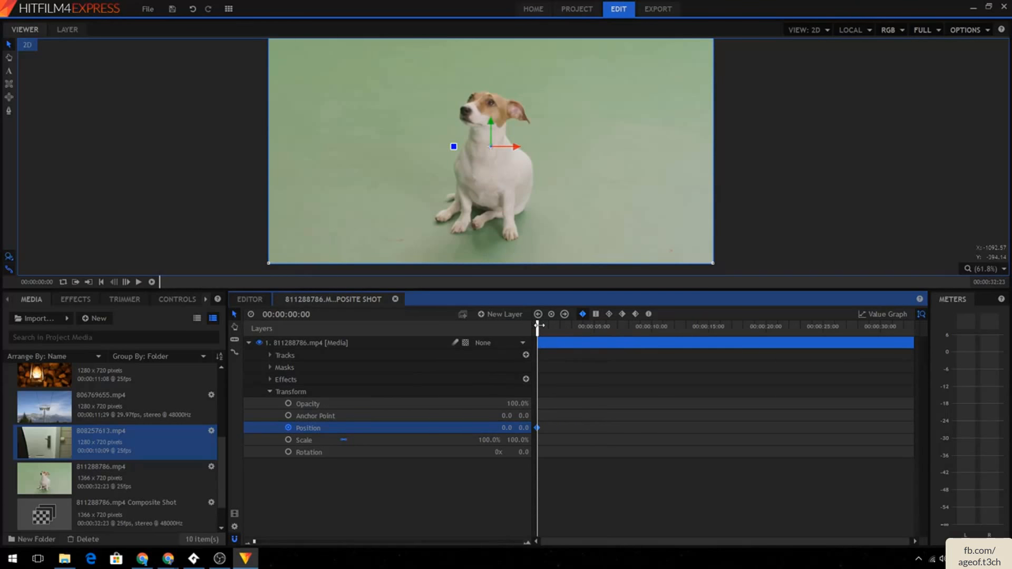
# - At 00:00:05:03, move the dog layer up toward the top of the frame to create a second position keyframe
pyautogui.moveTo(540, 330); pyautogui.dragTo(595, 324)
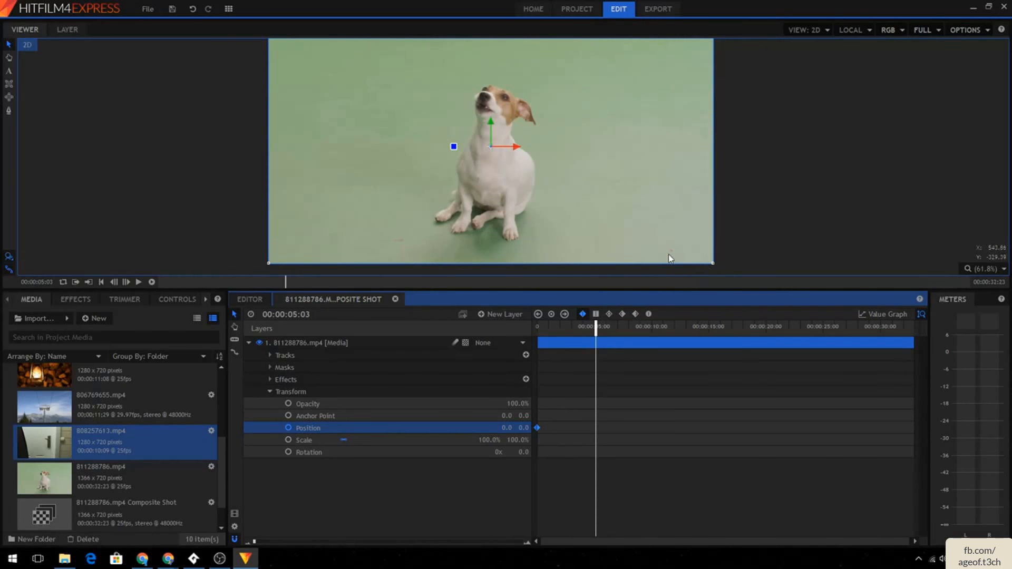
pyautogui.moveTo(672, 252)
pyautogui.mouseDown()
pyautogui.moveTo(672, 71)
pyautogui.moveTo(661, 259)
pyautogui.mouseUp()
pyautogui.moveTo(606, 171); pyautogui.dragTo(616, 8)
pyautogui.scroll(-3, 758, 116)
pyautogui.moveTo(699, 109); pyautogui.dragTo(683, 74)
pyautogui.moveTo(597, 331); pyautogui.dragTo(496, 336)
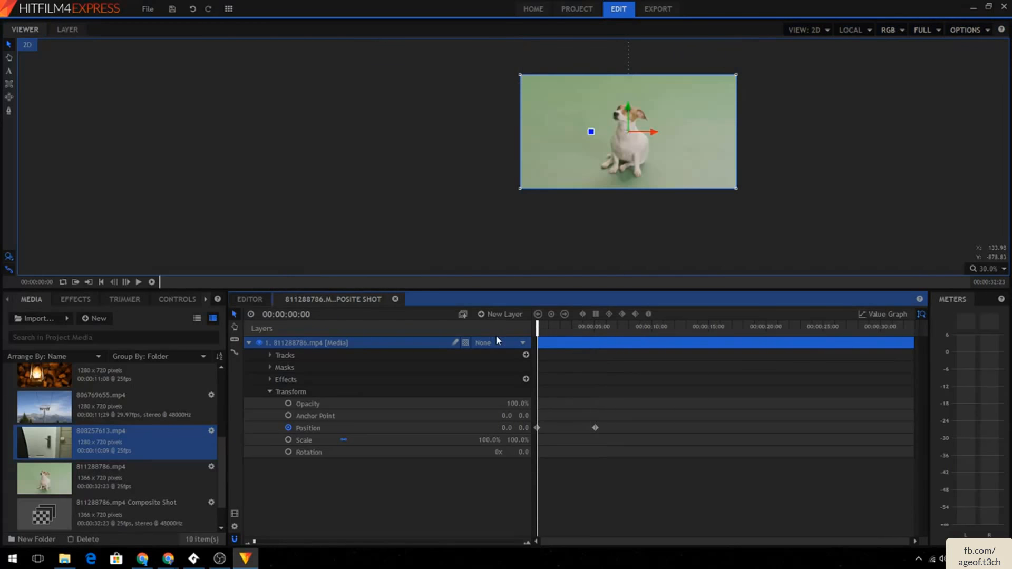
# - Play the composite shot to preview the dog layer's position animation
pyautogui.click(137, 282)
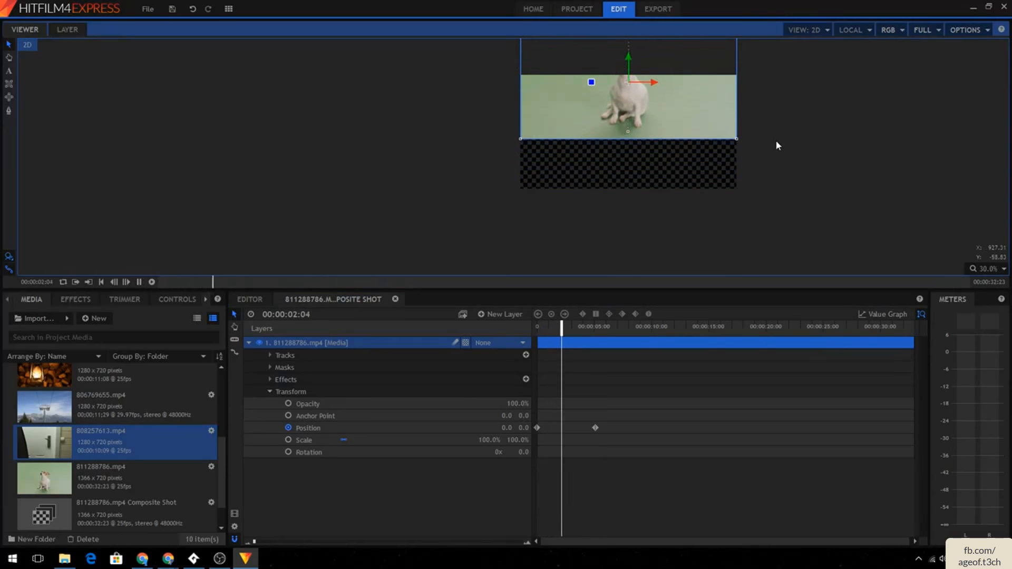
pyautogui.press('space')
pyautogui.scroll(3, 773, 140)
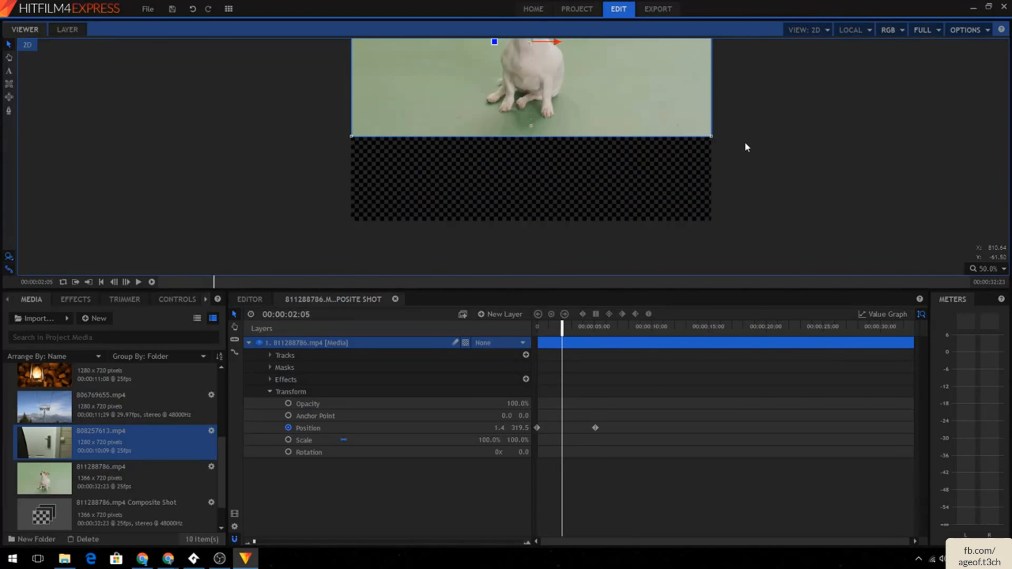
pyautogui.click(9, 57)
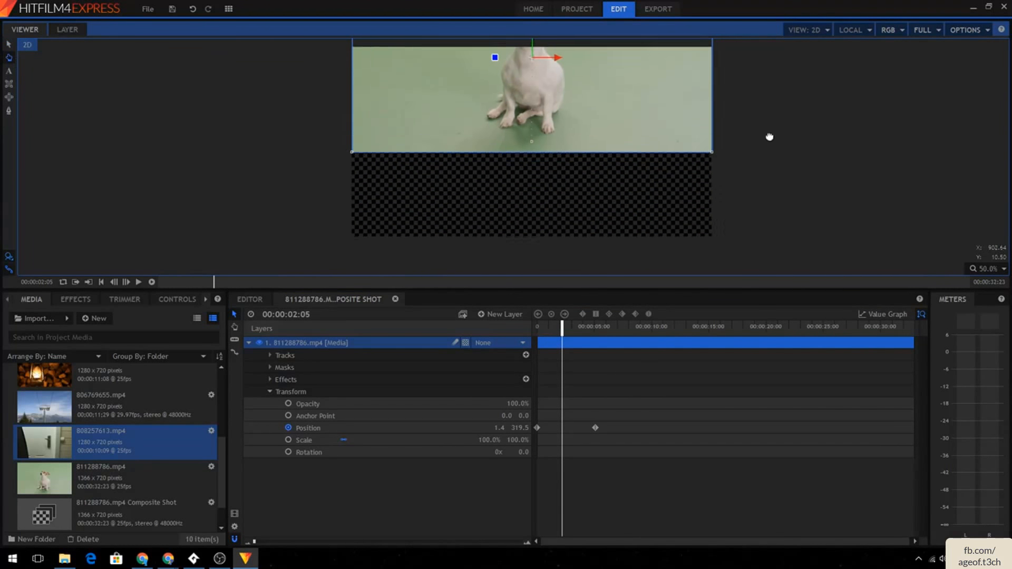
# - Move the dog layer's second position keyframe to about 00:00:10 and play the composite shot to preview
pyautogui.moveTo(770, 138); pyautogui.dragTo(761, 153)
pyautogui.click(8, 44)
pyautogui.moveTo(596, 426); pyautogui.dragTo(648, 427)
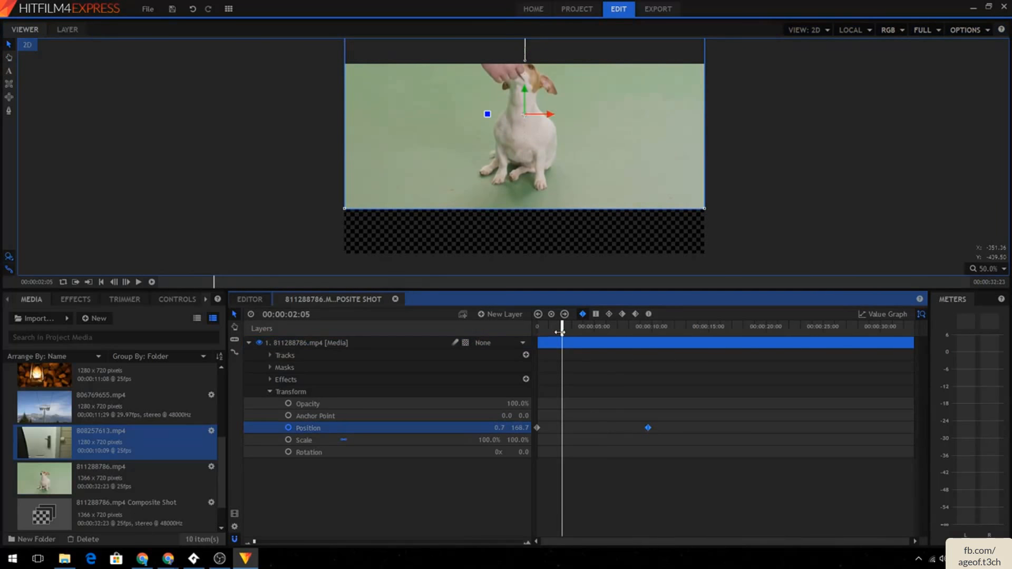
pyautogui.moveTo(560, 332); pyautogui.dragTo(181, 284)
pyautogui.click(139, 283)
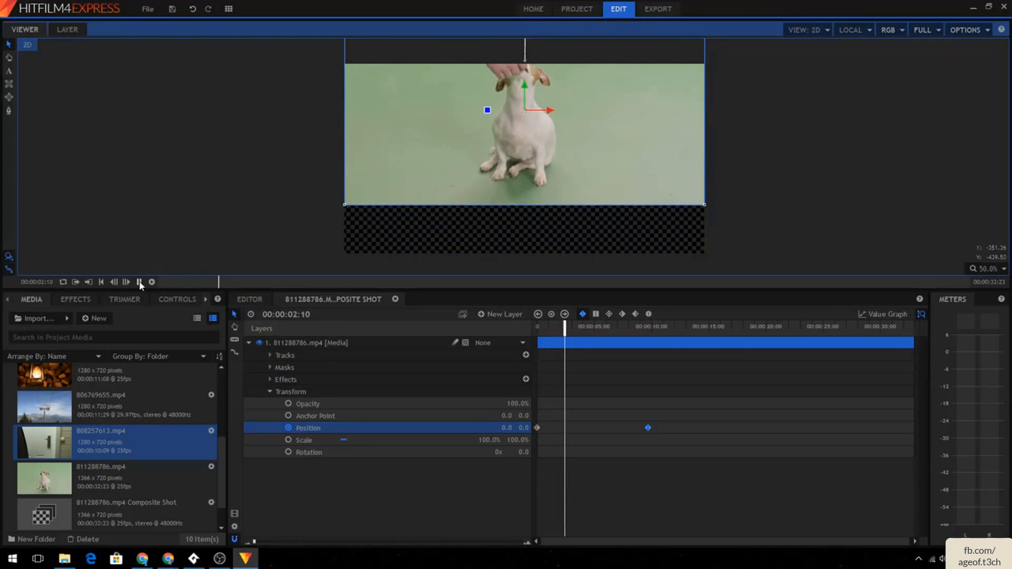
pyautogui.click(138, 282)
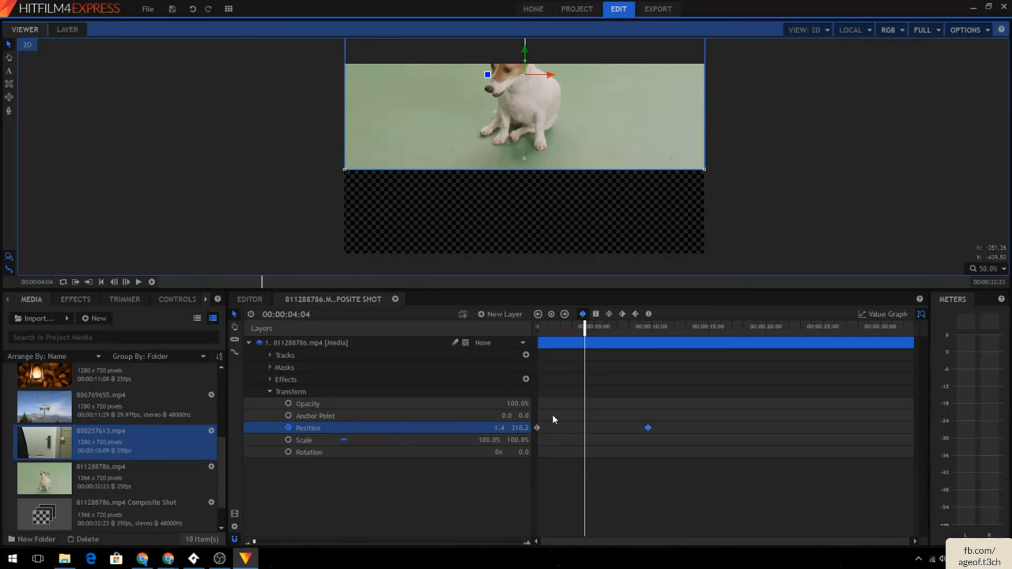
# - Move the first position keyframe to about 00:00:05 and play the shot again to preview the motion
pyautogui.moveTo(539, 428); pyautogui.dragTo(543, 443)
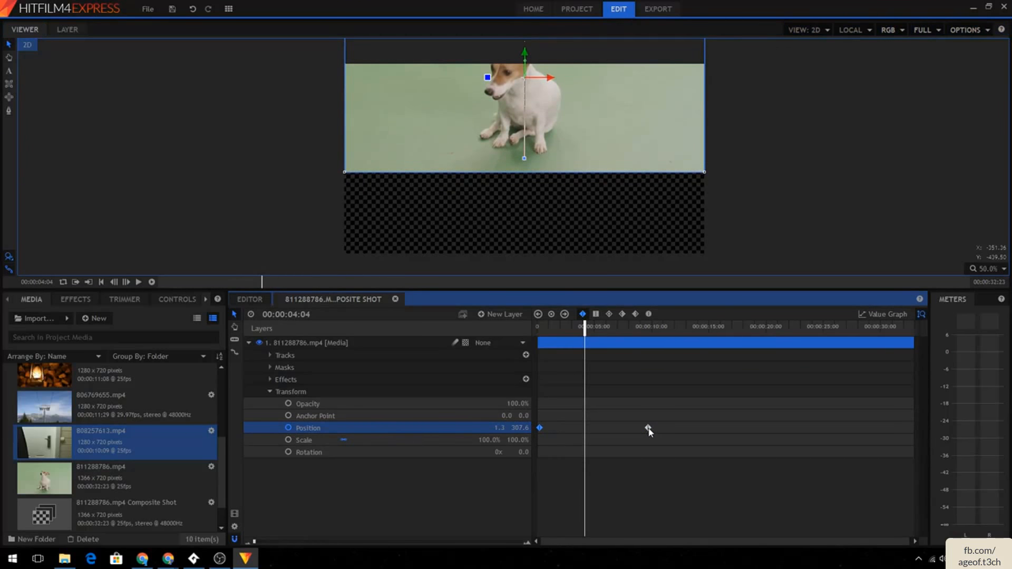
pyautogui.moveTo(540, 428); pyautogui.dragTo(596, 430)
pyautogui.moveTo(585, 333); pyautogui.dragTo(514, 337)
pyautogui.click(138, 282)
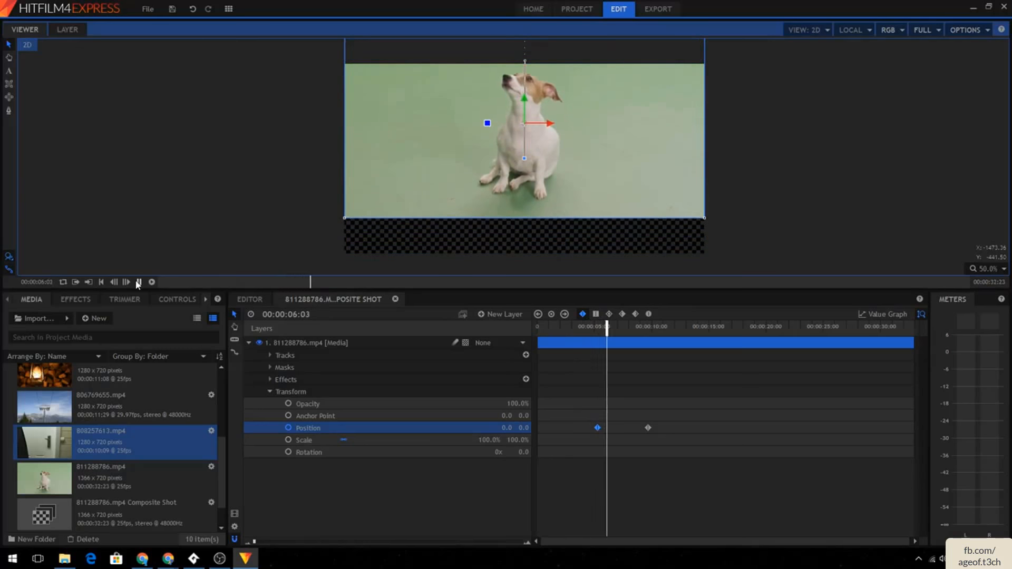
pyautogui.click(138, 282)
pyautogui.moveTo(611, 327); pyautogui.dragTo(537, 328)
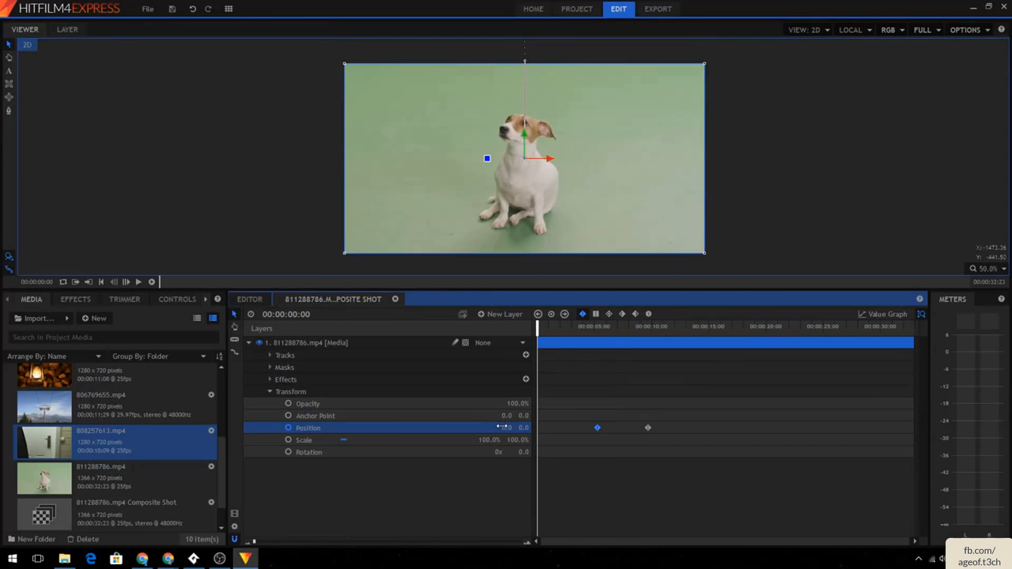
# - Add position keyframes at the start and at 00:00:01:18 by moving the dog layer right, then left
pyautogui.moveTo(568, 229); pyautogui.dragTo(613, 200)
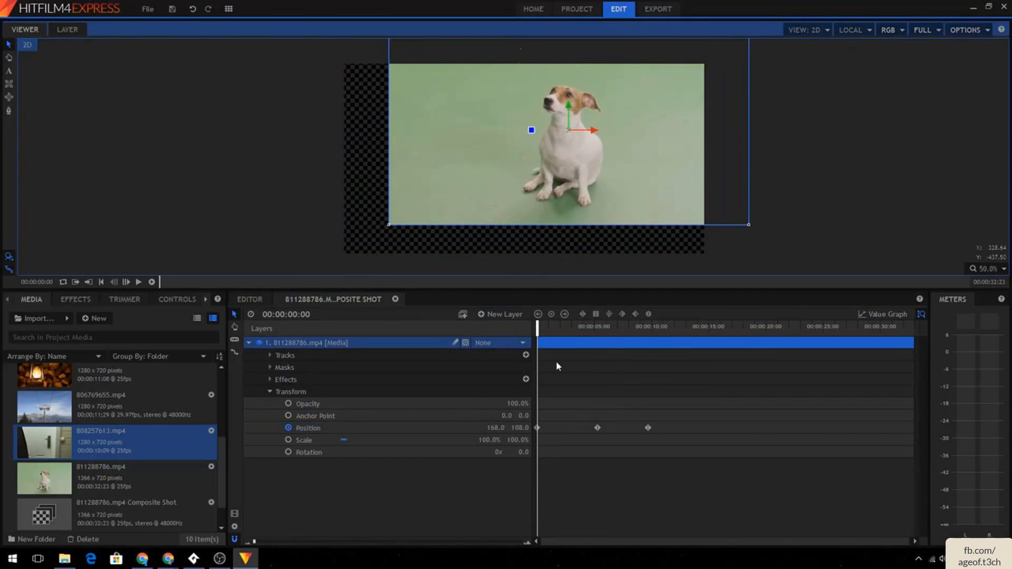
pyautogui.moveTo(537, 330); pyautogui.dragTo(559, 342)
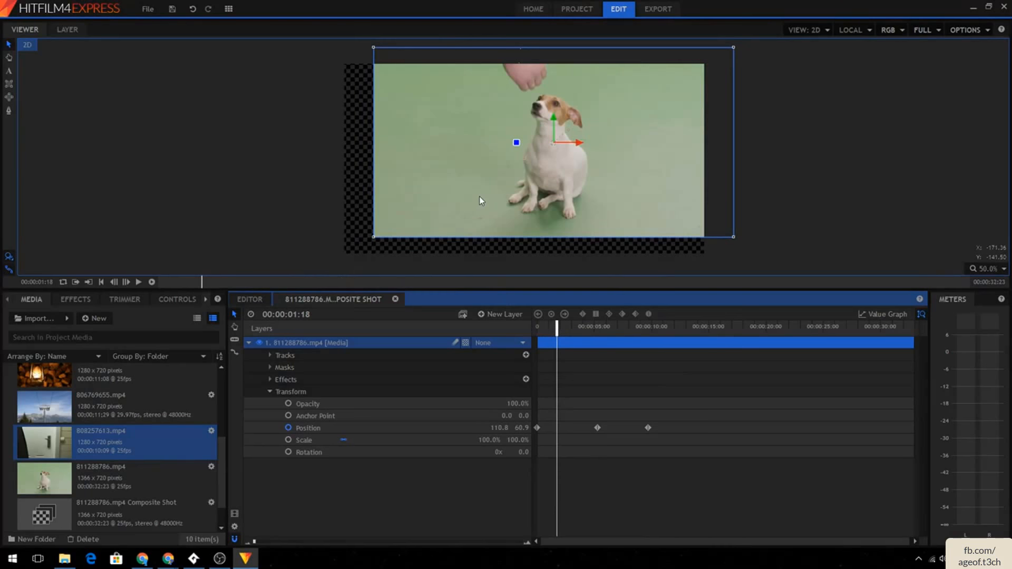
pyautogui.moveTo(480, 200); pyautogui.dragTo(409, 201)
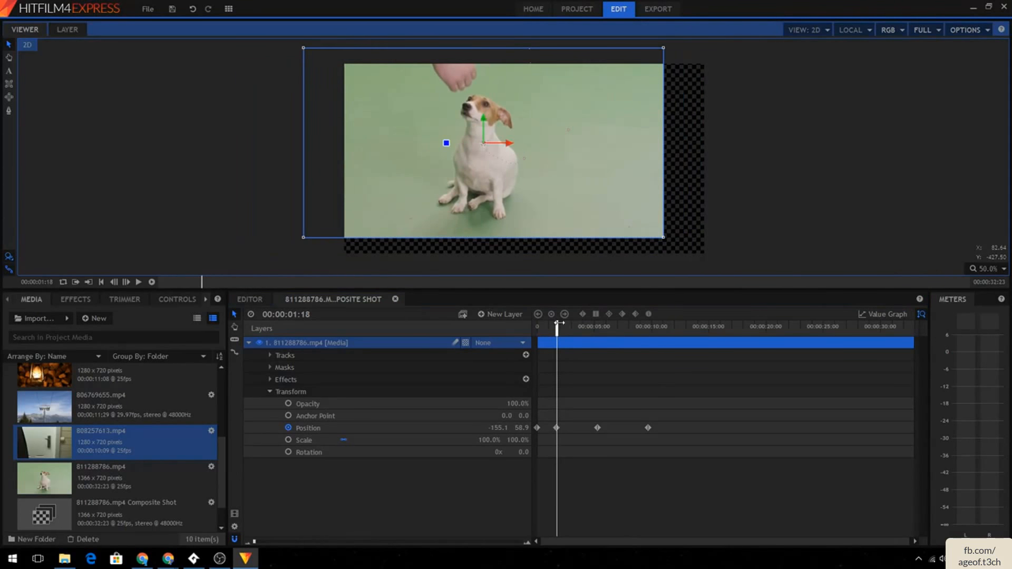
pyautogui.moveTo(558, 323); pyautogui.dragTo(468, 343)
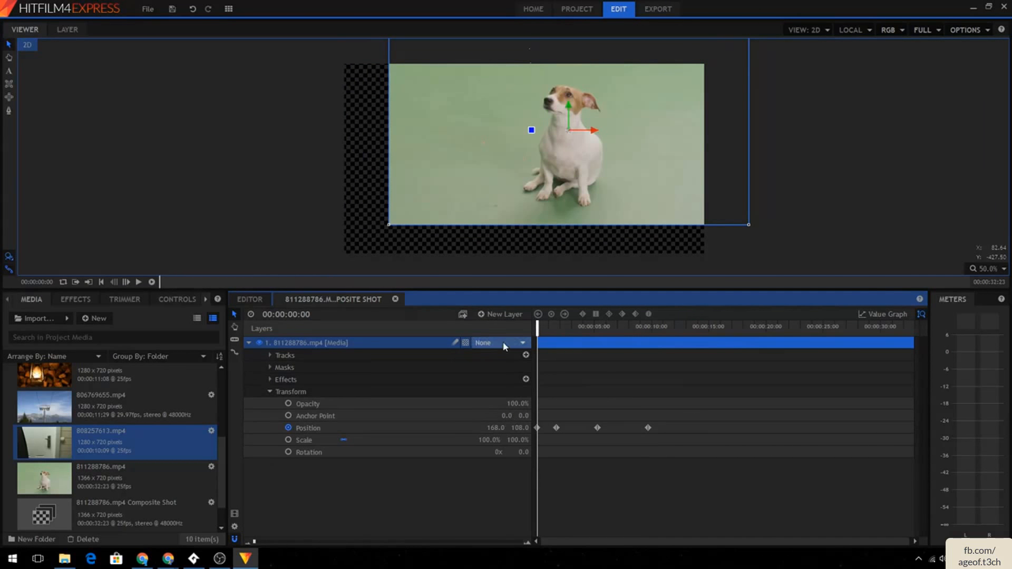
# - Convert the 00:00:01:18 position keyframe to Smooth interpolation and select the next keyframe
pyautogui.click(557, 428)
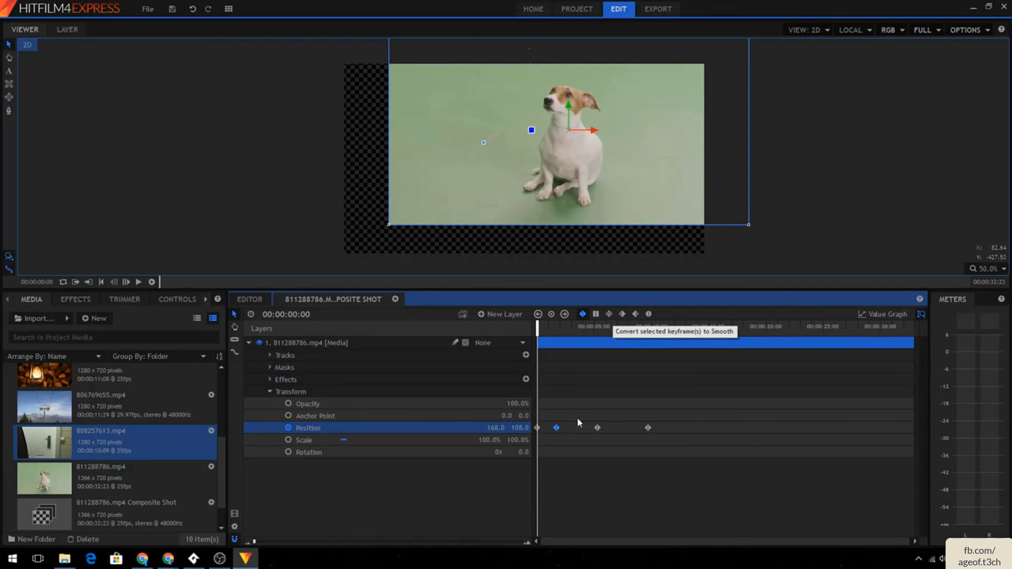
pyautogui.click(622, 314)
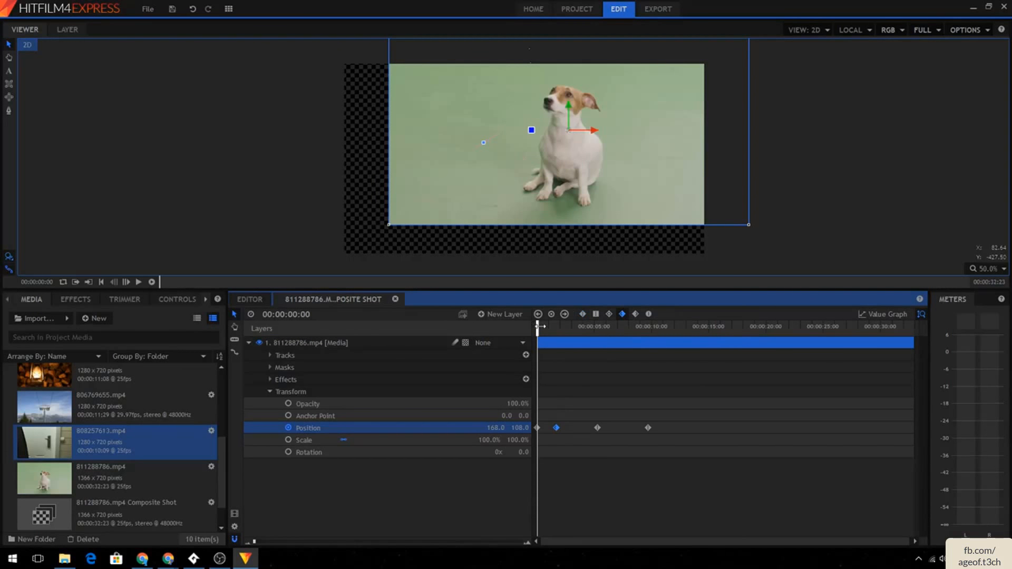
pyautogui.moveTo(540, 326)
pyautogui.mouseDown()
pyautogui.moveTo(688, 327)
pyautogui.moveTo(539, 327)
pyautogui.mouseUp()
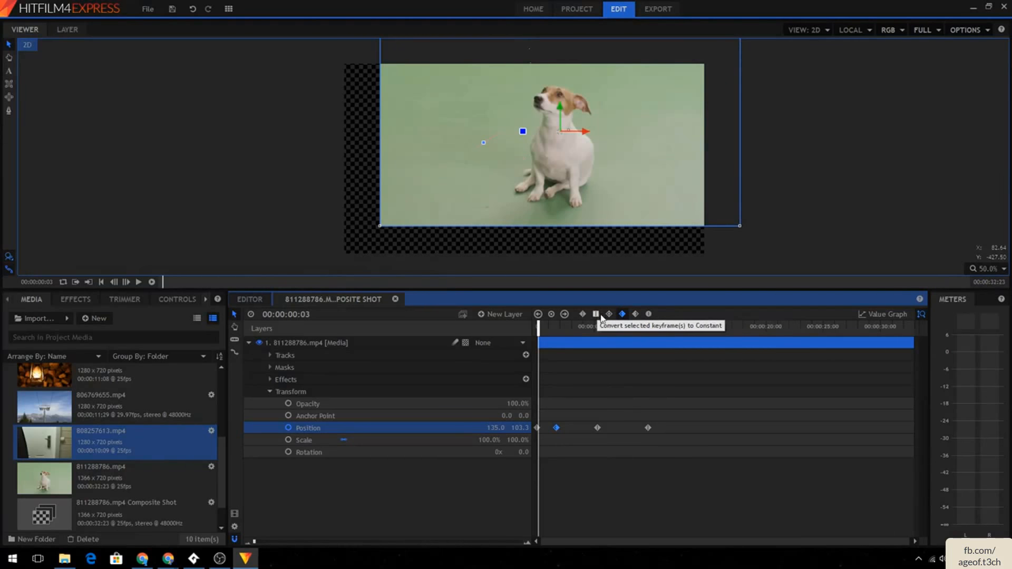
pyautogui.click(598, 428)
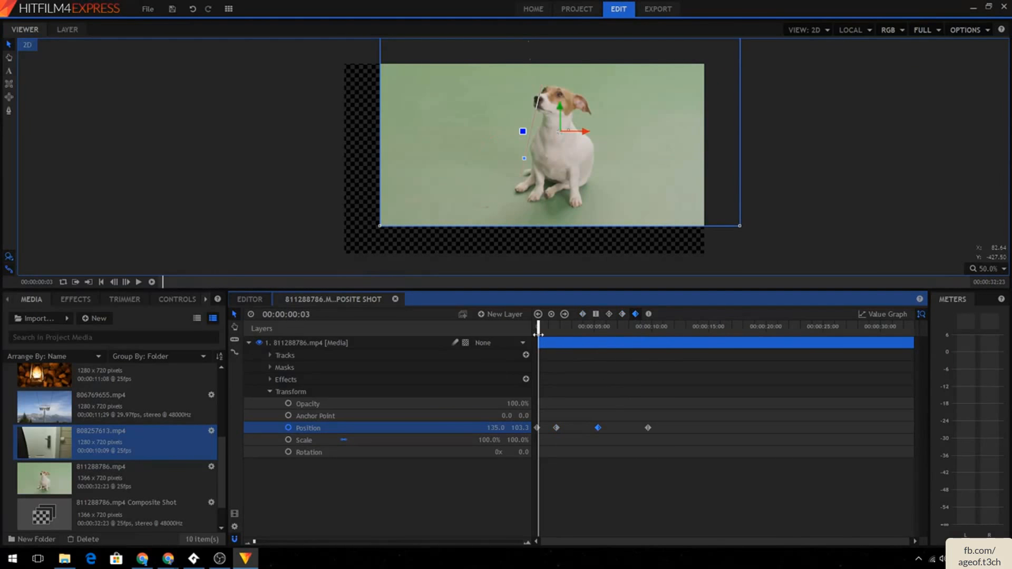
pyautogui.moveTo(539, 334)
pyautogui.mouseDown()
pyautogui.moveTo(700, 333)
pyautogui.moveTo(537, 332)
pyautogui.mouseUp()
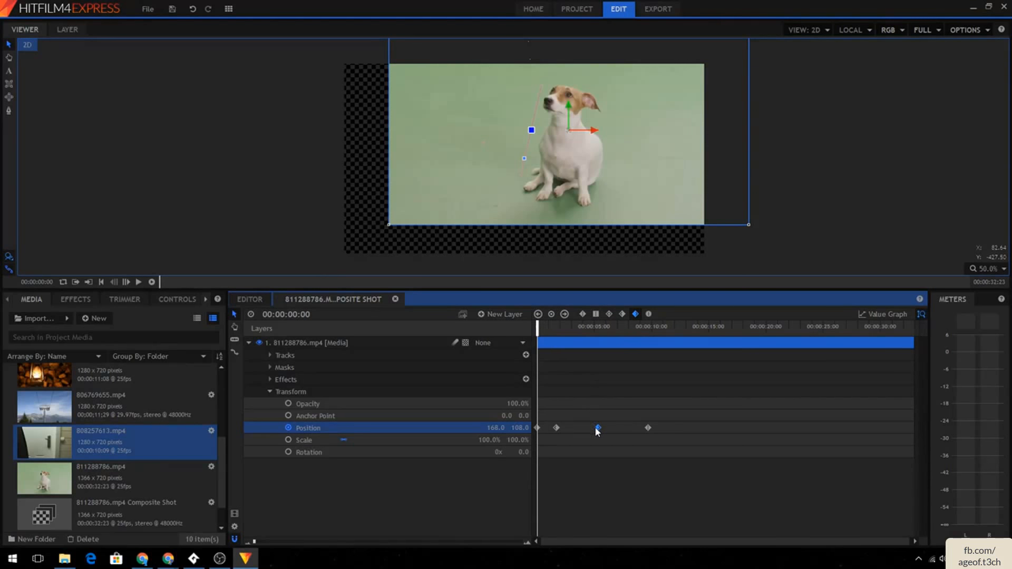
# - Delete two of the dog layer's position keyframes
pyautogui.press('Delete')
pyautogui.click(556, 427)
pyautogui.press('Delete')
# - At 00:00:05:12, move the dog layer down and left to add a new position keyframe
pyautogui.moveTo(538, 332); pyautogui.dragTo(600, 328)
pyautogui.click(551, 315)
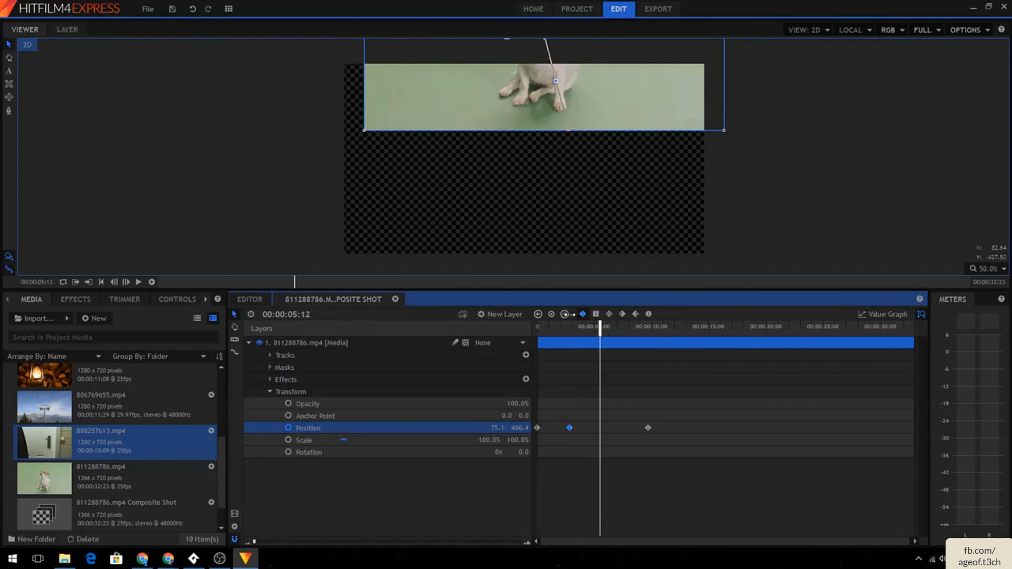
pyautogui.click(554, 316)
pyautogui.moveTo(496, 136); pyautogui.dragTo(442, 188)
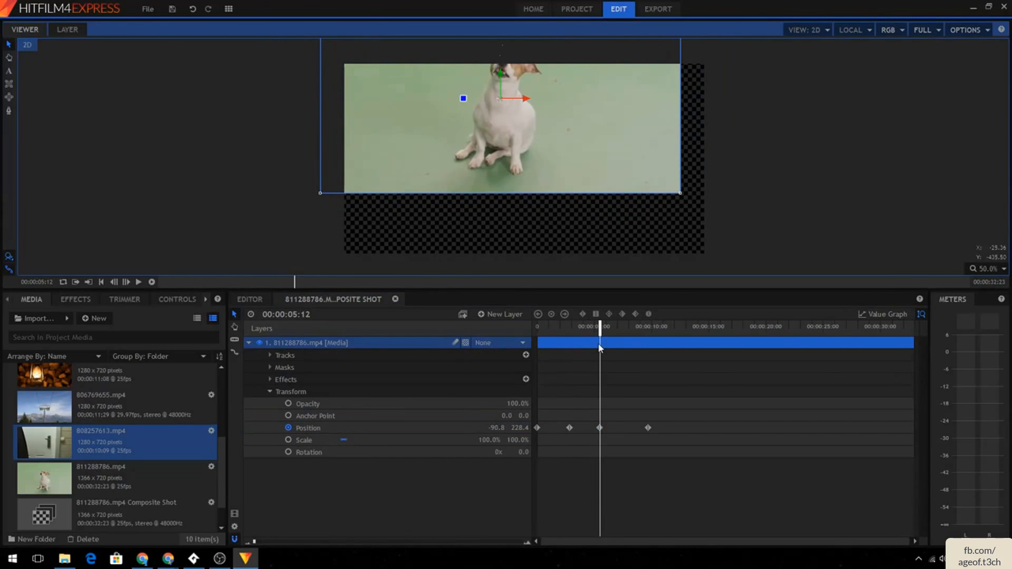
pyautogui.moveTo(599, 333); pyautogui.dragTo(624, 333)
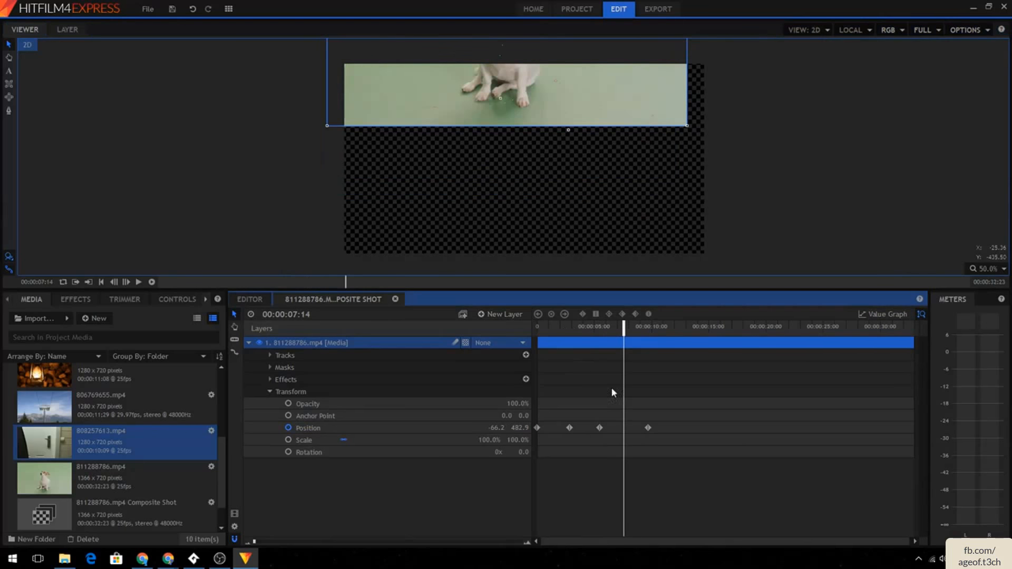
# - Delete all remaining position keyframes of the dog layer
pyautogui.click(648, 429)
pyautogui.press('Delete')
pyautogui.click(600, 429)
pyautogui.press('Delete')
pyautogui.click(569, 428)
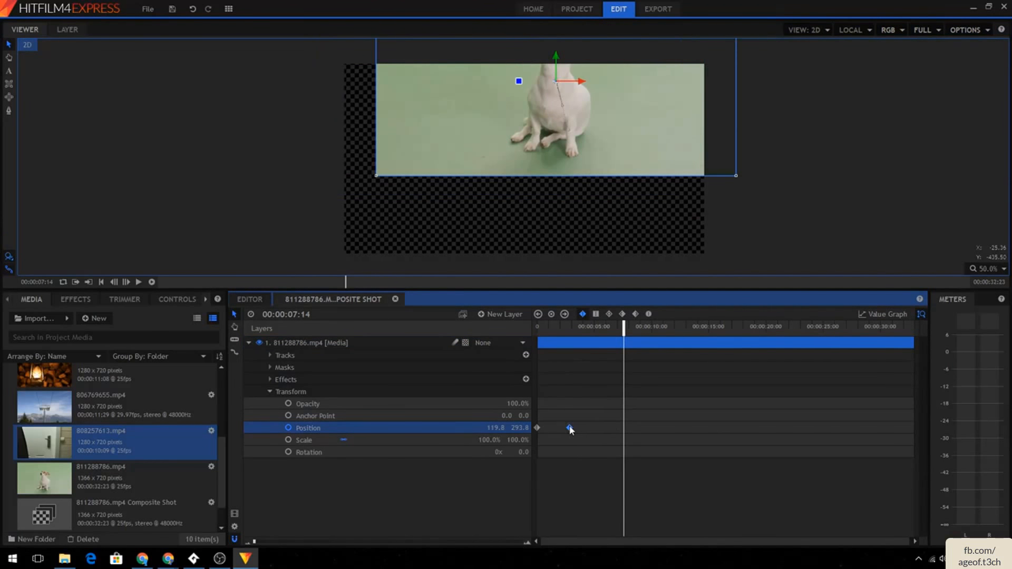
pyautogui.press('Delete')
pyautogui.moveTo(615, 328); pyautogui.dragTo(533, 328)
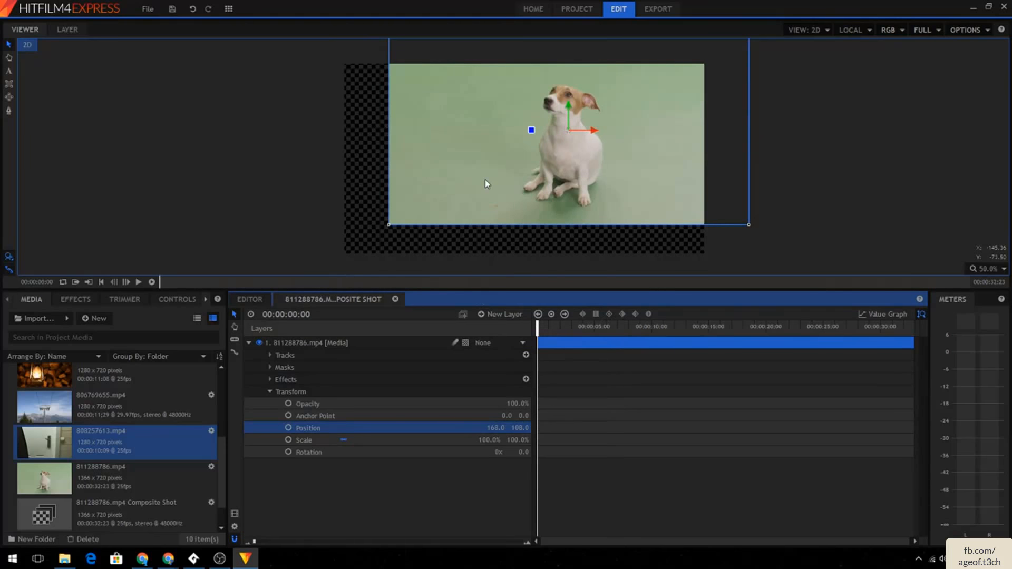
# - Set the dog layer's position to 0, 0 and undo an accidental nudge in the viewer
pyautogui.moveTo(485, 184); pyautogui.dragTo(484, 185)
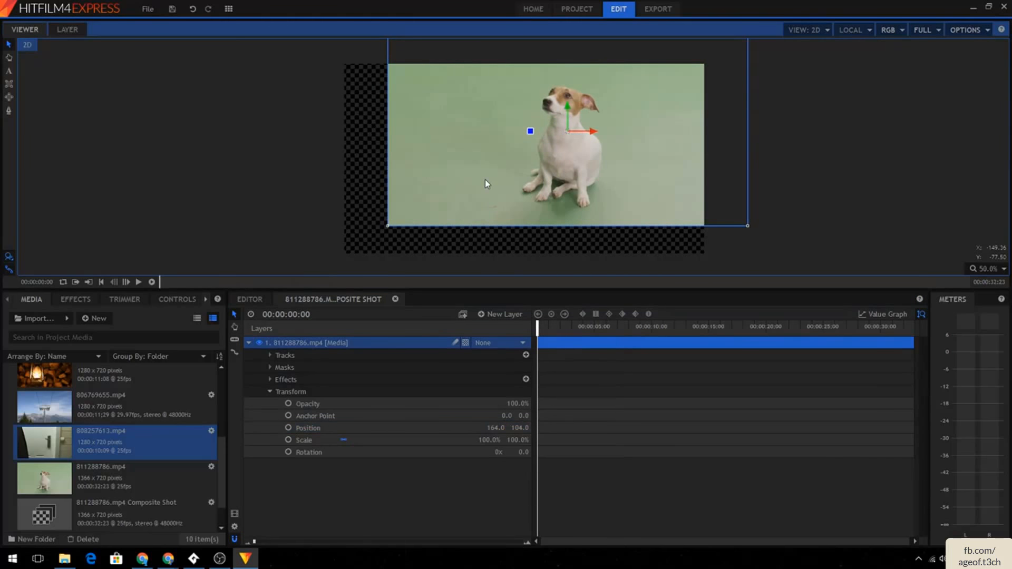
pyautogui.click(495, 426)
pyautogui.write('0')
pyautogui.press('Tab')
pyautogui.write('0')
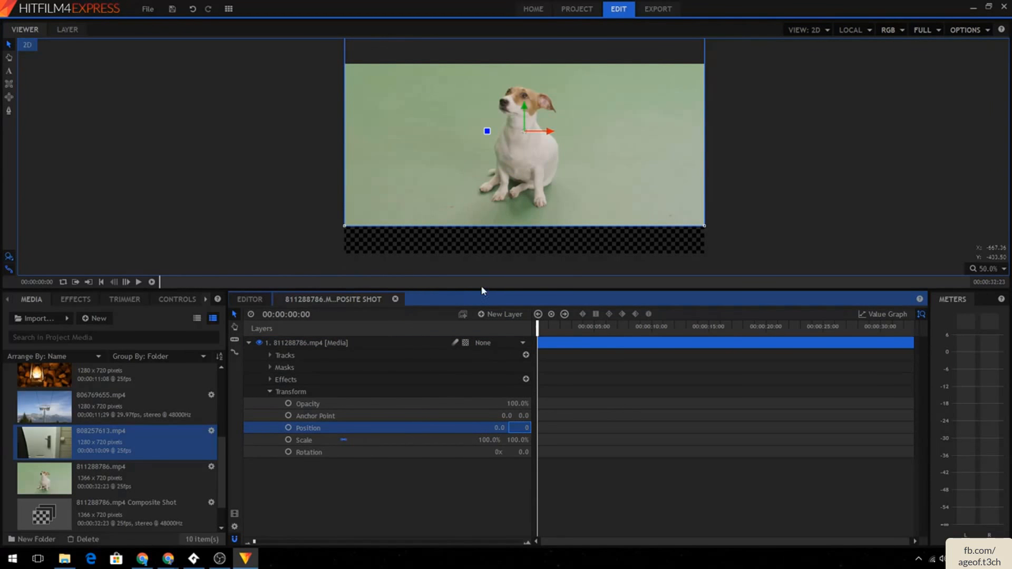
pyautogui.click(499, 268)
pyautogui.moveTo(526, 182); pyautogui.dragTo(527, 179)
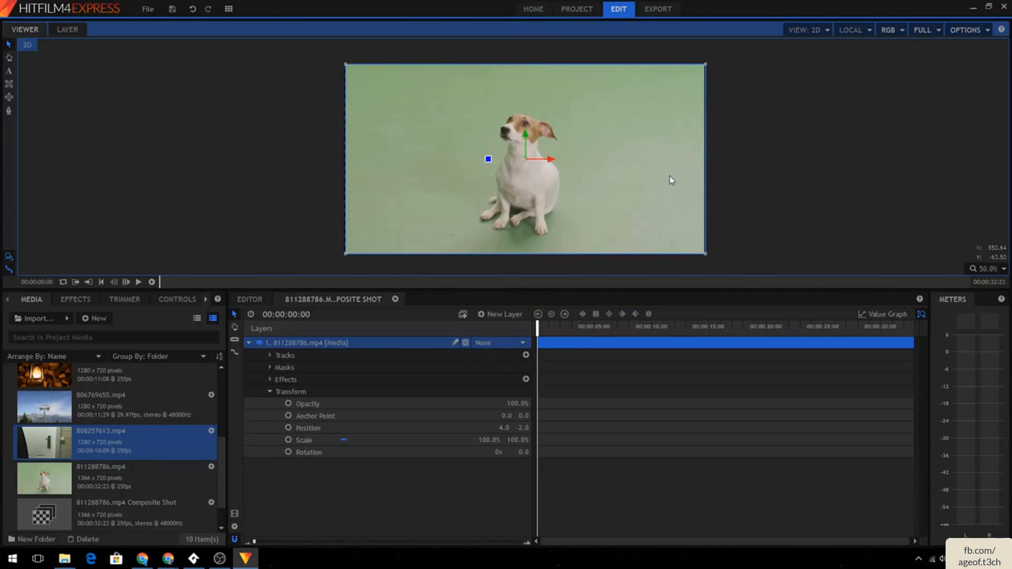
pyautogui.hotkey('ctrl', 'z')
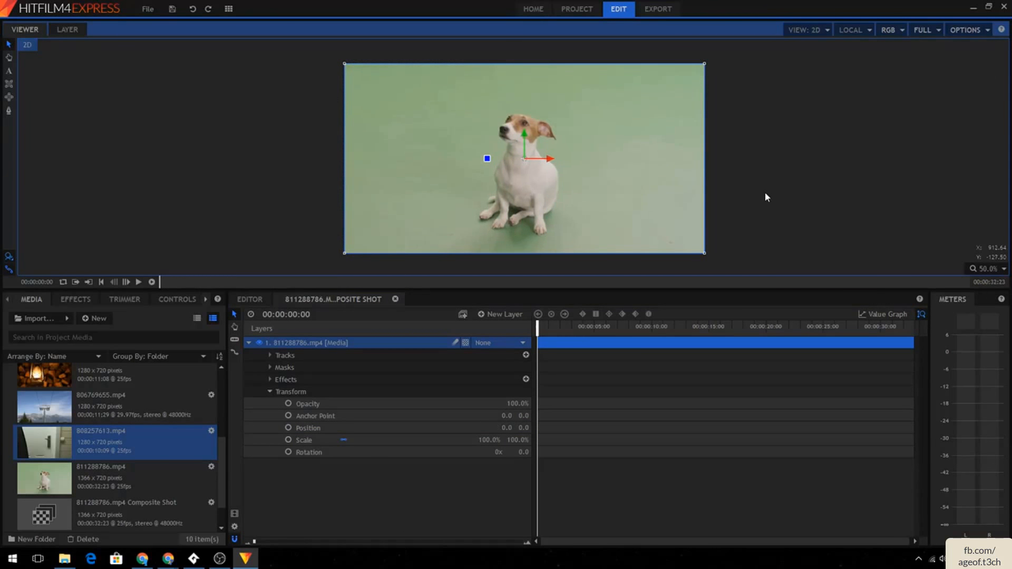
# - Animate the dog layer's scale from 100% at the start to 75.9% at 00:00:05:06, then preview it
pyautogui.click(288, 440)
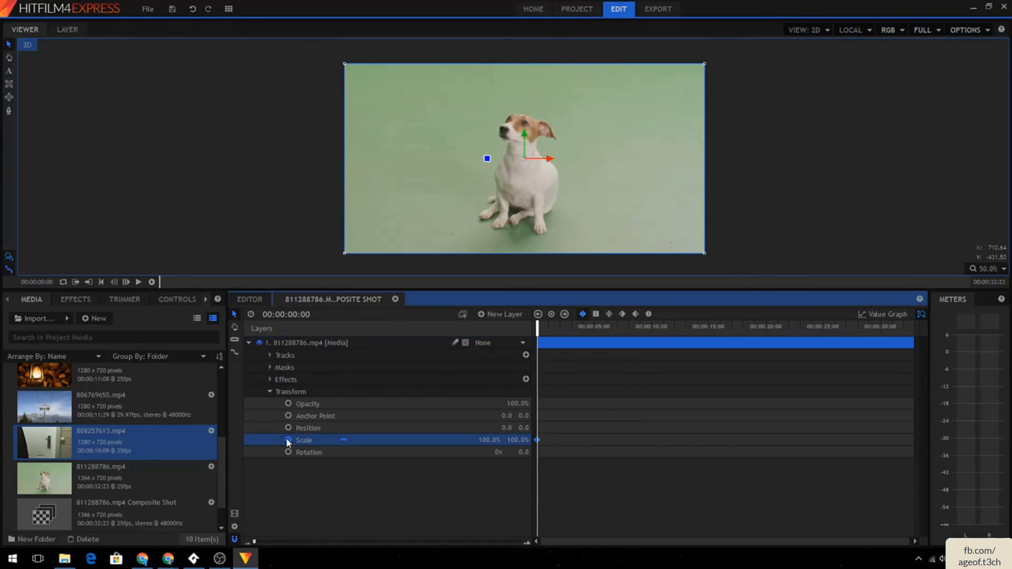
pyautogui.click(597, 328)
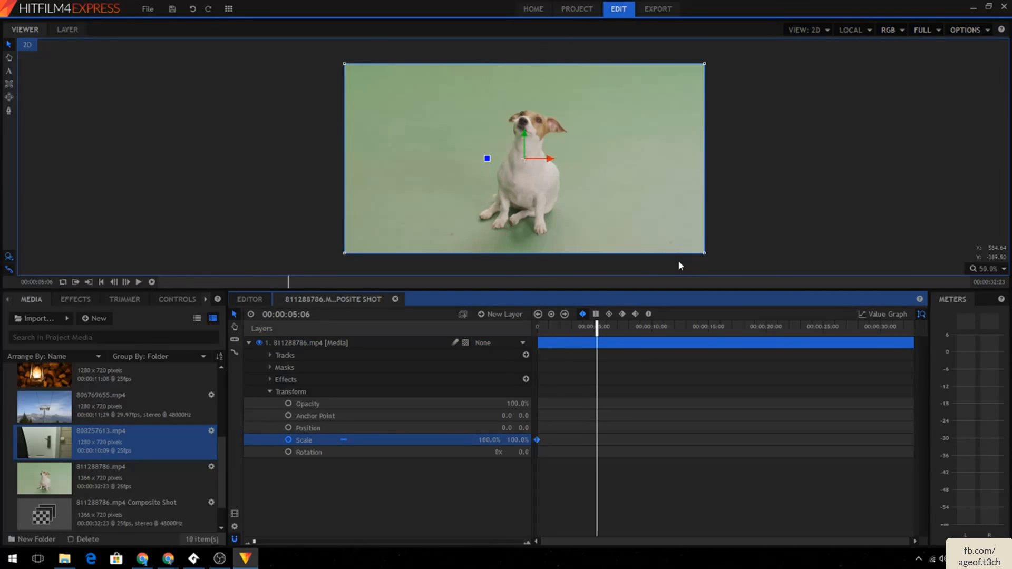
pyautogui.moveTo(707, 257); pyautogui.dragTo(604, 211)
pyautogui.moveTo(597, 328); pyautogui.dragTo(538, 328)
pyautogui.click(139, 282)
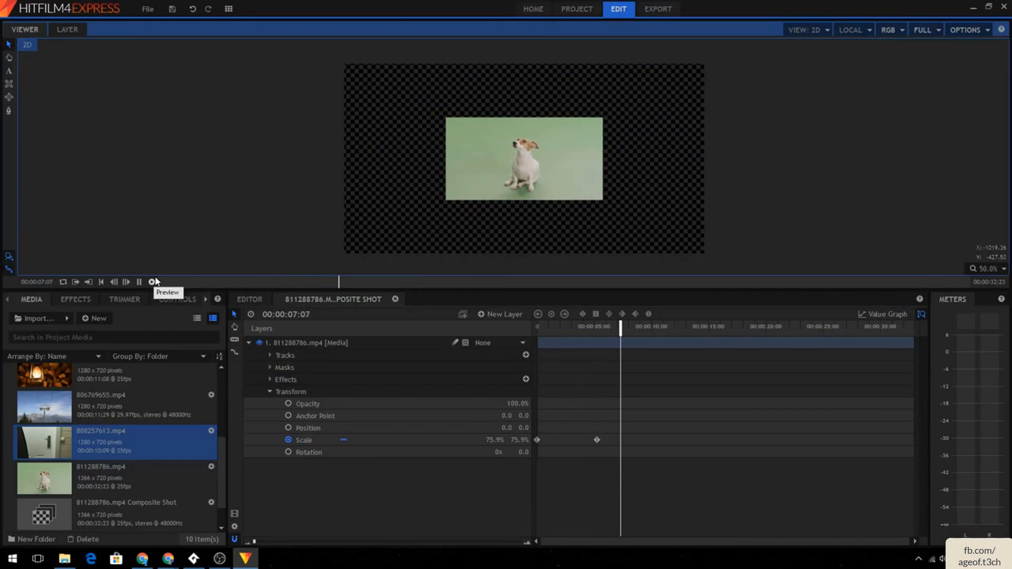
pyautogui.click(139, 282)
# - Place the 806769655.mp4 clip on Video 1 in the editor timeline, fit it to frame, and play it
pyautogui.click(246, 300)
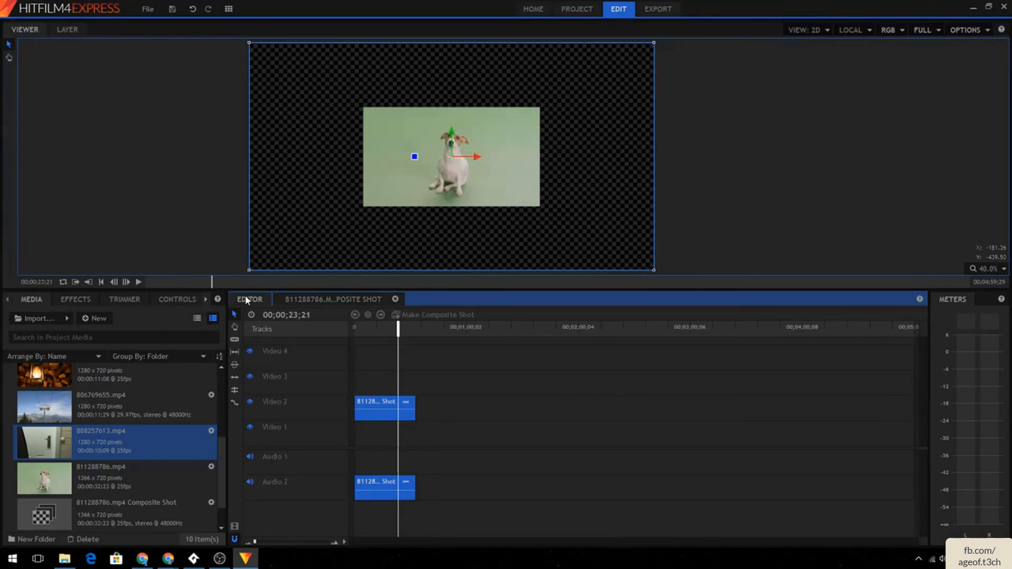
pyautogui.moveTo(128, 397); pyautogui.dragTo(359, 428)
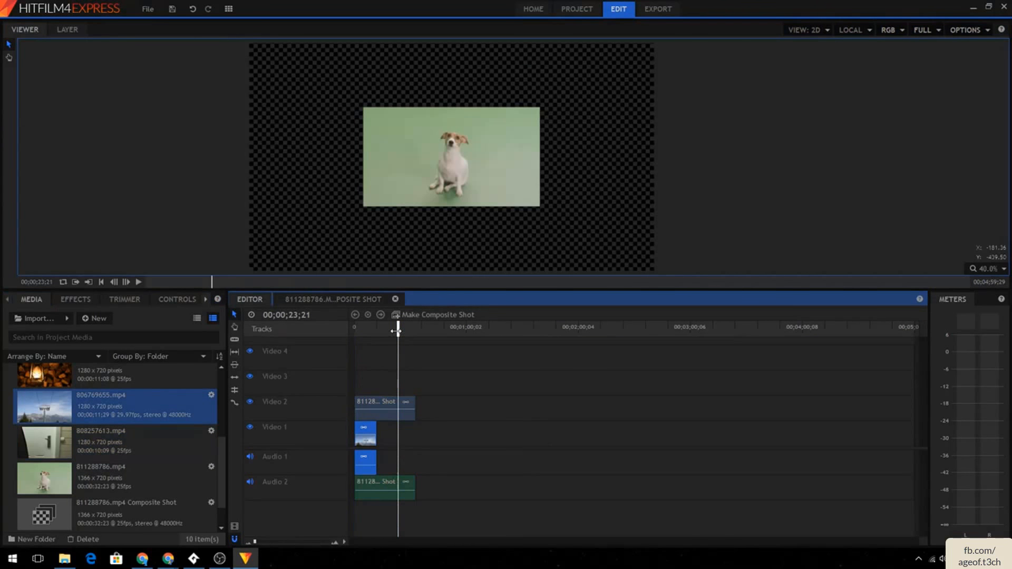
pyautogui.moveTo(396, 331); pyautogui.dragTo(352, 337)
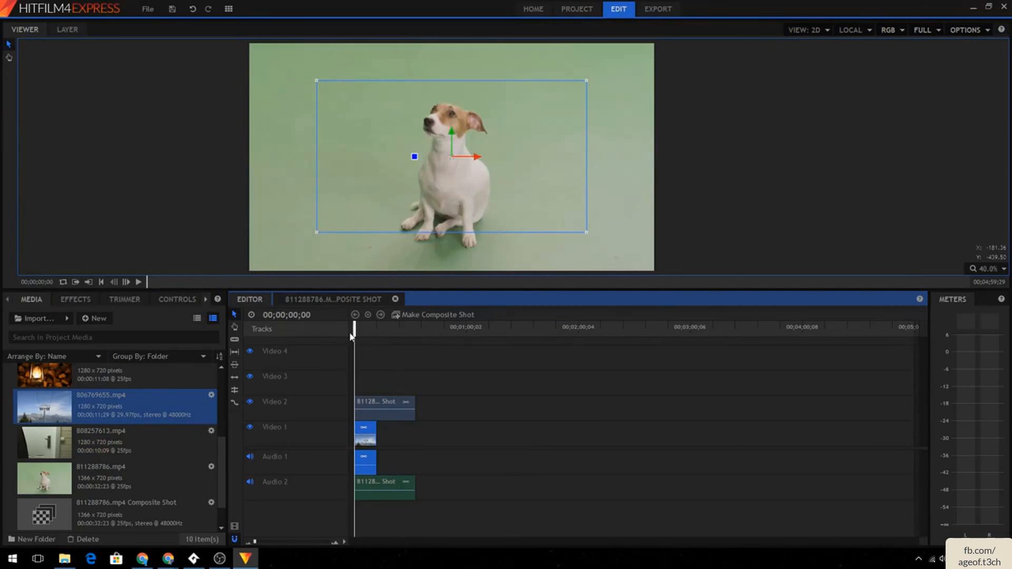
pyautogui.rightClick(368, 442)
pyautogui.moveTo(415, 283)
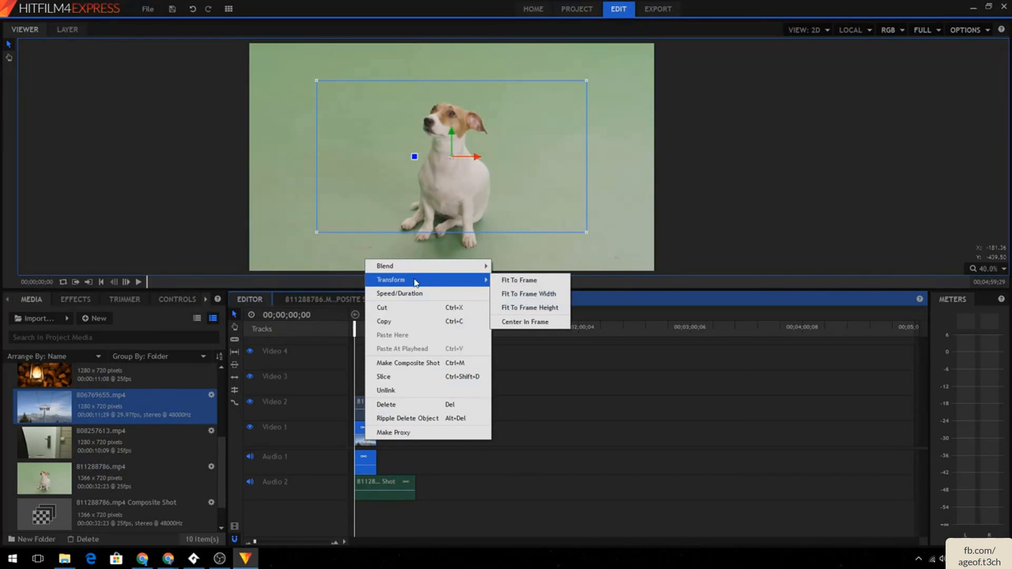
pyautogui.click(521, 280)
pyautogui.click(140, 282)
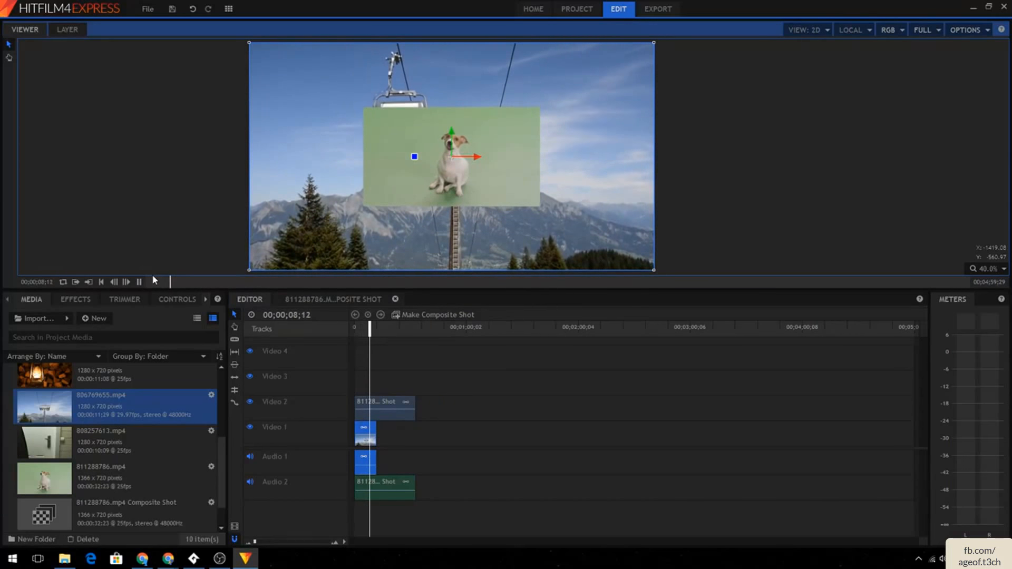
# - Delete both timeline clips and place the 811288786.mp4 Composite Shot on Video 1
pyautogui.press('space')
pyautogui.click(378, 403)
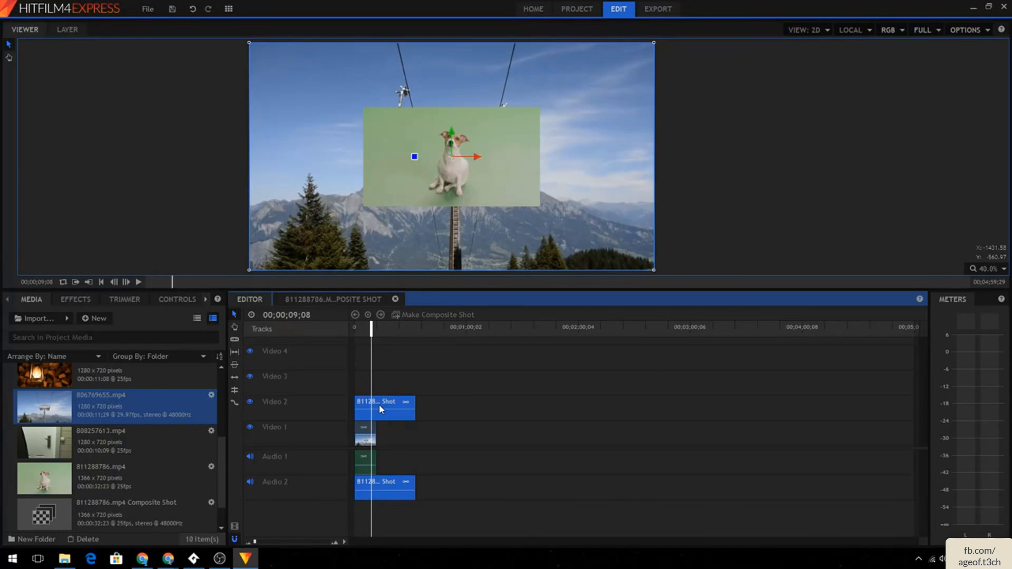
pyautogui.press('Delete')
pyautogui.click(367, 432)
pyautogui.press('Delete')
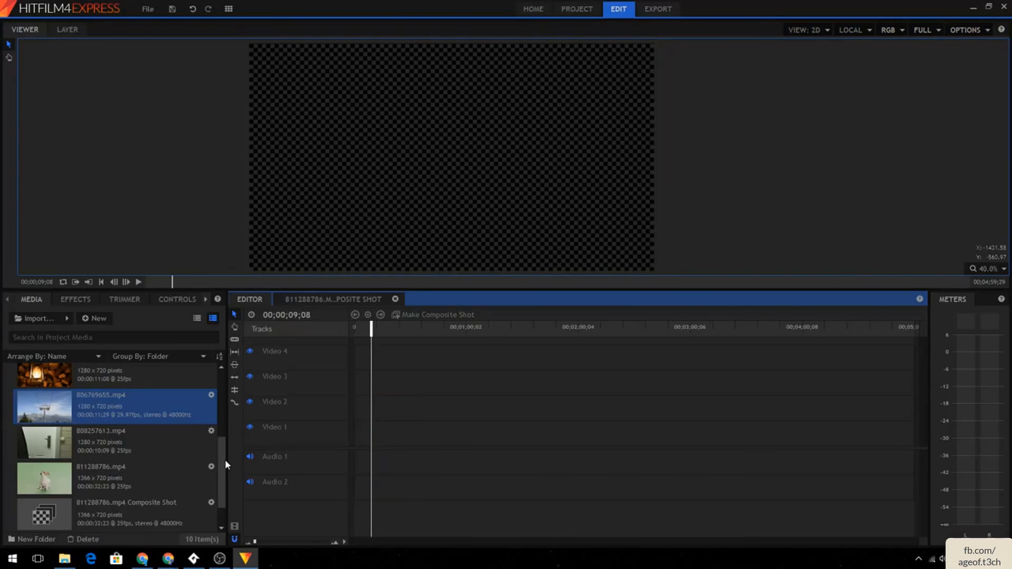
pyautogui.moveTo(131, 505); pyautogui.dragTo(420, 444)
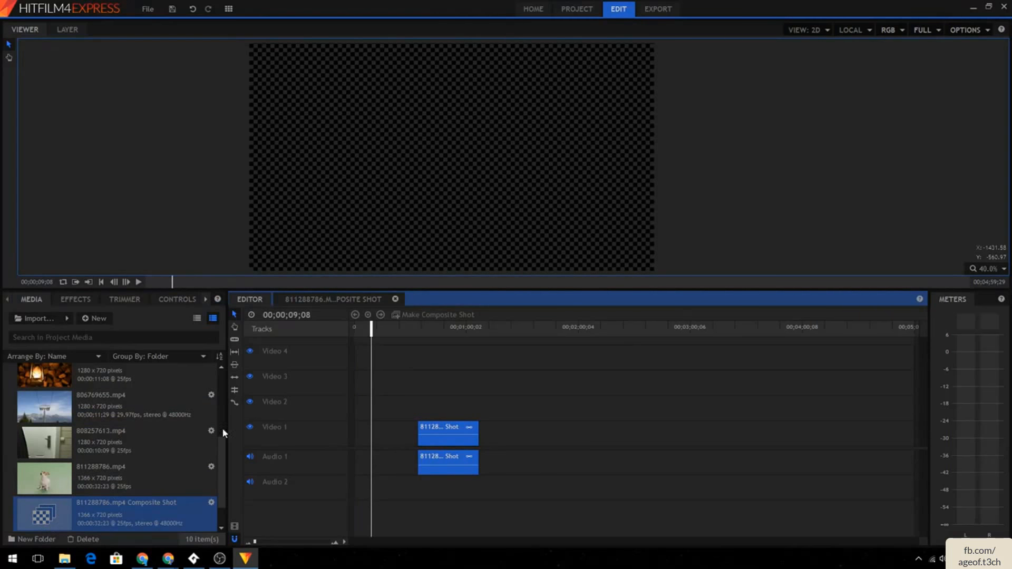
# - Place the 811288786.mp4 clip on Video 1 after the composite shot, scrub through it, and delete it again
pyautogui.click(411, 326)
pyautogui.moveTo(412, 327); pyautogui.dragTo(432, 327)
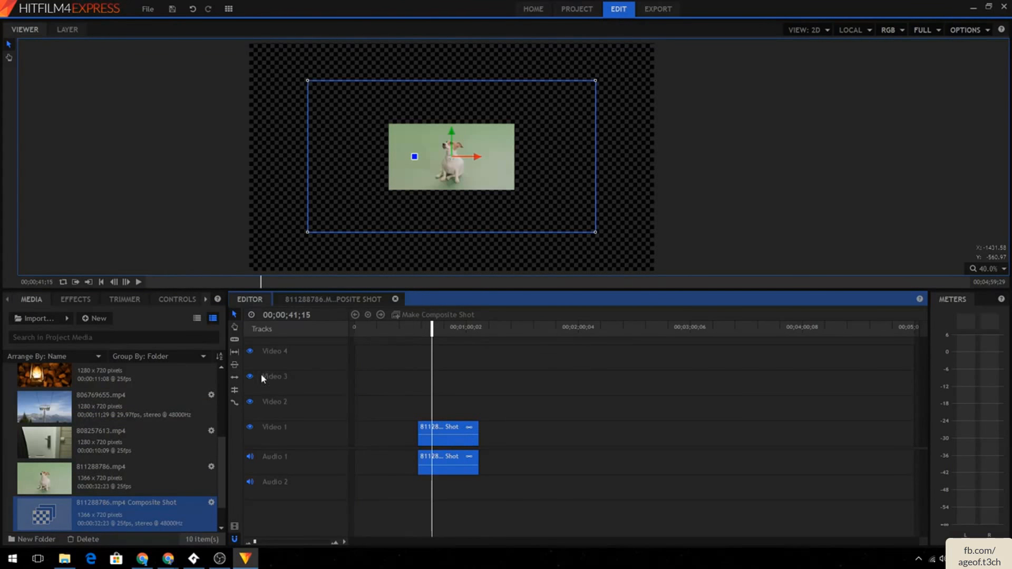
pyautogui.moveTo(78, 470); pyautogui.dragTo(525, 435)
pyautogui.click(517, 327)
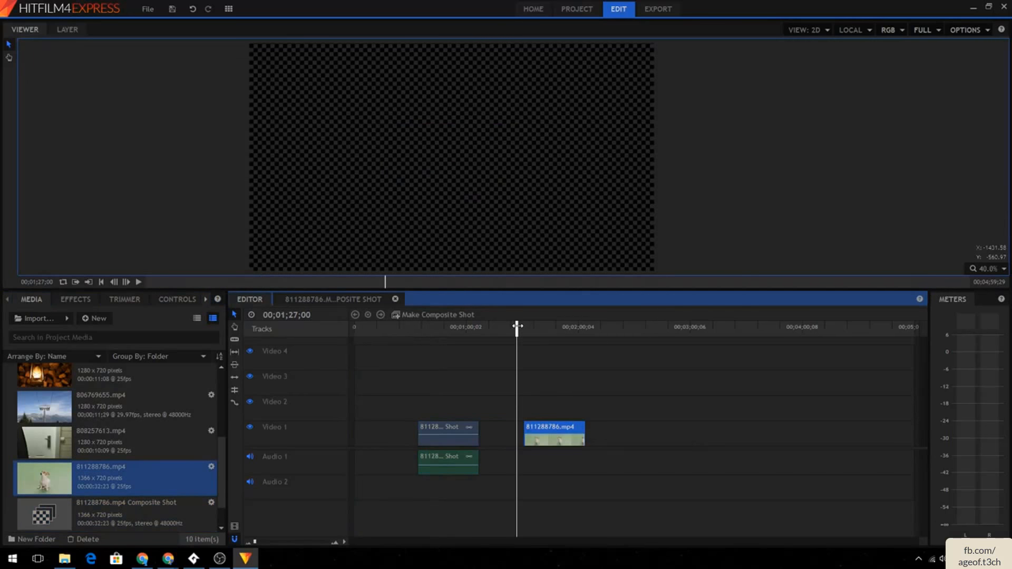
pyautogui.moveTo(517, 327); pyautogui.dragTo(444, 328)
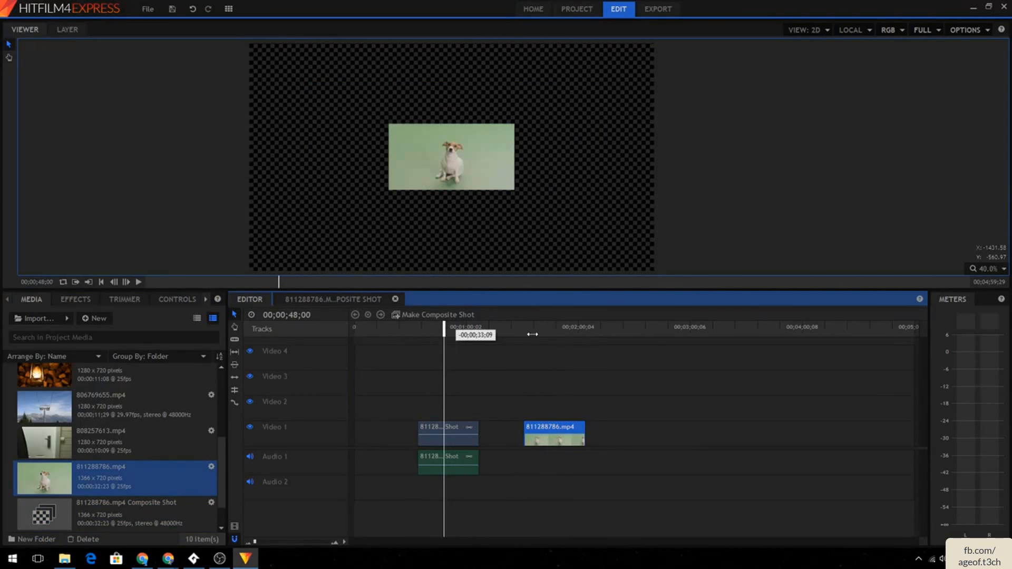
pyautogui.click(552, 328)
pyautogui.moveTo(553, 327)
pyautogui.mouseDown()
pyautogui.moveTo(433, 345)
pyautogui.moveTo(429, 338)
pyautogui.moveTo(559, 337)
pyautogui.mouseUp()
pyautogui.press('Delete')
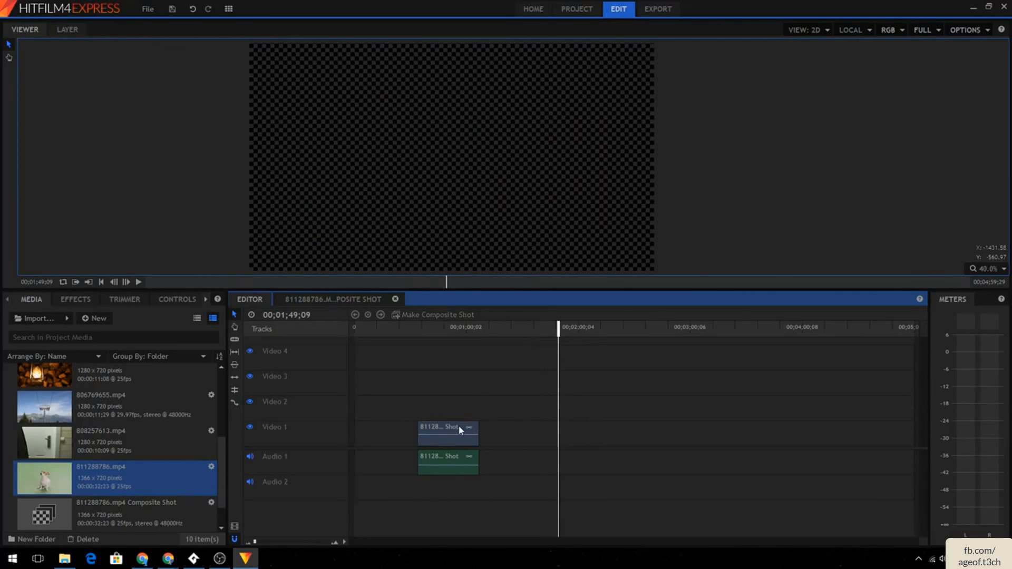
# - Delete the composite shot clip from Video 1 and return the playhead to the start
pyautogui.click(459, 425)
pyautogui.press('Delete')
pyautogui.moveTo(457, 328); pyautogui.dragTo(354, 329)
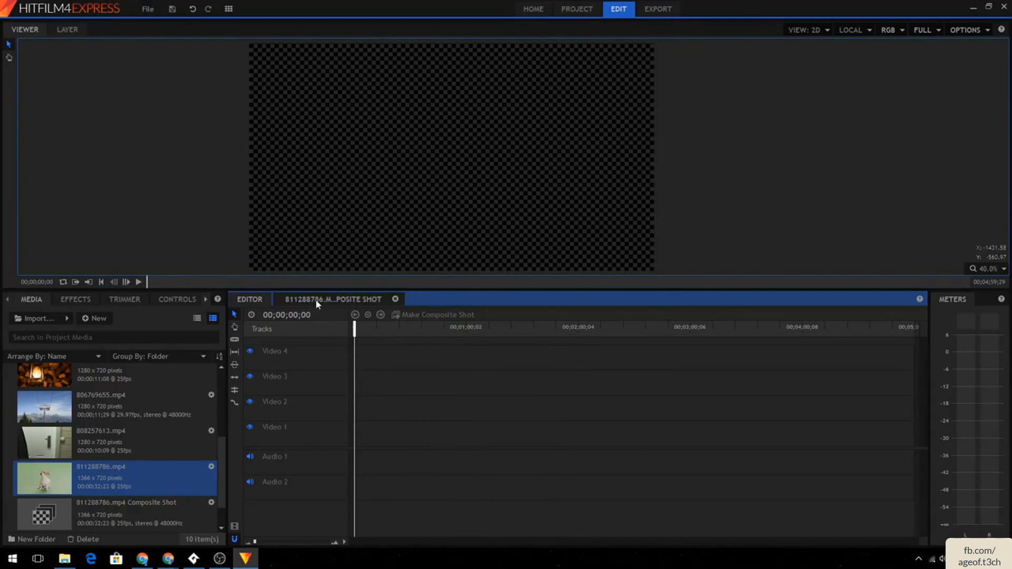
# - Place 811288786.mp4 at the start of Video 2 without changing the sequence settings, and fit it to frame
pyautogui.moveTo(223, 450); pyautogui.dragTo(233, 349)
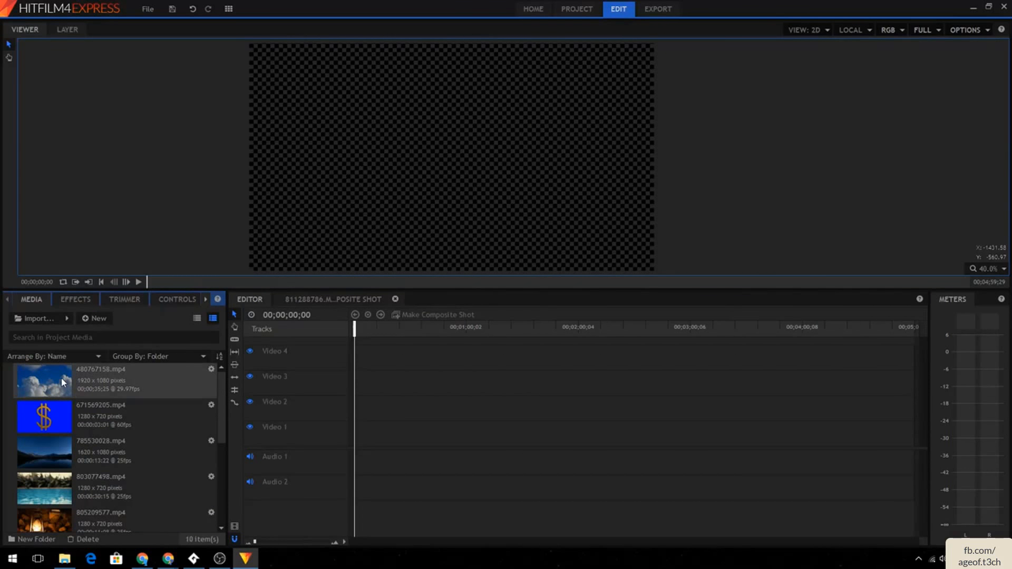
pyautogui.scroll(-5, 166, 415)
pyautogui.click(111, 434)
pyautogui.moveTo(111, 431); pyautogui.dragTo(356, 420)
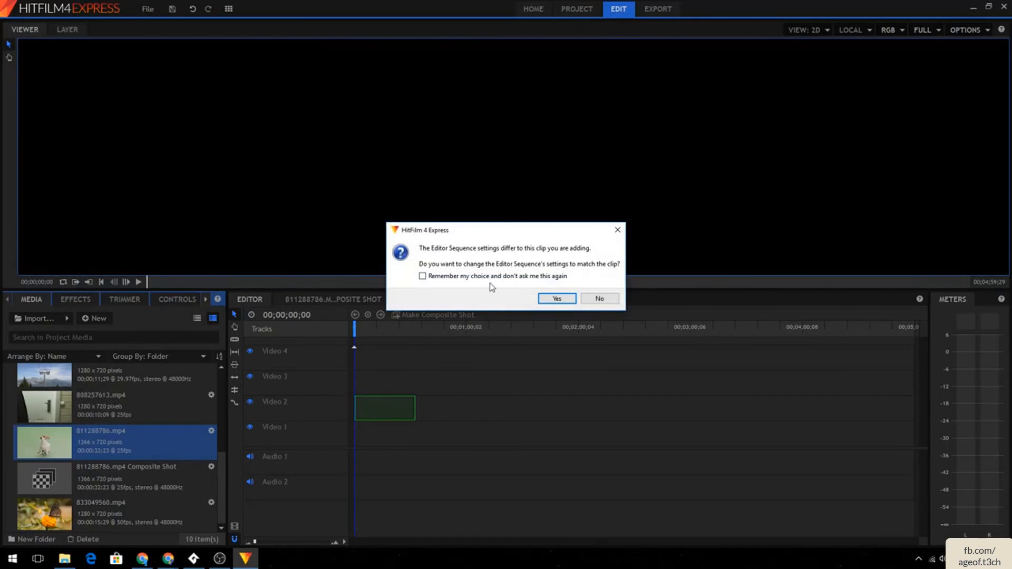
pyautogui.click(599, 298)
pyautogui.rightClick(396, 408)
pyautogui.moveTo(459, 258)
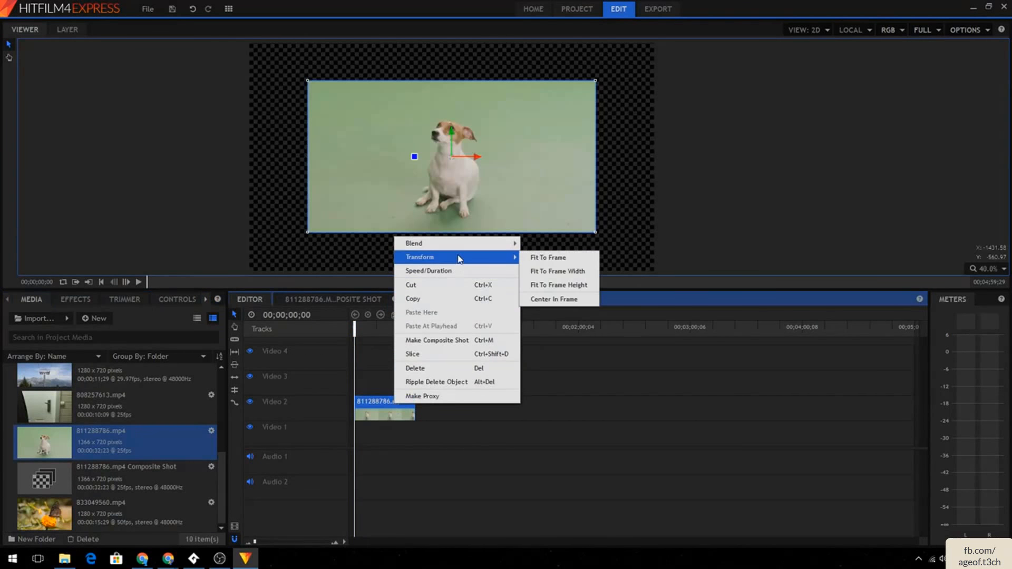
pyautogui.click(553, 258)
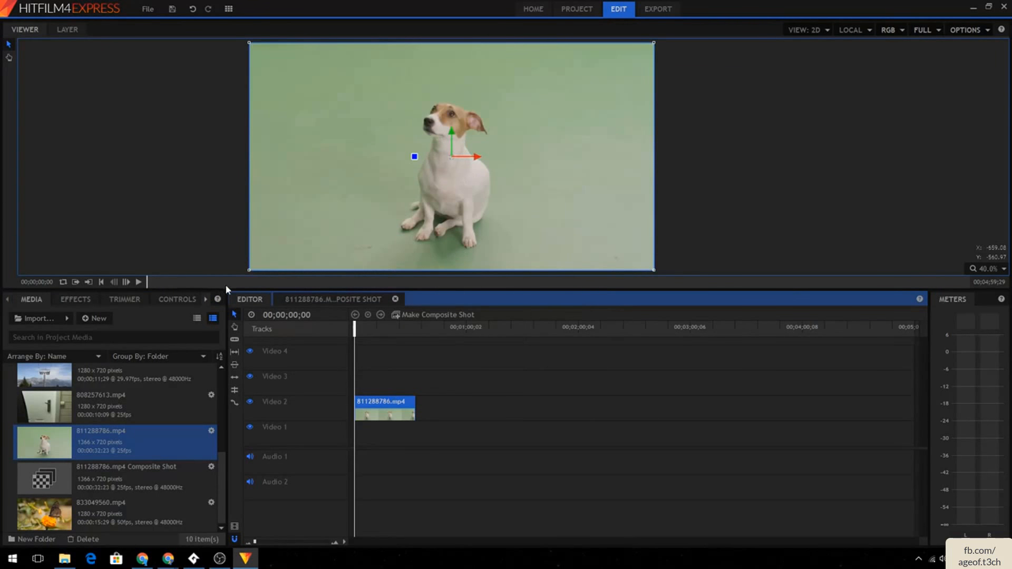
# - Close the old composite shot tab and turn the Video 2 clip into a composite shot named Green Screen Dog
pyautogui.click(395, 299)
pyautogui.click(87, 298)
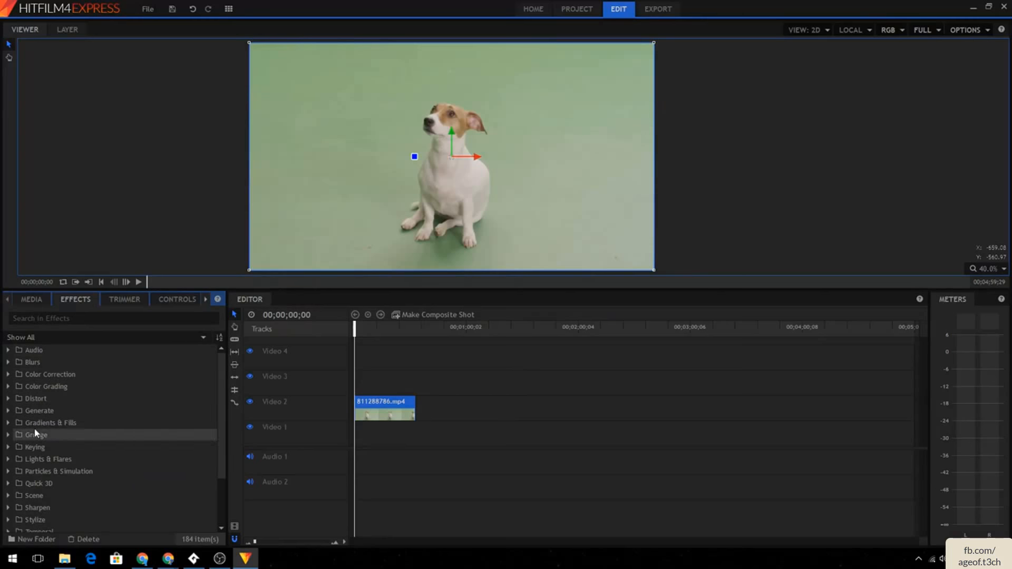
pyautogui.click(38, 299)
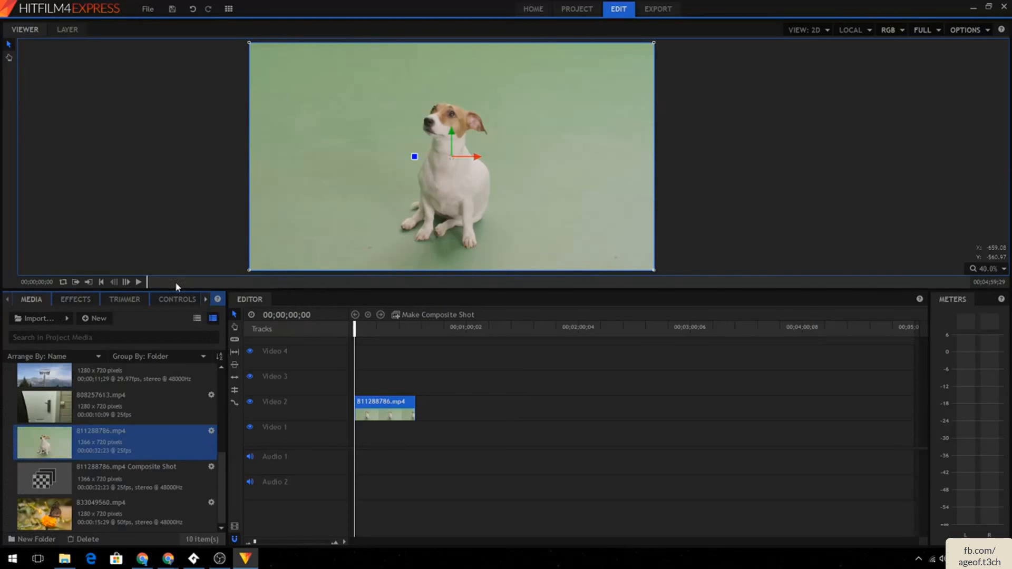
pyautogui.click(380, 410)
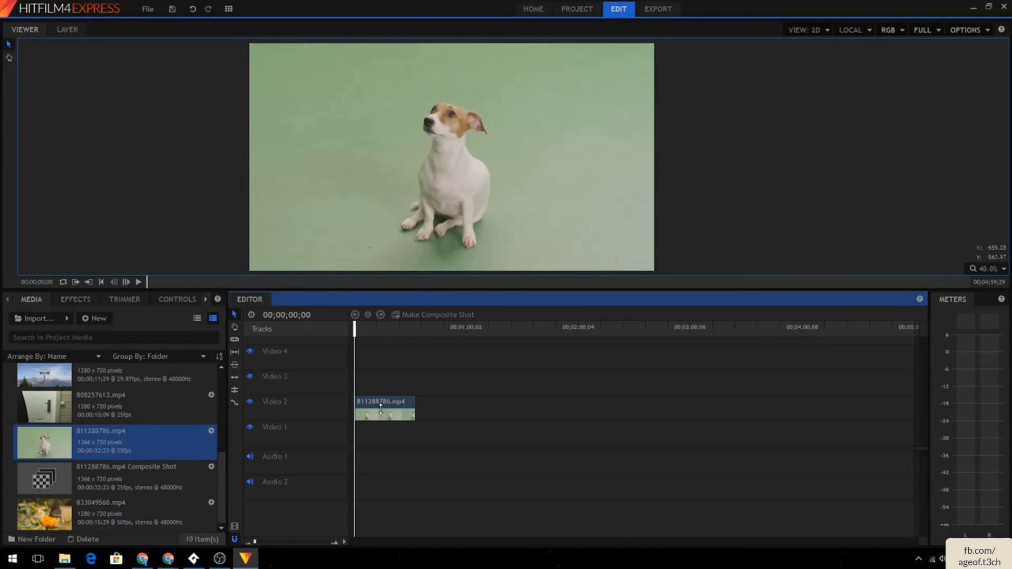
pyautogui.click(378, 414)
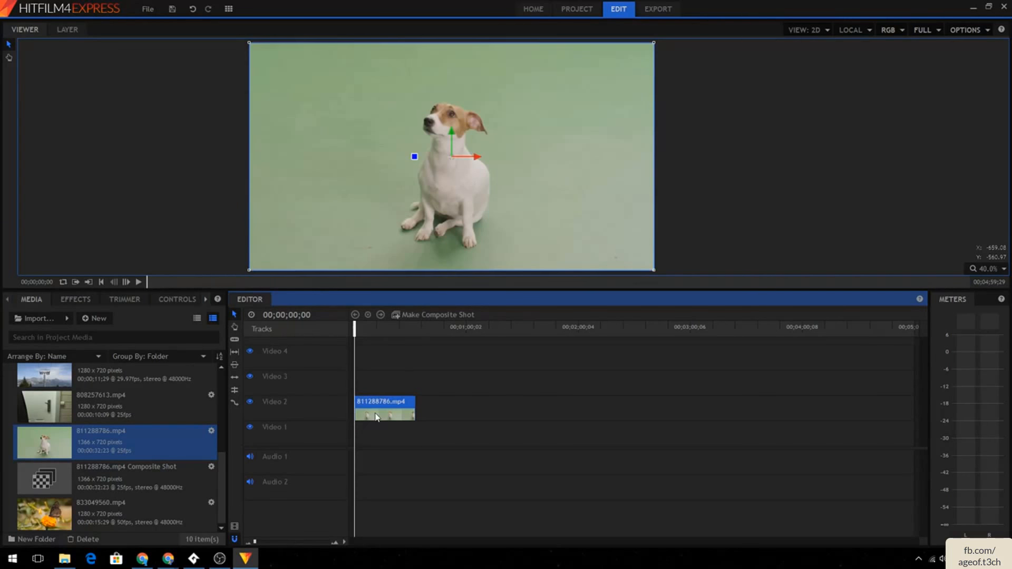
pyautogui.click(422, 315)
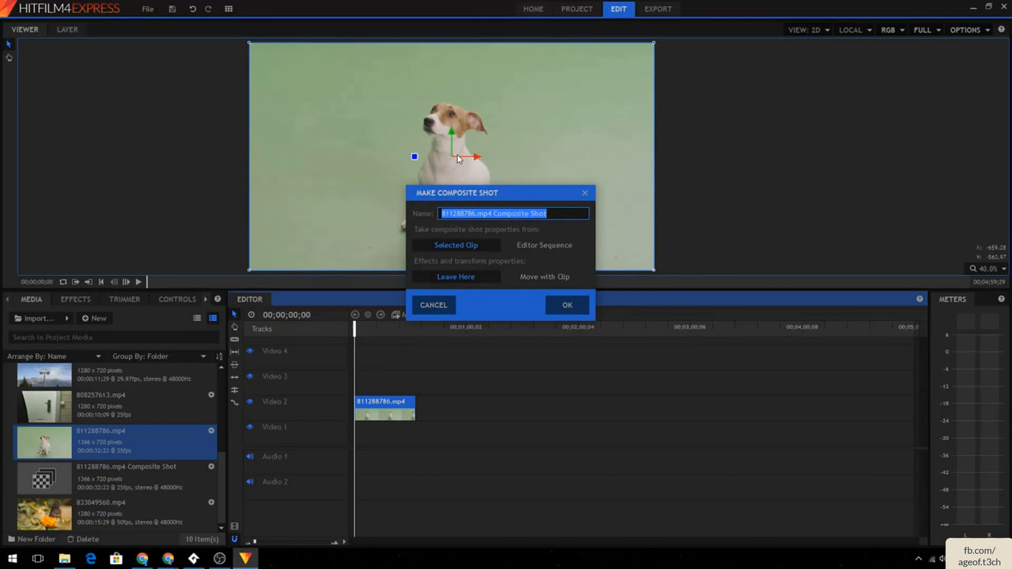
pyautogui.write('Green S')
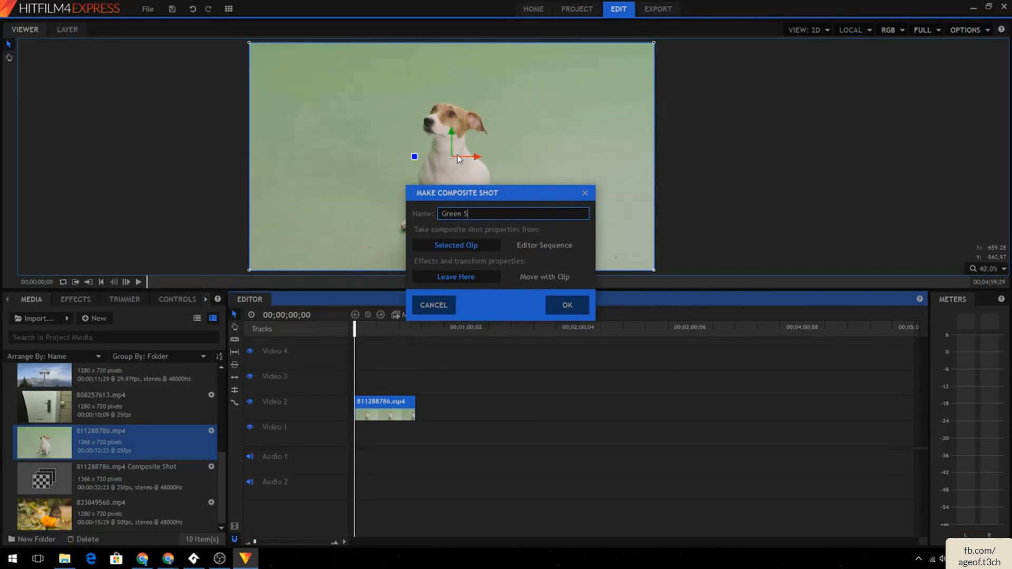
pyautogui.write('creen Dog')
pyautogui.press('Return')
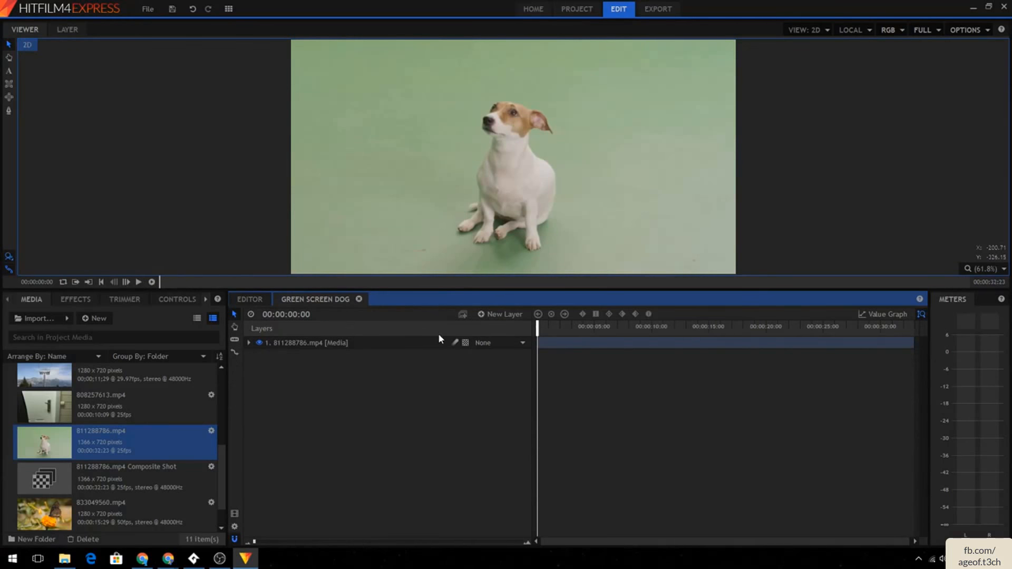
# - Apply the Hue & RGB Key effect from the Keying folder to the dog layer in the composite shot
pyautogui.click(75, 299)
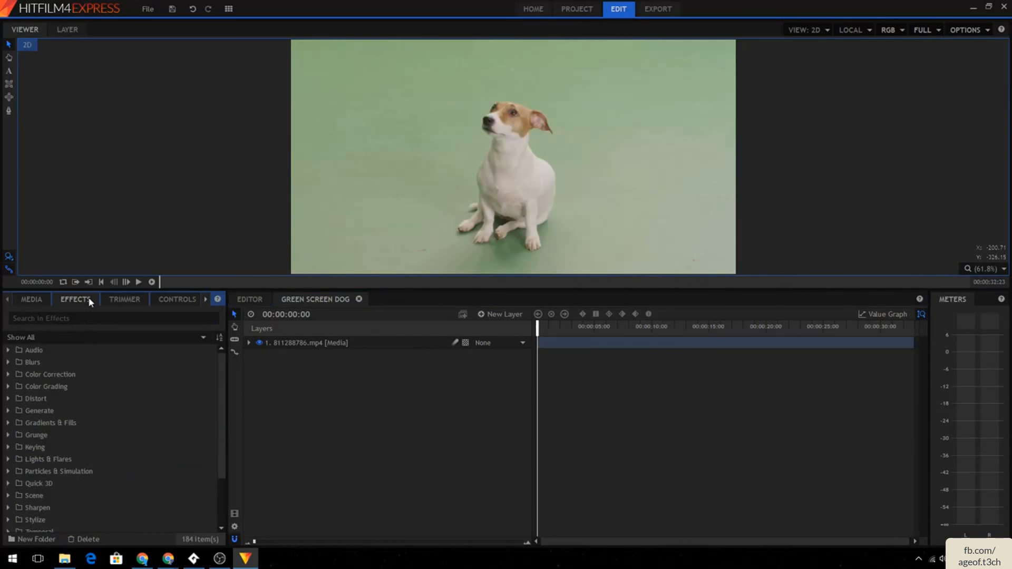
pyautogui.scroll(-3, 177, 396)
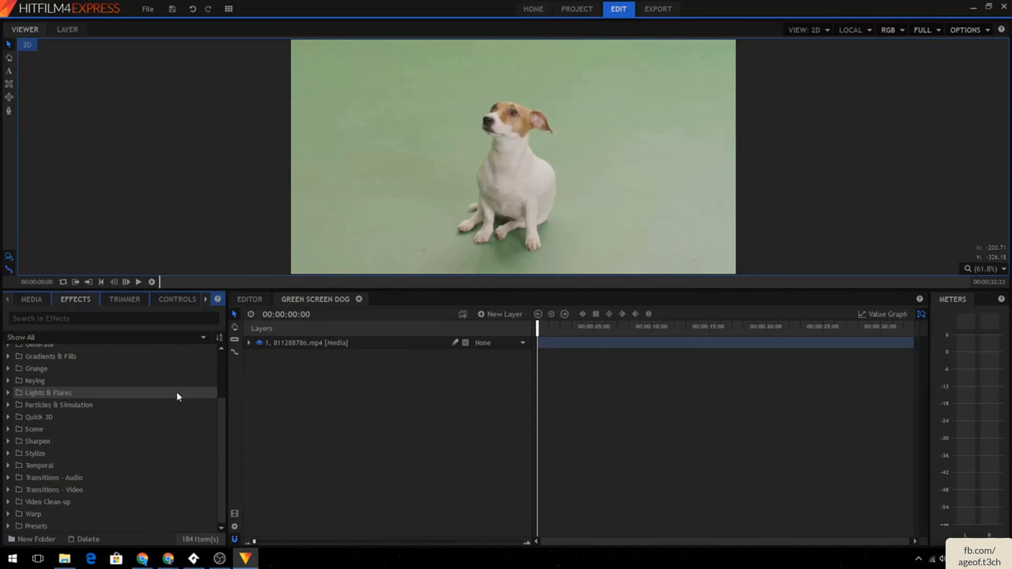
pyautogui.scroll(3, 175, 391)
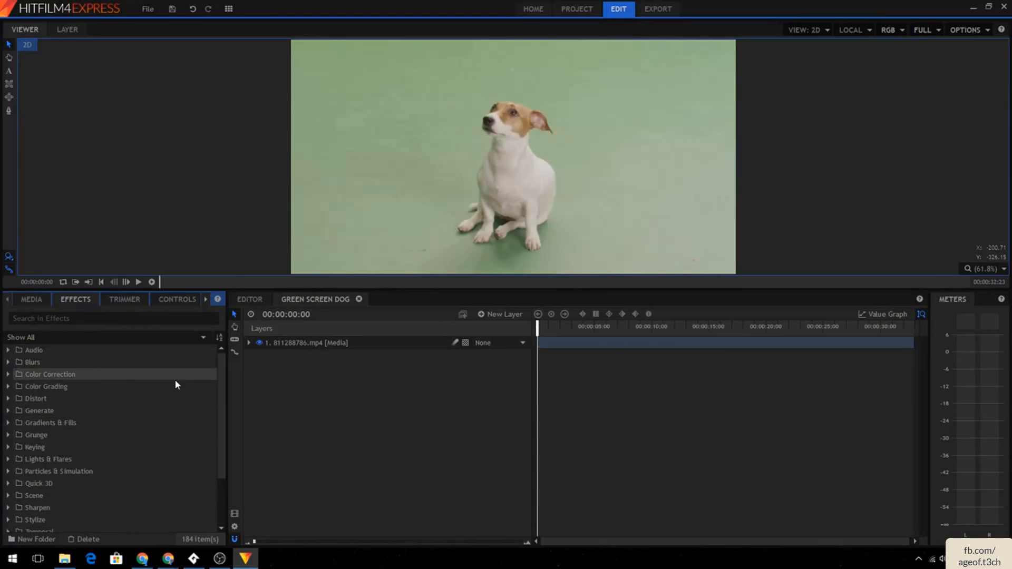
pyautogui.click(8, 447)
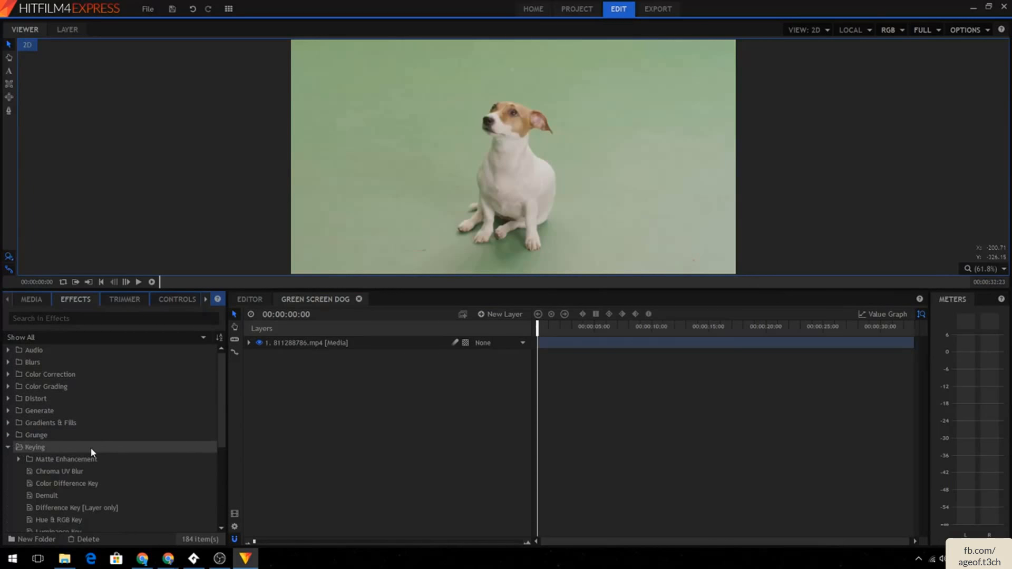
pyautogui.scroll(-3, 93, 448)
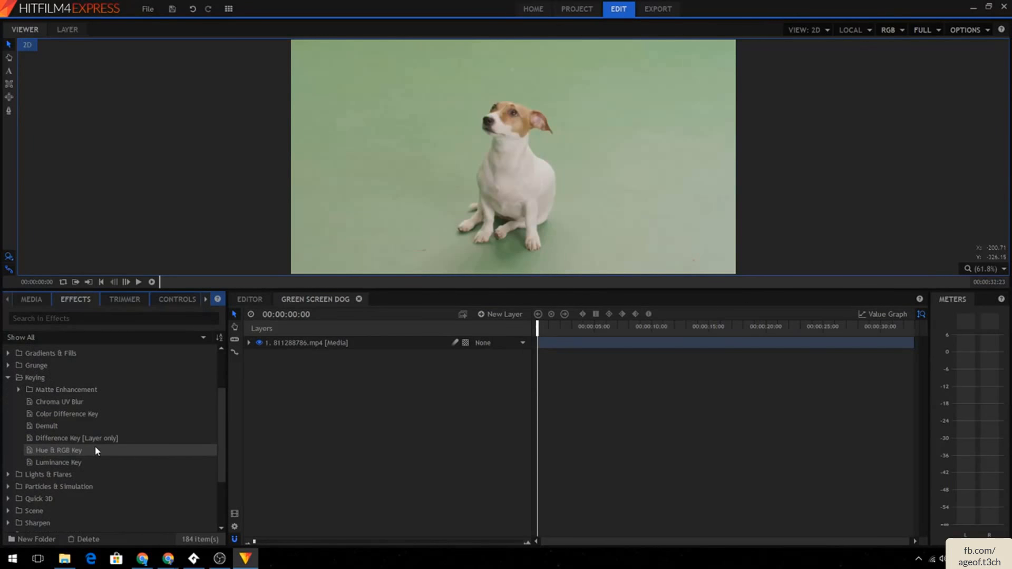
pyautogui.moveTo(94, 446); pyautogui.dragTo(346, 348)
# - Apply Hue & RGB Key to the Green Screen Dog editor clip, then expand the effect's properties inside the composite shot
pyautogui.click(250, 298)
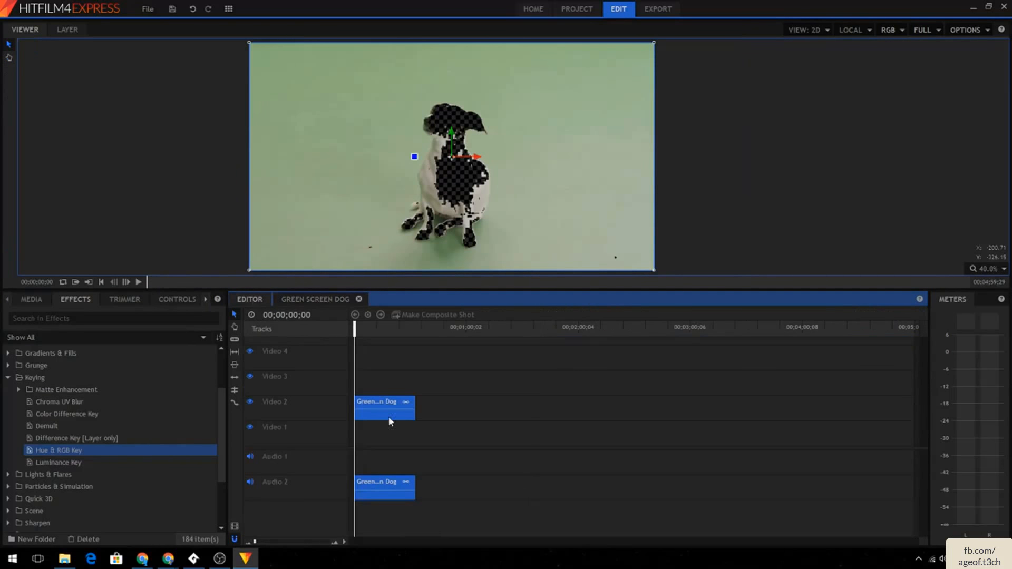
pyautogui.moveTo(127, 450)
pyautogui.mouseDown()
pyautogui.moveTo(406, 409)
pyautogui.moveTo(141, 455)
pyautogui.mouseUp()
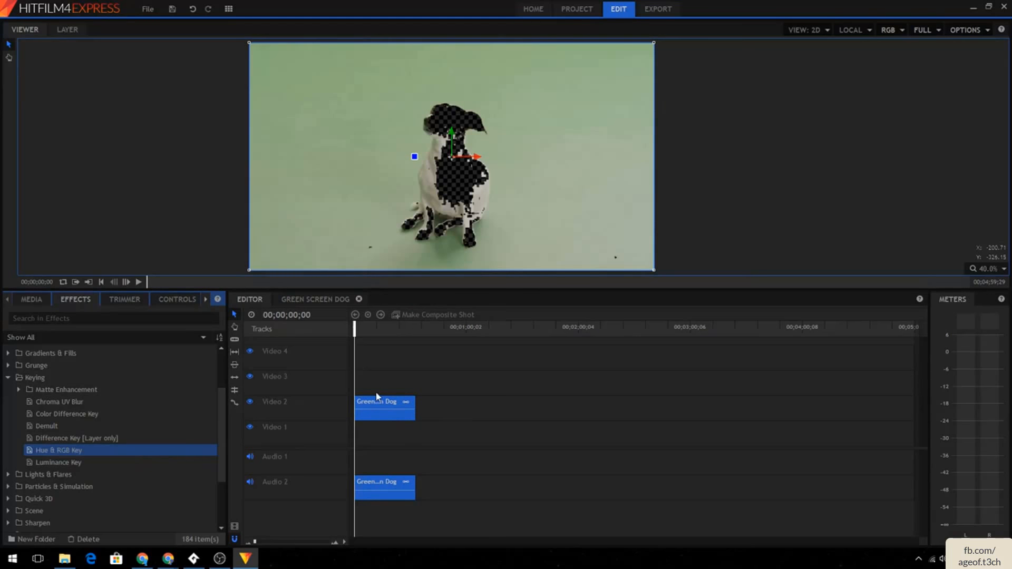
pyautogui.moveTo(94, 453); pyautogui.dragTo(391, 417)
pyautogui.click(291, 299)
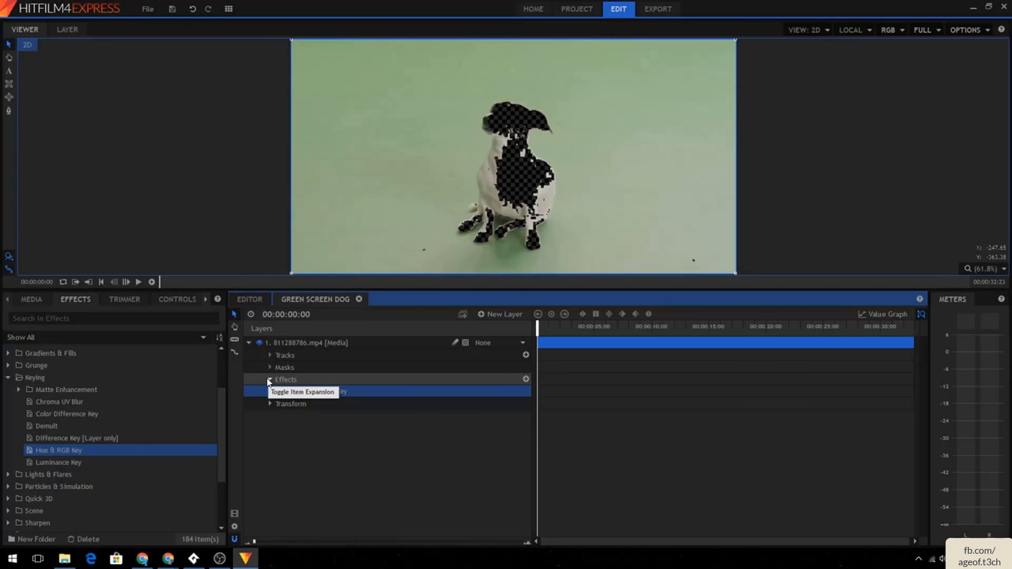
pyautogui.click(281, 391)
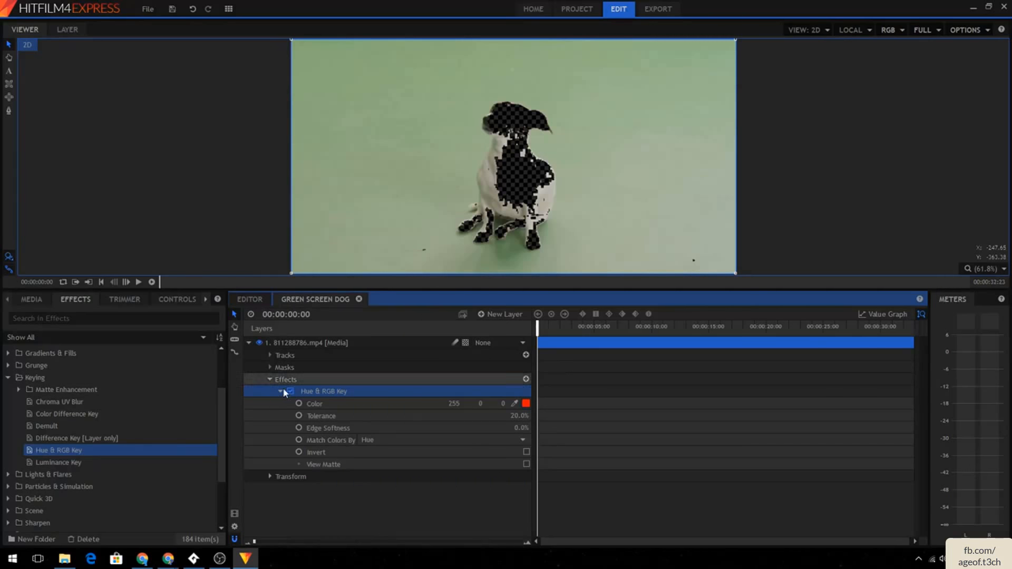
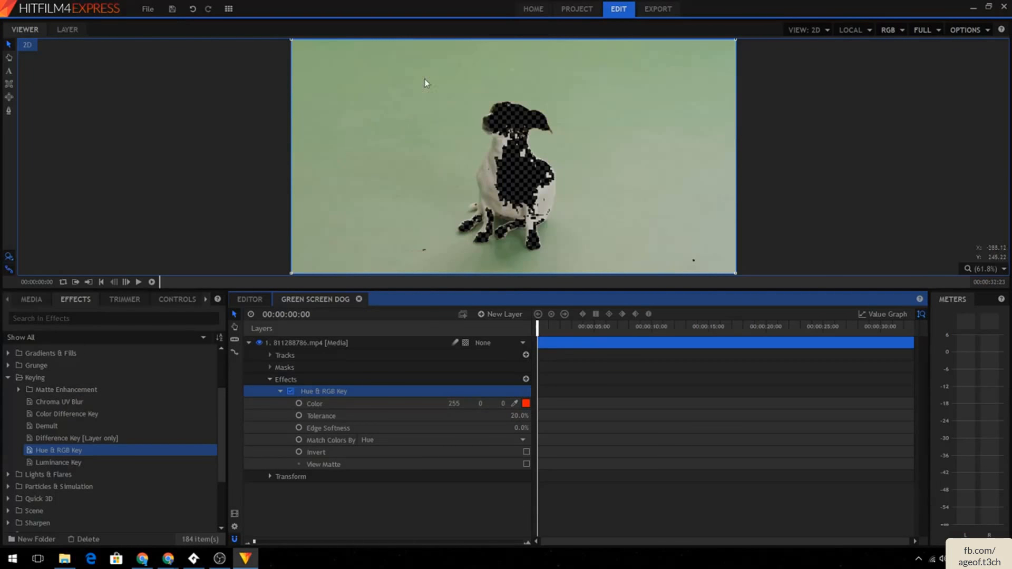
# - Set the Hue & RGB Key color to a basic green from the color picker, then undo it
pyautogui.click(526, 405)
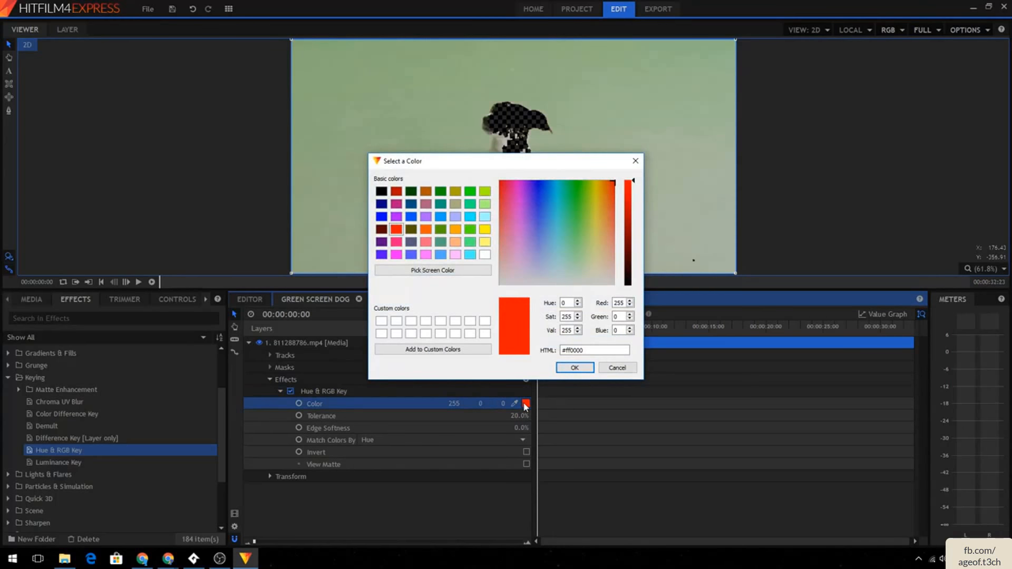
pyautogui.click(586, 208)
pyautogui.click(580, 194)
pyautogui.click(584, 369)
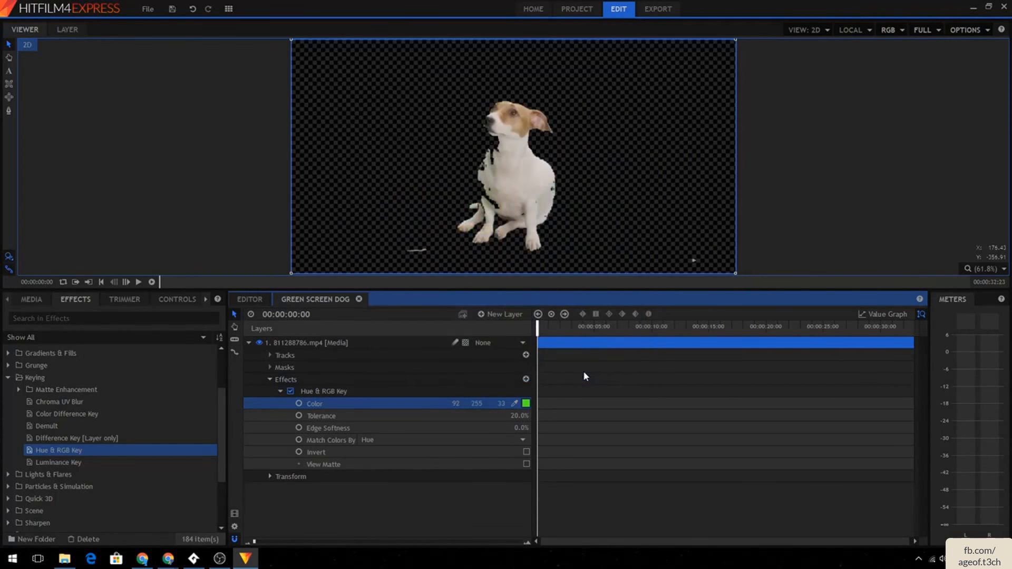
pyautogui.hotkey('ctrl', 'z')
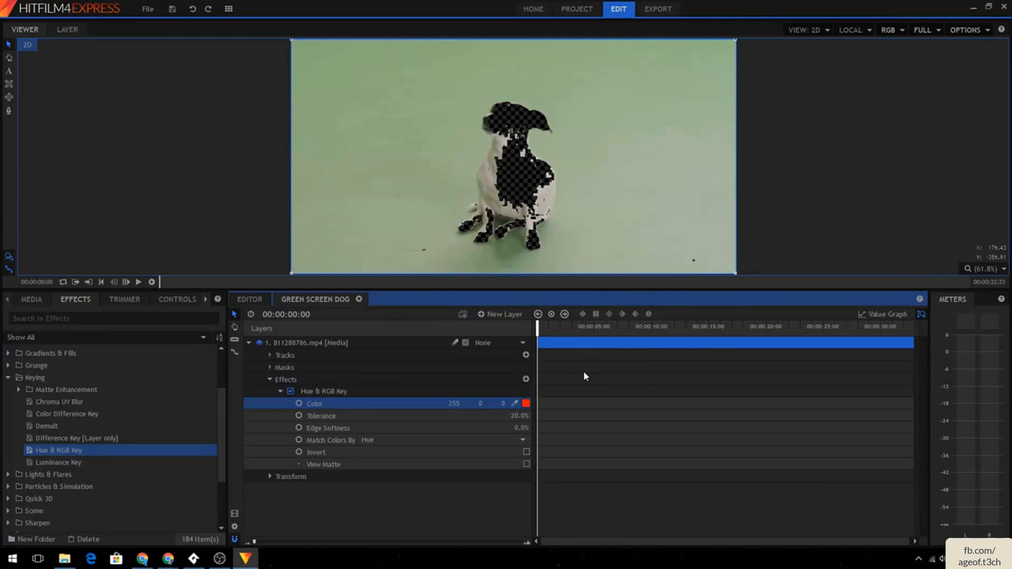
# - Sample the key color from the green background in the viewer with the color eyedropper
pyautogui.click(515, 404)
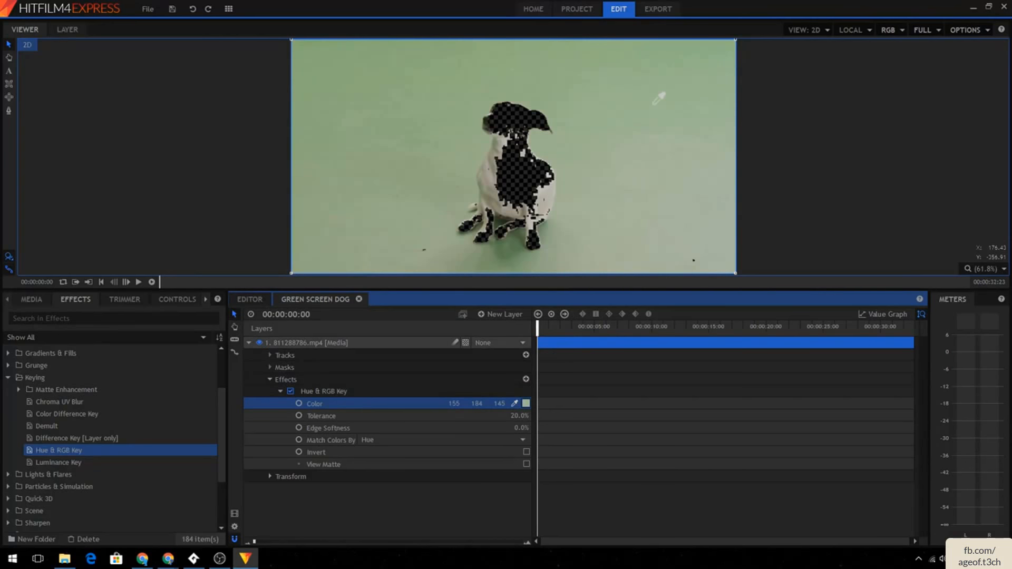
pyautogui.click(168, 205)
pyautogui.click(560, 304)
pyautogui.click(520, 32)
pyautogui.click(535, 402)
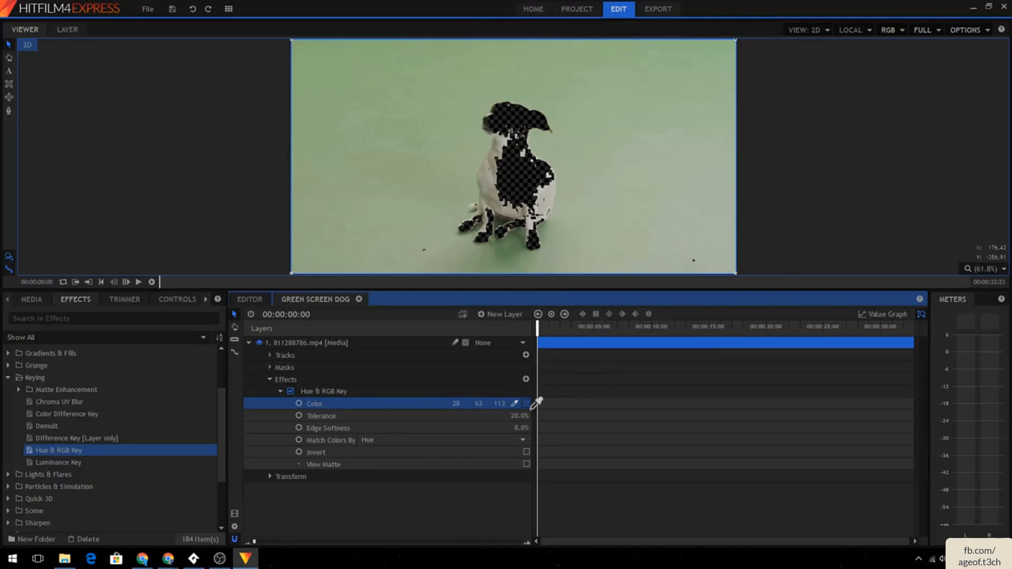
pyautogui.click(585, 346)
pyautogui.click(618, 202)
pyautogui.click(609, 139)
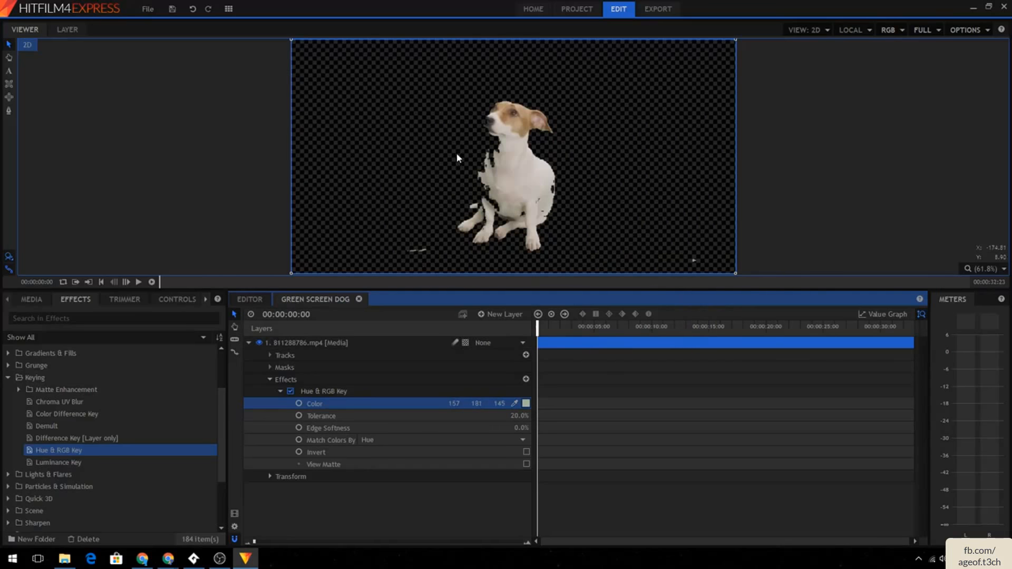
# - Set the key's Tolerance to 12% and its Edge Softness to 11%
pyautogui.click(520, 416)
pyautogui.write('0')
pyautogui.press('Return')
pyautogui.click(527, 416)
pyautogui.write('10')
pyautogui.press('Return')
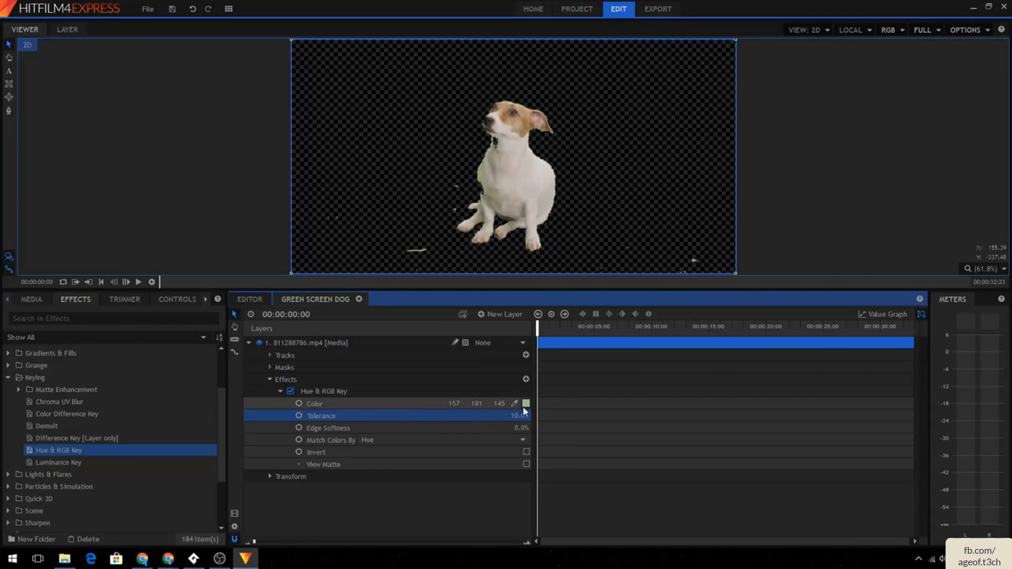
pyautogui.moveTo(524, 415); pyautogui.dragTo(518, 416)
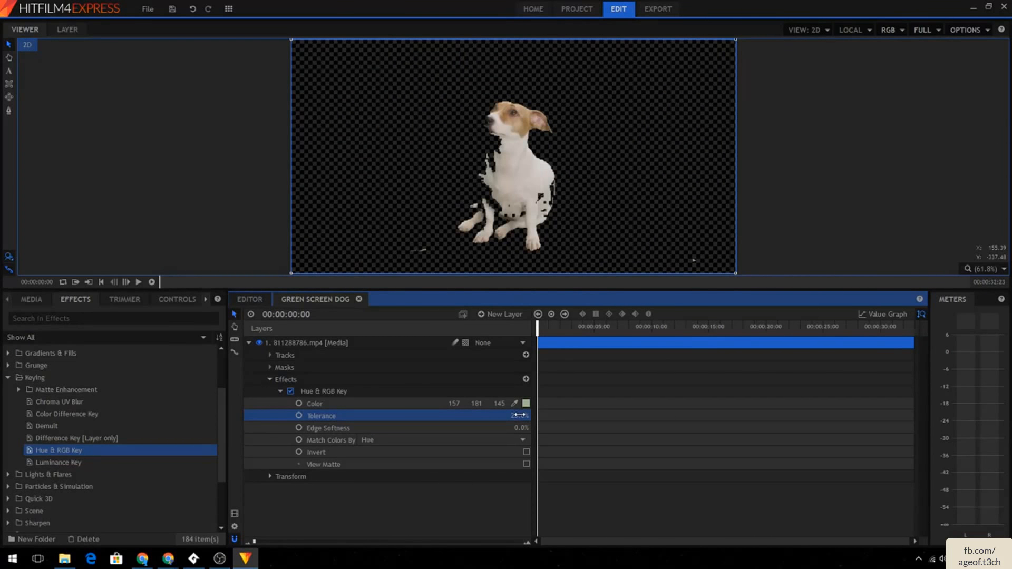
pyautogui.moveTo(518, 415)
pyautogui.mouseDown()
pyautogui.moveTo(494, 415)
pyautogui.moveTo(519, 415)
pyautogui.mouseUp()
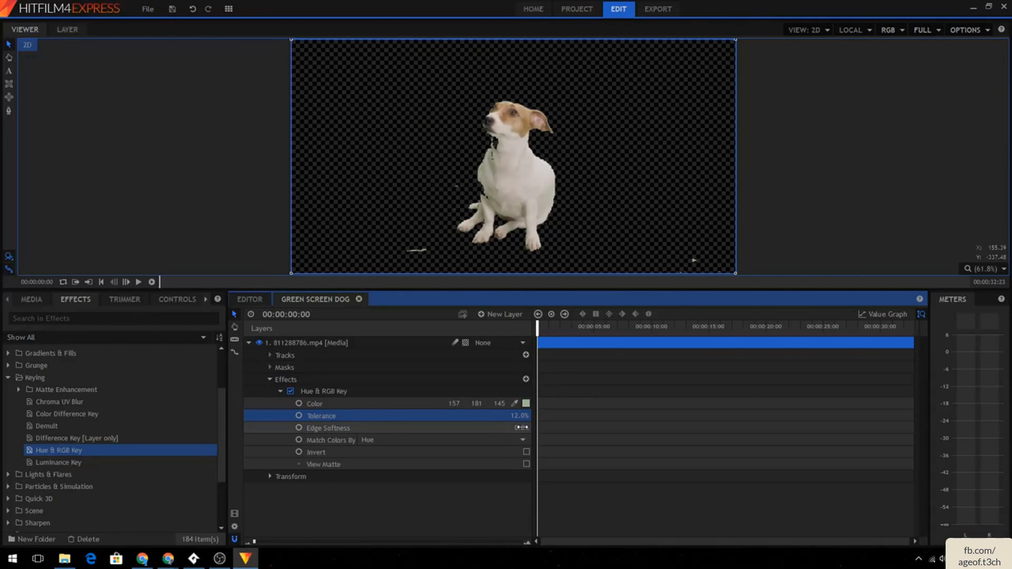
pyautogui.moveTo(522, 427)
pyautogui.mouseDown()
pyautogui.moveTo(539, 428)
pyautogui.moveTo(523, 427)
pyautogui.moveTo(526, 419)
pyautogui.mouseUp()
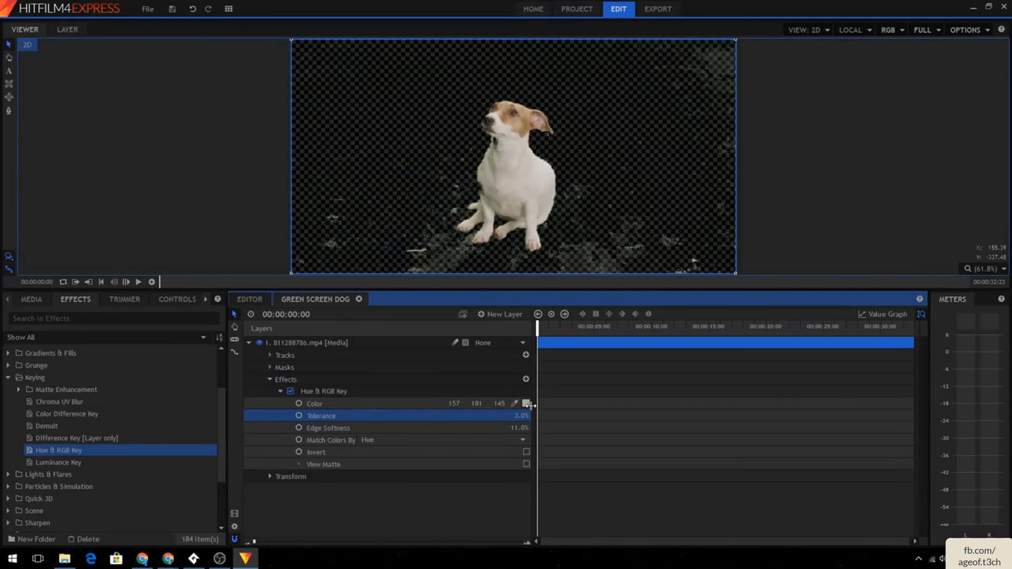
# - Resample the key color from the green background with the eyedropper and set Tolerance to 10%
pyautogui.click(514, 403)
pyautogui.moveTo(690, 97)
pyautogui.mouseDown()
pyautogui.moveTo(716, 59)
pyautogui.moveTo(689, 108)
pyautogui.mouseUp()
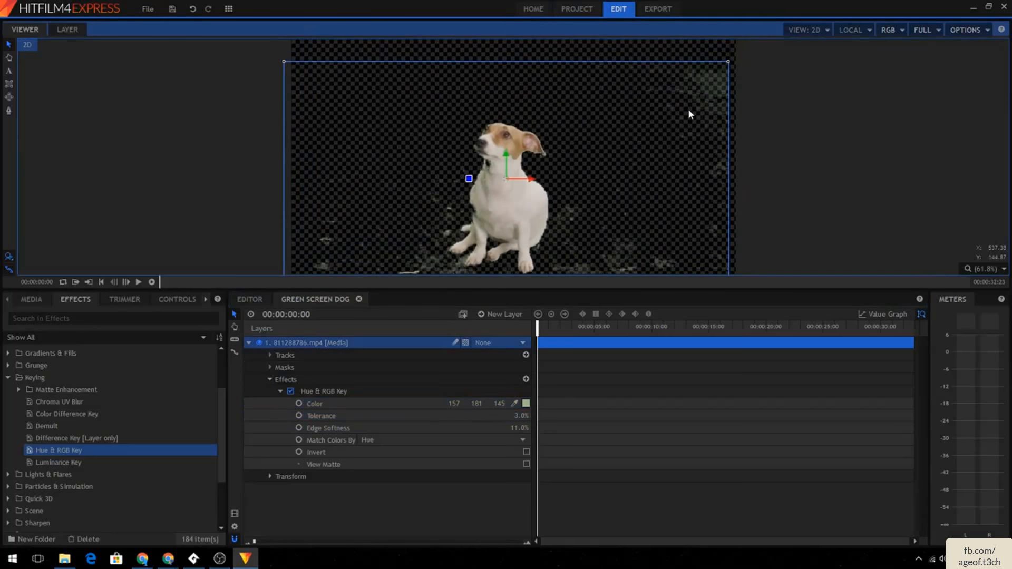
pyautogui.hotkey('ctrl', 'z')
pyautogui.moveTo(515, 404); pyautogui.dragTo(718, 245)
pyautogui.click(515, 404)
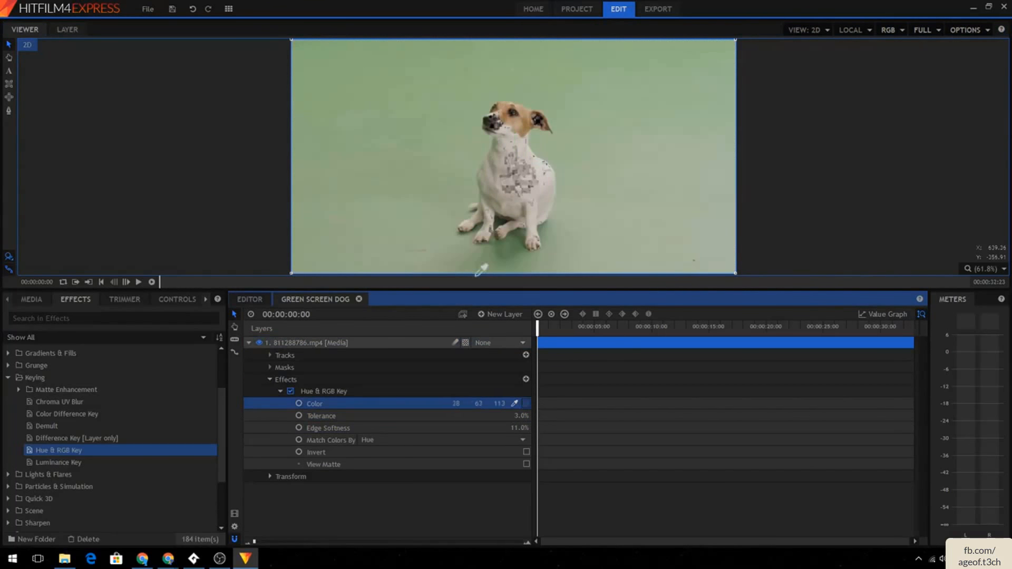
pyautogui.click(414, 173)
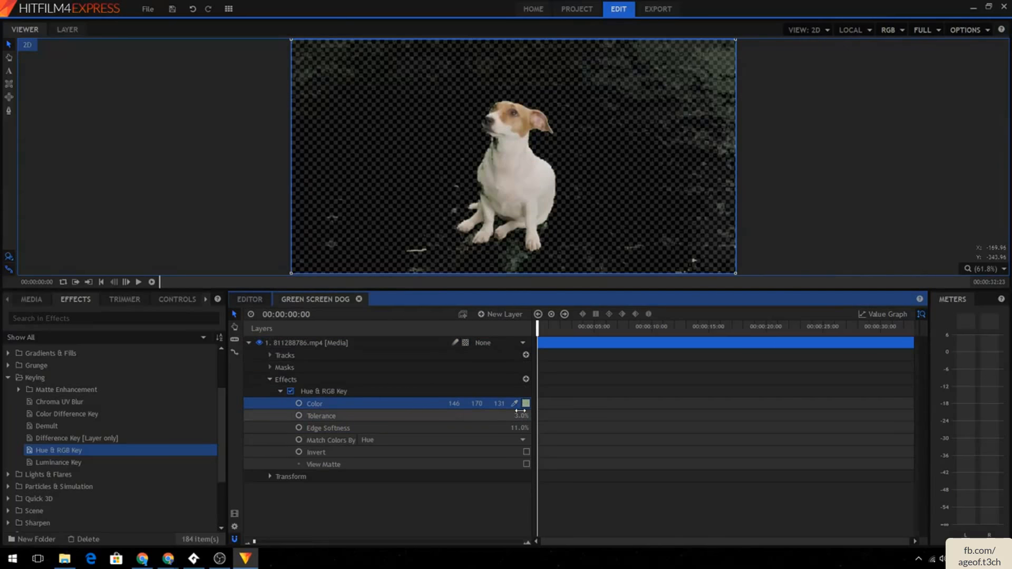
pyautogui.moveTo(519, 414); pyautogui.dragTo(534, 414)
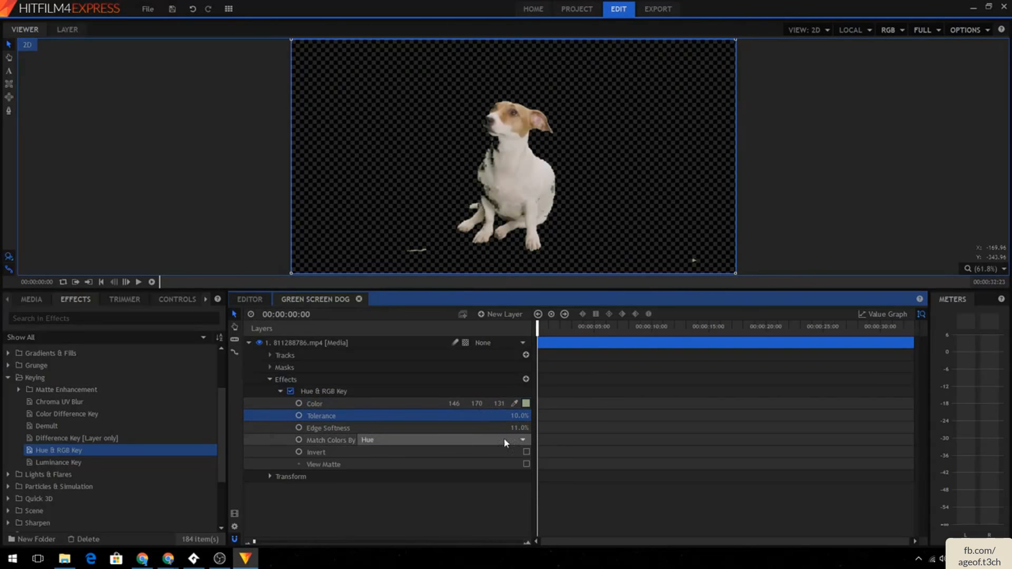
# - Toggle the key's Invert option on and back off
pyautogui.click(526, 452)
pyautogui.click(526, 453)
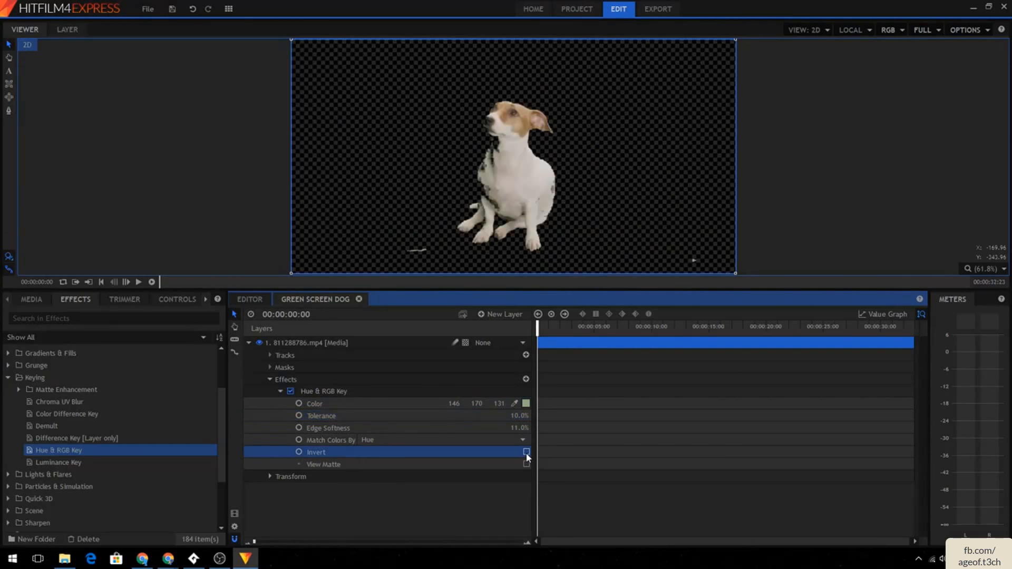
pyautogui.click(526, 453)
pyautogui.click(526, 453)
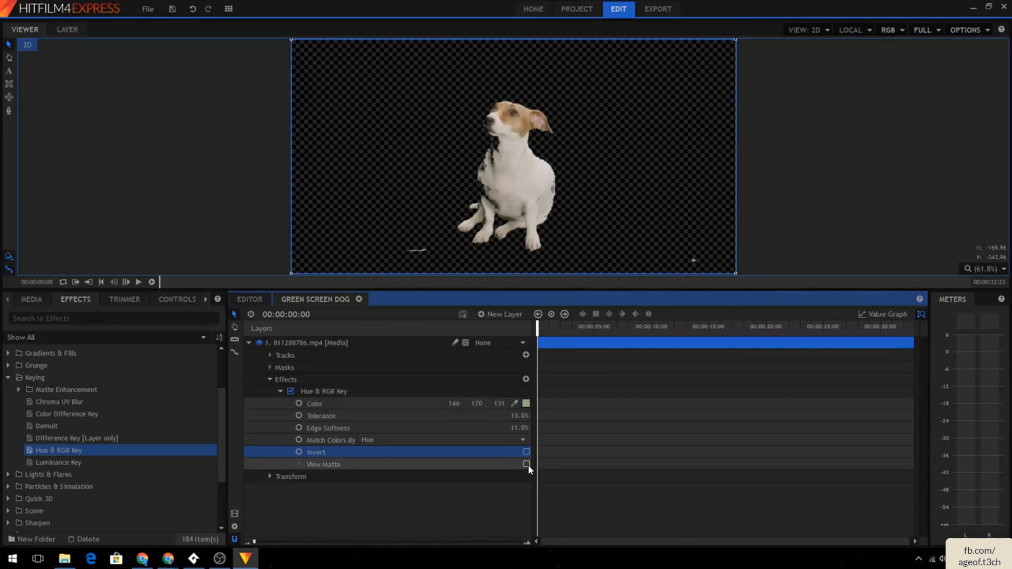
# - Turn on View Matte to check the matte during playback, then switch View Matte off
pyautogui.click(527, 464)
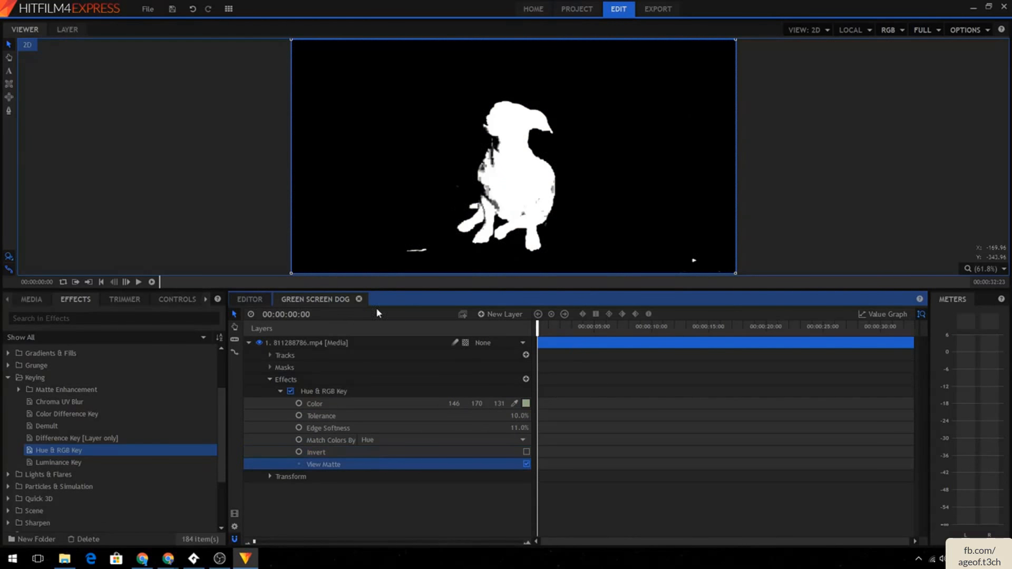
pyautogui.press('space')
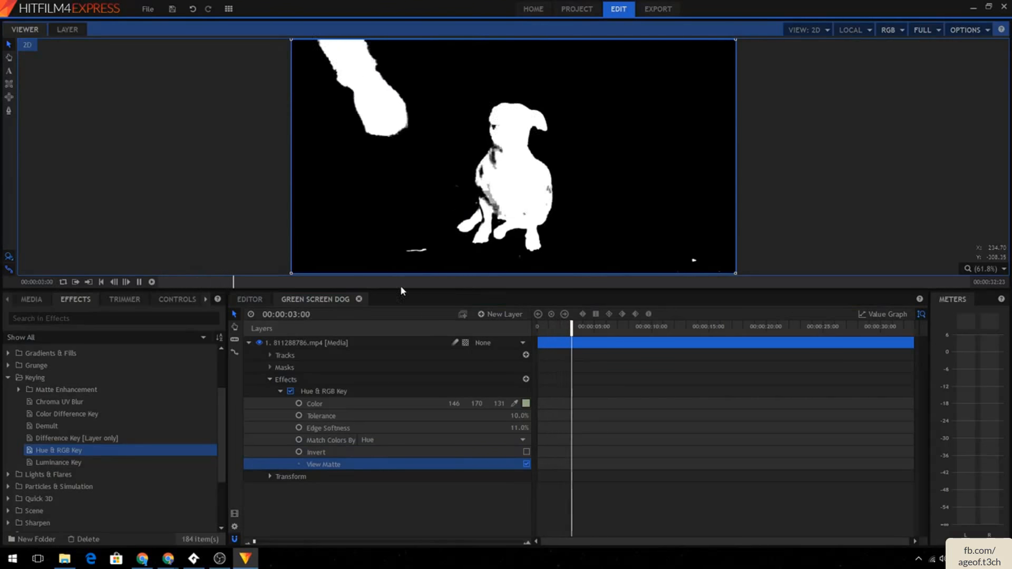
pyautogui.press('space')
pyautogui.click(526, 465)
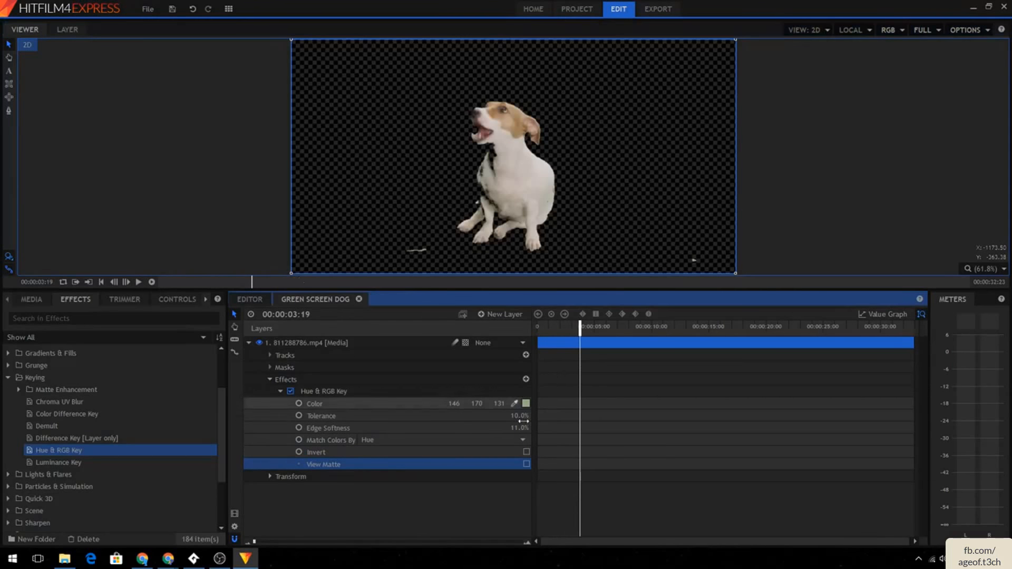
pyautogui.press('space')
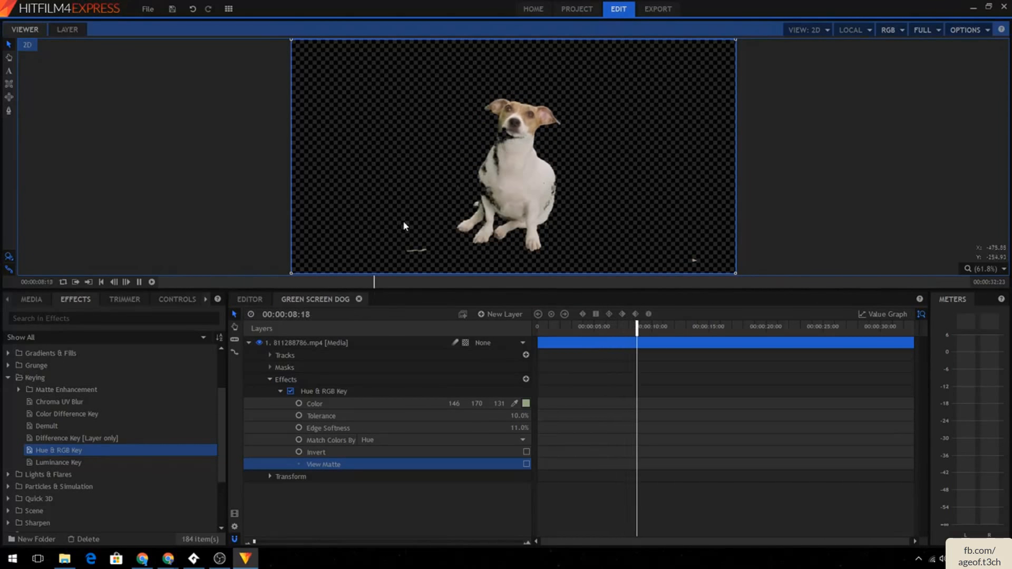
# - Switch Match Colors By to RGB and, at the start of the clip, set Tolerance to 0%
pyautogui.click(375, 441)
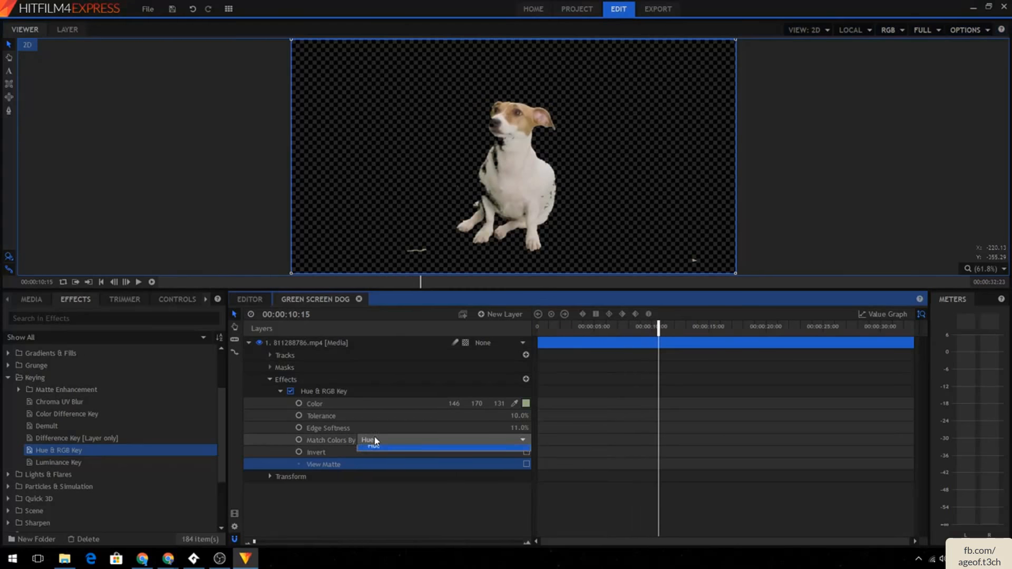
pyautogui.click(375, 441)
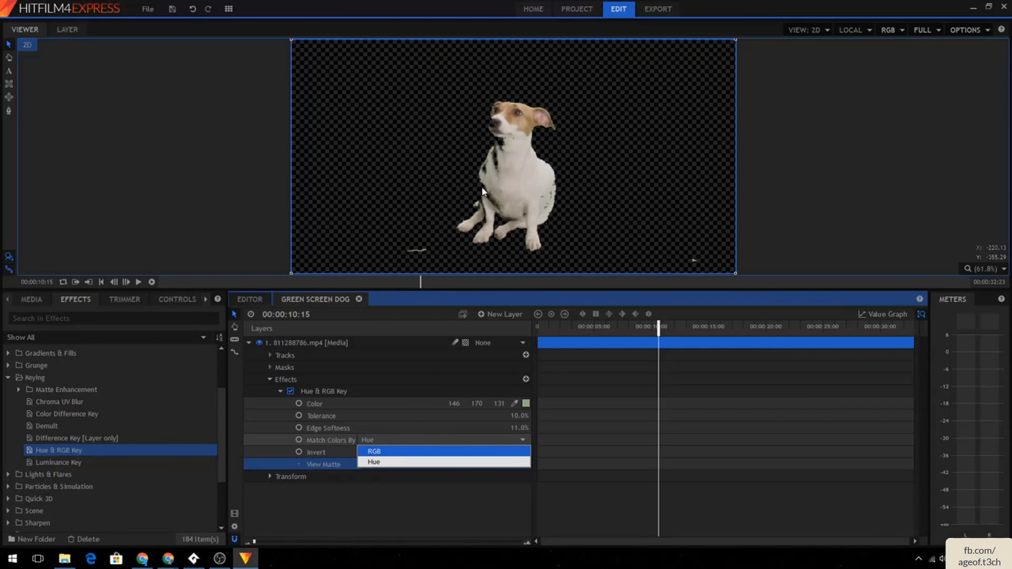
pyautogui.click(390, 451)
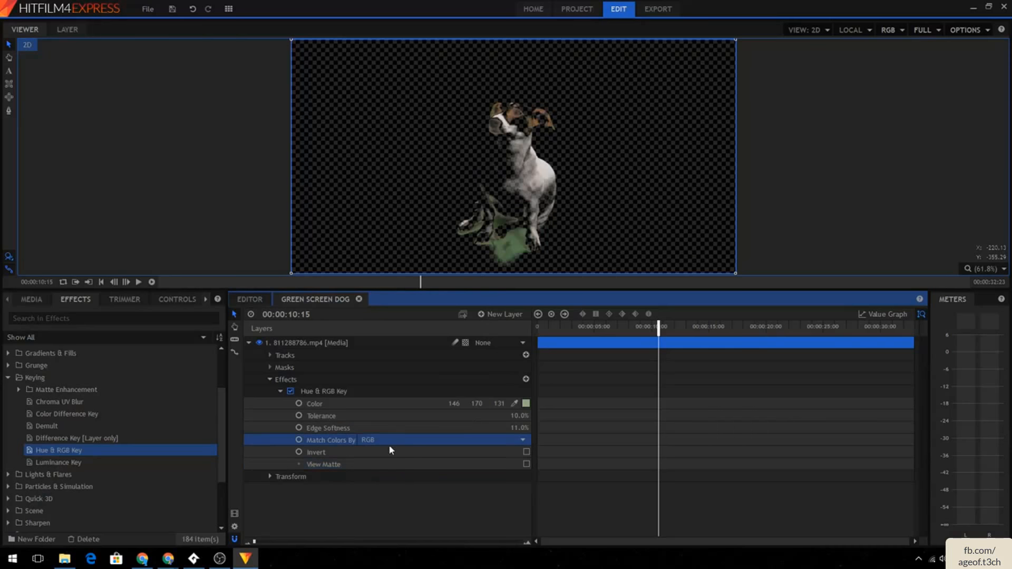
pyautogui.moveTo(662, 338); pyautogui.dragTo(537, 337)
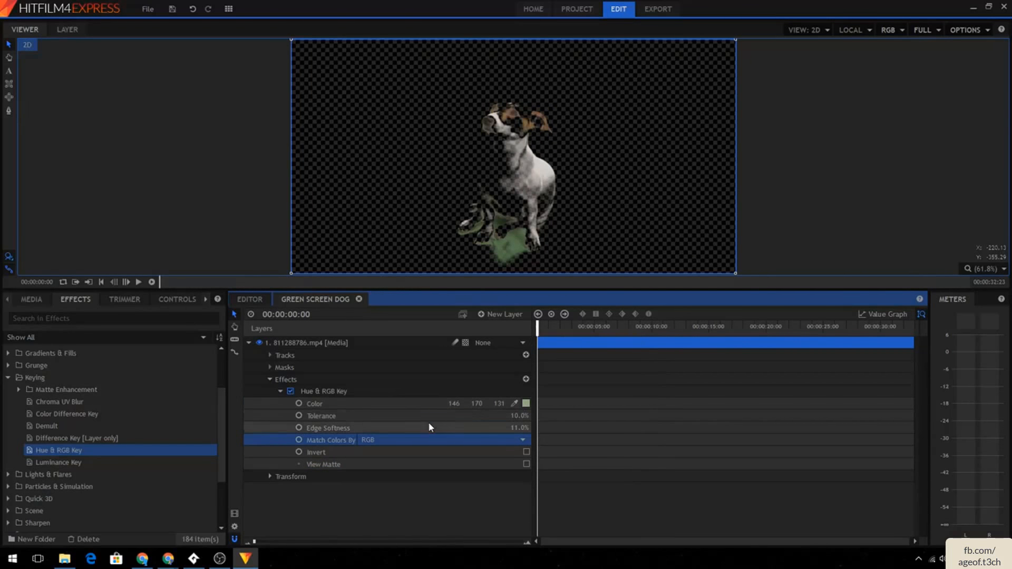
pyautogui.moveTo(519, 416); pyautogui.dragTo(499, 416)
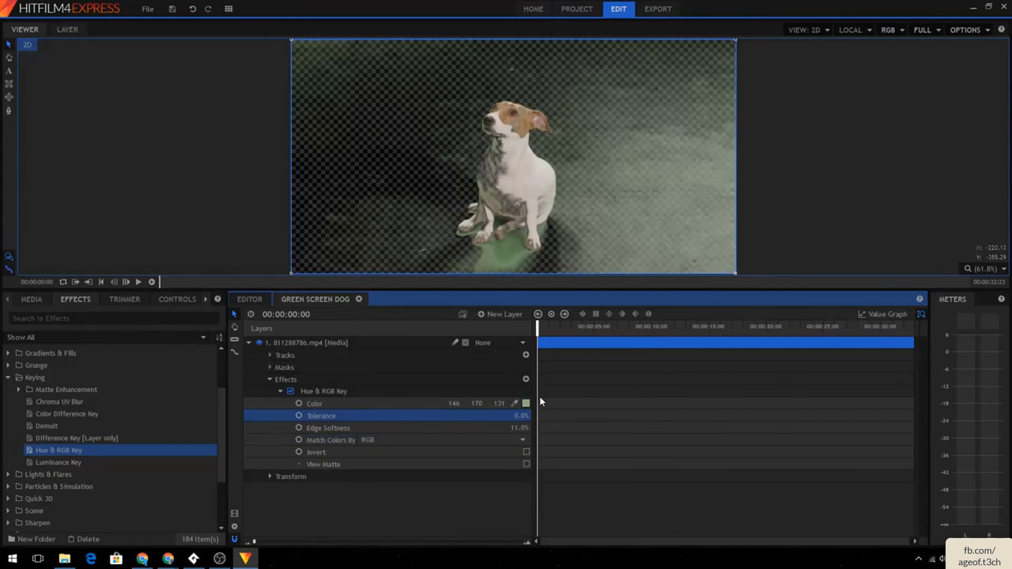
# - Set the key color to pure green (0, 255, 0) from the basic colors and Tolerance to about 1%
pyautogui.click(526, 403)
pyautogui.click(468, 192)
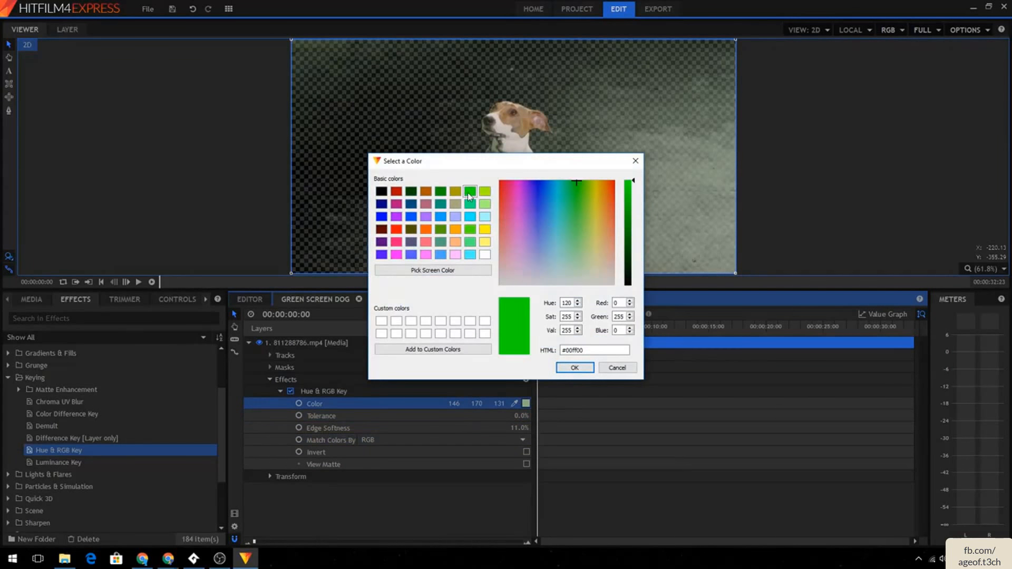
pyautogui.click(574, 367)
pyautogui.moveTo(513, 416)
pyautogui.mouseDown()
pyautogui.moveTo(545, 416)
pyautogui.moveTo(514, 416)
pyautogui.mouseUp()
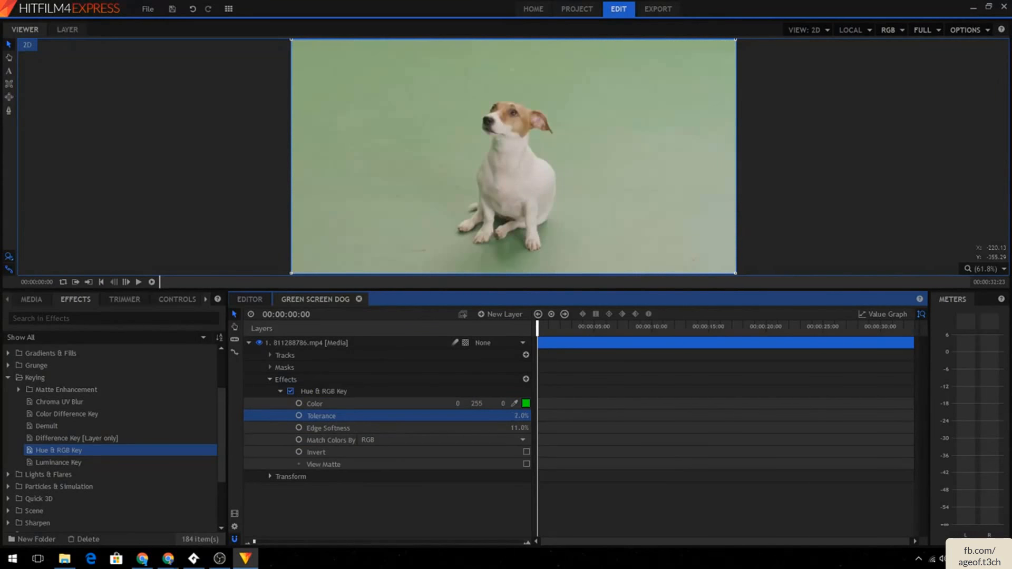
# - Switch Match Colors By back to Hue and raise Tolerance to 100% with Edge Softness at 21%
pyautogui.click(510, 438)
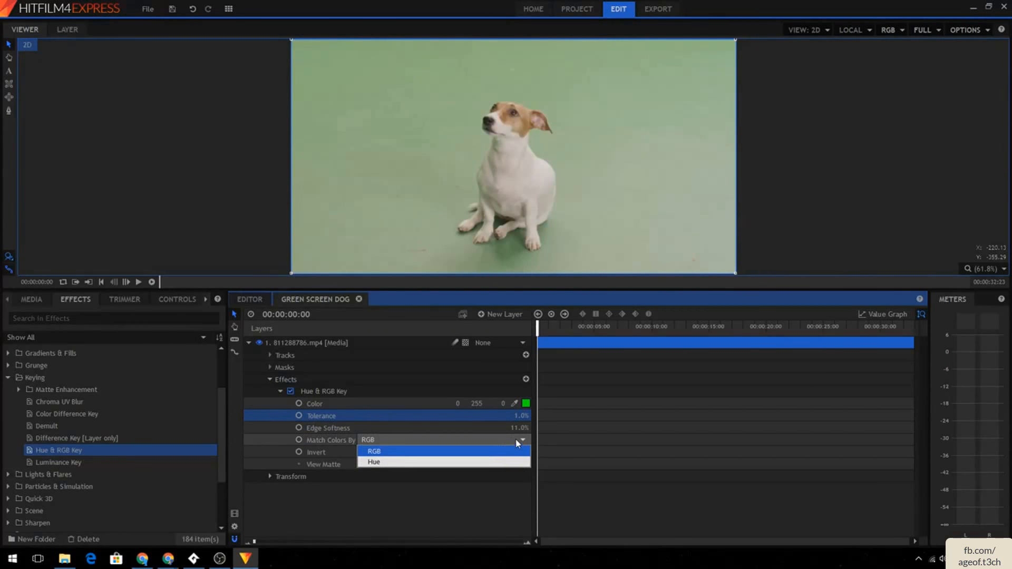
pyautogui.click(476, 462)
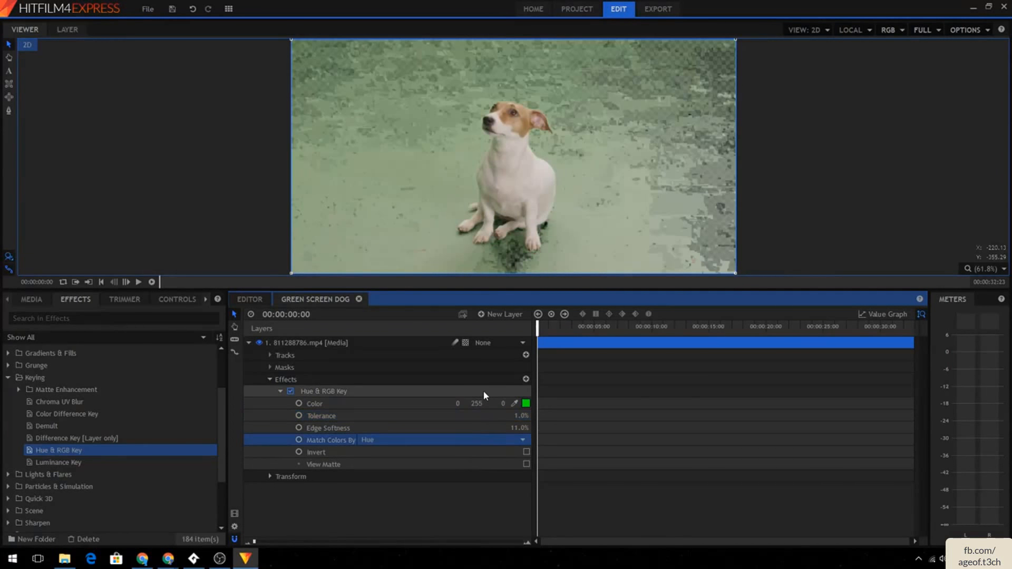
pyautogui.moveTo(521, 428)
pyautogui.mouseDown()
pyautogui.moveTo(541, 428)
pyautogui.moveTo(526, 427)
pyautogui.moveTo(530, 416)
pyautogui.mouseUp()
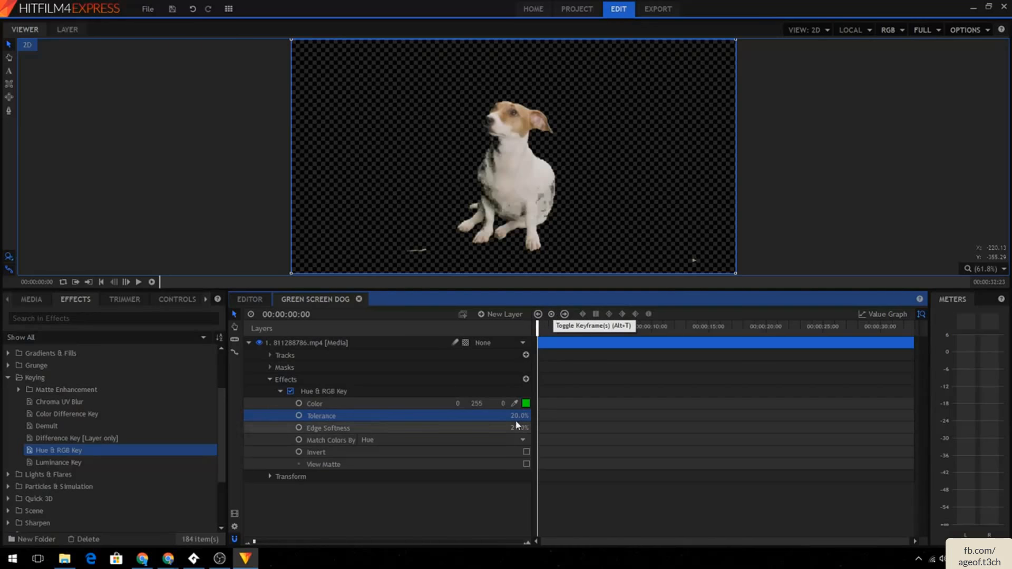
pyautogui.moveTo(518, 417); pyautogui.dragTo(565, 416)
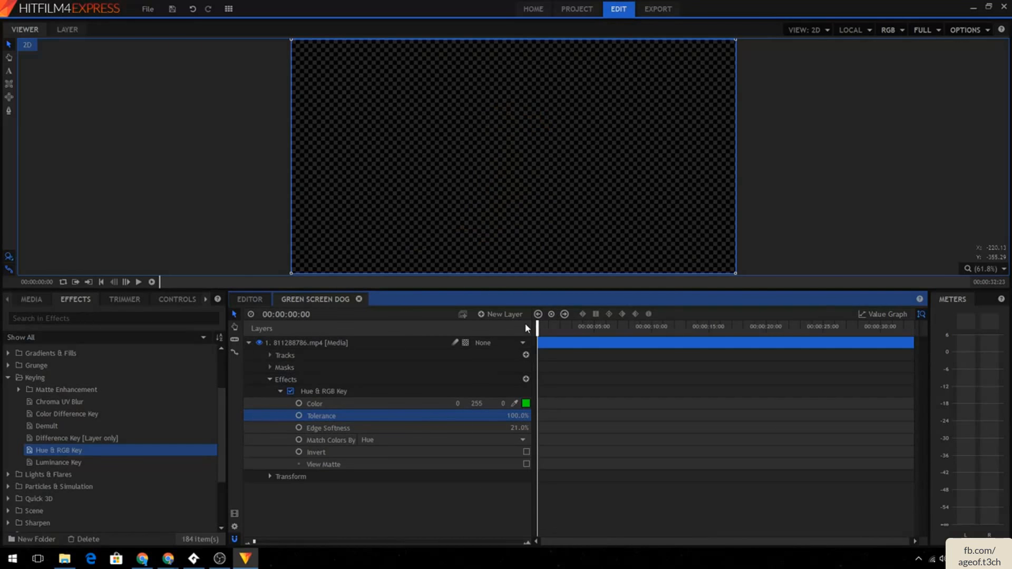
# - Keyframe Tolerance at 100% at the start and at 0% at 00:00:10:03
pyautogui.click(550, 316)
pyautogui.click(565, 328)
pyautogui.moveTo(567, 328); pyautogui.dragTo(653, 328)
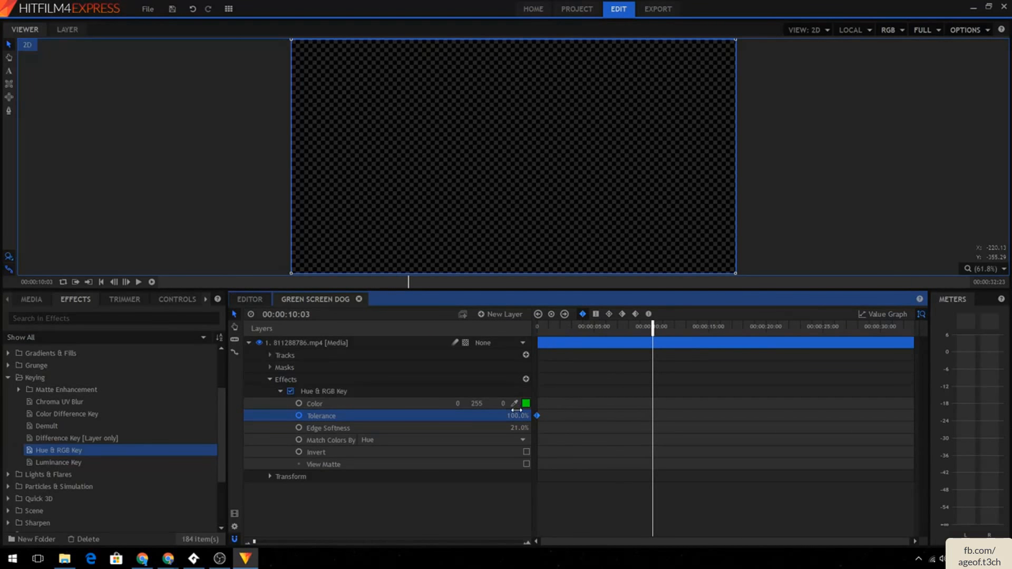
pyautogui.moveTo(517, 416); pyautogui.dragTo(464, 416)
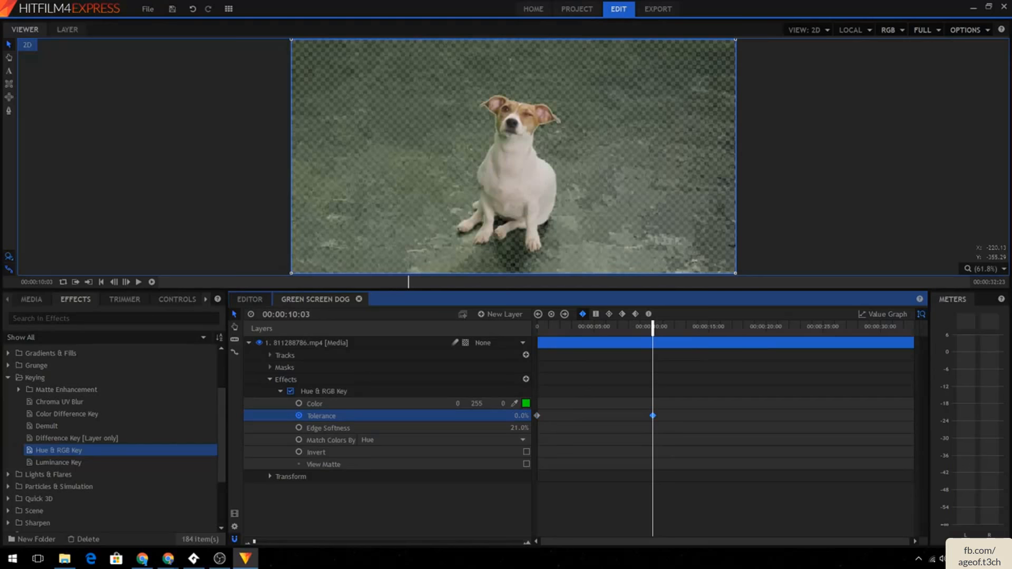
# - Keyframe Edge Softness at 0% at the start and at 100% at 00:00:25:08
pyautogui.moveTo(652, 327); pyautogui.dragTo(537, 328)
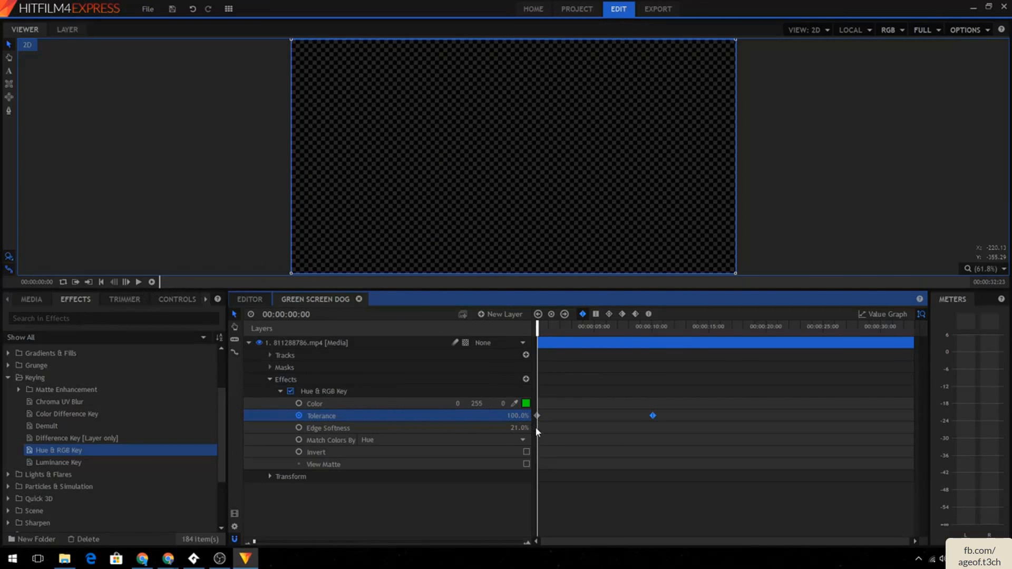
pyautogui.click(467, 427)
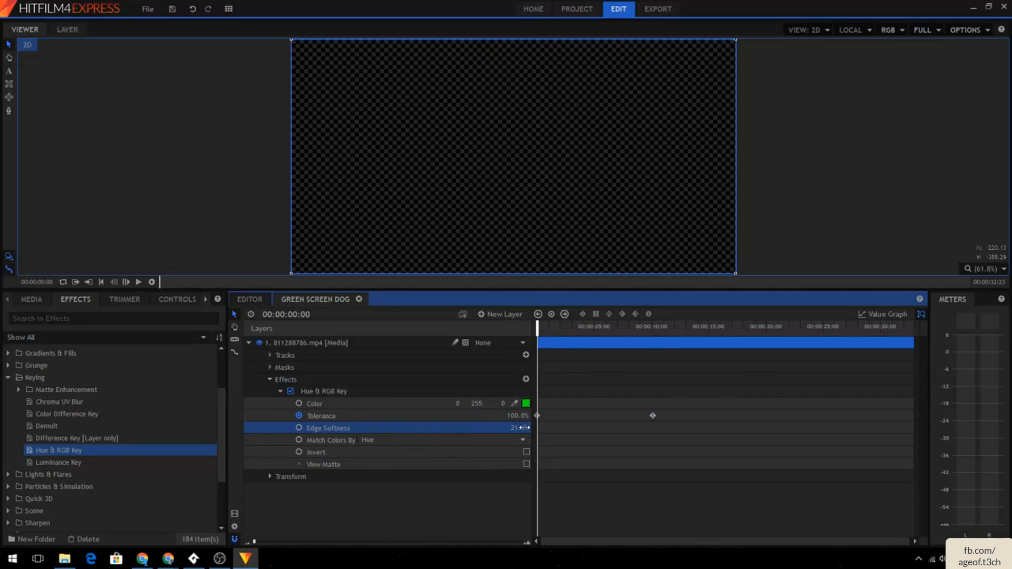
pyautogui.click(552, 314)
pyautogui.moveTo(520, 428); pyautogui.dragTo(498, 428)
pyautogui.click(640, 329)
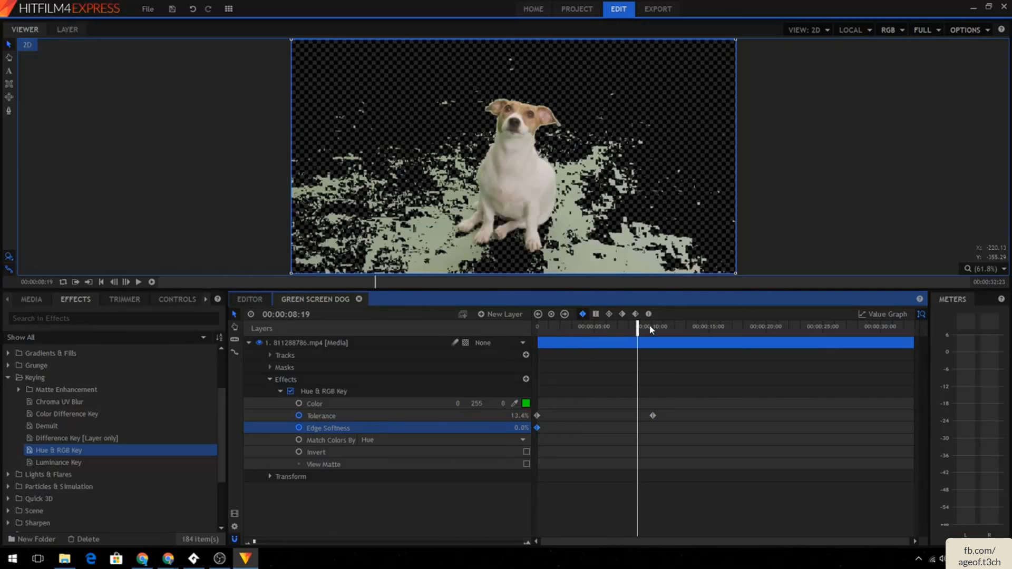
pyautogui.moveTo(766, 326); pyautogui.dragTo(827, 326)
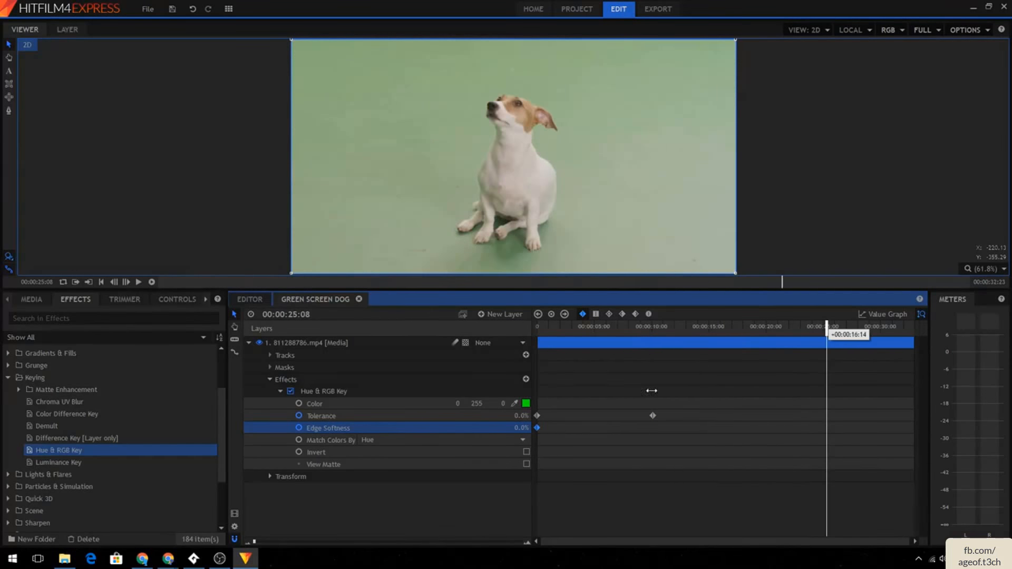
pyautogui.moveTo(521, 428); pyautogui.dragTo(575, 428)
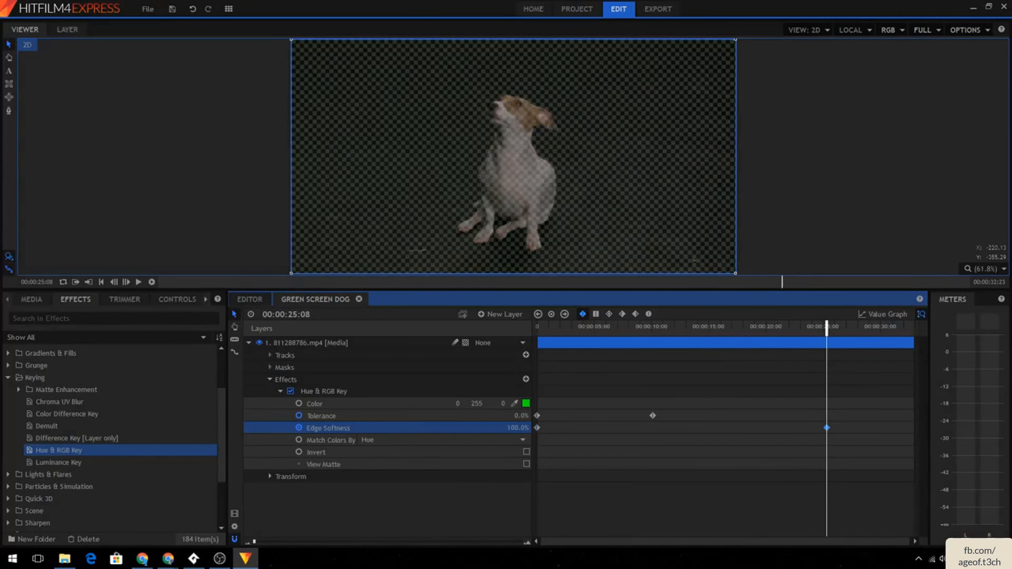
# - Play the composite shot from the start to preview the animated key
pyautogui.moveTo(827, 325); pyautogui.dragTo(448, 332)
pyautogui.click(138, 283)
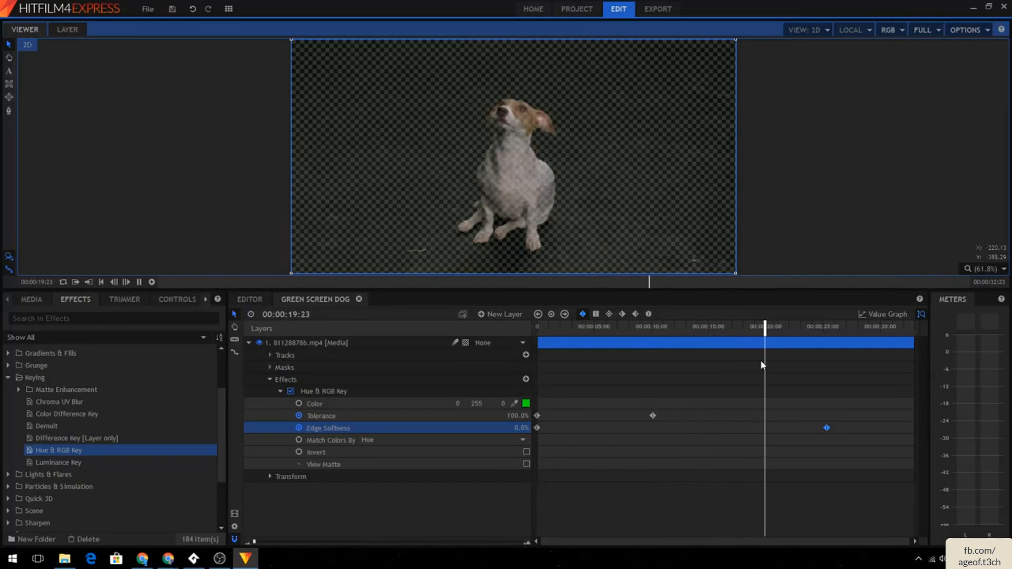
pyautogui.click(139, 282)
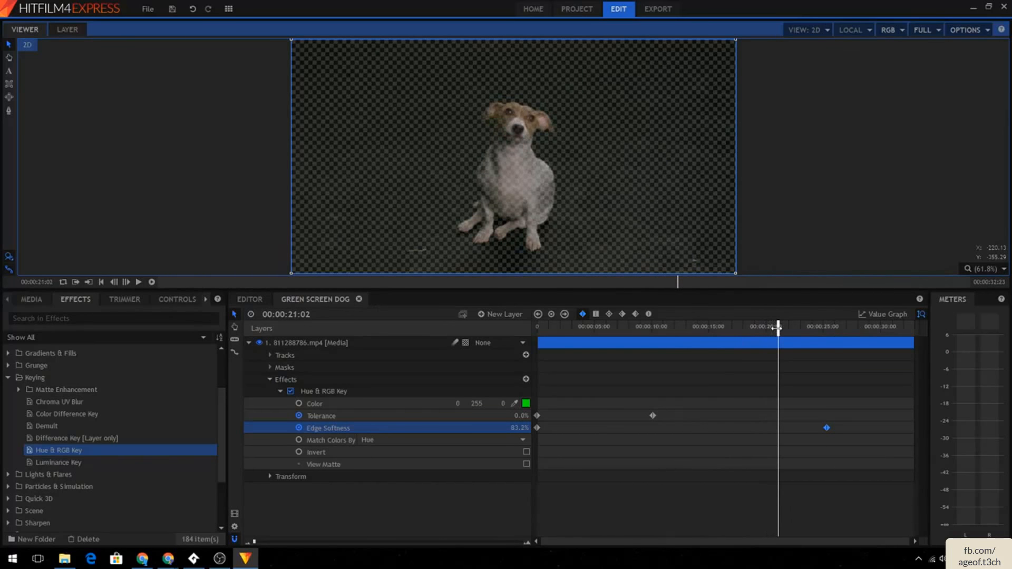
# - Add an Edge Softness keyframe at 00:00:09:03, then delete all Edge Softness keyframes
pyautogui.click(641, 327)
pyautogui.moveTo(538, 427)
pyautogui.mouseDown()
pyautogui.moveTo(652, 429)
pyautogui.moveTo(537, 428)
pyautogui.mouseUp()
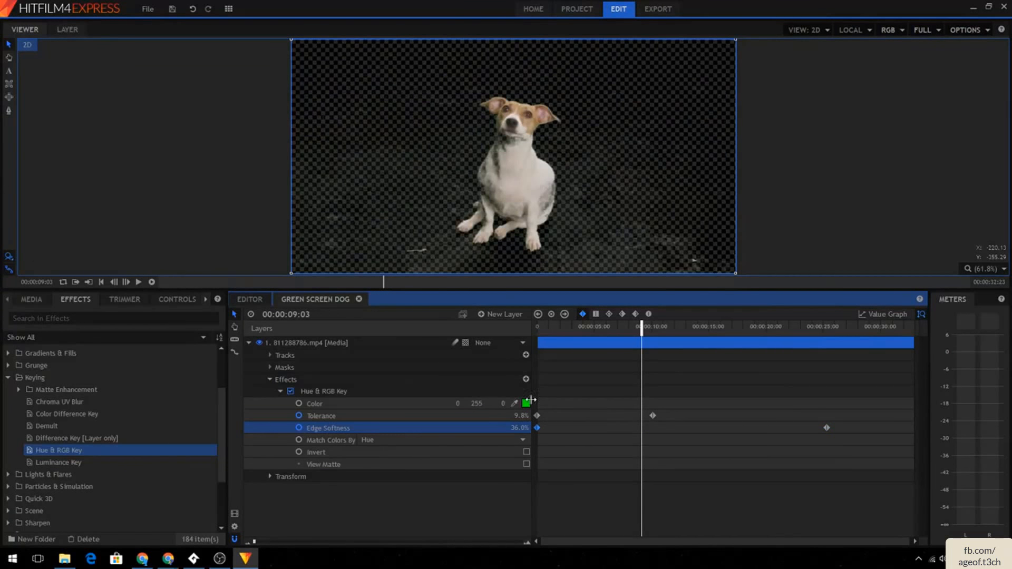
pyautogui.moveTo(519, 427)
pyautogui.mouseDown()
pyautogui.moveTo(509, 428)
pyautogui.moveTo(520, 428)
pyautogui.mouseUp()
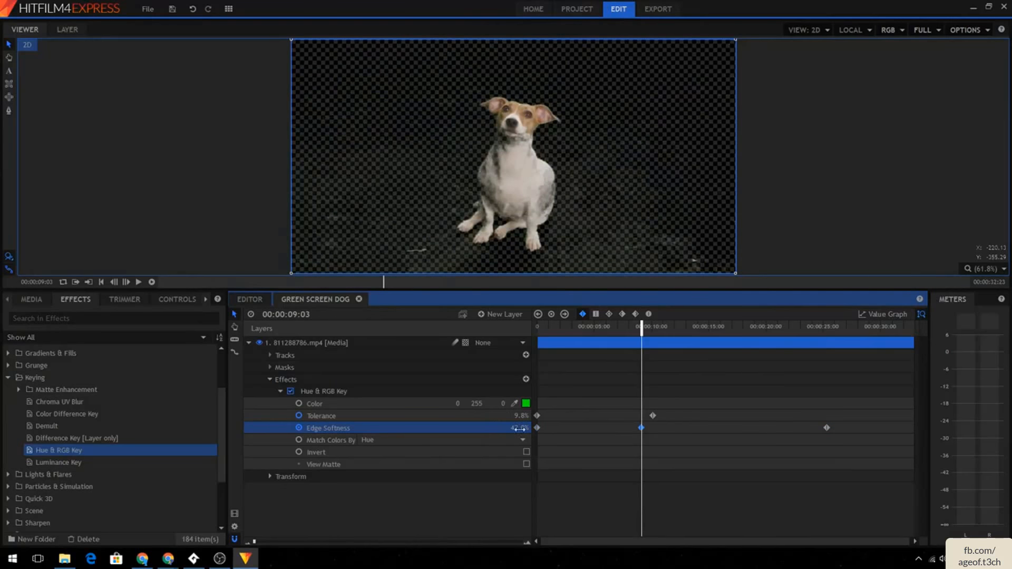
pyautogui.doubleClick(827, 428)
pyautogui.press('Delete')
pyautogui.click(642, 428)
pyautogui.press('Delete')
pyautogui.click(539, 427)
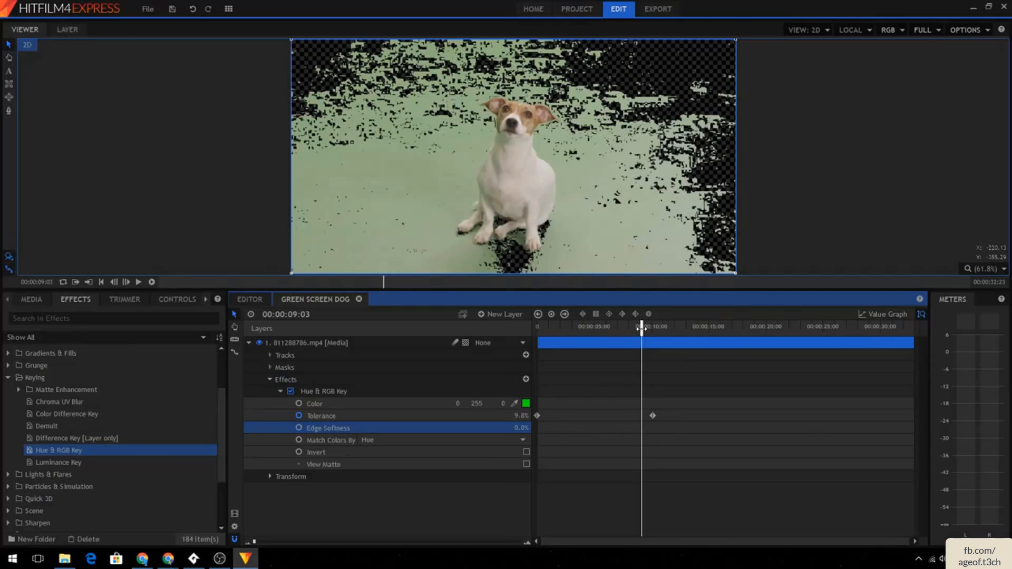
# - Play the shot from 00:00:07:15 to preview the key
pyautogui.moveTo(641, 328); pyautogui.dragTo(622, 334)
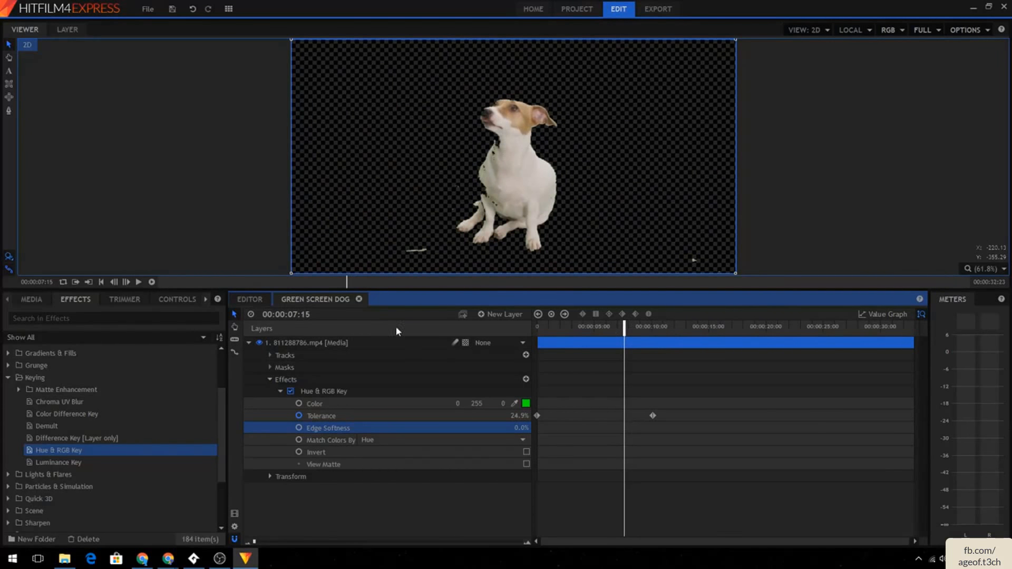
pyautogui.click(139, 283)
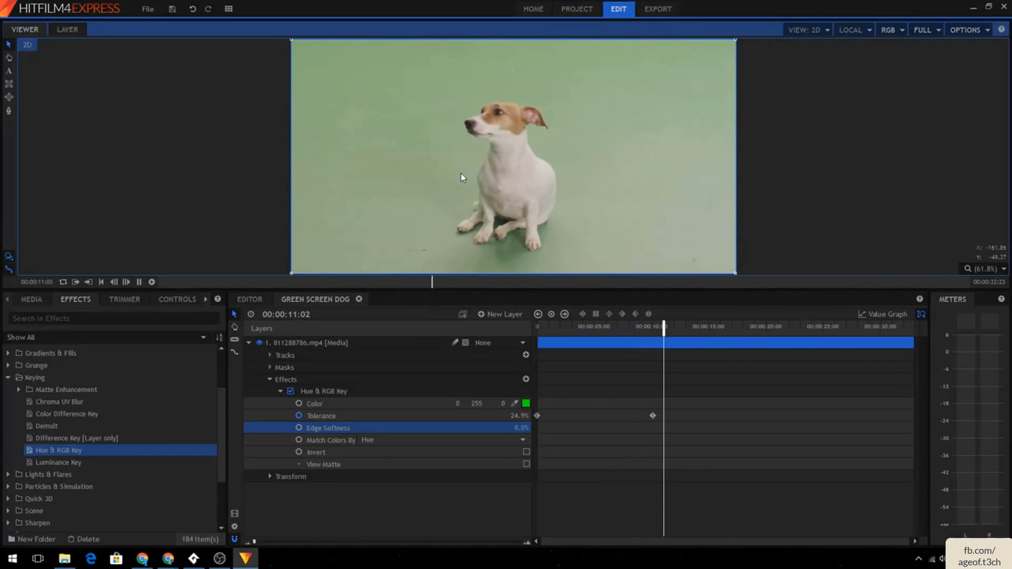
pyautogui.click(139, 282)
# - Turn on Invert for the Hue & RGB Key and check it at the start of the clip
pyautogui.moveTo(688, 324); pyautogui.dragTo(583, 326)
pyautogui.click(526, 452)
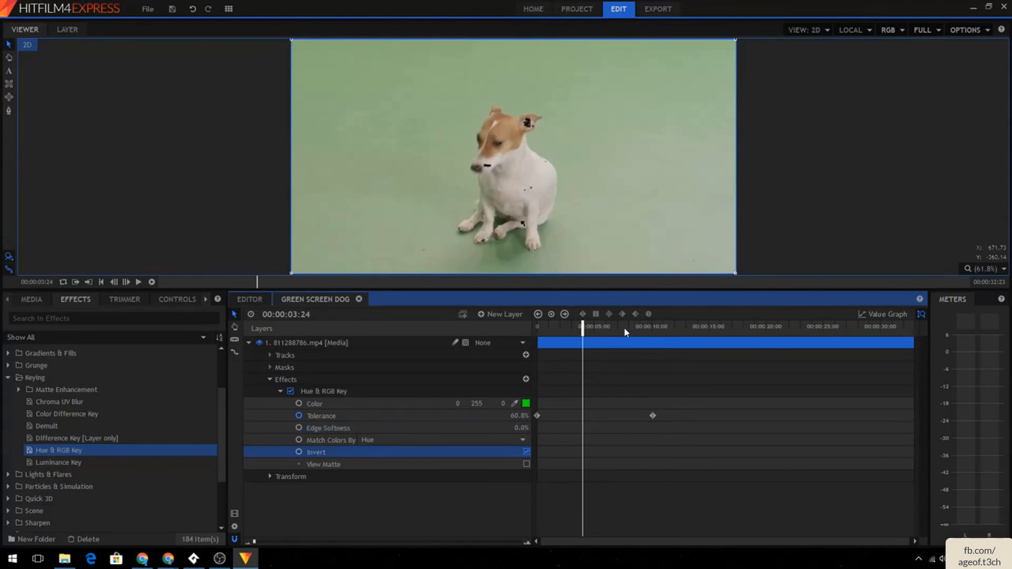
pyautogui.moveTo(583, 327); pyautogui.dragTo(644, 329)
pyautogui.press('Home')
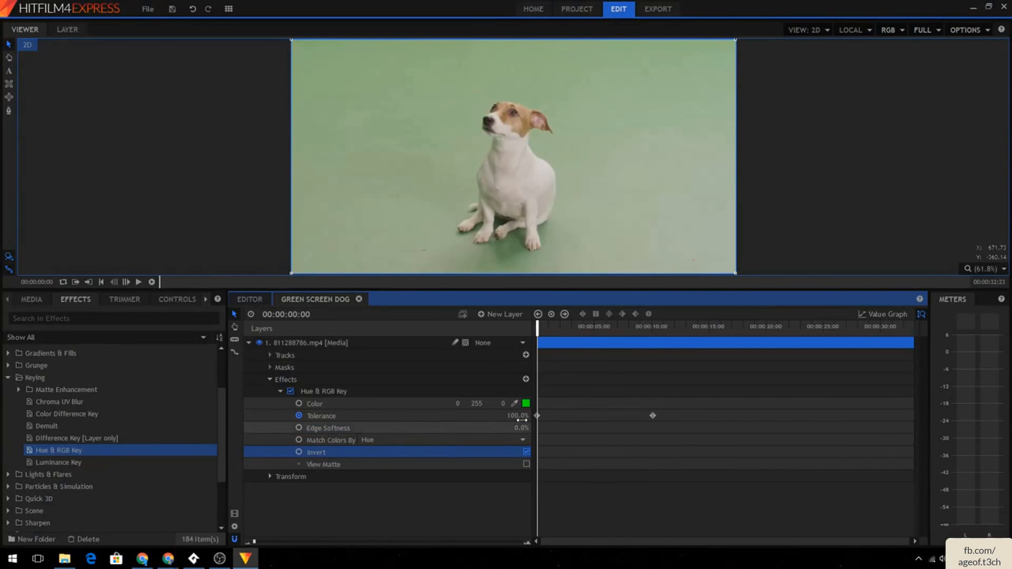
pyautogui.click(526, 452)
pyautogui.click(526, 452)
pyautogui.click(527, 452)
pyautogui.click(526, 452)
pyautogui.click(526, 451)
pyautogui.click(526, 452)
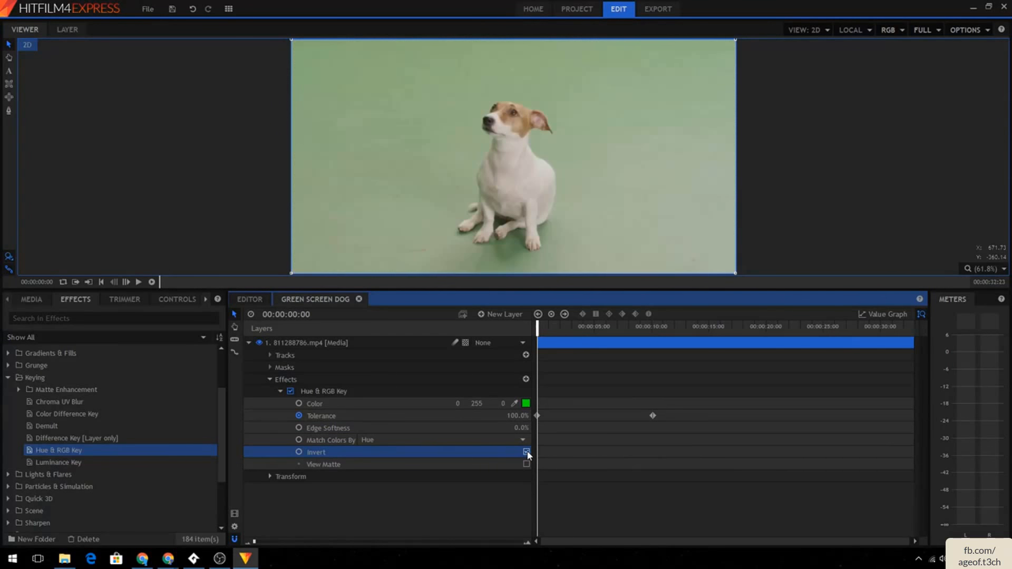
# - Keyframe Invert on at 00:00:08:12 and off at the start of the clip
pyautogui.click(634, 327)
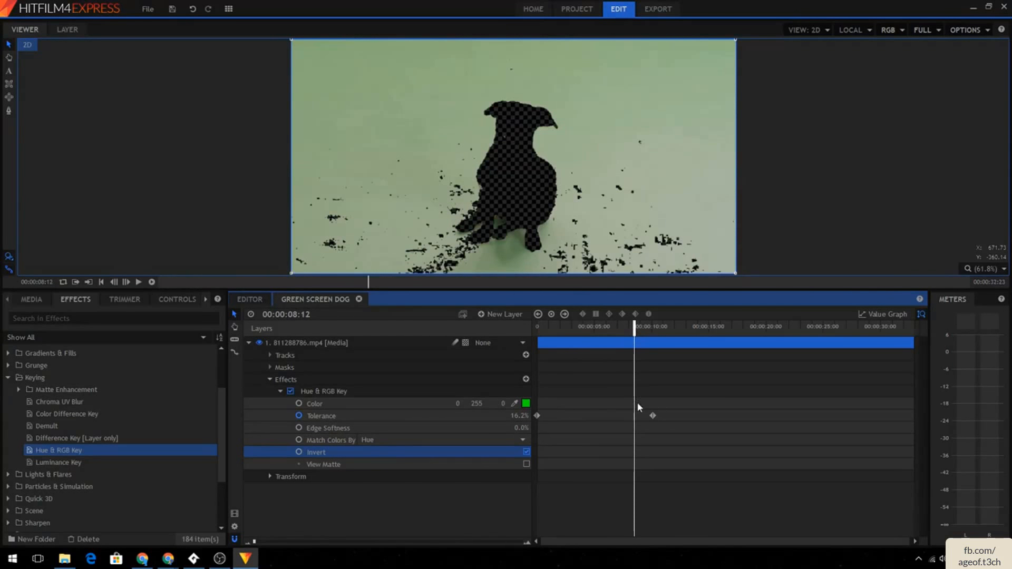
pyautogui.click(552, 314)
pyautogui.moveTo(635, 326); pyautogui.dragTo(538, 327)
pyautogui.click(527, 452)
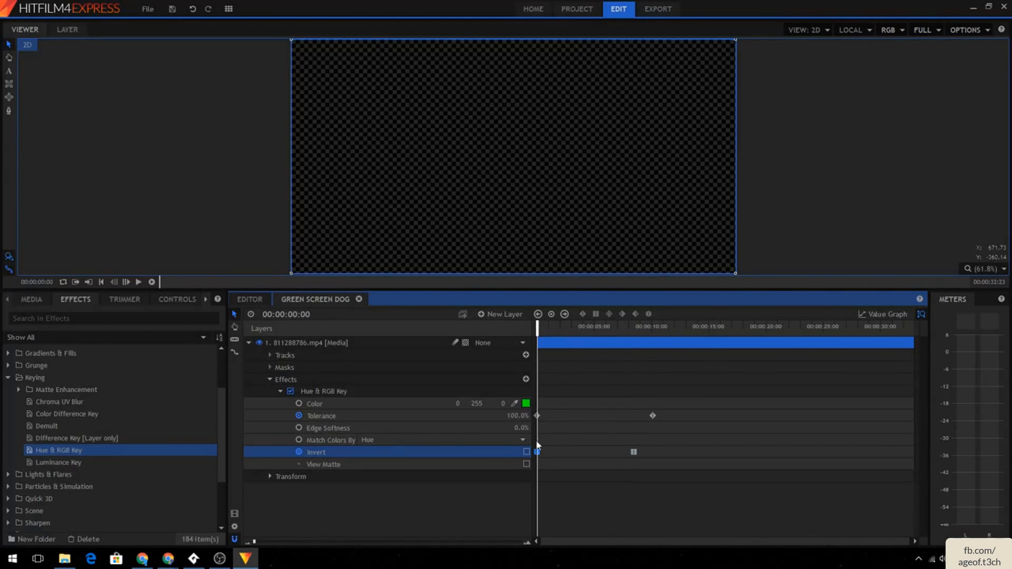
# - Delete the Tolerance and Invert keyframes from the key effect
pyautogui.click(139, 283)
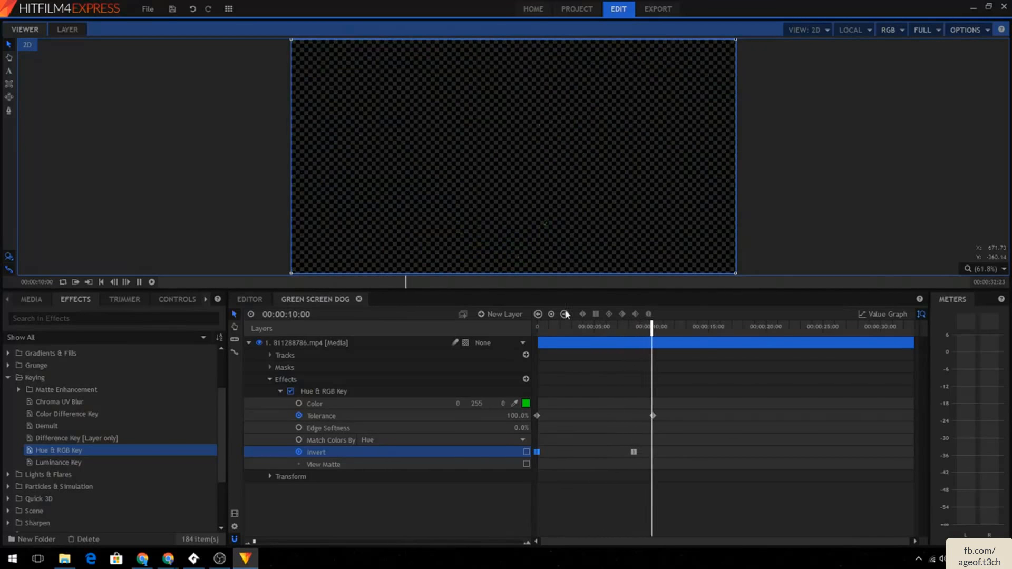
pyautogui.click(653, 416)
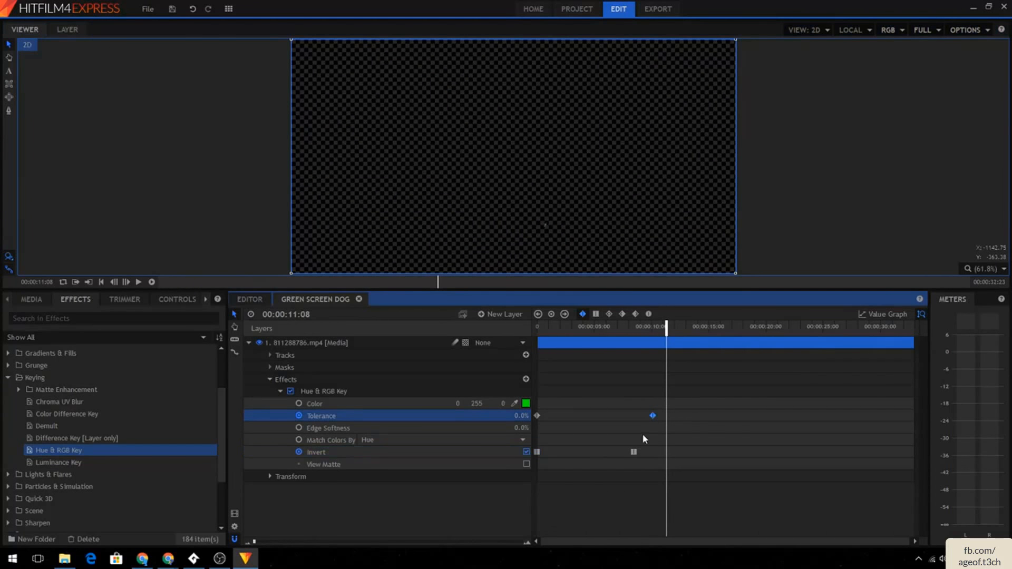
pyautogui.press('Delete')
pyautogui.click(634, 452)
pyautogui.press('Delete')
pyautogui.click(537, 452)
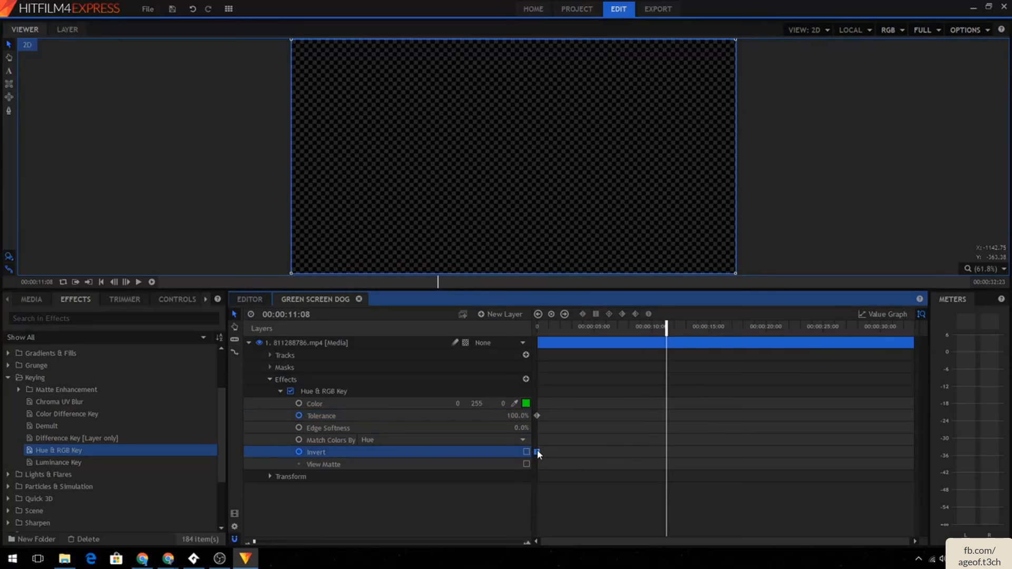
pyautogui.click(538, 416)
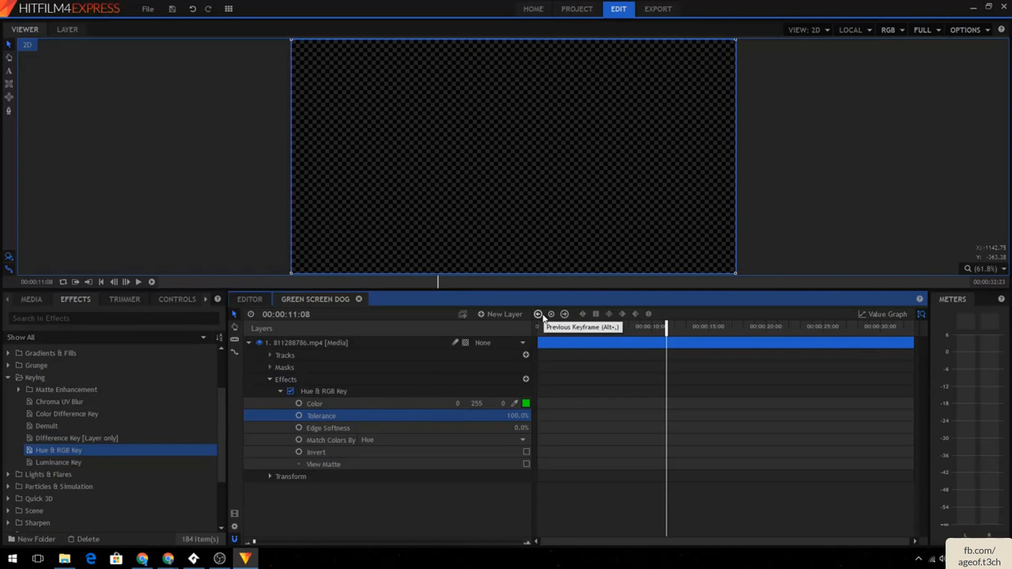
# - Keyframe Tolerance at 100% at 00:00:11:08 and at 00:00:04:03
pyautogui.click(582, 314)
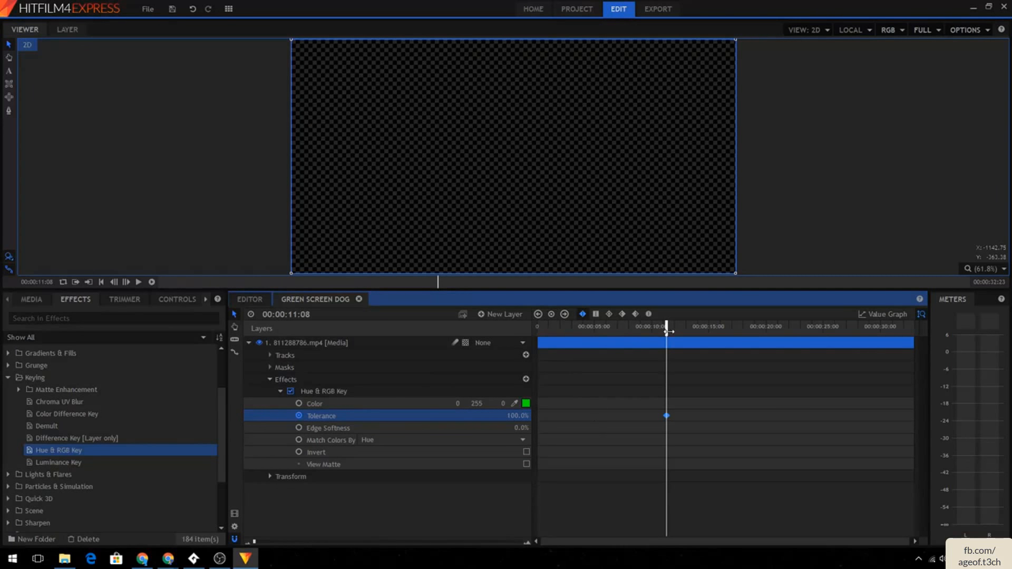
pyautogui.moveTo(665, 333); pyautogui.dragTo(584, 330)
pyautogui.click(552, 315)
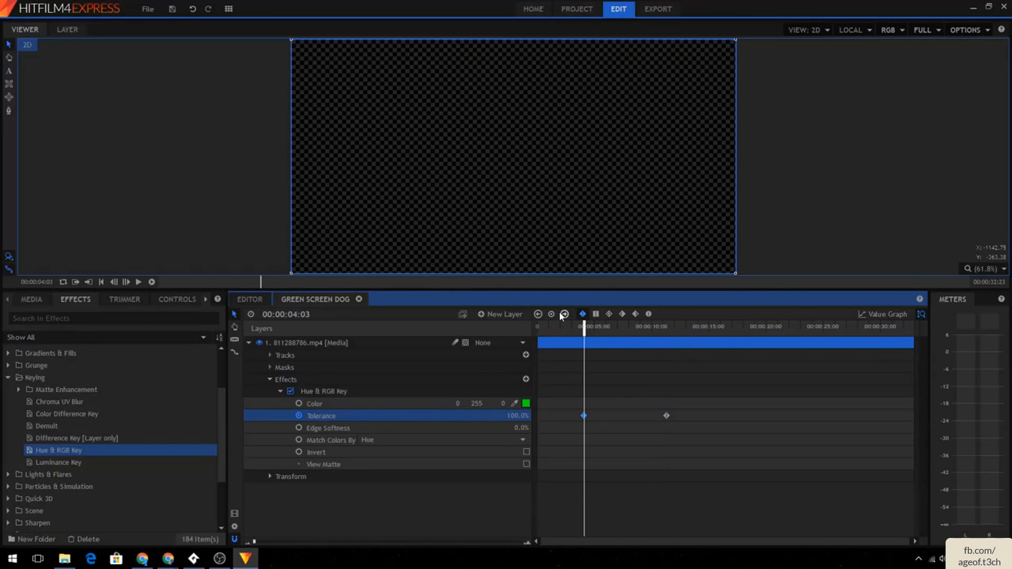
# - Step between the Tolerance keyframes and delete the selected one
pyautogui.click(564, 316)
pyautogui.click(538, 315)
pyautogui.click(564, 315)
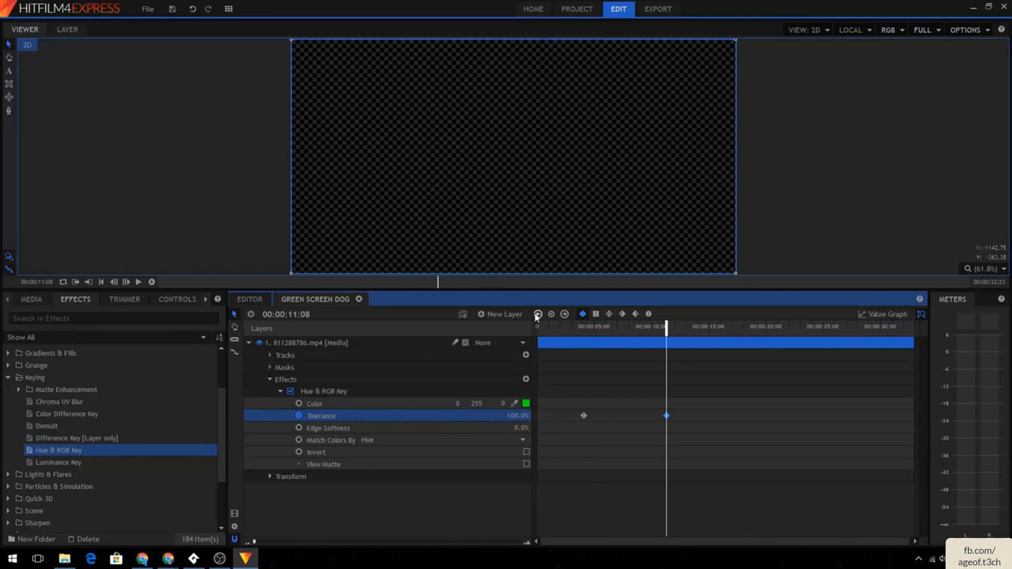
pyautogui.click(538, 315)
pyautogui.click(564, 315)
pyautogui.click(538, 315)
pyautogui.press('Delete')
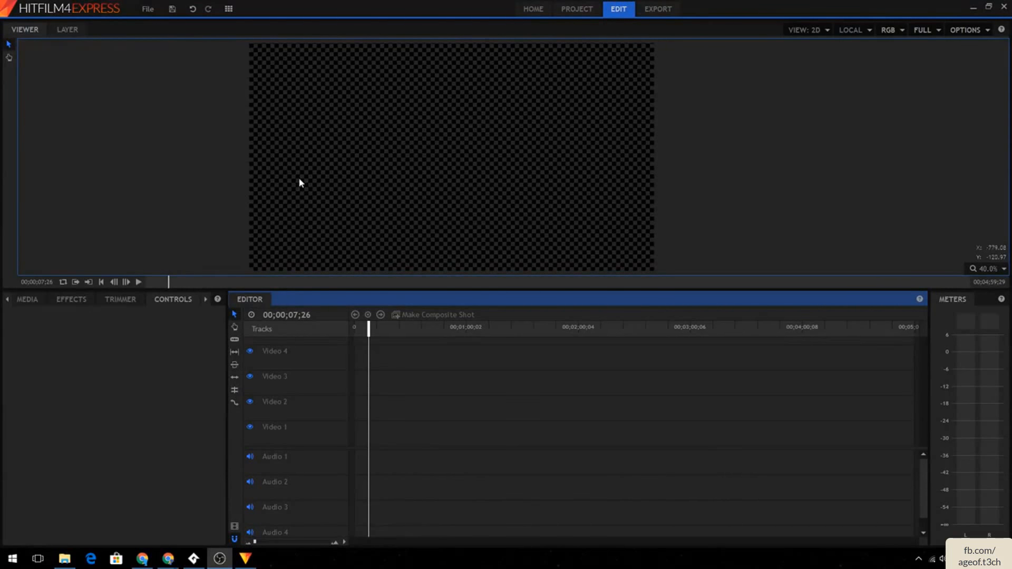
# - Add clip 808257613.mp4 to the Video 4 track, keeping the current sequence settings
pyautogui.click(27, 298)
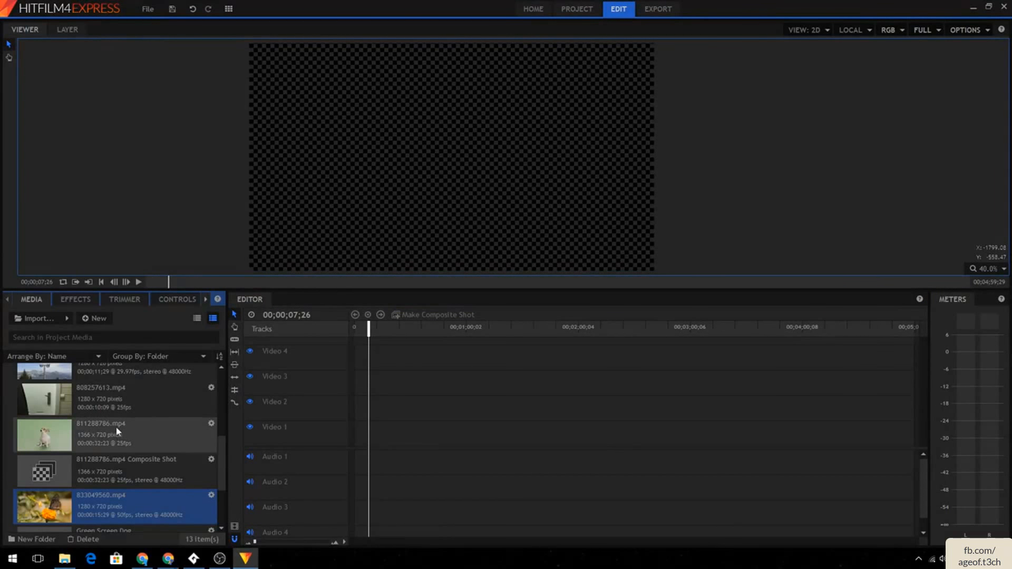
pyautogui.scroll(3, 96, 404)
pyautogui.moveTo(81, 496); pyautogui.dragTo(355, 357)
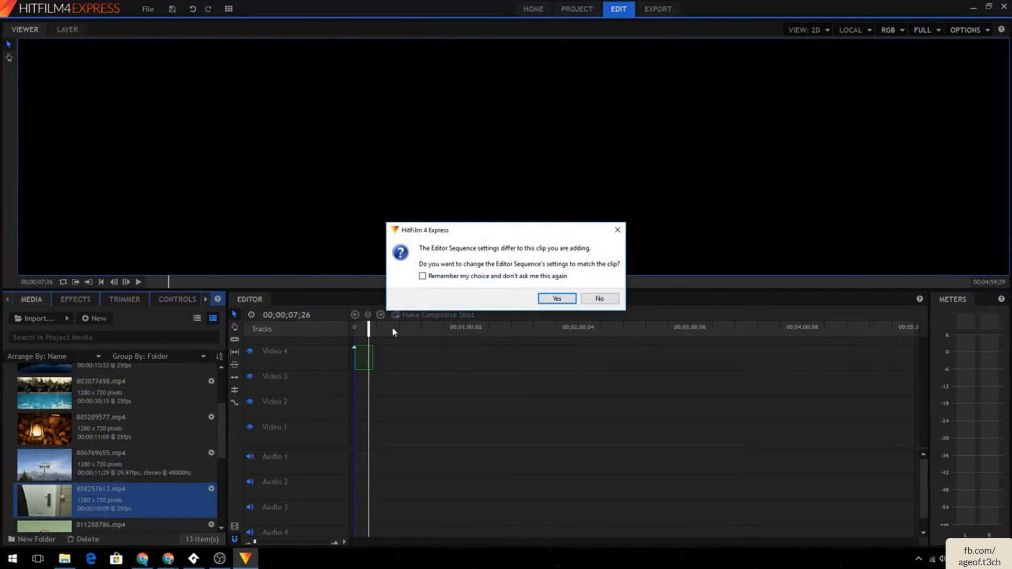
pyautogui.click(598, 299)
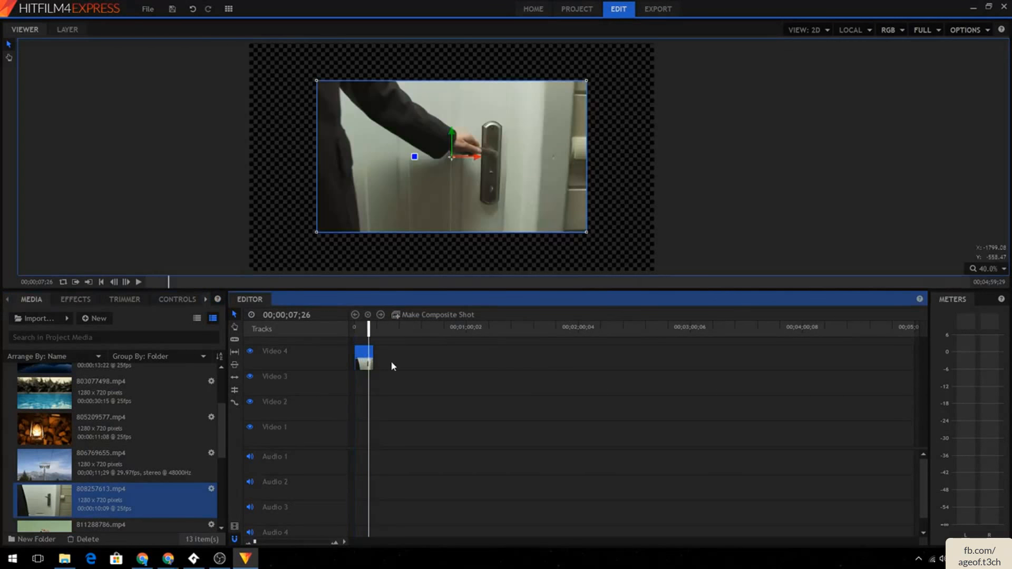
# - Make a composite shot from the door clip and return to the editor timeline
pyautogui.click(430, 315)
pyautogui.click(564, 304)
pyautogui.click(250, 299)
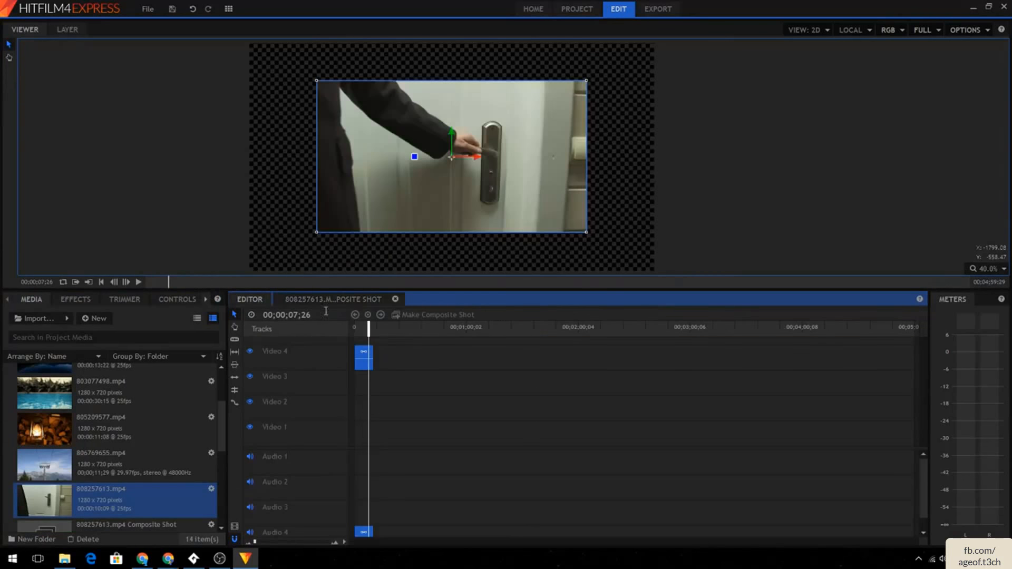
# - Fit the door clip to the frame and open its composite shot
pyautogui.rightClick(364, 357)
pyautogui.moveTo(421, 372)
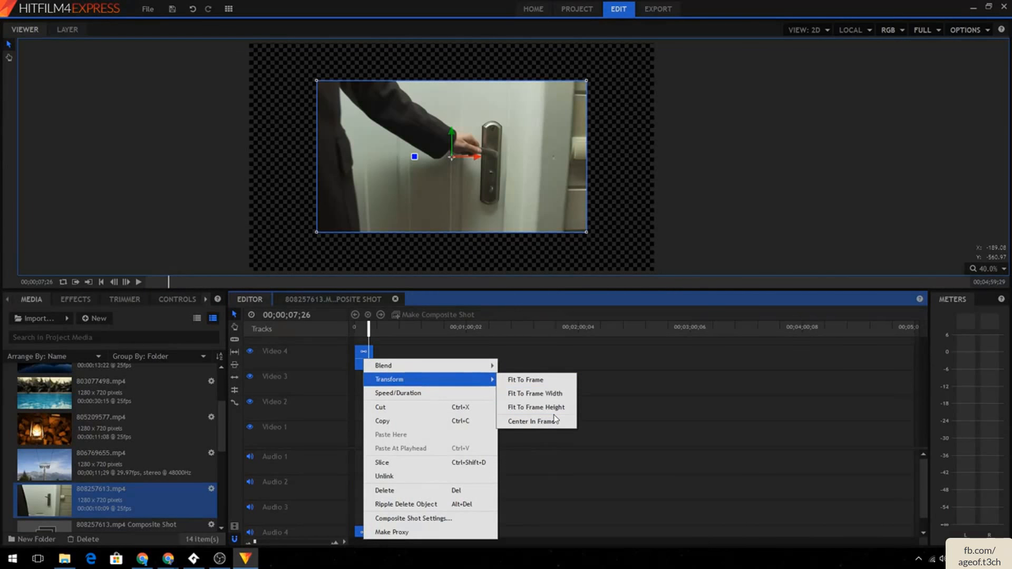
pyautogui.click(537, 379)
pyautogui.click(294, 302)
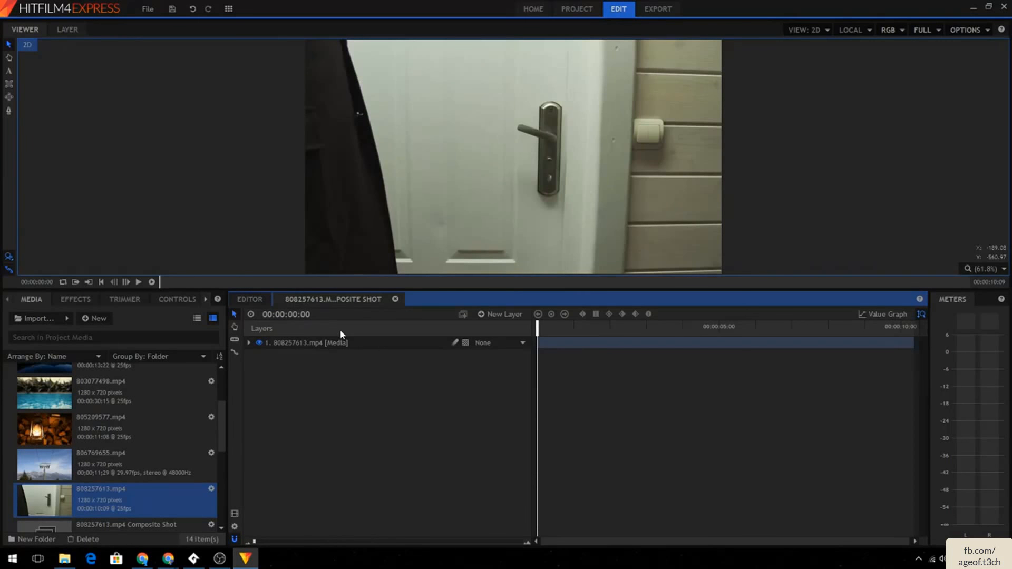
# - Draw a four-point polygon mask on the door layer covering the frame from its left edge to the door's right edge
pyautogui.click(65, 301)
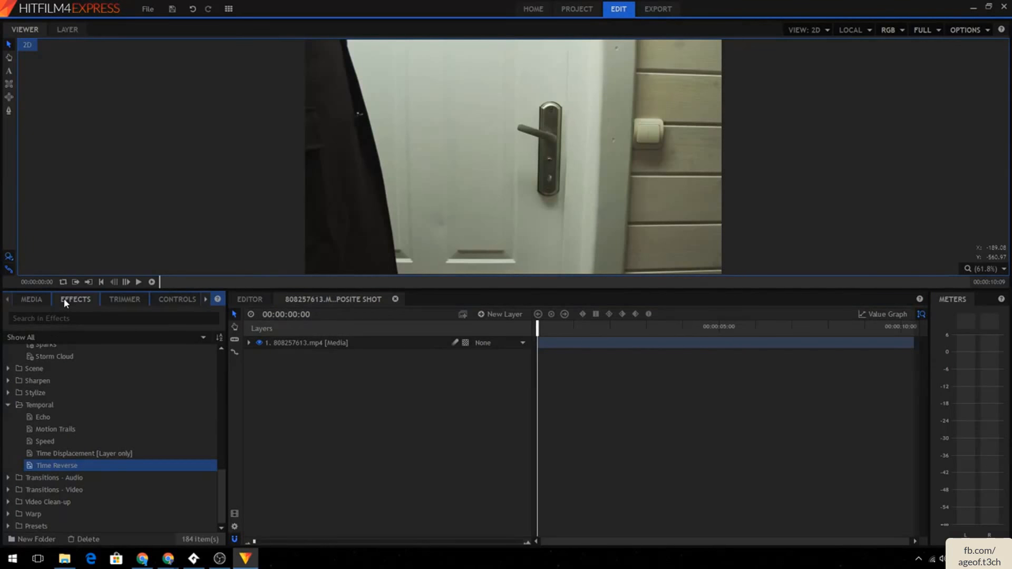
pyautogui.click(407, 343)
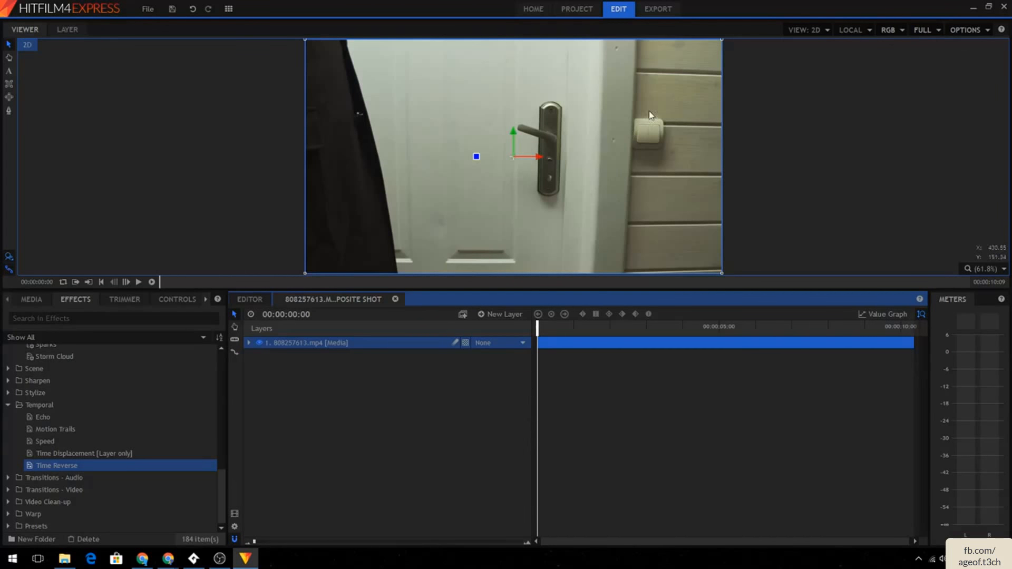
pyautogui.click(9, 110)
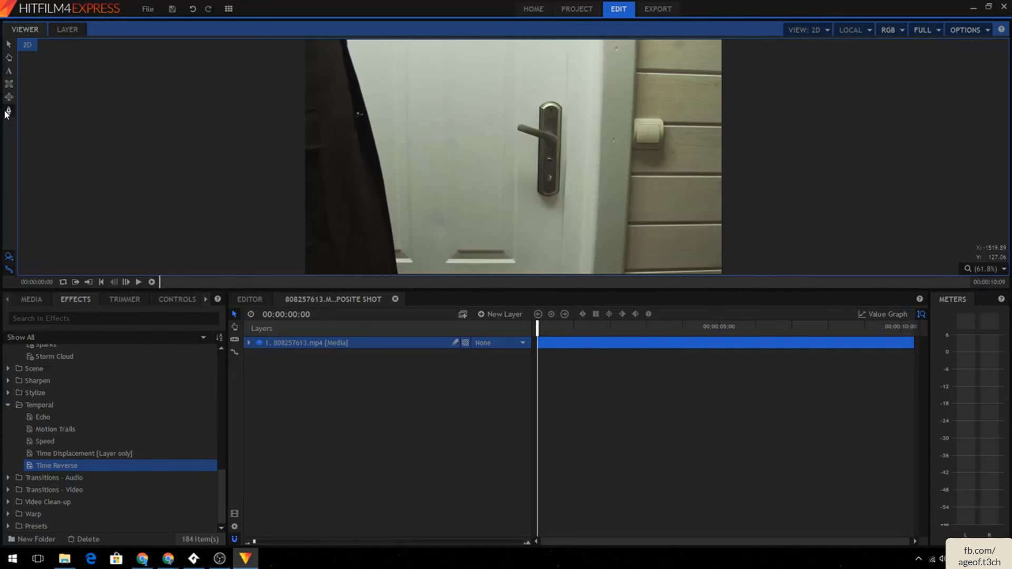
pyautogui.click(602, 40)
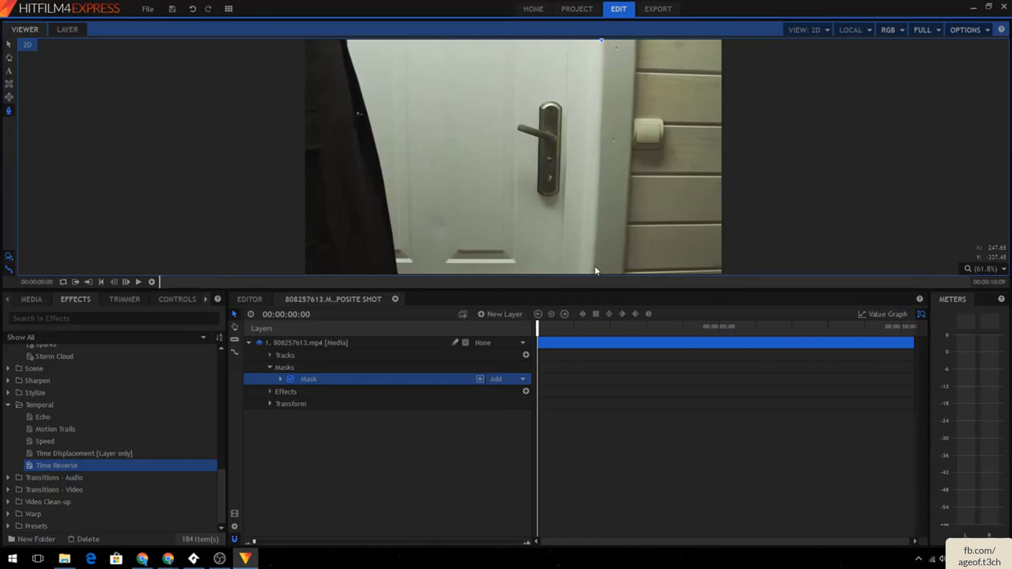
pyautogui.click(601, 115)
pyautogui.click(597, 195)
pyautogui.click(591, 273)
pyautogui.scroll(-3, 311, 269)
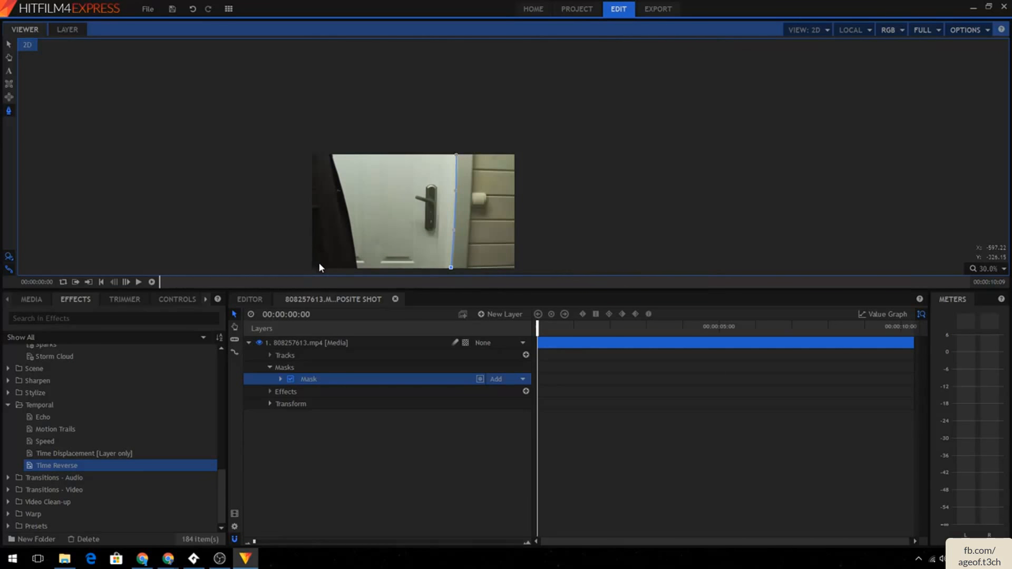
pyautogui.click(381, 272)
pyautogui.hotkey('ctrl', 'z')
pyautogui.click(309, 267)
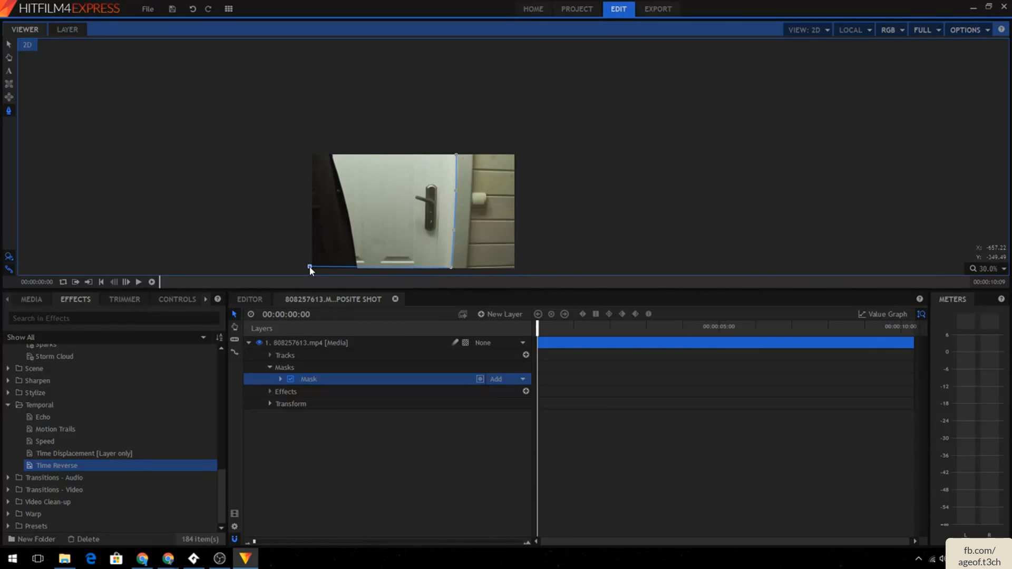
pyautogui.moveTo(310, 268); pyautogui.dragTo(310, 270)
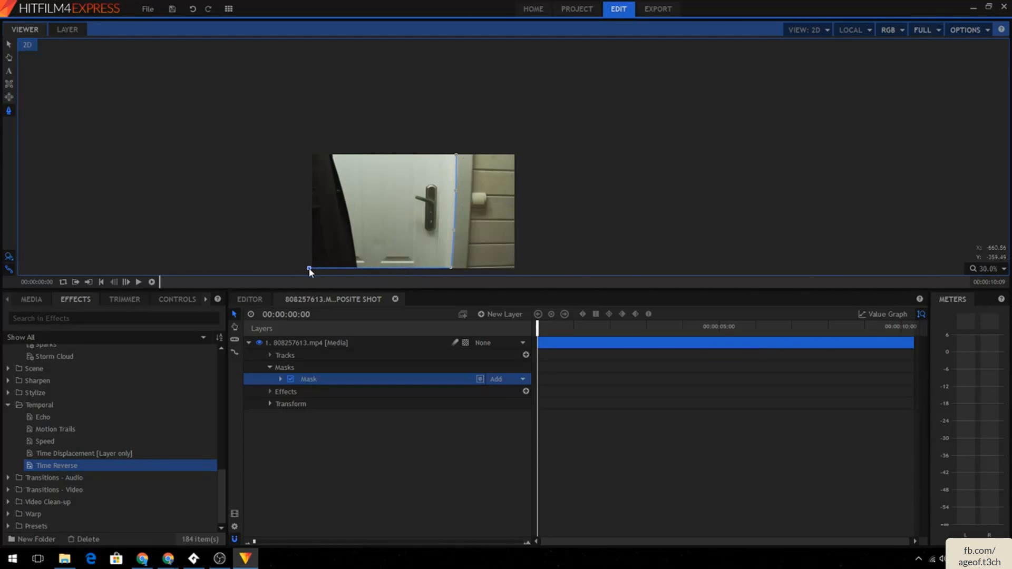
pyautogui.click(310, 153)
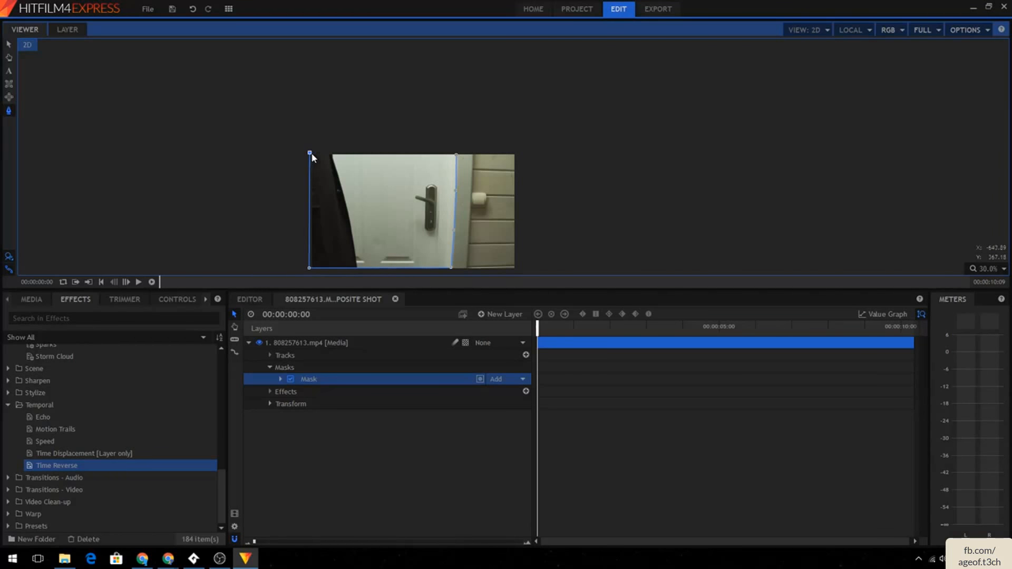
pyautogui.click(456, 155)
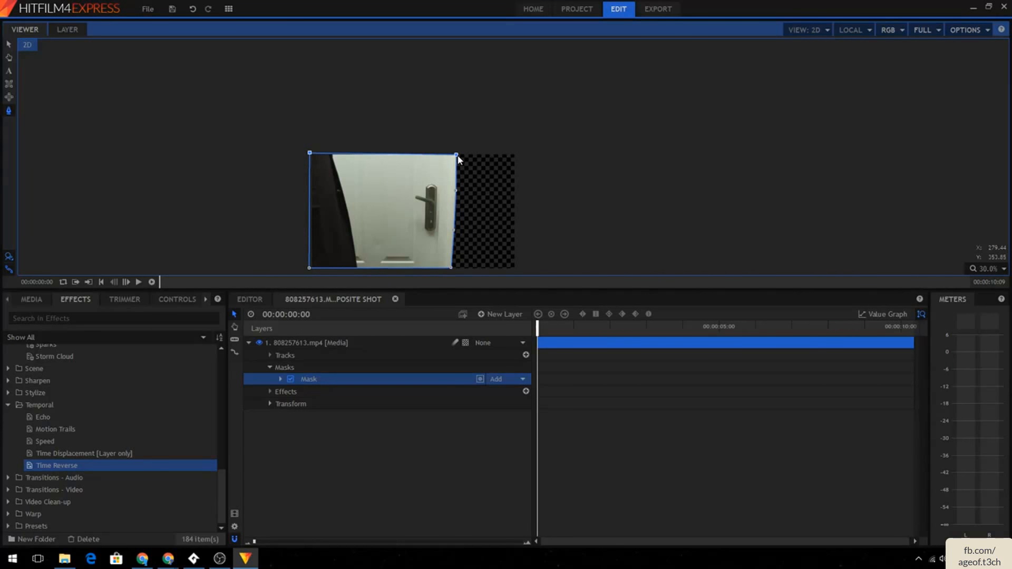
# - Nudge the mask's top-left corner and add points along its right edge beside the door
pyautogui.moveTo(310, 154)
pyautogui.mouseDown()
pyautogui.moveTo(304, 148)
pyautogui.moveTo(389, 176)
pyautogui.moveTo(310, 158)
pyautogui.mouseUp()
pyautogui.click(388, 158)
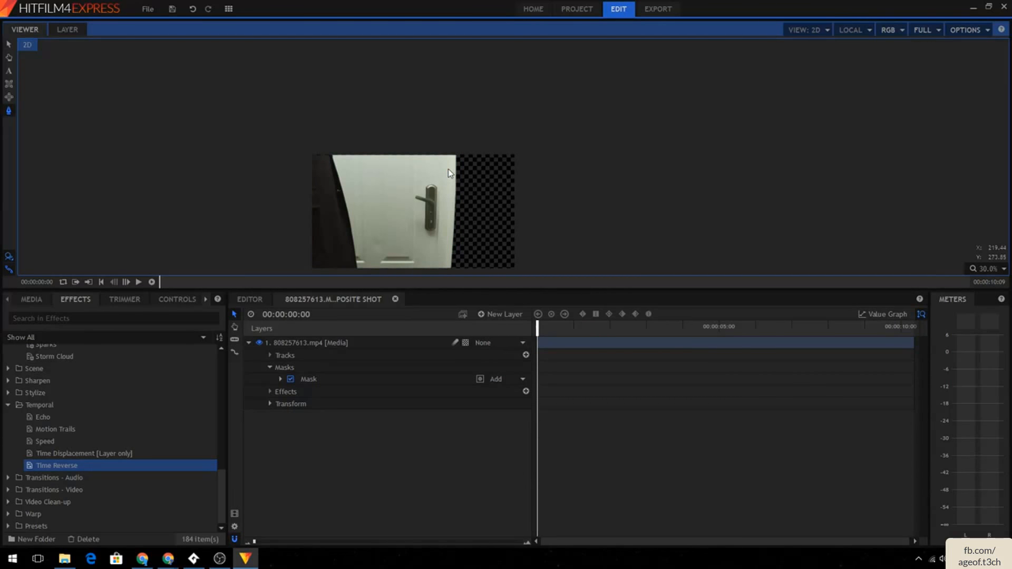
pyautogui.click(363, 379)
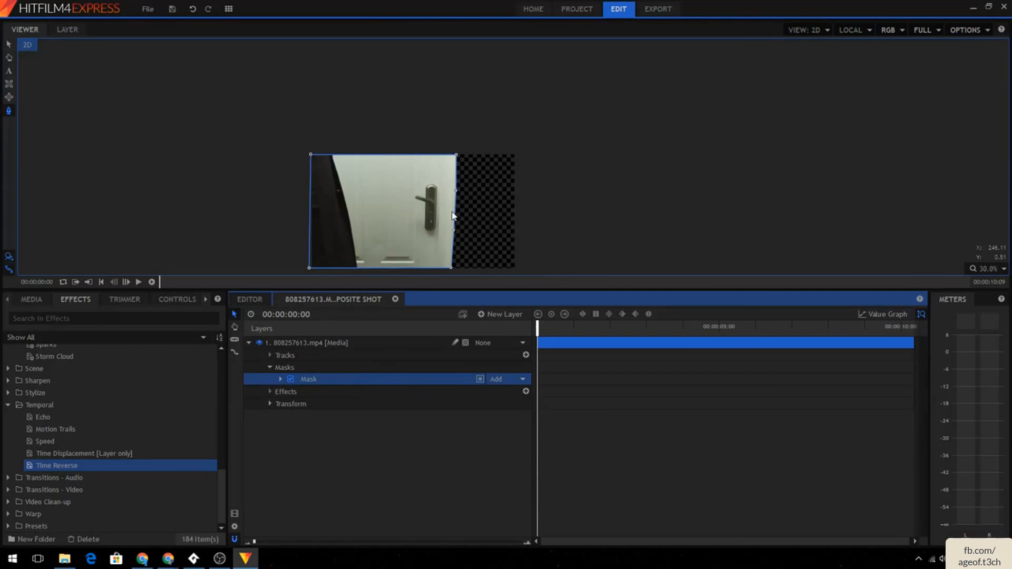
pyautogui.click(457, 193)
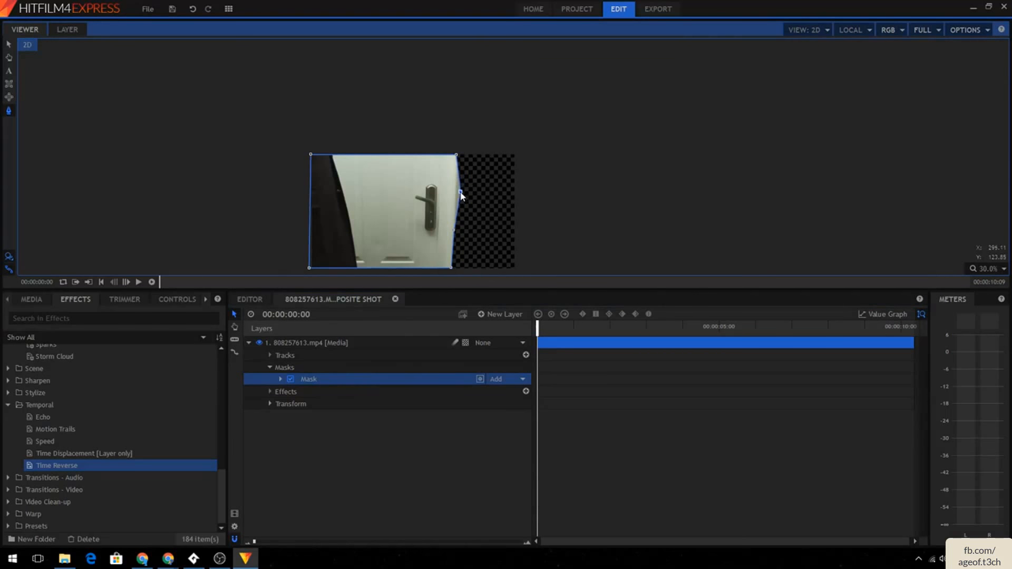
pyautogui.moveTo(458, 196); pyautogui.dragTo(456, 233)
# - Play back the masked clip and look through the mask blend mode options
pyautogui.click(140, 282)
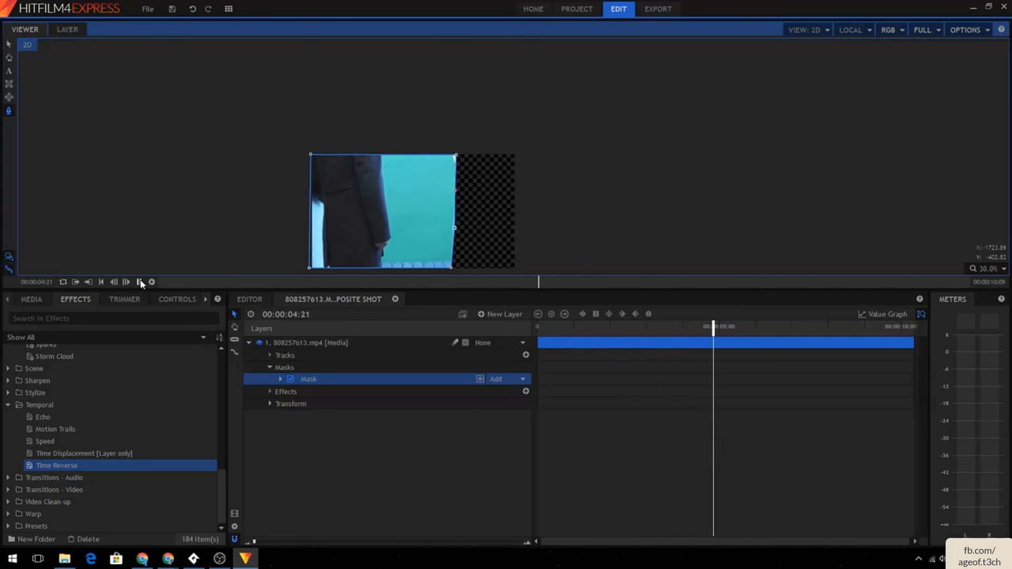
pyautogui.click(575, 98)
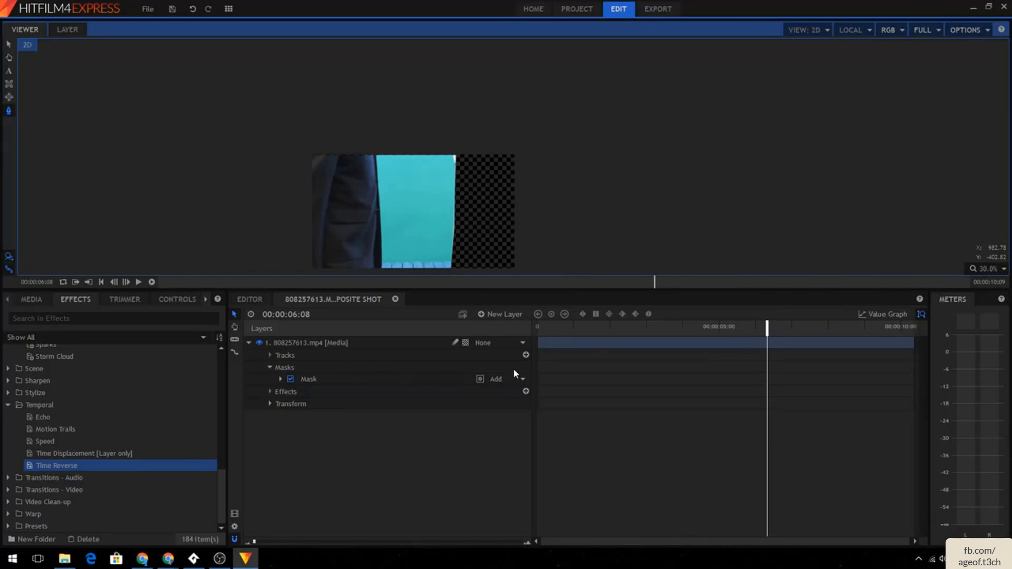
pyautogui.click(571, 328)
pyautogui.click(523, 380)
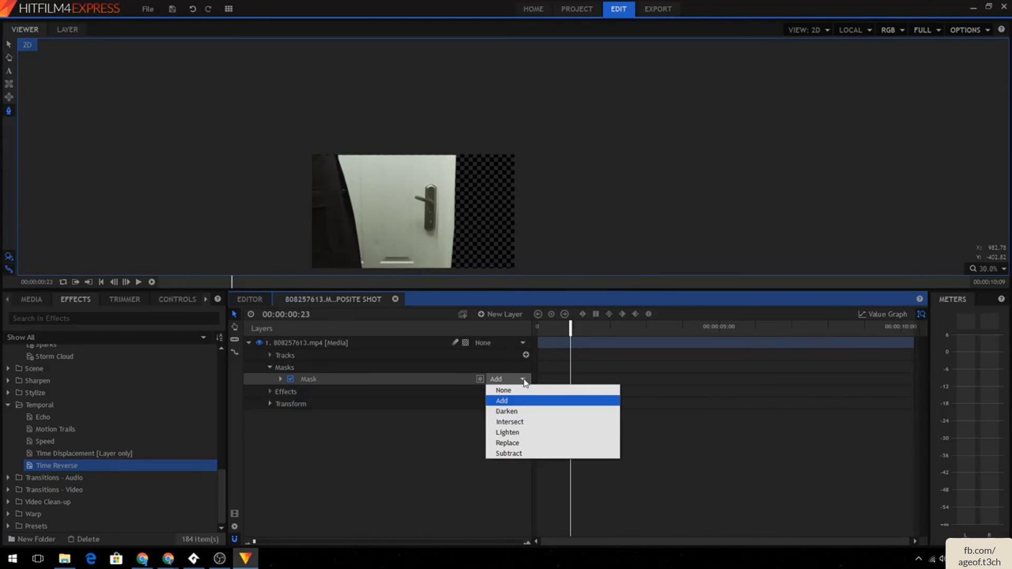
pyautogui.click(525, 380)
pyautogui.moveTo(570, 327); pyautogui.dragTo(533, 327)
# - Expand the mask's Shape and Transform properties and enable keyframing on its Path at the clip start
pyautogui.click(281, 379)
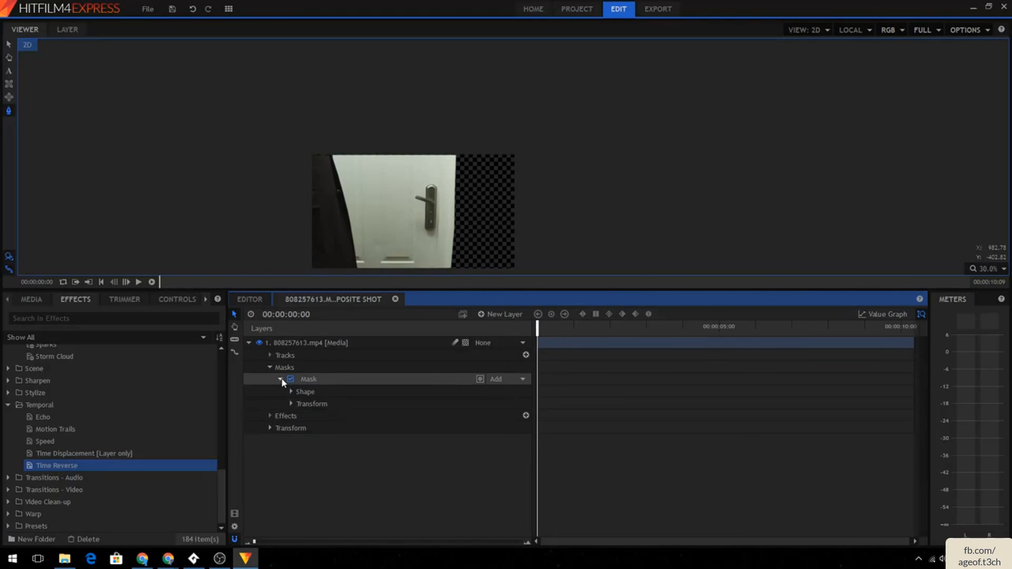
pyautogui.click(290, 392)
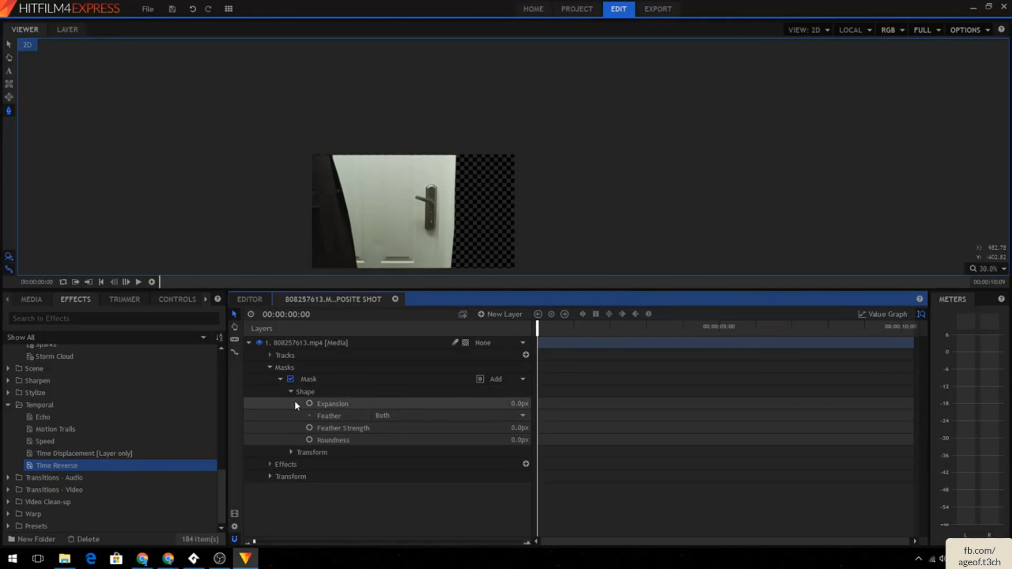
pyautogui.click(290, 452)
pyautogui.scroll(-2, 353, 403)
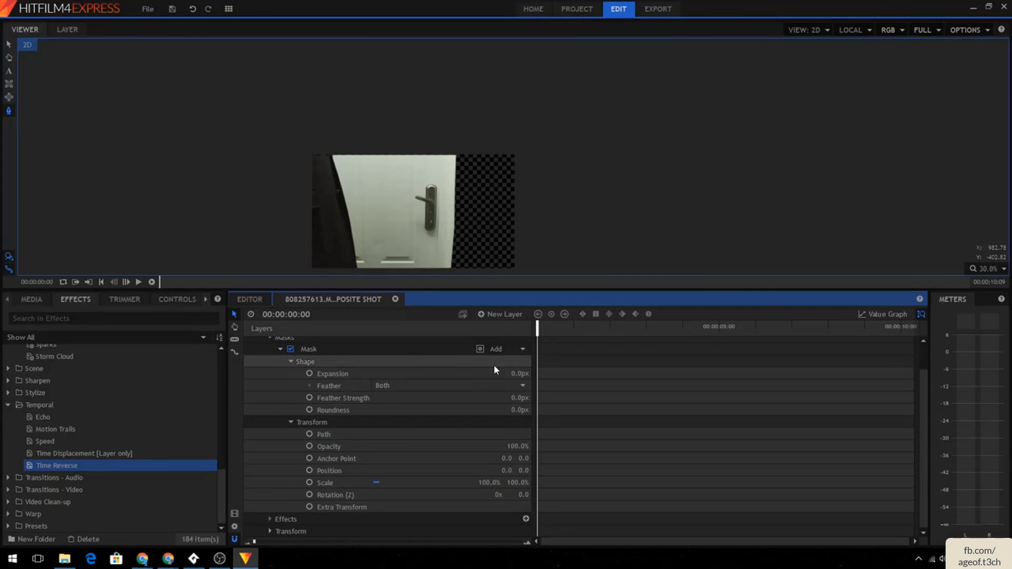
pyautogui.click(380, 433)
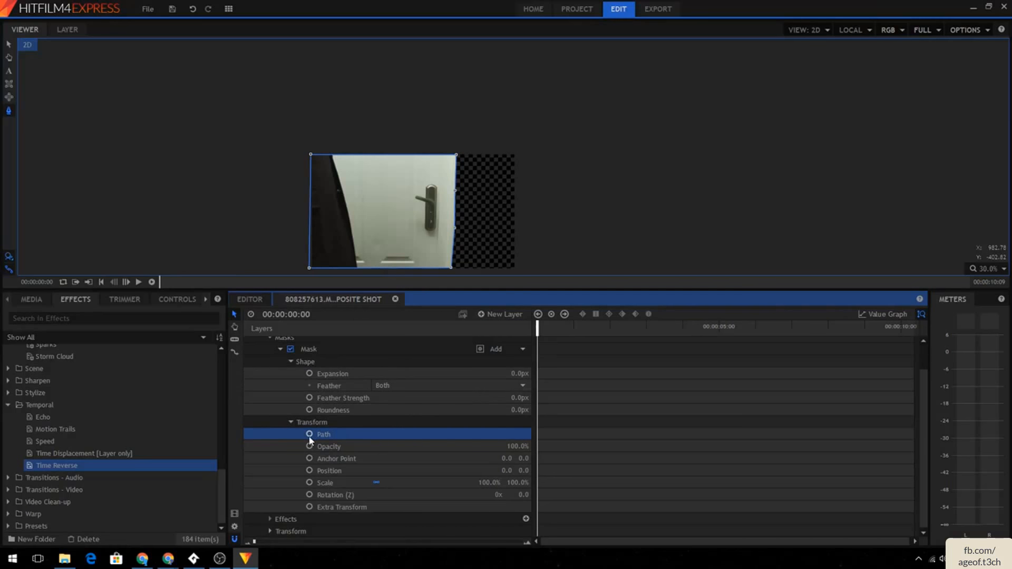
pyautogui.click(432, 207)
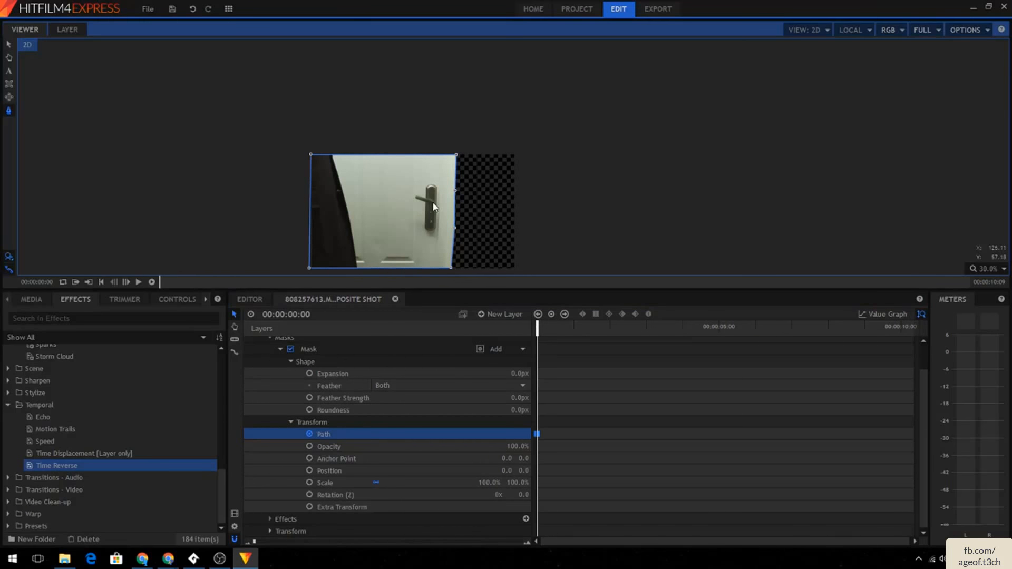
# - At 00:00:01:14, reshape the mask's right-edge points outward to follow the opening door, adding a Path keyframe
pyautogui.click(594, 326)
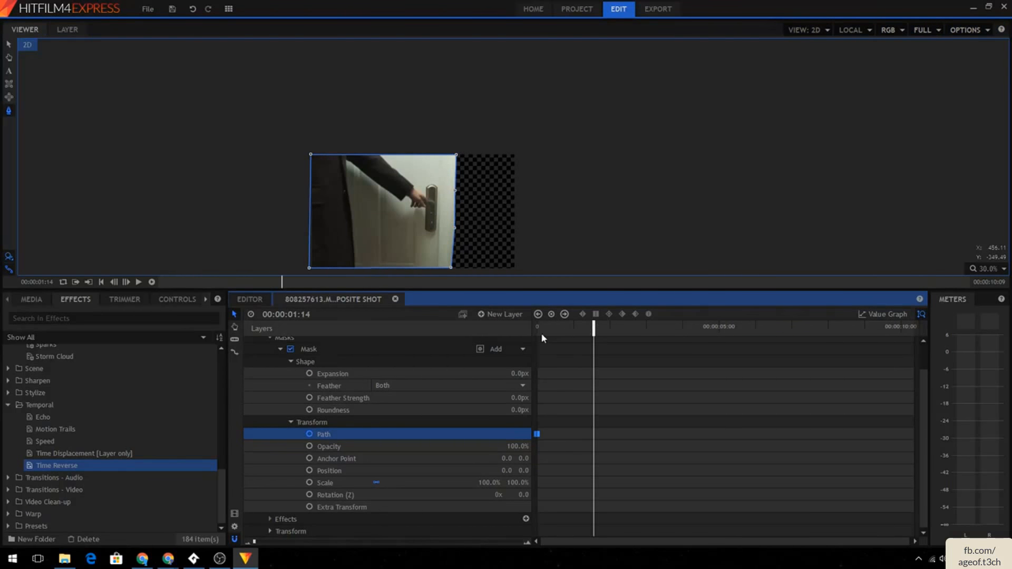
pyautogui.click(434, 236)
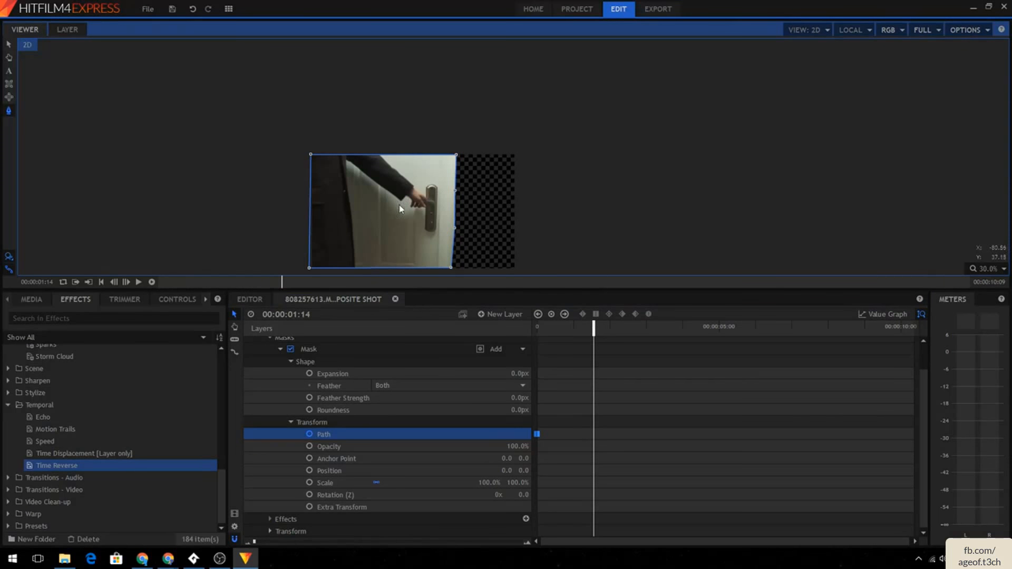
pyautogui.moveTo(456, 192); pyautogui.dragTo(472, 193)
pyautogui.moveTo(455, 228); pyautogui.dragTo(489, 227)
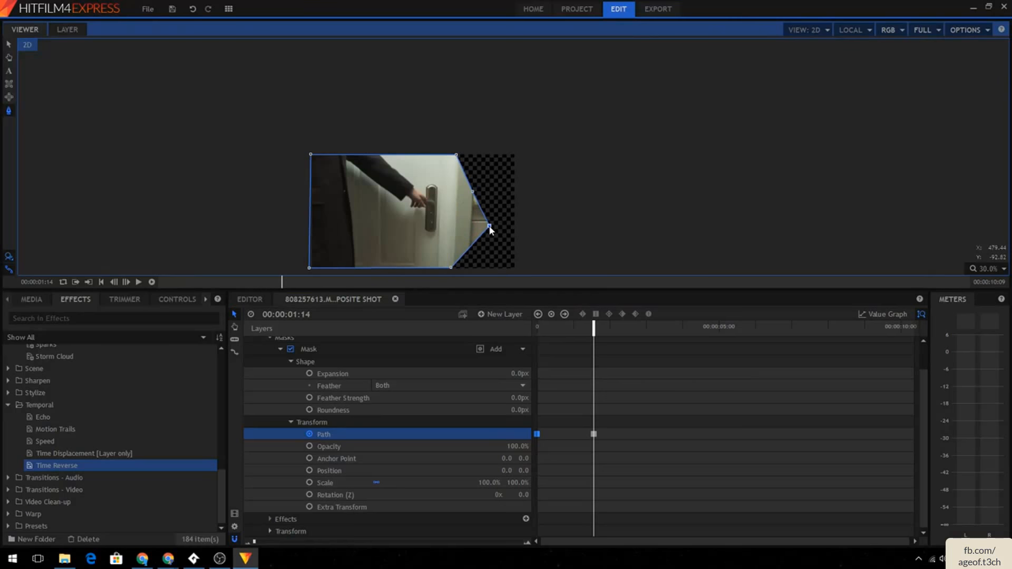
pyautogui.moveTo(451, 267); pyautogui.dragTo(506, 268)
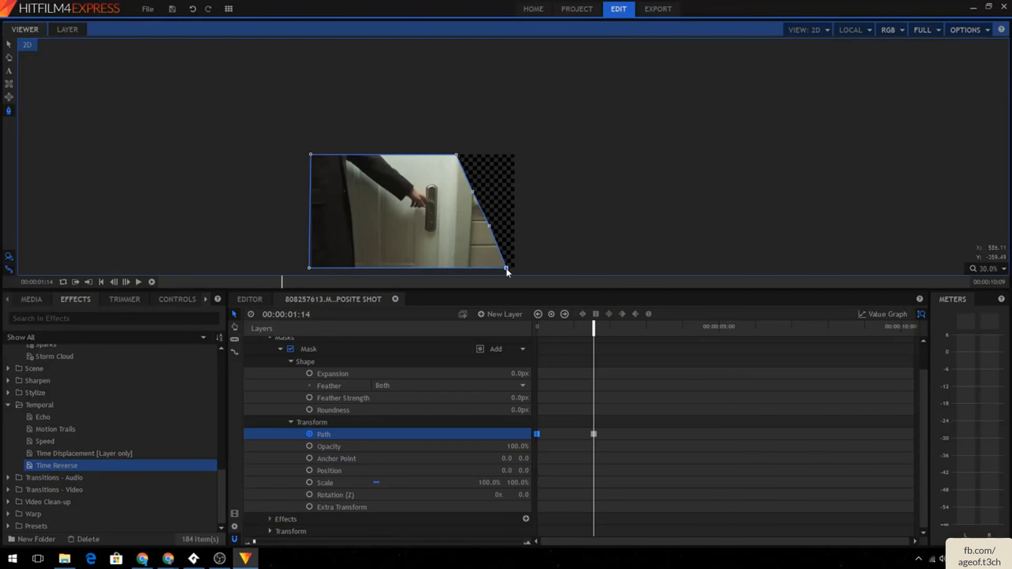
pyautogui.moveTo(471, 186); pyautogui.dragTo(486, 188)
pyautogui.moveTo(457, 156); pyautogui.dragTo(506, 153)
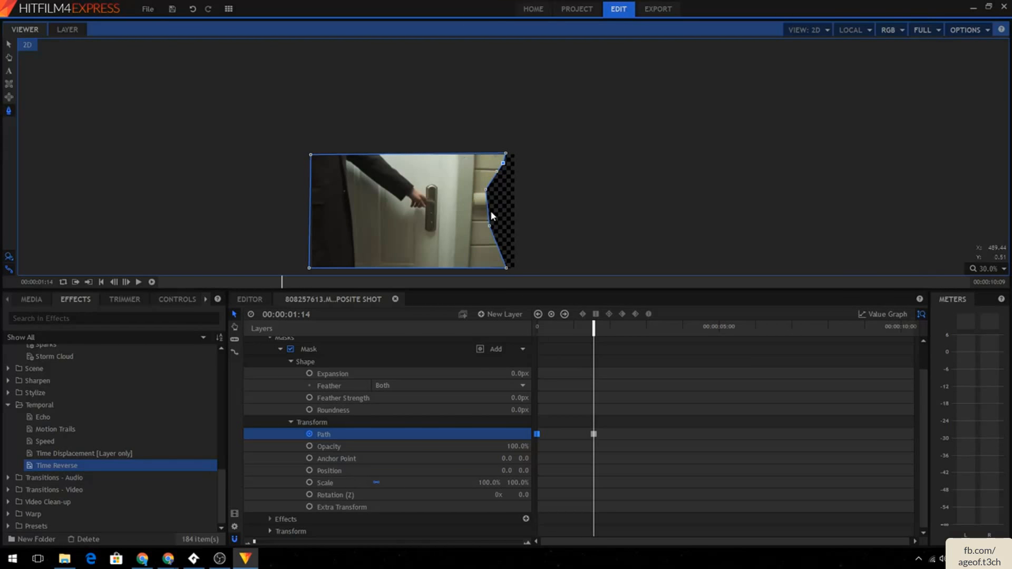
pyautogui.scroll(2, 490, 212)
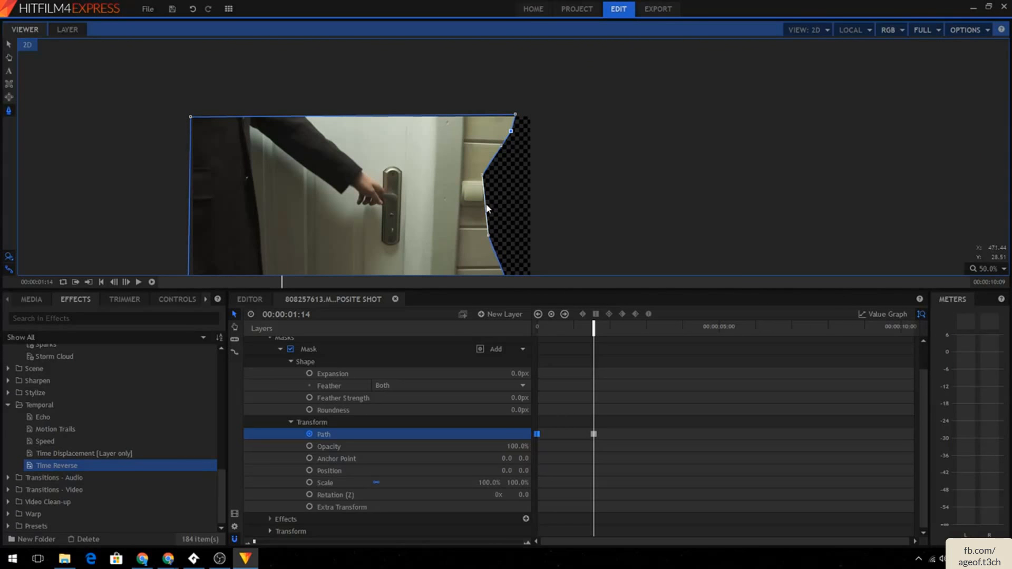
pyautogui.click(484, 204)
pyautogui.moveTo(485, 203); pyautogui.dragTo(490, 204)
# - Play back the shot from the start to review the animated mask
pyautogui.moveTo(593, 327); pyautogui.dragTo(526, 326)
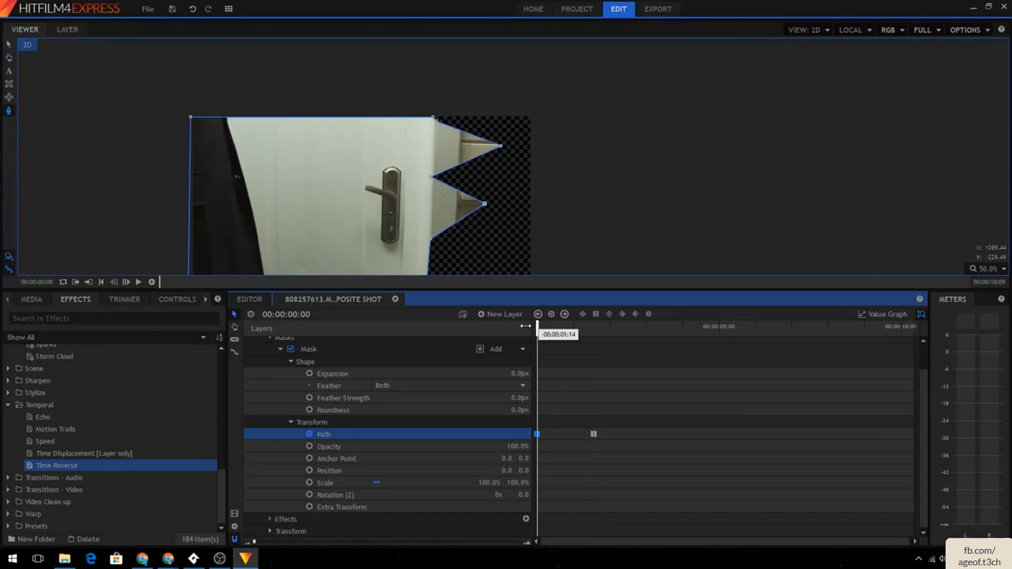
pyautogui.click(139, 282)
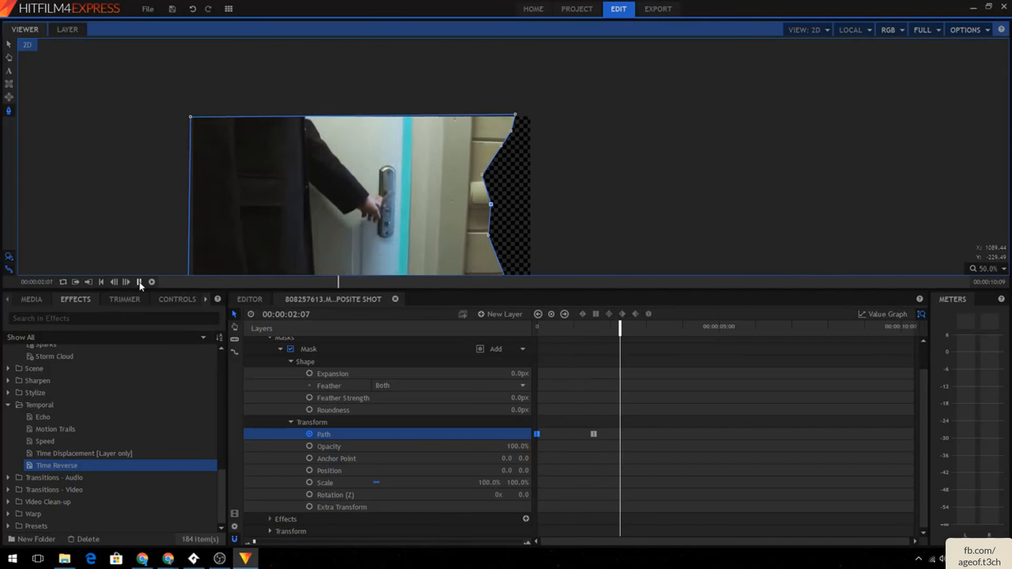
pyautogui.click(139, 282)
pyautogui.click(139, 188)
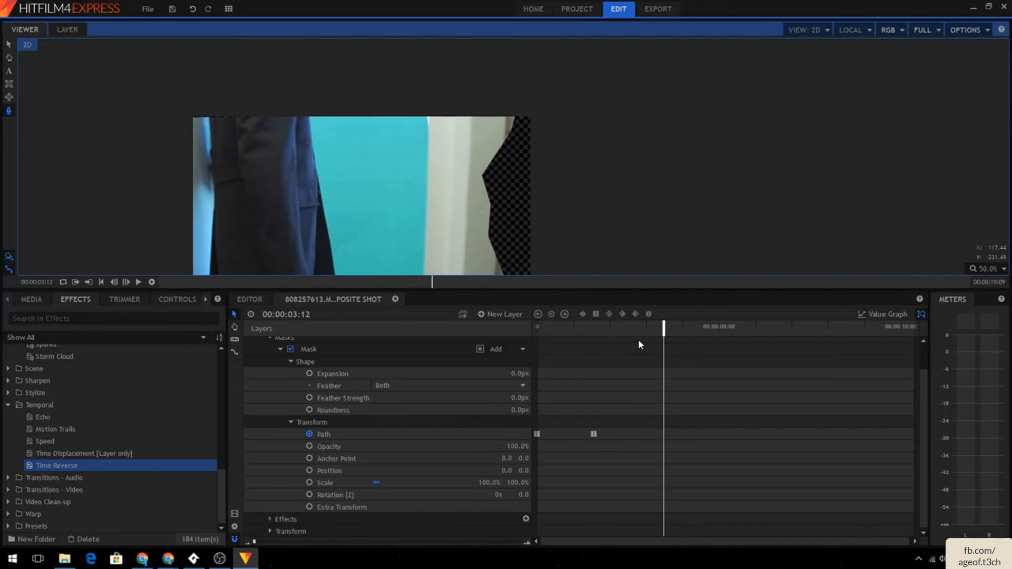
pyautogui.moveTo(663, 328); pyautogui.dragTo(410, 317)
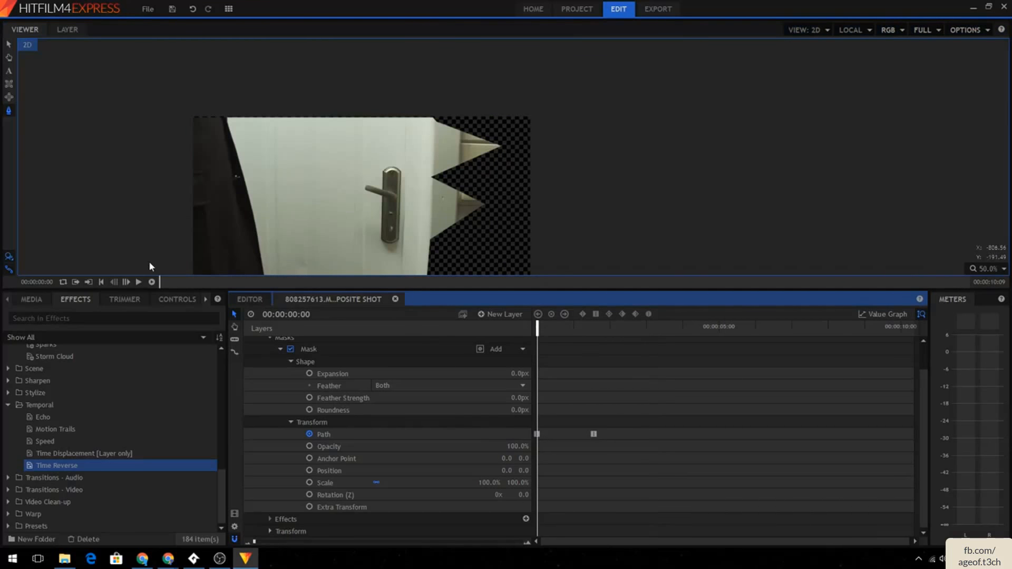
pyautogui.click(139, 283)
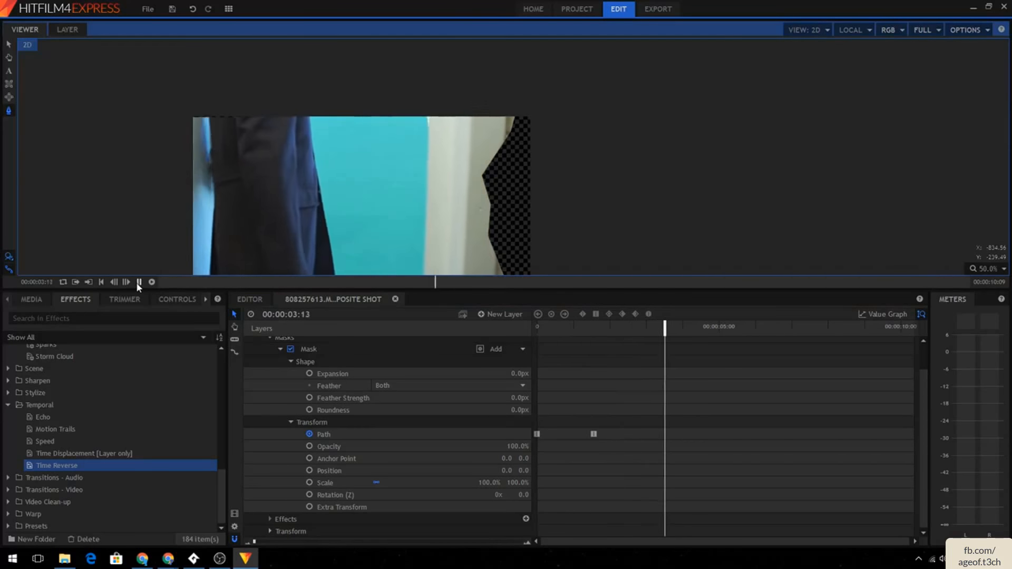
pyautogui.click(688, 330)
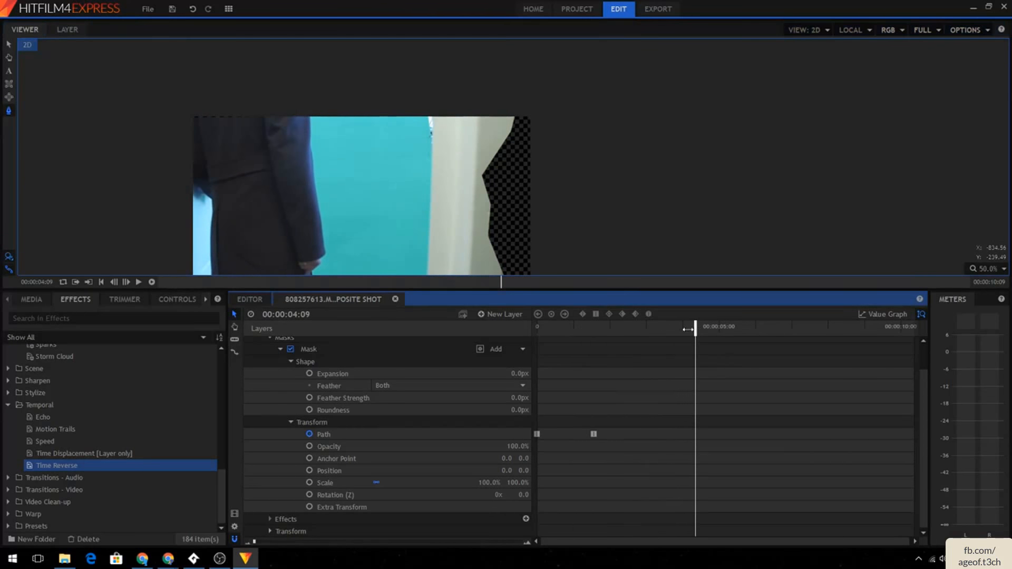
pyautogui.click(538, 330)
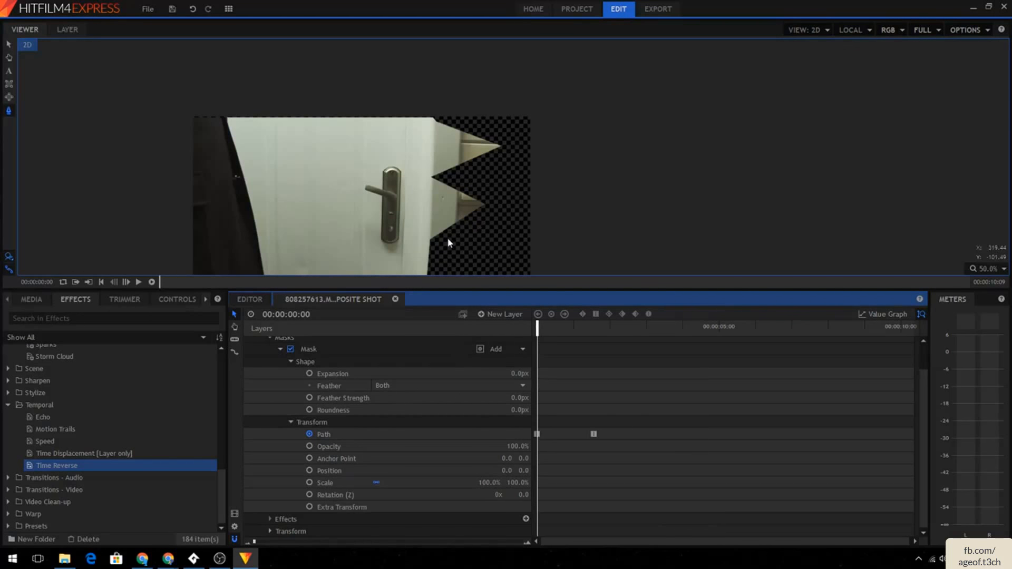
pyautogui.click(281, 349)
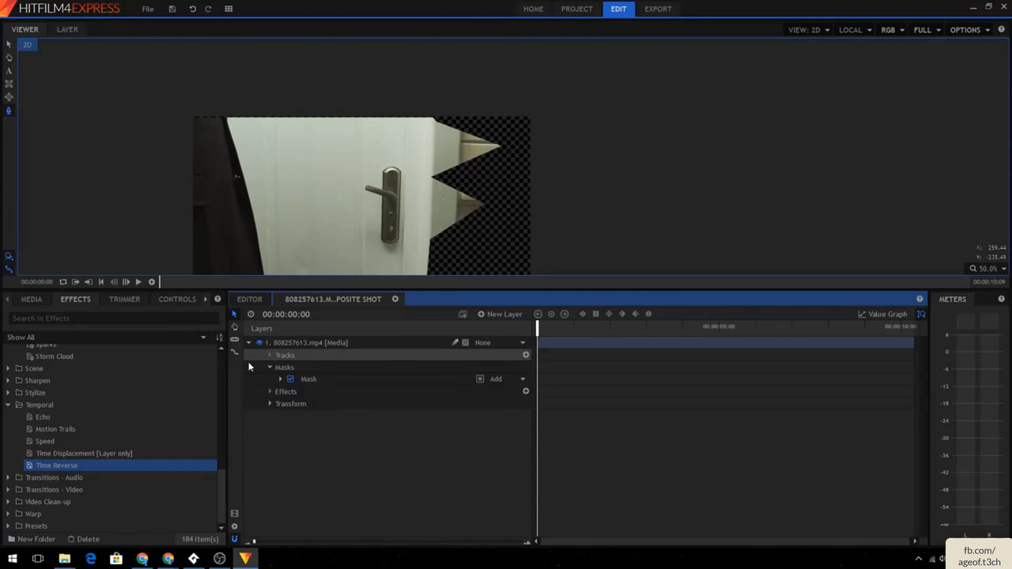
pyautogui.click(9, 97)
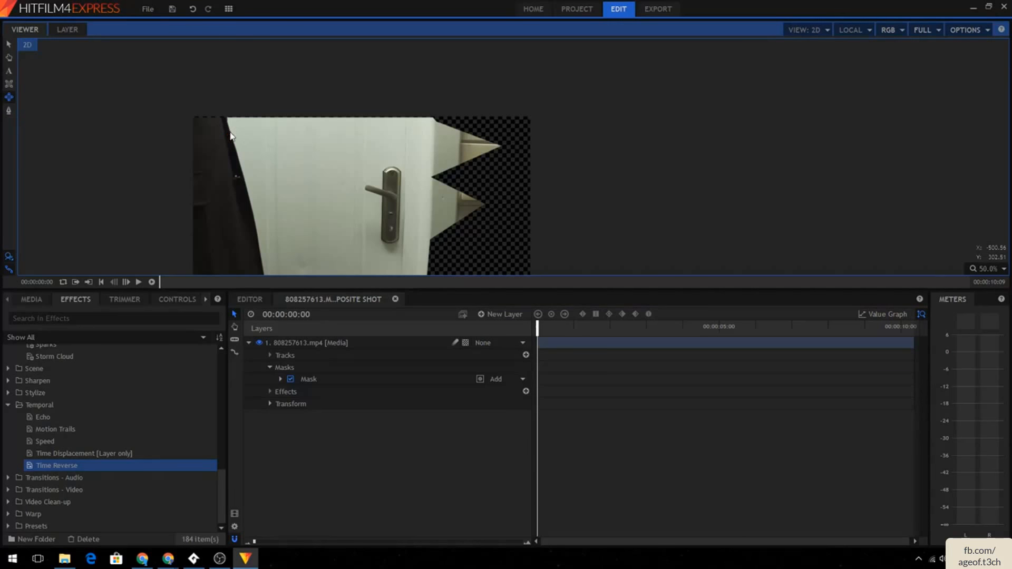
pyautogui.click(343, 343)
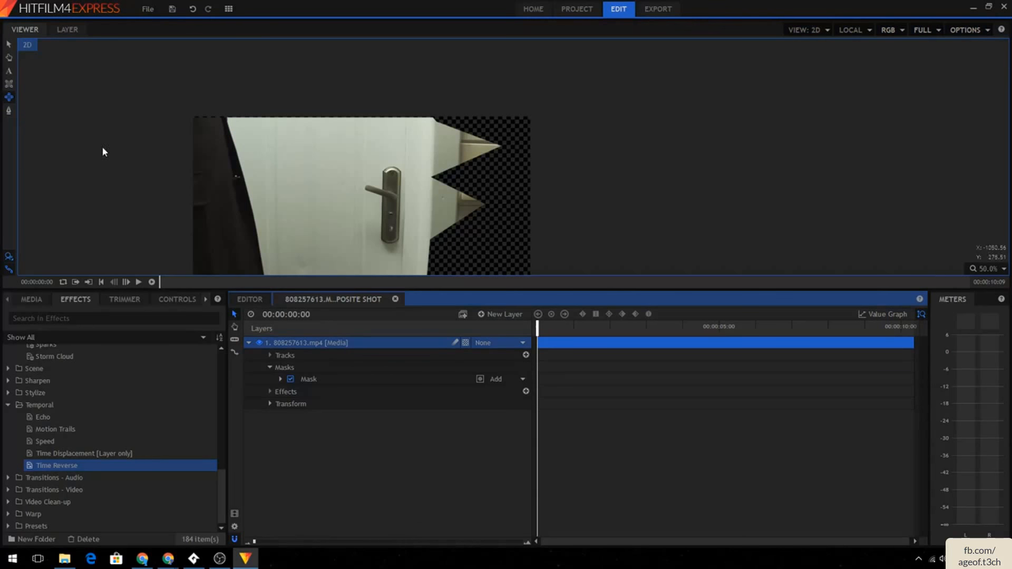
pyautogui.click(11, 101)
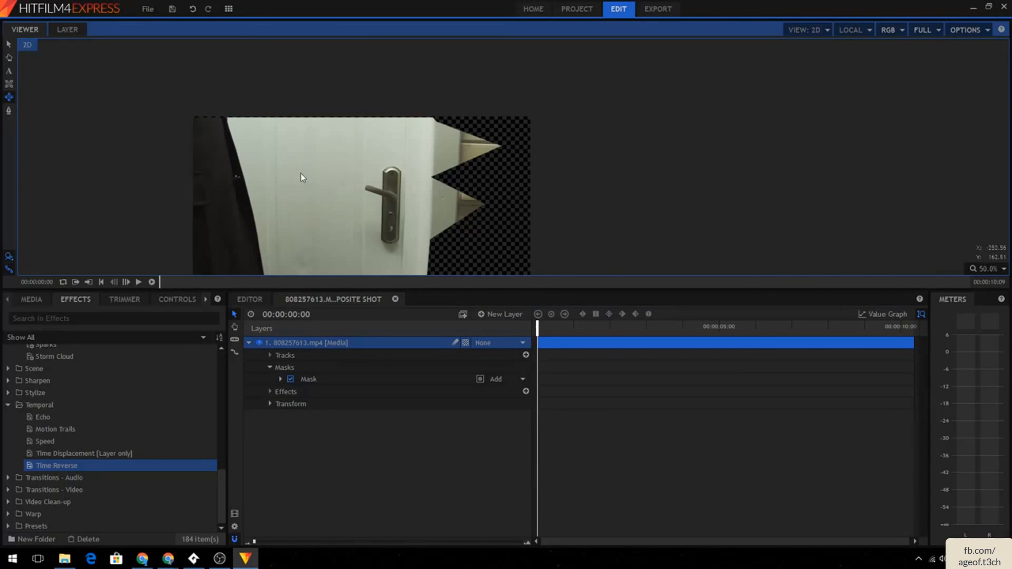
pyautogui.moveTo(294, 168); pyautogui.dragTo(333, 200)
pyautogui.click(325, 195)
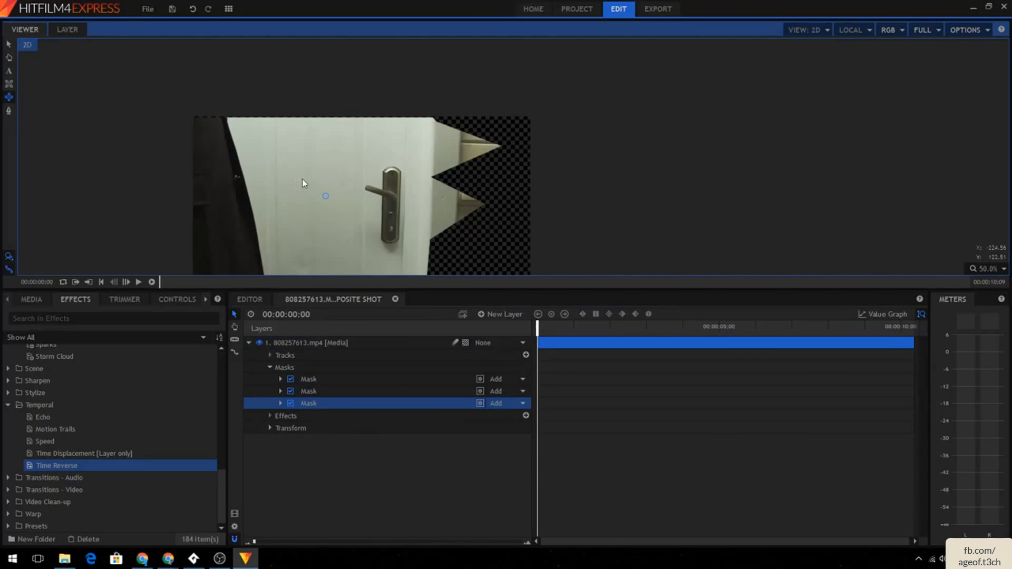
pyautogui.click(398, 391)
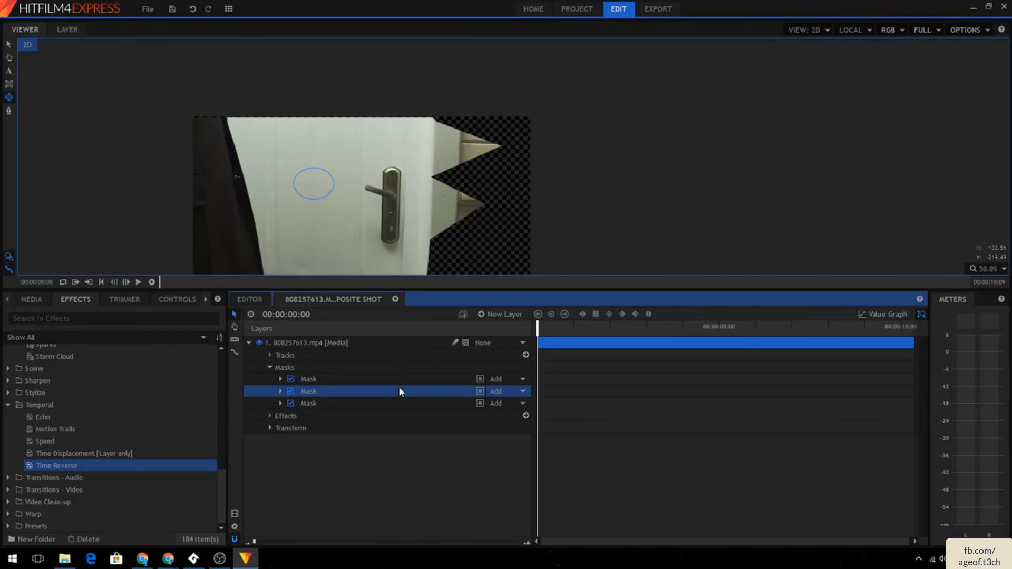
pyautogui.press('Delete')
pyautogui.click(377, 391)
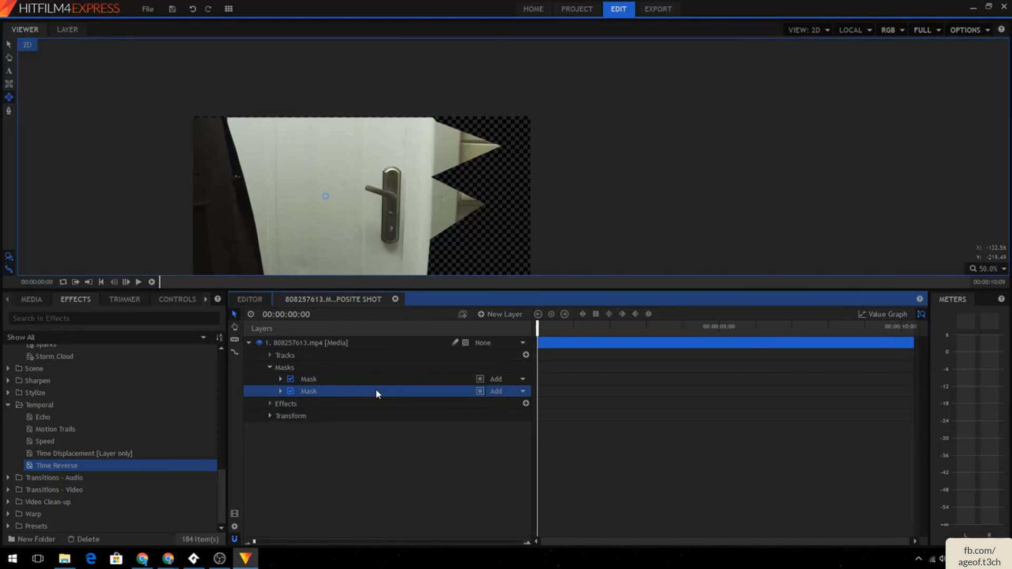
pyautogui.press('Delete')
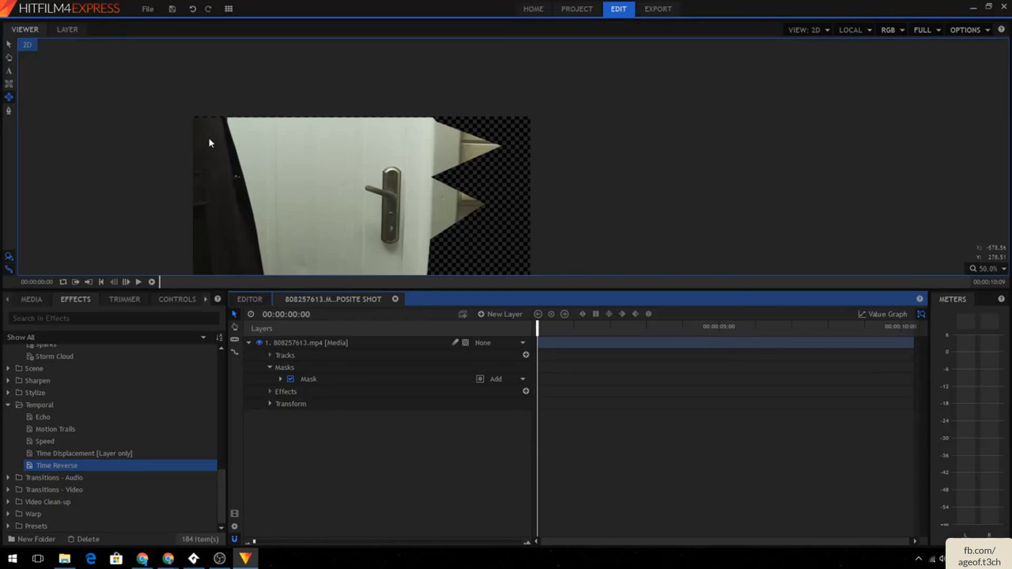
# - Draw a second, circular mask over the door's left side beside the handle and expand its properties
pyautogui.click(227, 135)
pyautogui.click(9, 97)
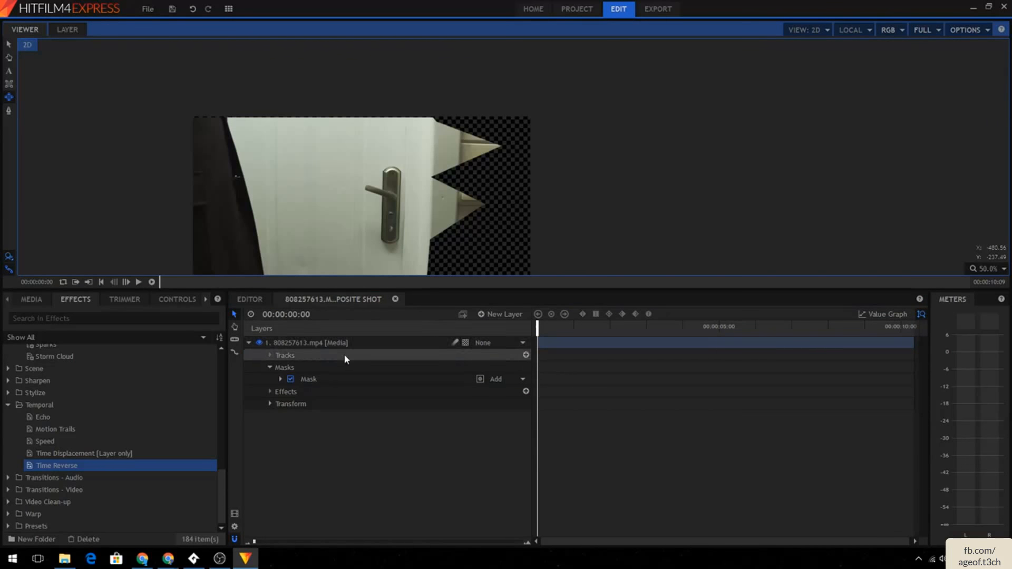
pyautogui.click(343, 343)
pyautogui.moveTo(249, 135); pyautogui.dragTo(367, 254)
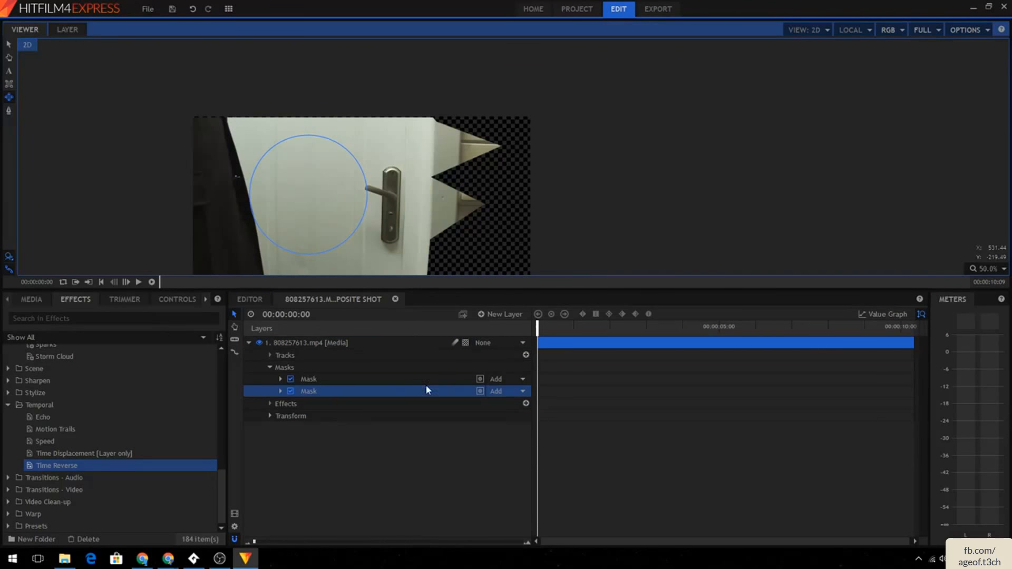
pyautogui.click(281, 392)
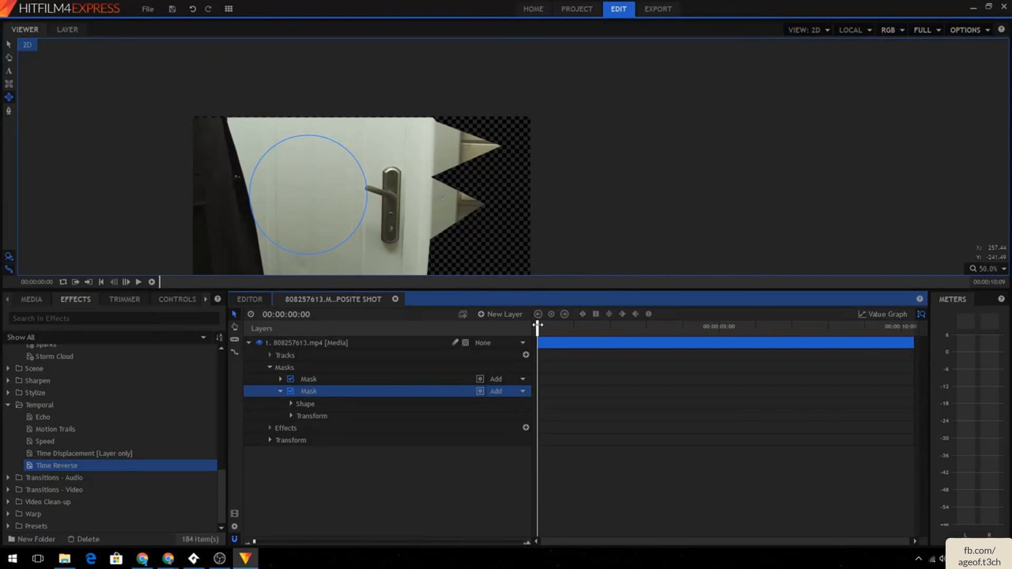
pyautogui.moveTo(537, 325)
pyautogui.mouseDown()
pyautogui.moveTo(605, 326)
pyautogui.moveTo(537, 326)
pyautogui.mouseUp()
pyautogui.click(354, 380)
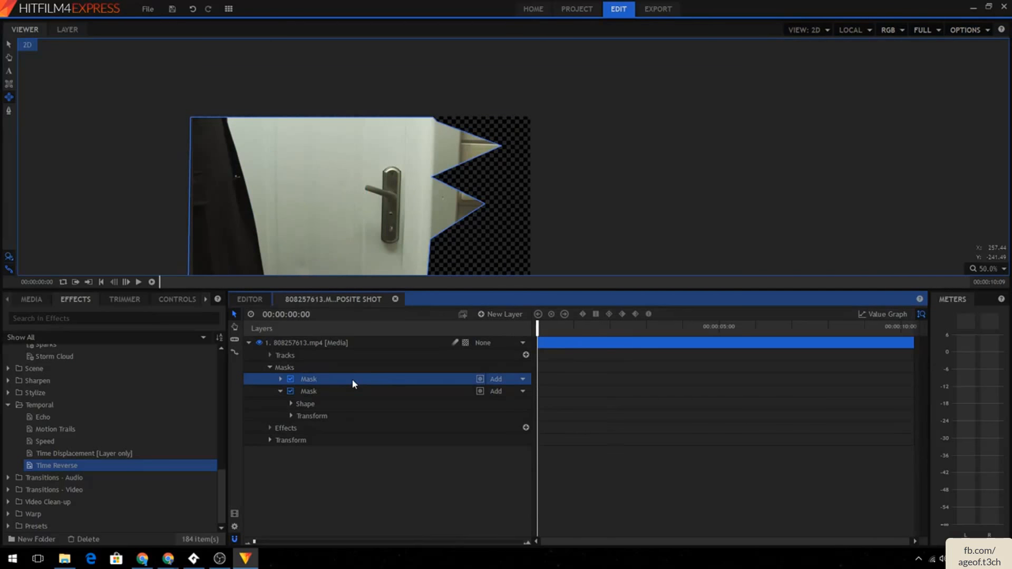
pyautogui.press('Delete')
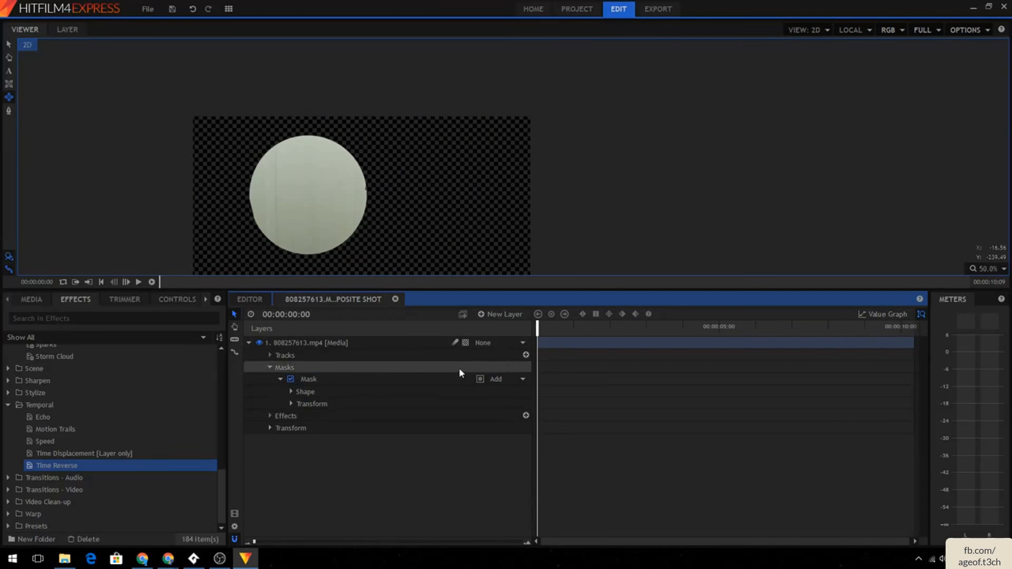
pyautogui.click(504, 380)
pyautogui.click(519, 411)
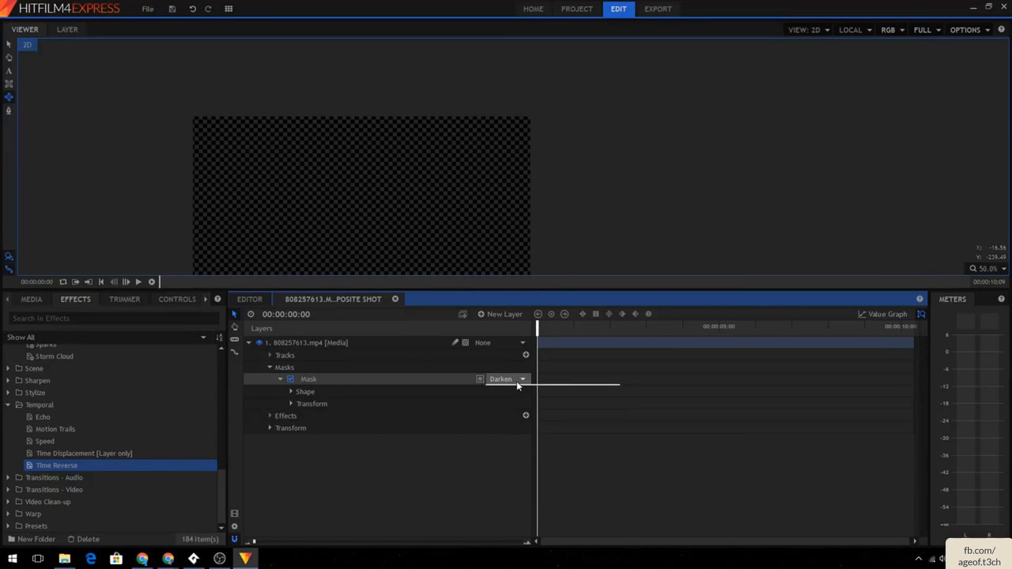
pyautogui.click(527, 422)
pyautogui.click(517, 381)
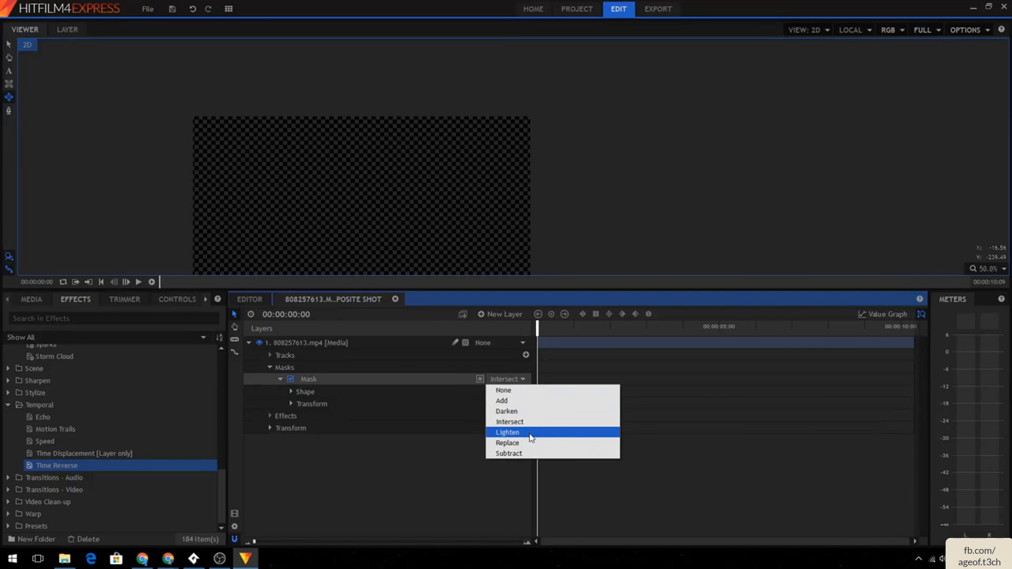
pyautogui.click(531, 437)
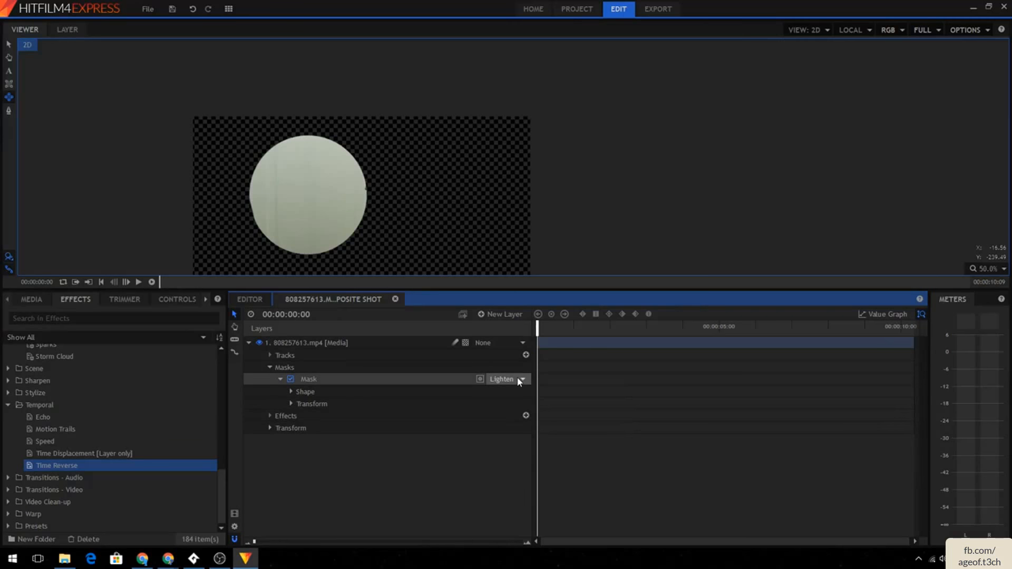
pyautogui.scroll(2, 519, 382)
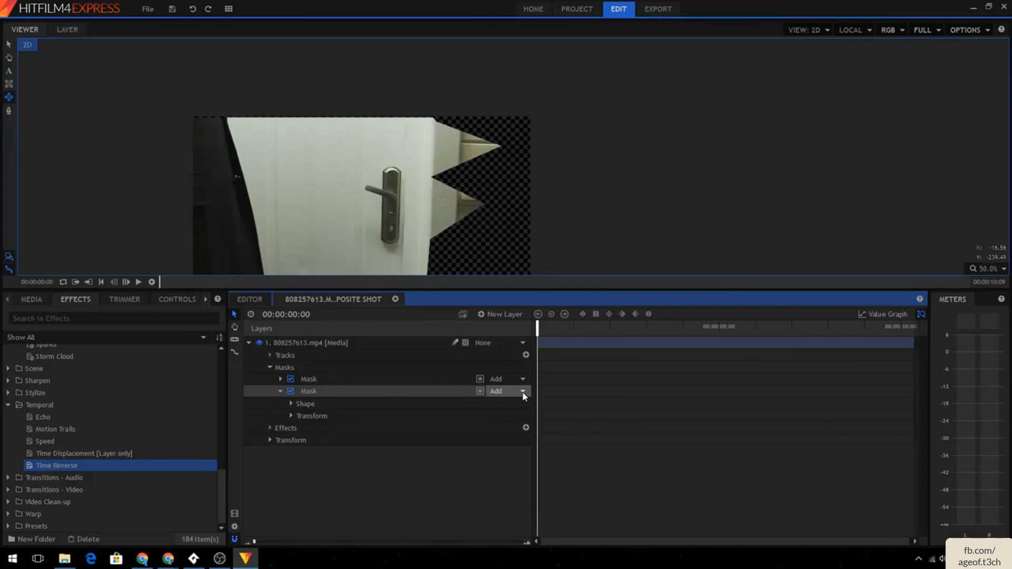
# - Set the circle mask's blend mode to Subtract and scrub the timeline to check the hole in the door
pyautogui.click(524, 393)
pyautogui.click(535, 469)
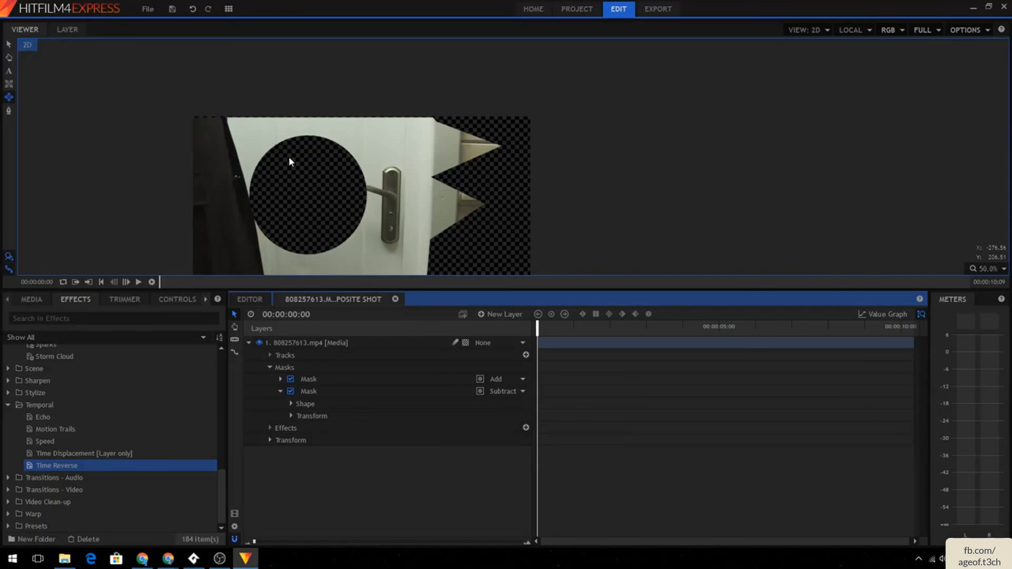
pyautogui.moveTo(362, 391); pyautogui.dragTo(356, 425)
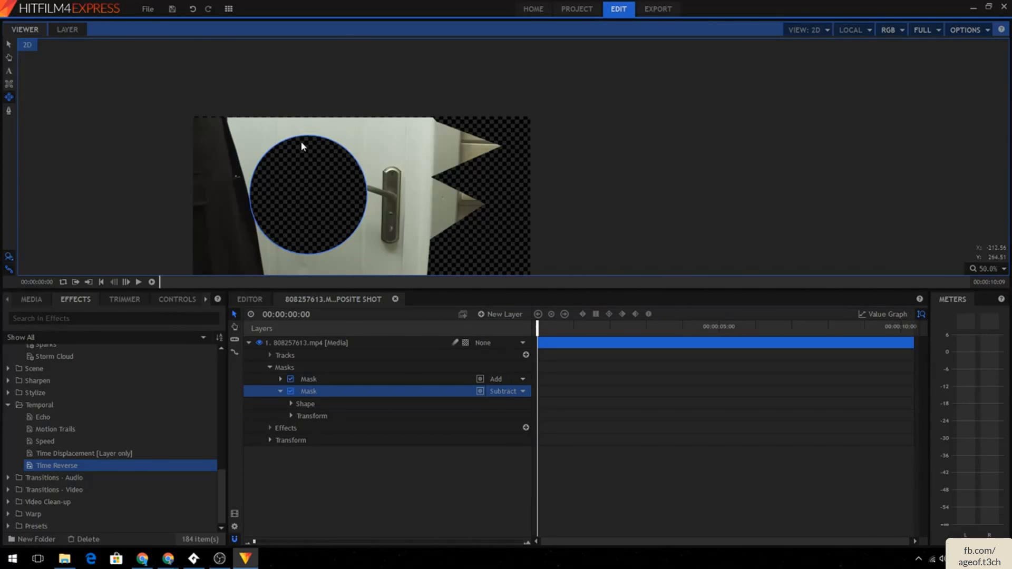
pyautogui.click(558, 331)
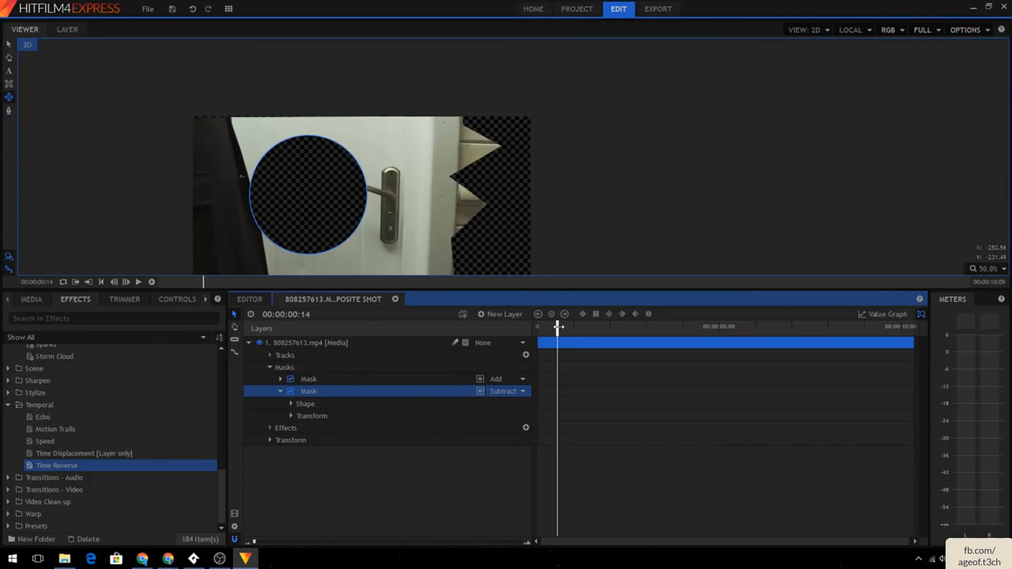
pyautogui.moveTo(558, 330); pyautogui.dragTo(298, 322)
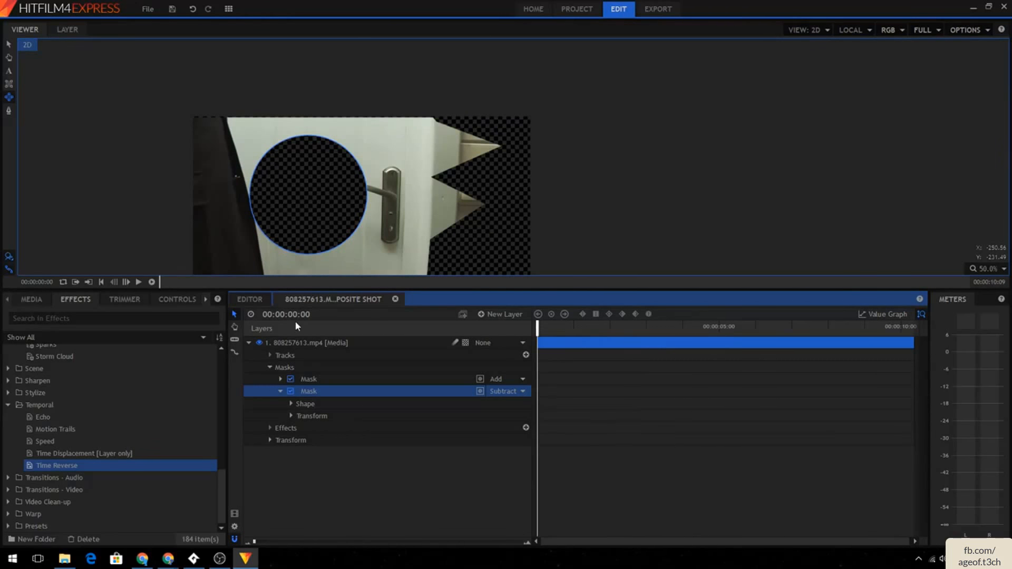
pyautogui.click(249, 299)
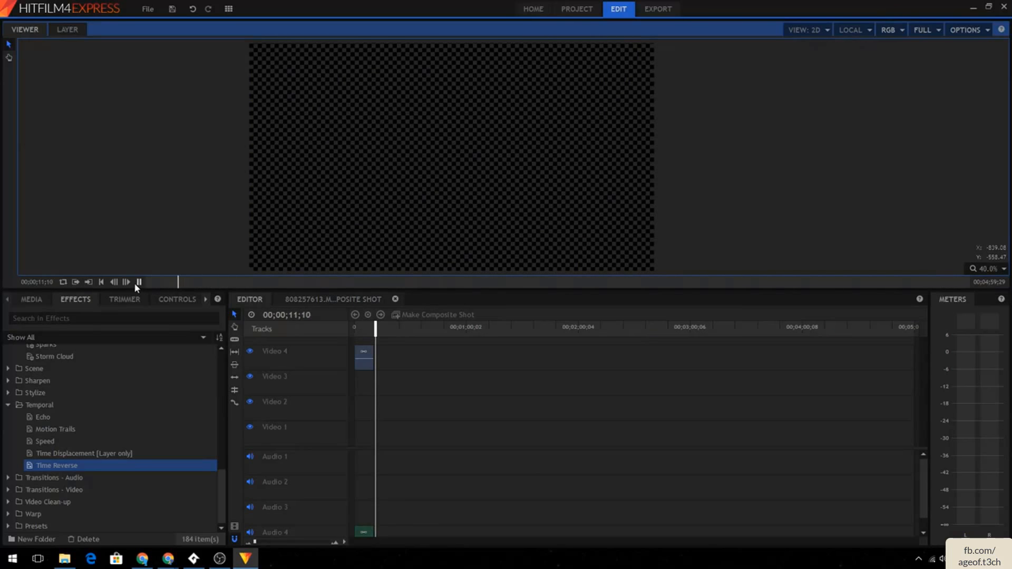
pyautogui.click(138, 282)
pyautogui.click(339, 299)
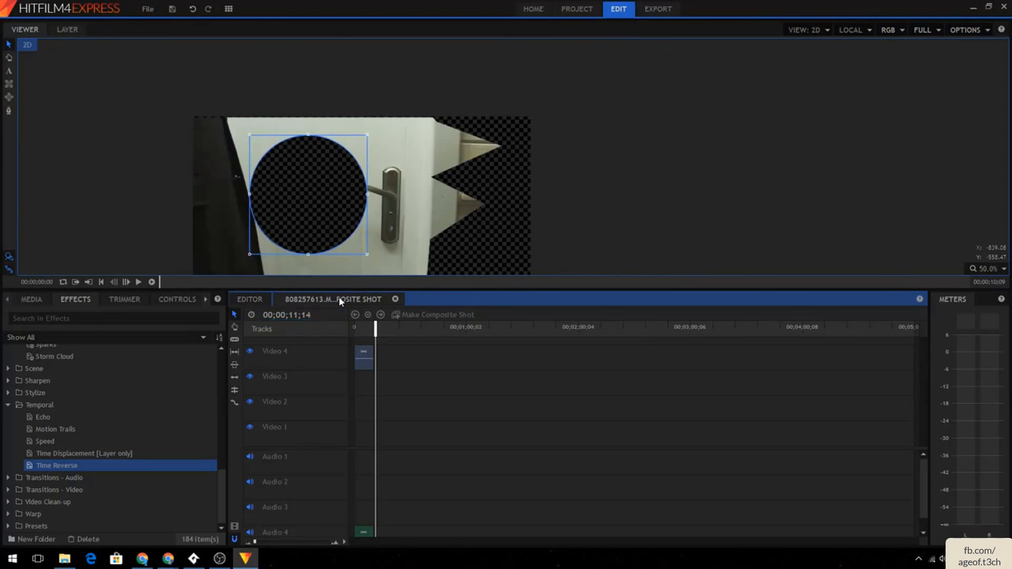
pyautogui.click(290, 404)
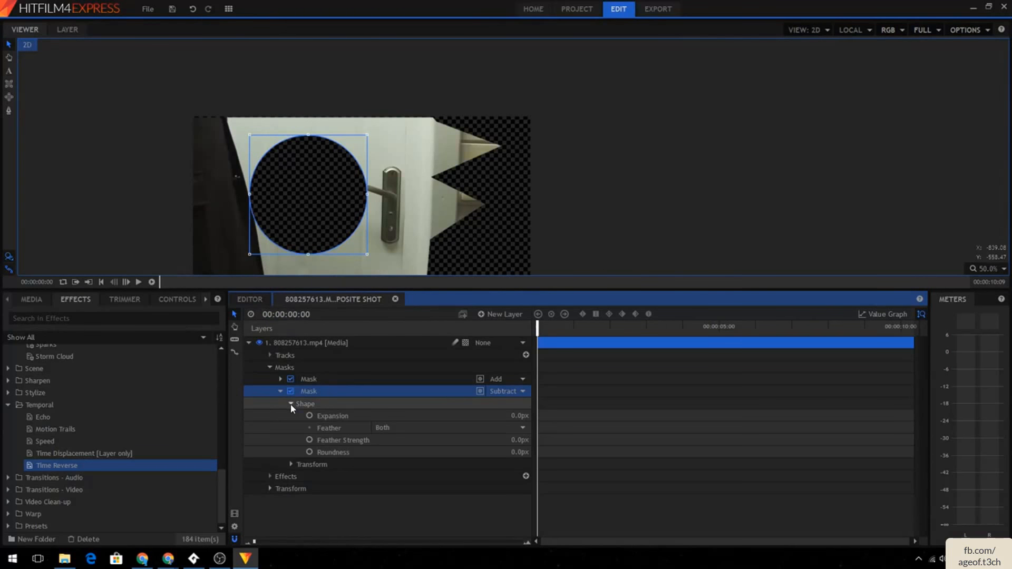
pyautogui.click(291, 404)
# - Set the circle mask's blend mode to Darken and move it above the door mask in the mask stack
pyautogui.click(511, 391)
pyautogui.click(514, 425)
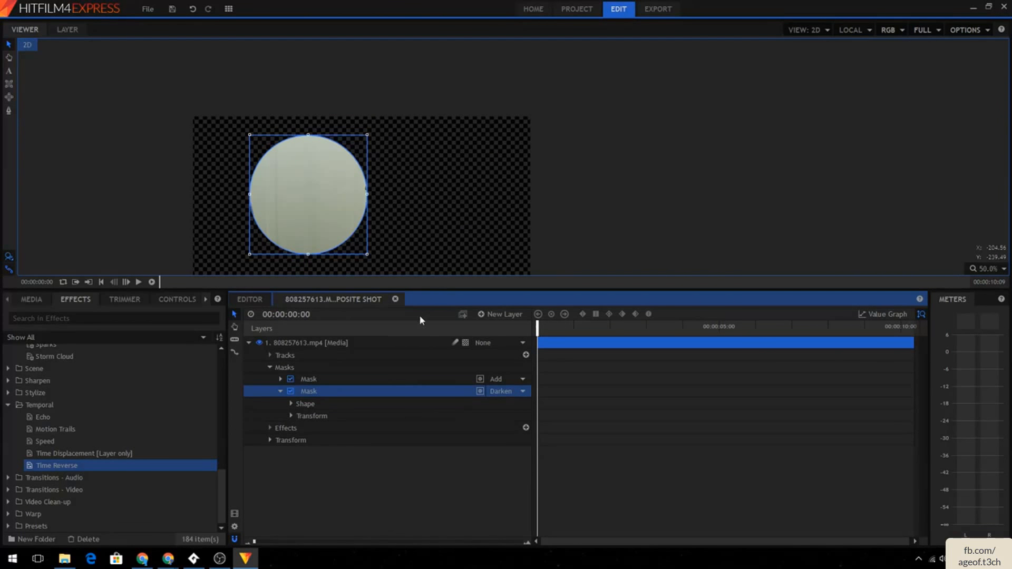
pyautogui.moveTo(353, 392); pyautogui.dragTo(360, 380)
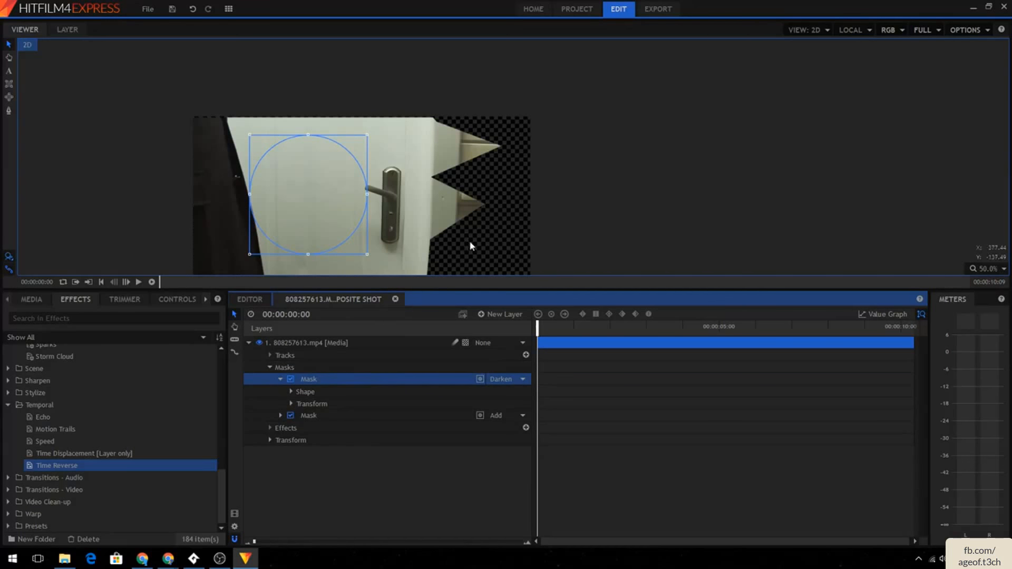
# - At 00:00:01:18, cycle the top circle mask's blend mode through Lighten, Replace and Subtract
pyautogui.click(561, 175)
pyautogui.moveTo(537, 327); pyautogui.dragTo(600, 327)
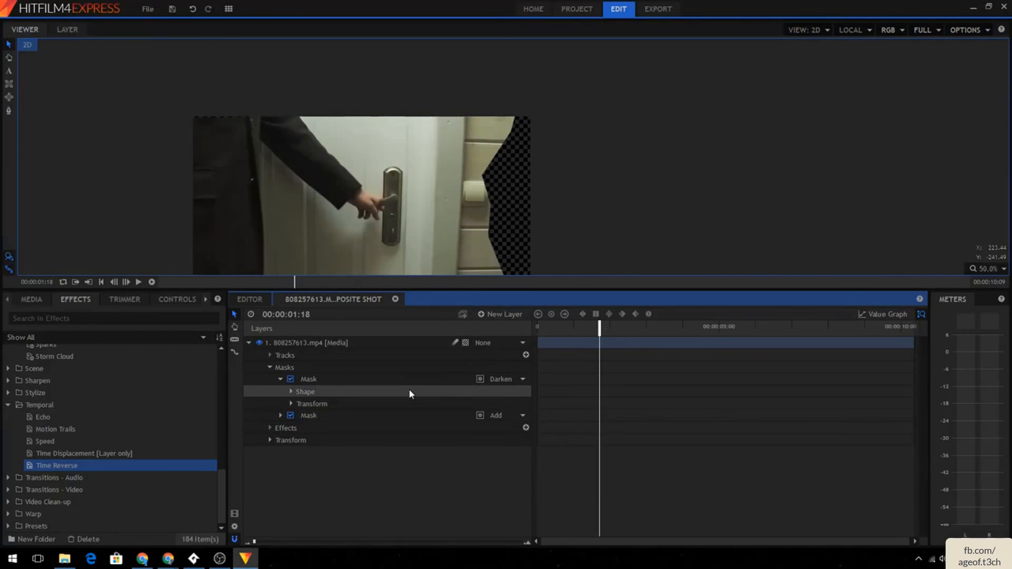
pyautogui.click(507, 379)
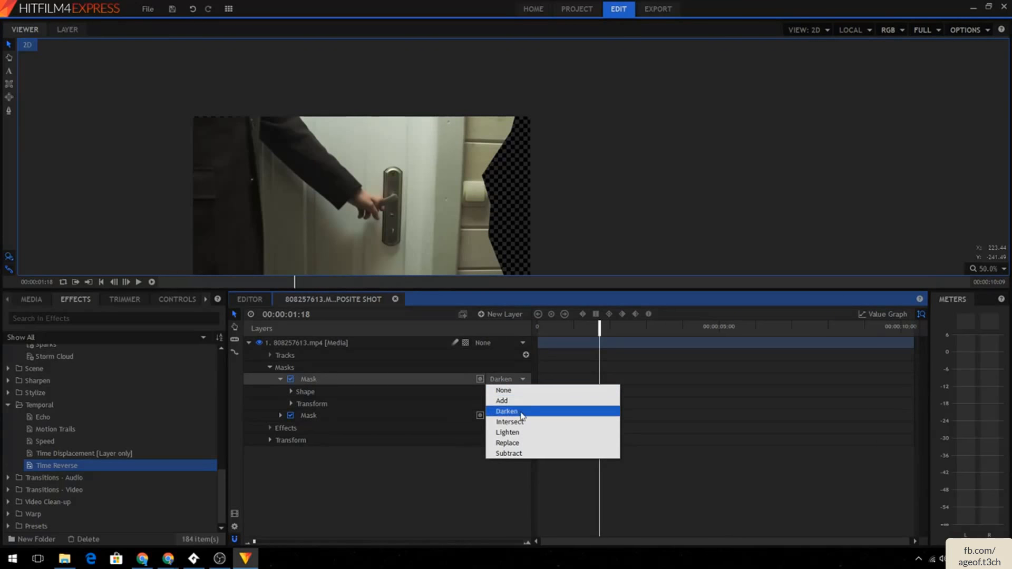
pyautogui.click(519, 432)
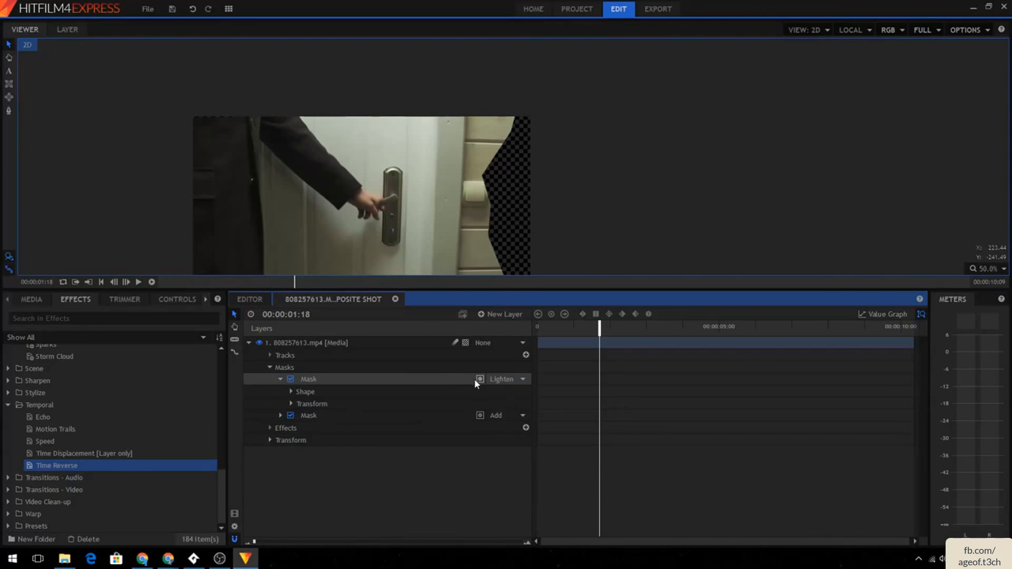
pyautogui.click(500, 379)
pyautogui.click(505, 447)
pyautogui.click(496, 379)
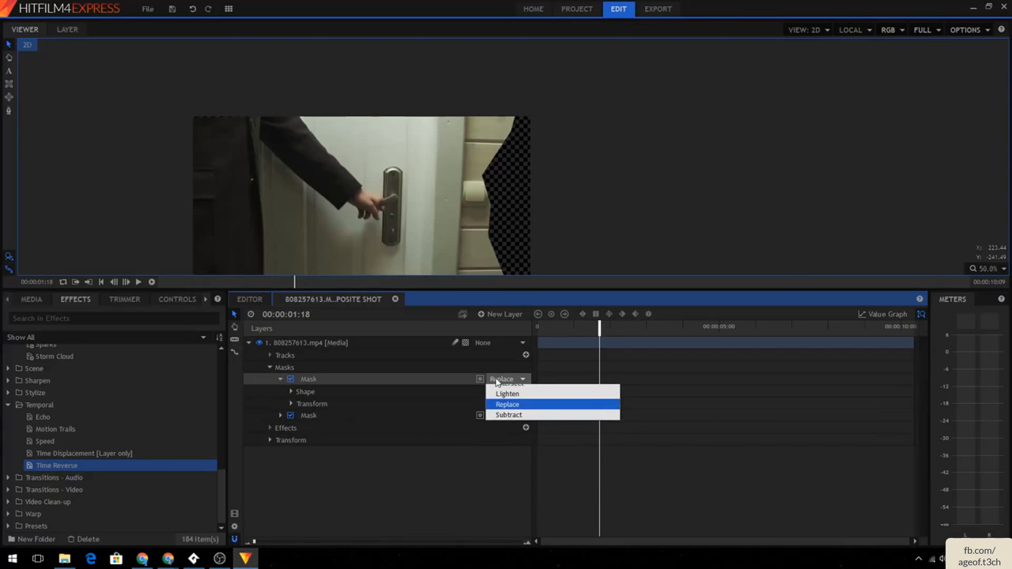
pyautogui.click(527, 452)
# - Move the circle mask back below the door mask, set its blend mode to Lighten, and return to the clip start
pyautogui.moveTo(369, 380); pyautogui.dragTo(355, 425)
pyautogui.click(501, 392)
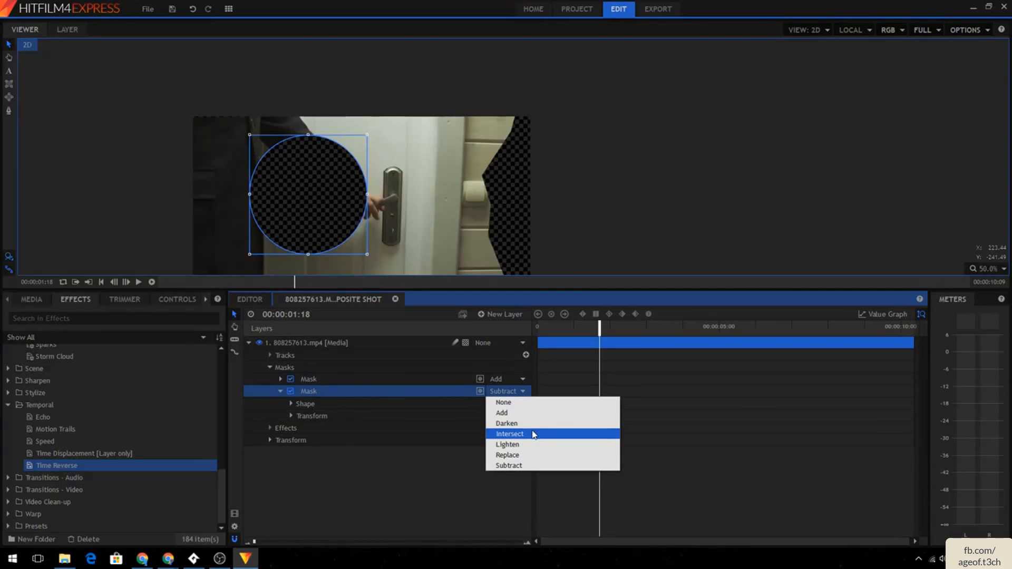
pyautogui.click(530, 445)
pyautogui.moveTo(599, 329); pyautogui.dragTo(537, 329)
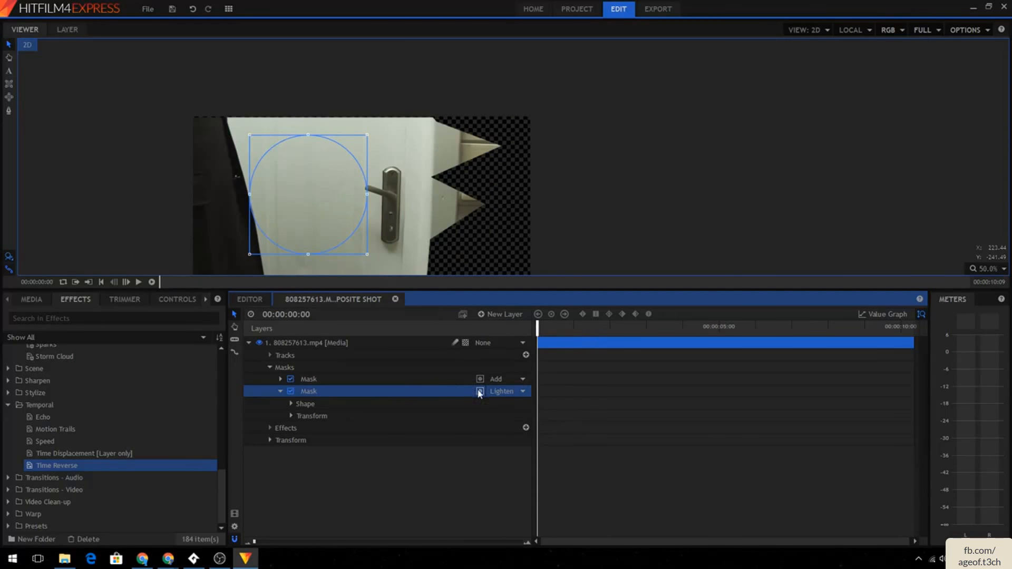
# - Cycle the circle mask's blend mode through Subtract, None and Add, then delete the circle mask
pyautogui.click(501, 391)
pyautogui.click(533, 465)
pyautogui.click(501, 392)
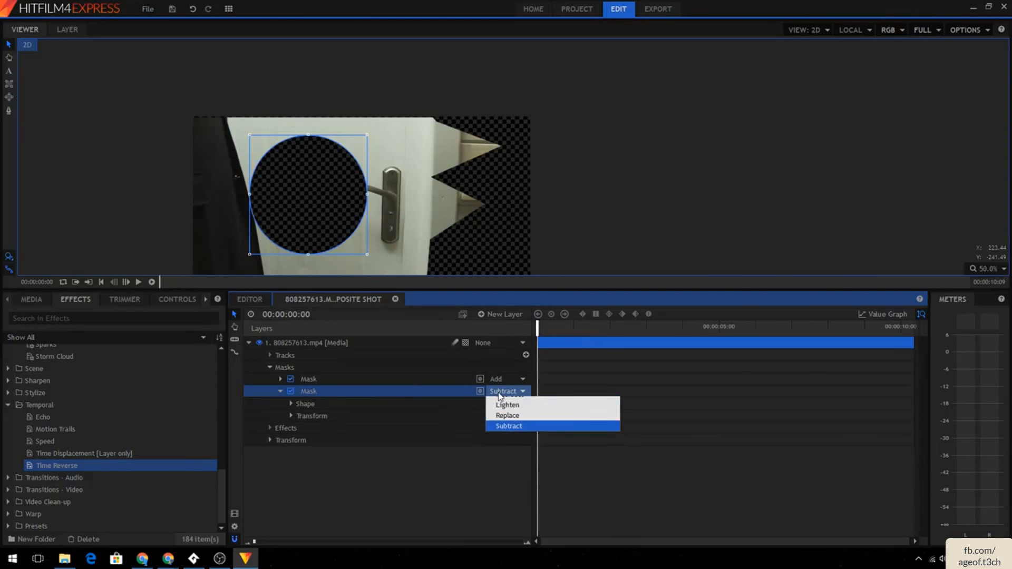
pyautogui.click(501, 403)
pyautogui.click(501, 393)
pyautogui.click(502, 403)
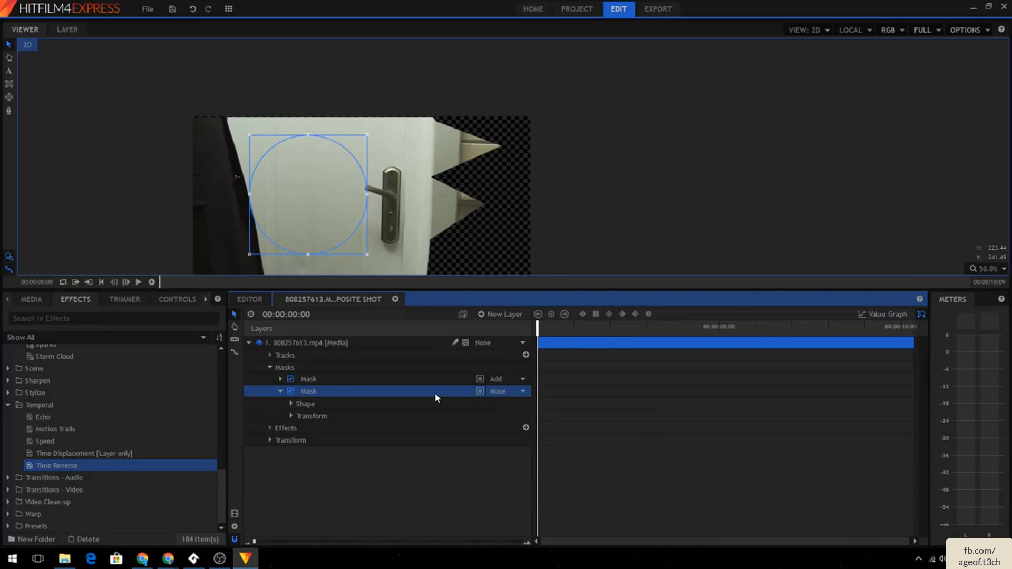
pyautogui.click(504, 392)
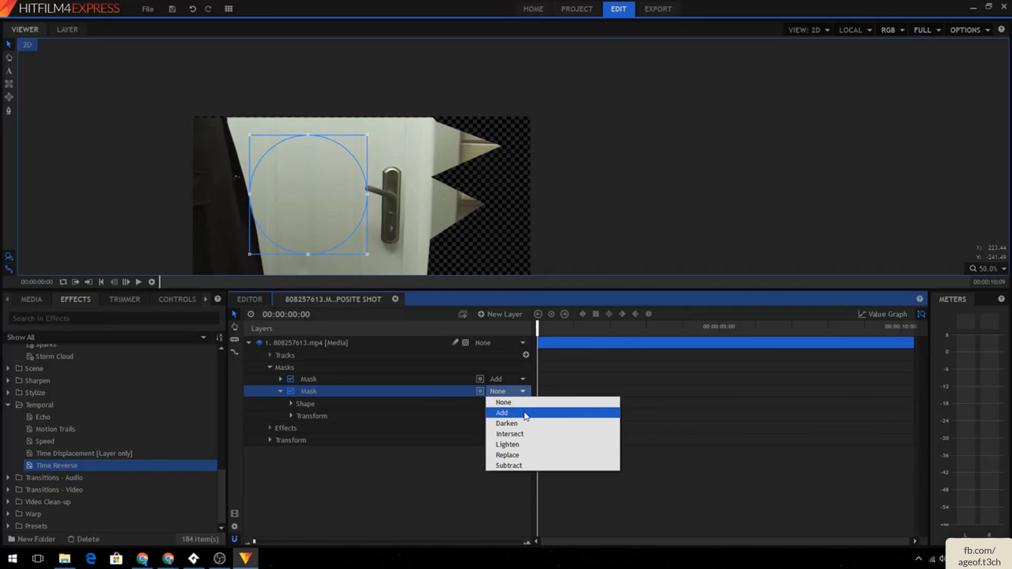
pyautogui.click(525, 413)
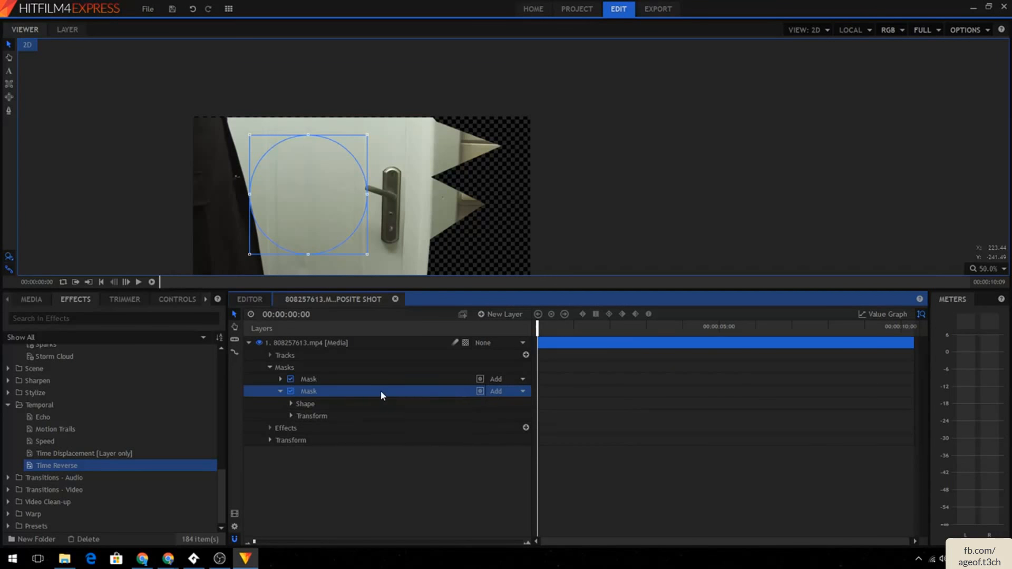
pyautogui.press('Delete')
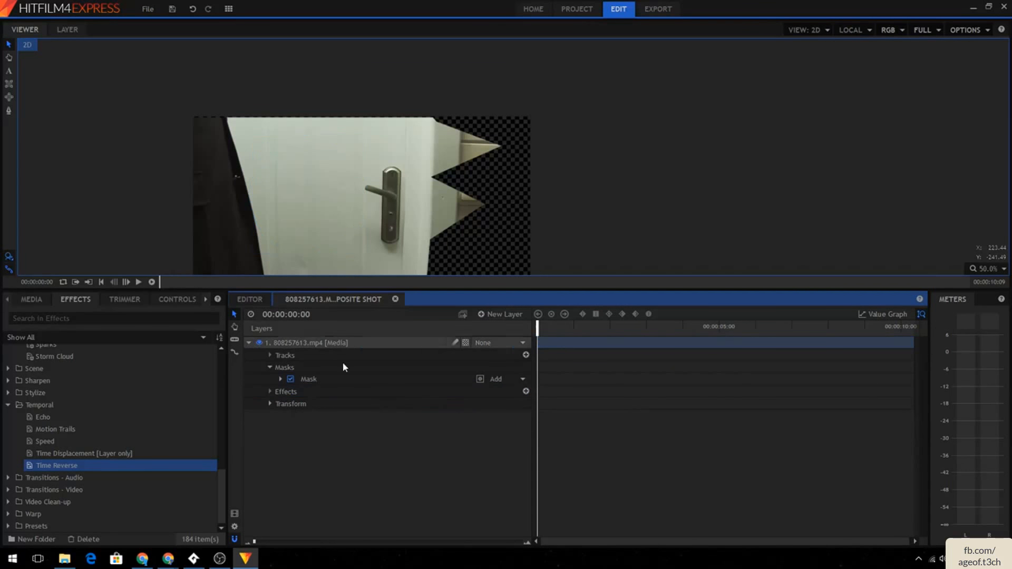
# - Draw a rectangle mask over the door's left area and set its blend mode to Intersect
pyautogui.click(8, 86)
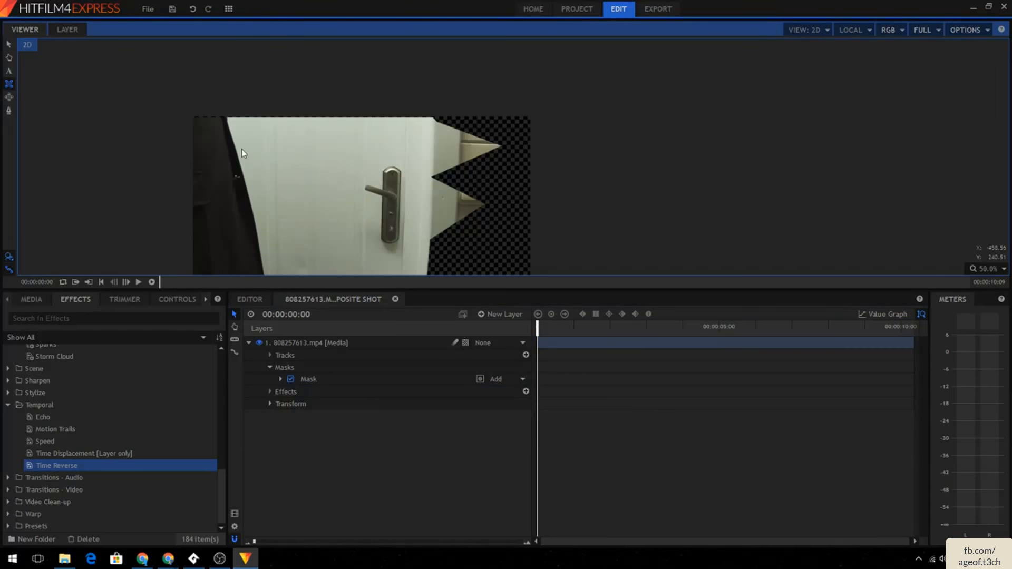
pyautogui.click(9, 84)
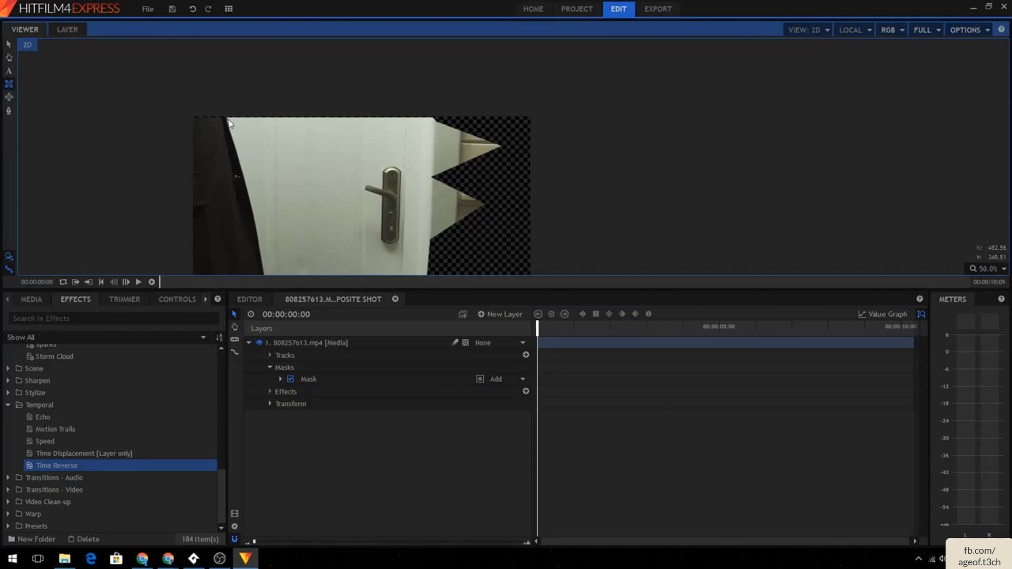
pyautogui.click(334, 345)
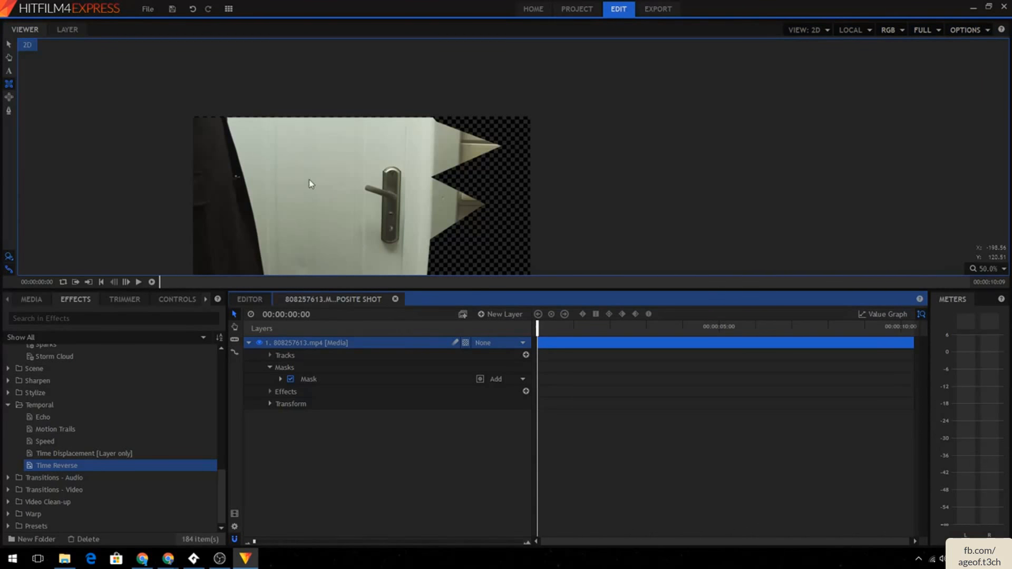
pyautogui.moveTo(225, 132); pyautogui.dragTo(365, 261)
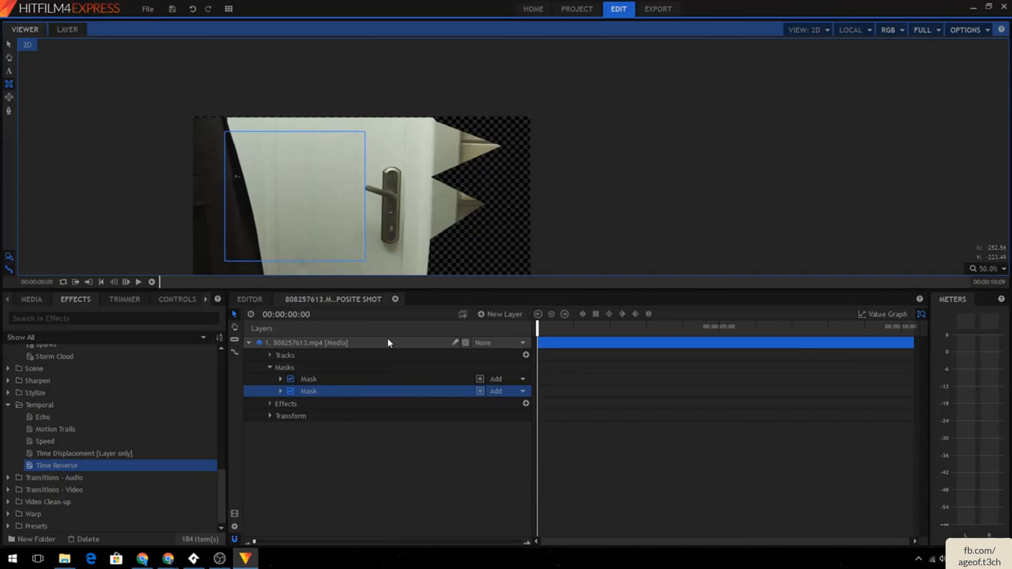
pyautogui.click(496, 396)
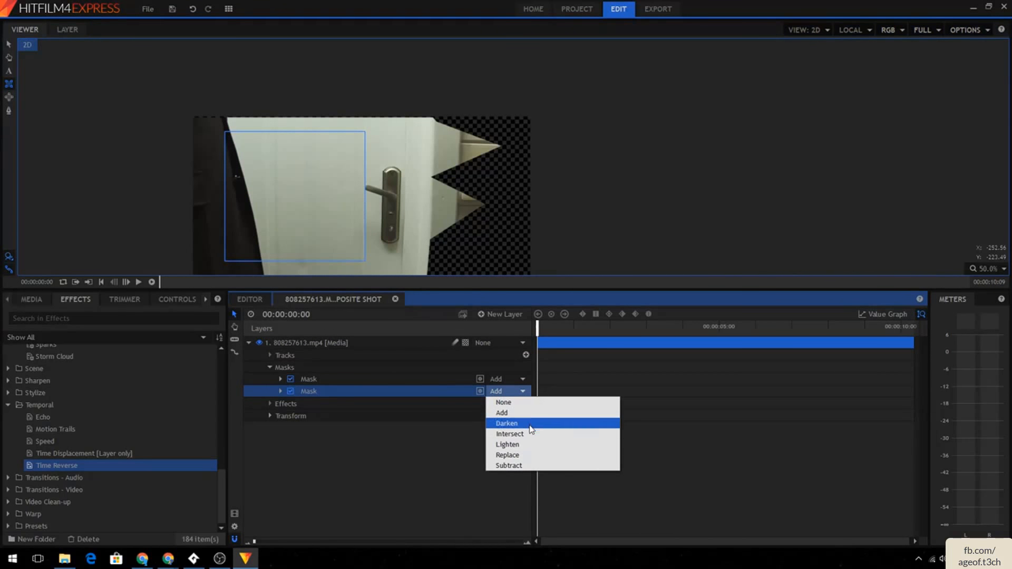
pyautogui.click(529, 434)
pyautogui.click(501, 396)
pyautogui.click(520, 434)
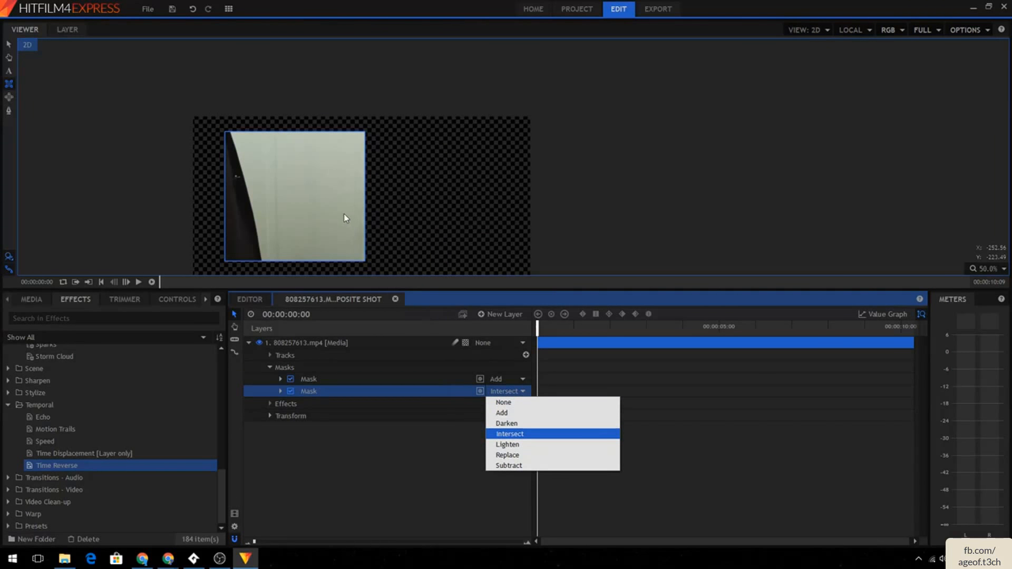
# - Draw two more rectangle masks on the clip and delete two masks from the stack
pyautogui.click(219, 139)
pyautogui.moveTo(223, 131); pyautogui.dragTo(431, 213)
pyautogui.moveTo(327, 147); pyautogui.dragTo(509, 285)
pyautogui.scroll(-1, 485, 212)
pyautogui.scroll(-1, 485, 212)
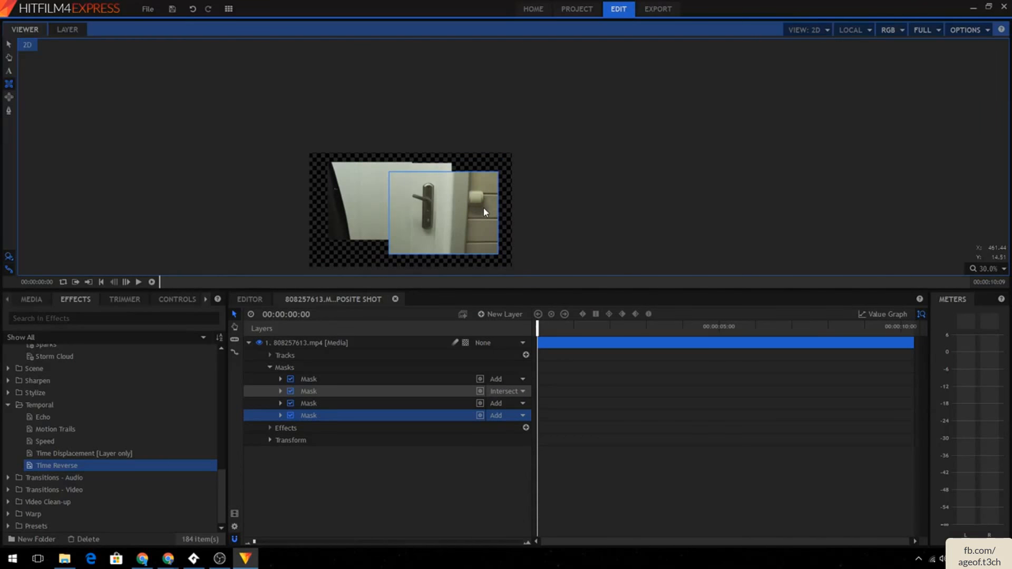
pyautogui.press('Delete')
pyautogui.press('Delete')
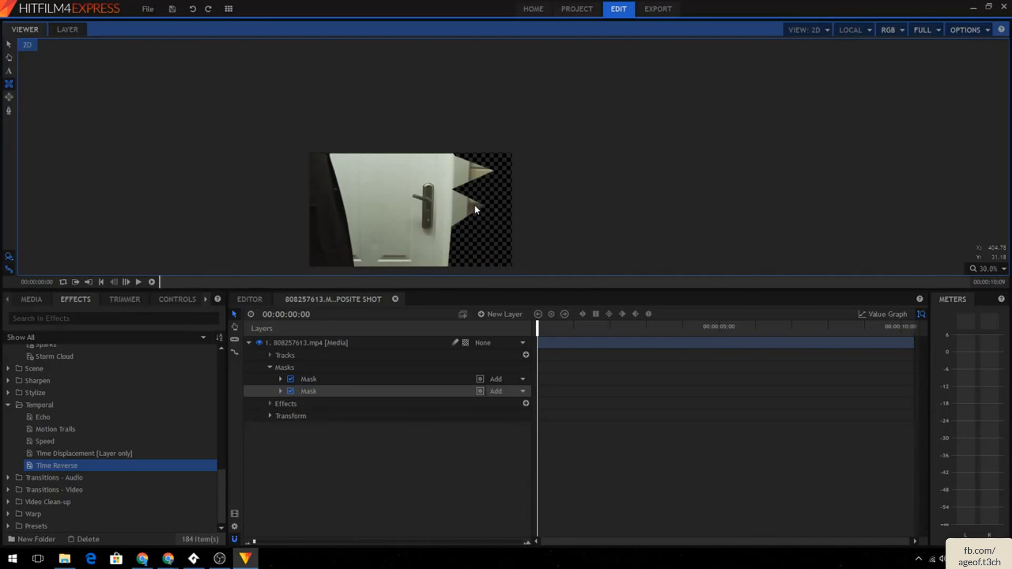
# - Reorder and delete the remaining masks so the clip layer has no masks left
pyautogui.click(476, 391)
pyautogui.click(364, 391)
pyautogui.moveTo(364, 389); pyautogui.dragTo(367, 380)
pyautogui.click(365, 392)
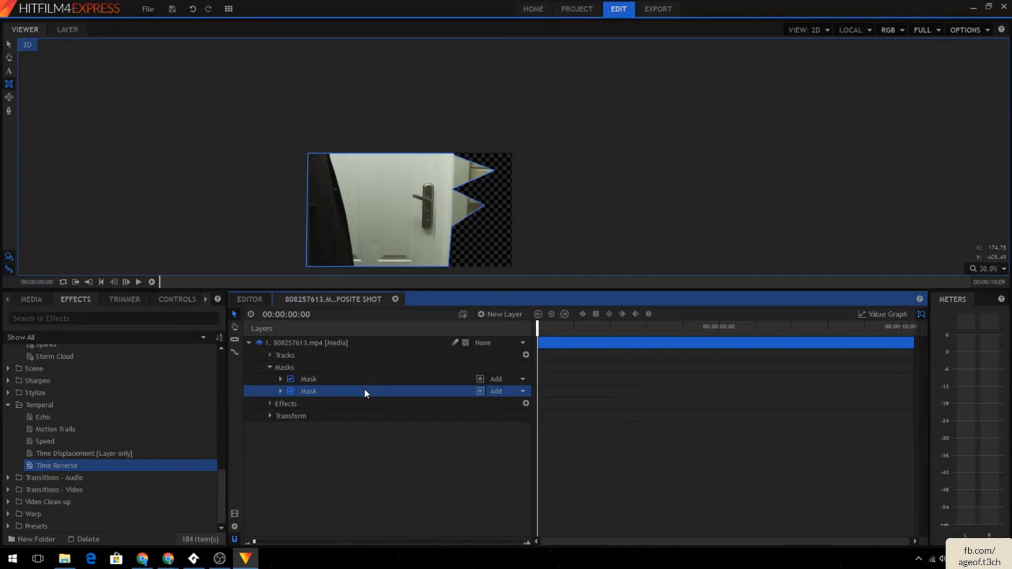
pyautogui.press('Delete')
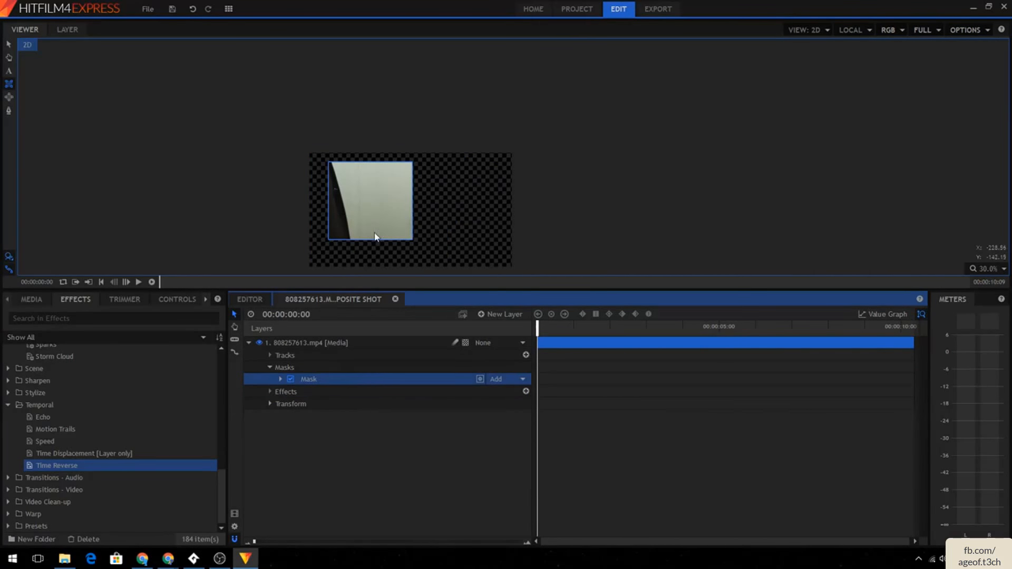
pyautogui.moveTo(327, 238); pyautogui.dragTo(305, 252)
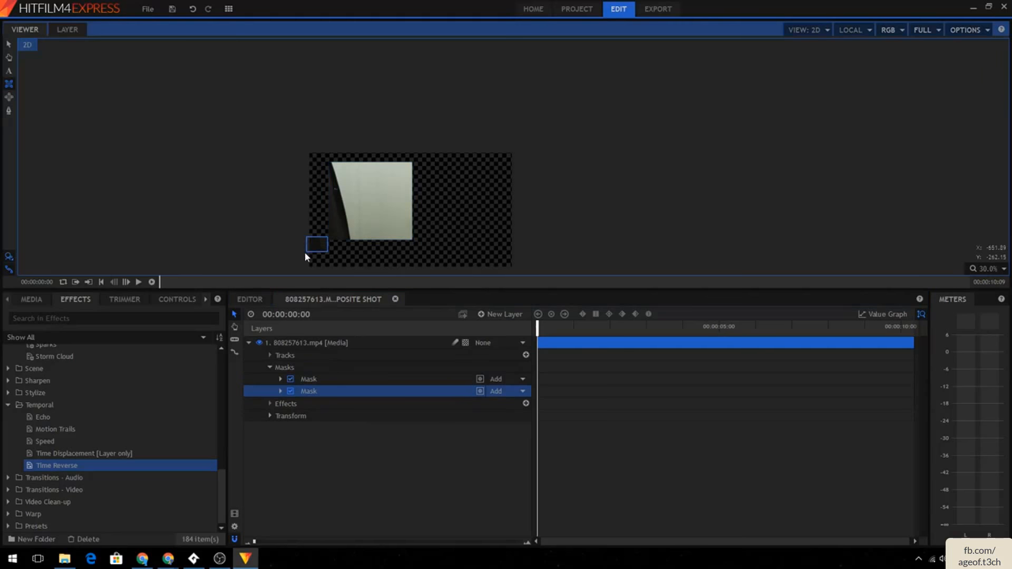
pyautogui.click(426, 380)
pyautogui.press('Delete')
pyautogui.press('Delete')
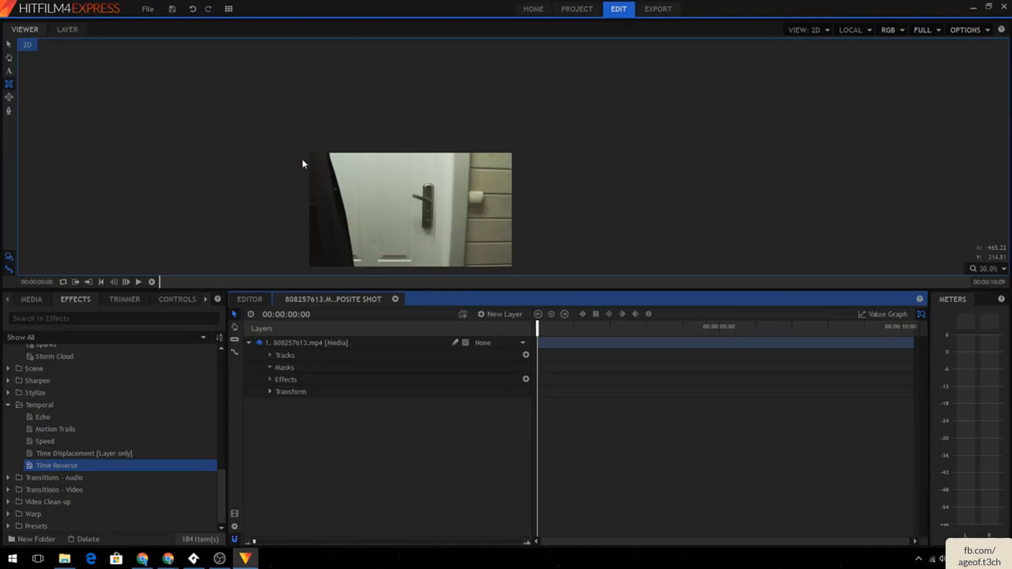
# - Draw a new rectangle mask across the clip's door area and expand its properties
pyautogui.click(313, 353)
pyautogui.moveTo(321, 174); pyautogui.dragTo(492, 249)
pyautogui.click(280, 379)
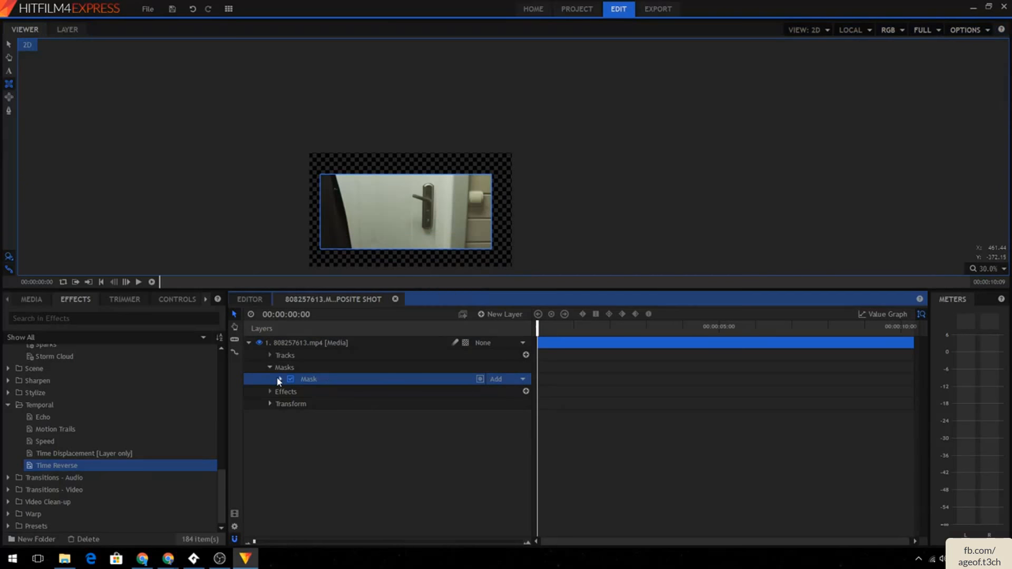
# - Enable path keyframing for the mask and, at 00:00:00:24, reshape the rectangle to frame only the door
pyautogui.click(291, 404)
pyautogui.click(310, 416)
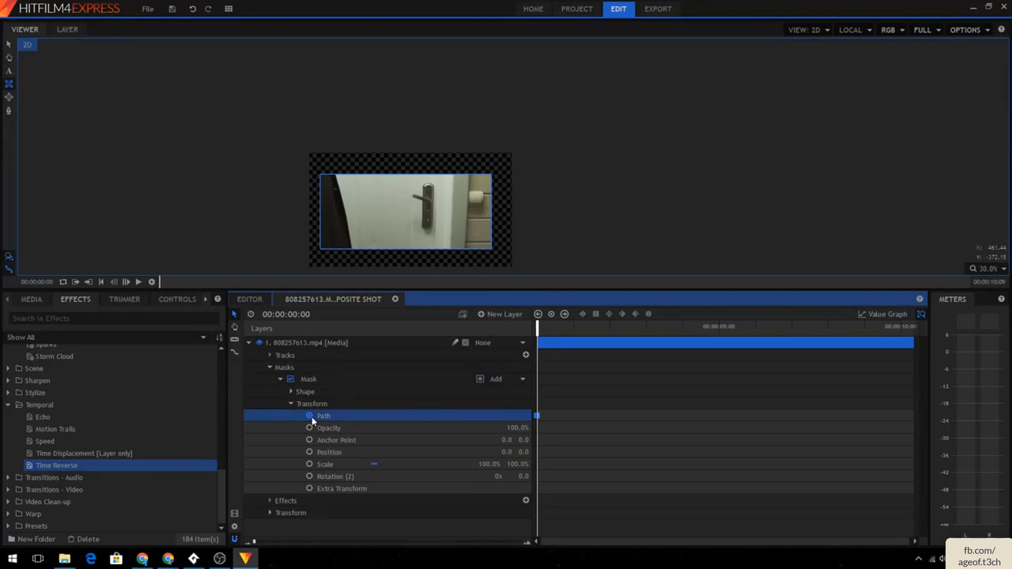
pyautogui.click(572, 327)
pyautogui.moveTo(491, 249); pyautogui.dragTo(486, 248)
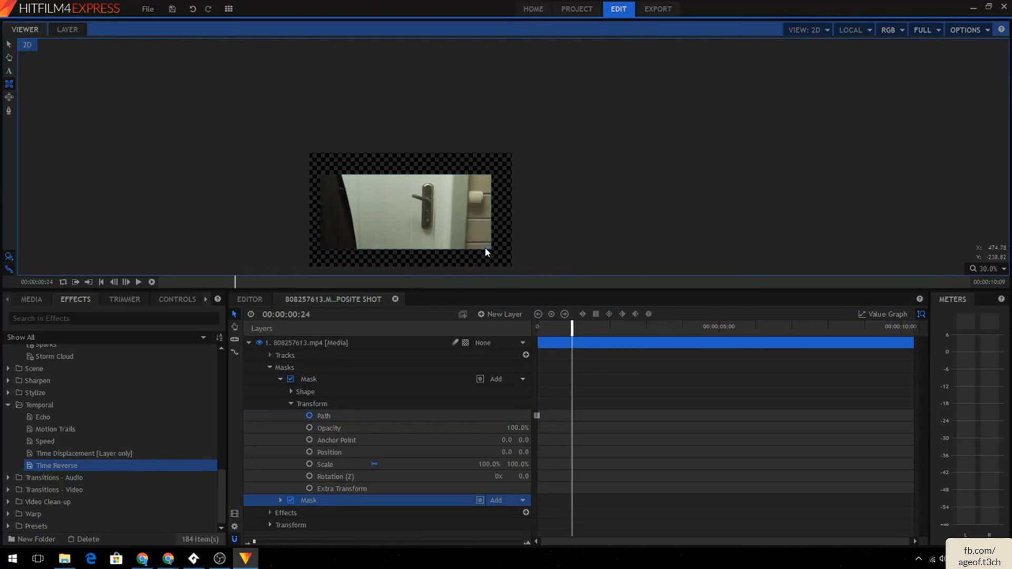
pyautogui.hotkey('ctrl', 'z')
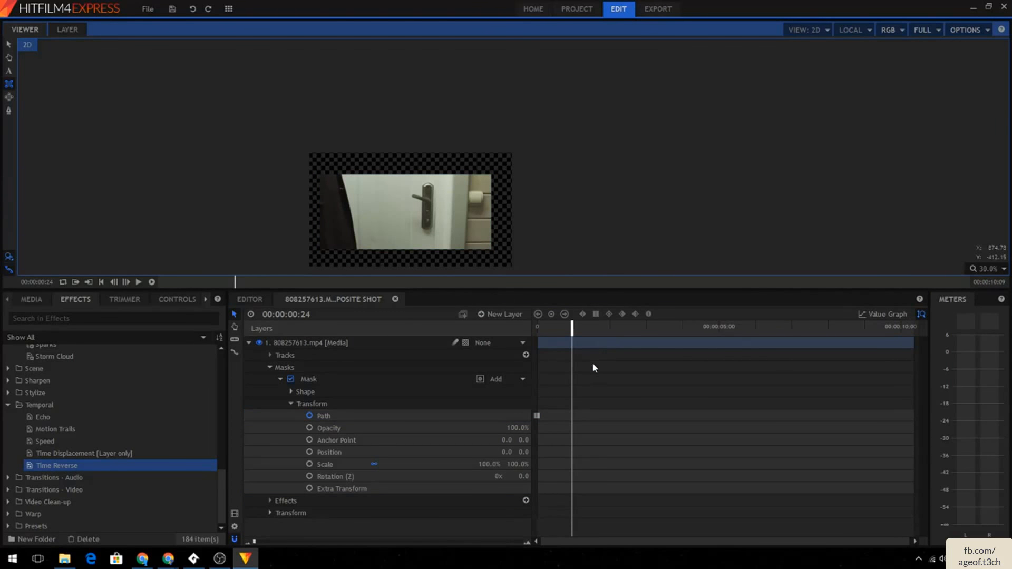
pyautogui.scroll(2, 476, 262)
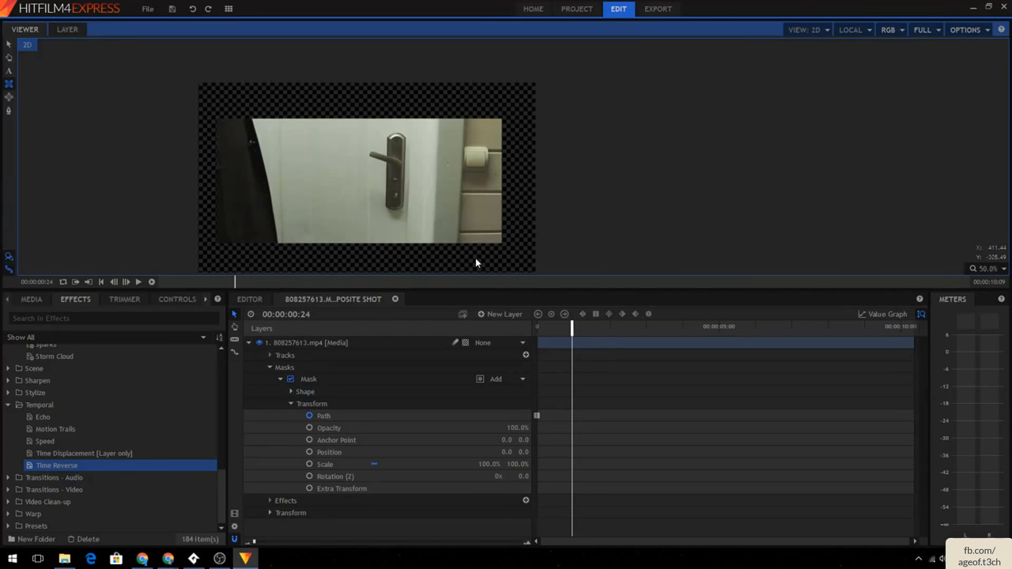
pyautogui.click(9, 43)
pyautogui.click(433, 160)
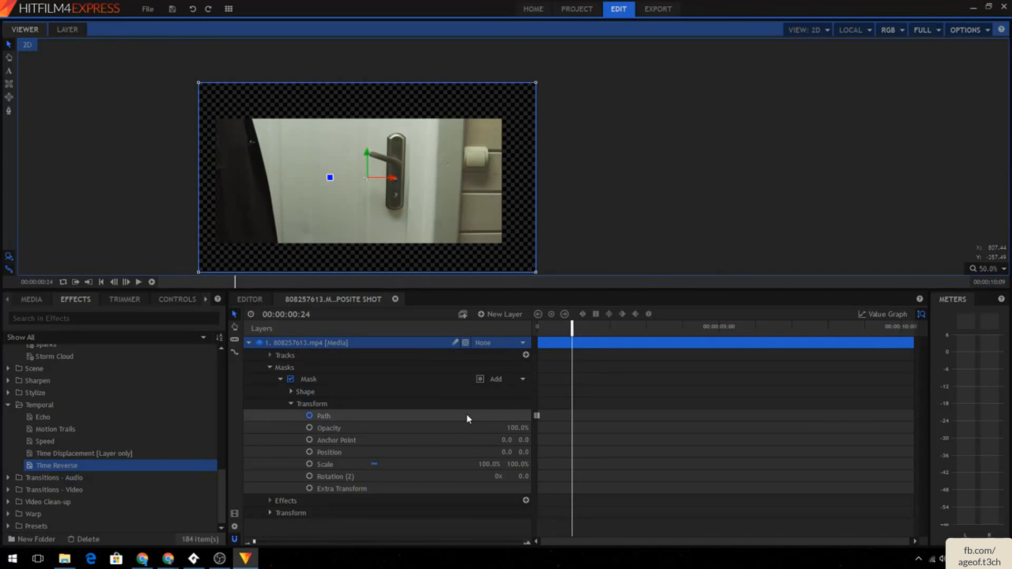
pyautogui.click(443, 380)
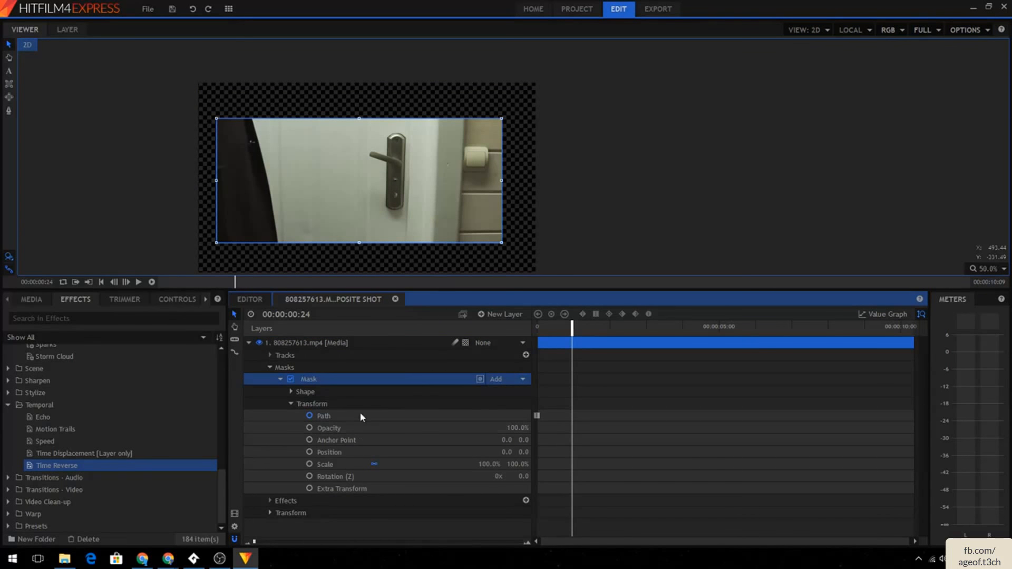
pyautogui.moveTo(502, 182)
pyautogui.mouseDown()
pyautogui.moveTo(395, 180)
pyautogui.moveTo(510, 179)
pyautogui.mouseUp()
pyautogui.hotkey('ctrl', 'z')
pyautogui.moveTo(502, 119); pyautogui.dragTo(440, 146)
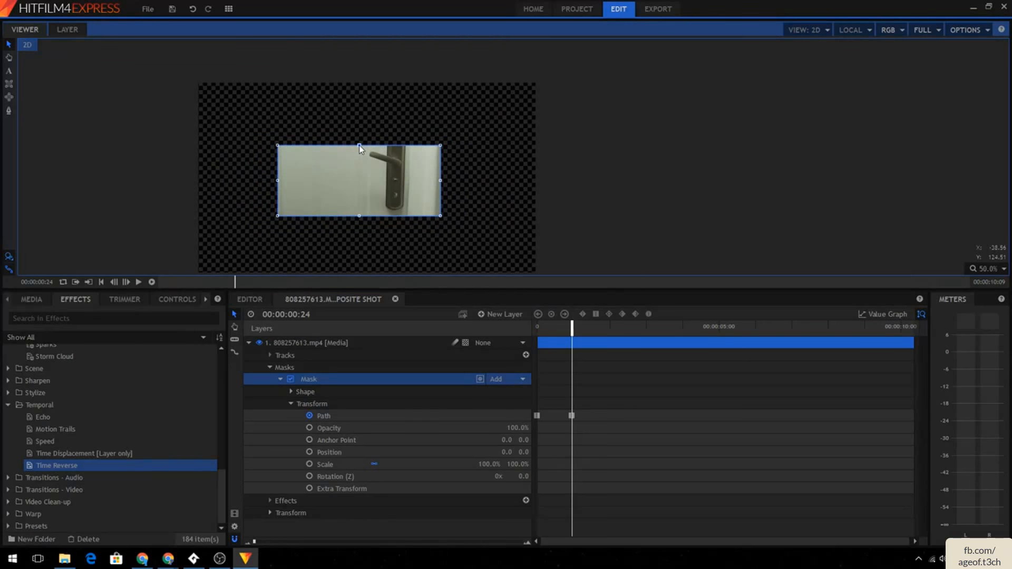
pyautogui.moveTo(359, 146); pyautogui.dragTo(359, 96)
pyautogui.moveTo(441, 182)
pyautogui.mouseDown()
pyautogui.moveTo(406, 182)
pyautogui.moveTo(458, 182)
pyautogui.moveTo(397, 182)
pyautogui.moveTo(470, 184)
pyautogui.moveTo(351, 187)
pyautogui.moveTo(520, 191)
pyautogui.moveTo(217, 176)
pyautogui.moveTo(508, 177)
pyautogui.moveTo(435, 181)
pyautogui.mouseUp()
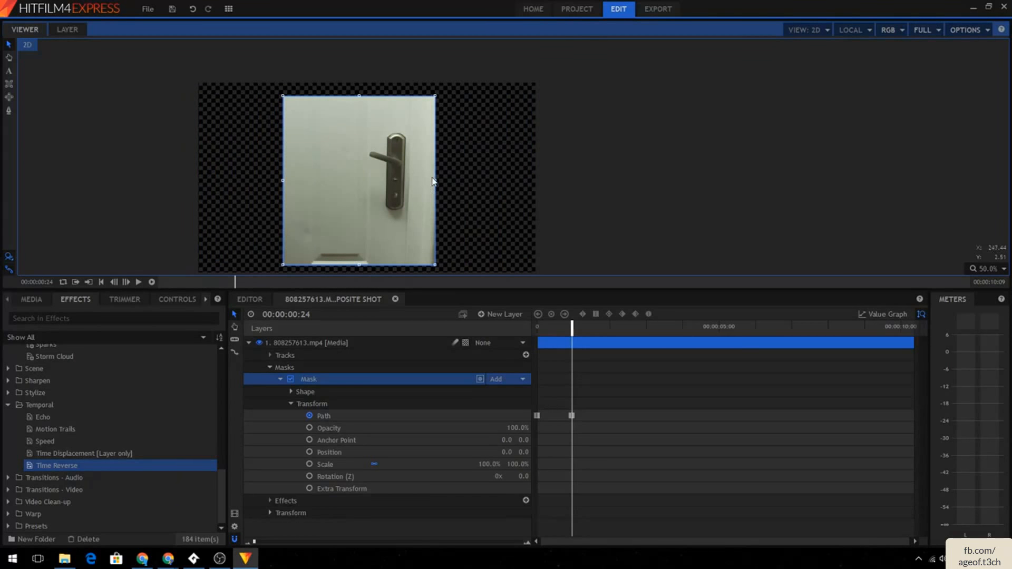
# - Move the second path keyframe to about 00:00:03:20 and play back the mask animation from the start
pyautogui.click(138, 282)
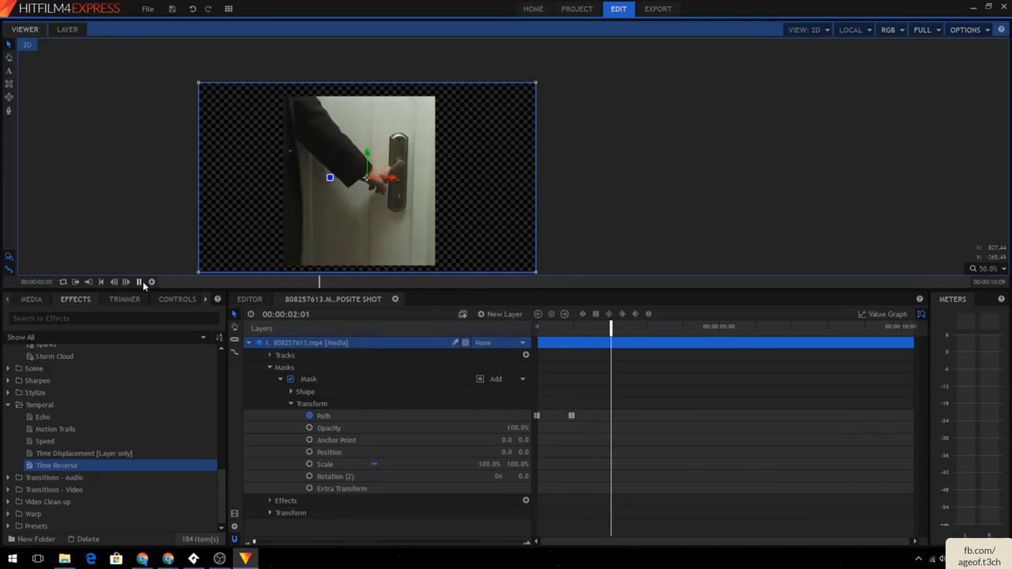
pyautogui.moveTo(573, 416); pyautogui.dragTo(686, 415)
pyautogui.press('Home')
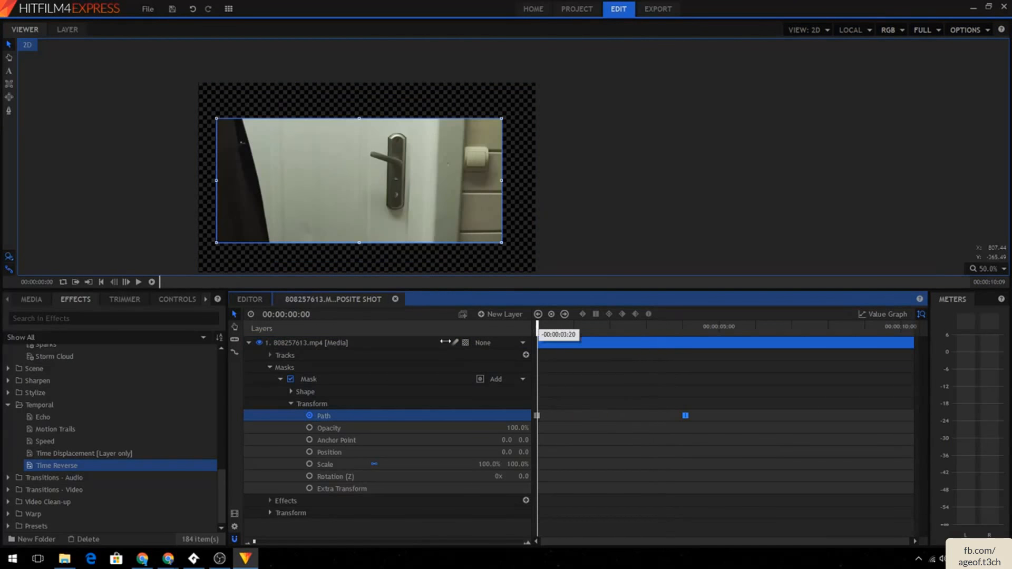
pyautogui.click(139, 282)
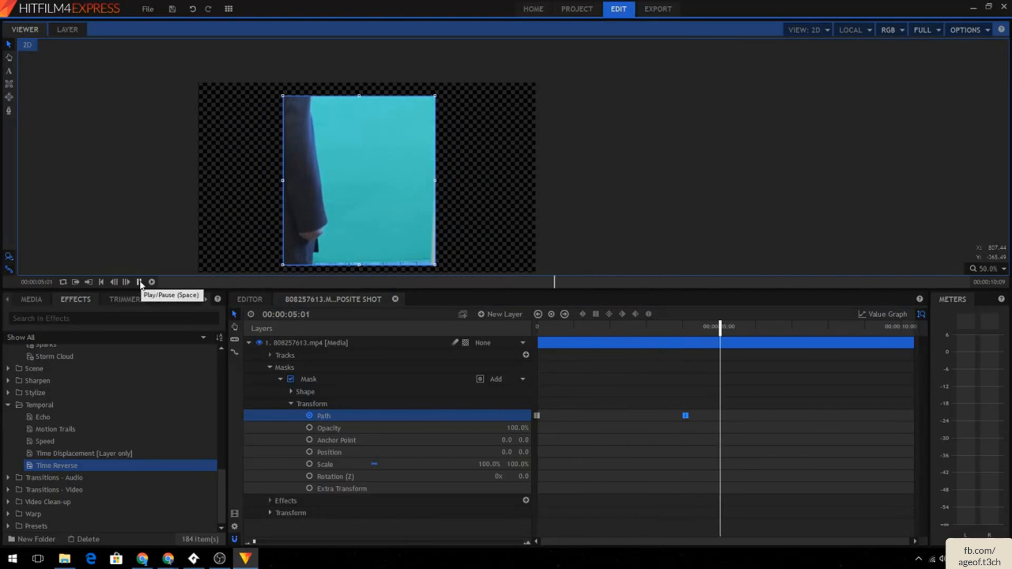
pyautogui.click(140, 282)
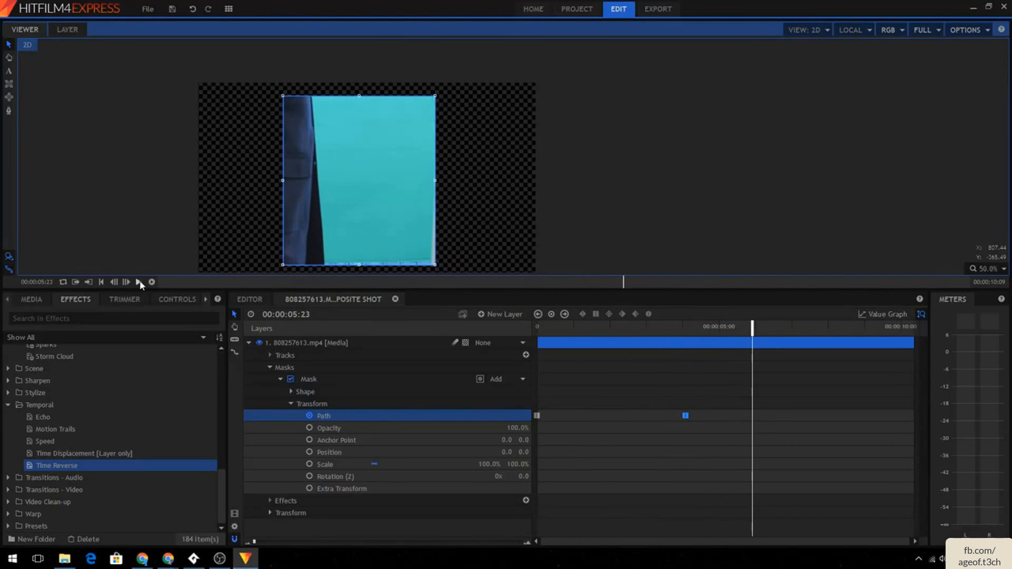
# - Delete both path keyframes from the mask
pyautogui.click(687, 414)
pyautogui.press('Delete')
pyautogui.click(536, 416)
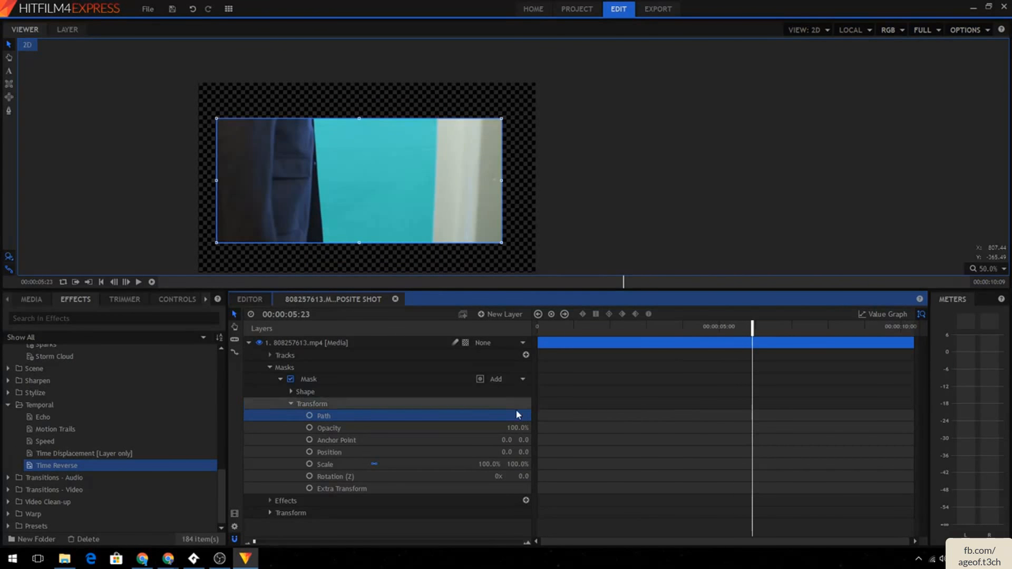
pyautogui.press('Delete')
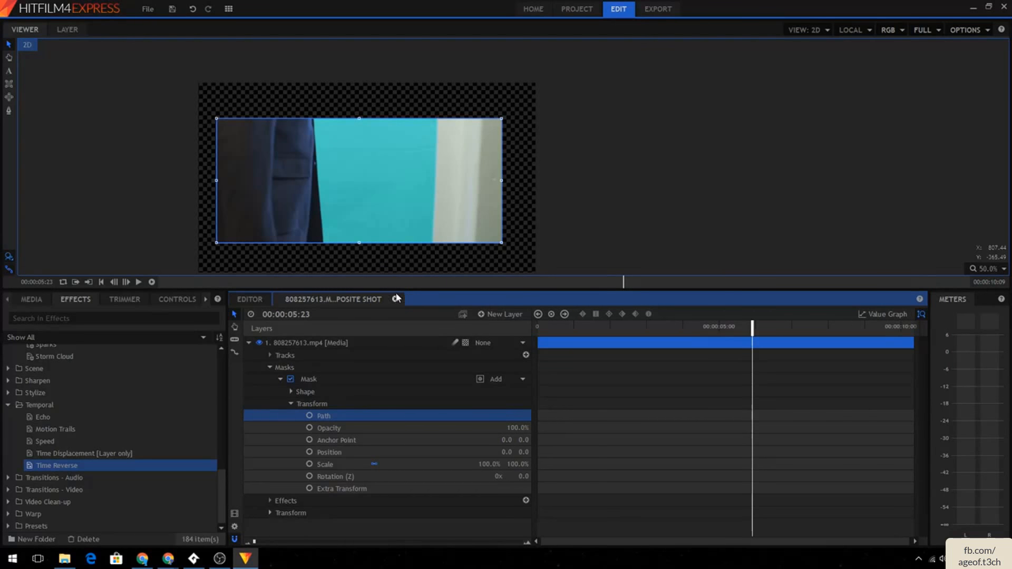
# - Return to the editor timeline and place the clip 805209577.mp4 on the Video 3 track
pyautogui.click(250, 300)
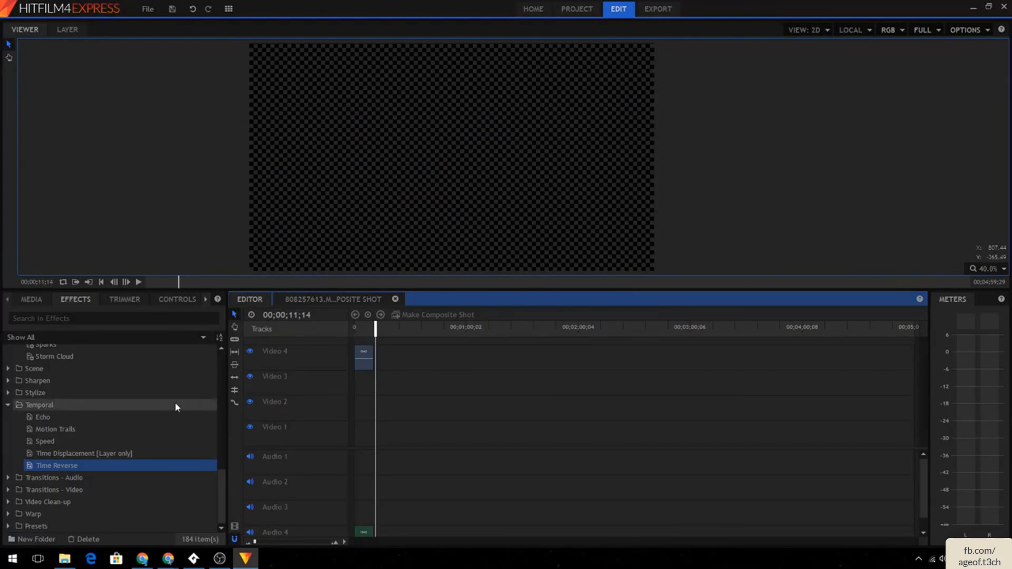
pyautogui.click(361, 326)
pyautogui.click(46, 299)
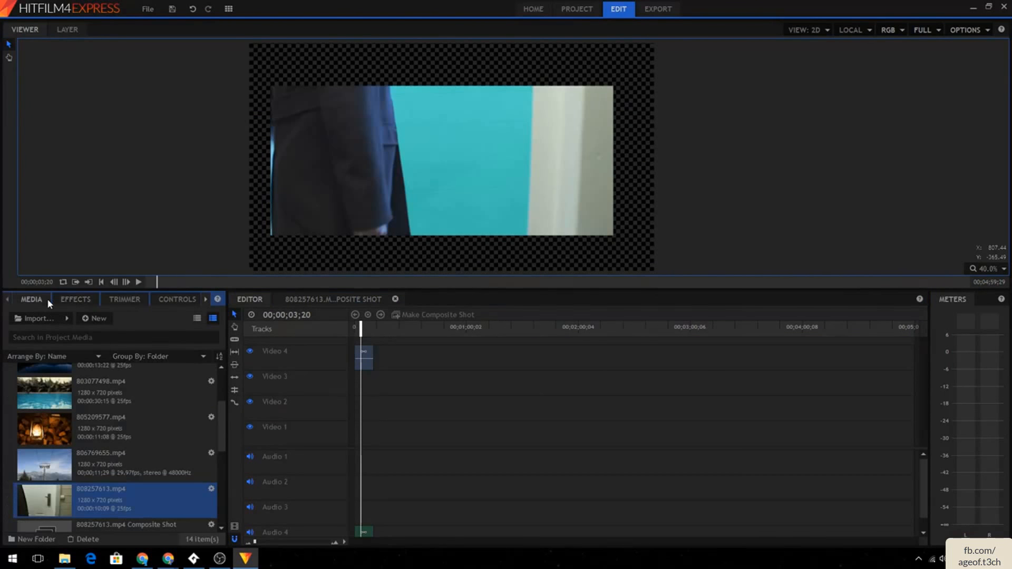
pyautogui.moveTo(110, 430); pyautogui.dragTo(360, 384)
pyautogui.click(363, 365)
pyautogui.moveTo(366, 338)
pyautogui.mouseDown()
pyautogui.moveTo(337, 330)
pyautogui.moveTo(364, 332)
pyautogui.mouseUp()
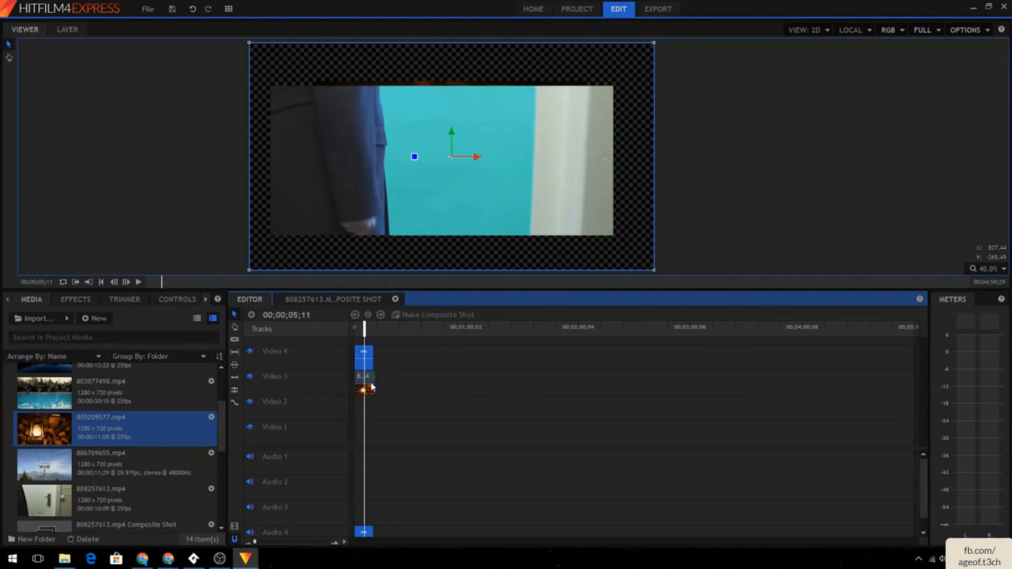
# - Fit the clip on the Video 3 track to the frame
pyautogui.rightClick(371, 385)
pyautogui.moveTo(431, 403)
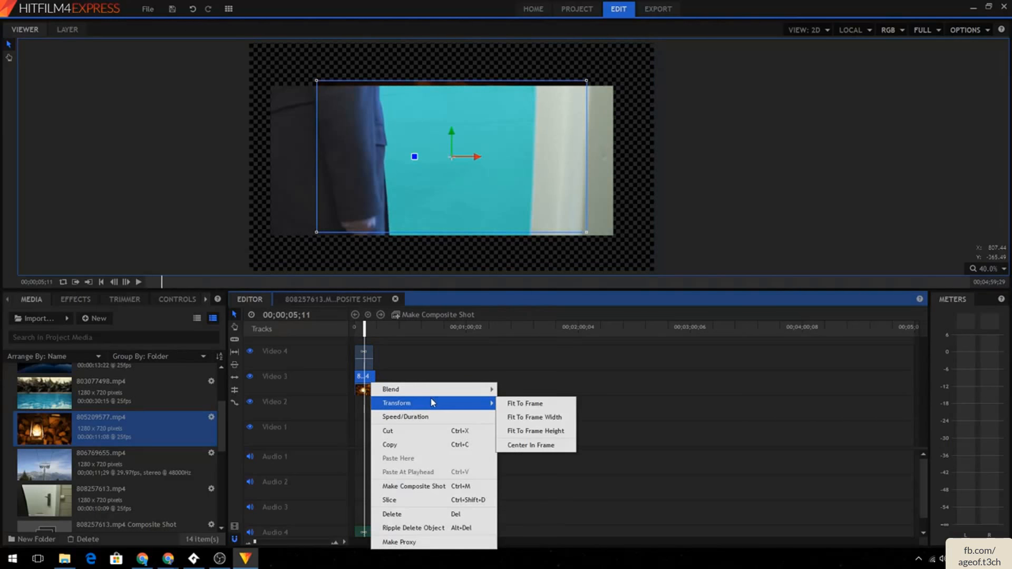
pyautogui.click(537, 405)
pyautogui.moveTo(364, 330)
pyautogui.mouseDown()
pyautogui.moveTo(329, 330)
pyautogui.moveTo(406, 331)
pyautogui.moveTo(367, 331)
pyautogui.mouseUp()
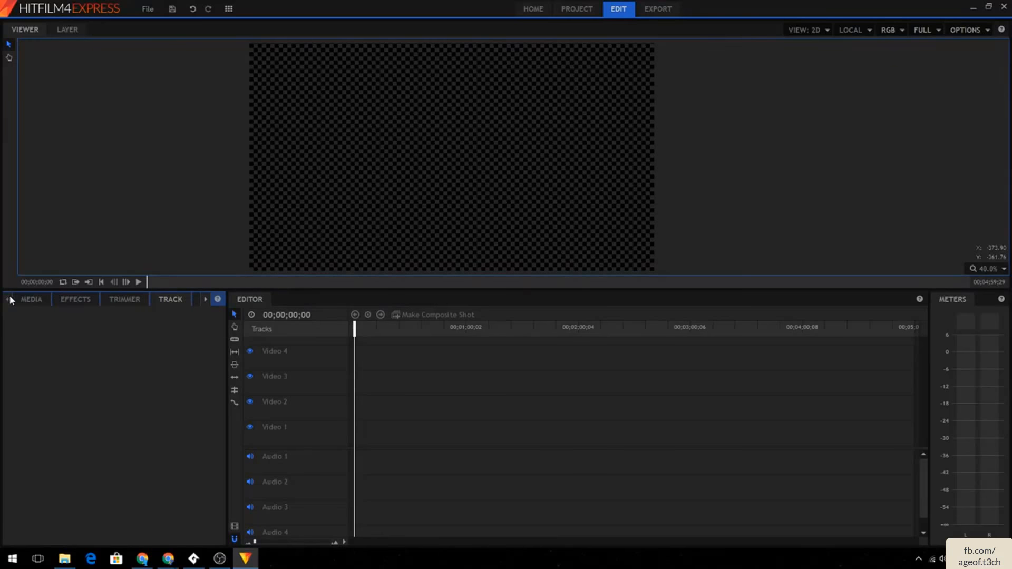
# - Place the clip 833049560.mp4 on the Video 3 track of an empty timeline
pyautogui.click(24, 298)
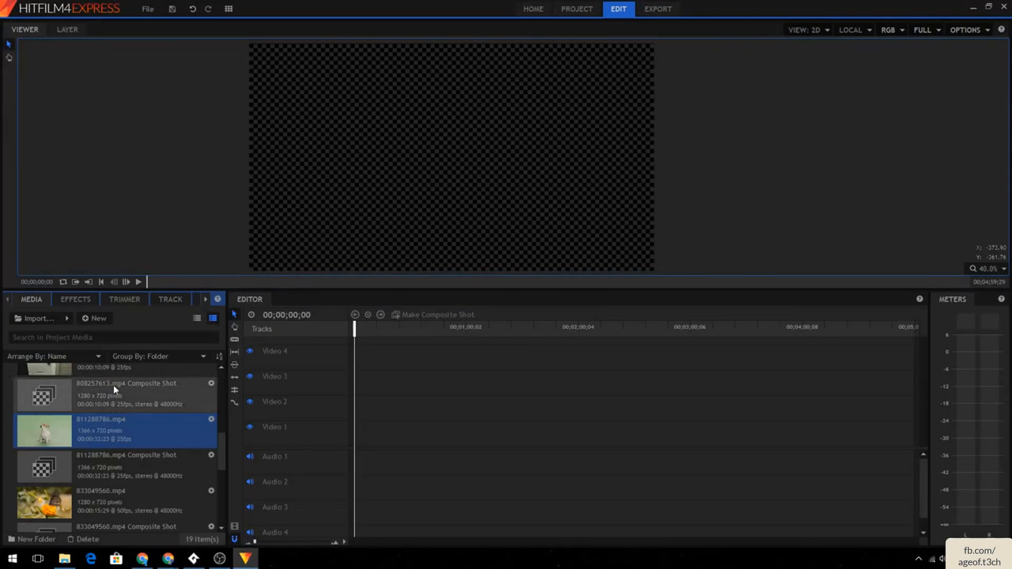
pyautogui.moveTo(126, 489); pyautogui.dragTo(358, 381)
pyautogui.click(597, 295)
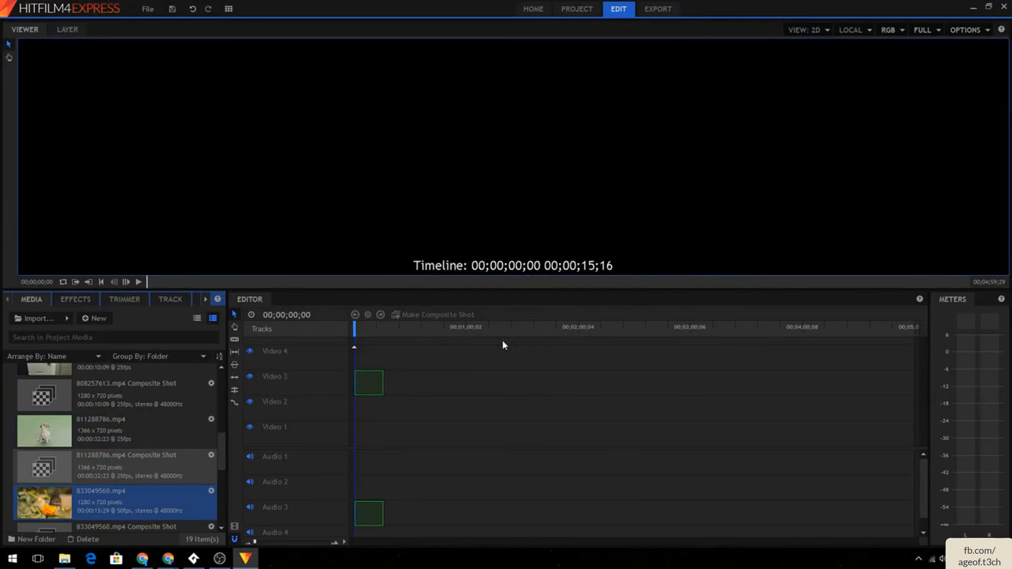
pyautogui.rightClick(366, 382)
pyautogui.click(442, 357)
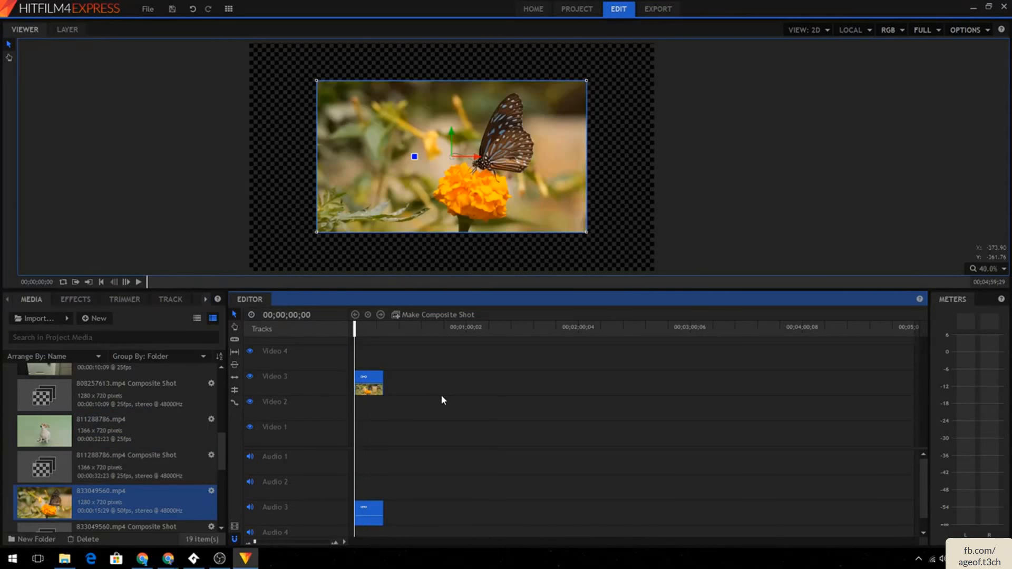
# - Fit the butterfly clip to the frame
pyautogui.rightClick(376, 380)
pyautogui.moveTo(408, 399)
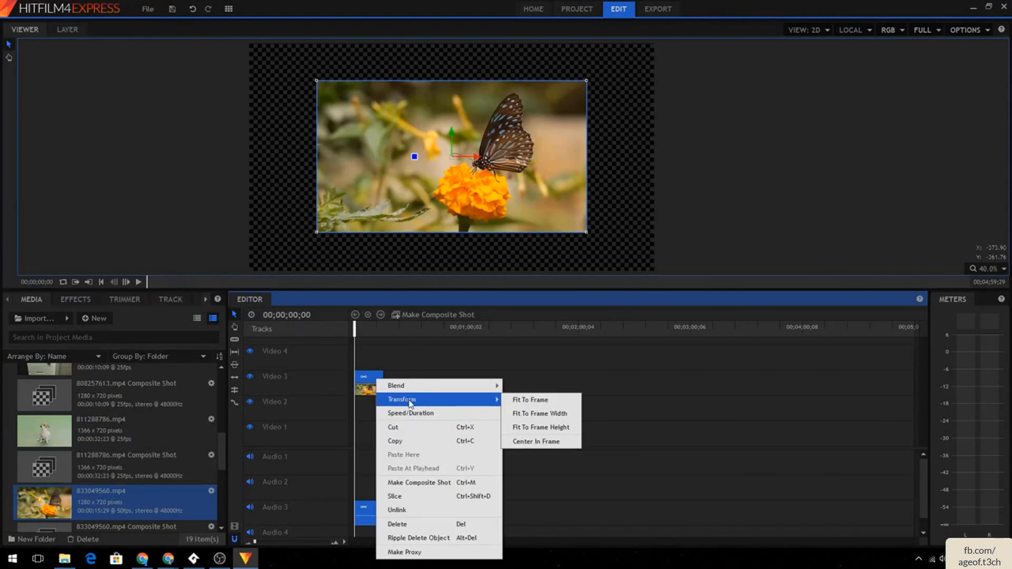
pyautogui.click(554, 402)
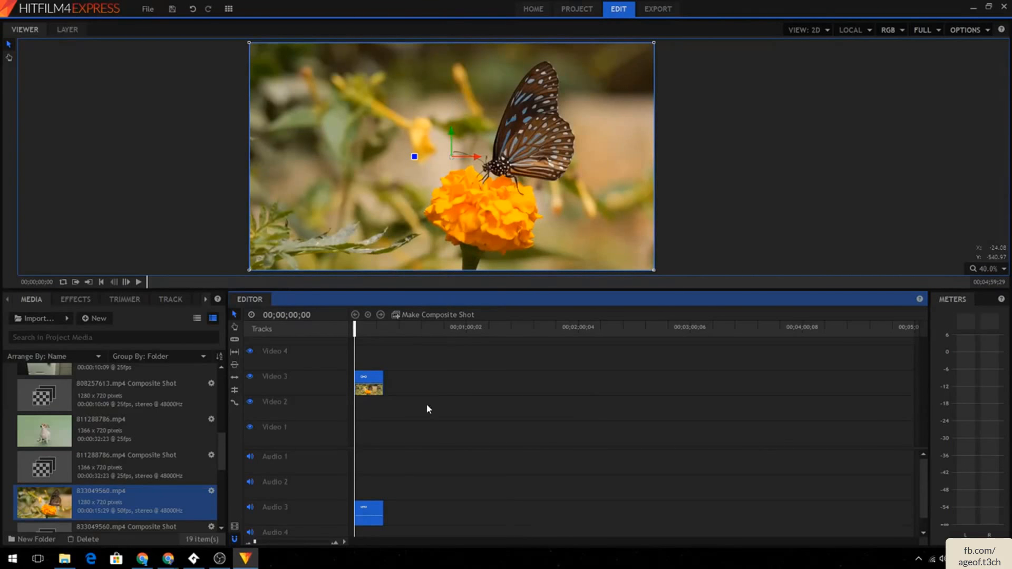
# - Convert the butterfly clip into a composite shot and open it
pyautogui.rightClick(363, 380)
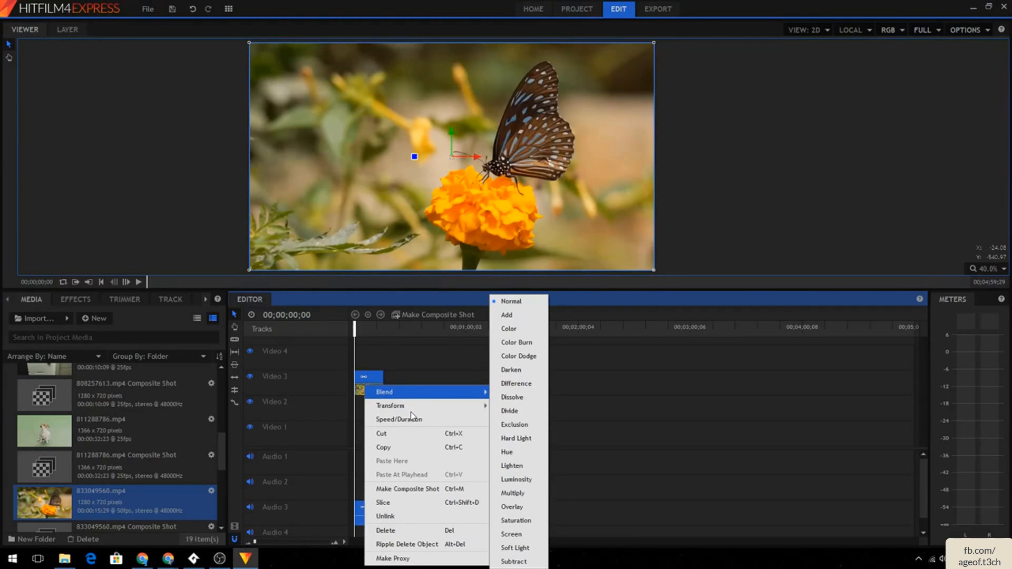
pyautogui.click(408, 370)
pyautogui.click(368, 383)
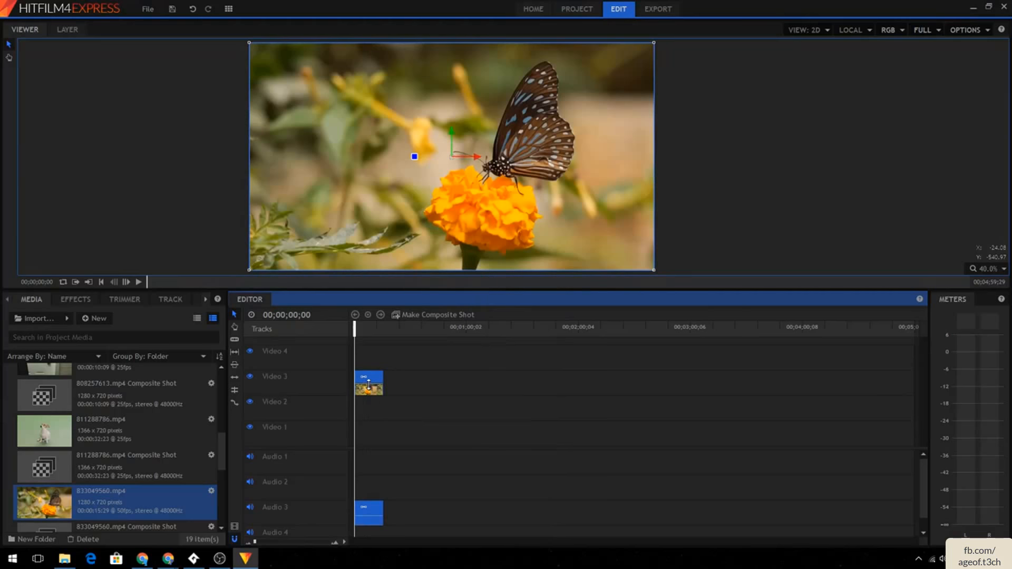
pyautogui.click(396, 315)
pyautogui.click(571, 303)
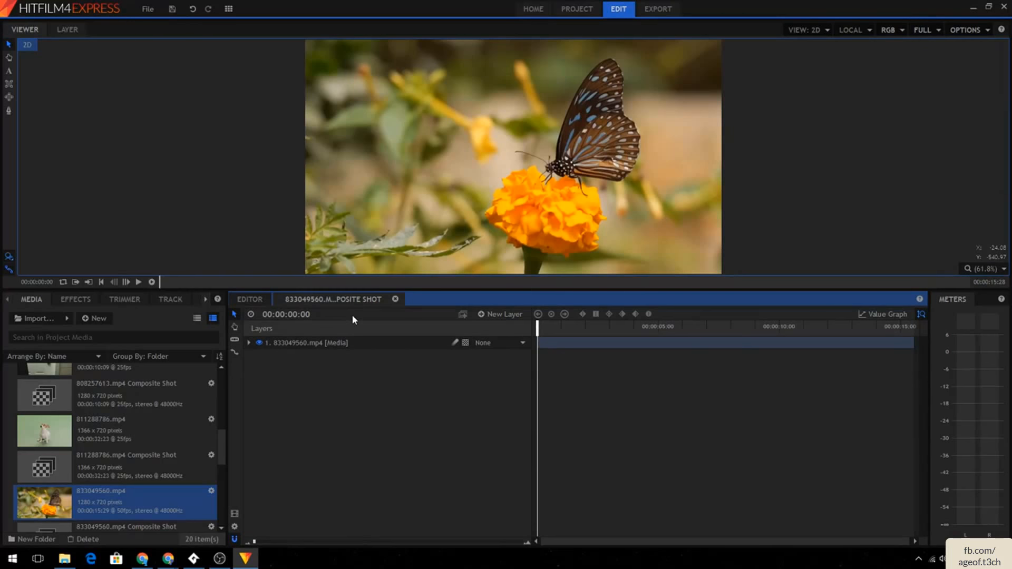
pyautogui.moveTo(100, 429); pyautogui.dragTo(335, 341)
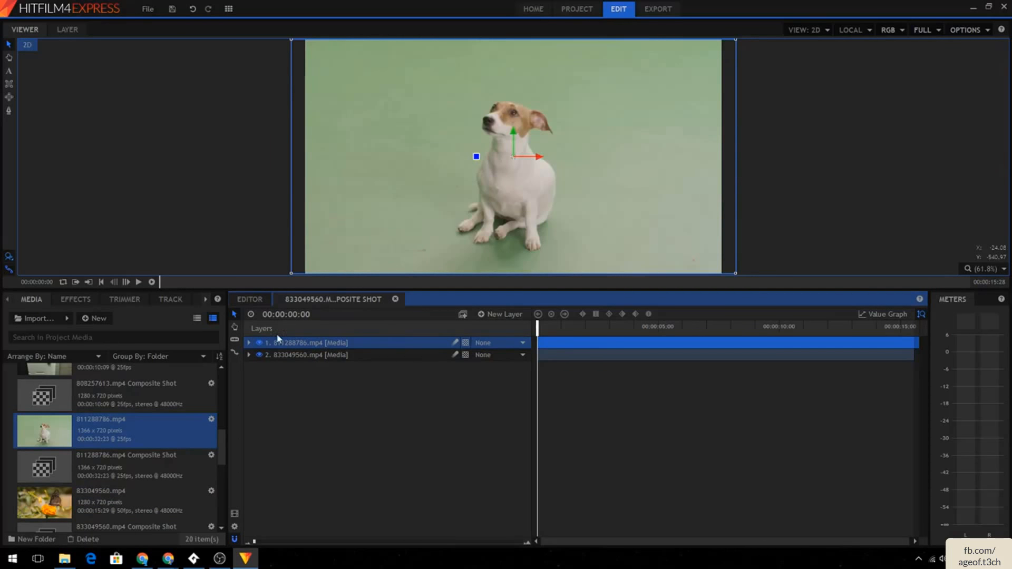
pyautogui.click(249, 299)
pyautogui.click(320, 300)
pyautogui.press('Delete')
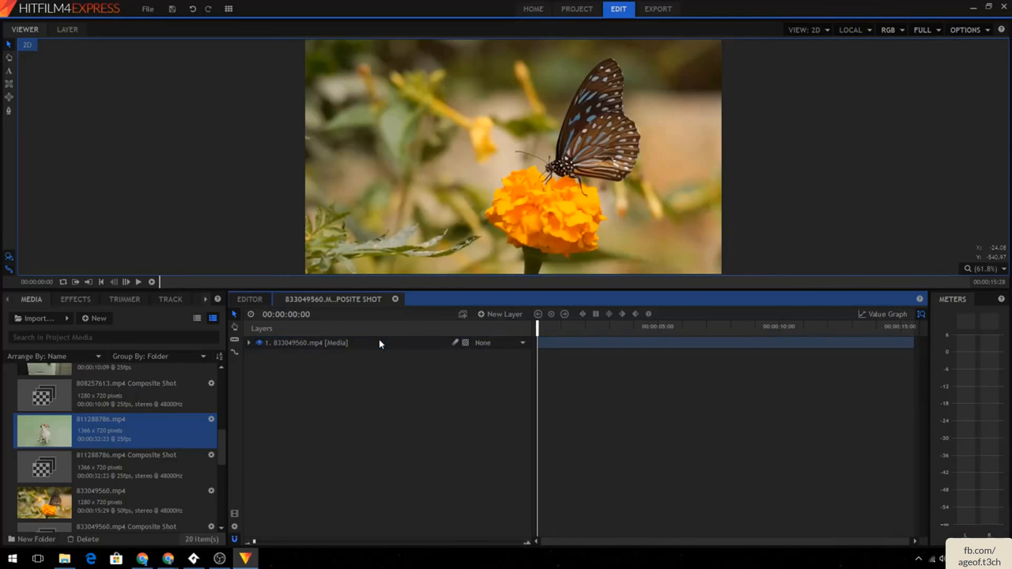
# - Add a new light layer to the composite shot, accepting the required camera
pyautogui.click(485, 317)
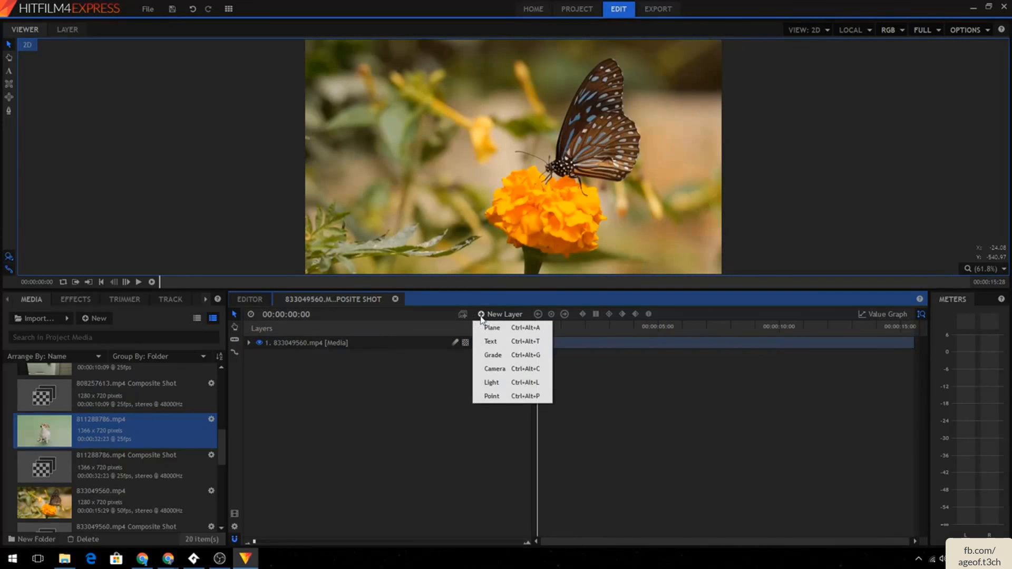
pyautogui.click(503, 382)
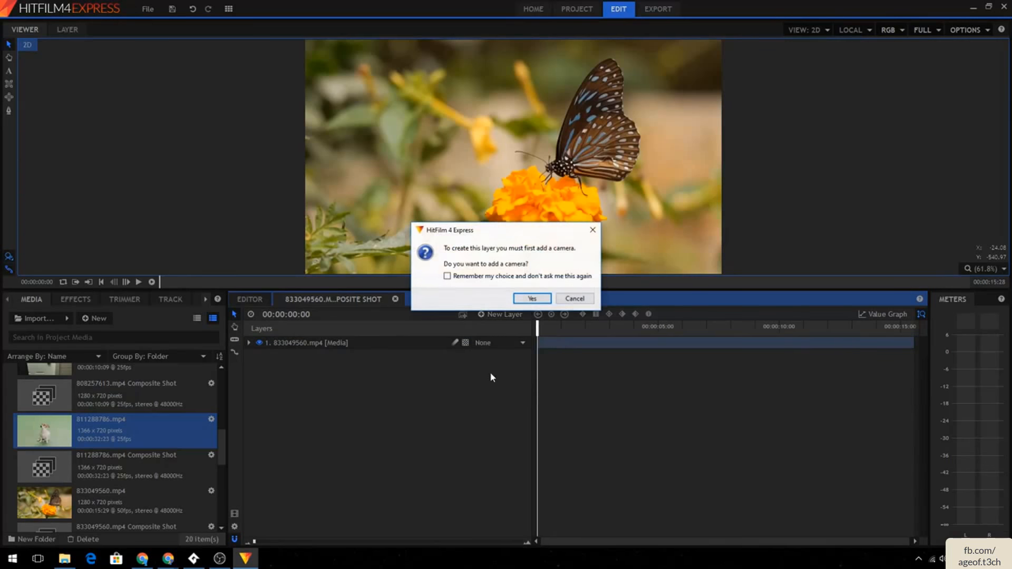
pyautogui.click(541, 298)
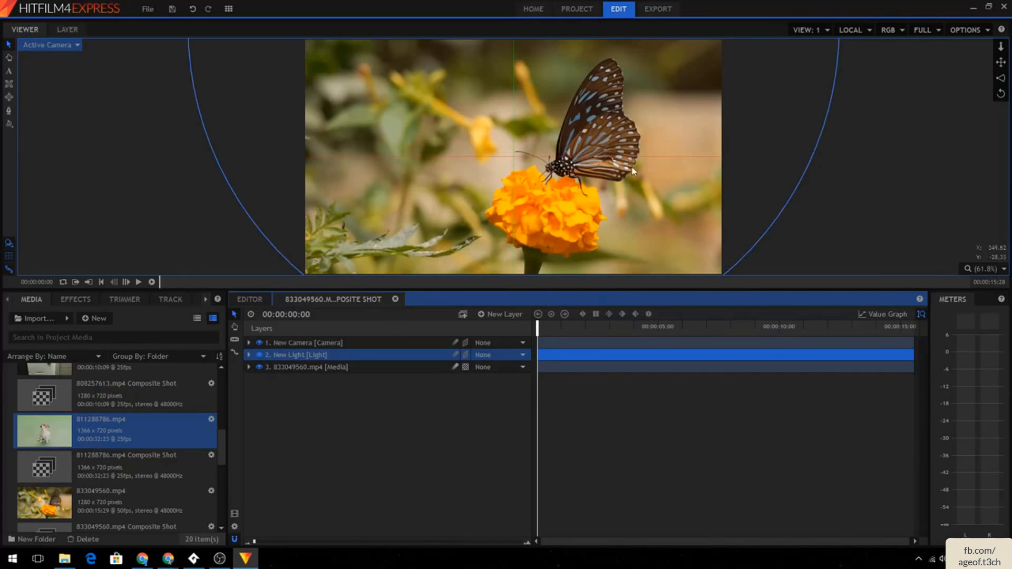
# - Move the light down into the butterfly frame in the viewer
pyautogui.scroll(-2, 721, 109)
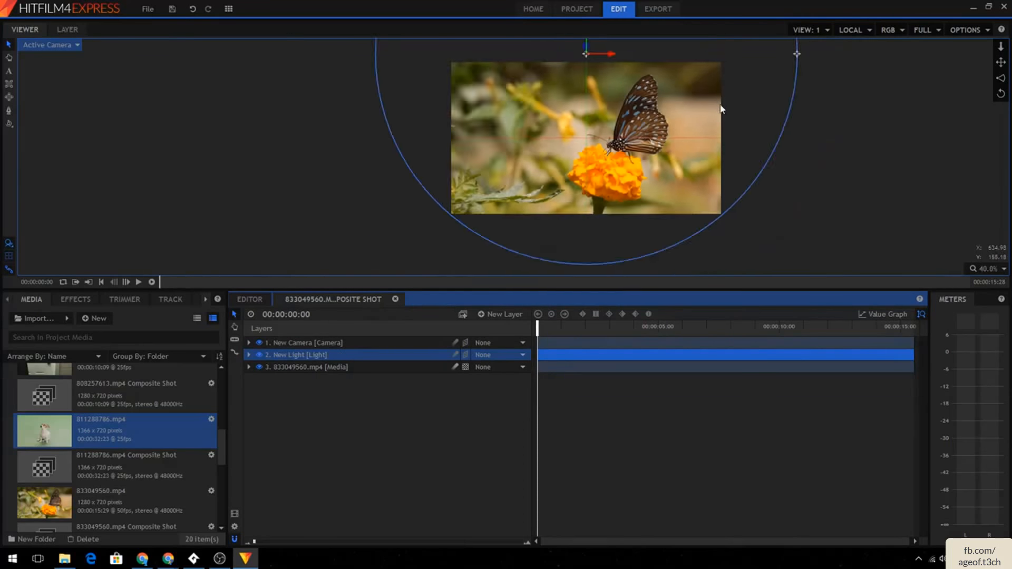
pyautogui.scroll(-2, 723, 123)
pyautogui.scroll(1, 721, 85)
pyautogui.click(722, 105)
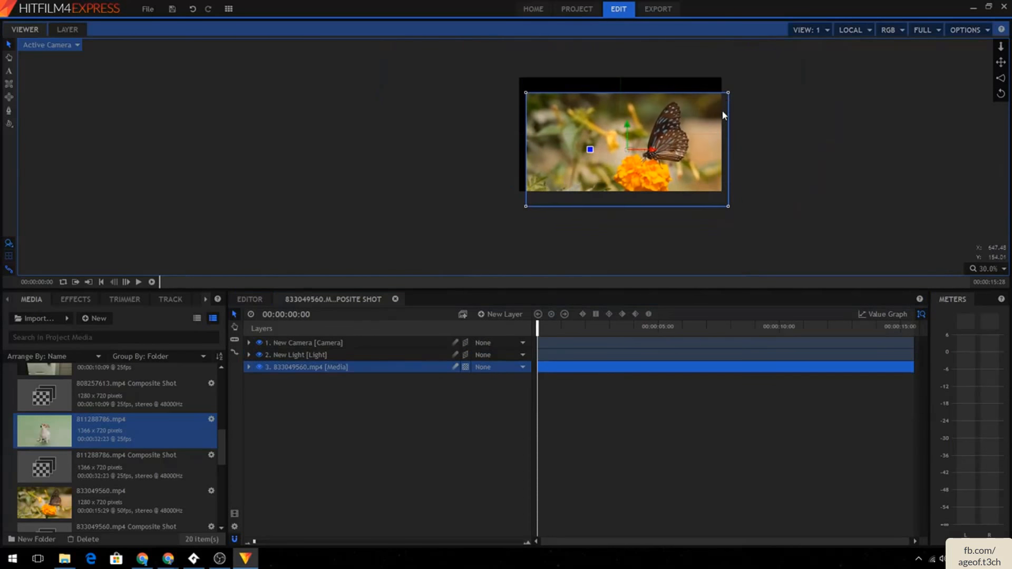
pyautogui.moveTo(723, 111); pyautogui.dragTo(776, 200)
pyautogui.hotkey('ctrl', 'z')
pyautogui.click(371, 355)
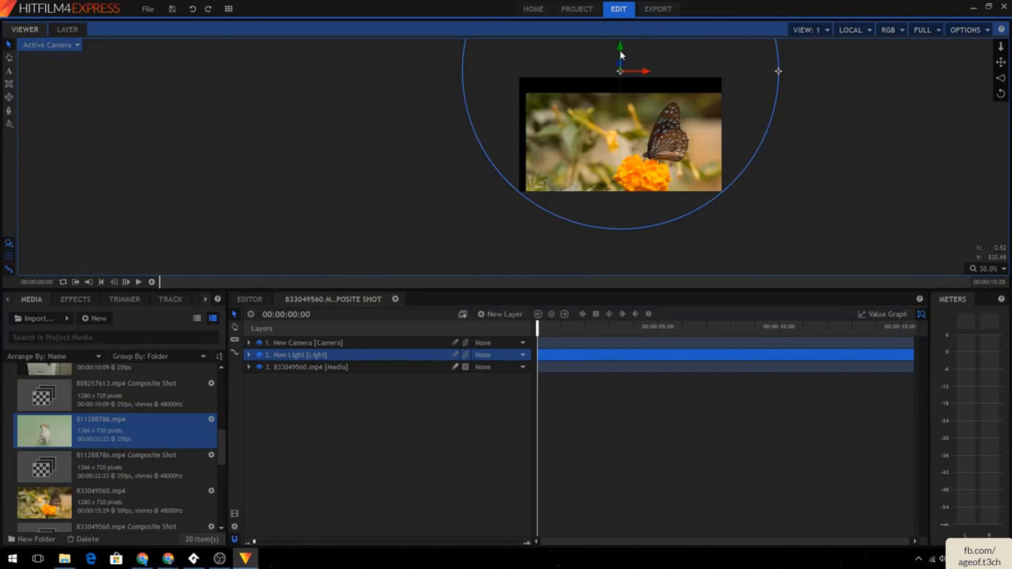
pyautogui.moveTo(622, 69); pyautogui.dragTo(623, 159)
# - Expand the light layer's properties and set its intensity to 20
pyautogui.click(249, 343)
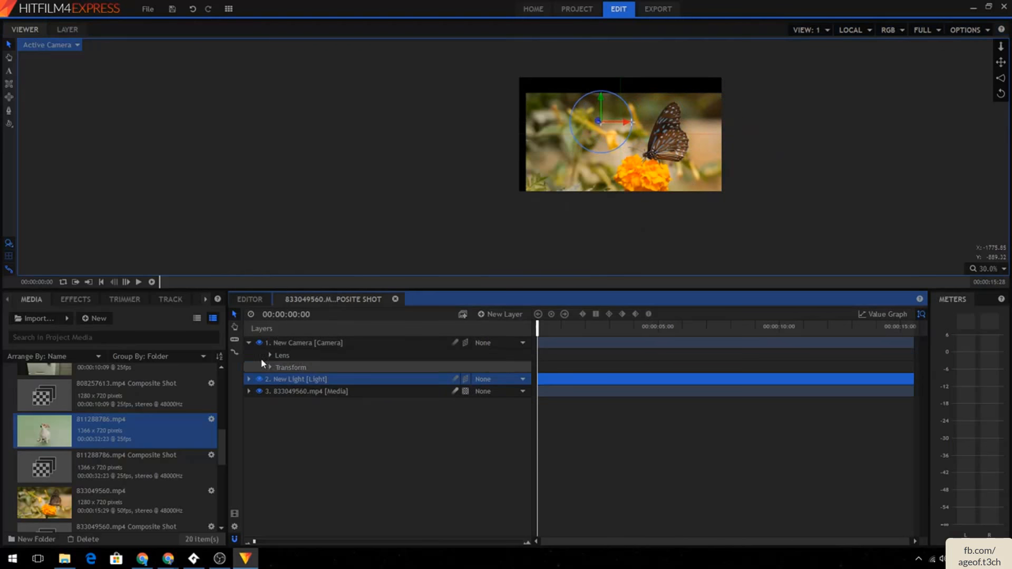
pyautogui.click(249, 380)
pyautogui.click(270, 392)
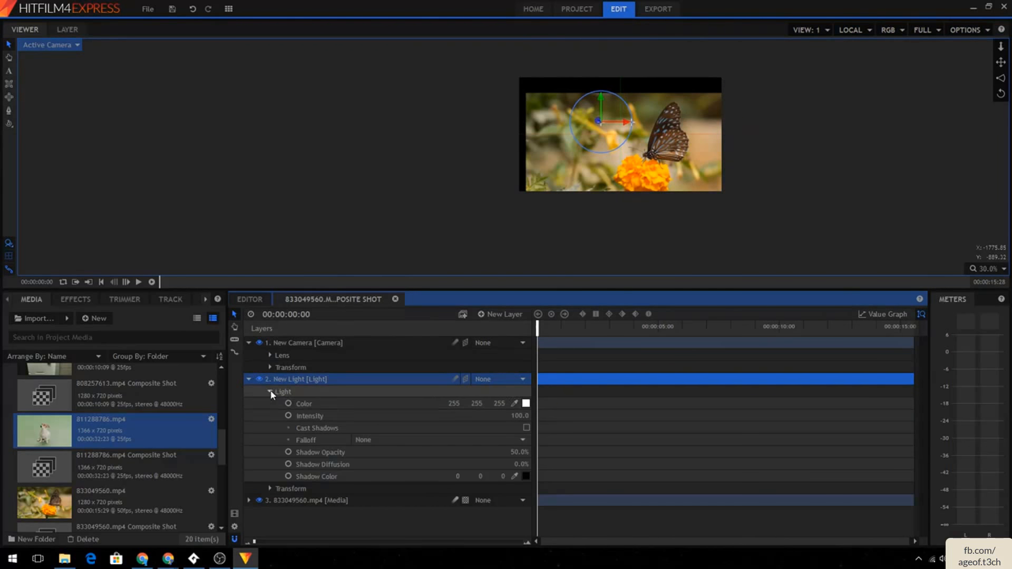
pyautogui.click(509, 416)
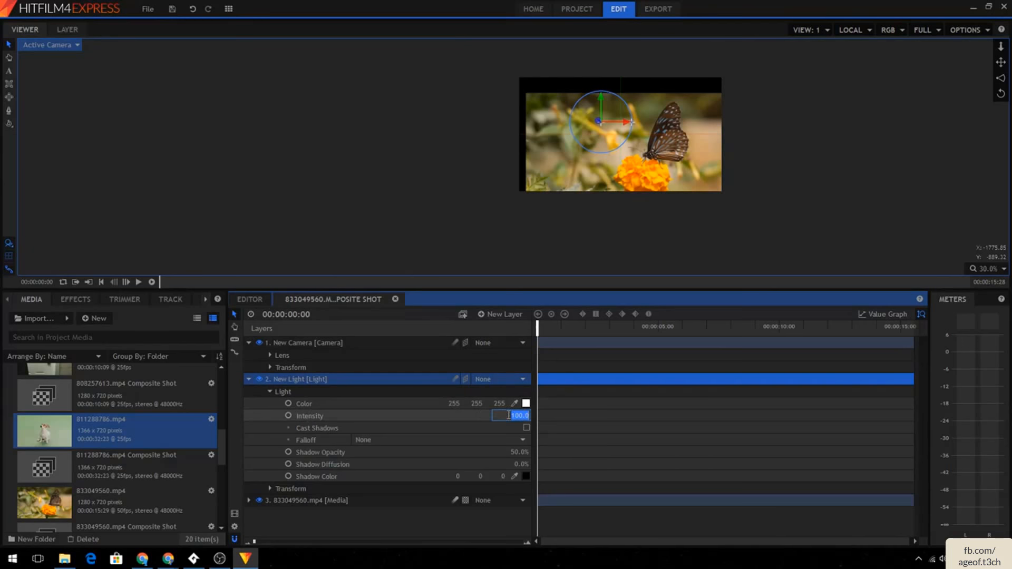
pyautogui.write('20')
pyautogui.press('Return')
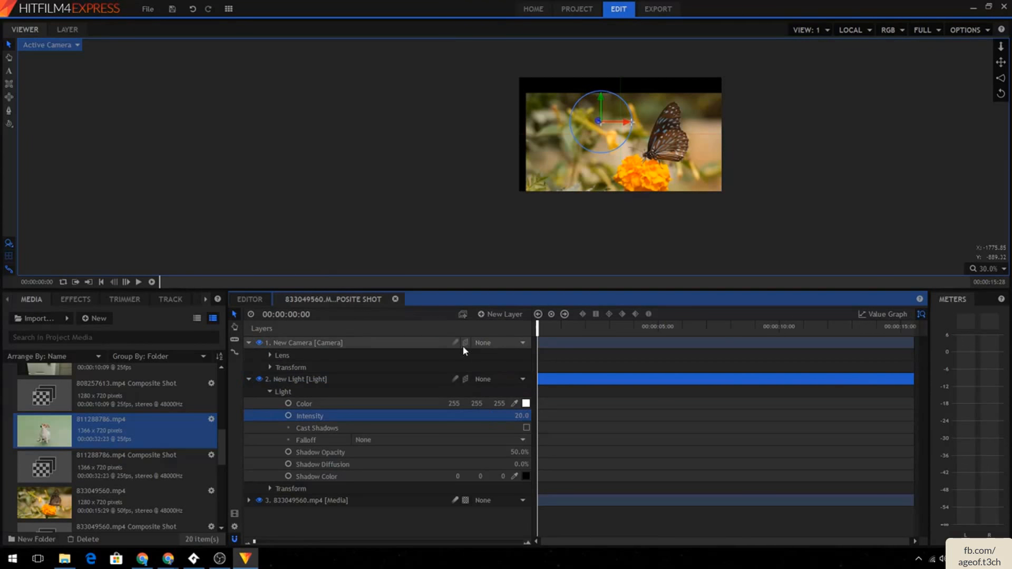
# - Delete the light and camera layers from the composite shot
pyautogui.press('Delete')
pyautogui.click(335, 345)
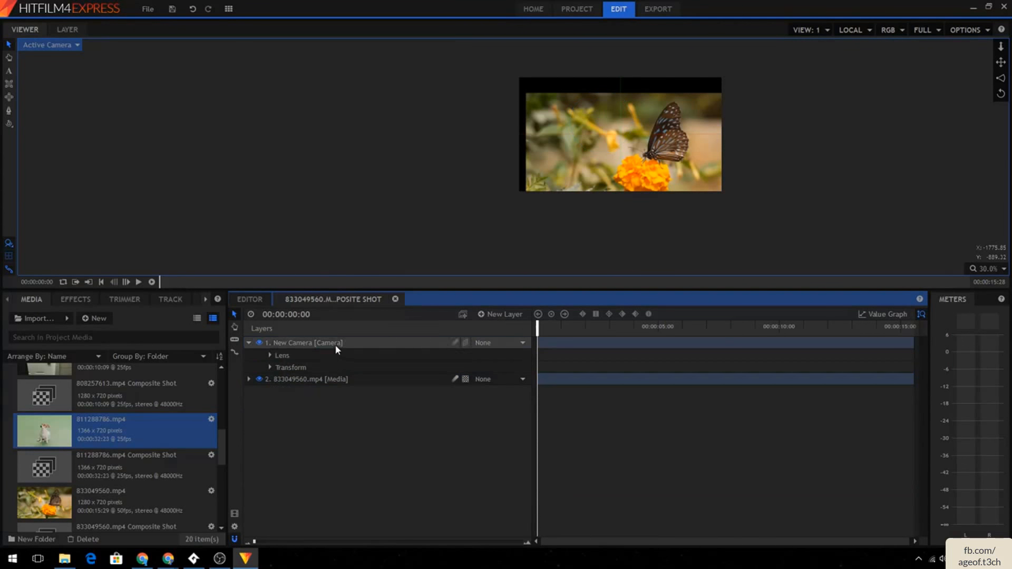
pyautogui.press('Delete')
pyautogui.click(482, 315)
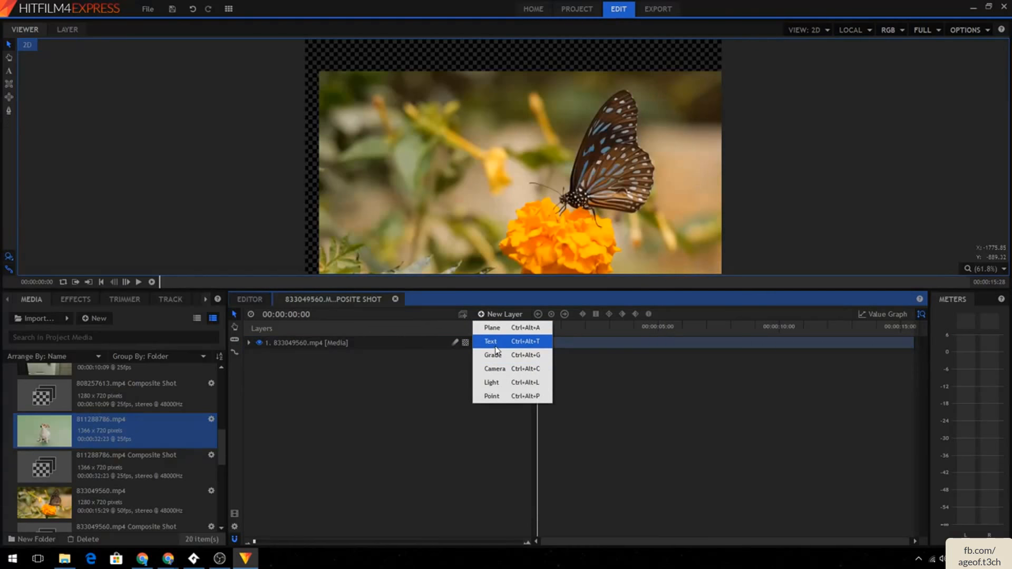
pyautogui.click(486, 342)
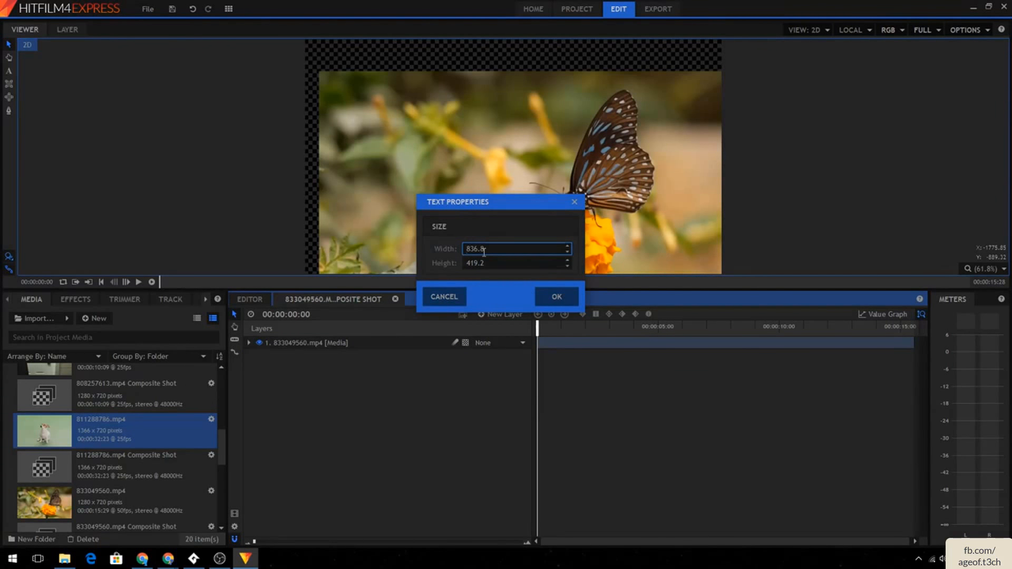
pyautogui.click(445, 297)
pyautogui.click(500, 314)
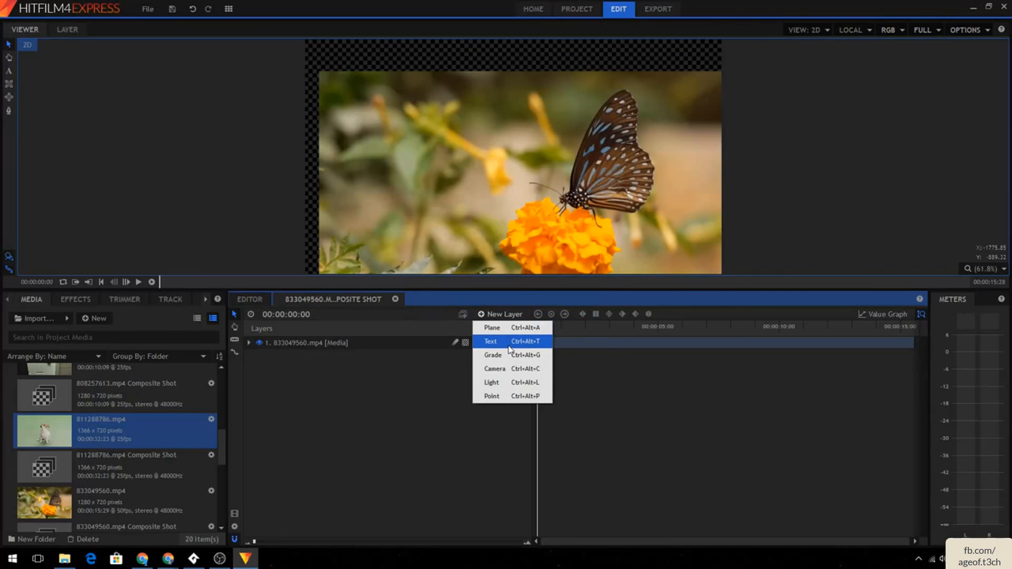
pyautogui.click(495, 342)
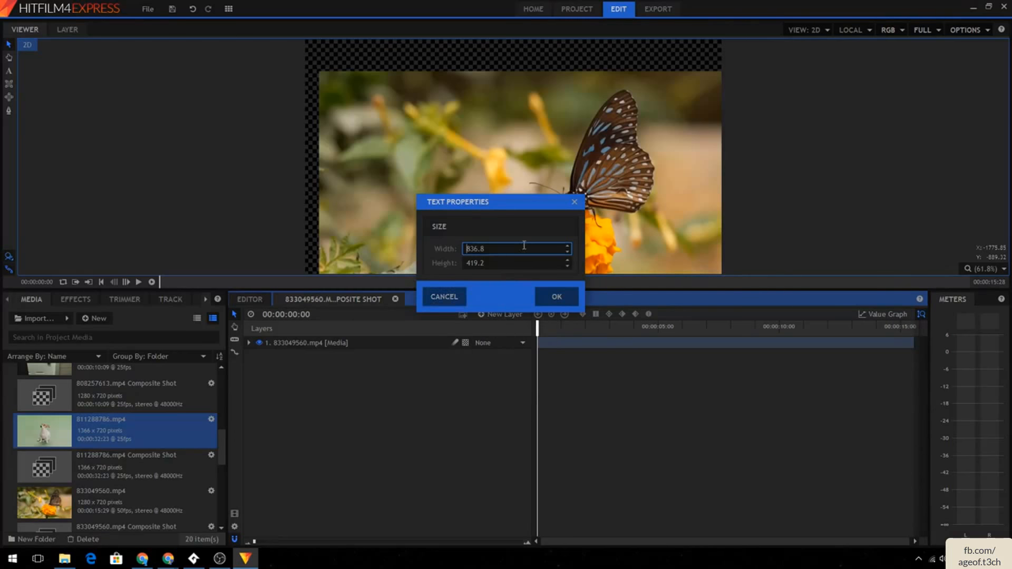
pyautogui.click(444, 296)
# - Fit the composite shot clip to the frame in the editor timeline
pyautogui.moveTo(400, 238); pyautogui.dragTo(380, 202)
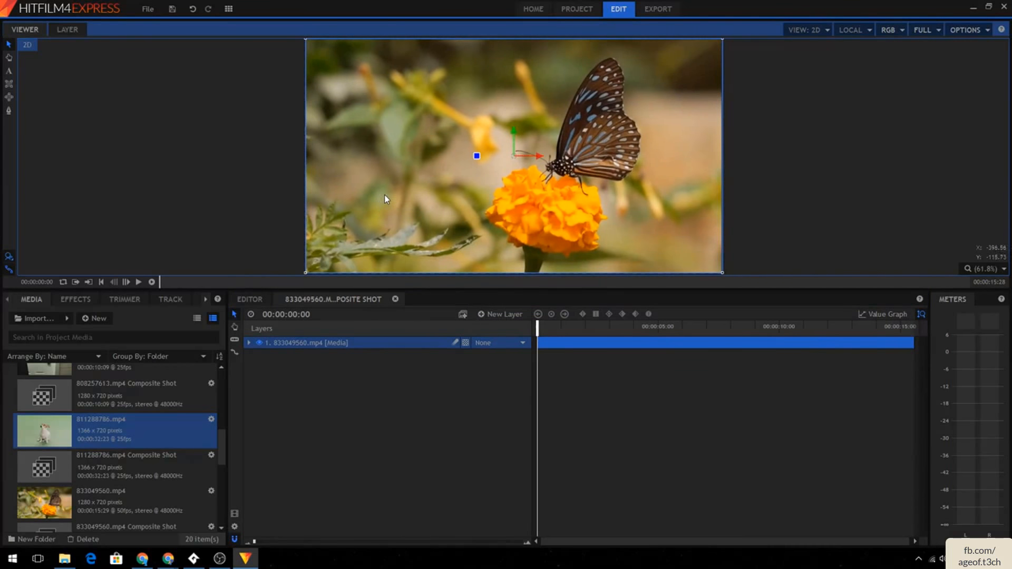
pyautogui.click(258, 300)
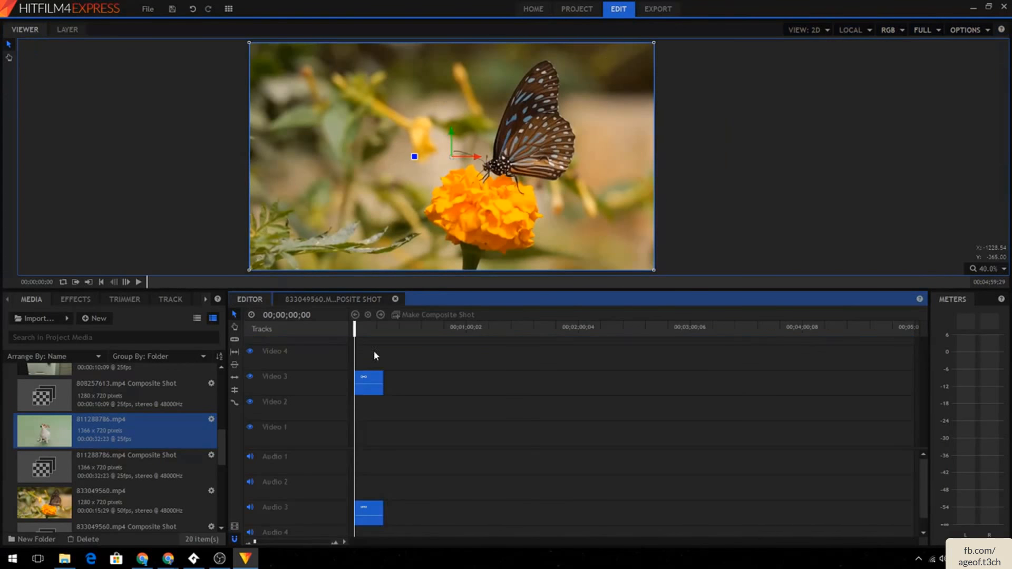
pyautogui.rightClick(368, 376)
pyautogui.moveTo(443, 400)
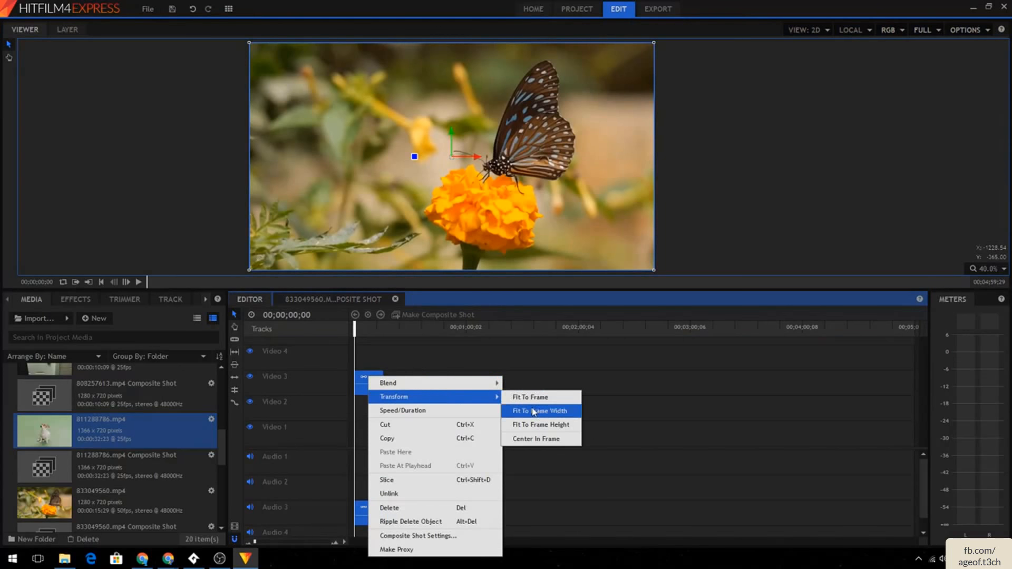
pyautogui.click(537, 400)
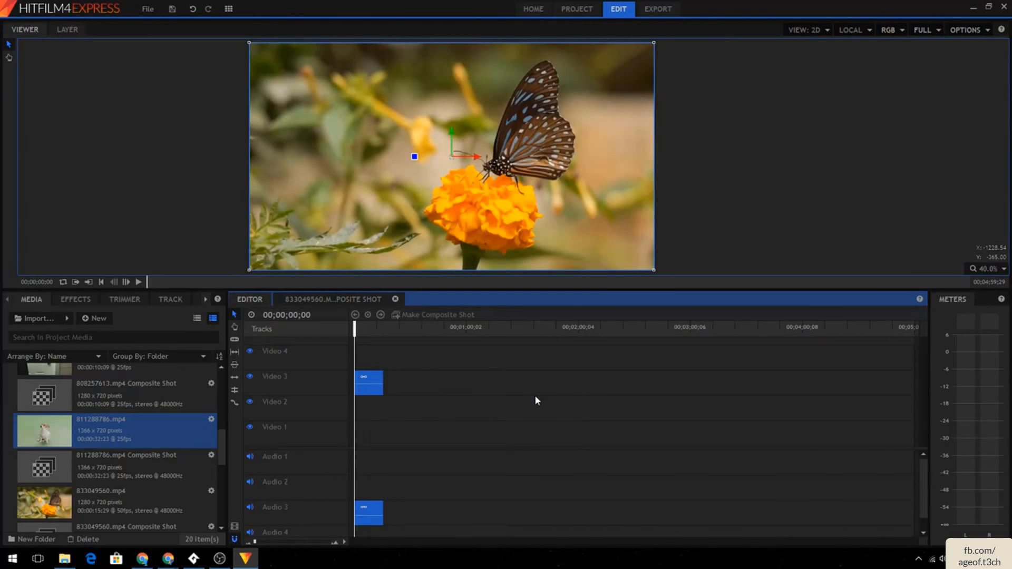
# - Return to the composite shot, pick the Text tool and open the Text panel
pyautogui.click(314, 301)
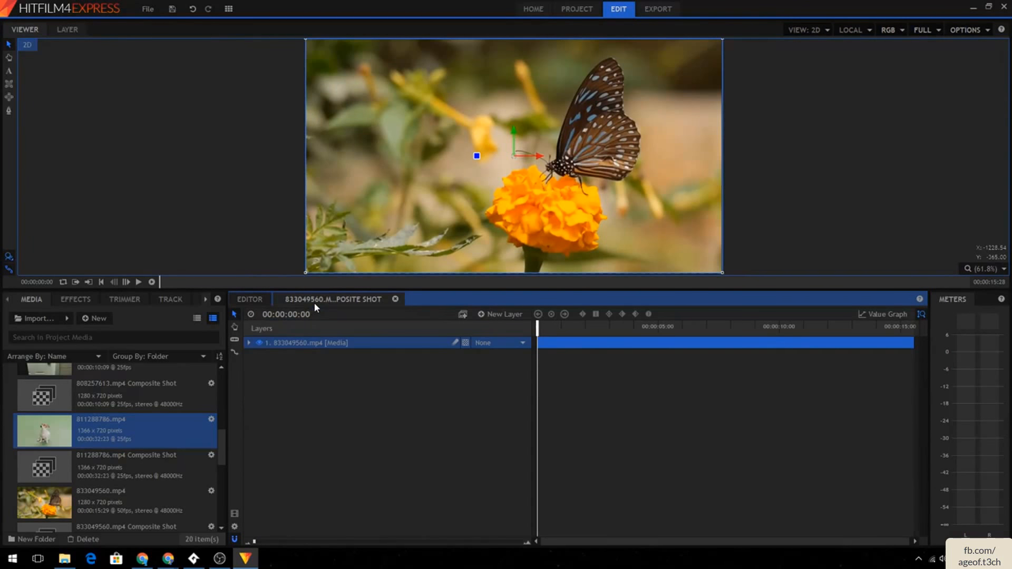
pyautogui.click(8, 71)
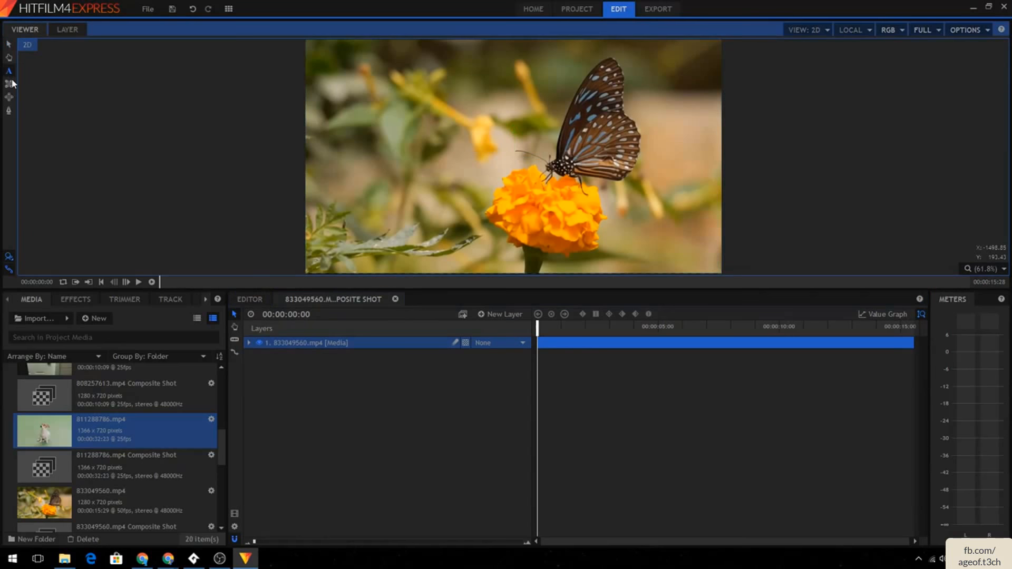
pyautogui.click(204, 301)
pyautogui.click(205, 300)
pyautogui.click(205, 301)
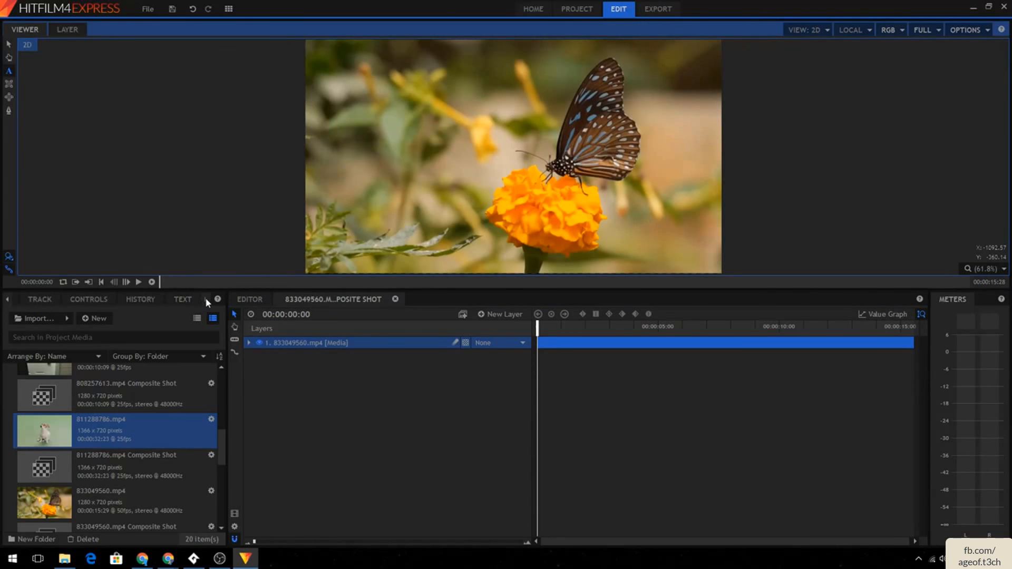
pyautogui.click(185, 298)
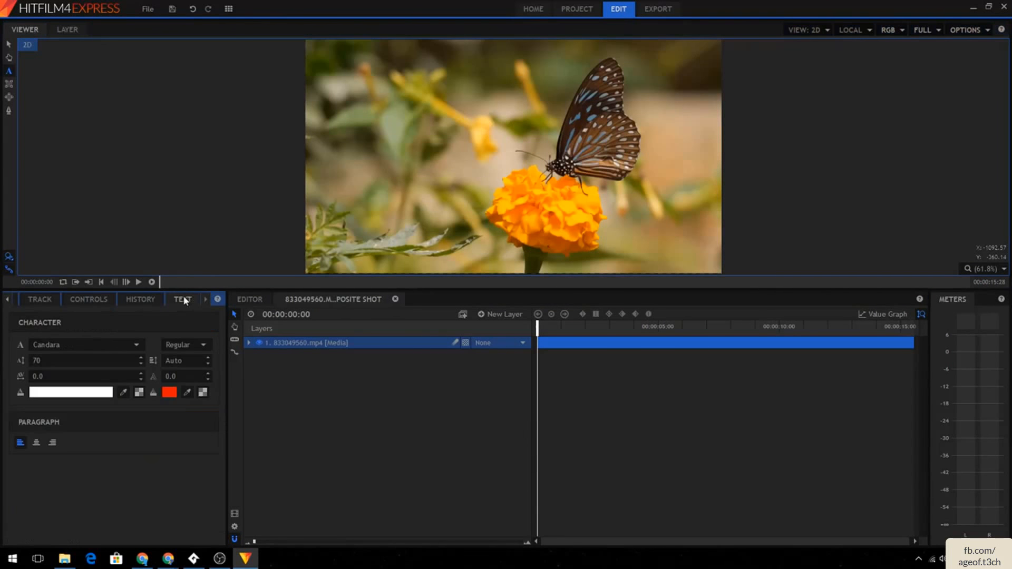
# - Draw a text box over the flower with the Text tool and enter the title Butterfly
pyautogui.click(9, 74)
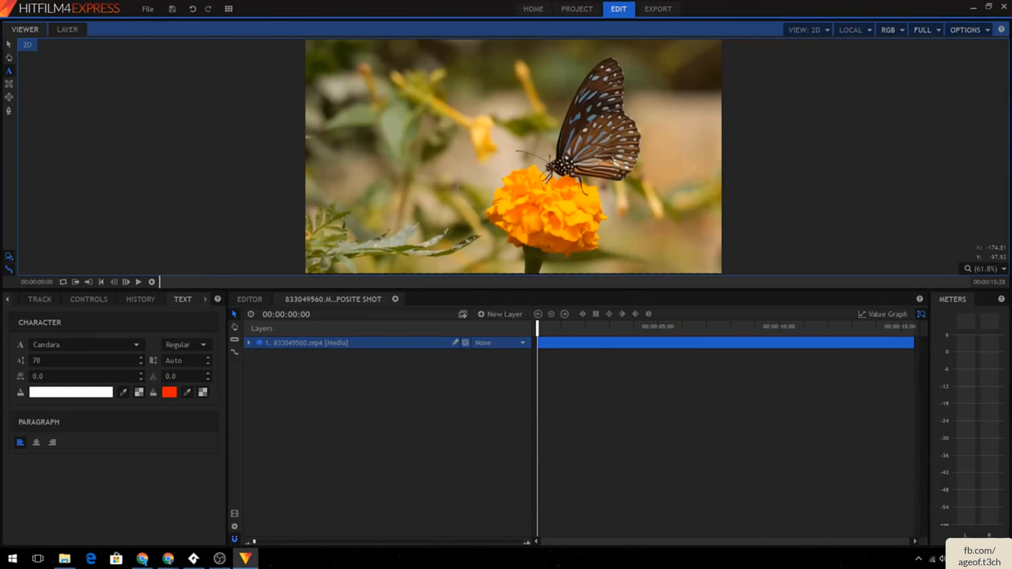
pyautogui.moveTo(457, 188); pyautogui.dragTo(671, 241)
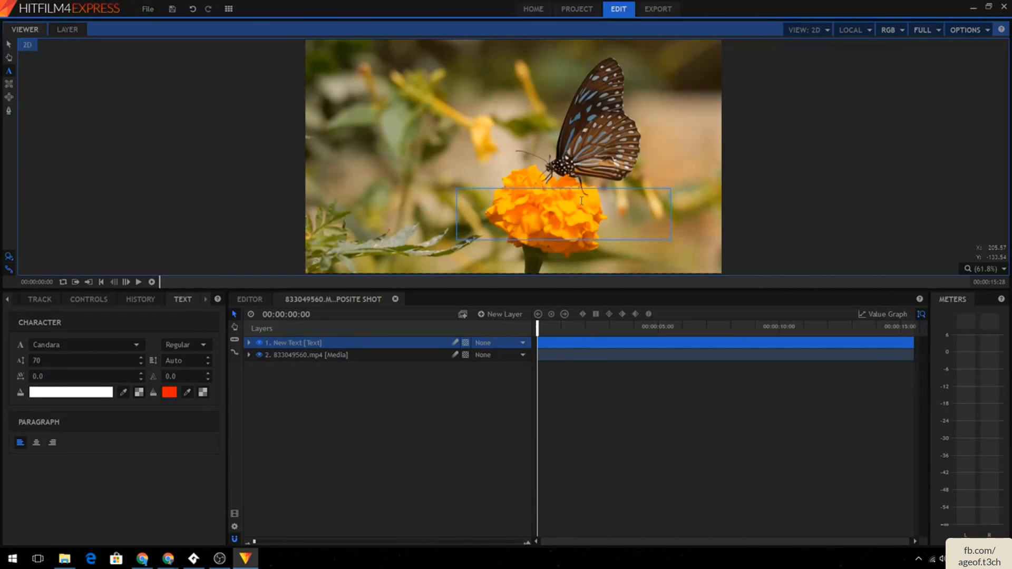
pyautogui.write('Butterfly')
# - Select the title text and set its font size to 120
pyautogui.moveTo(581, 200); pyautogui.dragTo(421, 194)
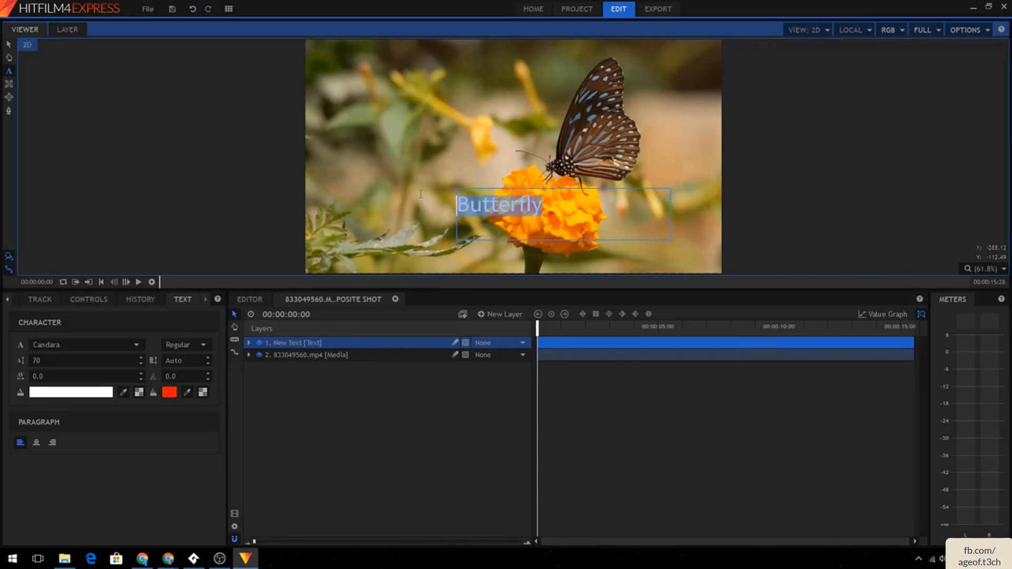
pyautogui.click(532, 205)
pyautogui.moveTo(545, 206); pyautogui.dragTo(419, 198)
pyautogui.click(511, 200)
pyautogui.moveTo(546, 200); pyautogui.dragTo(384, 201)
pyautogui.doubleClick(52, 360)
pyautogui.write('96')
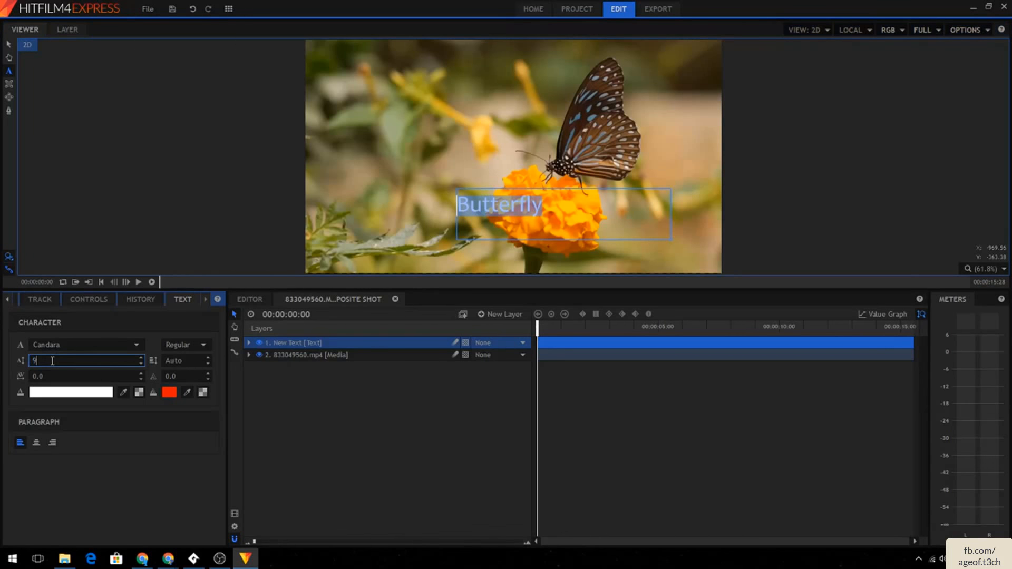
pyautogui.press('Return')
pyautogui.doubleClick(56, 359)
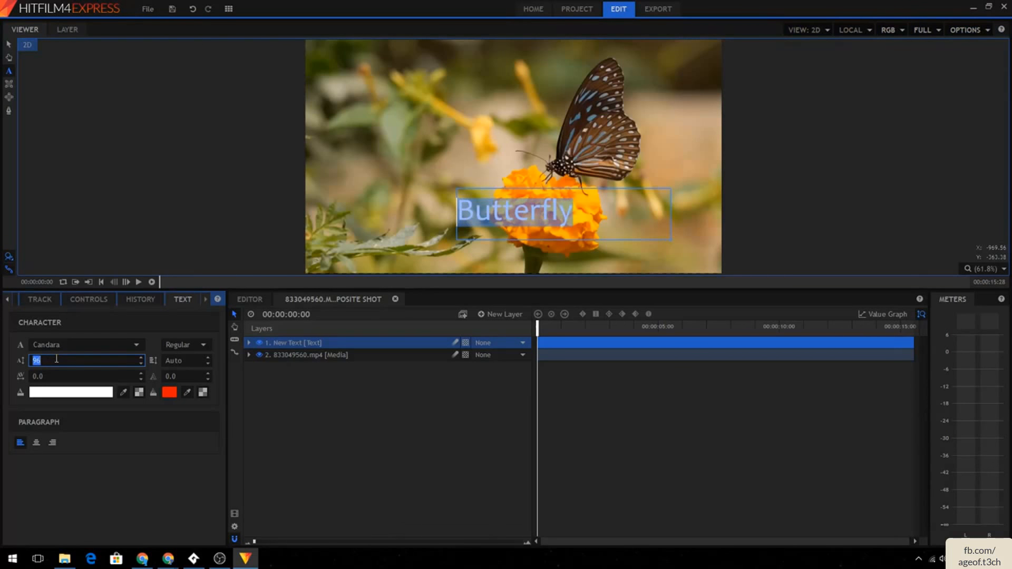
pyautogui.write('120')
pyautogui.press('Return')
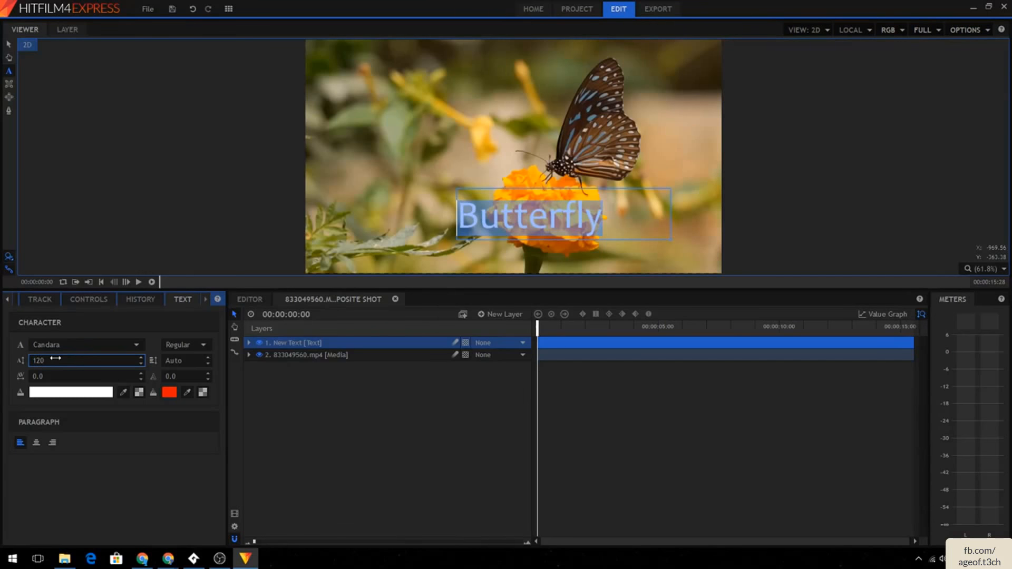
# - Change the title's font to Leelawadee UI
pyautogui.click(85, 344)
pyautogui.scroll(-3, 87, 444)
pyautogui.click(67, 463)
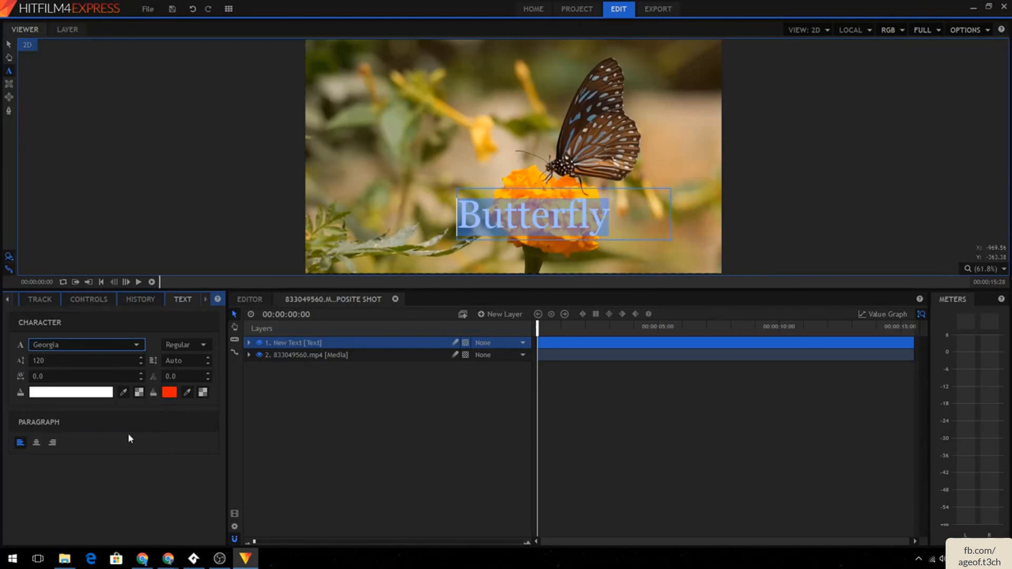
pyautogui.click(85, 345)
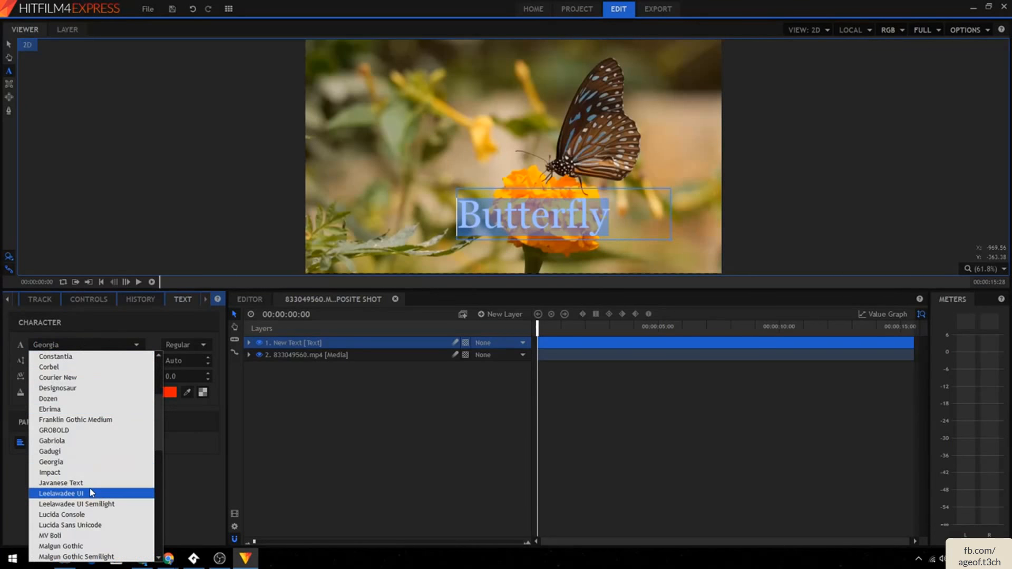
pyautogui.click(92, 495)
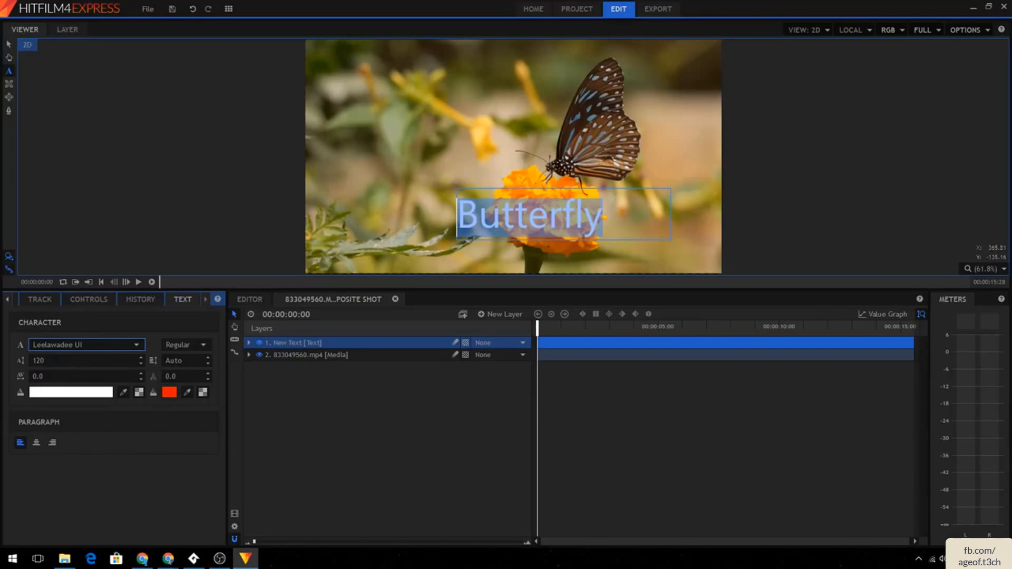
# - Reselect the title text and set its stroke colour to black
pyautogui.click(633, 202)
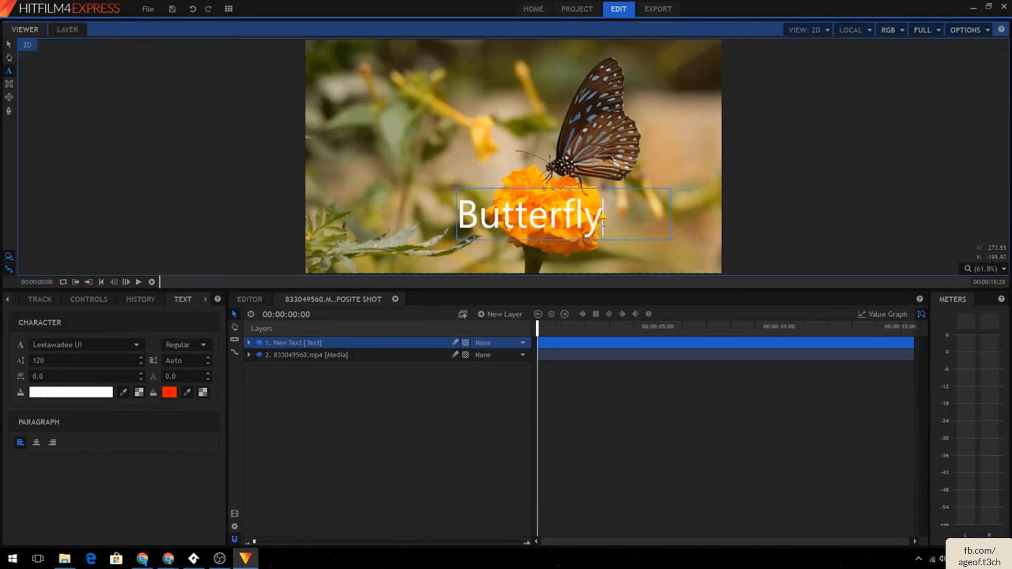
pyautogui.doubleClick(603, 221)
pyautogui.click(170, 392)
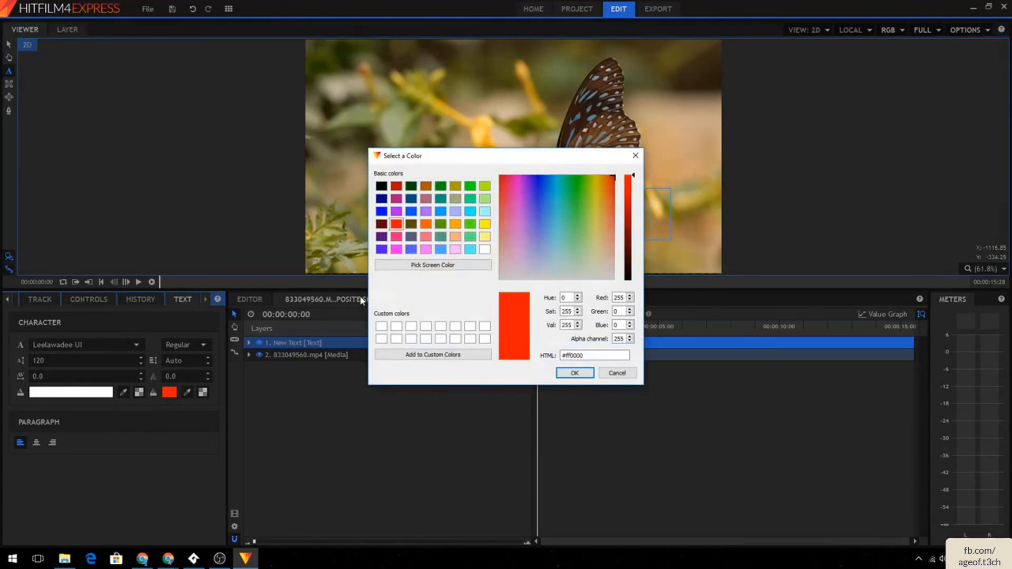
pyautogui.click(382, 186)
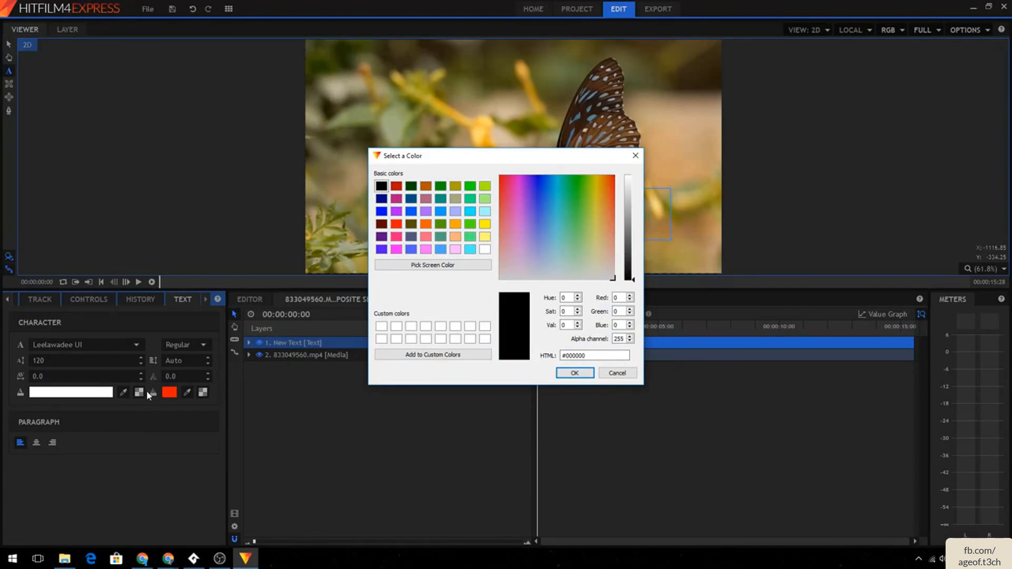
pyautogui.click(576, 373)
# - Set the title's stroke width to 2
pyautogui.click(174, 376)
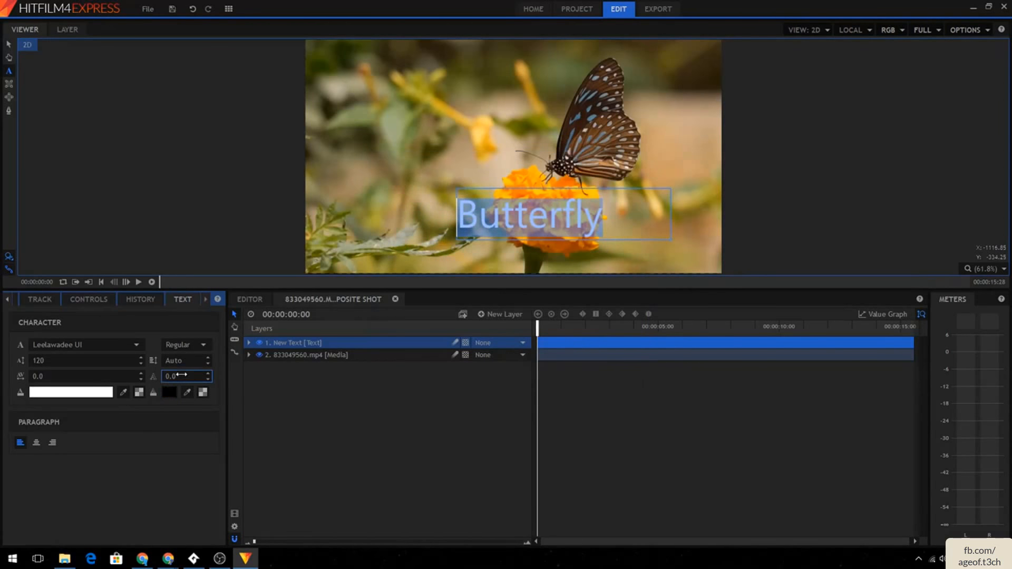
pyautogui.write('20')
pyautogui.press('Return')
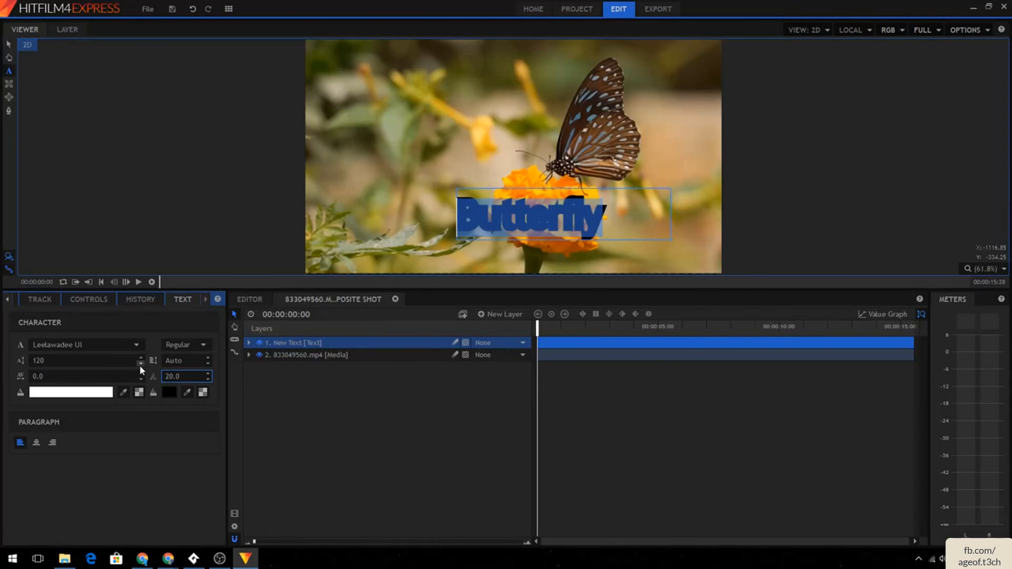
pyautogui.write('1')
pyautogui.press('Return')
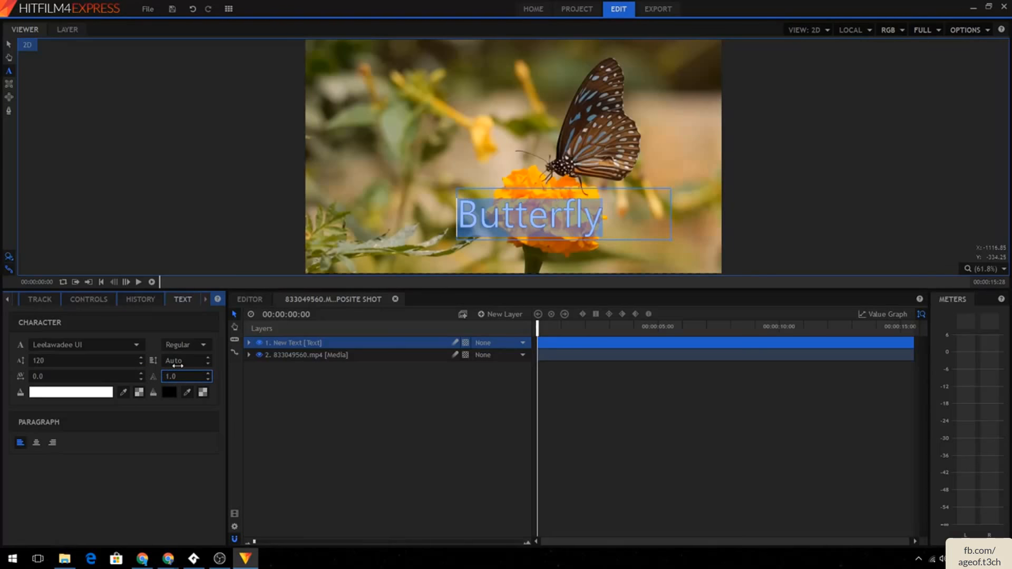
pyautogui.click(178, 365)
pyautogui.click(179, 376)
pyautogui.write('2')
pyautogui.press('Return')
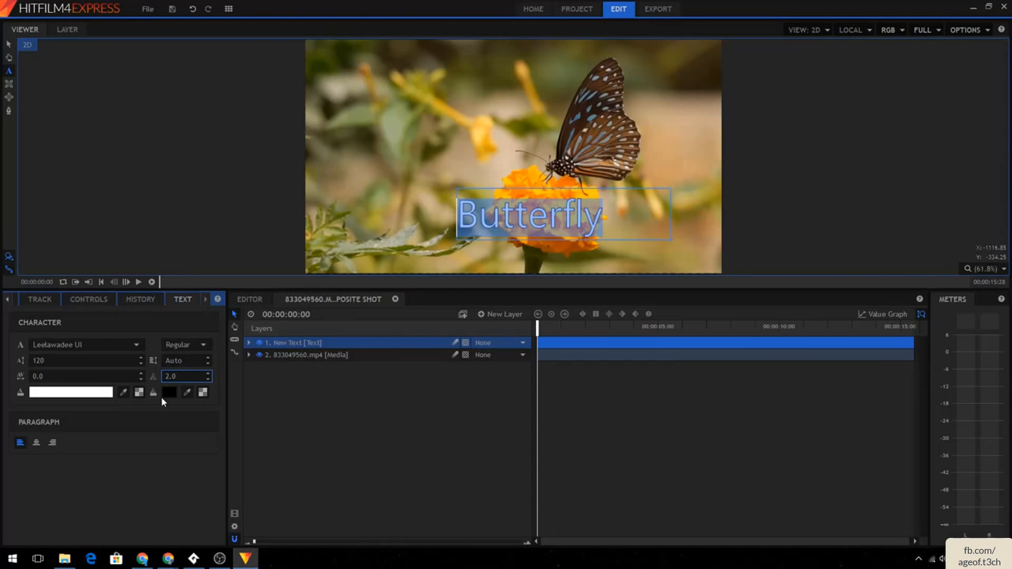
# - Set the title's fill colour to yellow
pyautogui.click(47, 396)
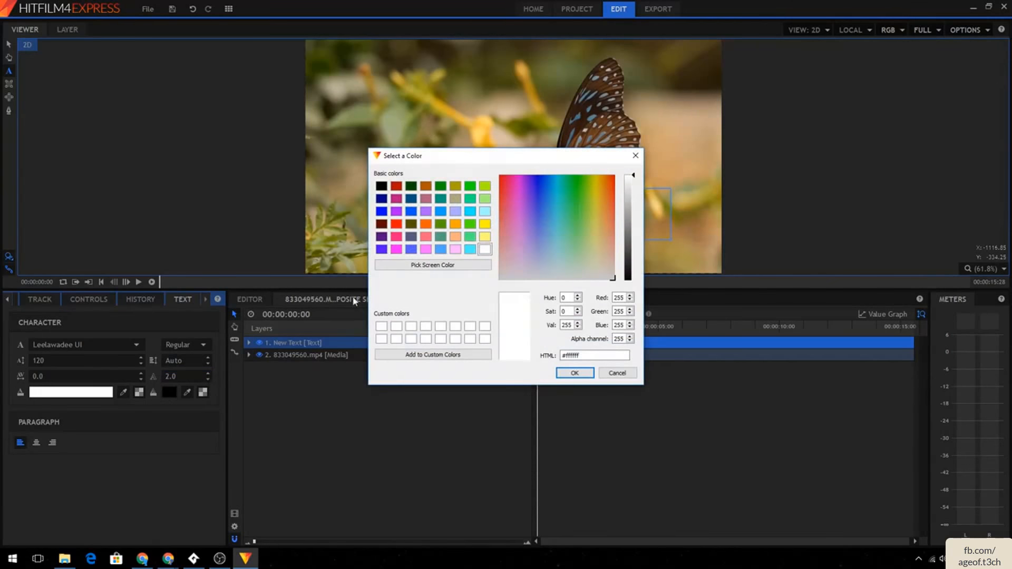
pyautogui.click(396, 224)
pyautogui.click(574, 373)
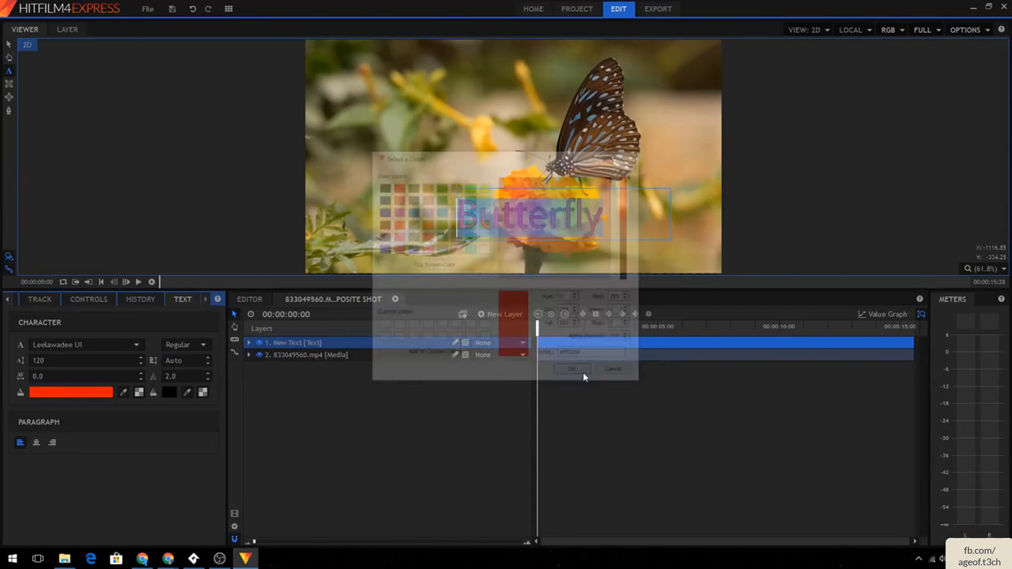
pyautogui.click(105, 393)
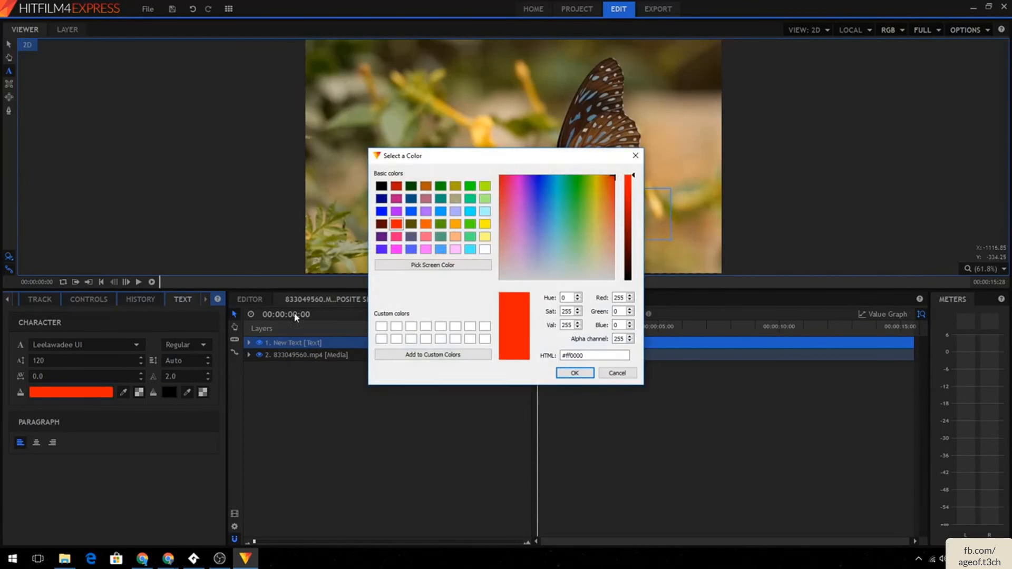
pyautogui.click(484, 223)
pyautogui.click(574, 373)
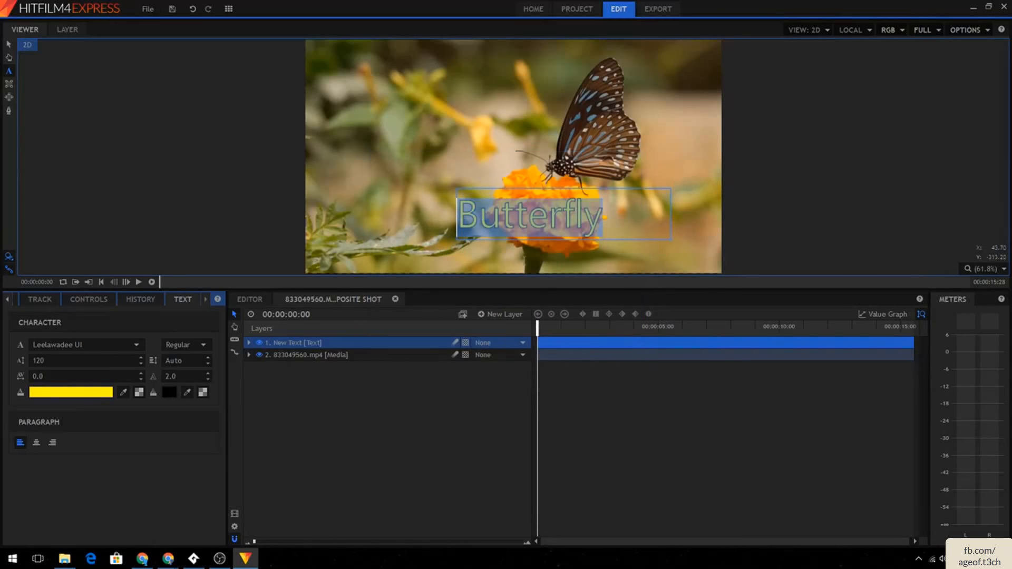
# - Set the title's stroke width to 4
pyautogui.click(172, 390)
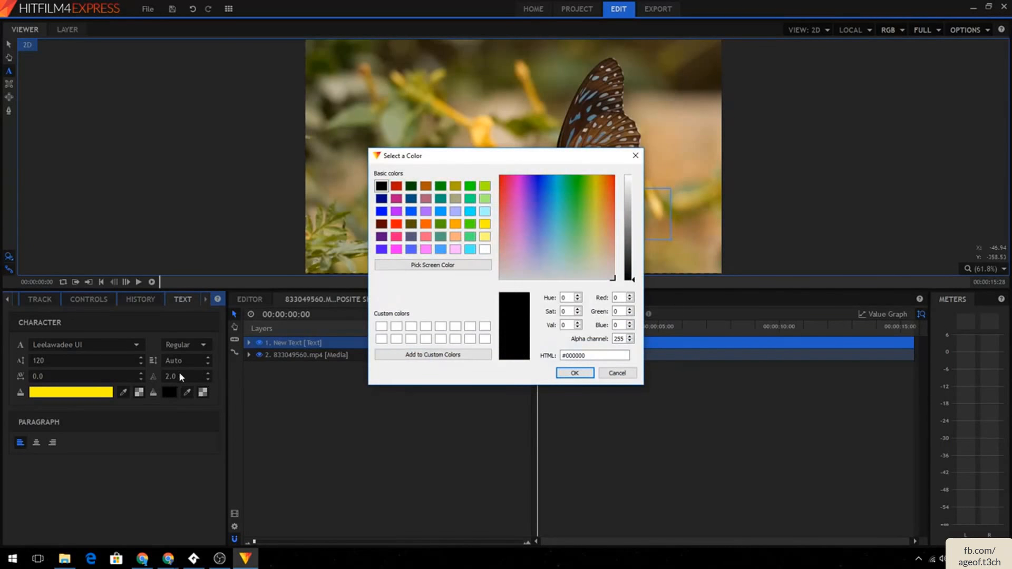
pyautogui.click(615, 373)
pyautogui.click(165, 376)
pyautogui.write('4')
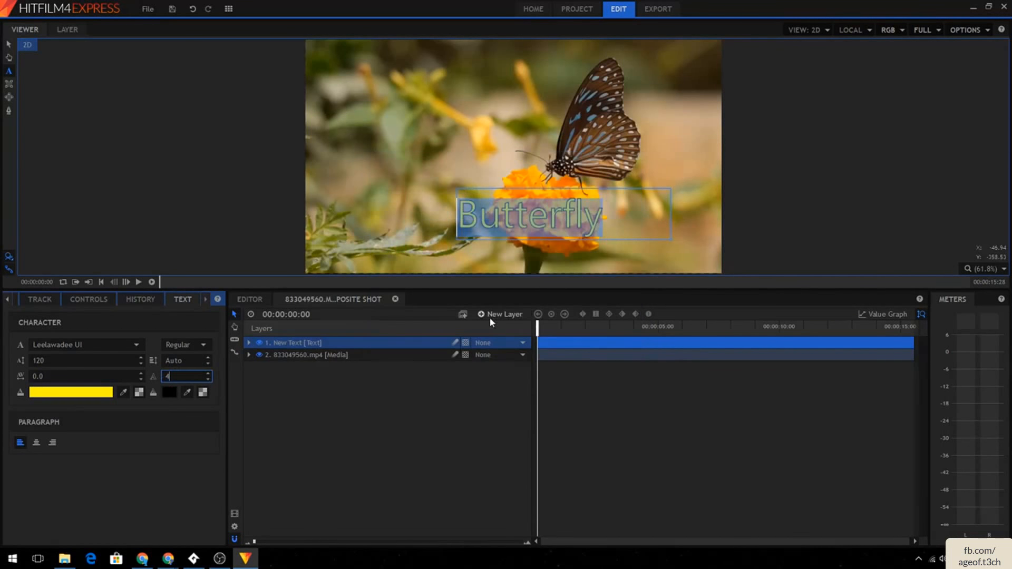
pyautogui.press('Return')
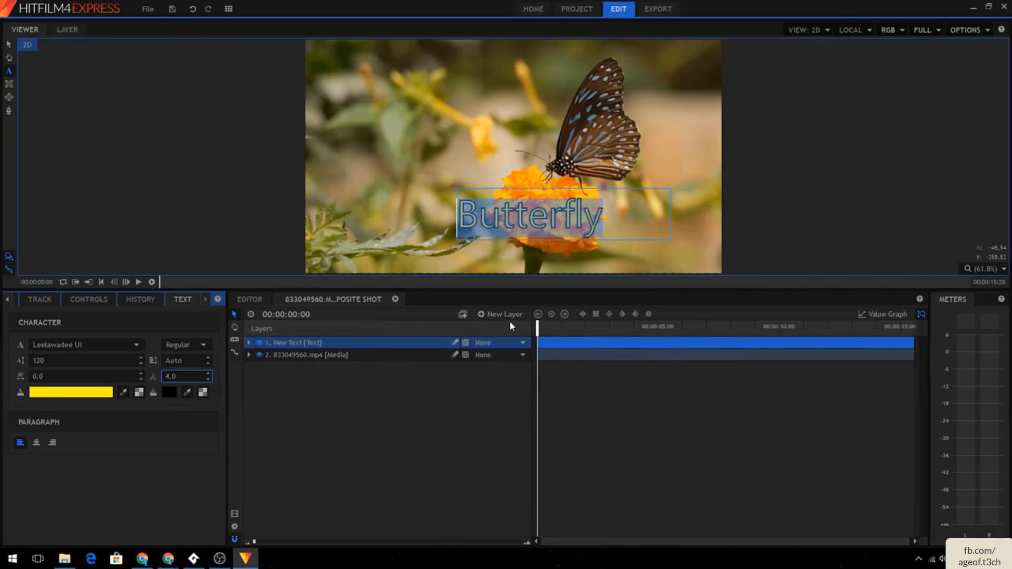
# - Duplicate the text layer, then delete the extra copy to leave a single text layer
pyautogui.click(753, 161)
pyautogui.click(635, 189)
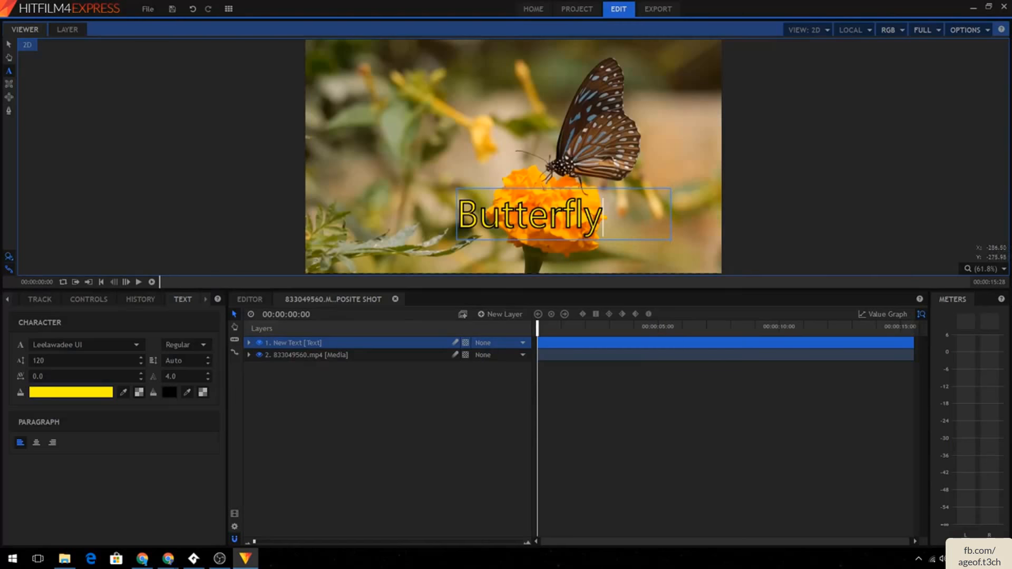
pyautogui.hotkey('ctrl', 'd')
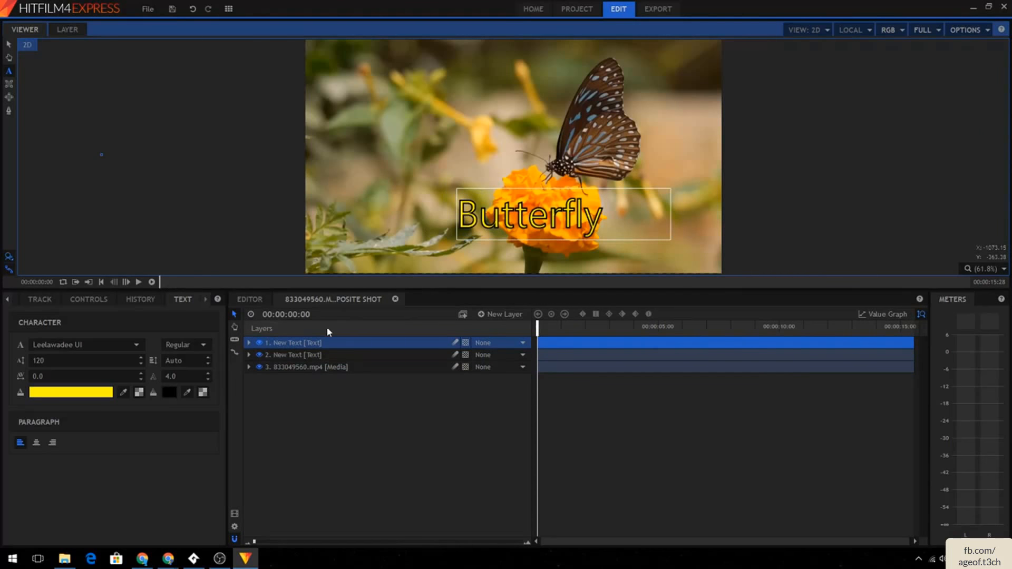
pyautogui.click(328, 355)
pyautogui.click(337, 343)
pyautogui.click(335, 355)
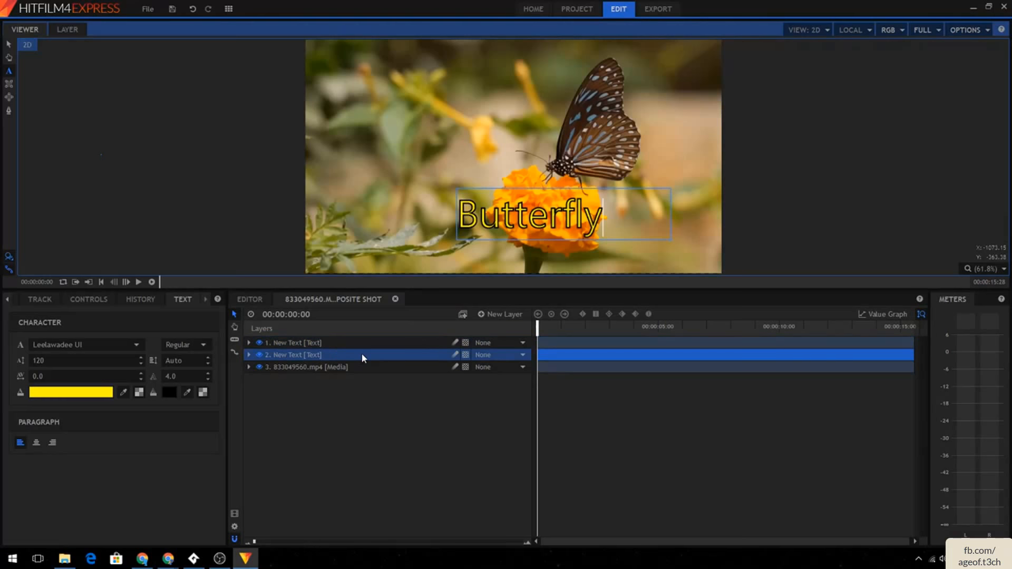
pyautogui.press('Delete')
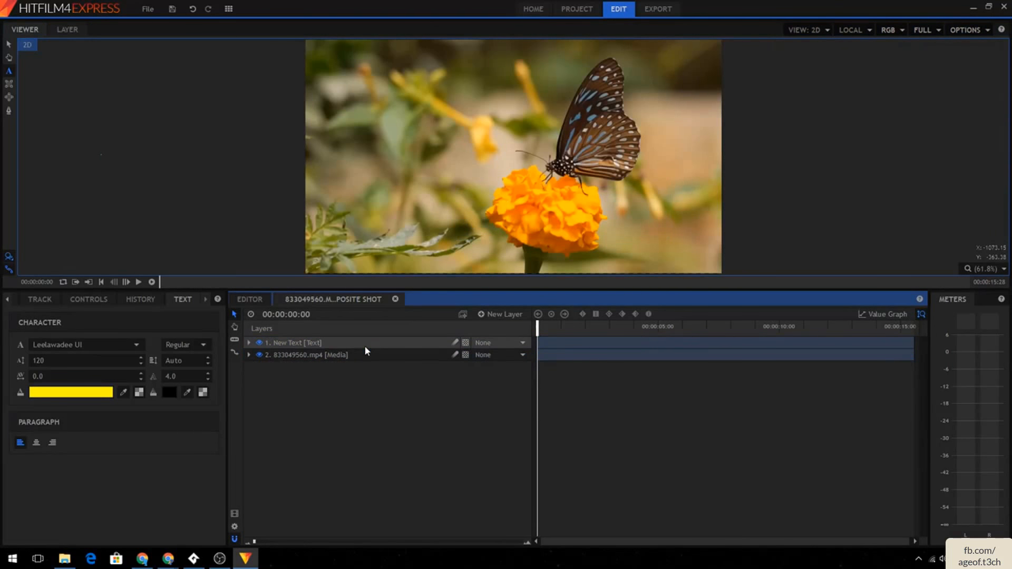
pyautogui.hotkey('ctrl', 'z')
pyautogui.click(363, 341)
pyautogui.press('Delete')
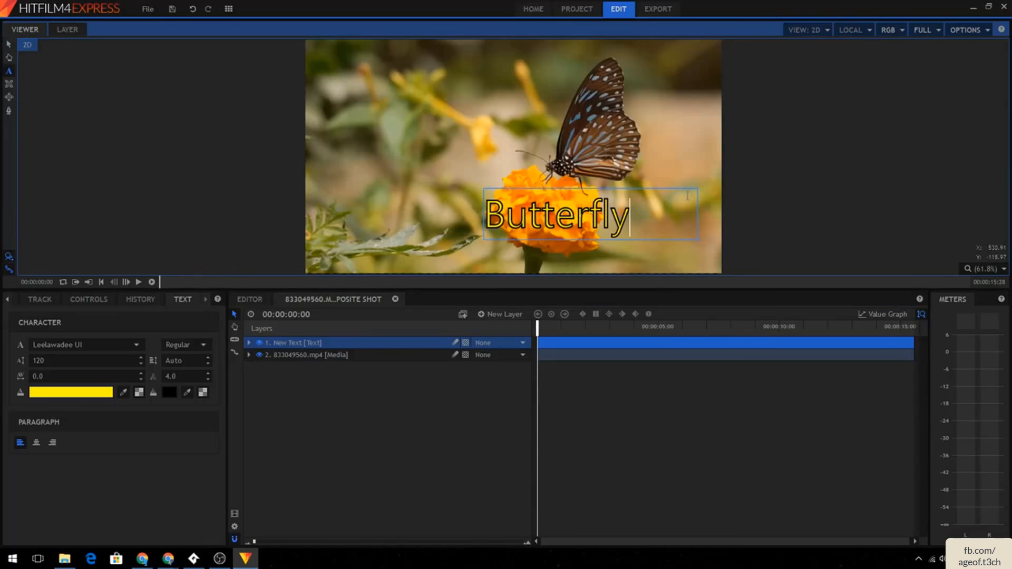
# - Try to select the final letter y of the title and colour it cyan
pyautogui.moveTo(630, 216); pyautogui.dragTo(506, 216)
pyautogui.press('Escape')
pyautogui.click(9, 44)
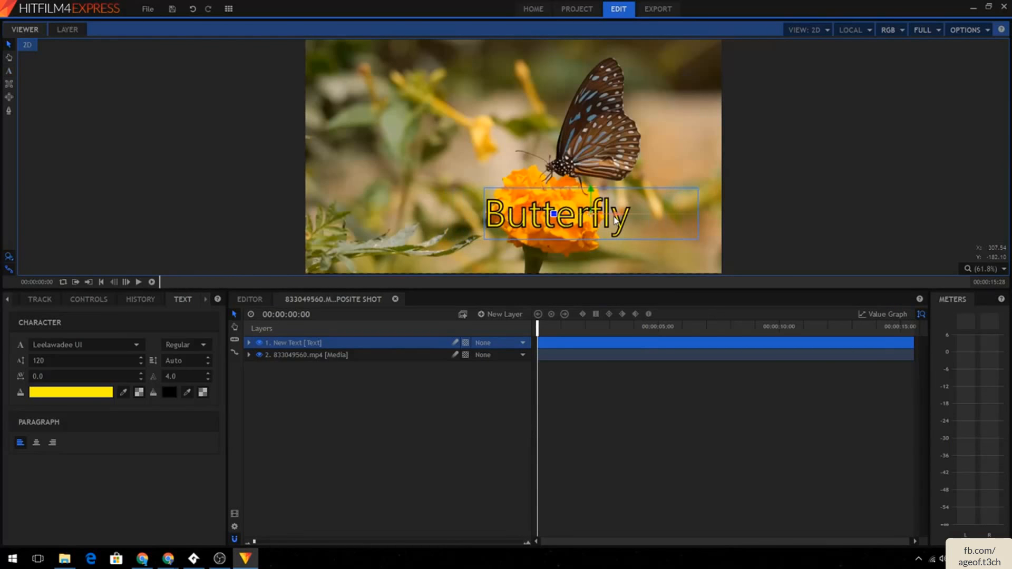
pyautogui.click(8, 70)
pyautogui.hotkey('ctrl', 'a')
pyautogui.click(8, 45)
pyautogui.doubleClick(636, 225)
pyautogui.click(529, 216)
pyautogui.doubleClick(625, 215)
pyautogui.doubleClick(615, 225)
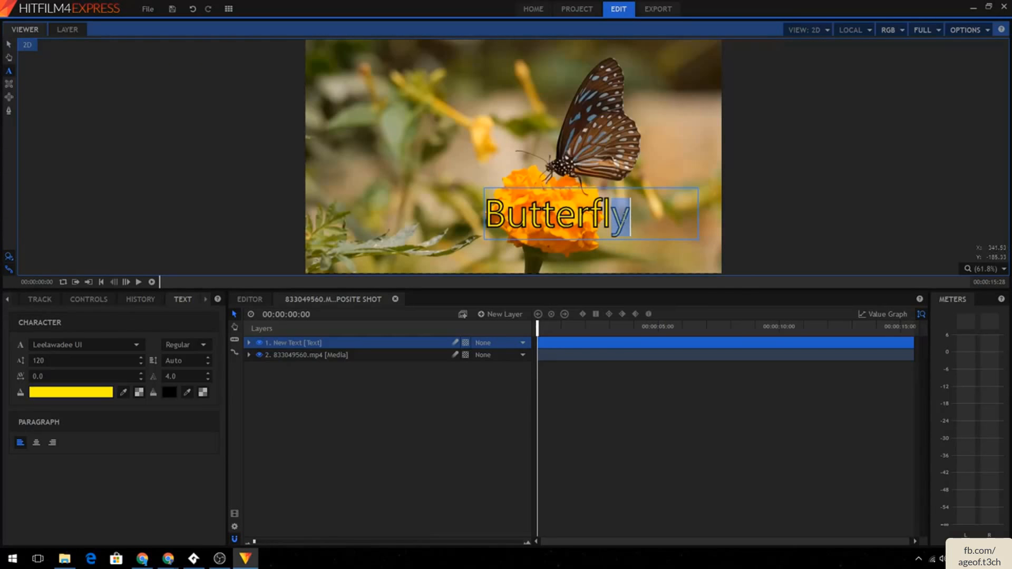
pyautogui.click(59, 392)
pyautogui.click(471, 249)
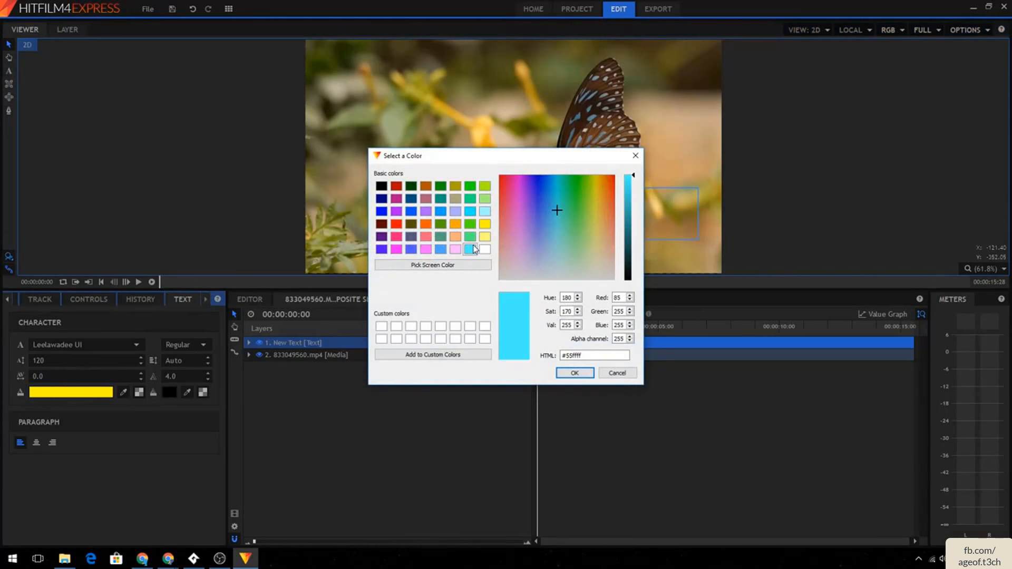
pyautogui.click(574, 371)
pyautogui.doubleClick(626, 226)
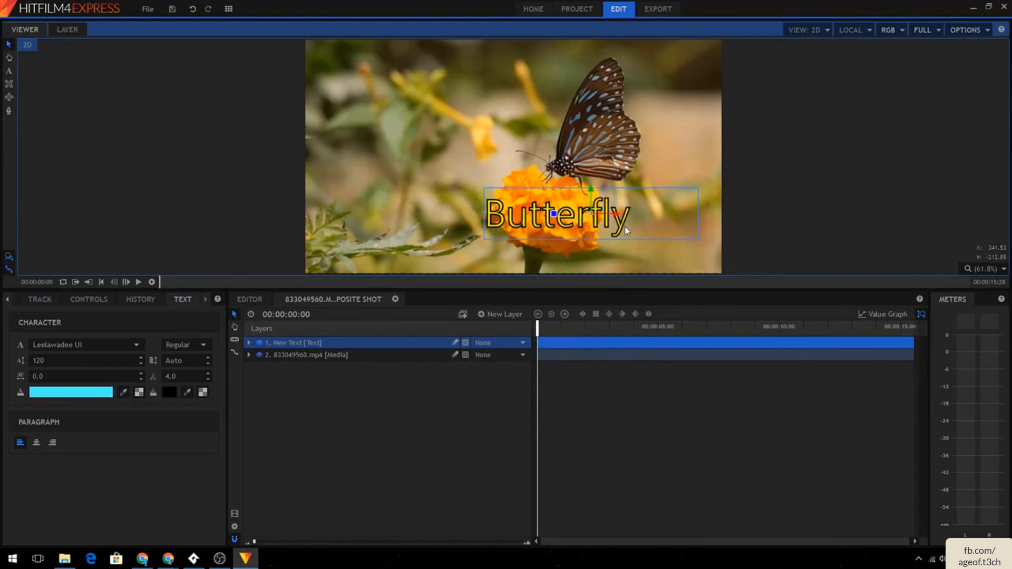
pyautogui.moveTo(627, 224); pyautogui.dragTo(617, 223)
pyautogui.click(99, 395)
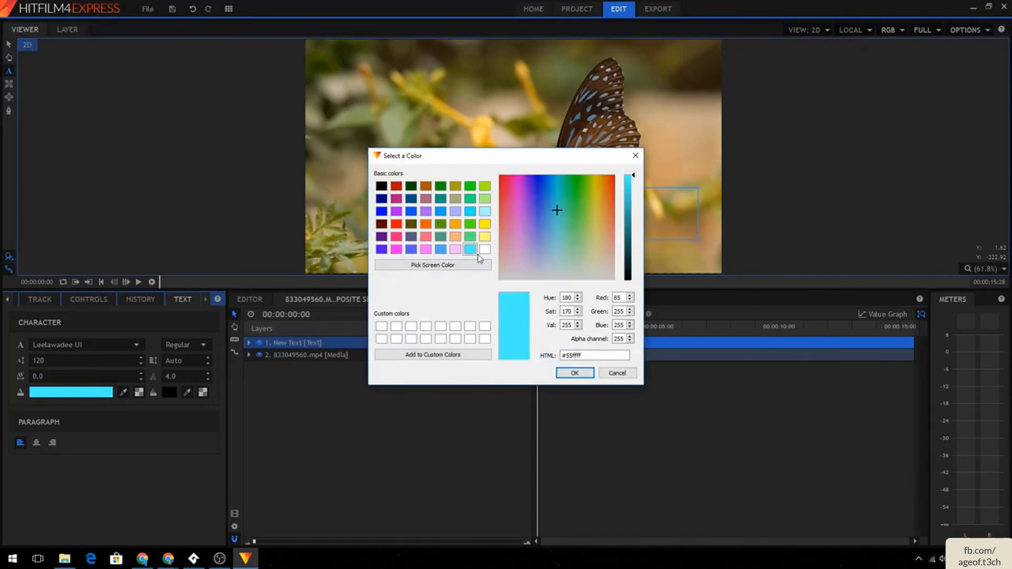
pyautogui.click(574, 373)
# - Set the selected final letter y to size 90 and give it a cyan fill colour
pyautogui.doubleClick(78, 359)
pyautogui.write('90')
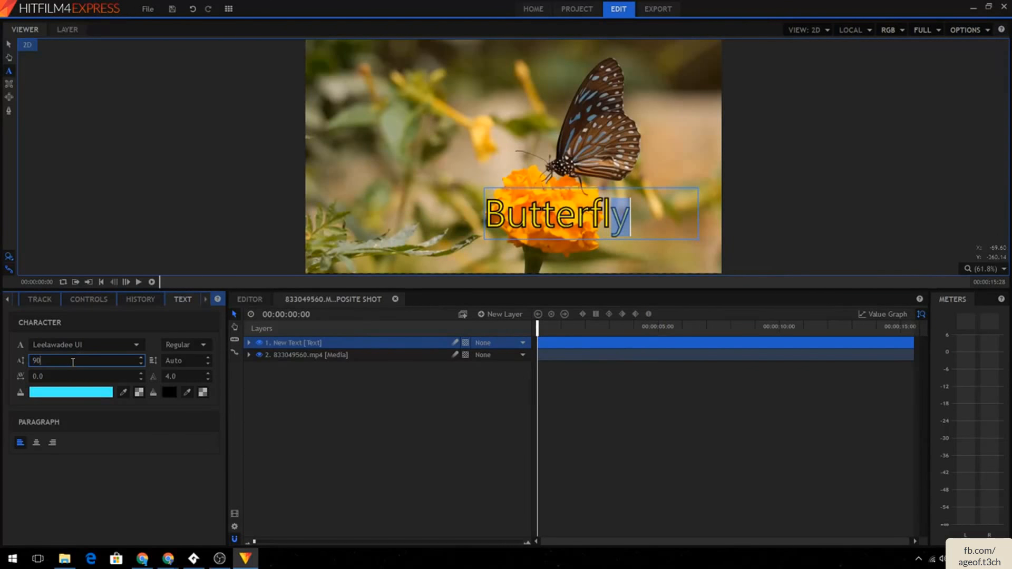
pyautogui.press('Return')
pyautogui.click(60, 395)
pyautogui.click(470, 249)
pyautogui.click(574, 373)
pyautogui.click(584, 222)
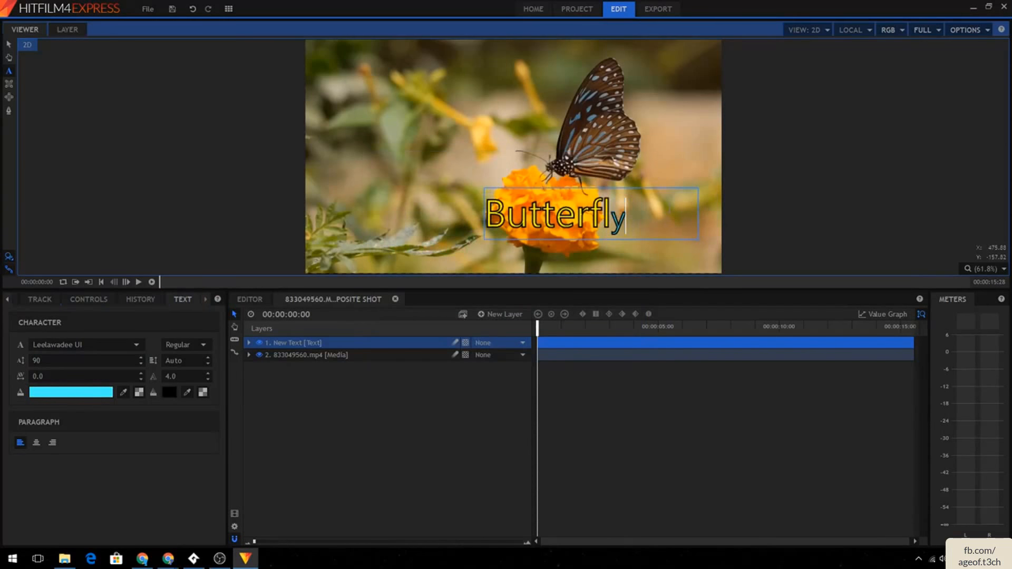
pyautogui.hotkey('ctrl', 's')
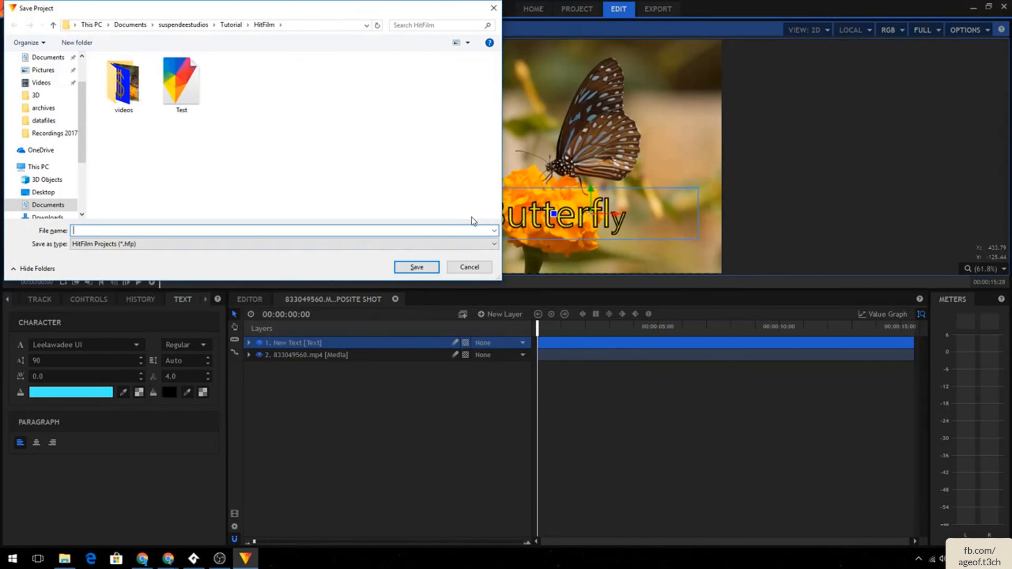
pyautogui.click(467, 267)
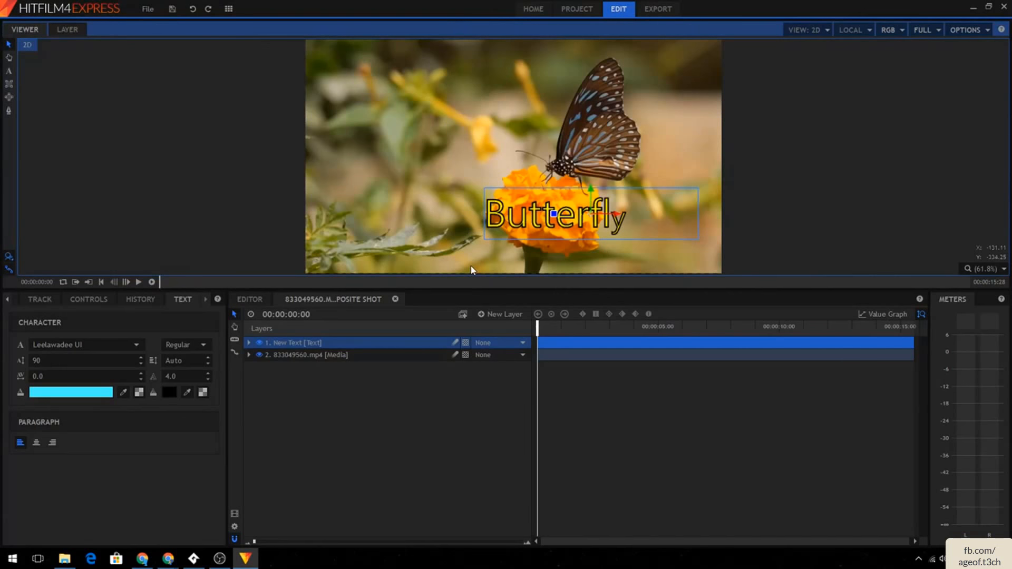
pyautogui.click(171, 110)
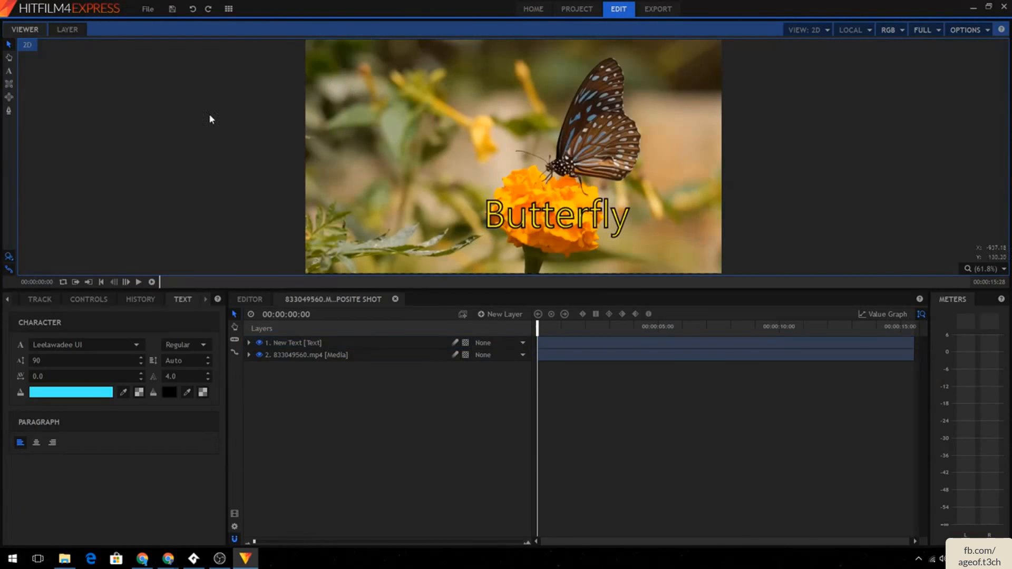
pyautogui.click(359, 343)
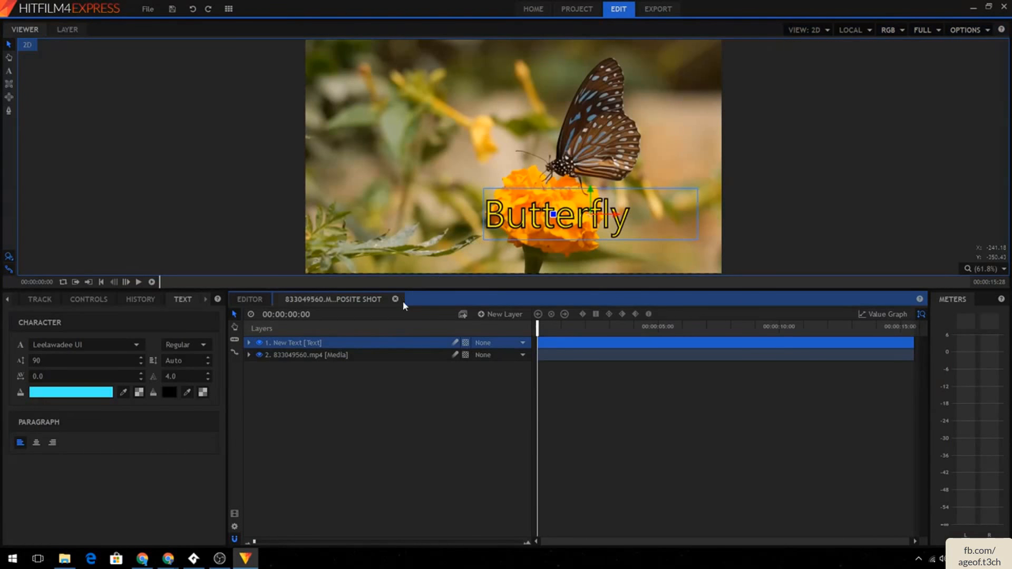
# - Add a tracker to the butterfly video layer's Tracks
pyautogui.click(327, 355)
pyautogui.click(252, 355)
pyautogui.click(286, 366)
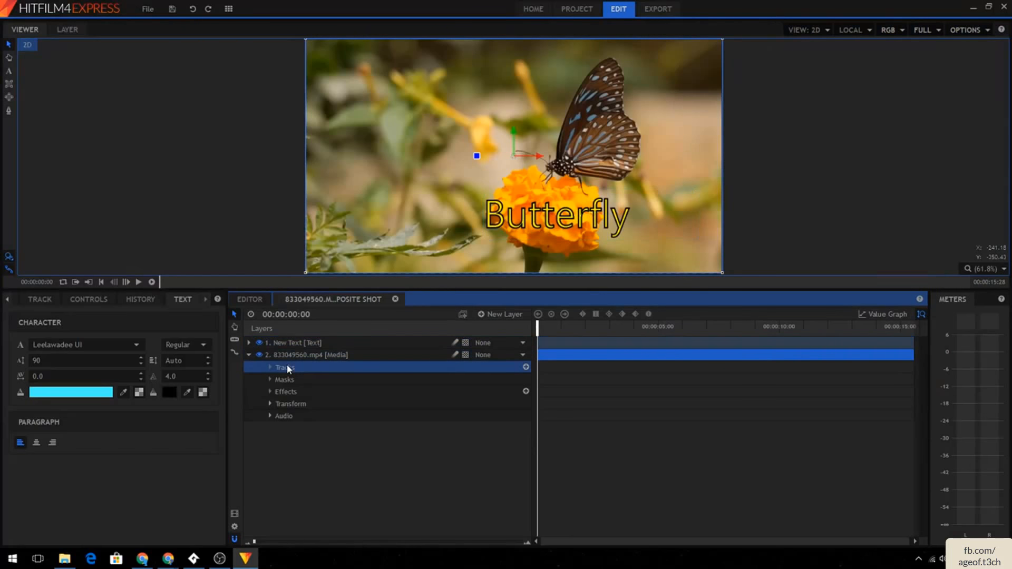
pyautogui.click(249, 357)
pyautogui.click(249, 356)
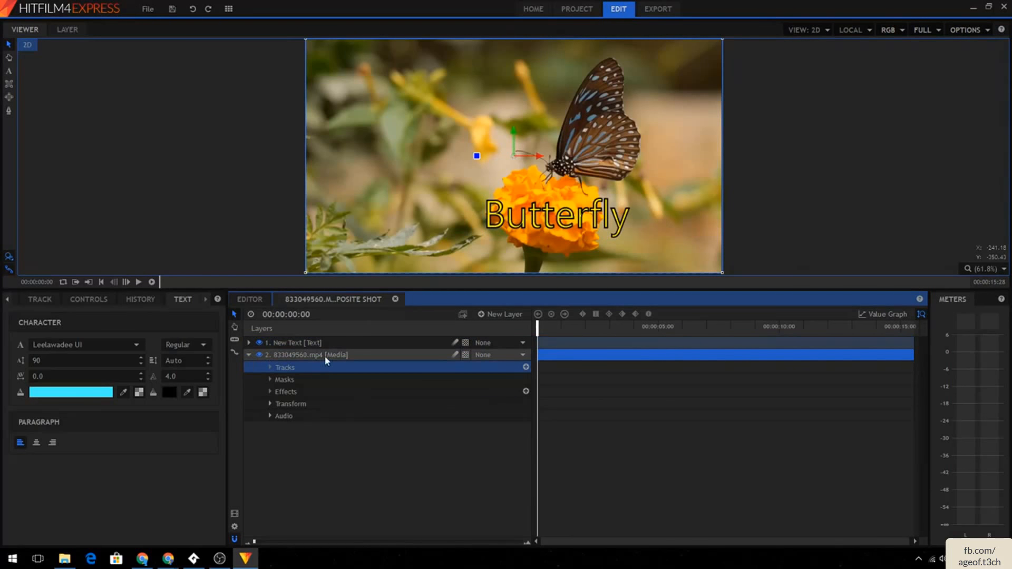
pyautogui.click(325, 355)
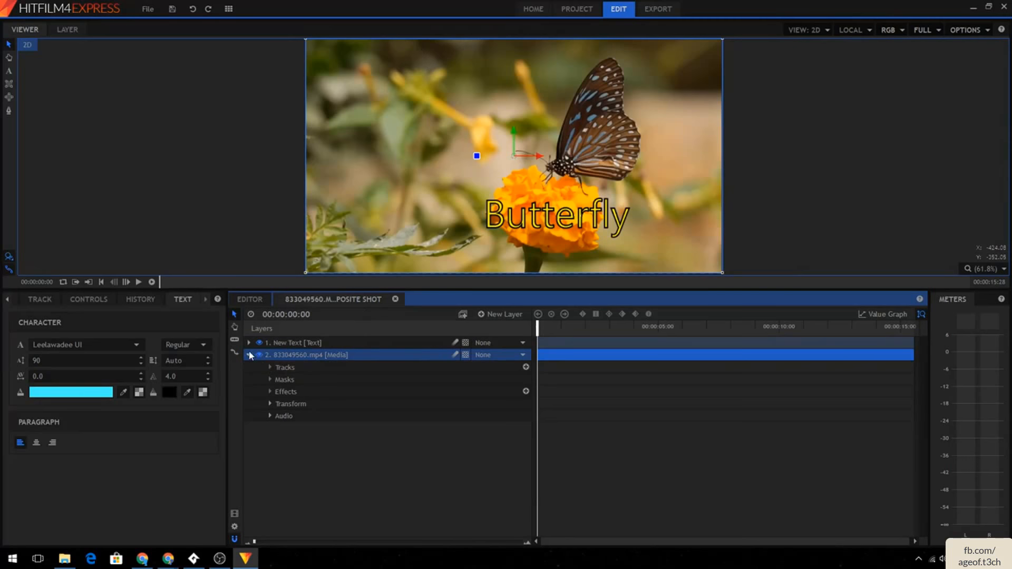
pyautogui.click(525, 366)
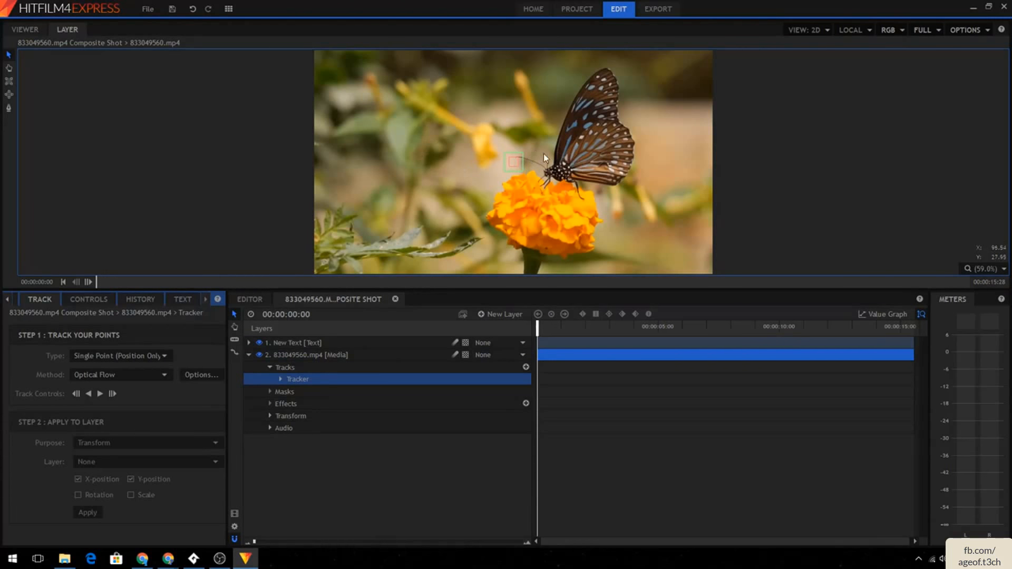
# - Place the tracking point on the butterfly's spotted body and fit its feature and search boxes around it
pyautogui.click(523, 172)
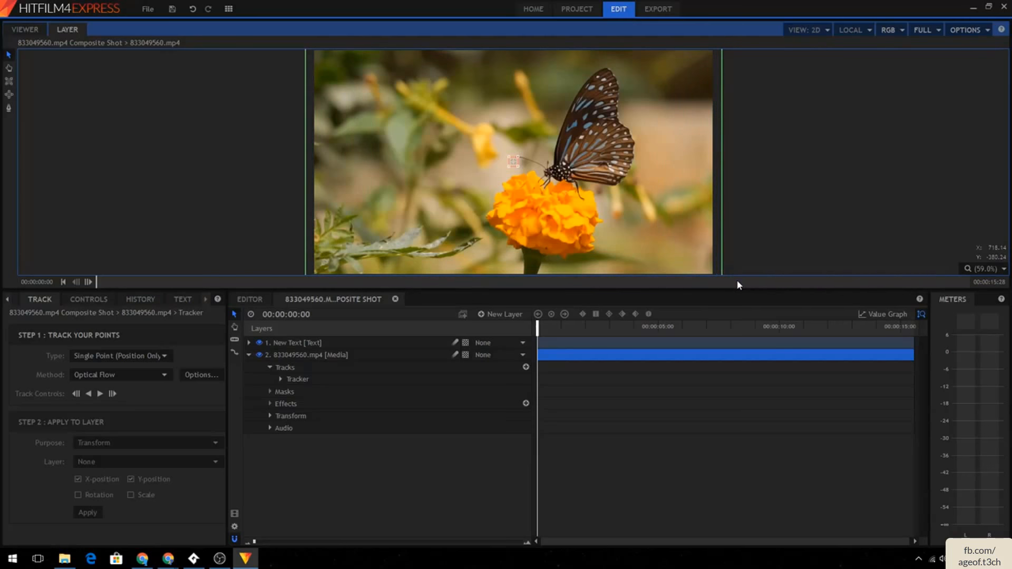
pyautogui.scroll(-1, 611, 145)
pyautogui.scroll(-1, 612, 145)
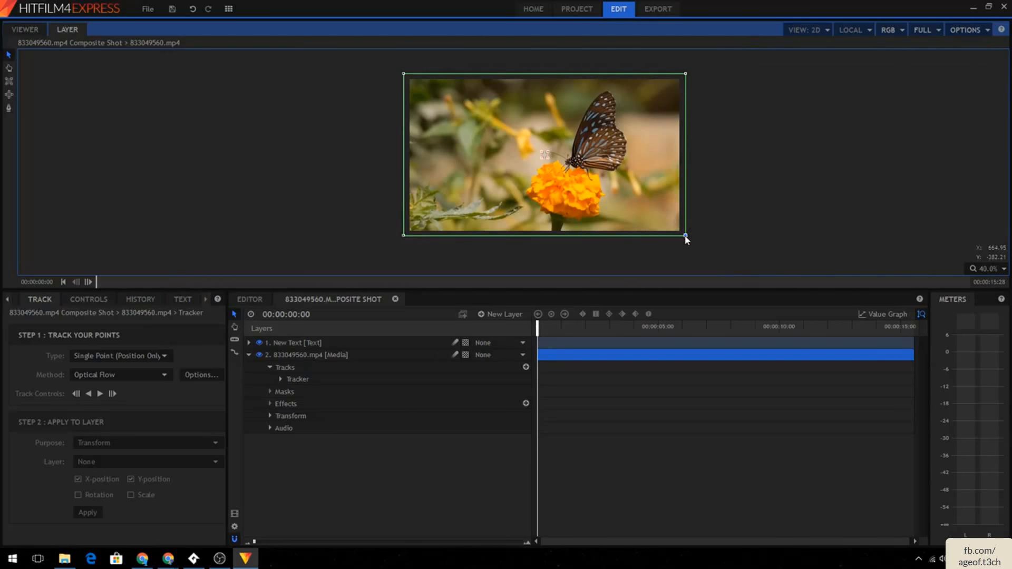
pyautogui.moveTo(684, 236); pyautogui.dragTo(636, 215)
pyautogui.scroll(5, 553, 161)
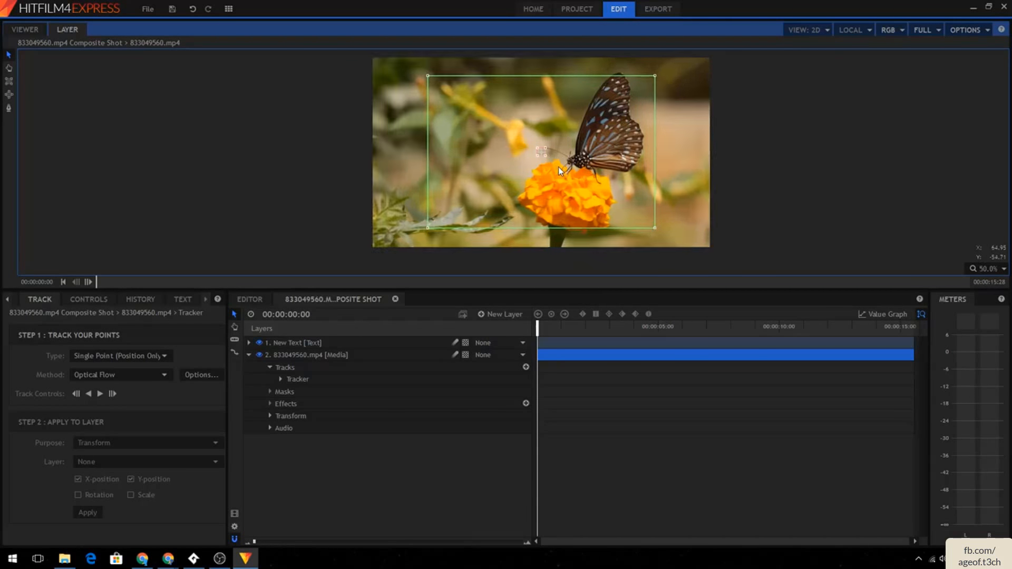
pyautogui.moveTo(534, 141); pyautogui.dragTo(558, 121)
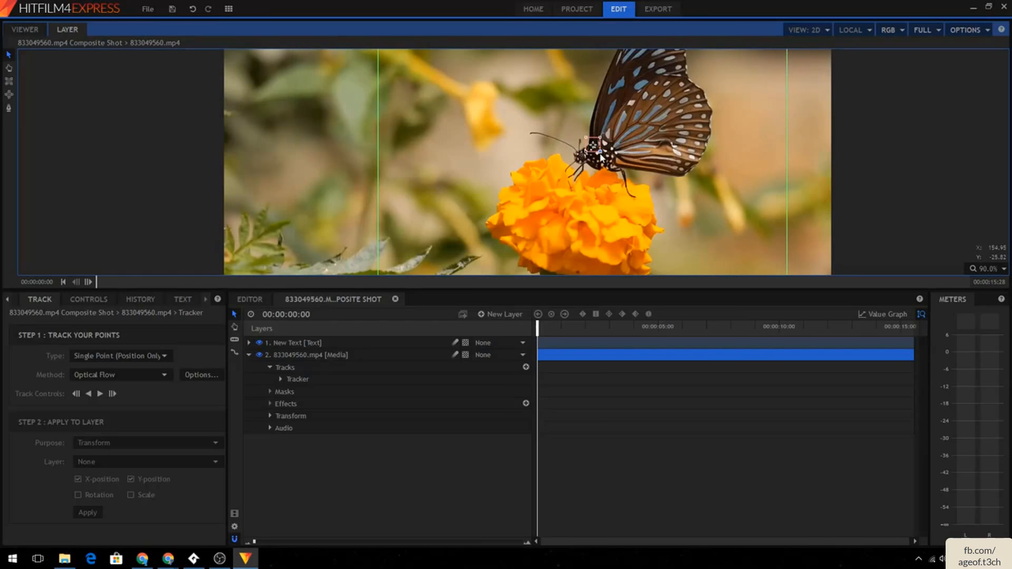
pyautogui.moveTo(604, 155); pyautogui.dragTo(634, 184)
pyautogui.moveTo(631, 102); pyautogui.dragTo(622, 157)
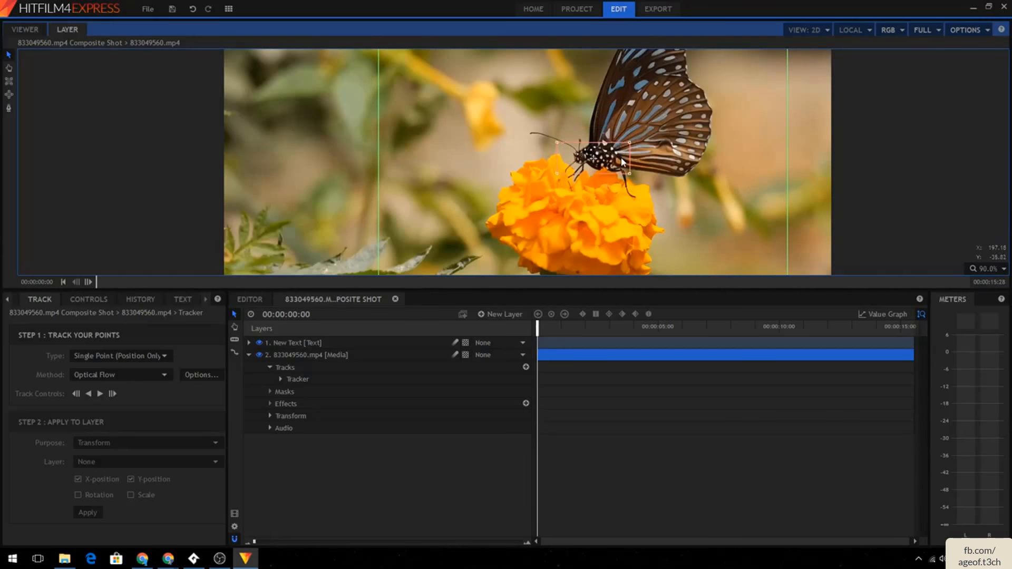
pyautogui.moveTo(593, 158); pyautogui.dragTo(616, 163)
pyautogui.moveTo(649, 202); pyautogui.dragTo(575, 90)
pyautogui.moveTo(470, 158); pyautogui.dragTo(597, 203)
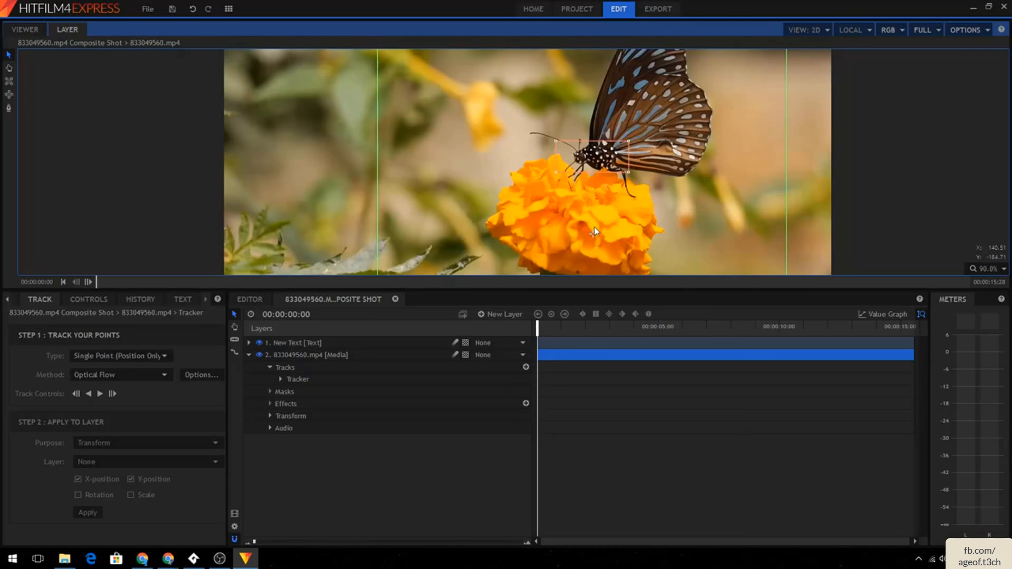
pyautogui.moveTo(587, 240); pyautogui.dragTo(583, 223)
# - Expand Tracking Point 1's properties and reposition its offset marker on the flower below the butterfly
pyautogui.click(281, 379)
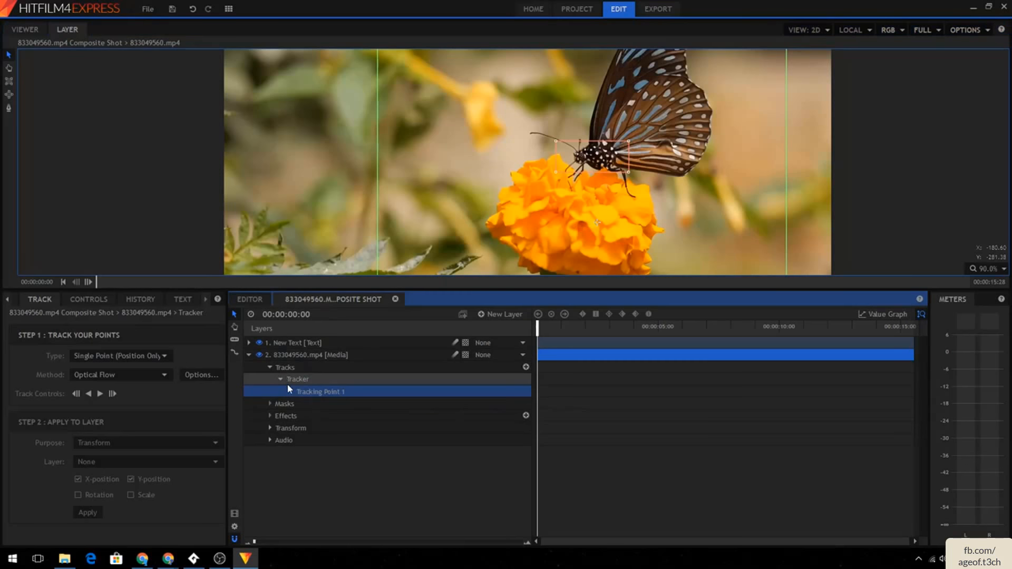
pyautogui.click(291, 392)
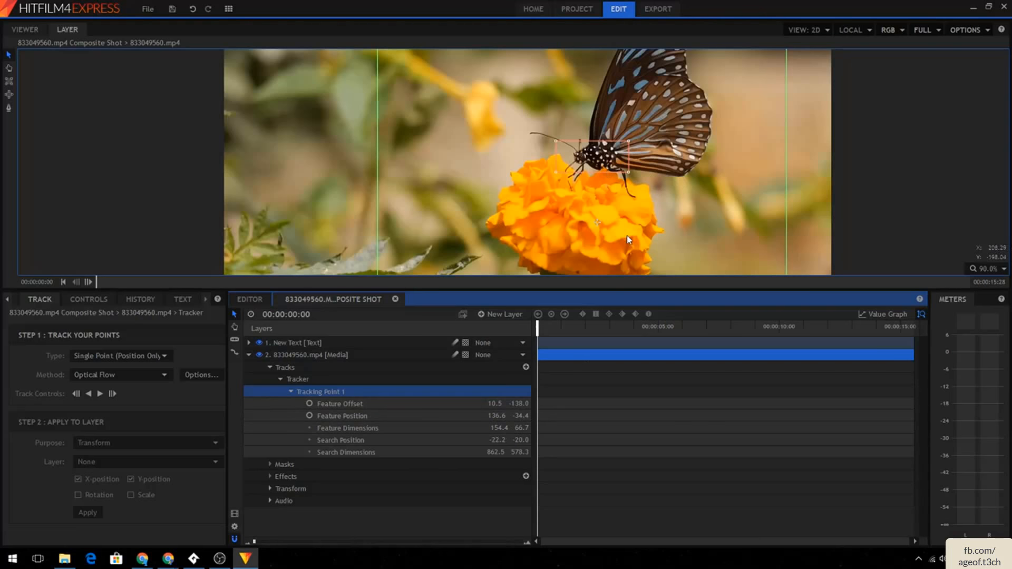
pyautogui.moveTo(596, 223); pyautogui.dragTo(594, 223)
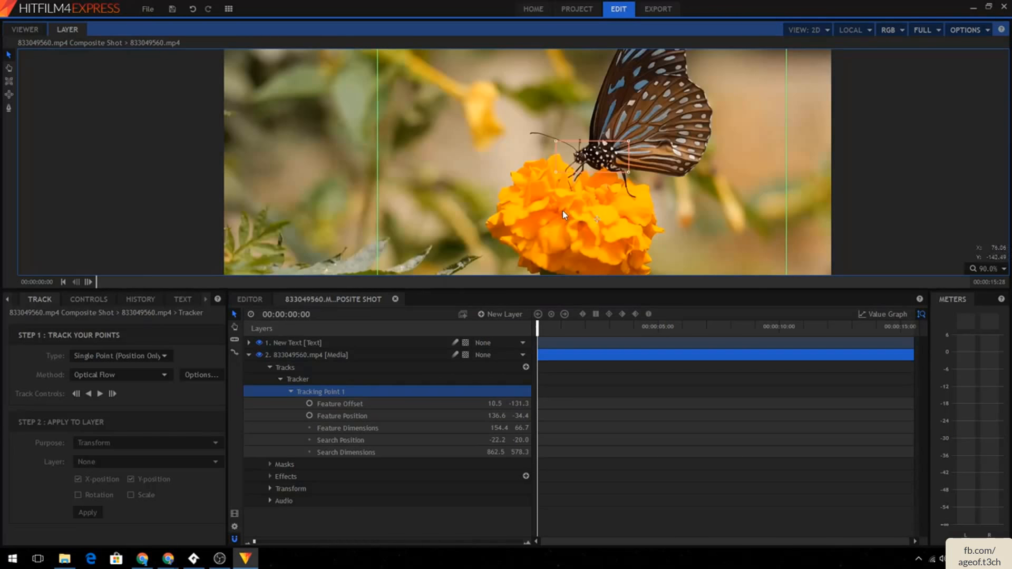
pyautogui.moveTo(597, 219); pyautogui.dragTo(599, 228)
# - Inspect the tracking Type and Method options
pyautogui.click(97, 356)
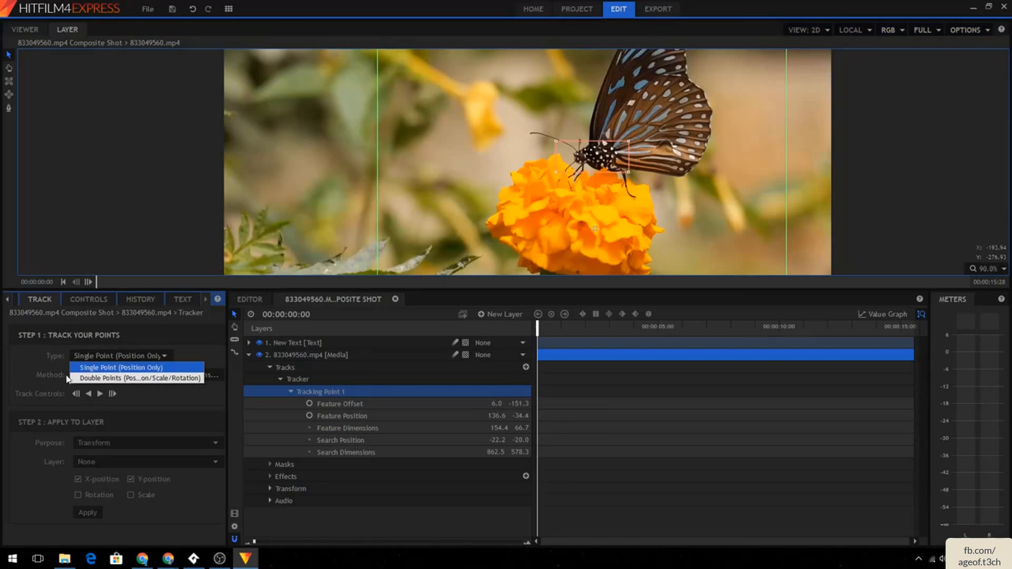
pyautogui.click(87, 372)
pyautogui.click(91, 373)
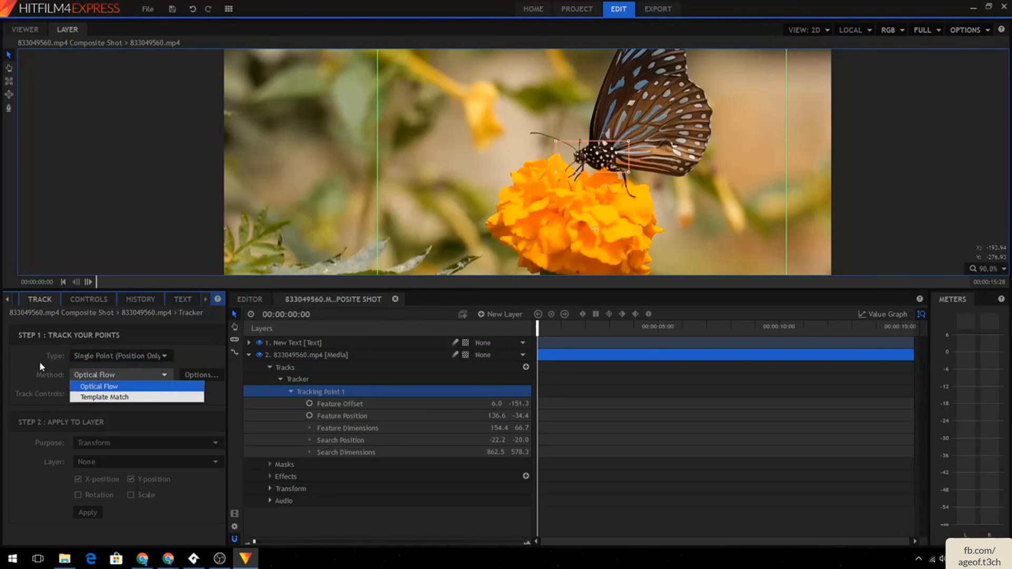
pyautogui.click(39, 361)
pyautogui.click(93, 360)
pyautogui.click(65, 349)
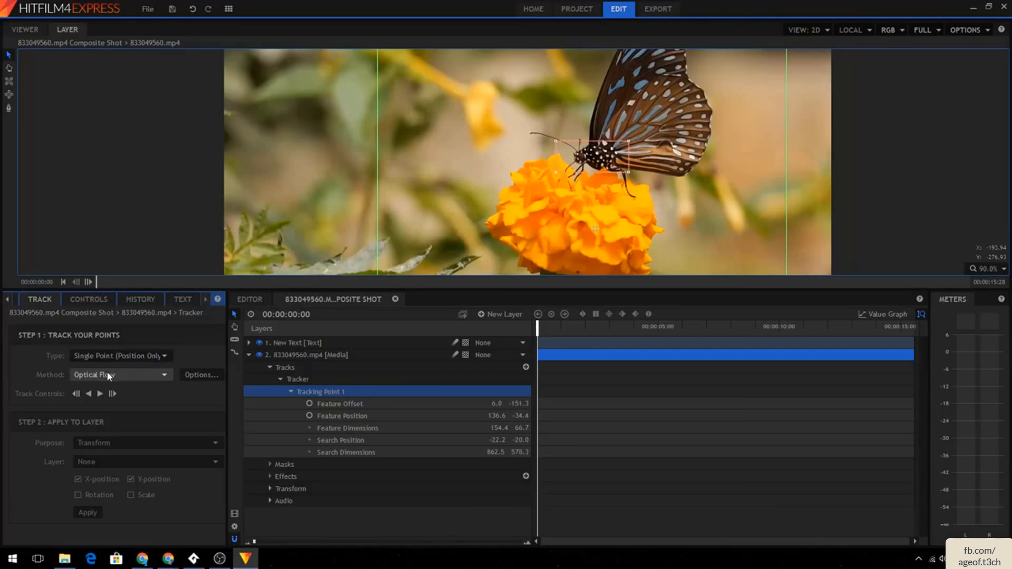
pyautogui.click(106, 371)
pyautogui.click(40, 354)
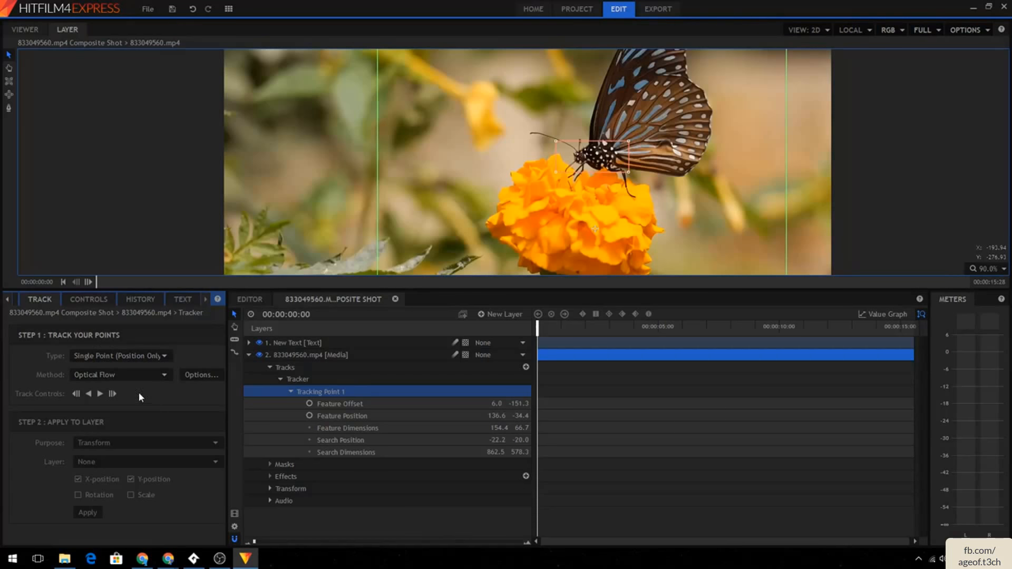
# - Track the point forward through the clip
pyautogui.click(100, 395)
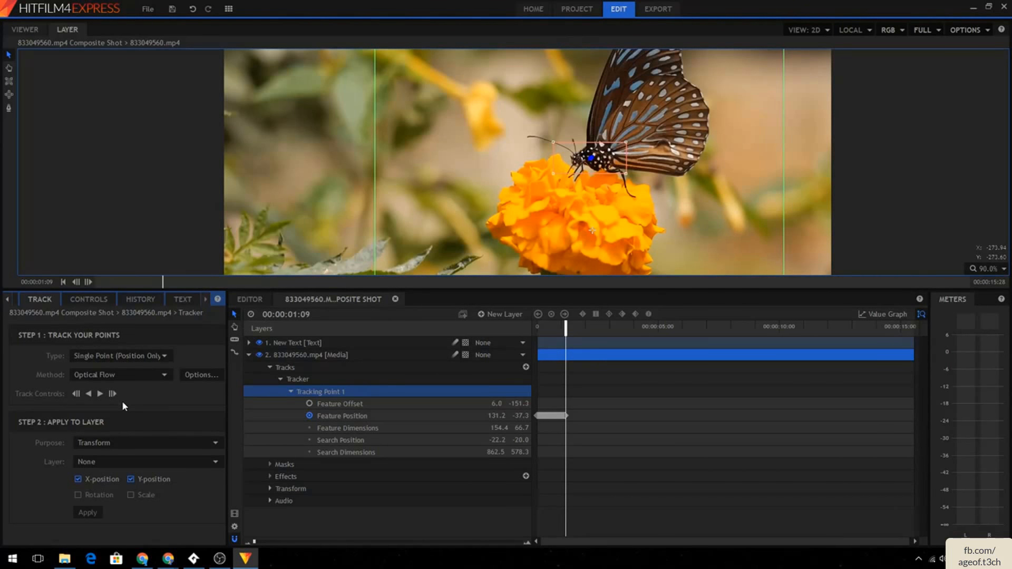
pyautogui.click(100, 396)
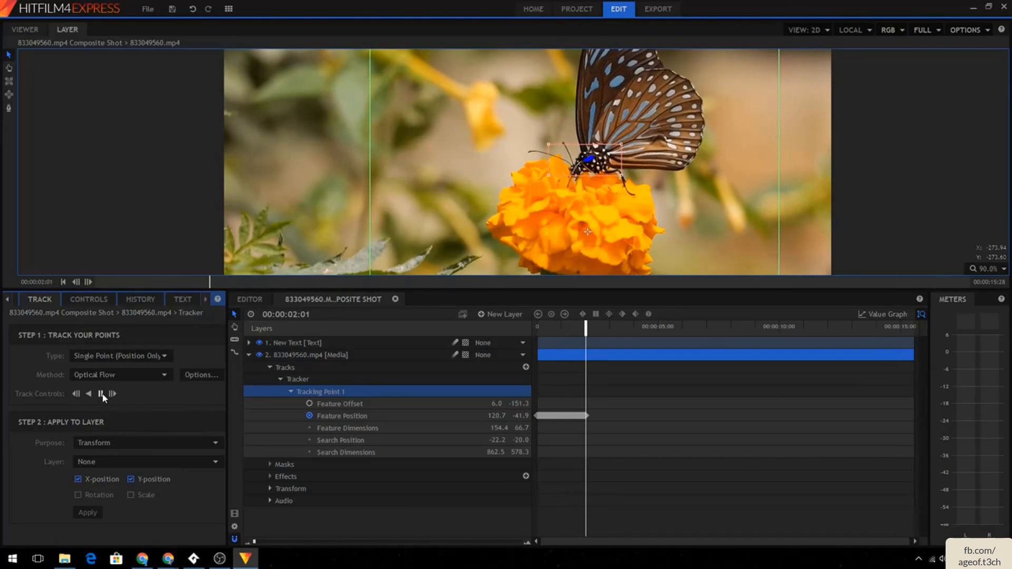
pyautogui.click(101, 394)
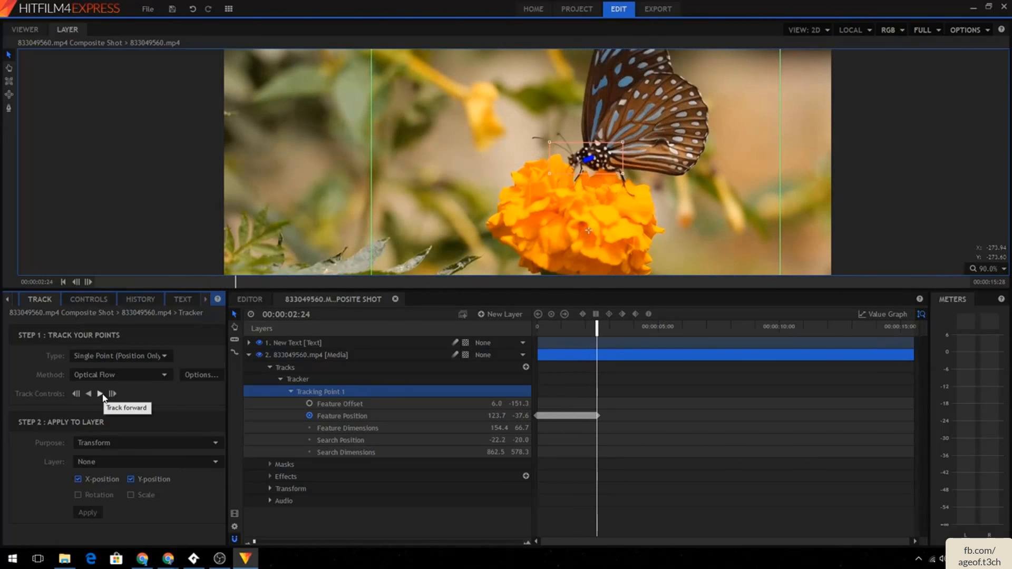
pyautogui.click(101, 395)
pyautogui.click(101, 394)
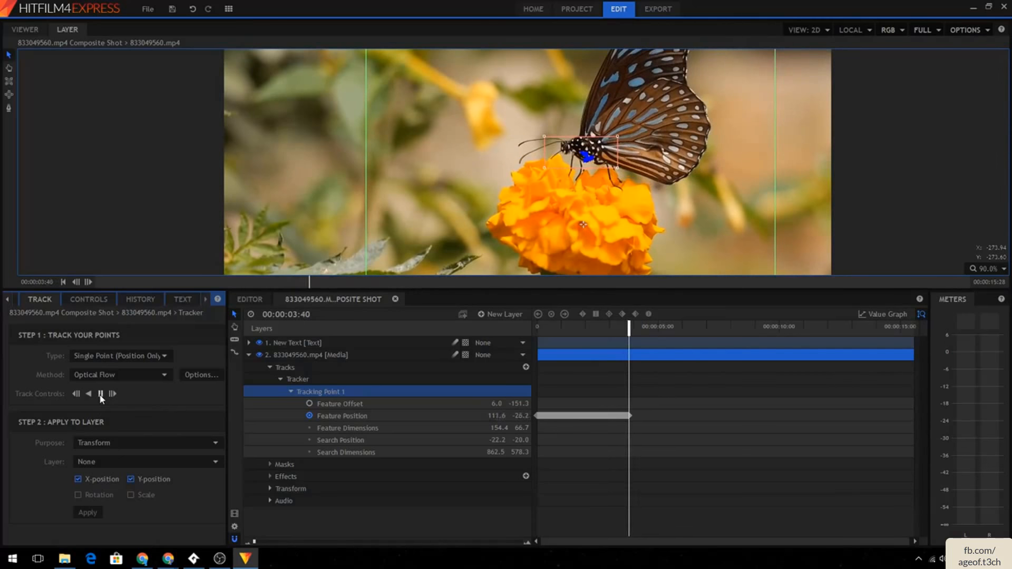
pyautogui.click(101, 395)
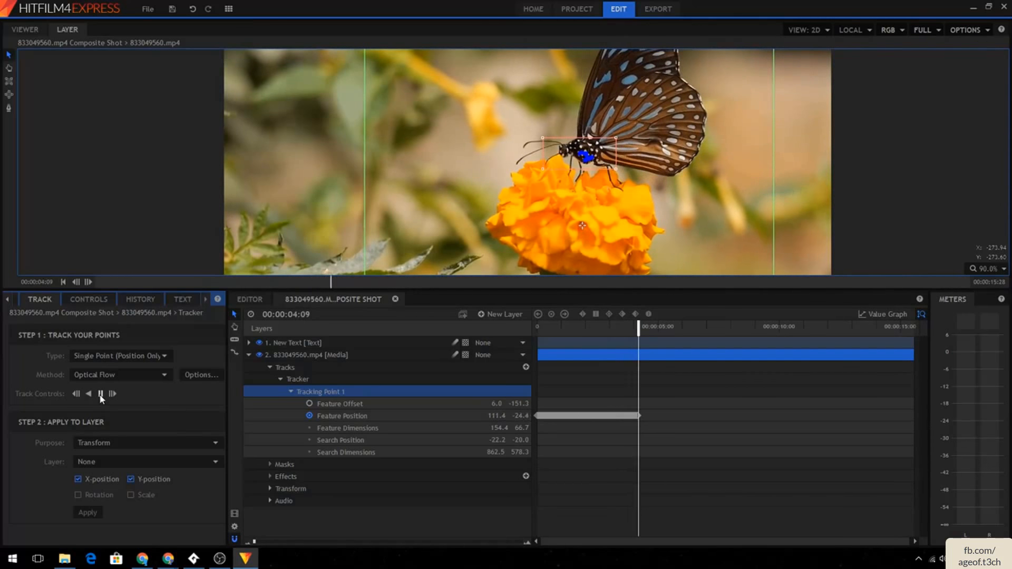
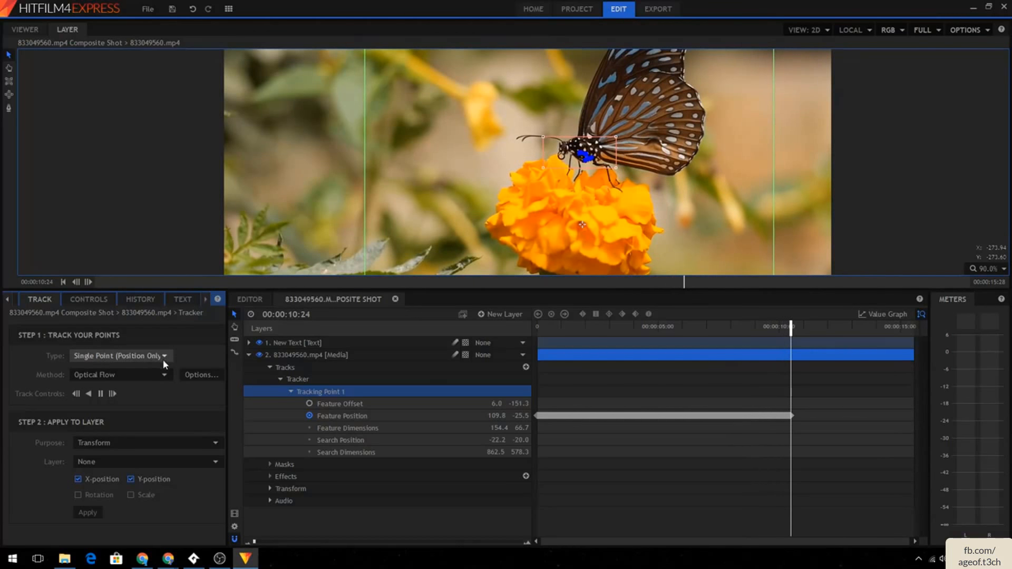
# - Stop the tracking and return the playhead to the start of the clip
pyautogui.click(101, 394)
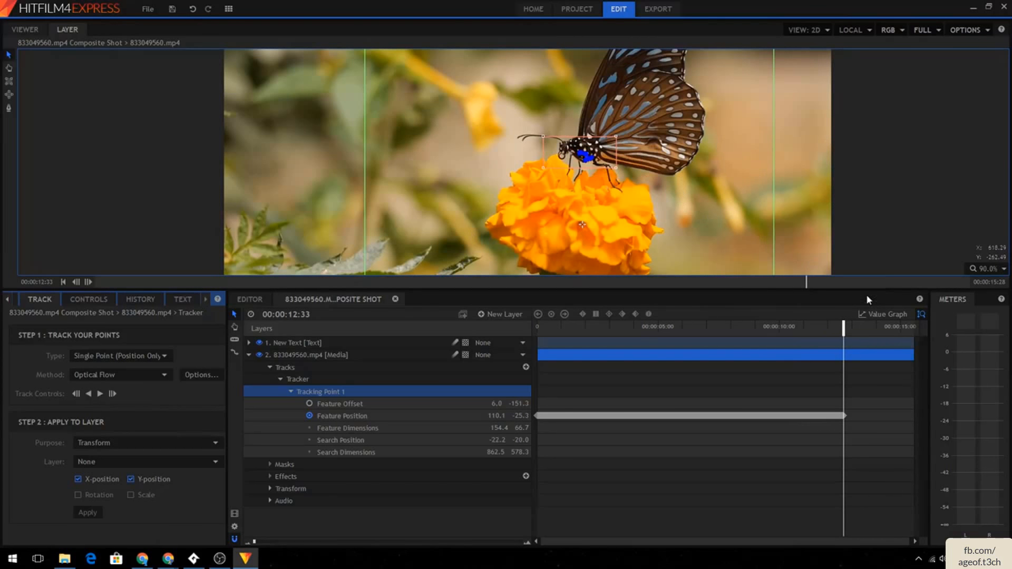
pyautogui.click(789, 327)
pyautogui.moveTo(789, 328); pyautogui.dragTo(495, 335)
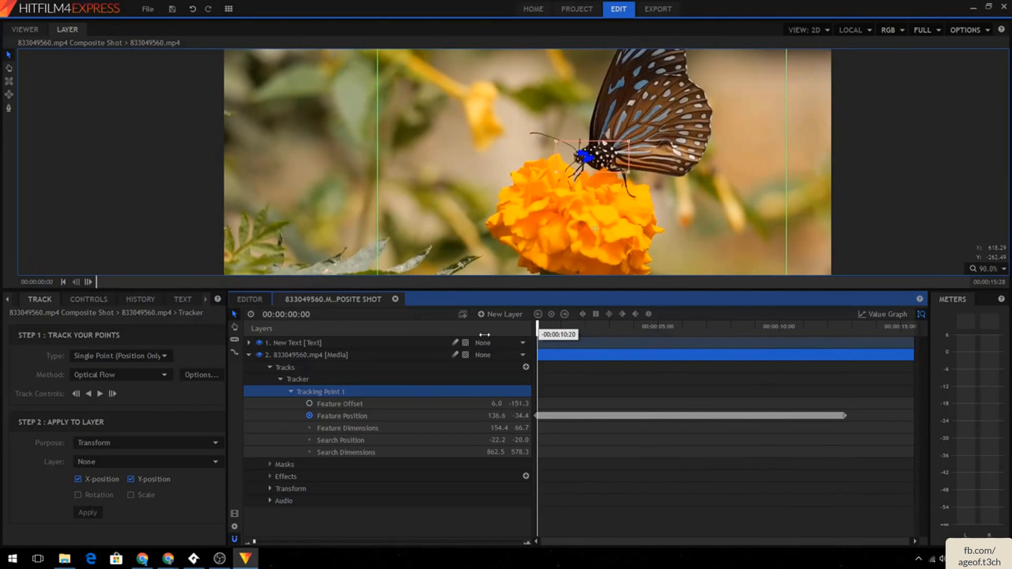
pyautogui.click(155, 454)
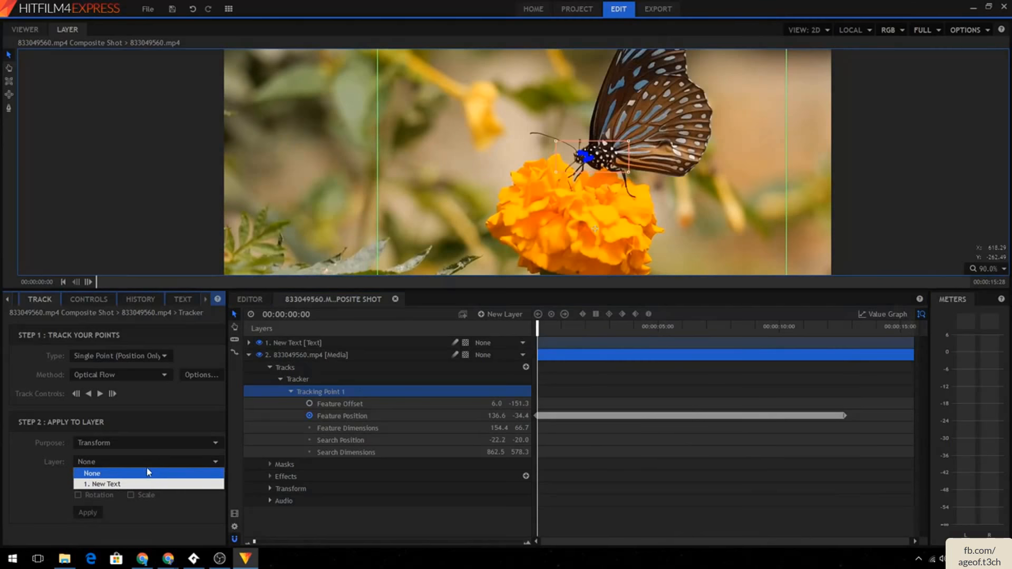
pyautogui.click(140, 462)
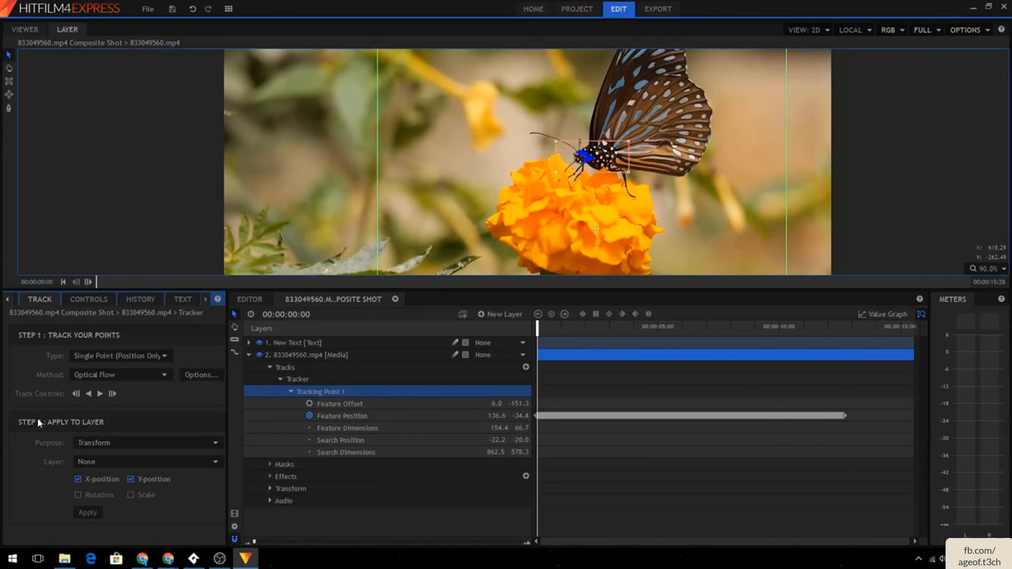
pyautogui.click(96, 462)
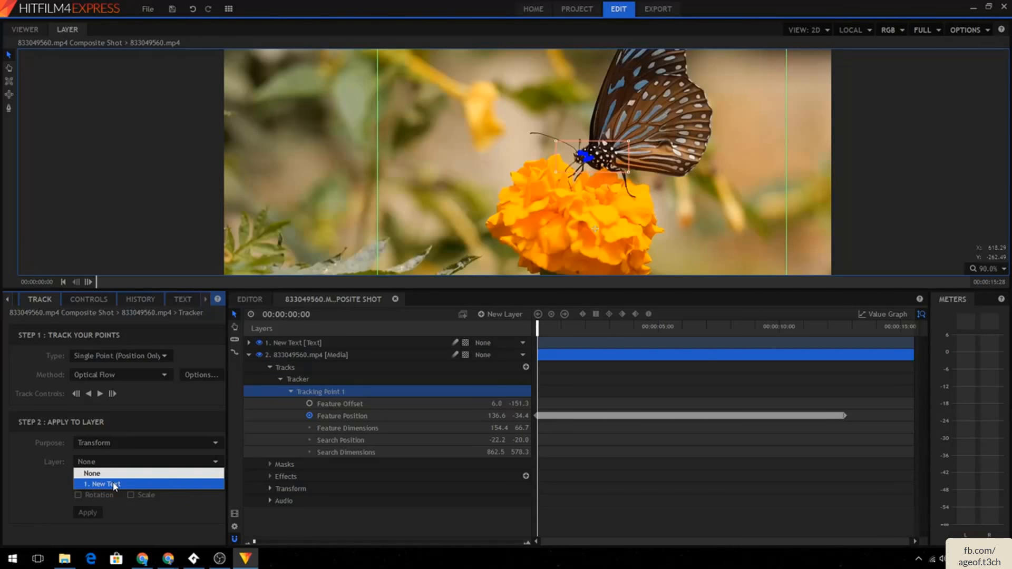
# - Rename the text layer to Butterfly
pyautogui.click(310, 343)
pyautogui.rightClick(310, 341)
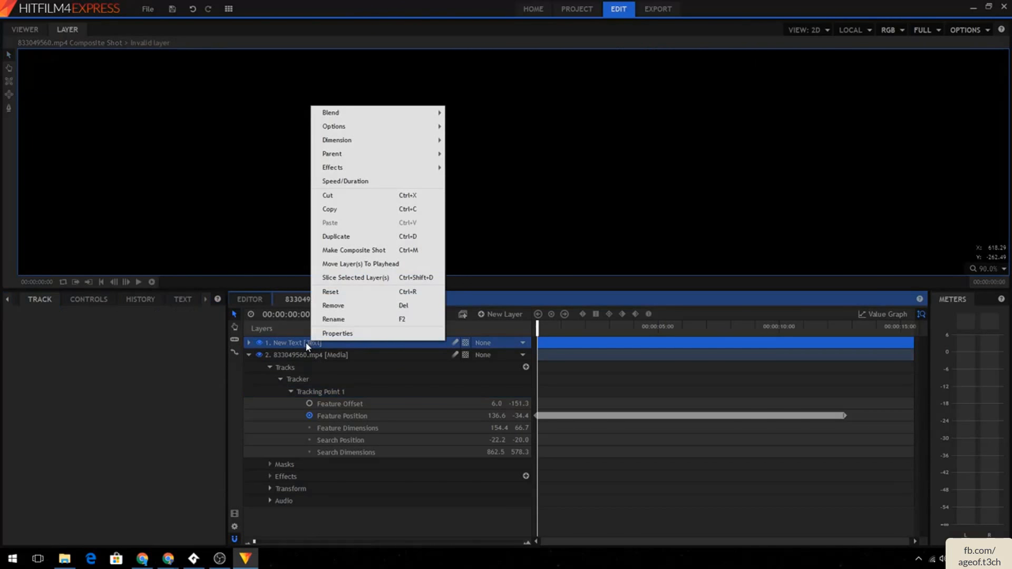
pyautogui.click(330, 320)
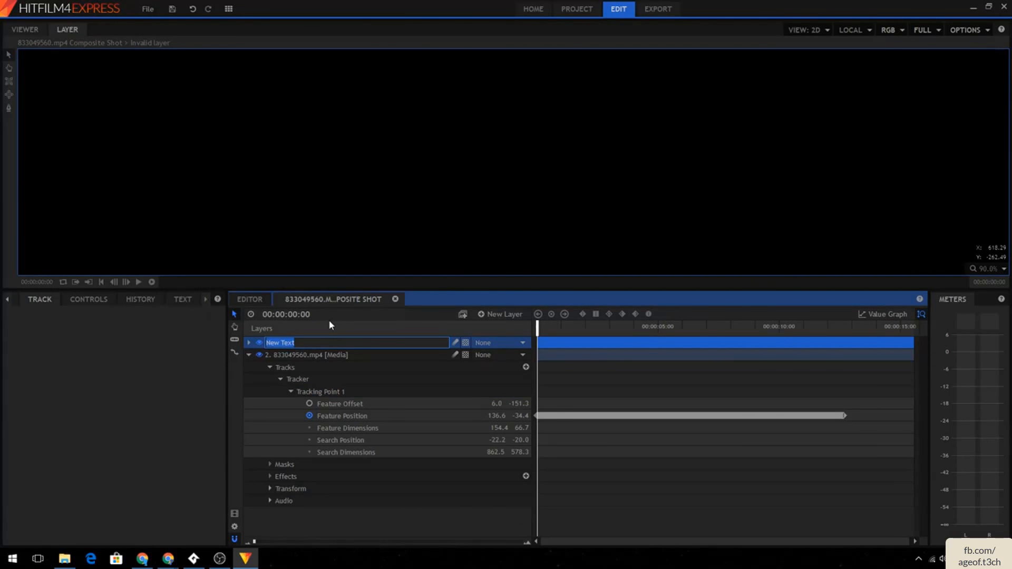
pyautogui.write('Butterfly')
pyautogui.press('Return')
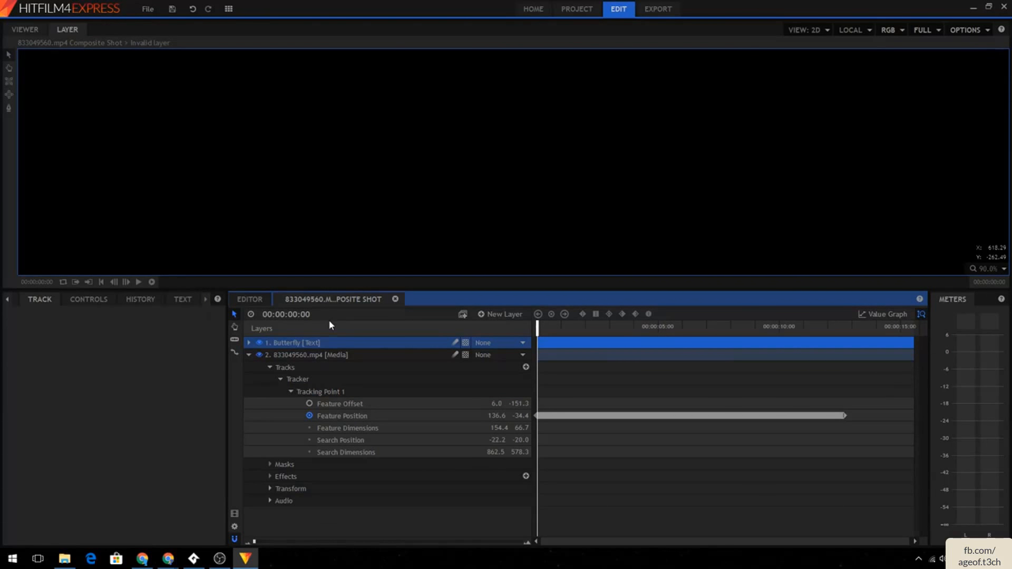
# - Apply Tracking Point 1 to the Butterfly layer's transform, using X and Y position
pyautogui.click(363, 356)
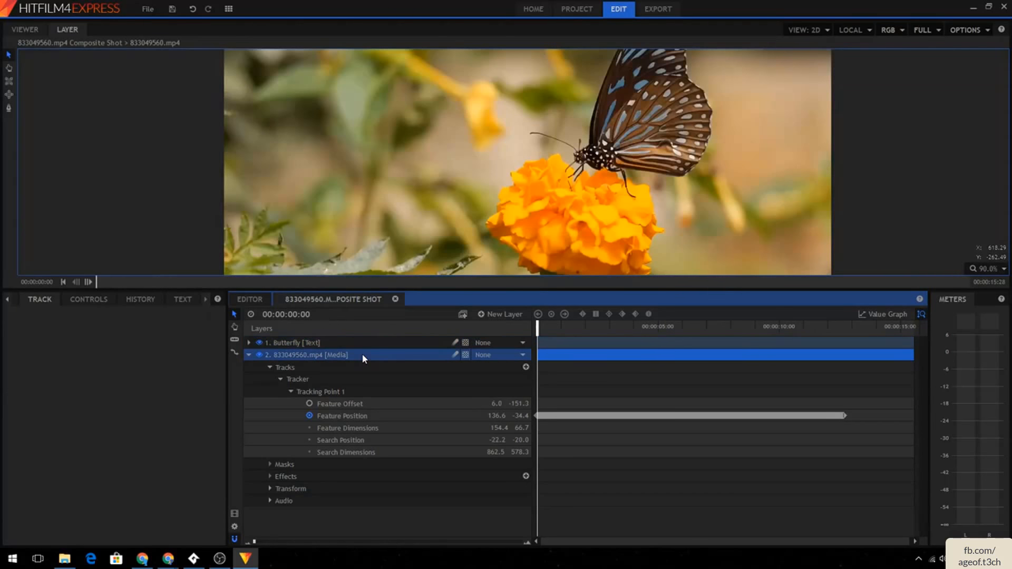
pyautogui.click(169, 299)
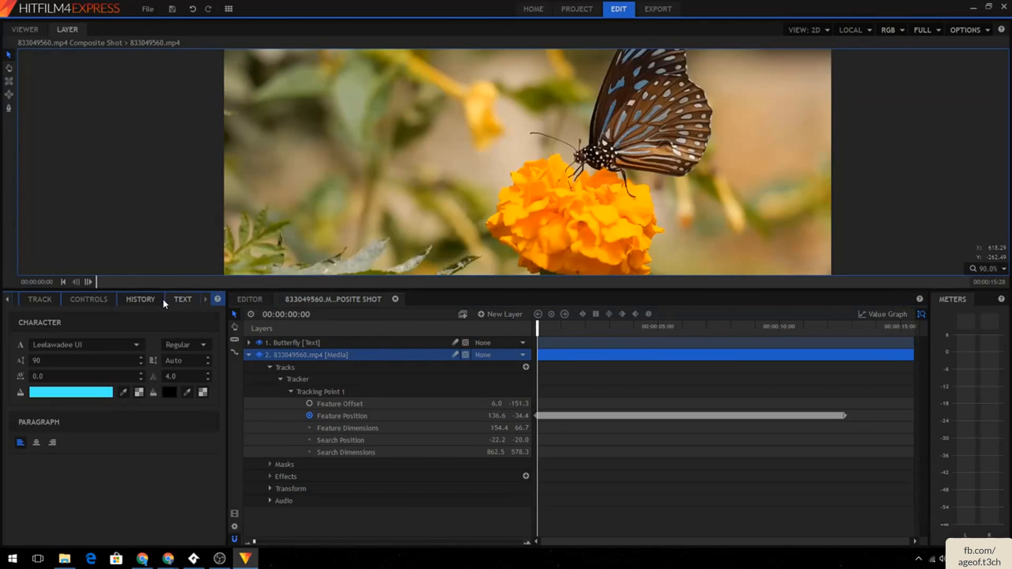
pyautogui.click(85, 299)
pyautogui.click(38, 299)
pyautogui.click(83, 299)
pyautogui.click(53, 299)
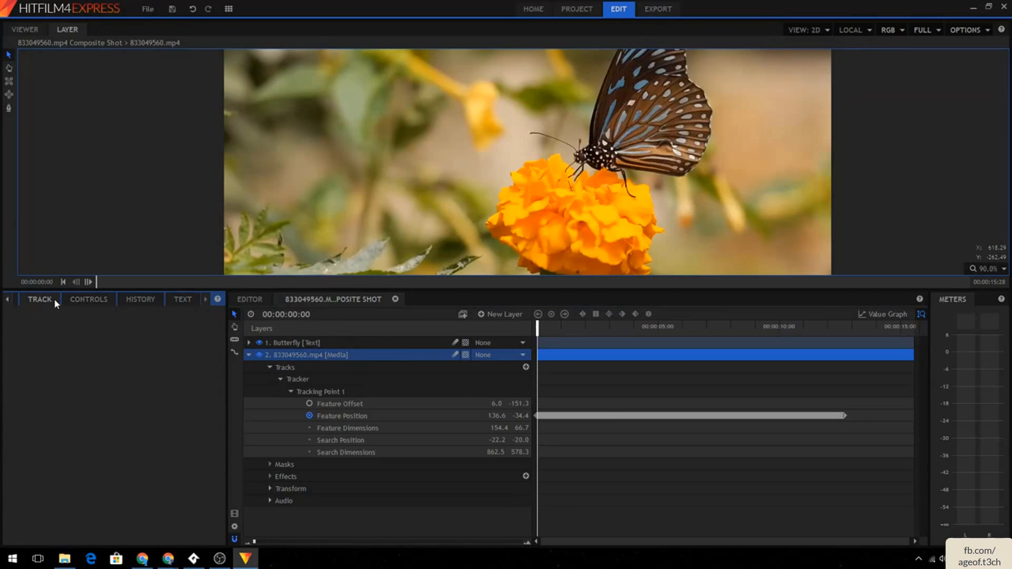
pyautogui.click(382, 379)
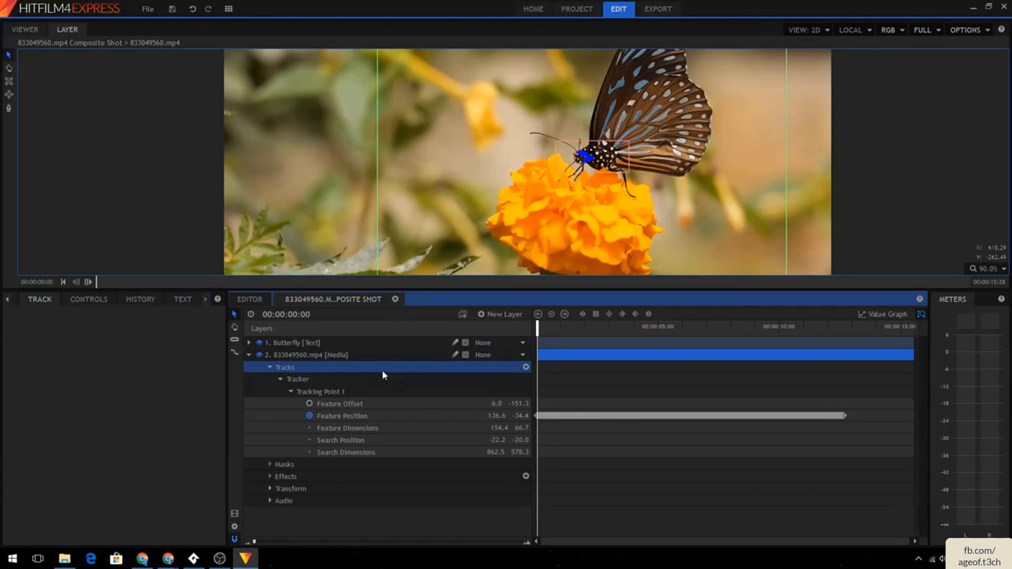
pyautogui.click(189, 462)
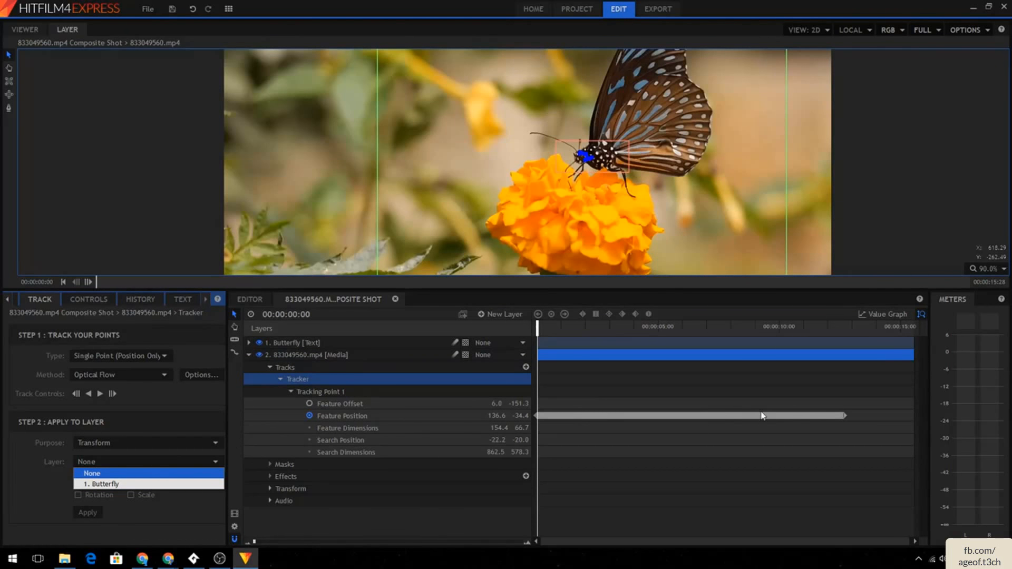
pyautogui.click(108, 484)
pyautogui.click(93, 510)
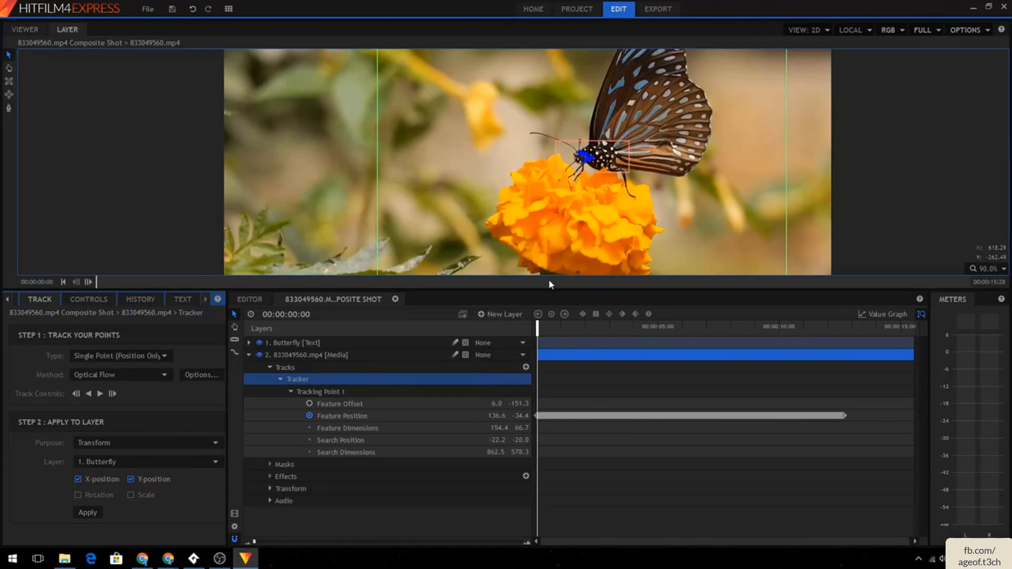
# - Preview the Butterfly title over the clip in the viewer
pyautogui.scroll(-2, 856, 150)
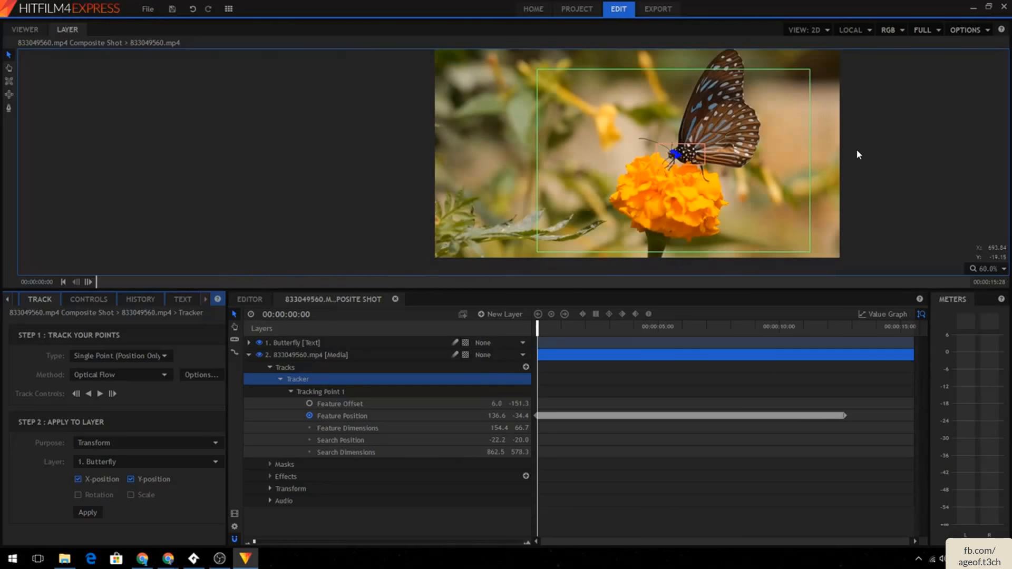
pyautogui.scroll(-1, 858, 171)
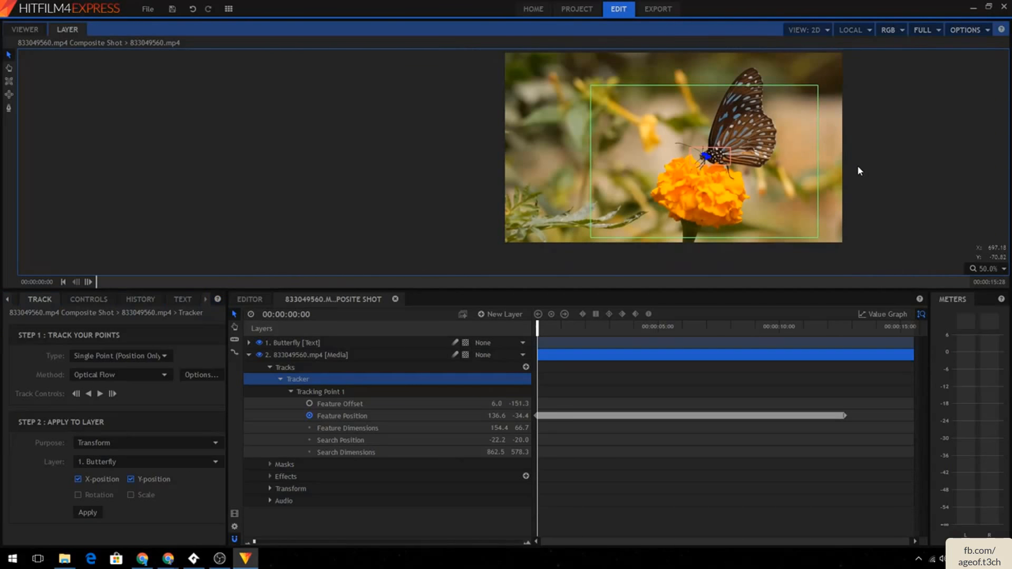
pyautogui.scroll(1, 858, 170)
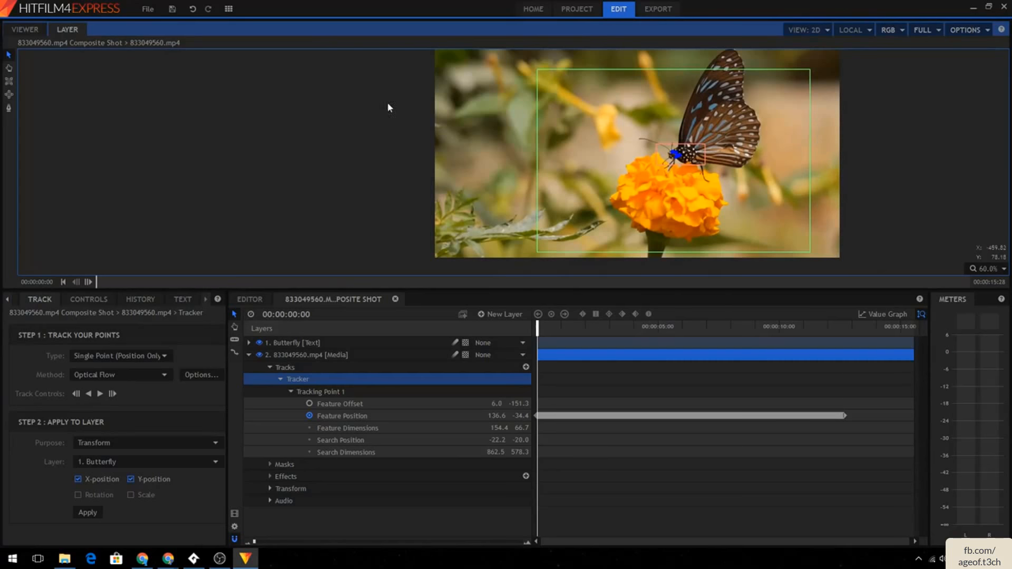
pyautogui.click(9, 68)
pyautogui.moveTo(461, 98); pyautogui.dragTo(331, 119)
pyautogui.click(323, 355)
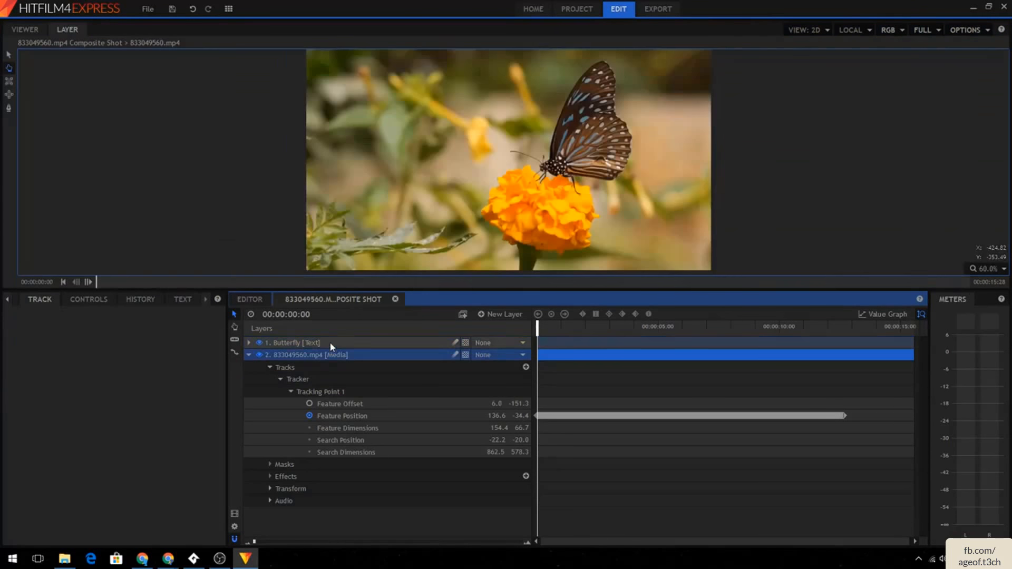
pyautogui.click(333, 344)
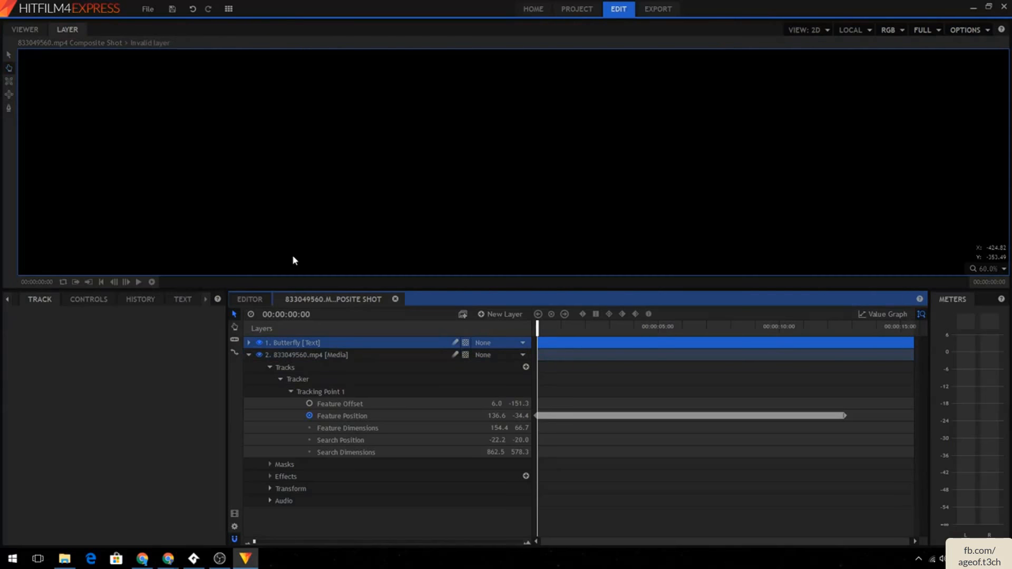
pyautogui.click(358, 355)
pyautogui.click(25, 30)
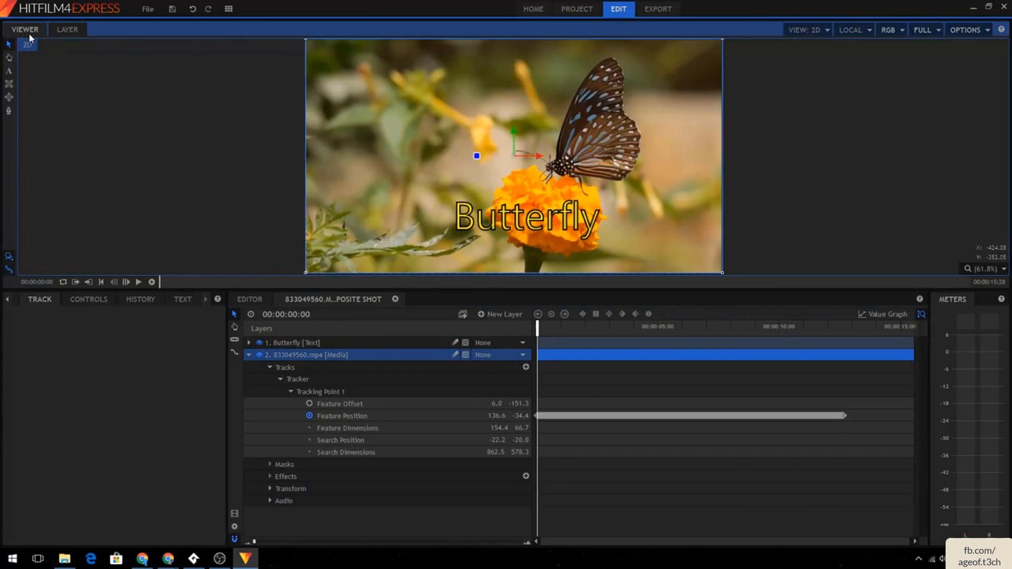
# - Play back the editor timeline to check how the title follows the butterfly
pyautogui.click(250, 299)
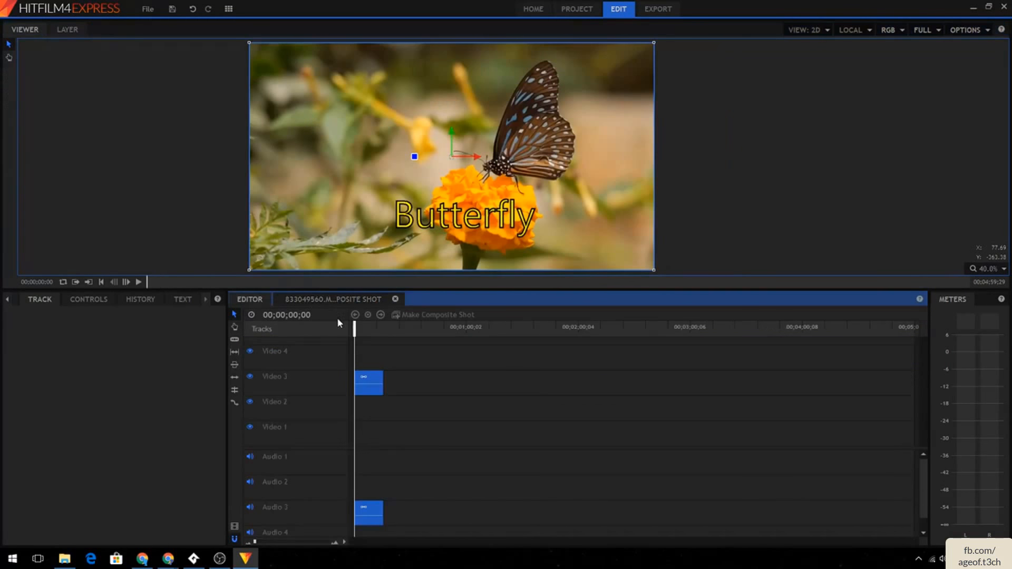
pyautogui.click(137, 282)
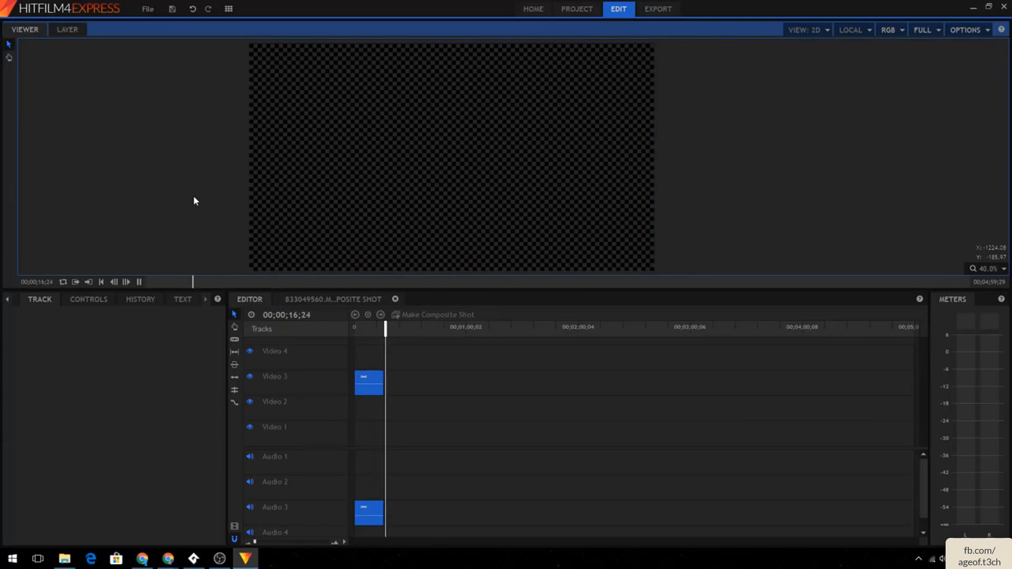
pyautogui.click(140, 282)
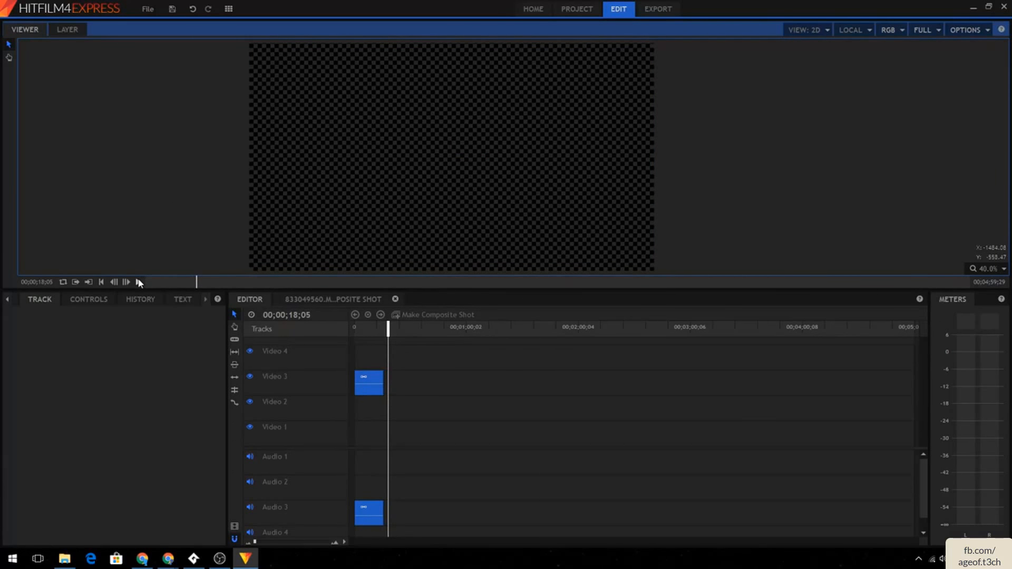
pyautogui.moveTo(386, 330)
pyautogui.mouseDown()
pyautogui.moveTo(333, 327)
pyautogui.moveTo(370, 326)
pyautogui.mouseUp()
pyautogui.click(90, 300)
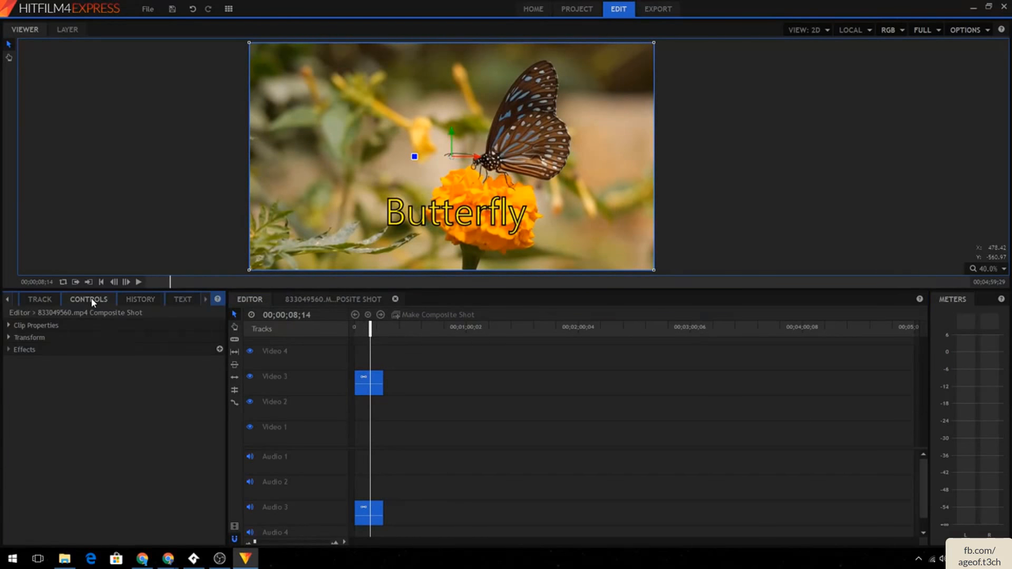
pyautogui.click(139, 300)
pyautogui.click(36, 300)
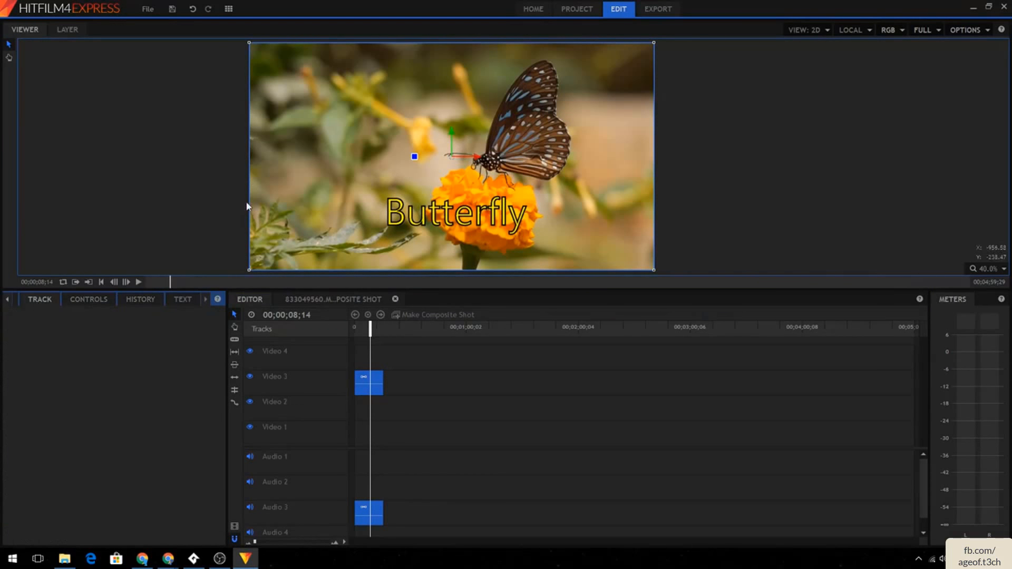
pyautogui.click(324, 300)
# - Delete all tracked keyframes from Tracking Point 1's Feature Position
pyautogui.click(377, 417)
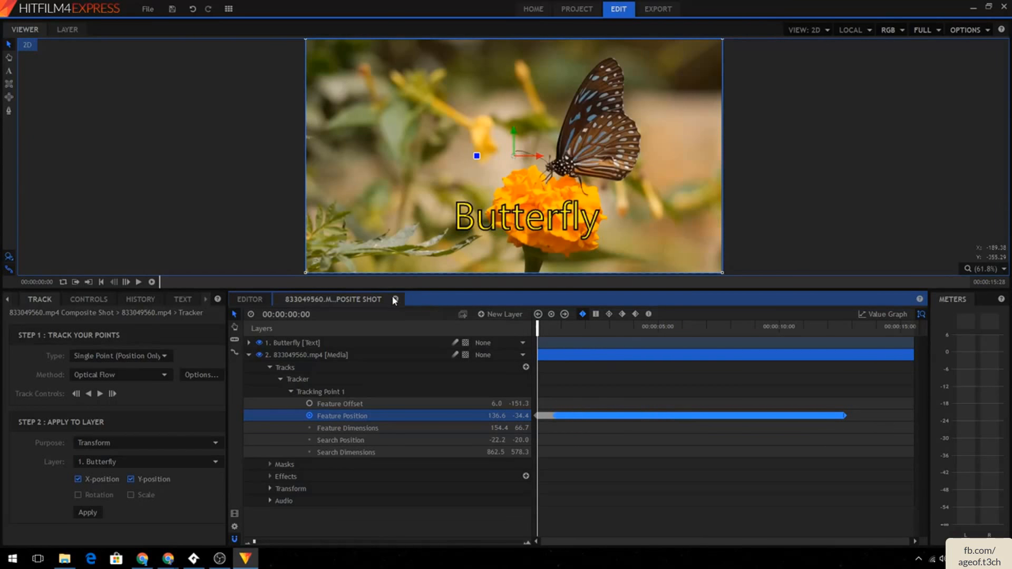
pyautogui.press('Delete')
pyautogui.moveTo(612, 408); pyautogui.dragTo(501, 440)
pyautogui.press('Delete')
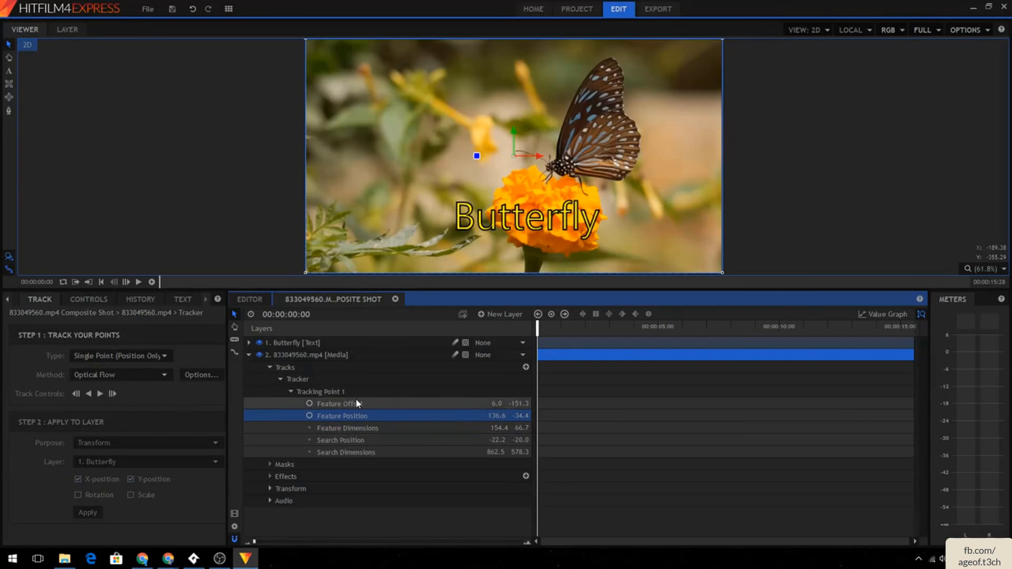
# - Try tracking the point a few frames again, then delete the new Feature Position keyframe
pyautogui.click(381, 382)
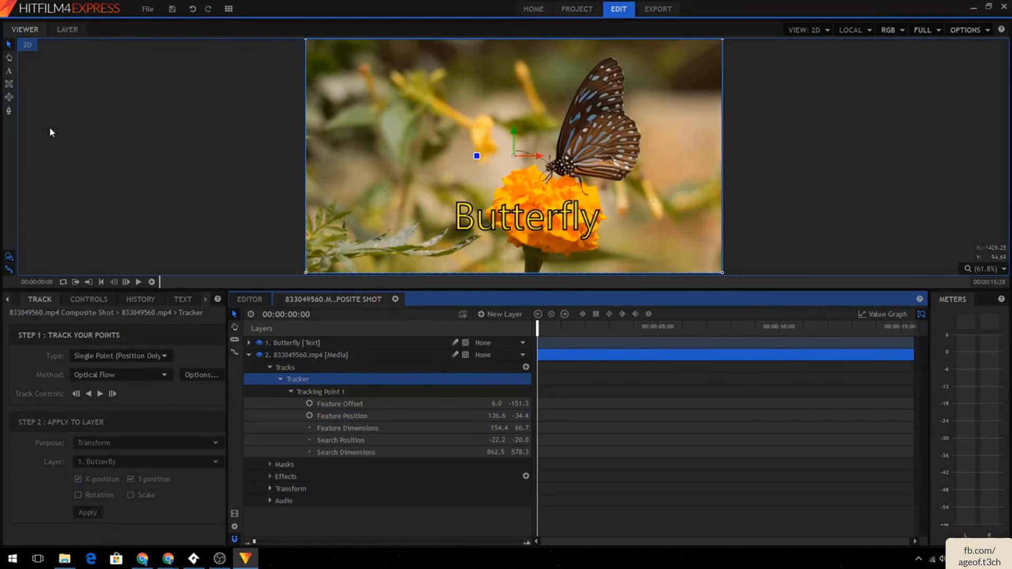
pyautogui.click(110, 375)
pyautogui.click(113, 385)
pyautogui.click(100, 394)
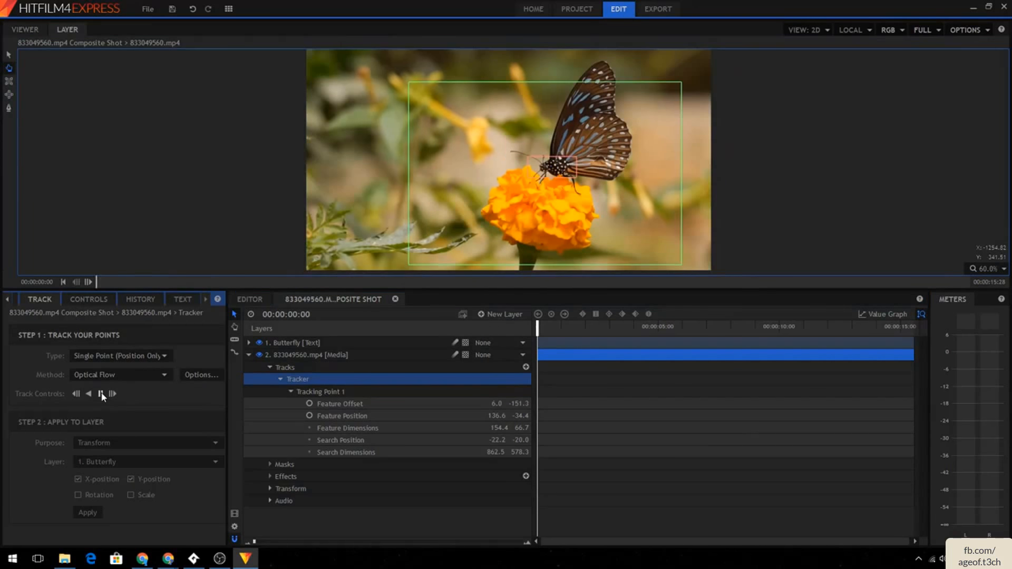
pyautogui.click(112, 395)
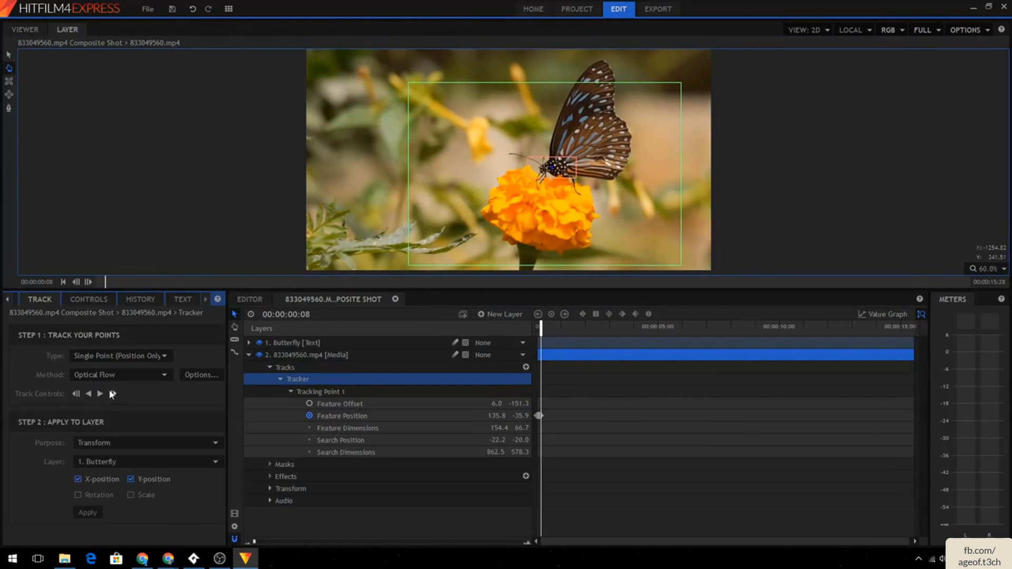
pyautogui.moveTo(541, 332); pyautogui.dragTo(538, 333)
pyautogui.click(538, 416)
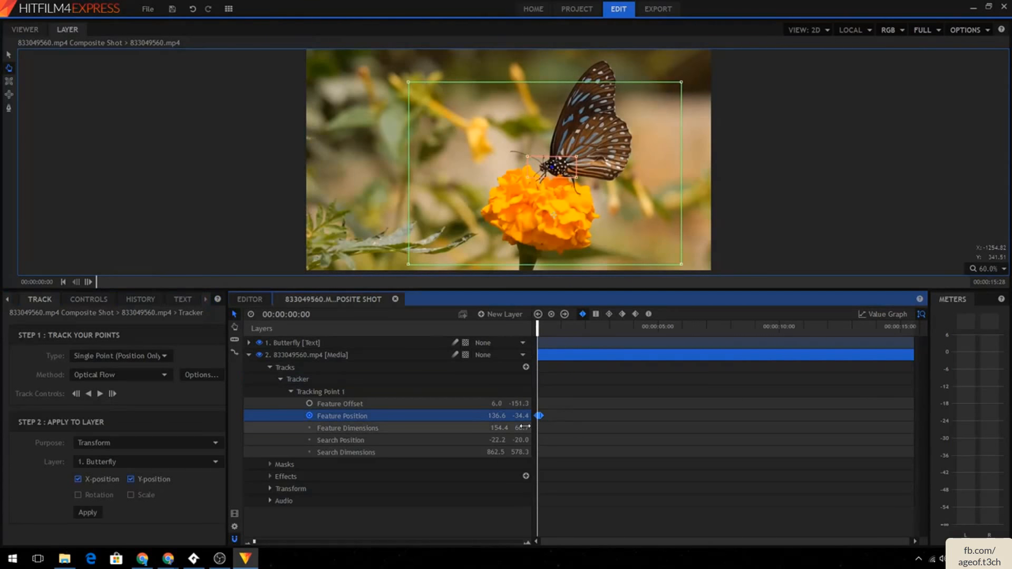
pyautogui.press('Delete')
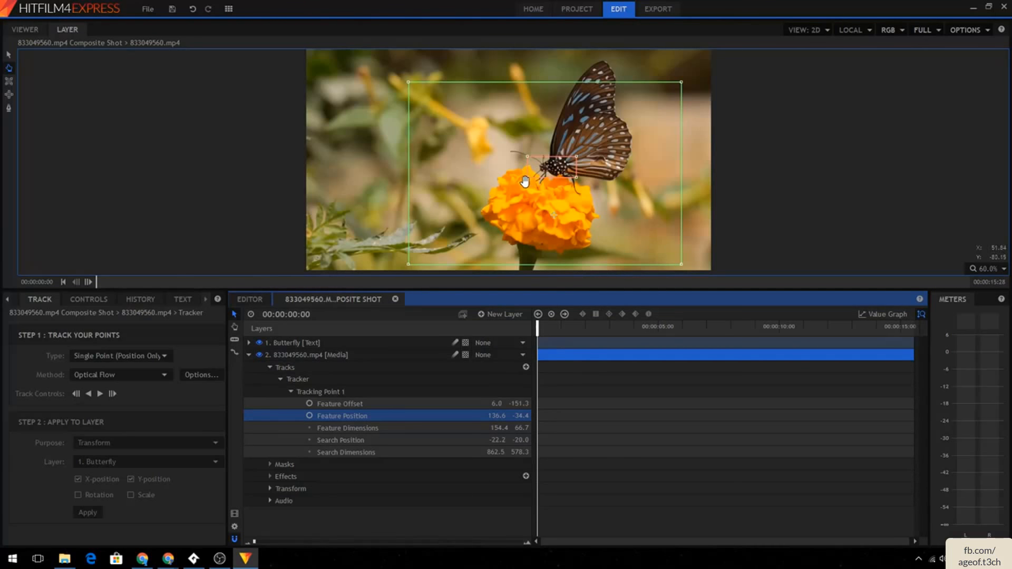
# - Reposition the tracking point's offset marker into the blurred area left of the butterfly
pyautogui.click(555, 218)
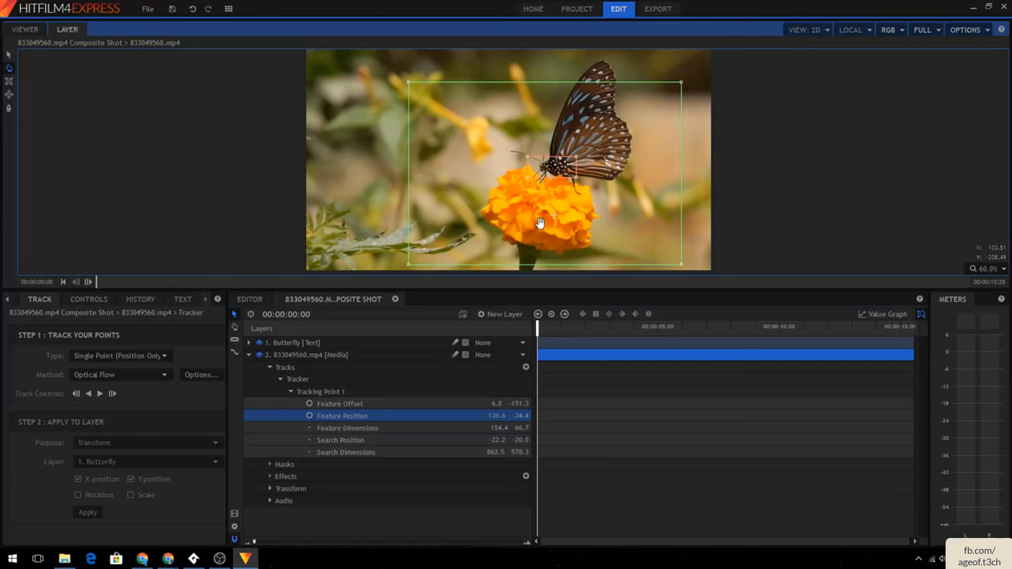
pyautogui.click(9, 55)
pyautogui.moveTo(552, 202); pyautogui.dragTo(427, 119)
pyautogui.moveTo(345, 140); pyautogui.dragTo(363, 159)
# - Track Tracking Point 1 forward through about five seconds of the clip, targeting the Butterfly layer's X and Y position
pyautogui.click(107, 394)
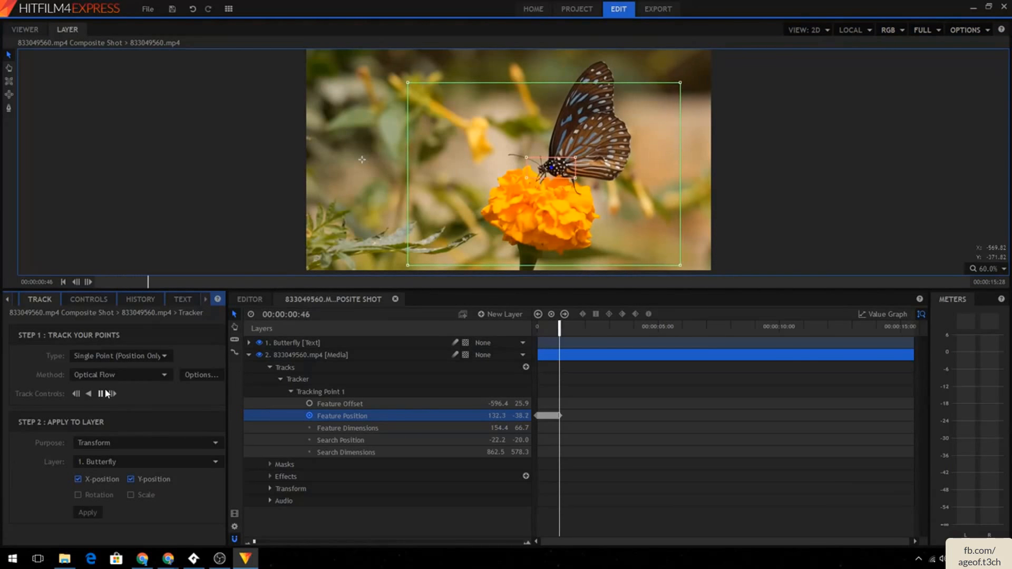
pyautogui.click(105, 391)
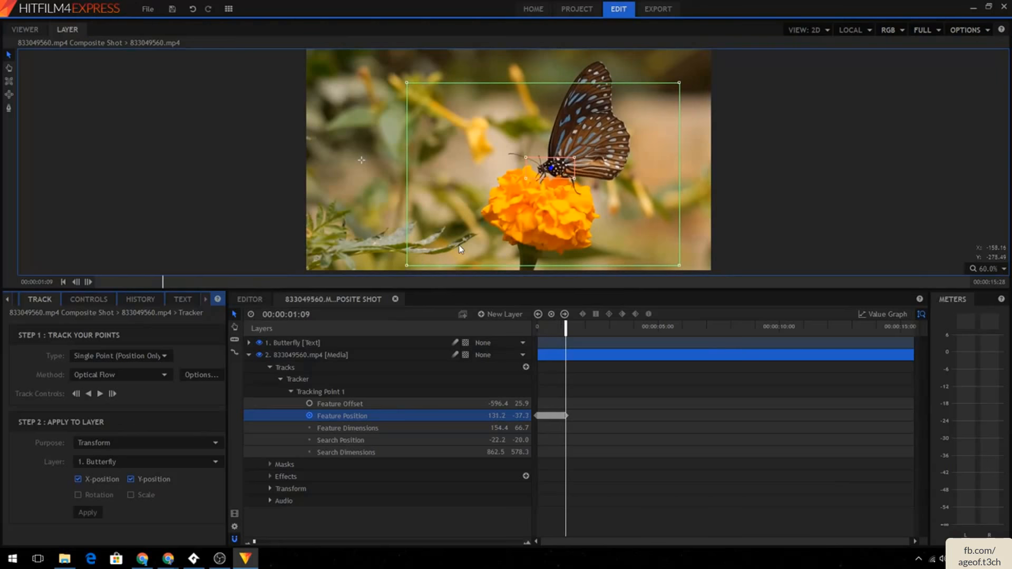
pyautogui.click(100, 393)
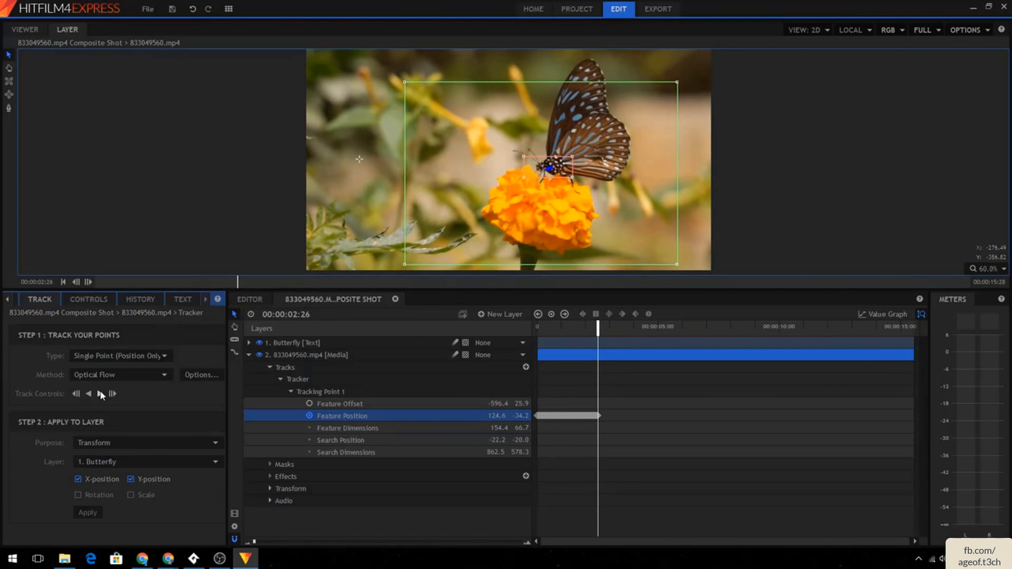
pyautogui.click(101, 394)
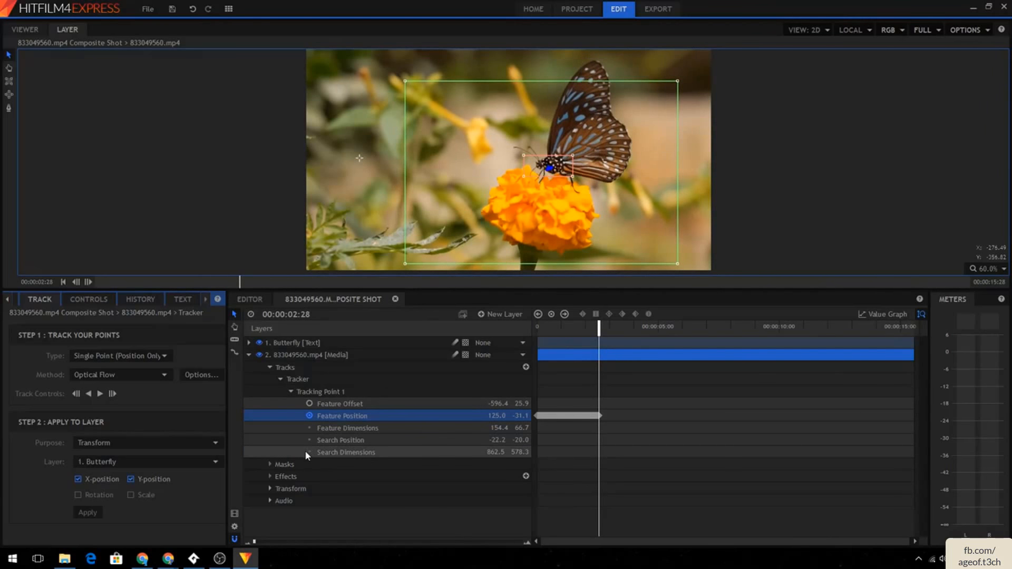
pyautogui.click(308, 452)
pyautogui.click(100, 394)
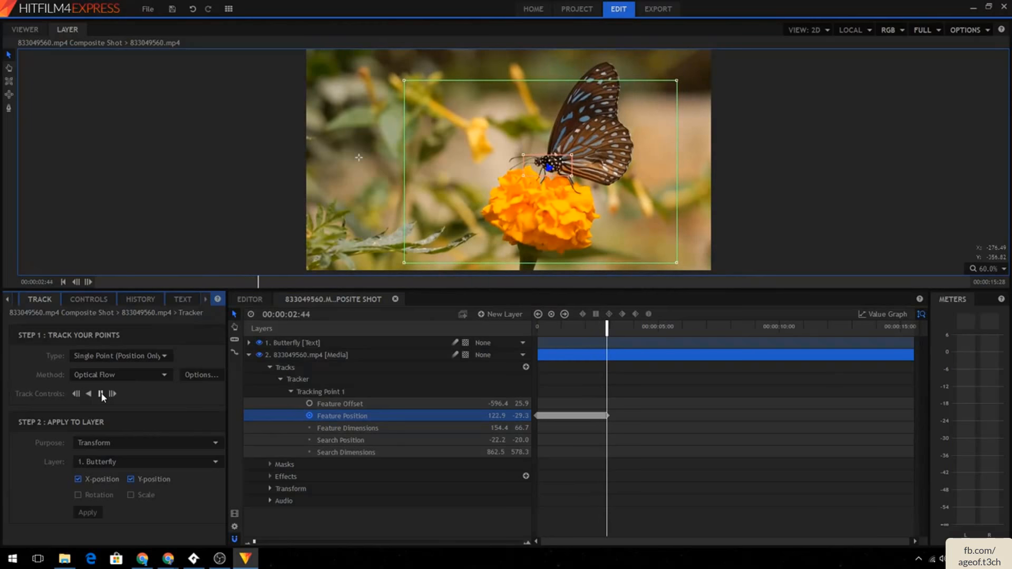
pyautogui.click(101, 395)
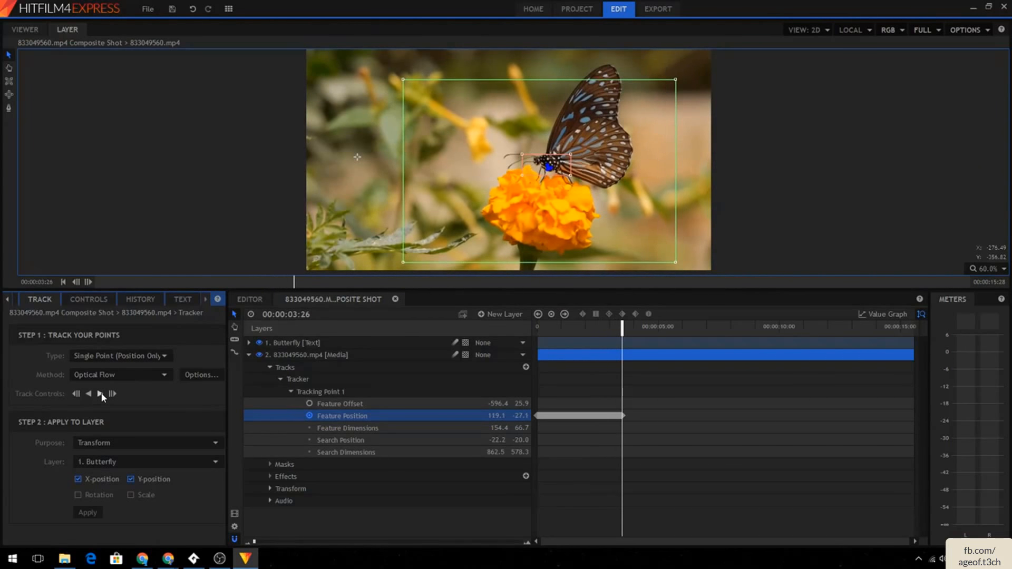
pyautogui.click(101, 395)
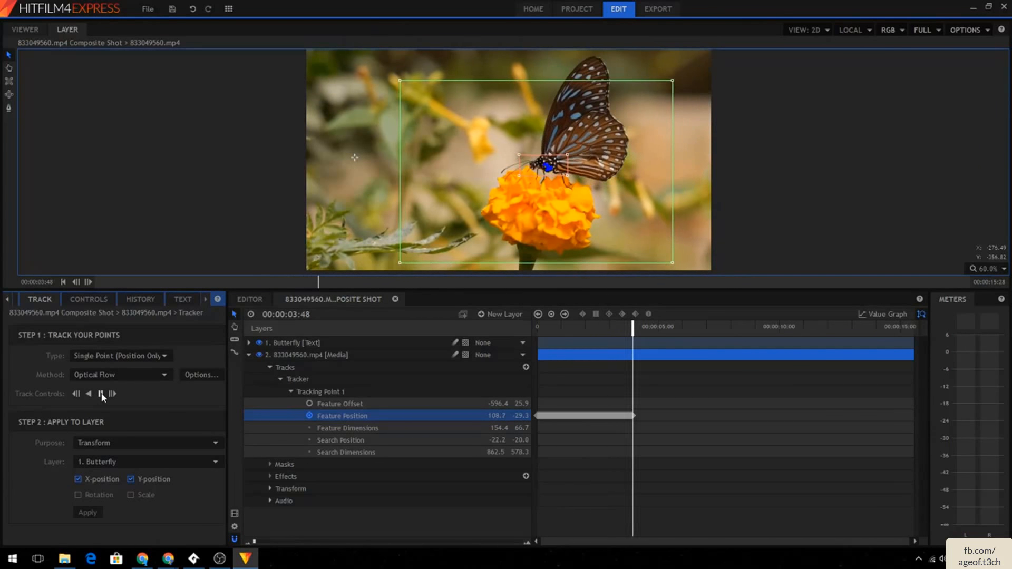
pyautogui.click(100, 394)
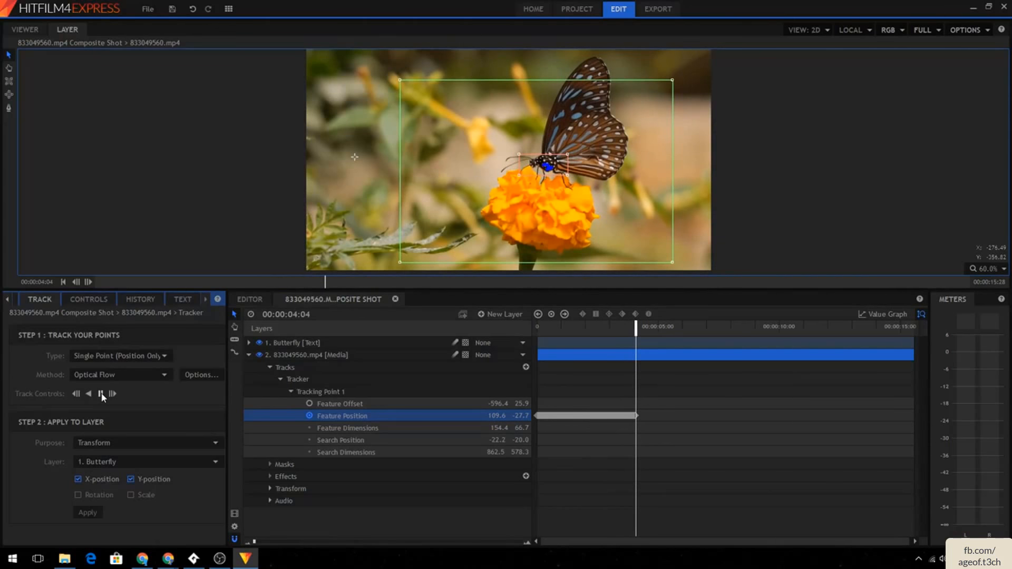
pyautogui.click(101, 394)
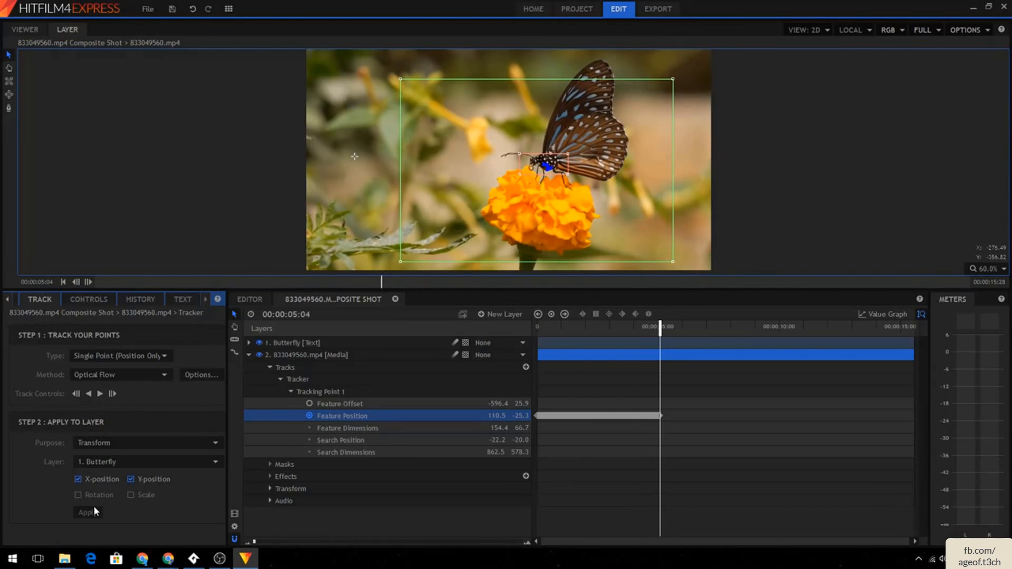
pyautogui.click(102, 462)
pyautogui.click(111, 482)
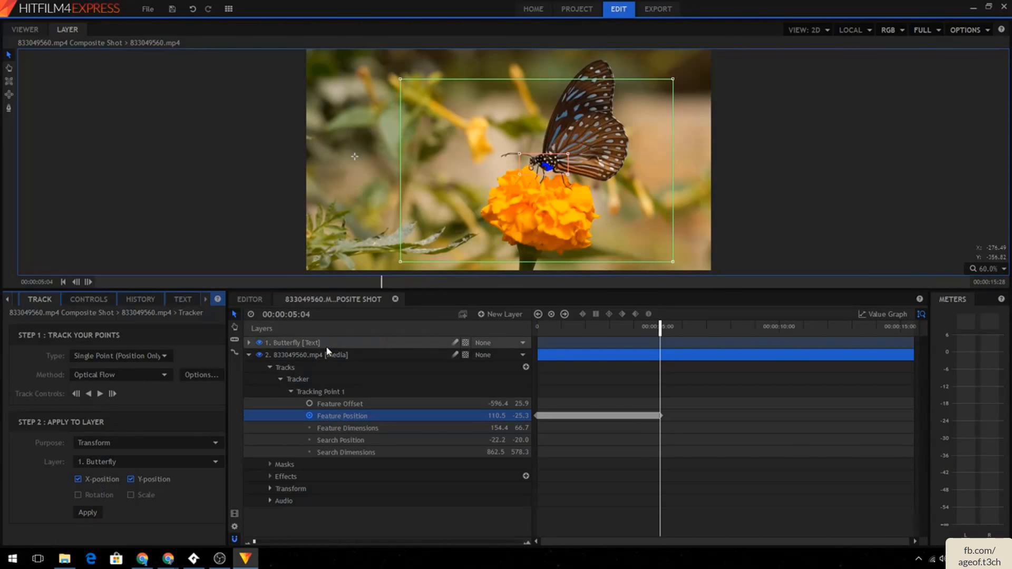
# - Play back the editor timeline from the start to review how the title follows the butterfly
pyautogui.click(249, 300)
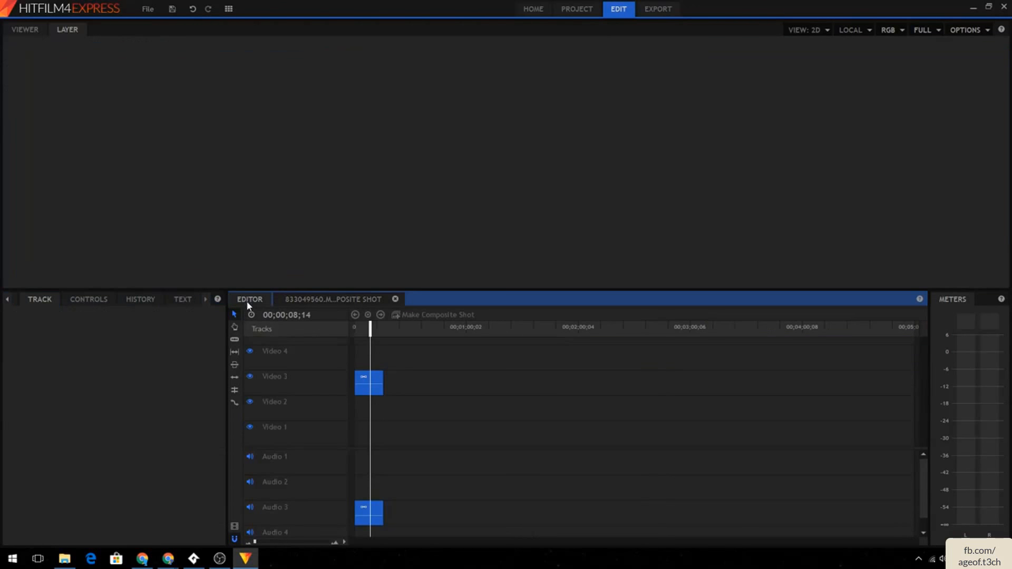
pyautogui.click(363, 378)
pyautogui.click(26, 29)
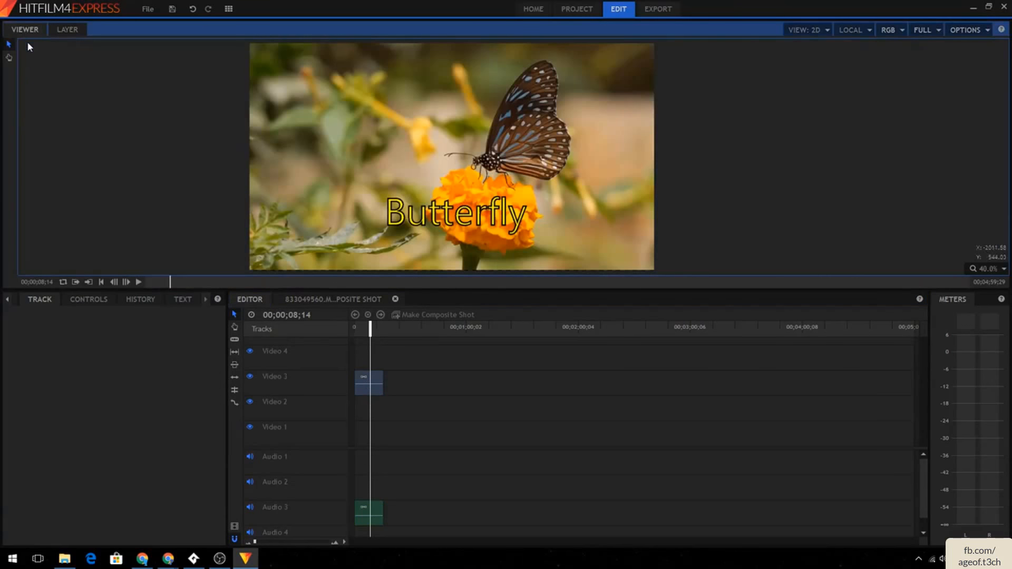
pyautogui.moveTo(371, 328); pyautogui.dragTo(327, 327)
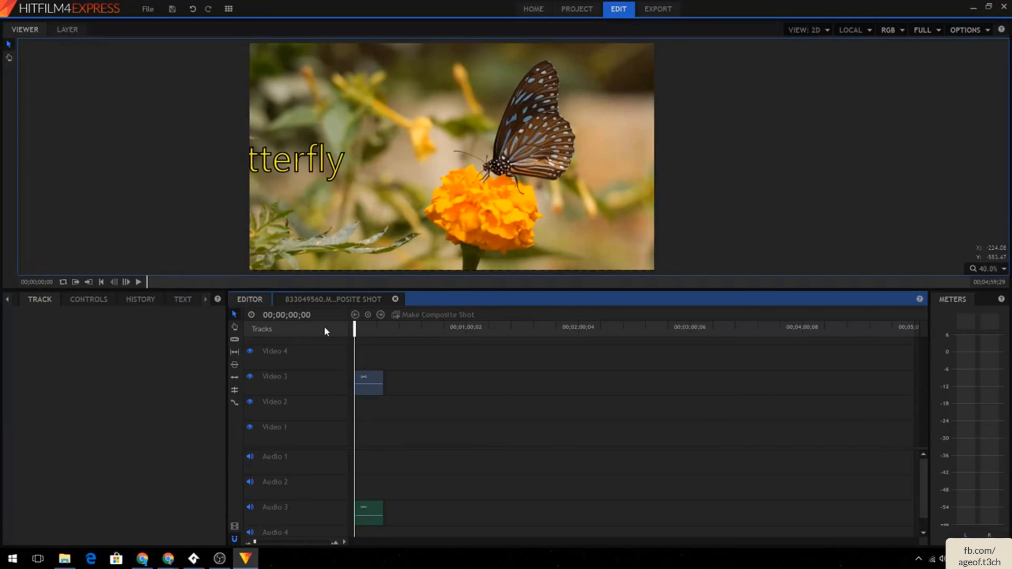
pyautogui.click(140, 284)
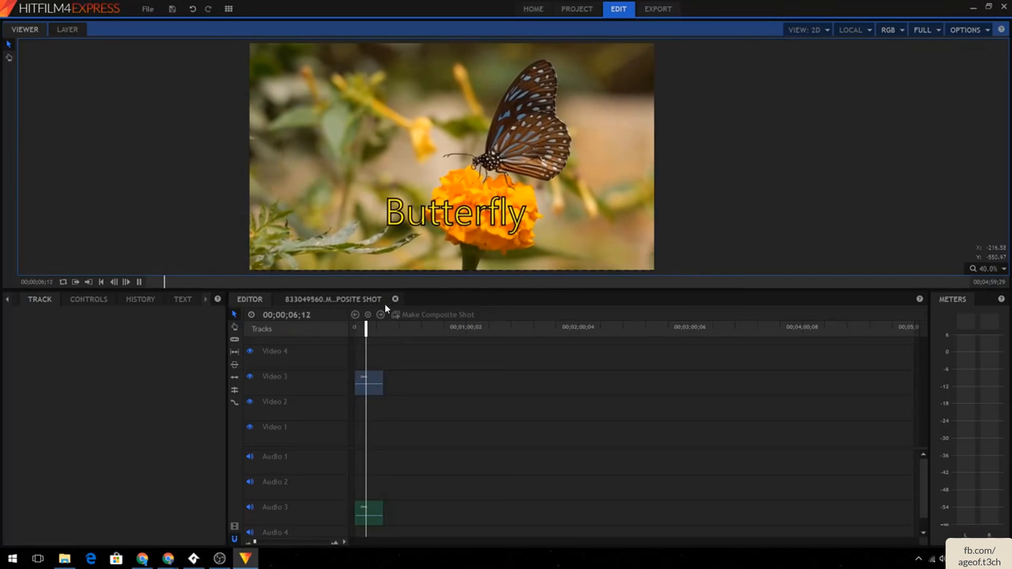
# - Inspect the Butterfly text layer's Transform Position keyframes in the composite shot while playing it back
pyautogui.click(353, 300)
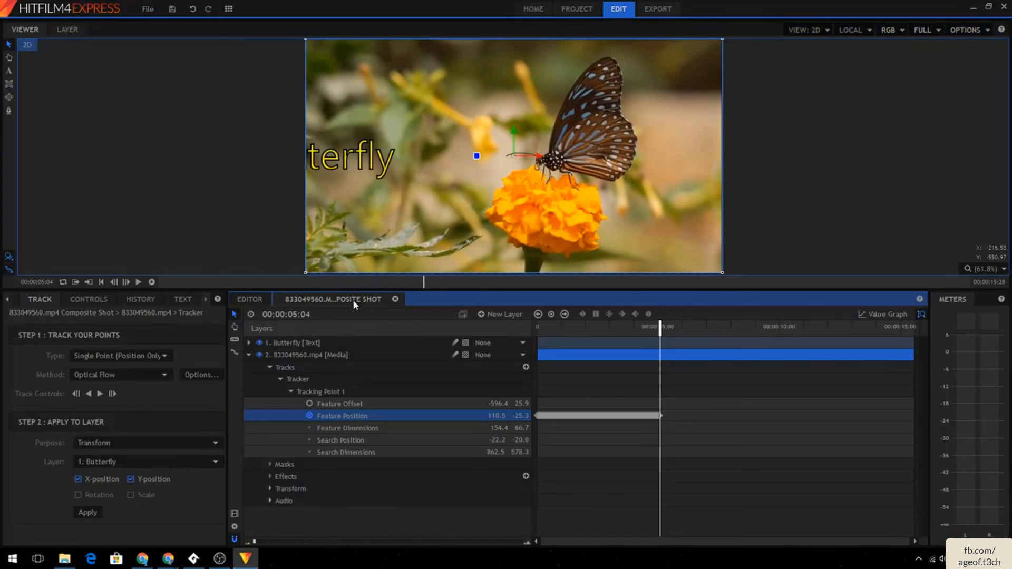
pyautogui.click(249, 343)
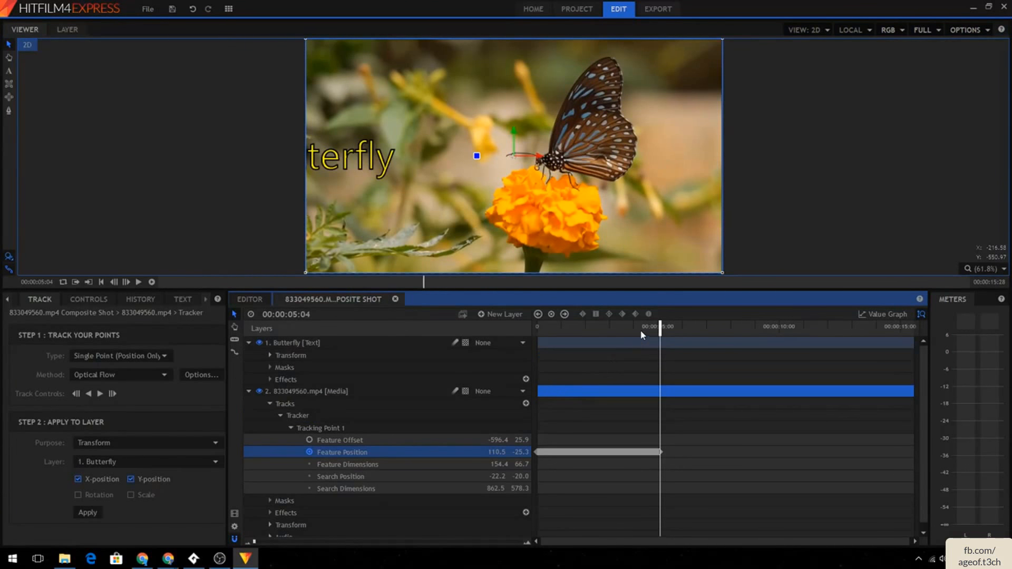
pyautogui.press('Home')
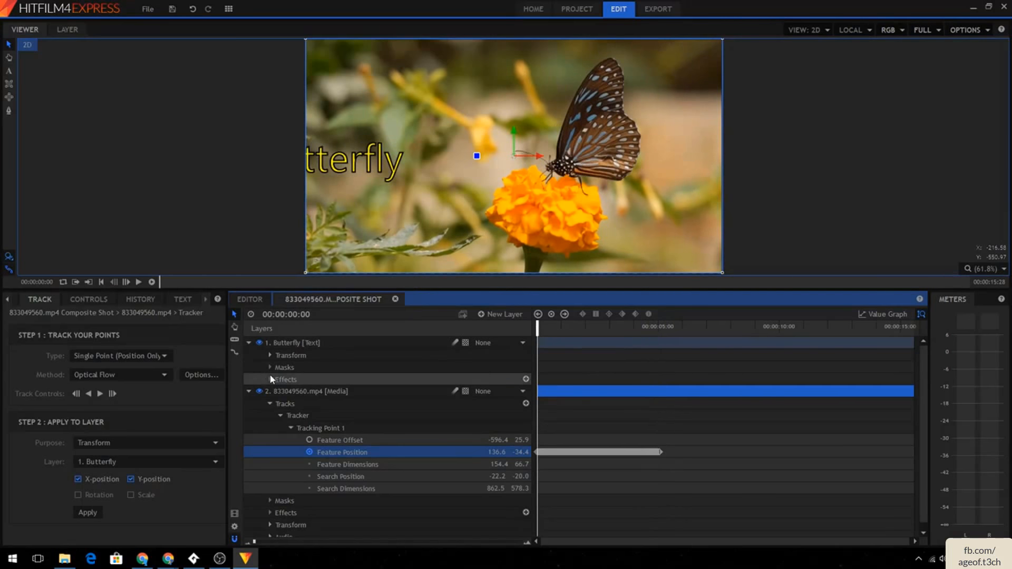
pyautogui.click(264, 355)
pyautogui.click(271, 353)
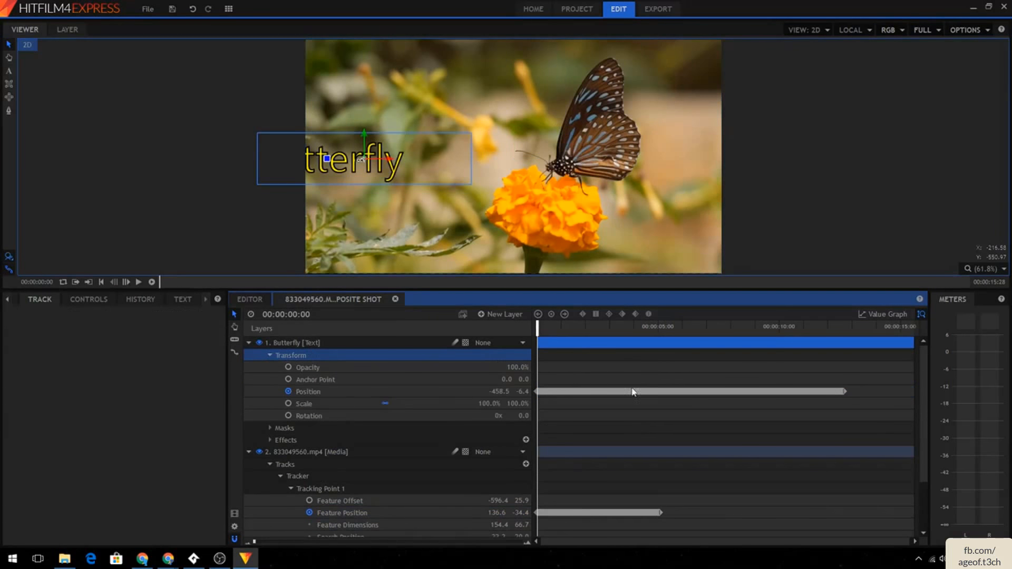
pyautogui.click(595, 393)
pyautogui.click(657, 345)
pyautogui.click(665, 356)
pyautogui.moveTo(660, 329); pyautogui.dragTo(567, 329)
pyautogui.click(138, 283)
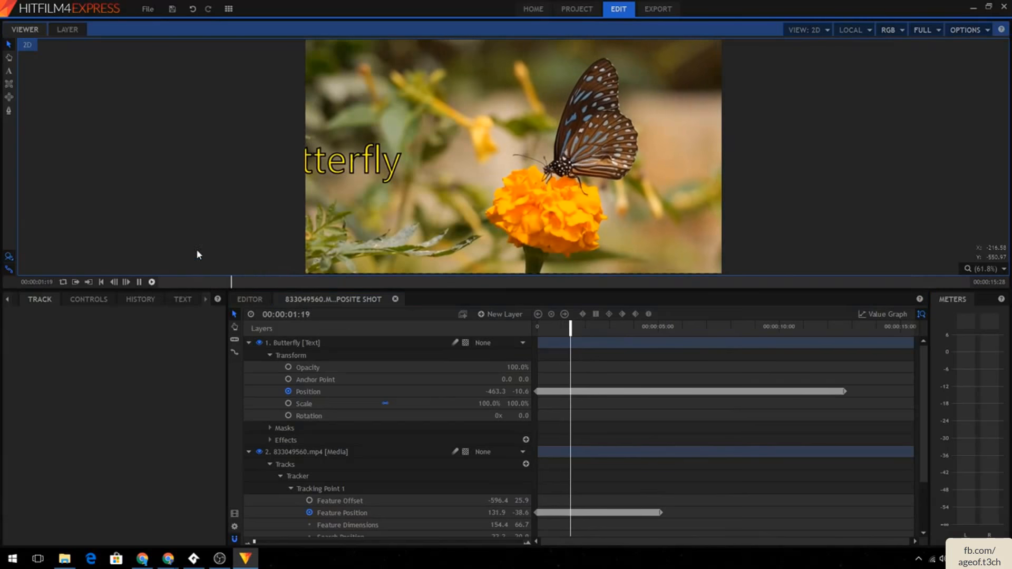
# - Move the Butterfly title at 00:00:02:18 to a position of about -291.5, -235.8, below and left of the butterfly
pyautogui.click(343, 355)
pyautogui.click(345, 342)
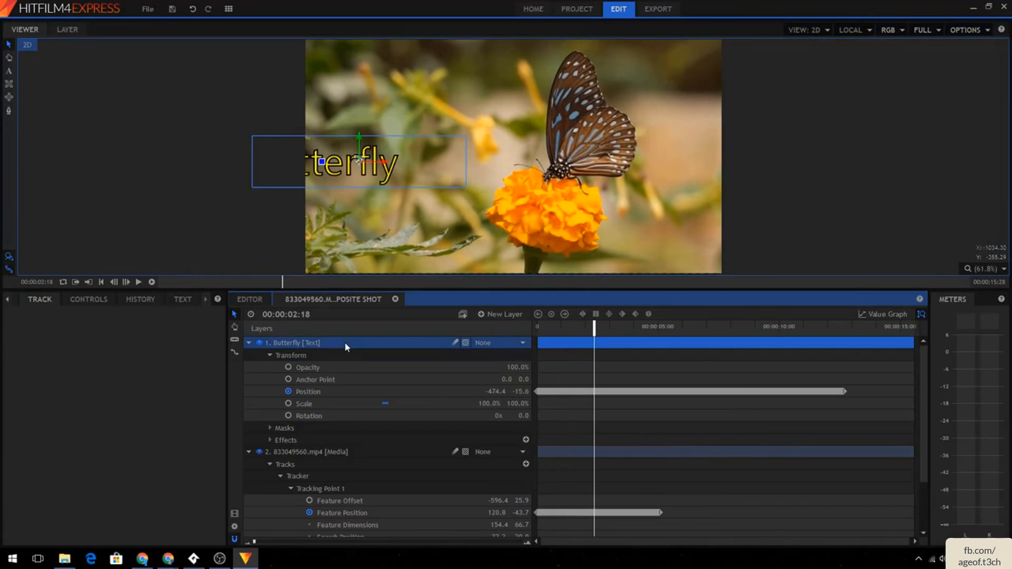
pyautogui.click(347, 449)
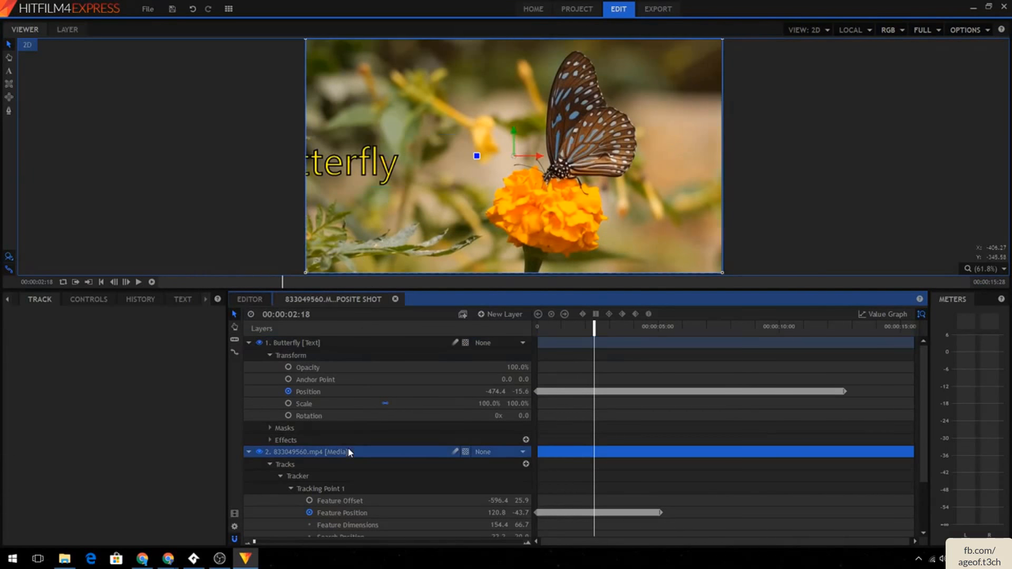
pyautogui.click(347, 343)
pyautogui.moveTo(384, 158); pyautogui.dragTo(460, 159)
pyautogui.moveTo(459, 110); pyautogui.dragTo(454, 111)
pyautogui.moveTo(447, 170); pyautogui.dragTo(452, 248)
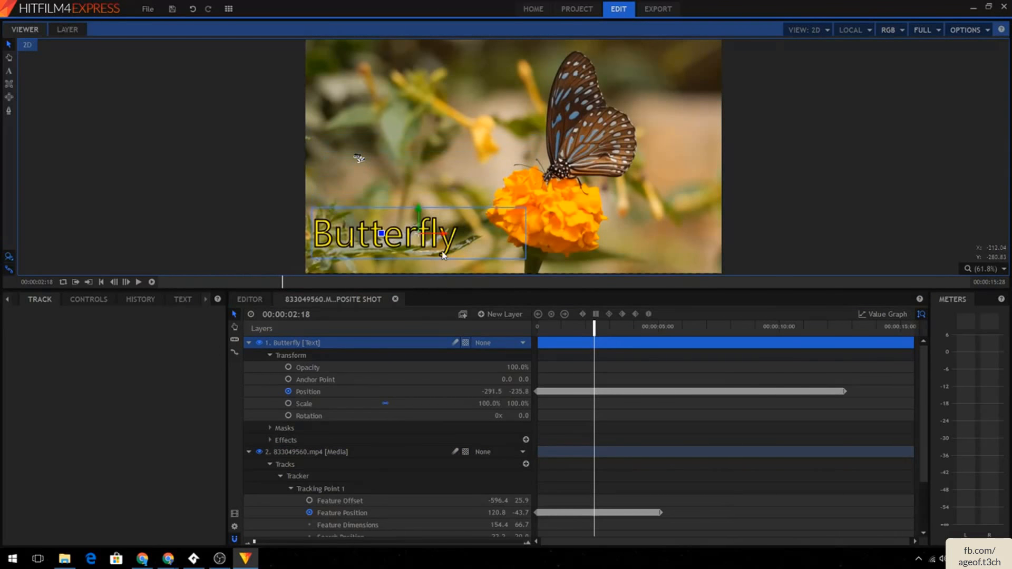
pyautogui.moveTo(569, 325); pyautogui.dragTo(723, 333)
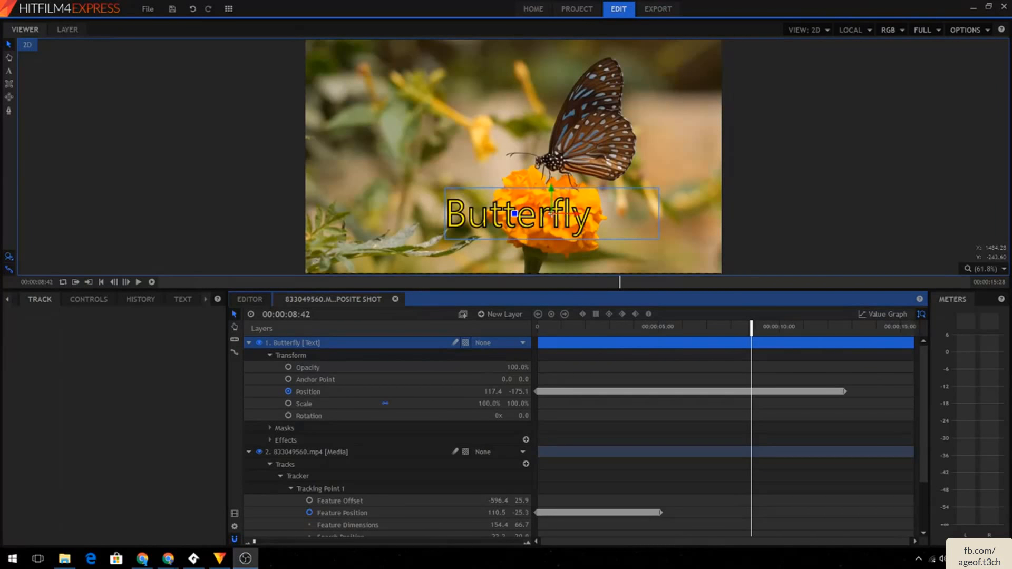
pyautogui.click(657, 9)
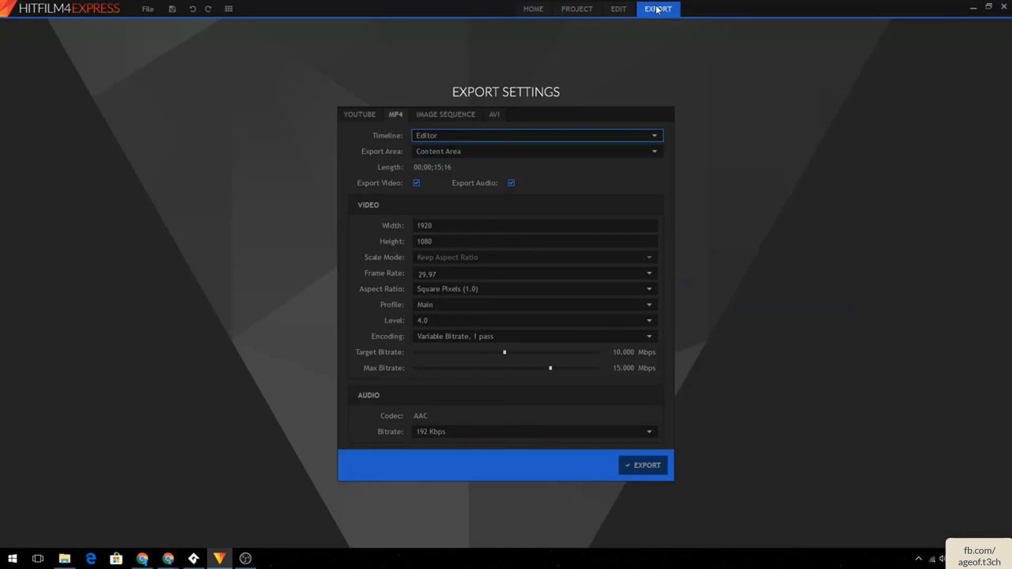
pyautogui.click(617, 10)
pyautogui.click(249, 299)
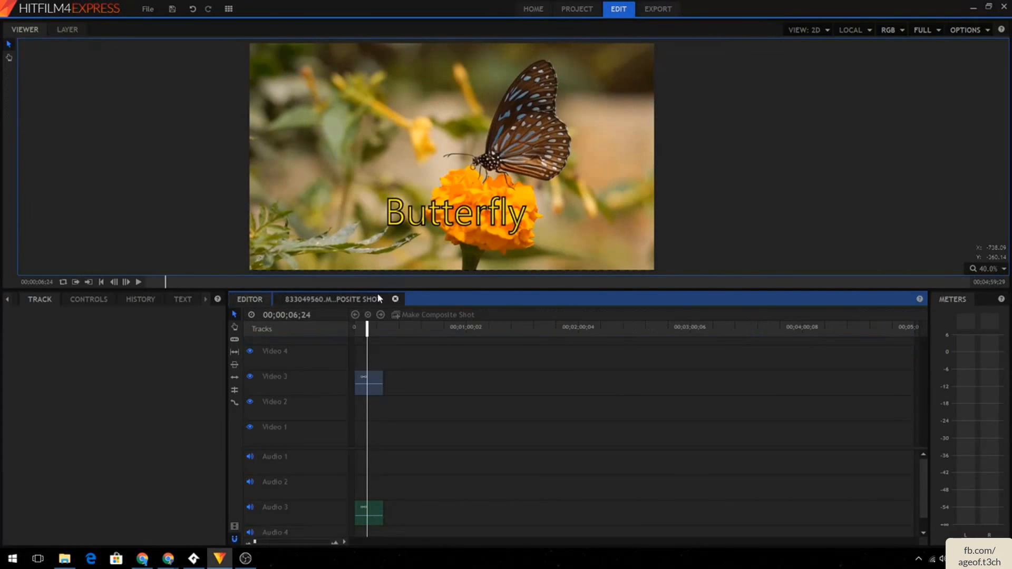
pyautogui.click(50, 297)
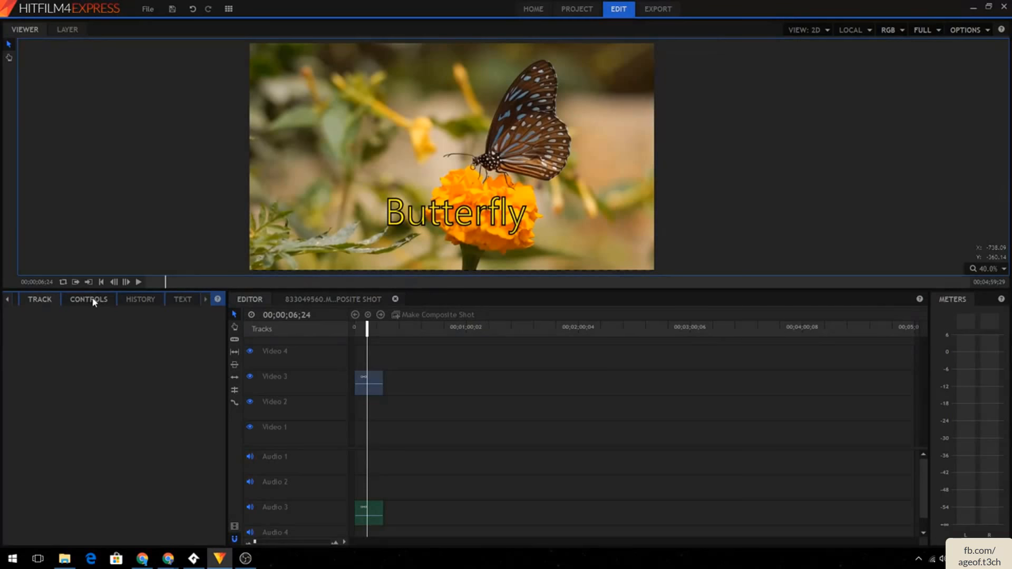
pyautogui.click(13, 300)
pyautogui.click(15, 299)
pyautogui.click(6, 299)
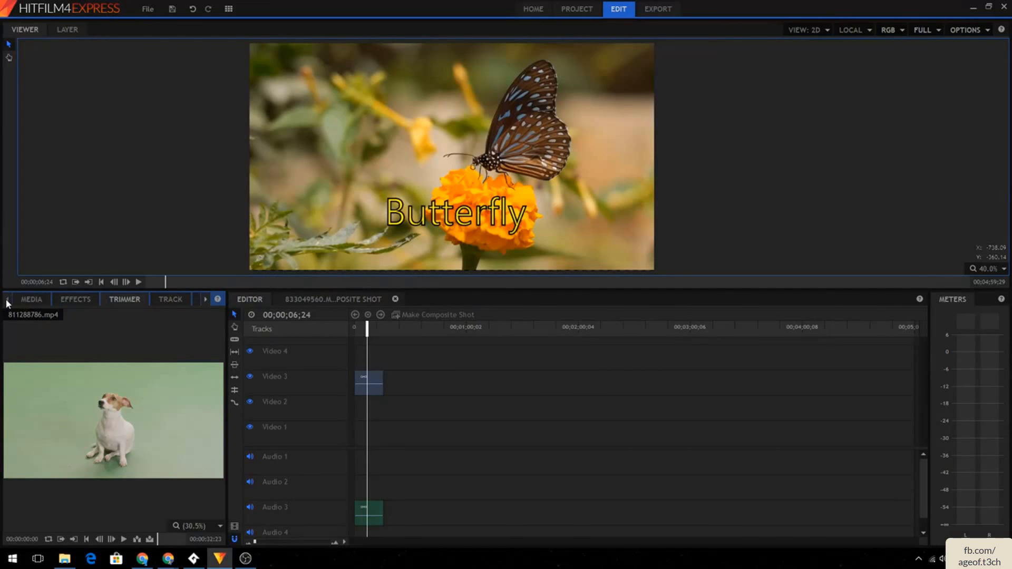
pyautogui.click(43, 297)
pyautogui.moveTo(101, 500); pyautogui.dragTo(527, 381)
pyautogui.click(544, 382)
pyautogui.click(542, 381)
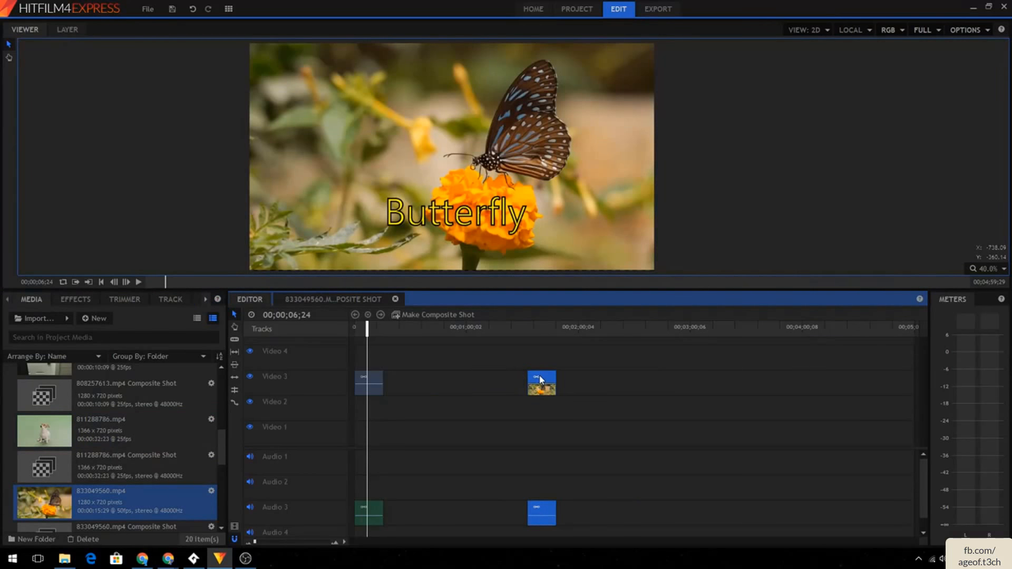
pyautogui.moveTo(516, 396); pyautogui.dragTo(472, 383)
pyautogui.click(472, 383)
pyautogui.press('Delete')
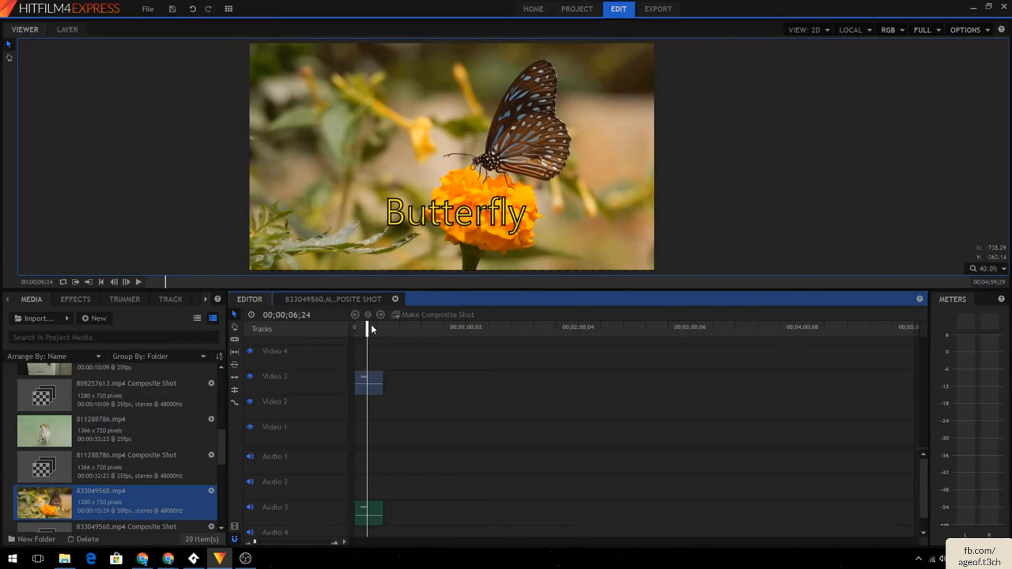
# - Open the export settings and set the MP4 frame rate to 60
pyautogui.moveTo(371, 324)
pyautogui.mouseDown()
pyautogui.moveTo(359, 327)
pyautogui.moveTo(380, 327)
pyautogui.mouseUp()
pyautogui.click(658, 9)
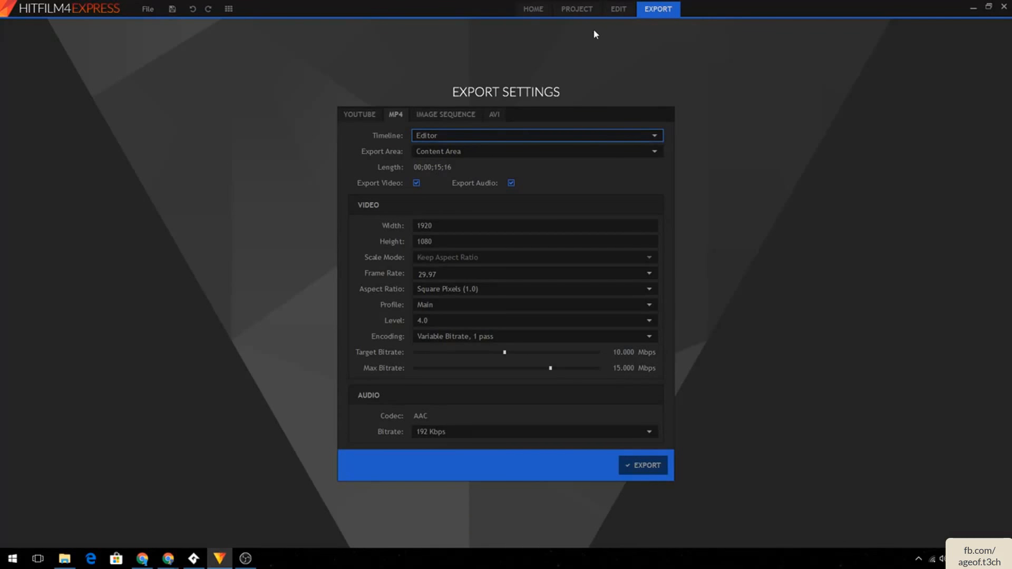
pyautogui.click(618, 9)
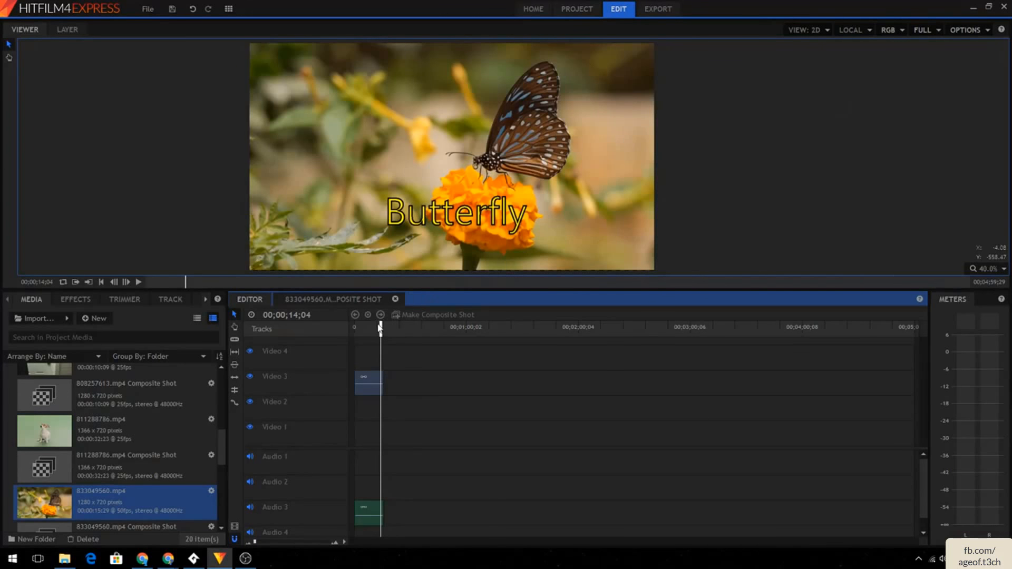
pyautogui.moveTo(381, 328); pyautogui.dragTo(384, 327)
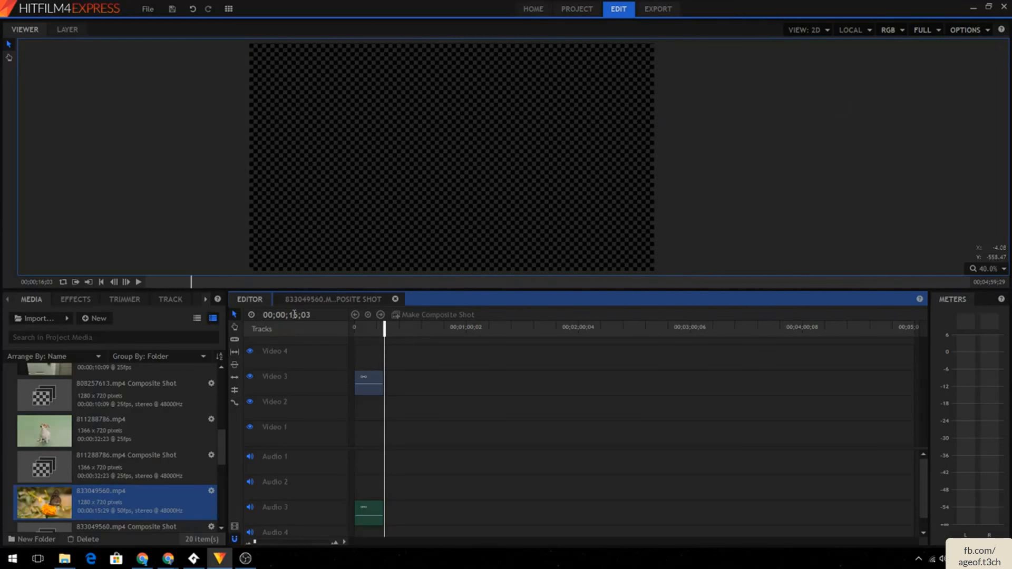
pyautogui.click(654, 11)
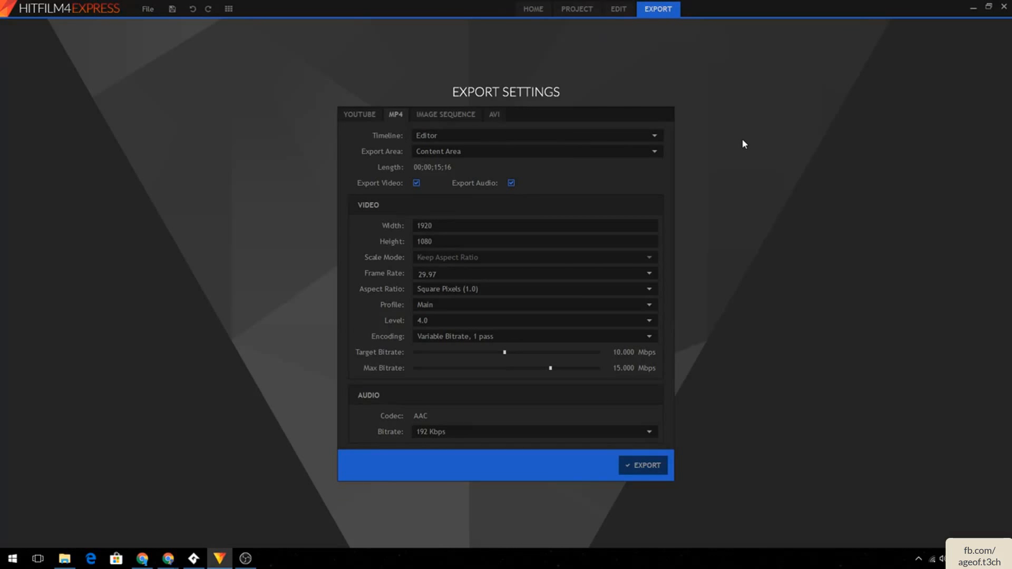
pyautogui.click(553, 278)
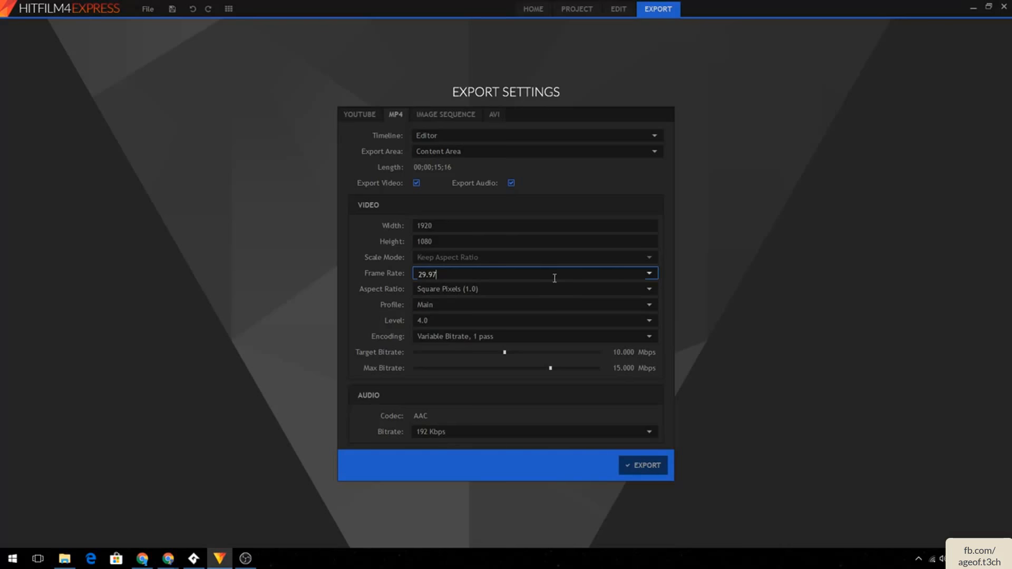
pyautogui.moveTo(553, 277); pyautogui.dragTo(271, 262)
pyautogui.write('60')
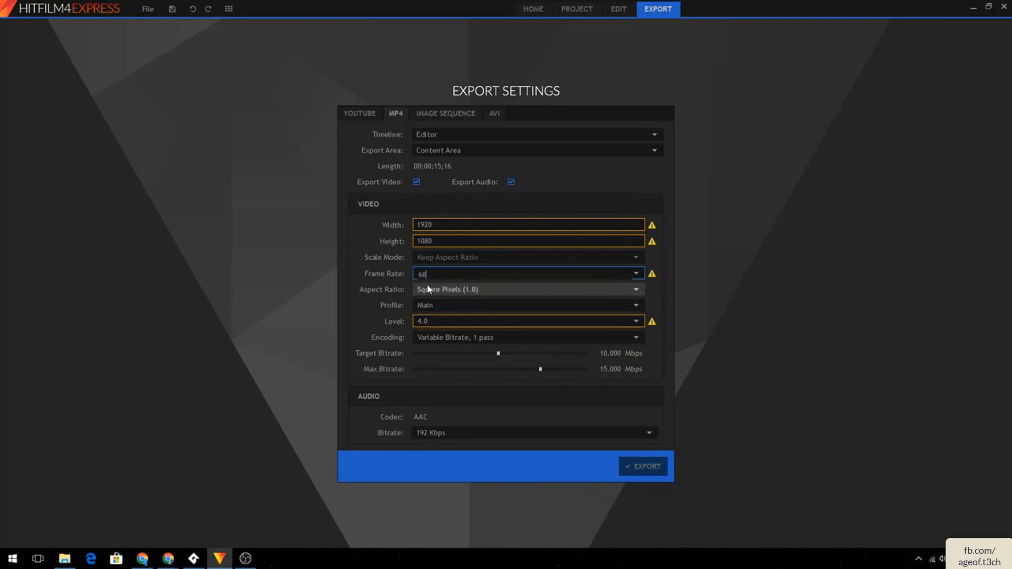
# - Change the MP4 export frame rate to 30
pyautogui.click(461, 320)
pyautogui.click(453, 277)
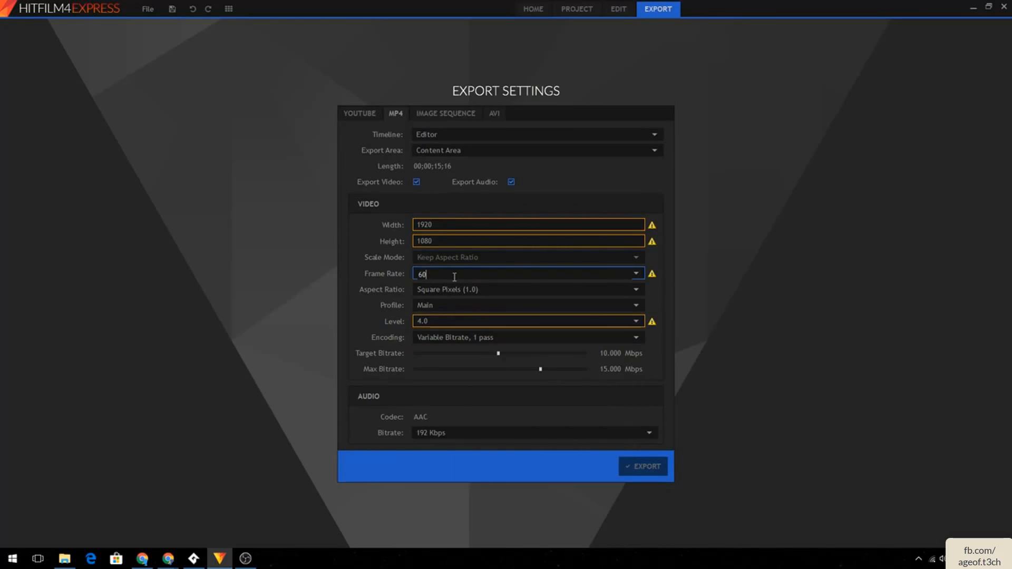
pyautogui.click(456, 291)
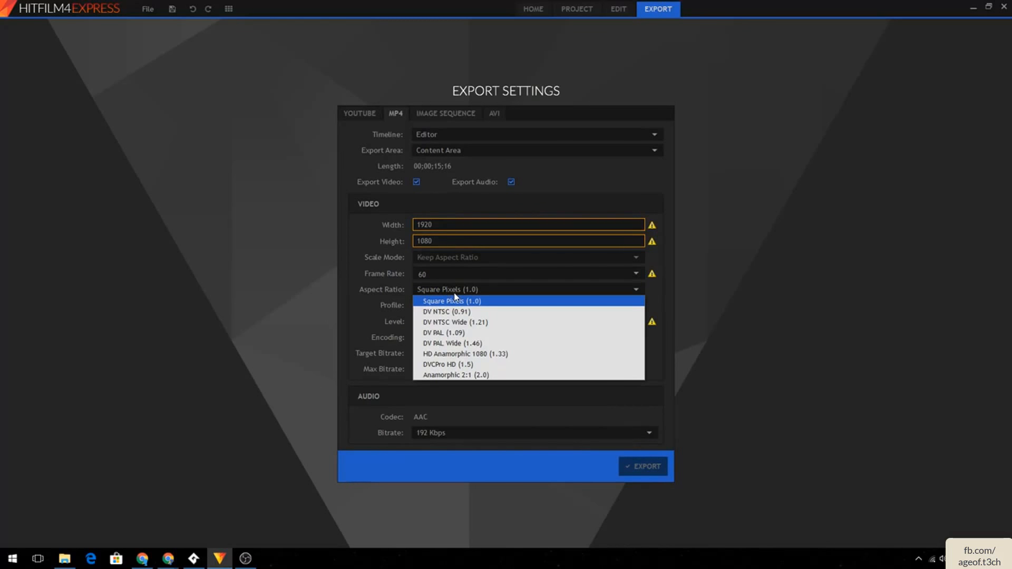
pyautogui.click(438, 267)
pyautogui.write('30')
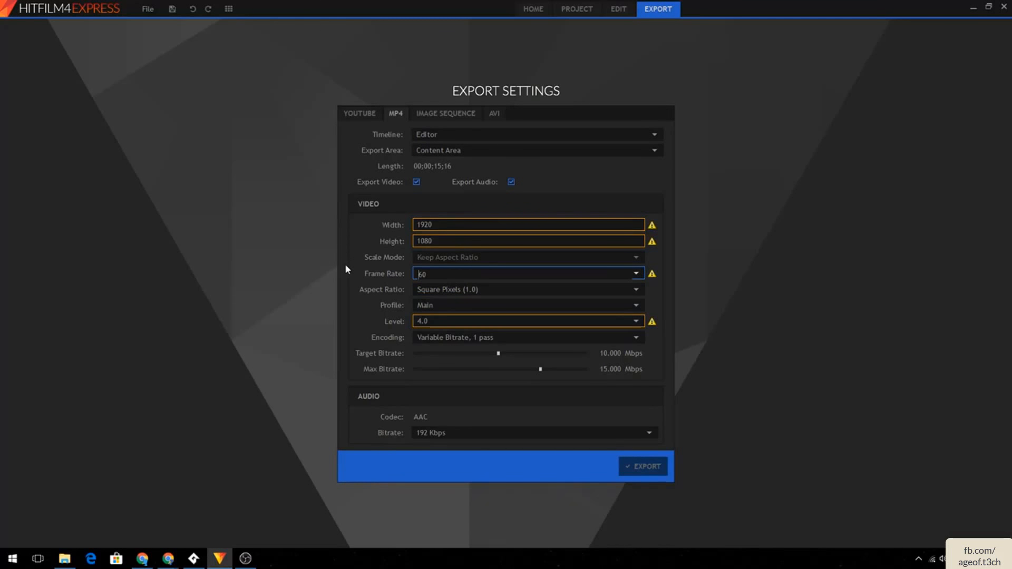
pyautogui.press('Delete')
pyautogui.press('Delete')
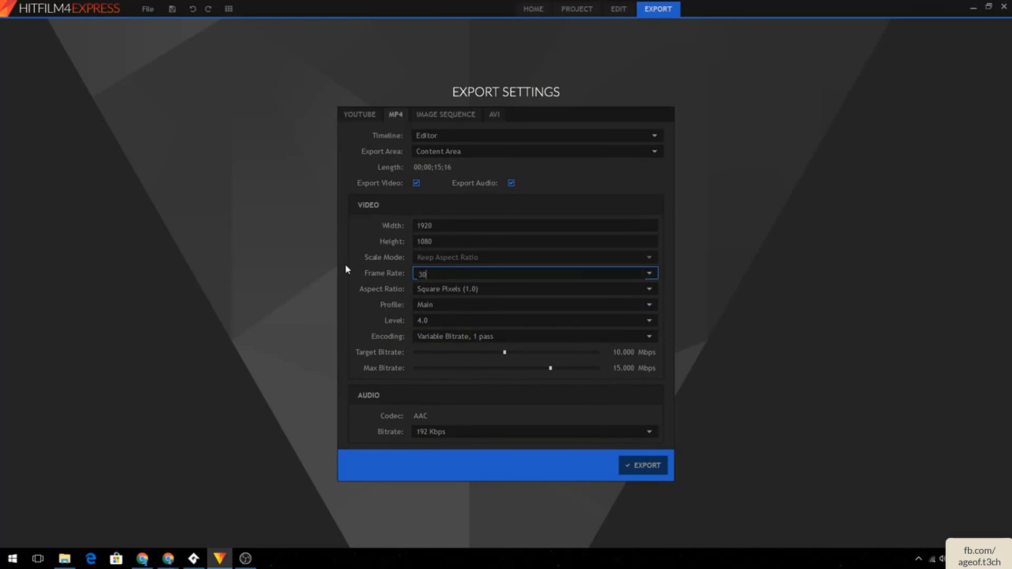
pyautogui.click(451, 289)
pyautogui.click(445, 293)
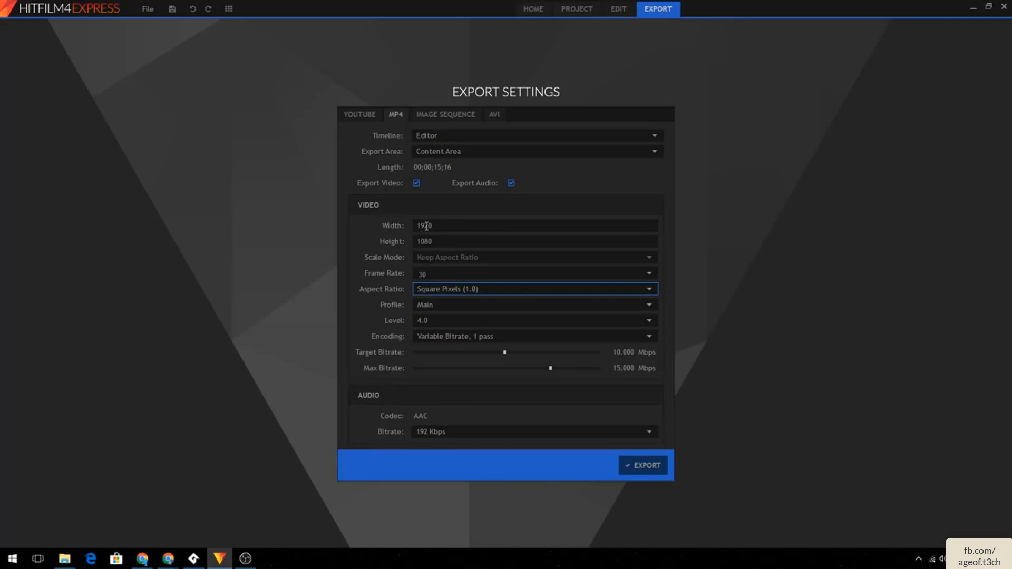
# - Compare the export settings with the project settings' frame rate and return to export
pyautogui.doubleClick(443, 228)
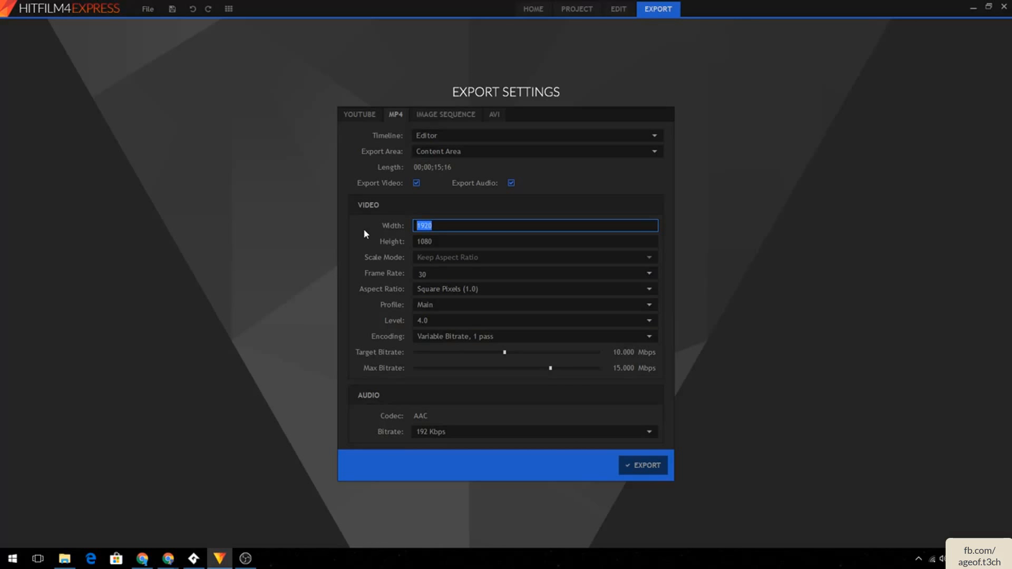
pyautogui.click(590, 8)
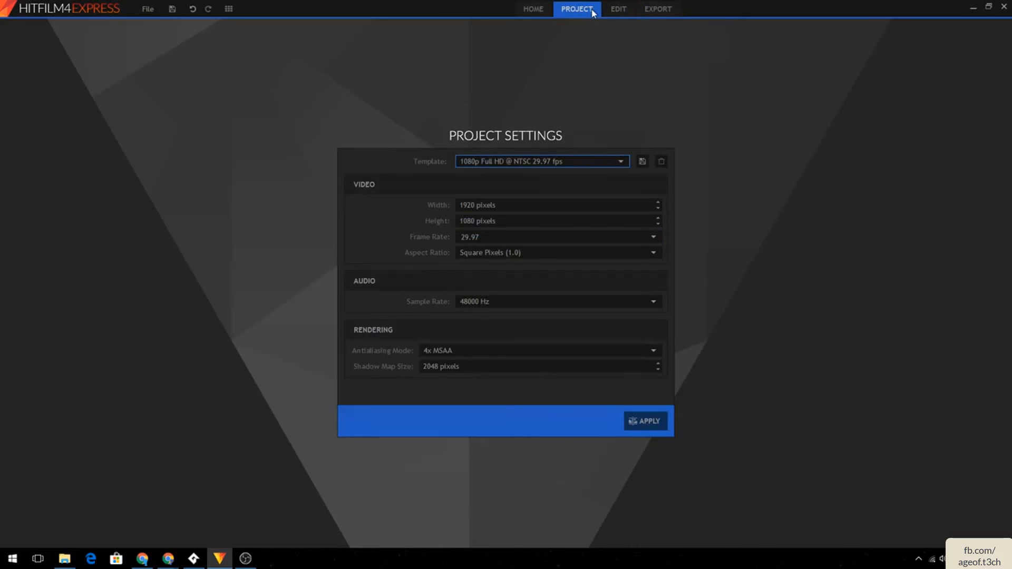
pyautogui.click(659, 10)
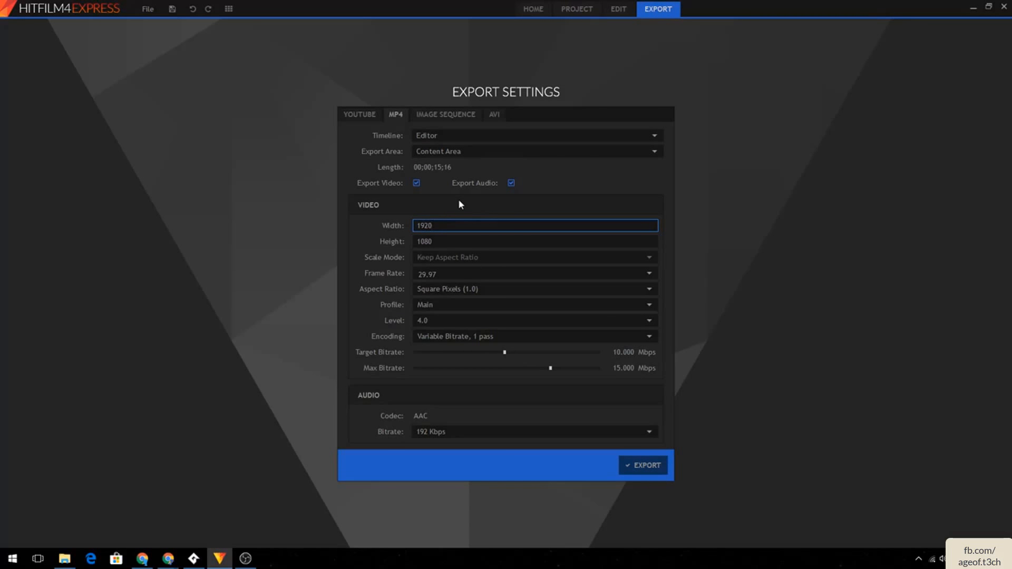
pyautogui.doubleClick(434, 226)
pyautogui.write('1080')
pyautogui.hotkey('ctrl', 'z')
# - Try the Entire Timeline and Work Area export areas before returning to Content Area
pyautogui.click(472, 150)
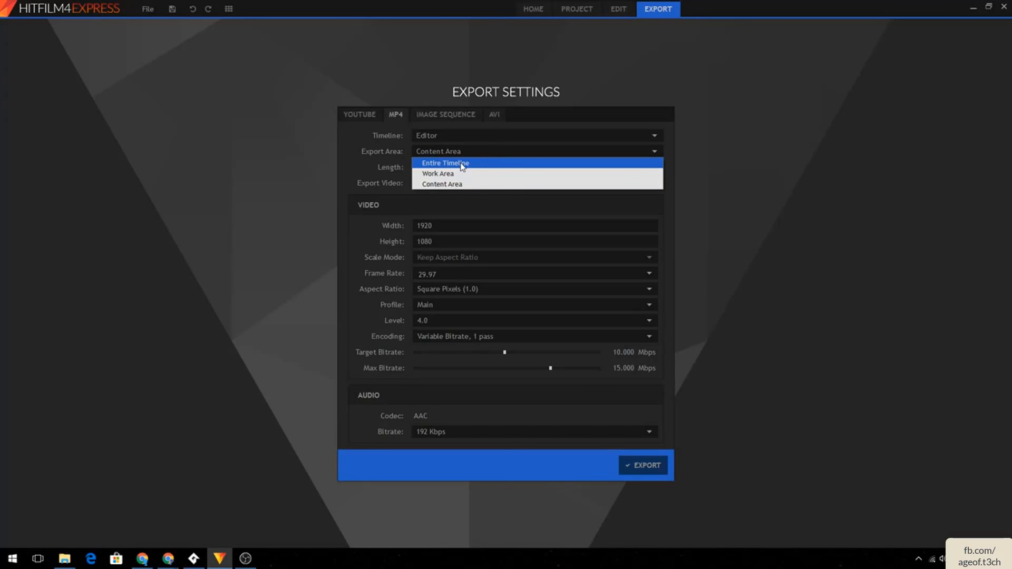
pyautogui.click(462, 165)
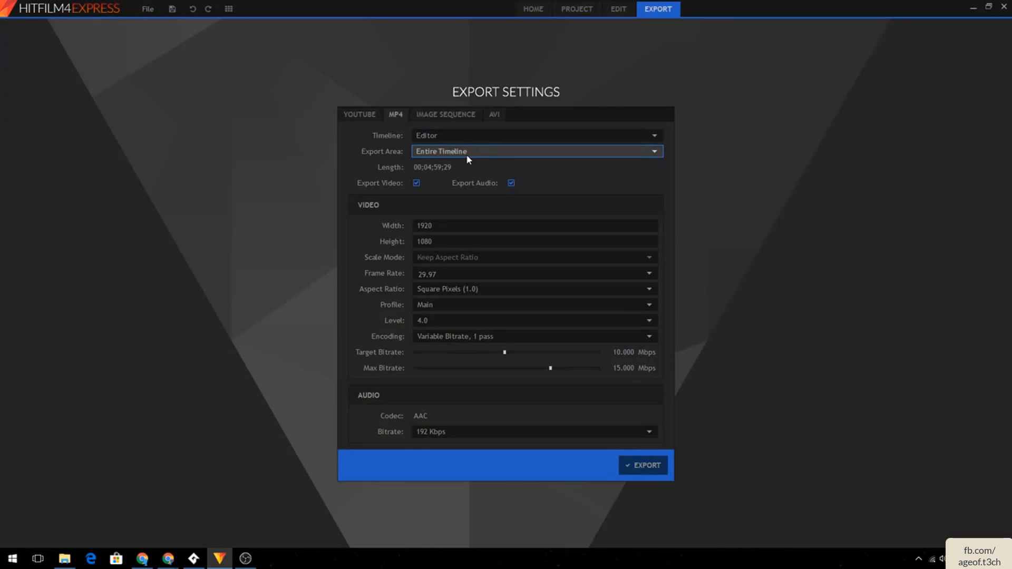
pyautogui.click(467, 154)
pyautogui.click(463, 174)
pyautogui.click(470, 154)
pyautogui.click(457, 183)
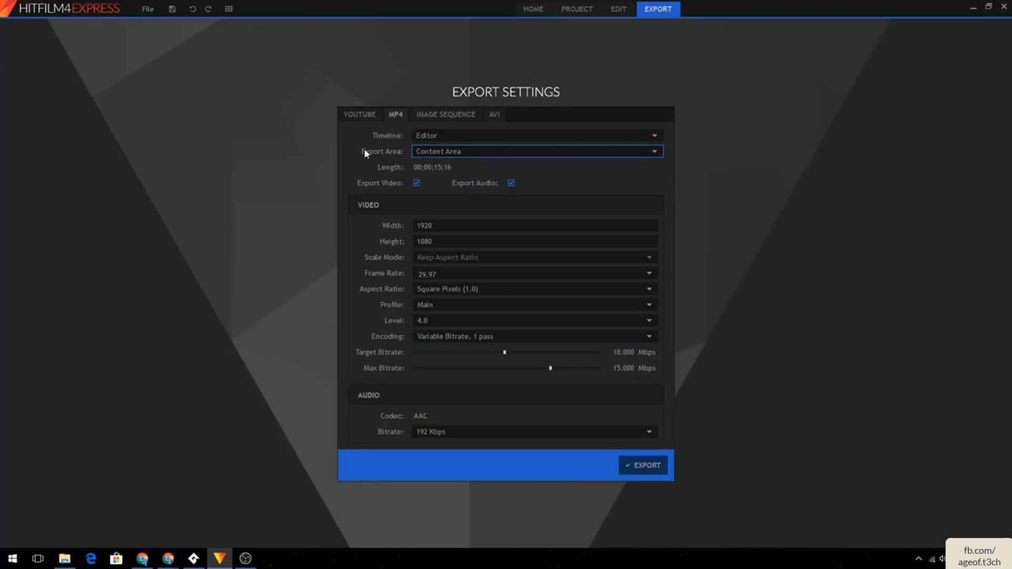
# - Set the export area to Entire Timeline and zoom out the editor timeline to view the whole sequence
pyautogui.click(485, 150)
pyautogui.click(480, 164)
pyautogui.click(578, 10)
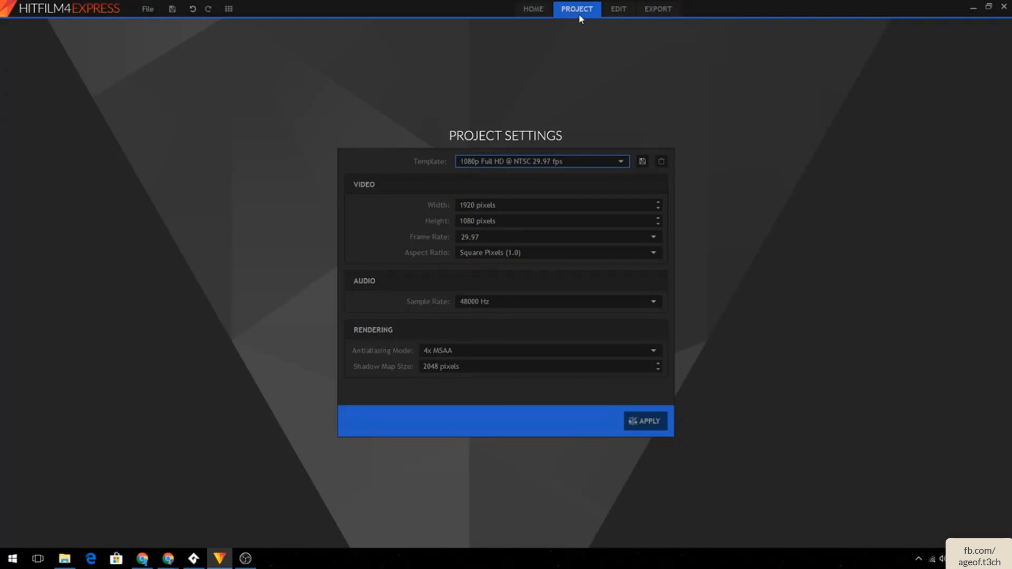
pyautogui.click(616, 10)
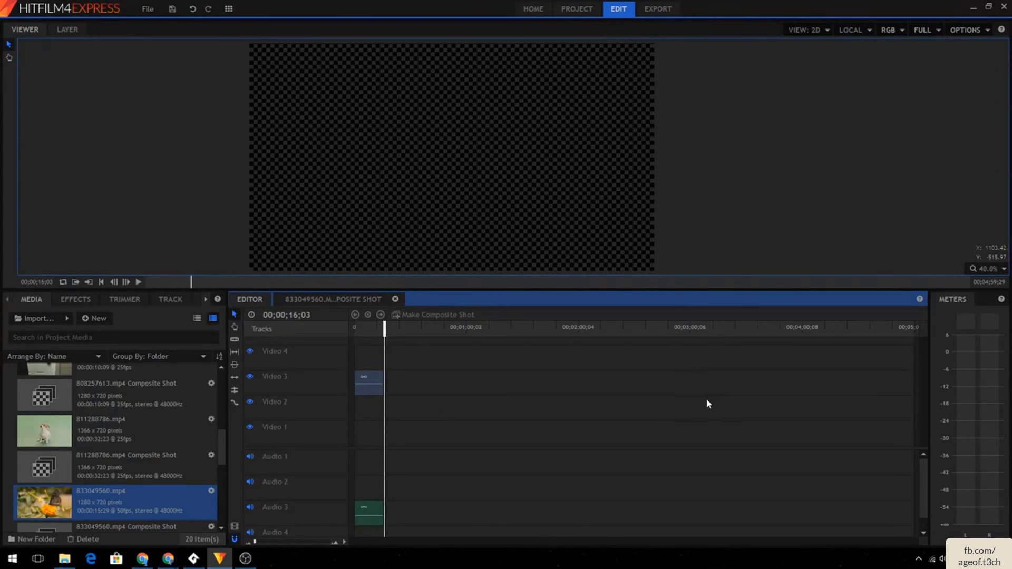
pyautogui.moveTo(255, 543)
pyautogui.mouseDown()
pyautogui.moveTo(310, 541)
pyautogui.moveTo(241, 549)
pyautogui.moveTo(333, 543)
pyautogui.moveTo(258, 545)
pyautogui.mouseUp()
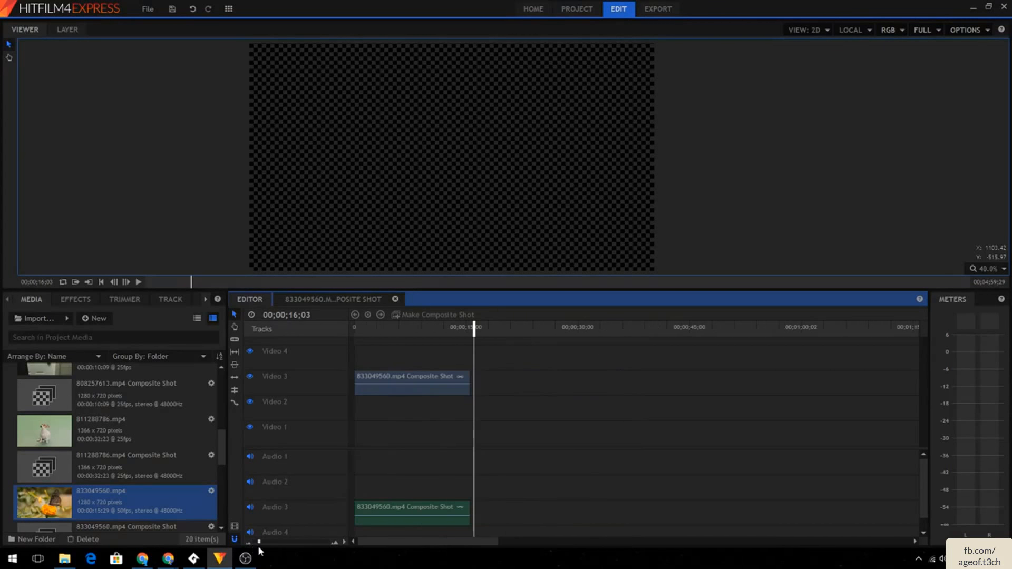
# - Return to the export settings and set the export area to Content Area
pyautogui.click(669, 10)
pyautogui.click(481, 151)
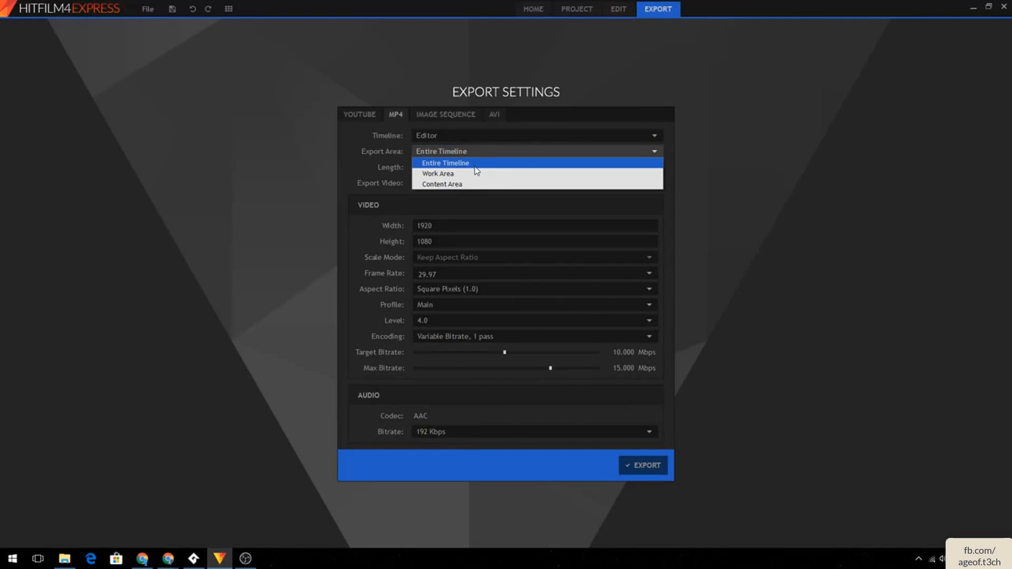
pyautogui.click(460, 185)
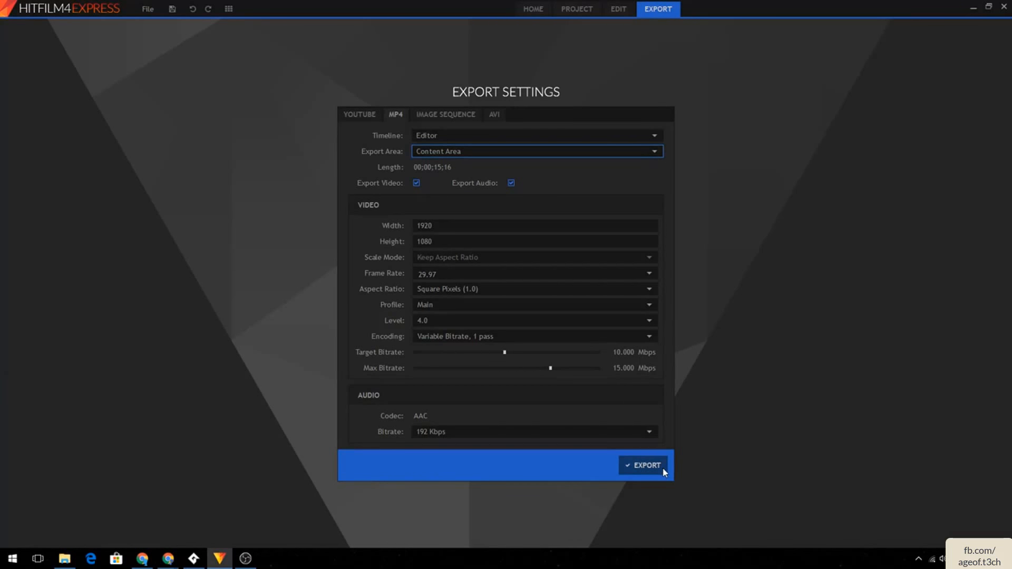
pyautogui.click(585, 433)
pyautogui.click(575, 449)
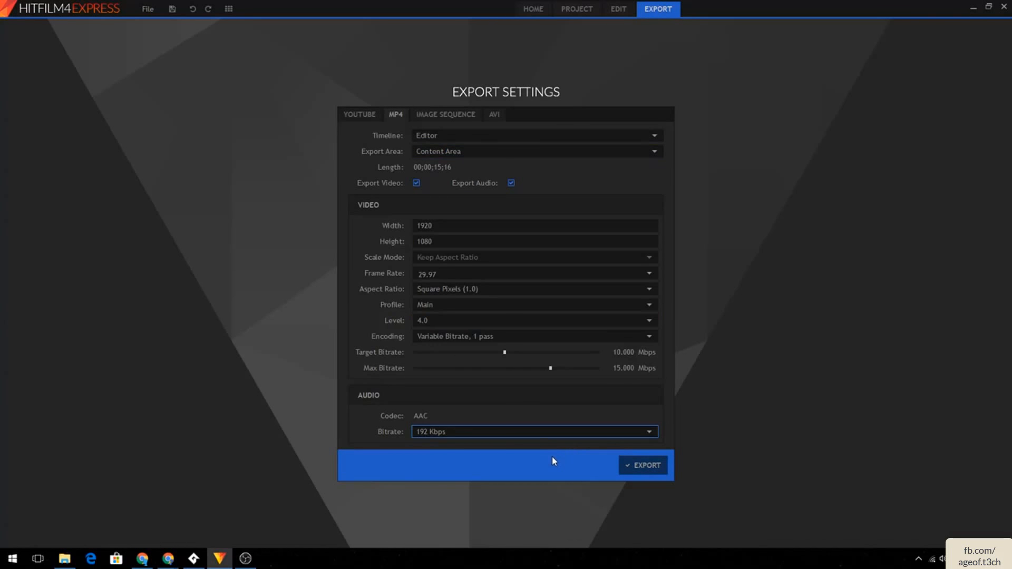
pyautogui.click(541, 433)
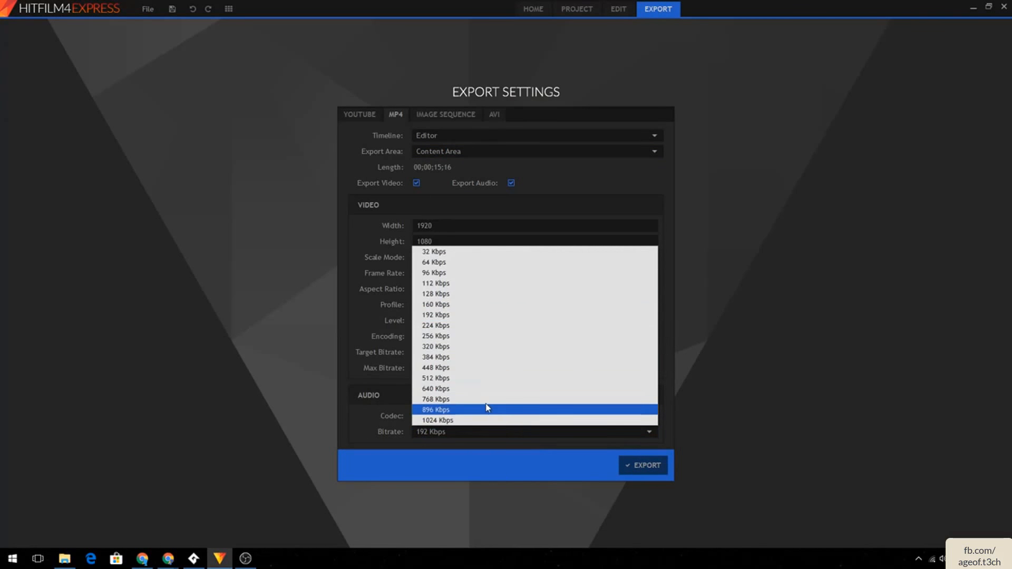
pyautogui.click(356, 418)
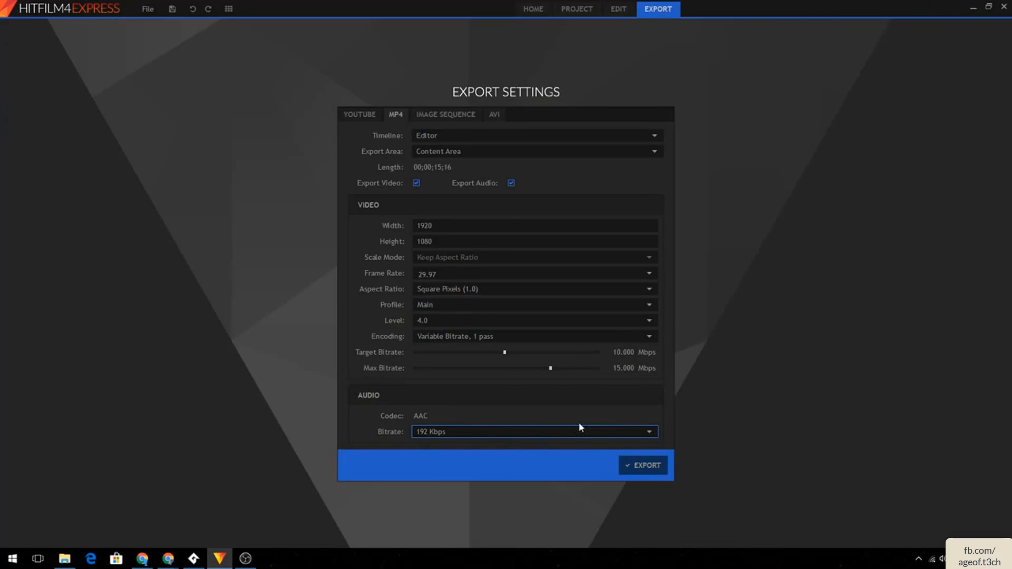
# - Export the MP4, saving it as Butterfly in the HitFilm tutorial folder
pyautogui.click(644, 466)
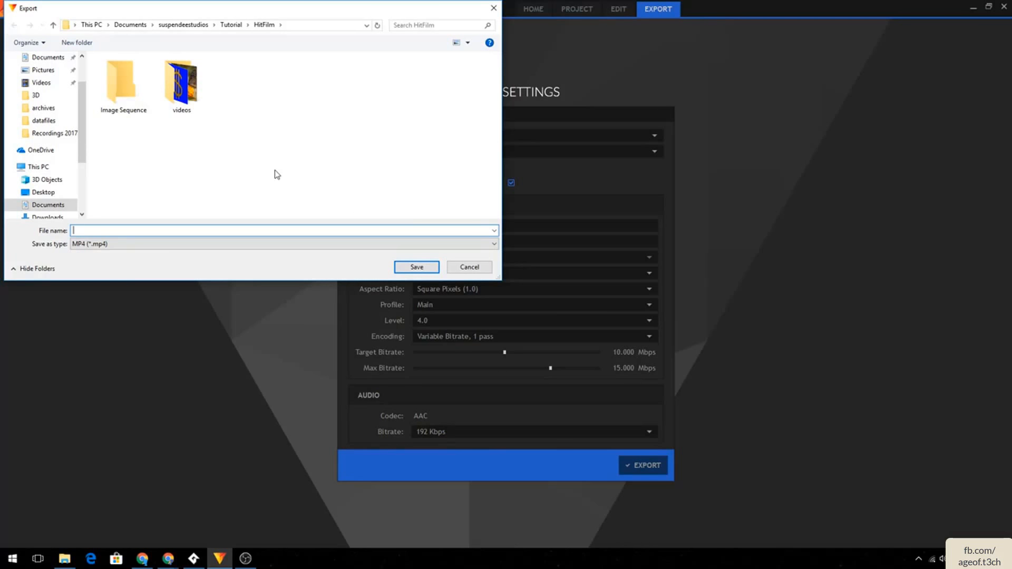
pyautogui.write('Butterfly')
pyautogui.press('Return')
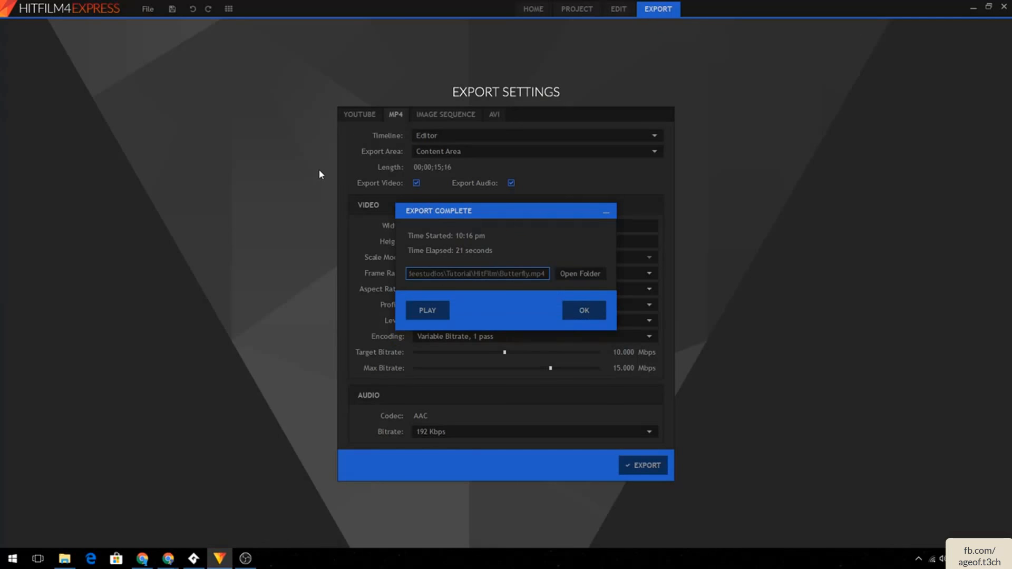
# - Play the exported Butterfly video, then close the player and the export summary
pyautogui.click(428, 310)
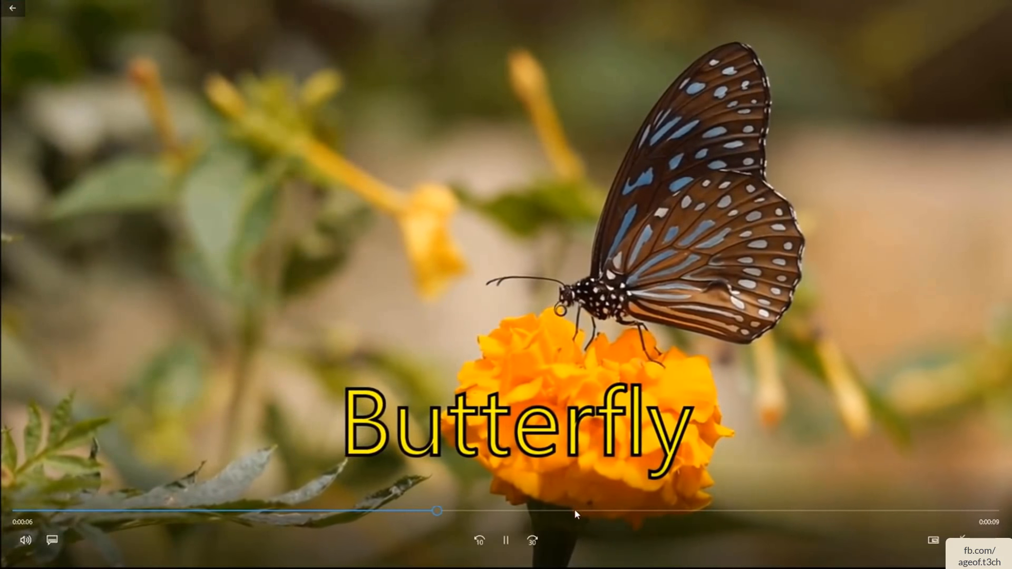
pyautogui.click(964, 539)
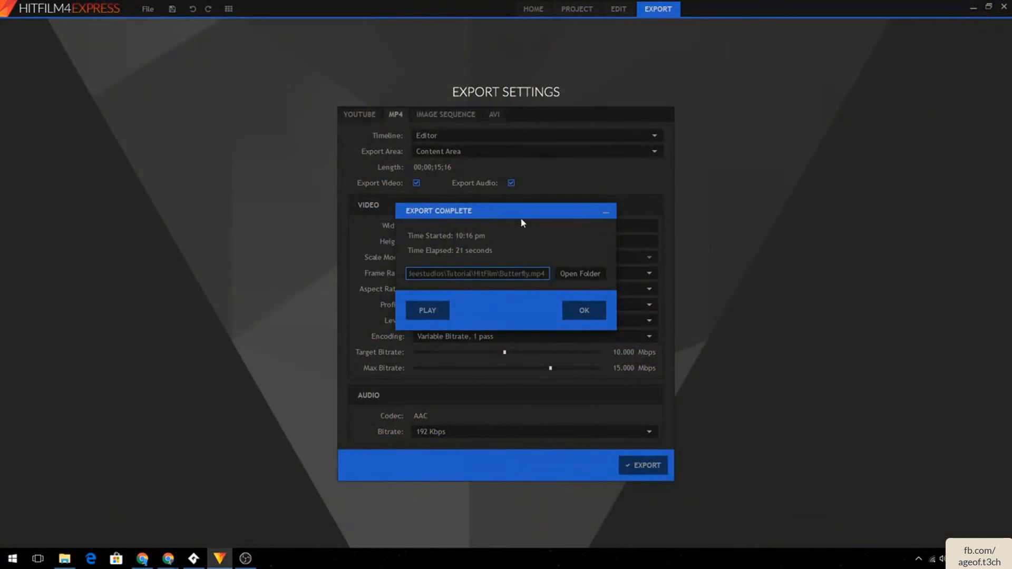
pyautogui.click(577, 310)
# - Open the composite shot and scrub to its start to check the Butterfly title's position
pyautogui.click(580, 9)
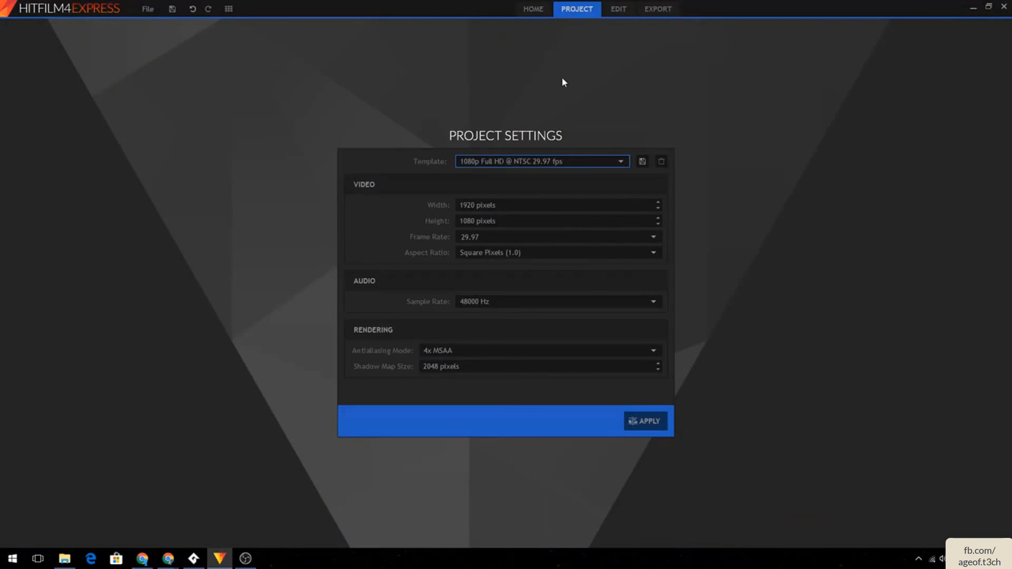
pyautogui.click(619, 9)
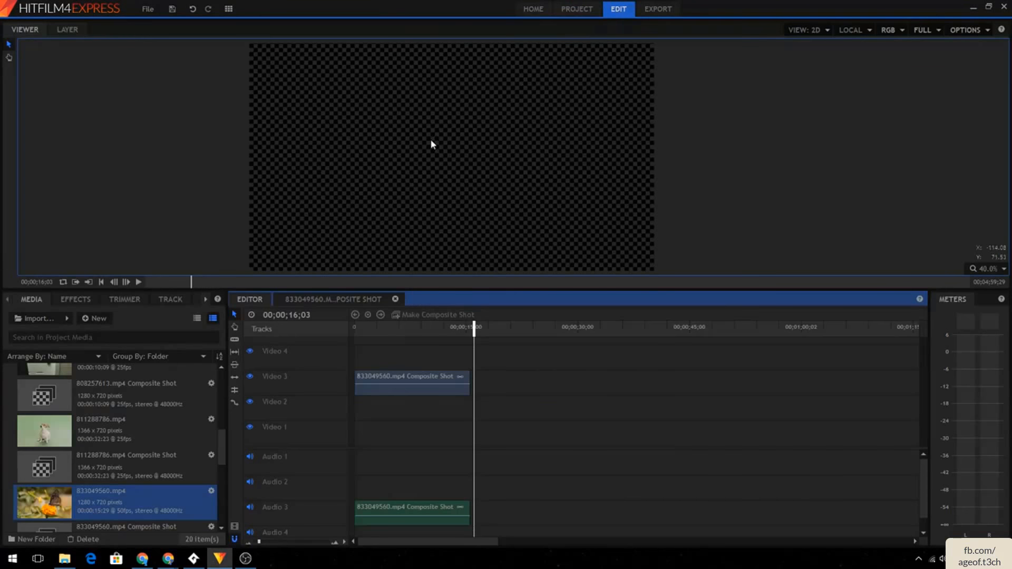
pyautogui.click(334, 299)
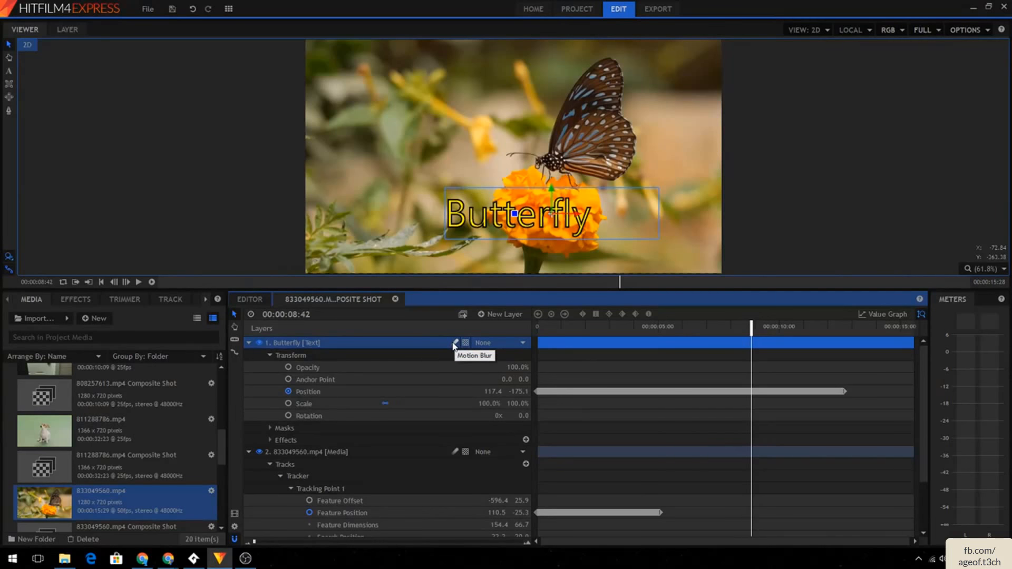
pyautogui.click(563, 326)
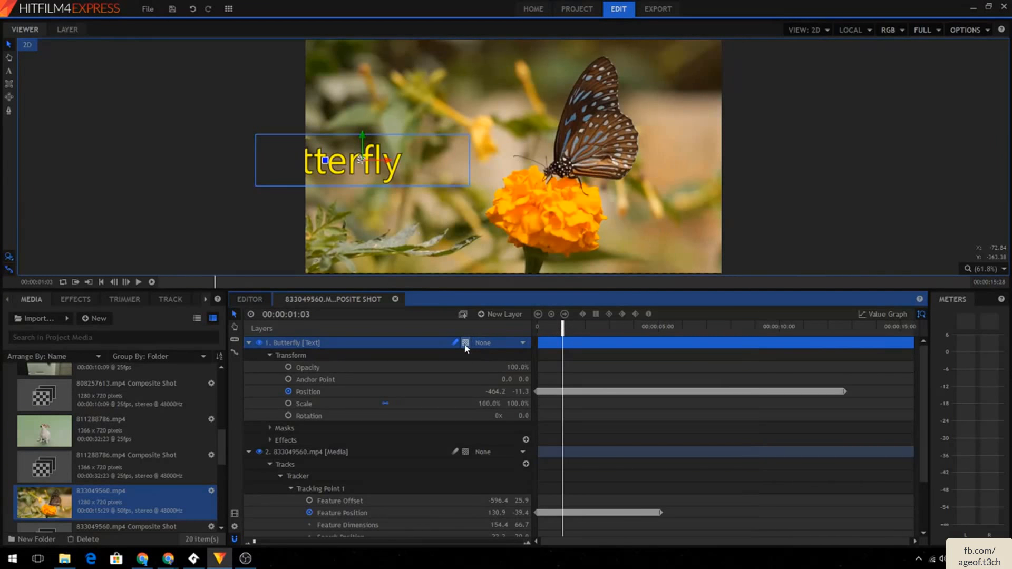
pyautogui.moveTo(563, 326); pyautogui.dragTo(535, 329)
pyautogui.click(337, 455)
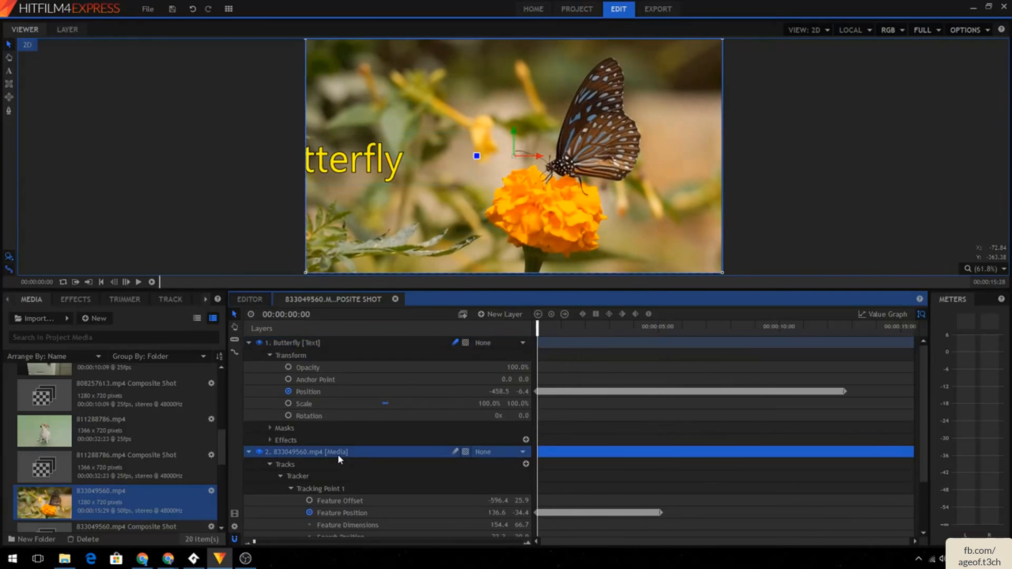
pyautogui.click(254, 303)
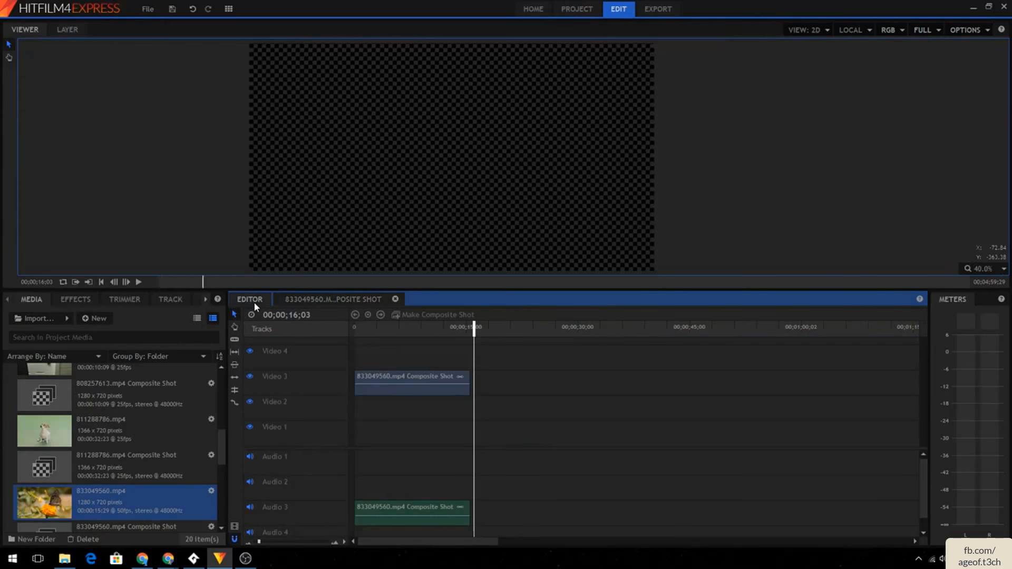
pyautogui.click(79, 299)
pyautogui.moveTo(51, 362); pyautogui.dragTo(390, 388)
pyautogui.moveTo(402, 327); pyautogui.dragTo(421, 330)
# - Export the MP4 again as Butterfly, replacing the existing file
pyautogui.click(654, 10)
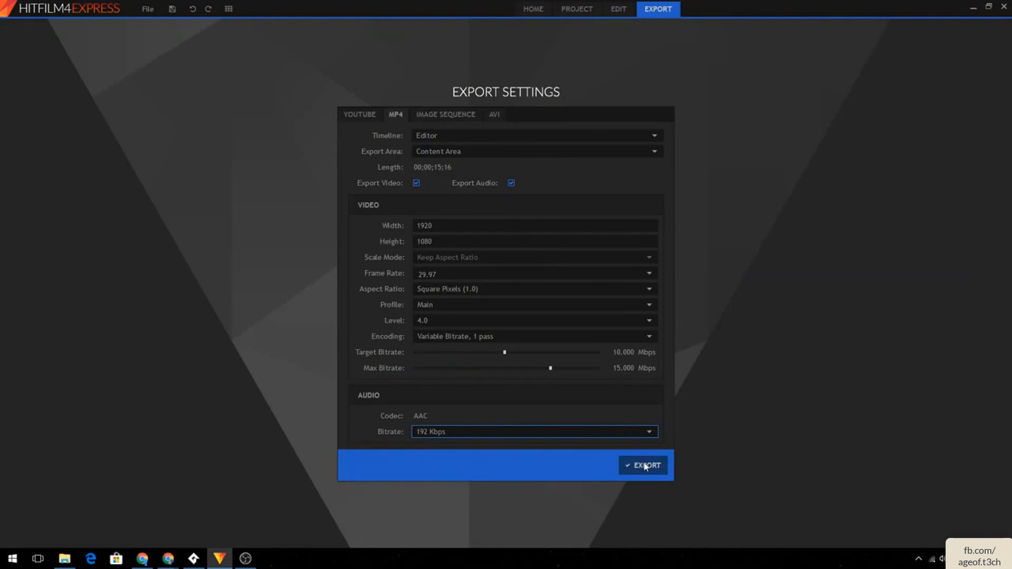
pyautogui.click(646, 474)
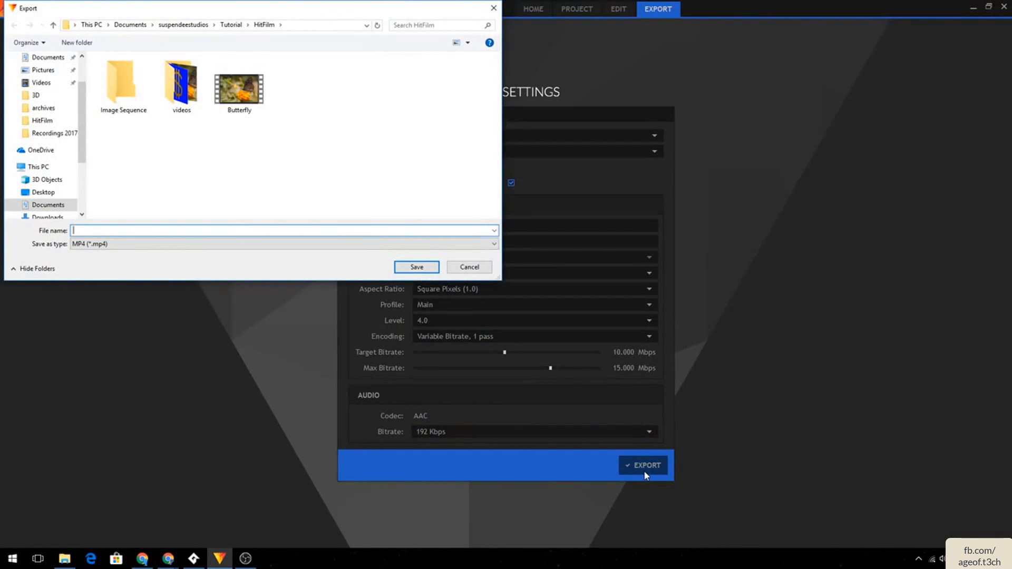
pyautogui.write('Butterfly')
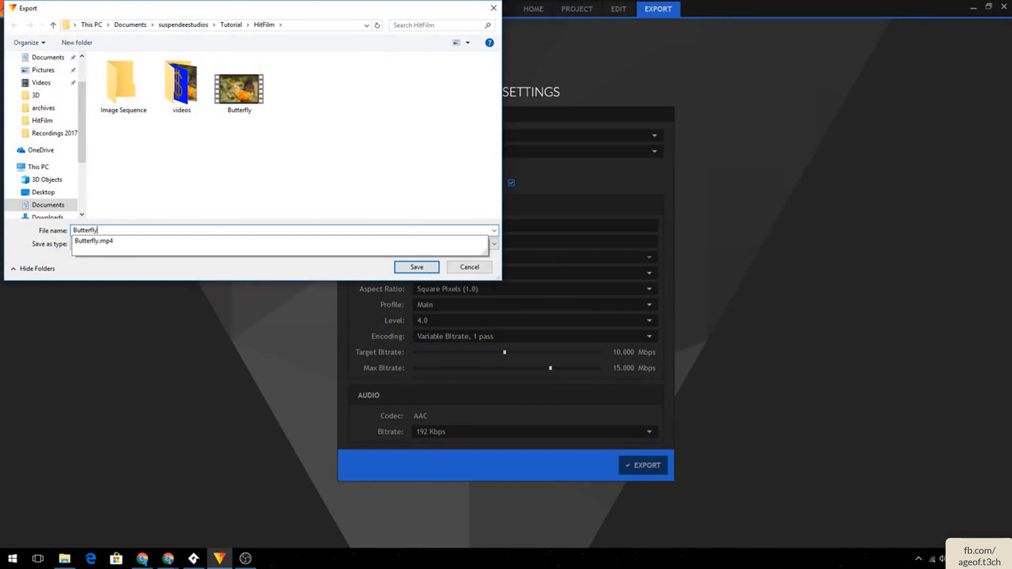
pyautogui.press('Return')
pyautogui.click(530, 281)
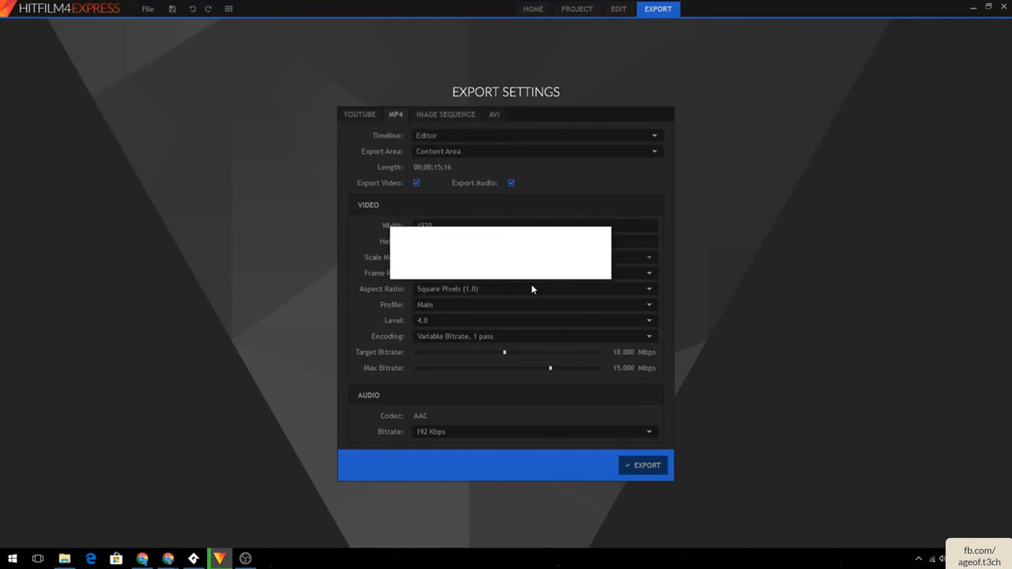
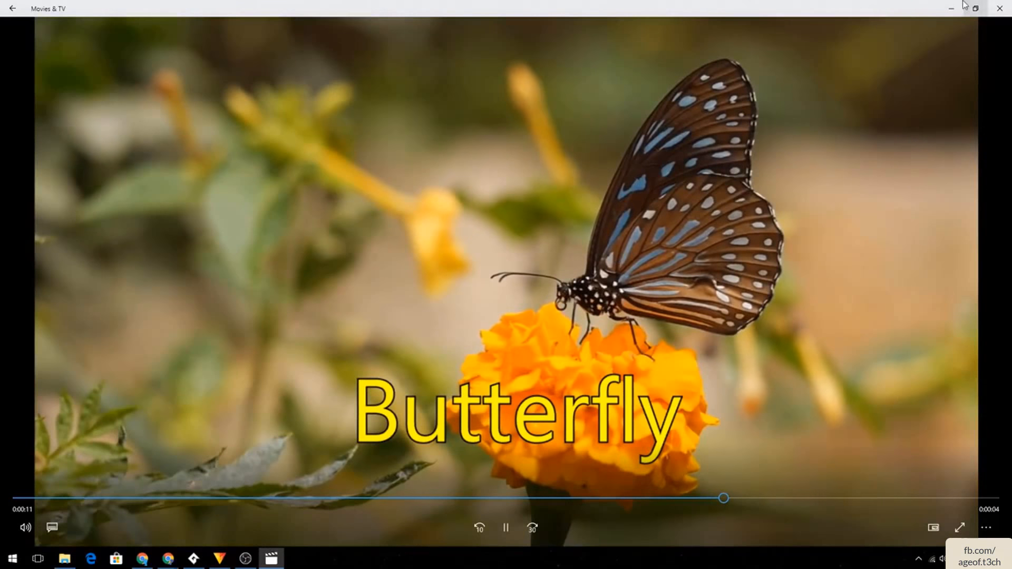
# - Close the video player and switch the export settings to Image Sequence
pyautogui.click(1000, 9)
pyautogui.click(584, 311)
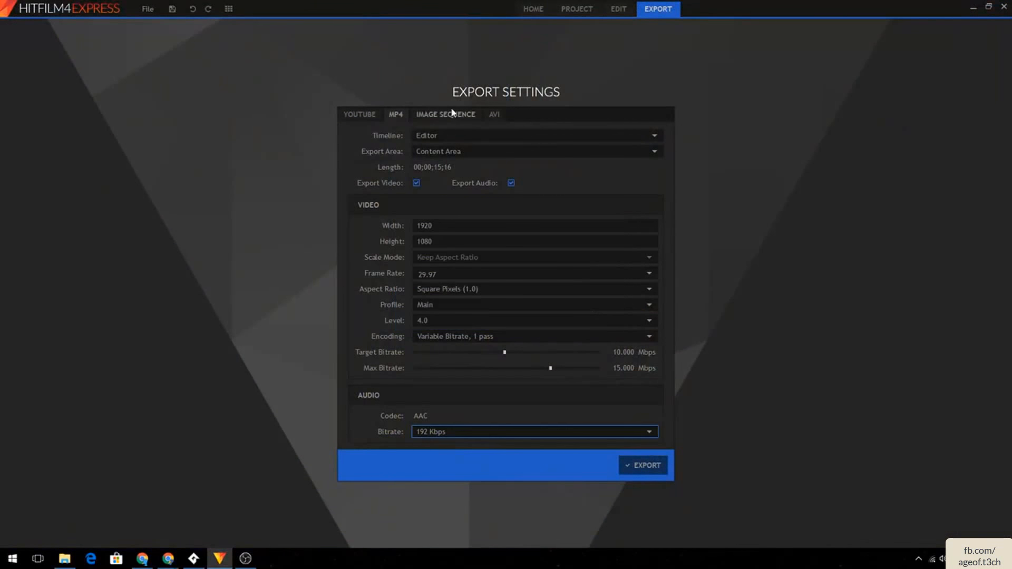
pyautogui.click(448, 114)
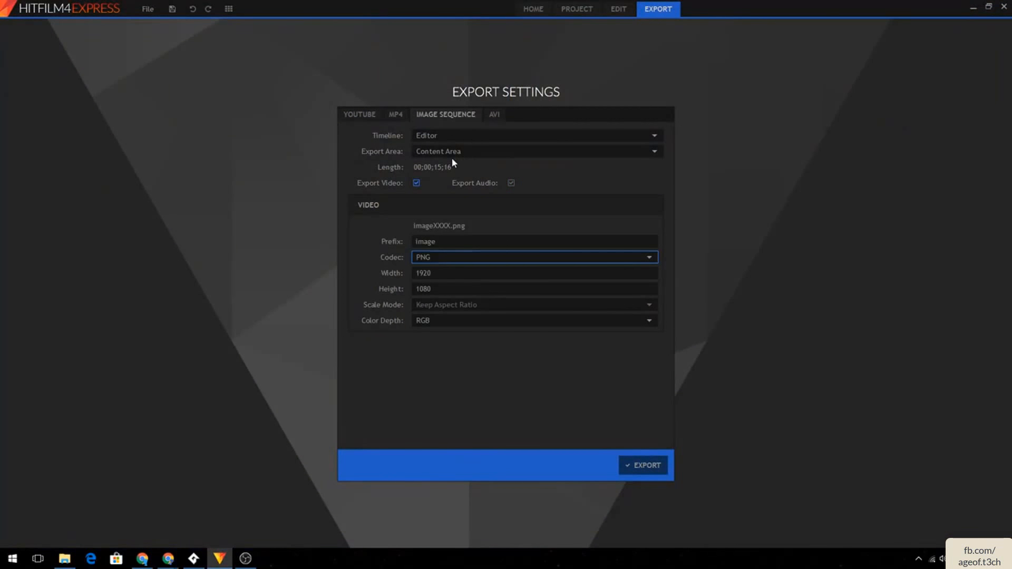
pyautogui.click(589, 14)
pyautogui.click(622, 14)
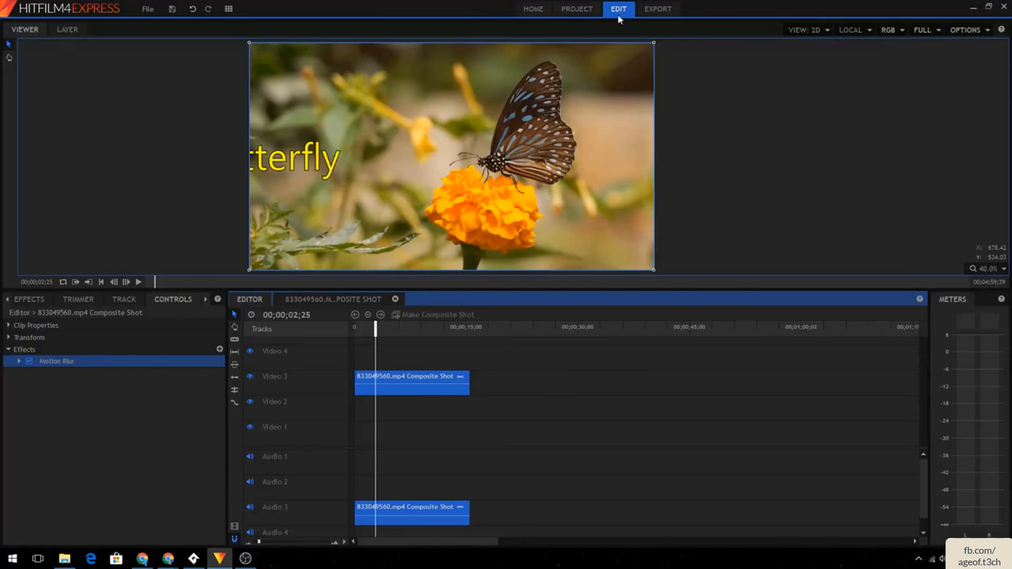
pyautogui.click(648, 9)
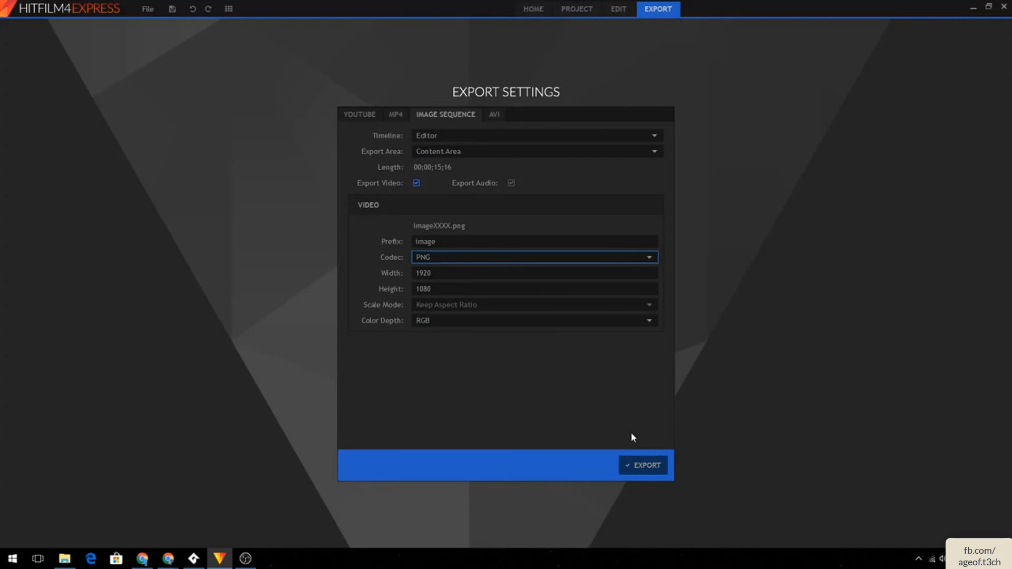
pyautogui.click(642, 465)
pyautogui.click(477, 268)
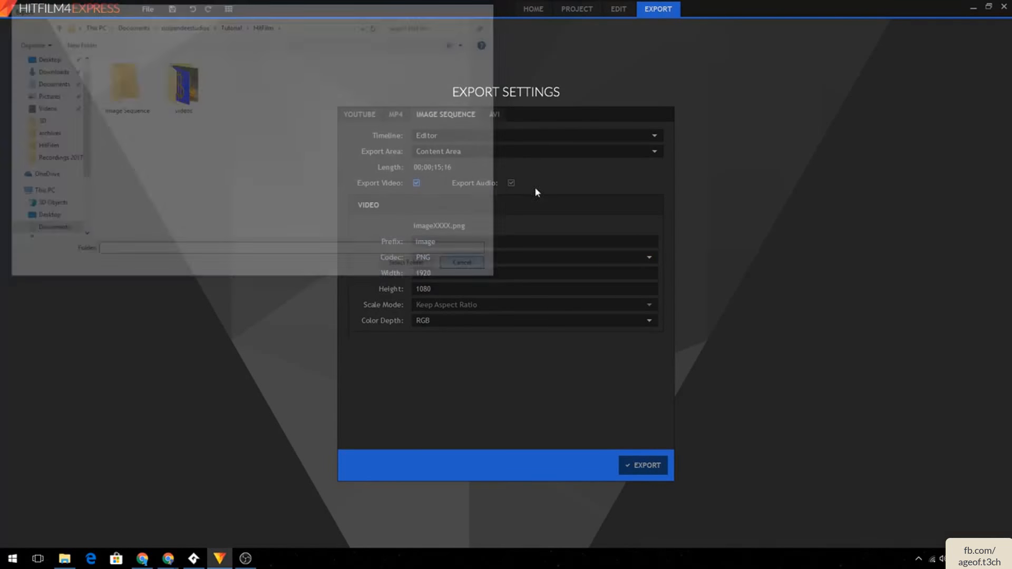
# - Delete the composite shot clip from the timeline, then undo the deletion
pyautogui.click(577, 9)
pyautogui.click(619, 9)
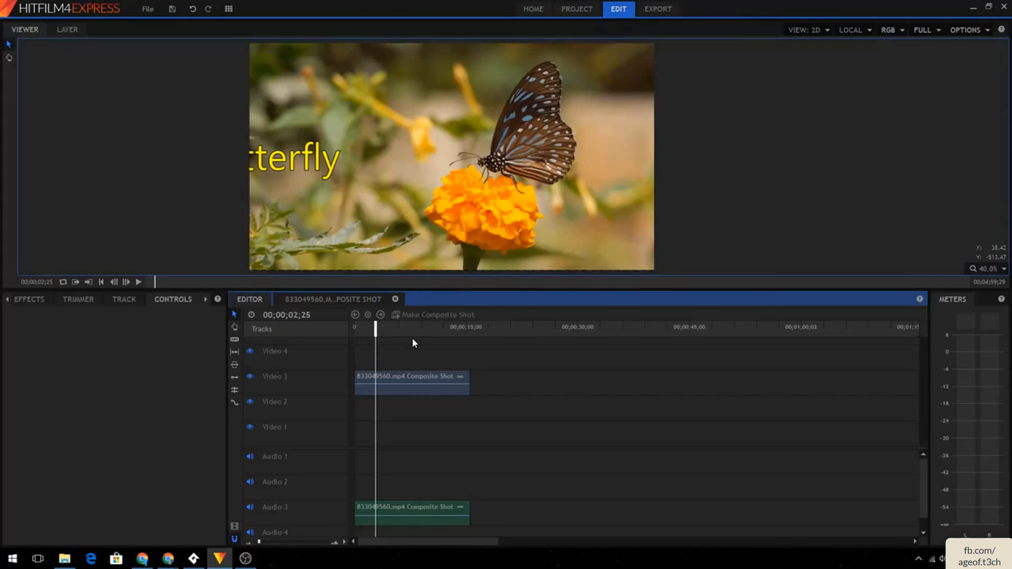
pyautogui.click(388, 378)
pyautogui.press('Delete')
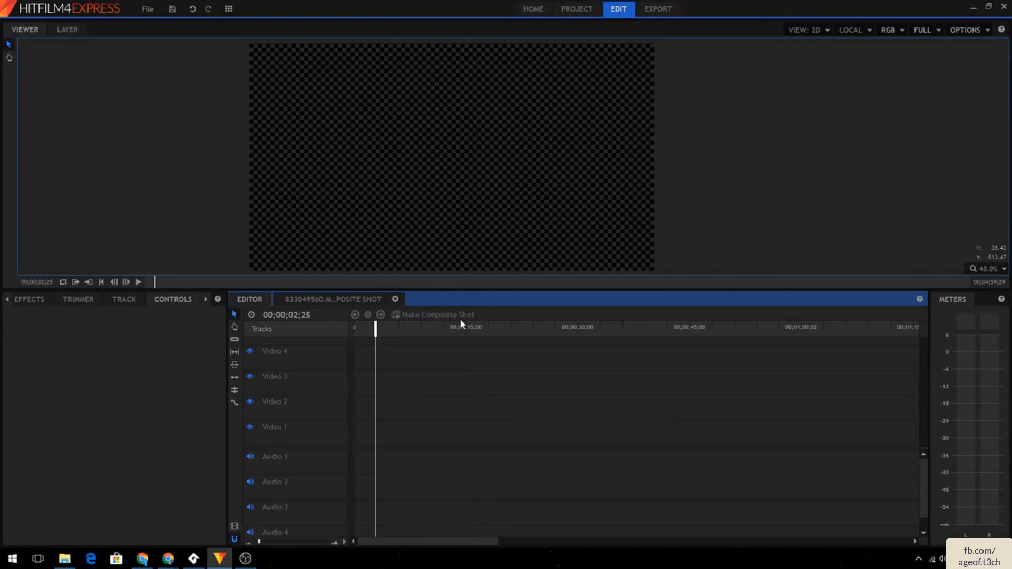
pyautogui.hotkey('ctrl', 'z')
# - Save the project as Butterfly in the HitFilm tutorial folder
pyautogui.click(148, 10)
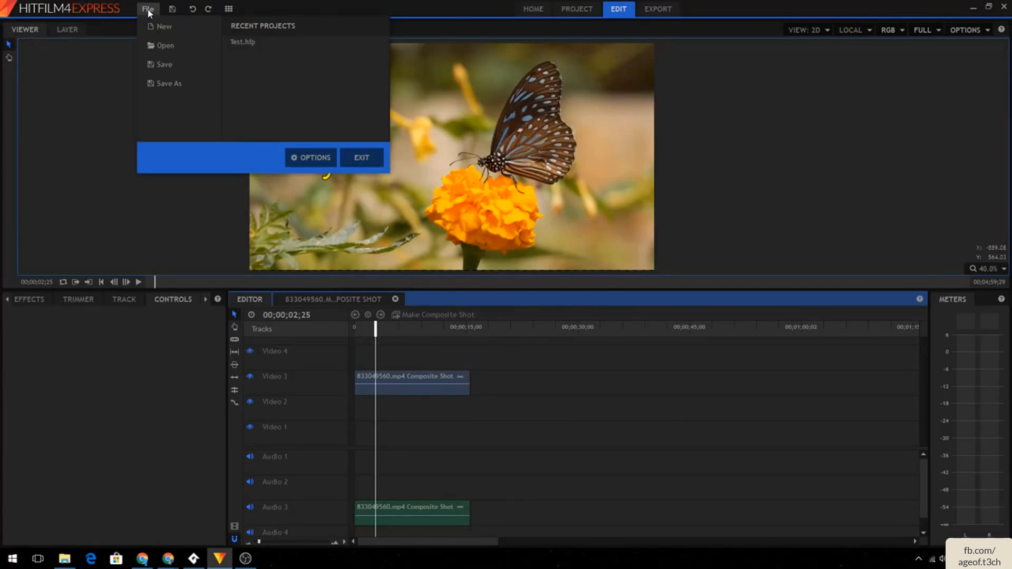
pyautogui.click(182, 82)
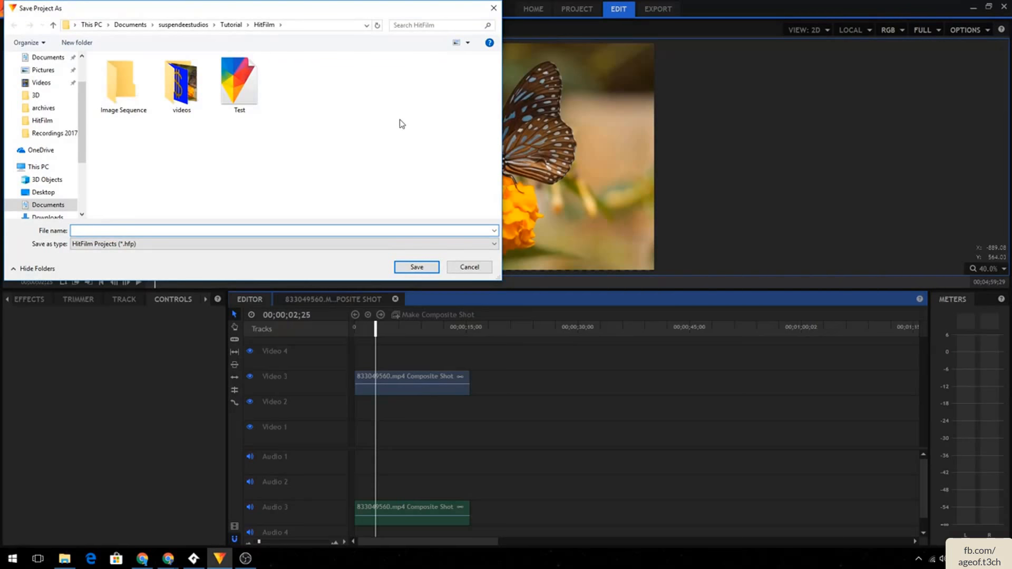
pyautogui.write('Butterfly')
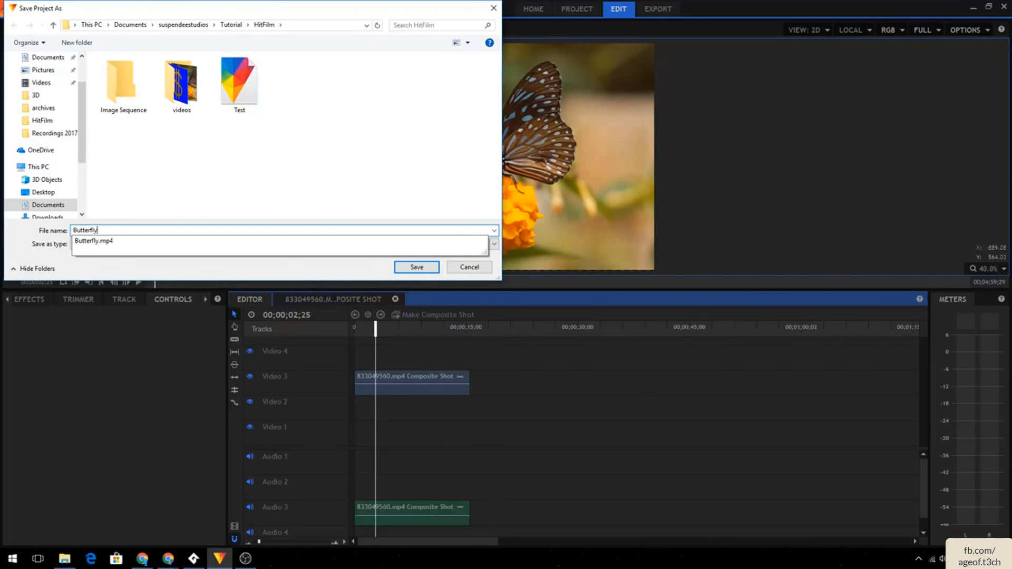
pyautogui.press('Return')
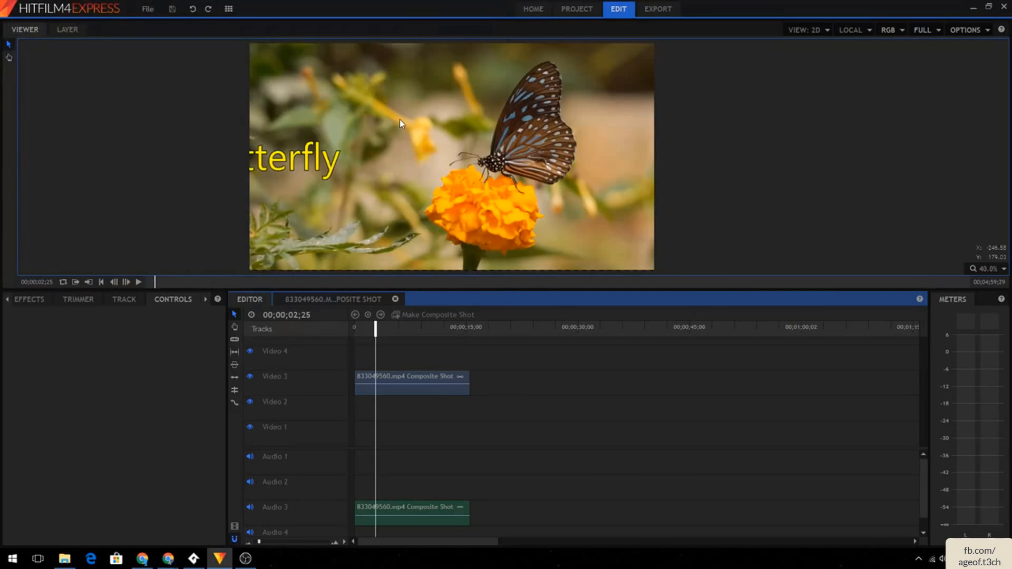
# - Replace the composite shot on Video 3 with the 480767158.mp4 cloud clip from the media list
pyautogui.click(407, 377)
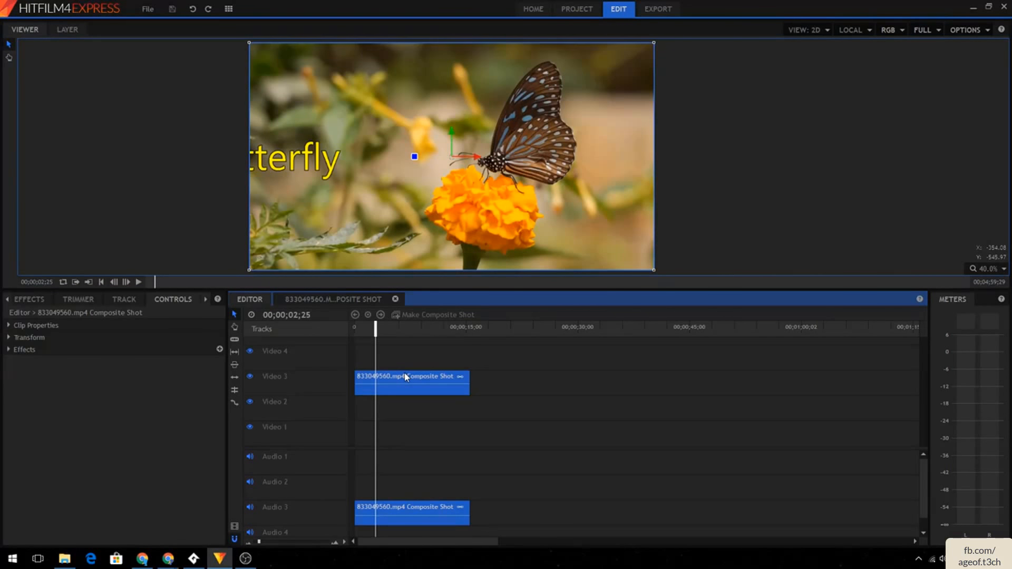
pyautogui.press('Delete')
pyautogui.click(30, 302)
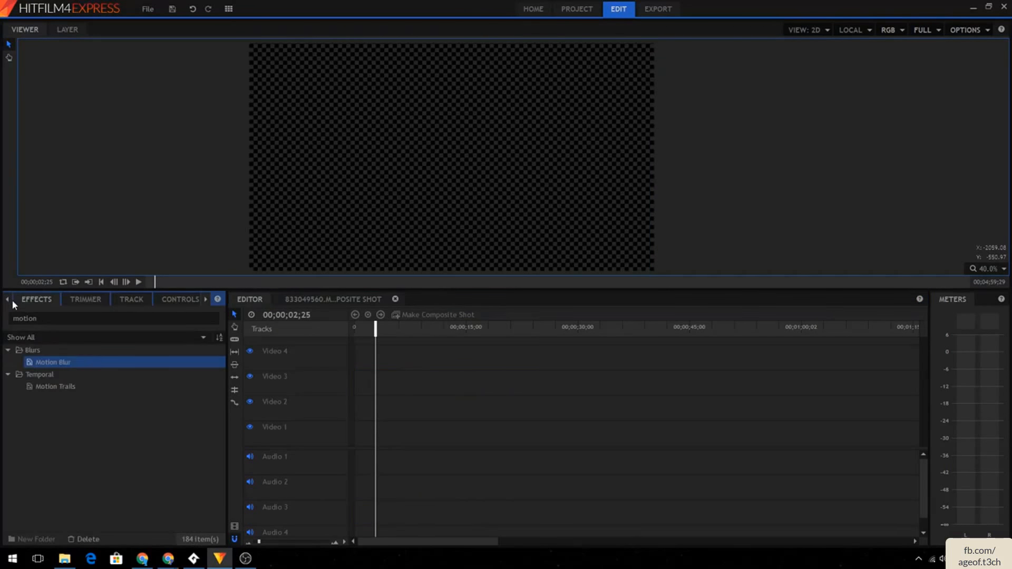
pyautogui.click(7, 299)
pyautogui.click(19, 299)
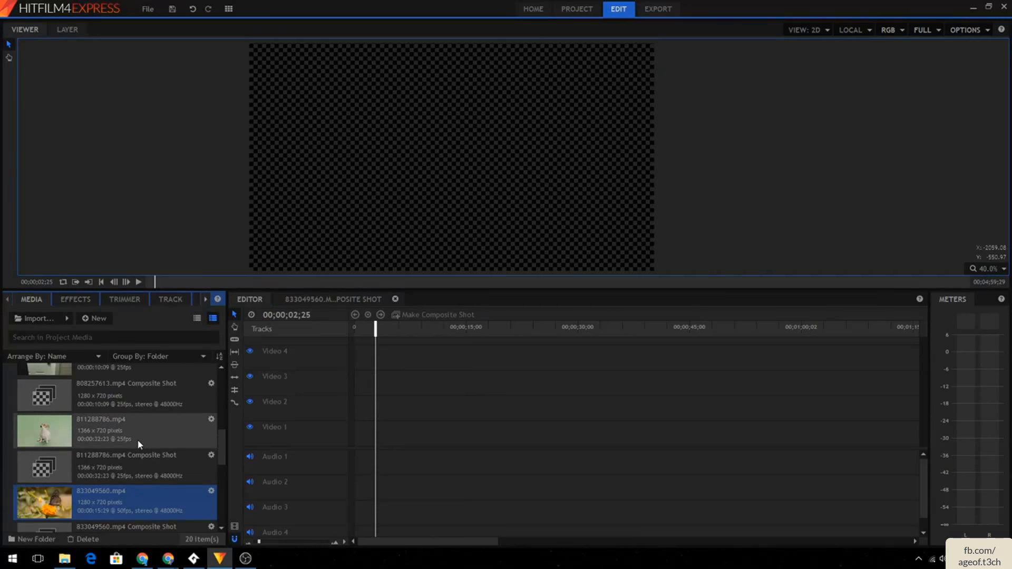
pyautogui.scroll(-3, 129, 438)
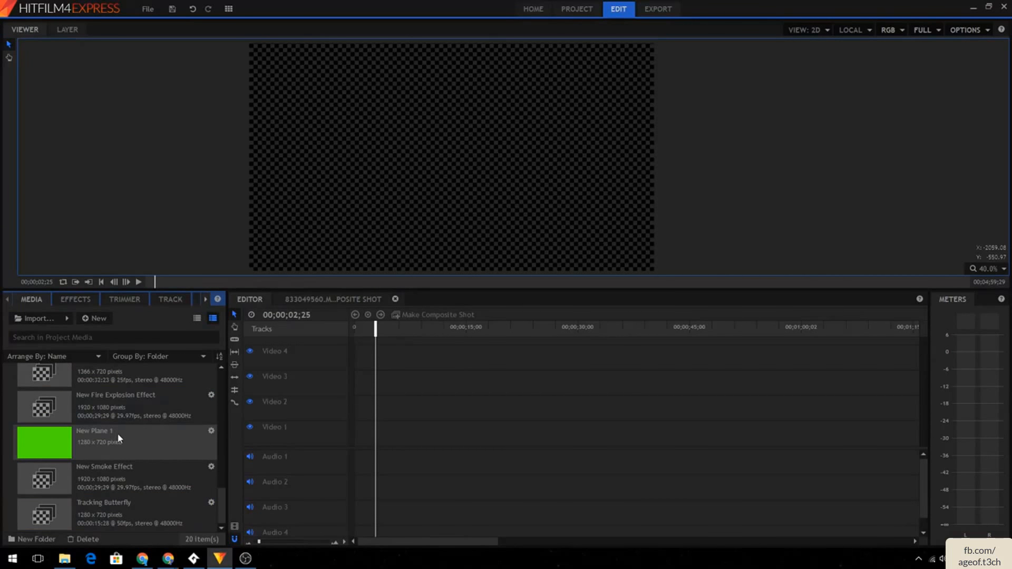
pyautogui.scroll(5, 117, 438)
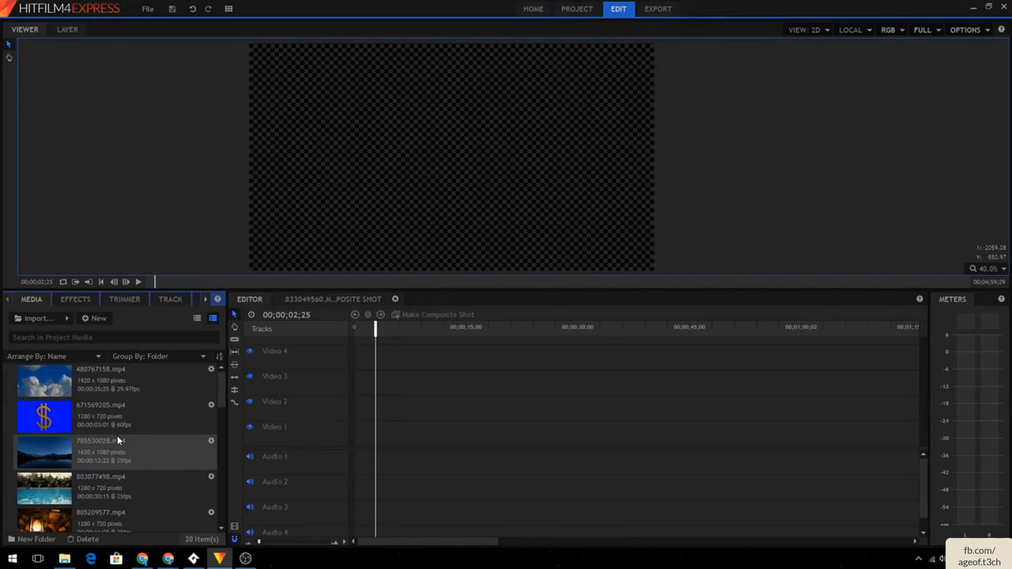
pyautogui.moveTo(110, 379); pyautogui.dragTo(358, 384)
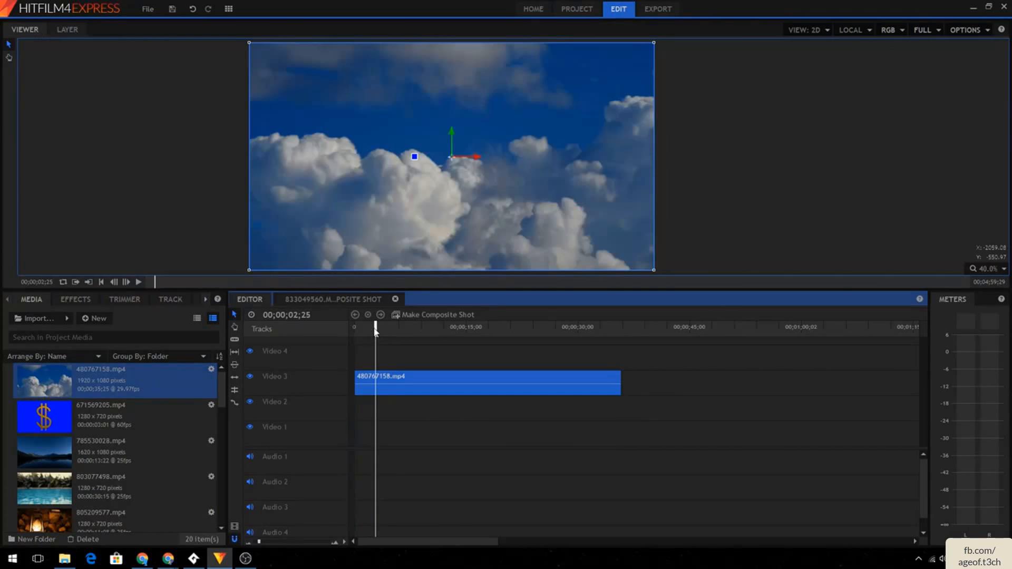
# - Trim the cloud clip down to about 12 frames and return the playhead to the timeline start
pyautogui.click(362, 330)
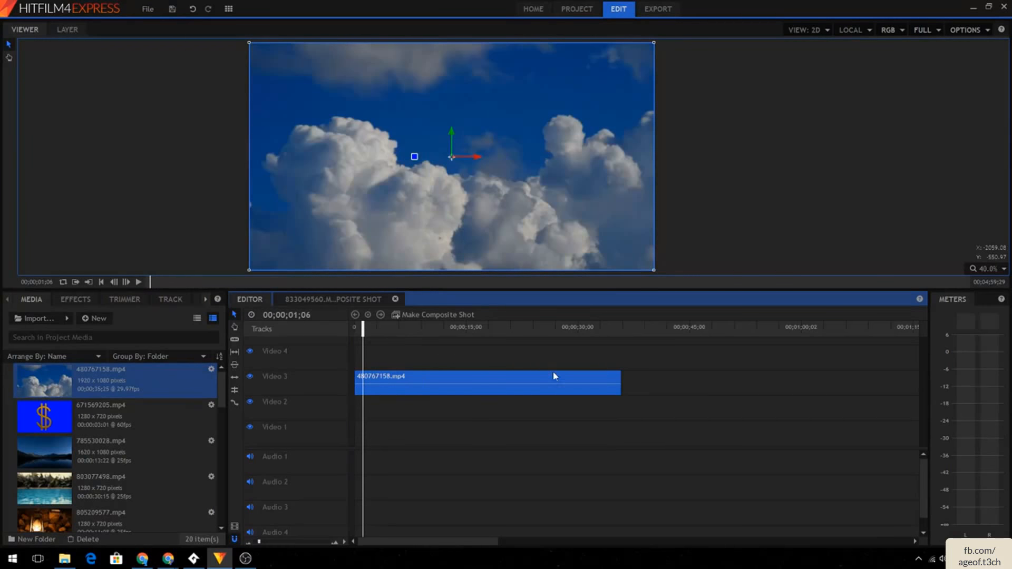
pyautogui.moveTo(623, 378); pyautogui.dragTo(358, 379)
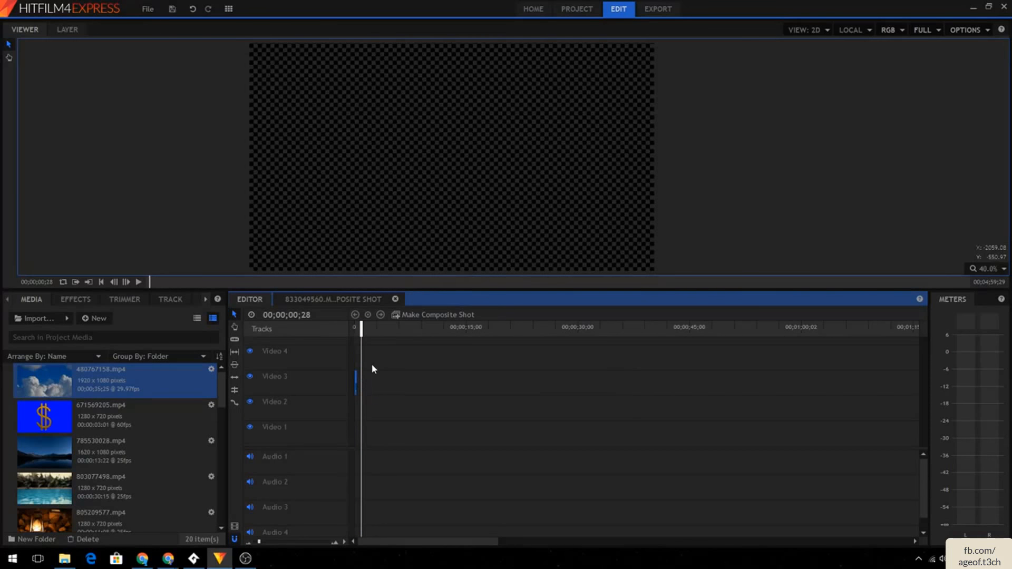
pyautogui.moveTo(362, 333); pyautogui.dragTo(354, 334)
pyautogui.click(138, 282)
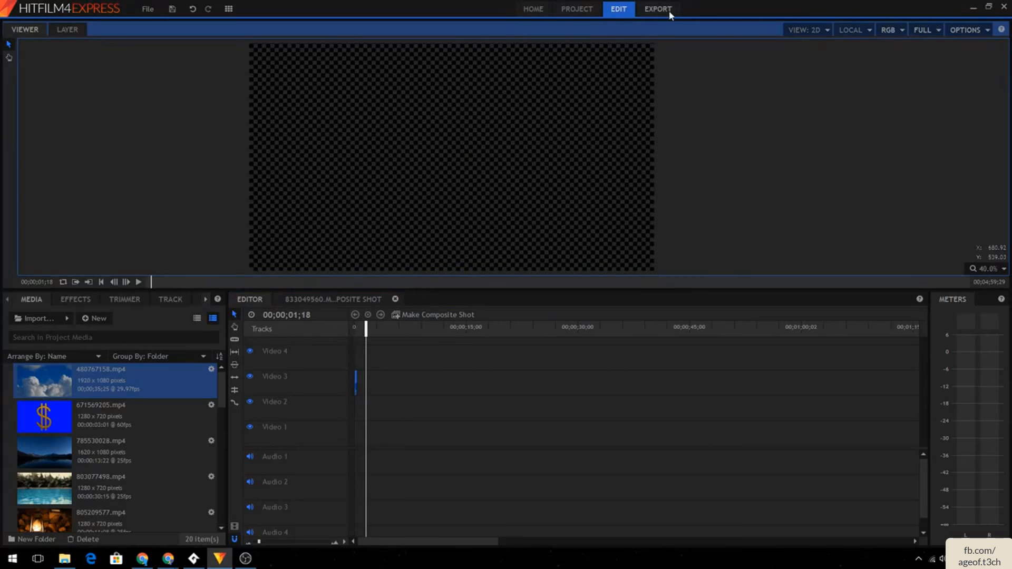
# - Export the clip as a PNG image sequence with prefix hitfilm into the Image Sequence folder
pyautogui.click(650, 12)
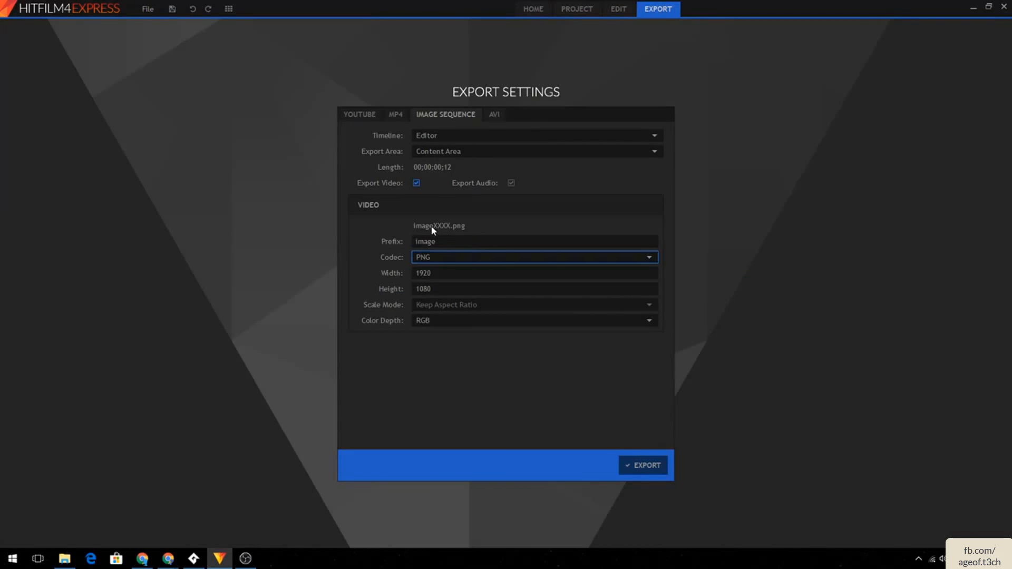
pyautogui.click(473, 242)
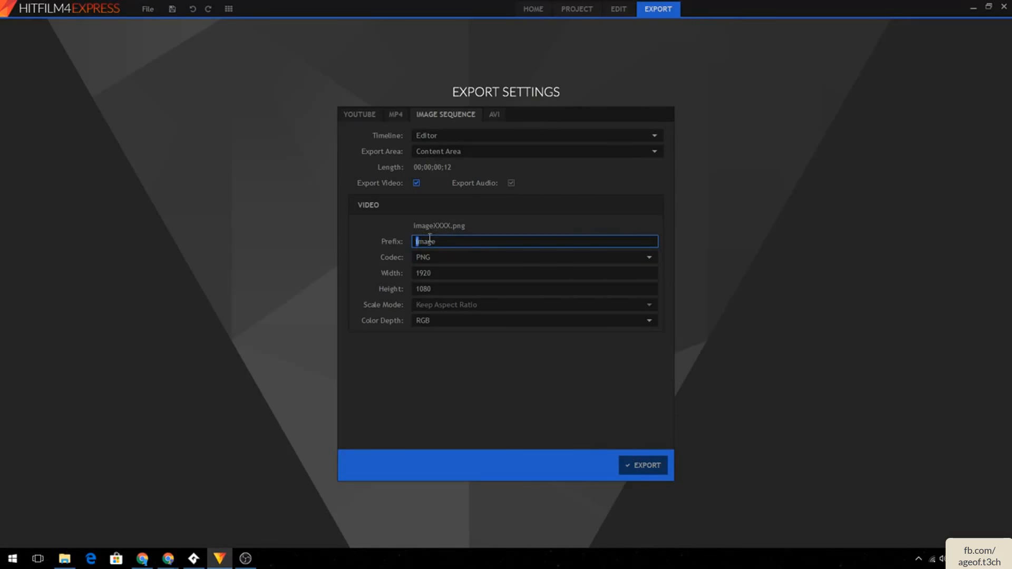
pyautogui.moveTo(436, 241); pyautogui.dragTo(317, 239)
pyautogui.write('hitfilm')
pyautogui.click(631, 466)
pyautogui.click(124, 84)
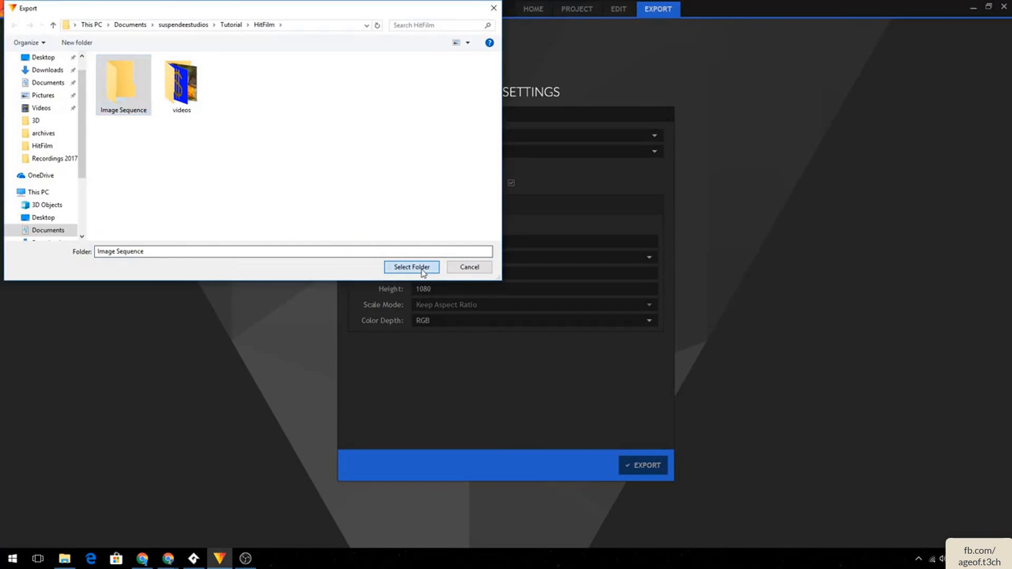
pyautogui.click(421, 267)
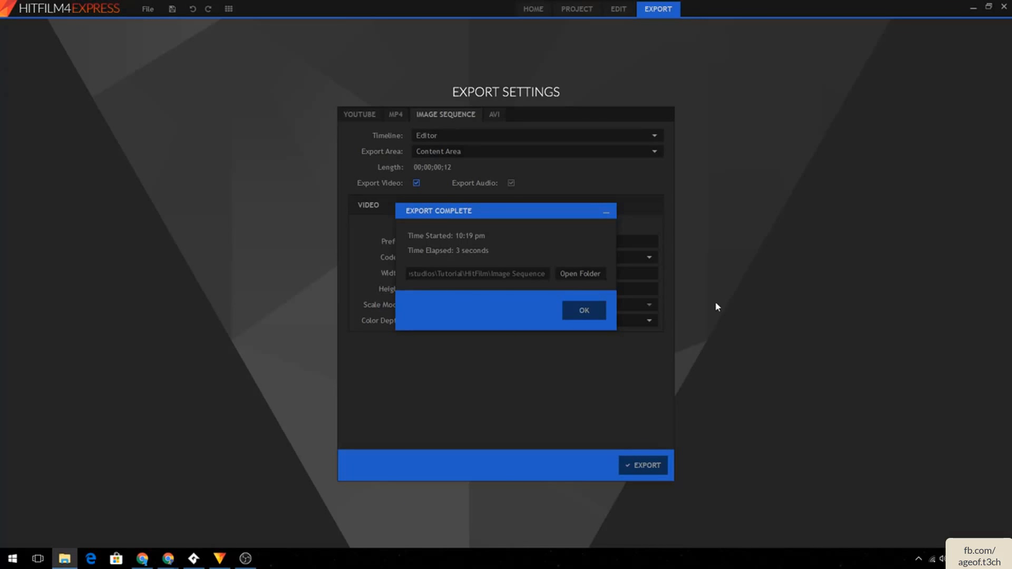
pyautogui.click(601, 308)
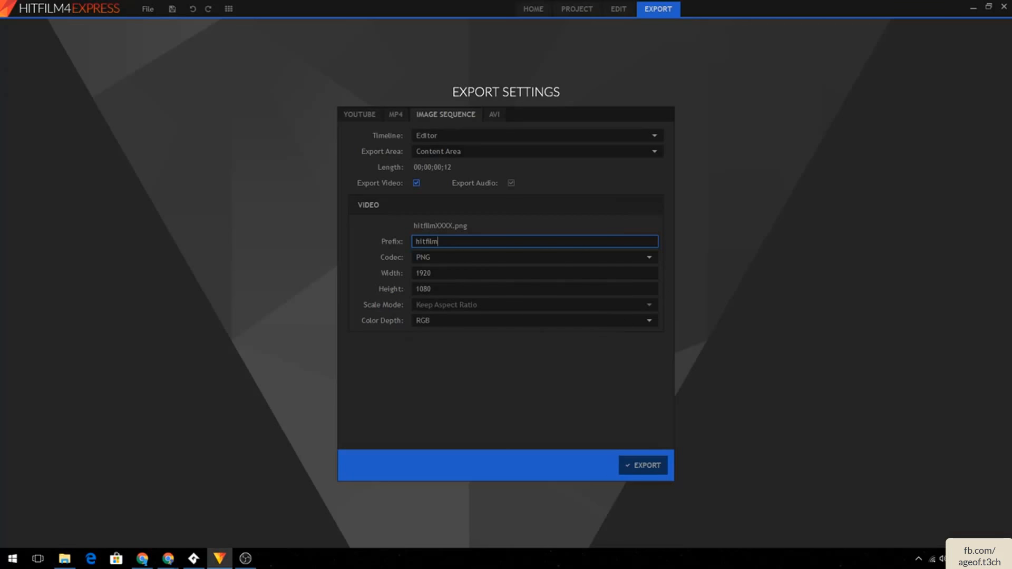
# - Open the Image Sequence folder and step through the exported hitfilm frame images
pyautogui.hotkey('alt', 'Tab')
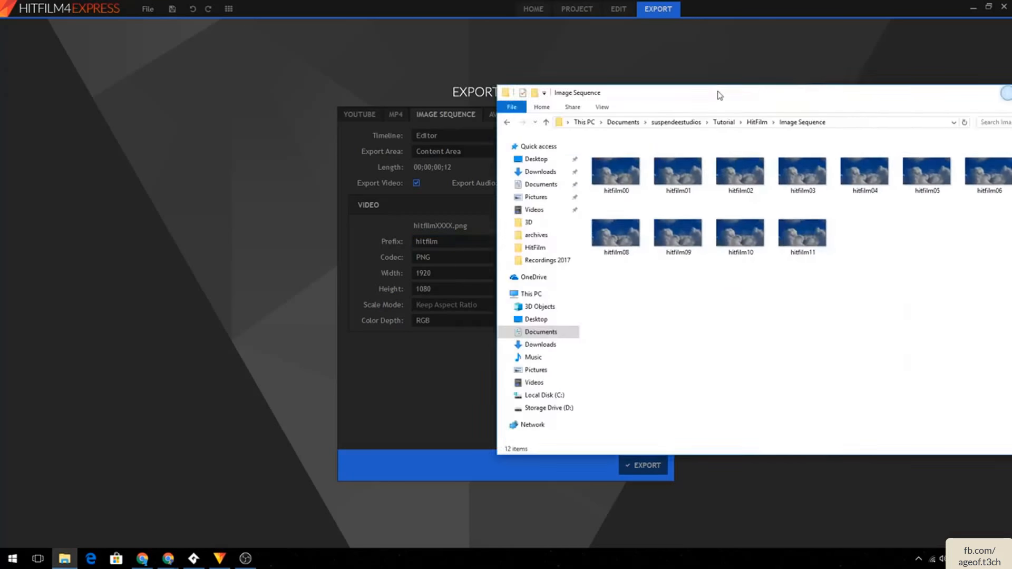
pyautogui.moveTo(719, 93); pyautogui.dragTo(355, 97)
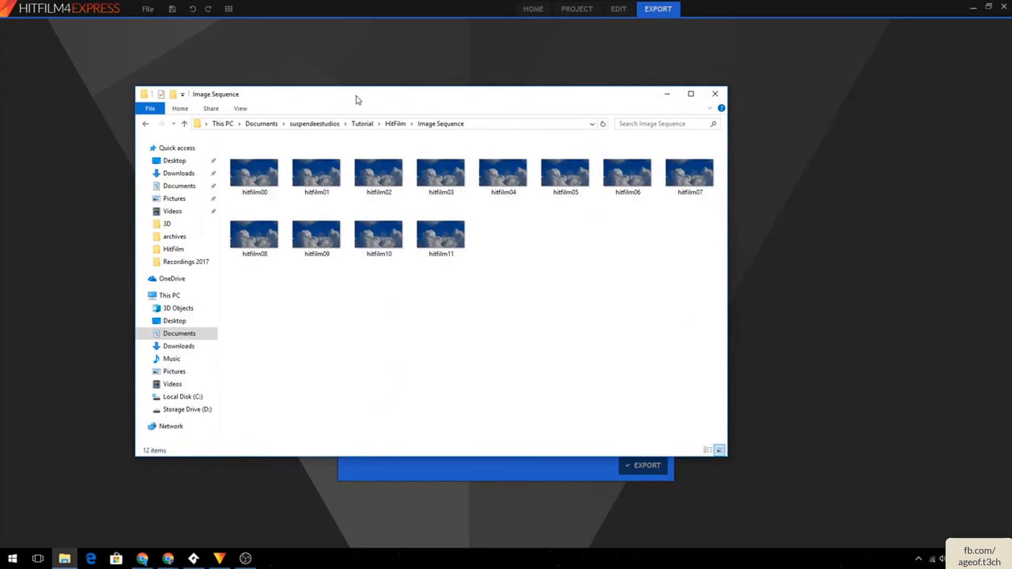
pyautogui.click(275, 183)
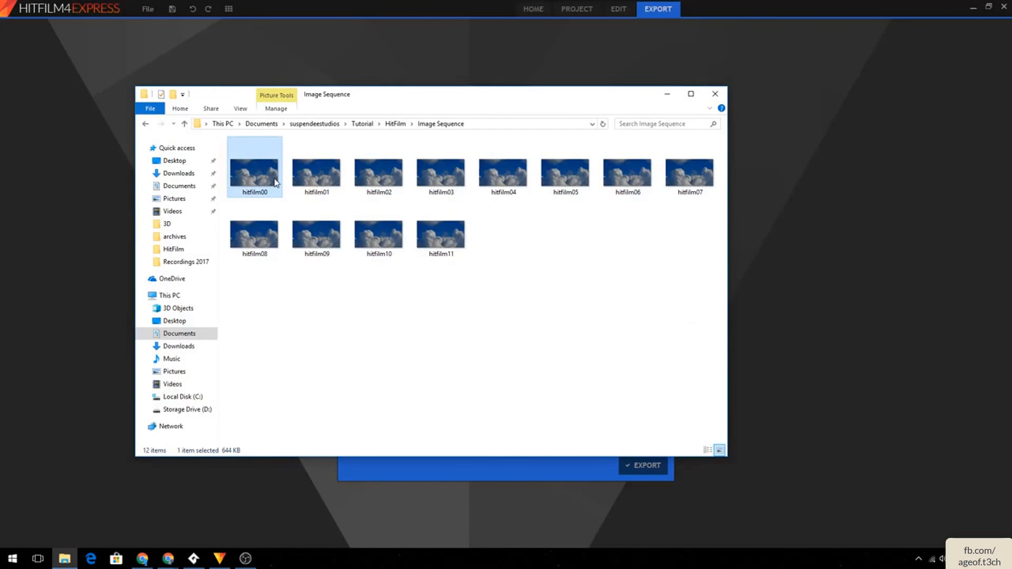
pyautogui.click(324, 176)
pyautogui.click(366, 170)
pyautogui.click(433, 166)
pyautogui.click(500, 169)
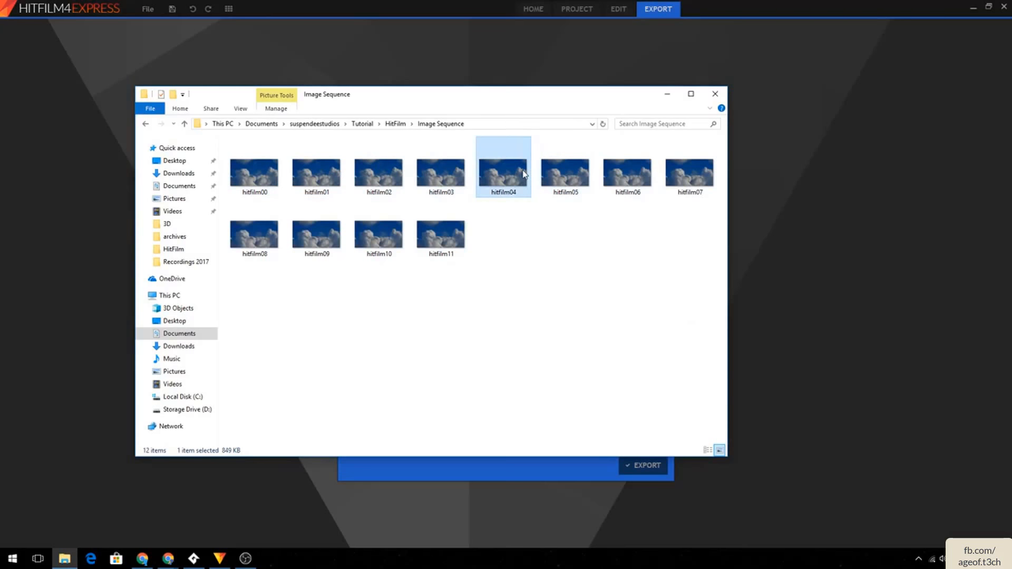
pyautogui.click(564, 170)
pyautogui.click(627, 169)
pyautogui.click(664, 168)
pyautogui.click(263, 233)
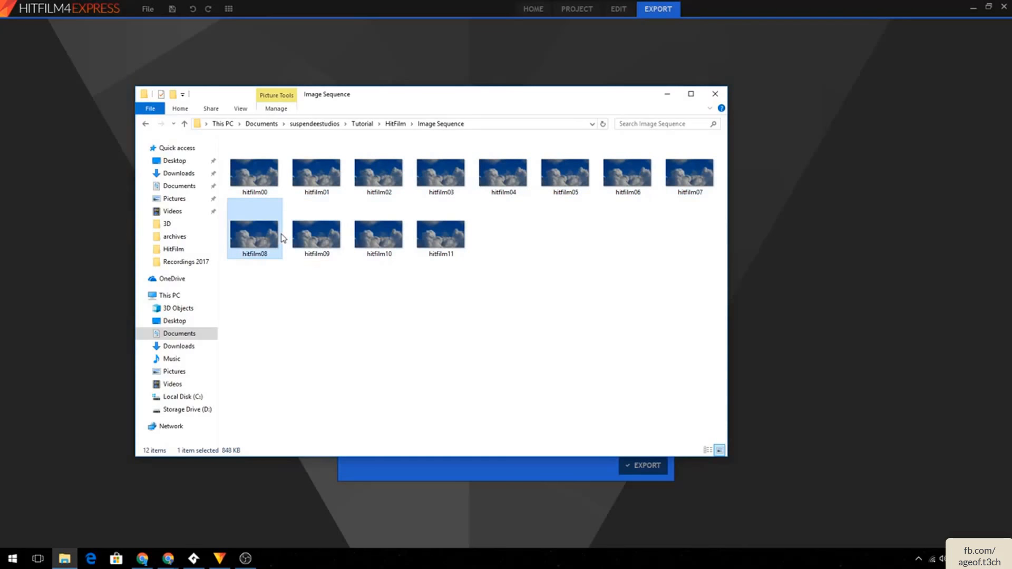
pyautogui.click(304, 233)
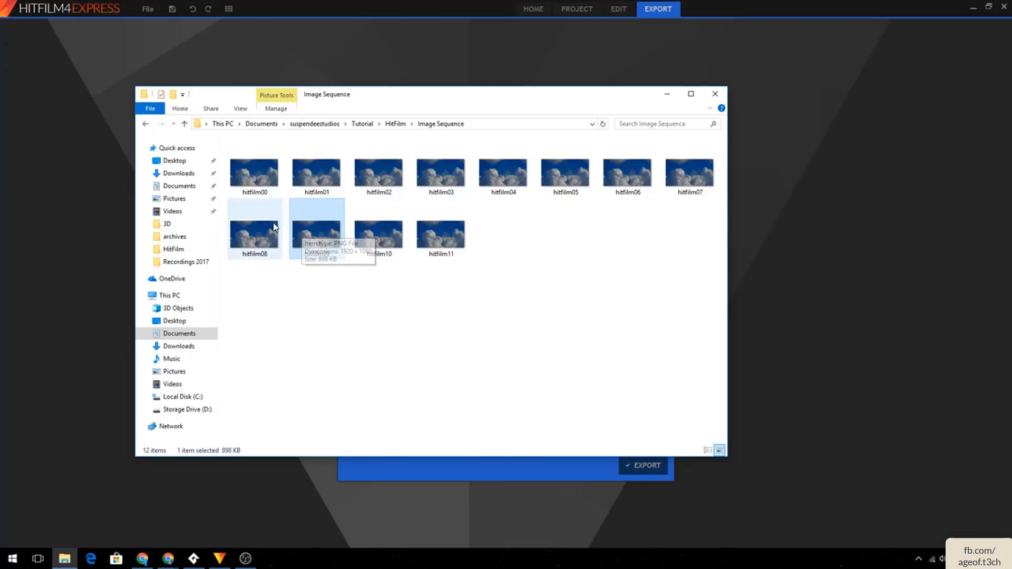
pyautogui.click(278, 191)
pyautogui.click(323, 182)
pyautogui.click(372, 177)
pyautogui.click(425, 175)
pyautogui.click(503, 163)
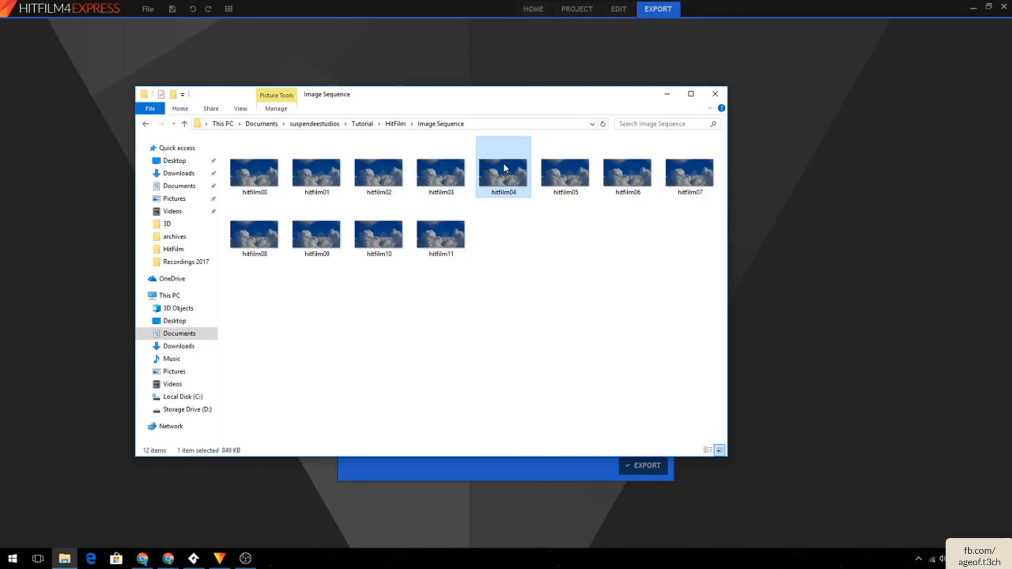
pyautogui.click(565, 161)
pyautogui.click(625, 161)
pyautogui.click(688, 164)
pyautogui.click(271, 233)
pyautogui.click(307, 231)
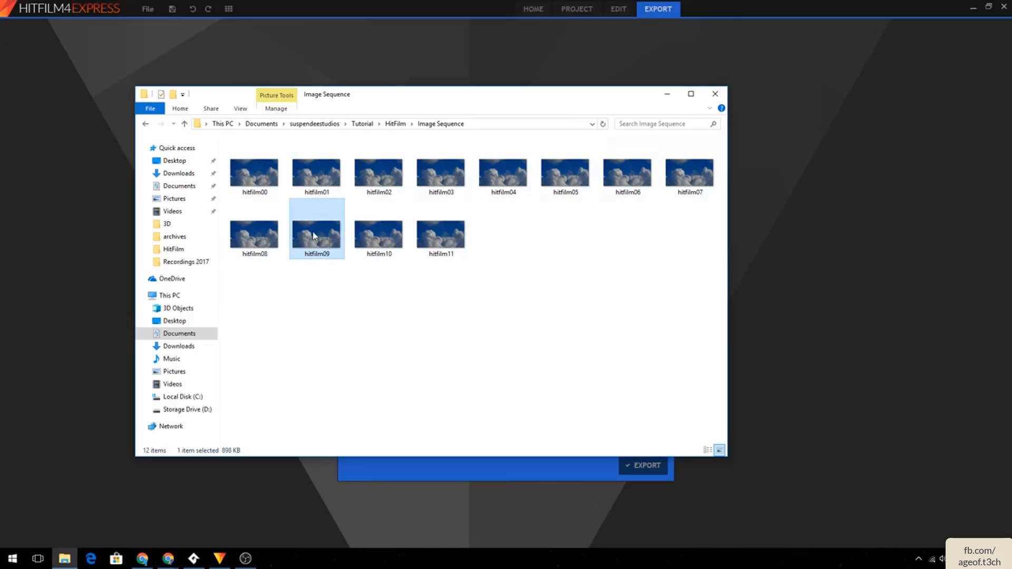
pyautogui.click(421, 223)
pyautogui.click(384, 227)
pyautogui.click(421, 228)
pyautogui.click(350, 230)
pyautogui.click(267, 195)
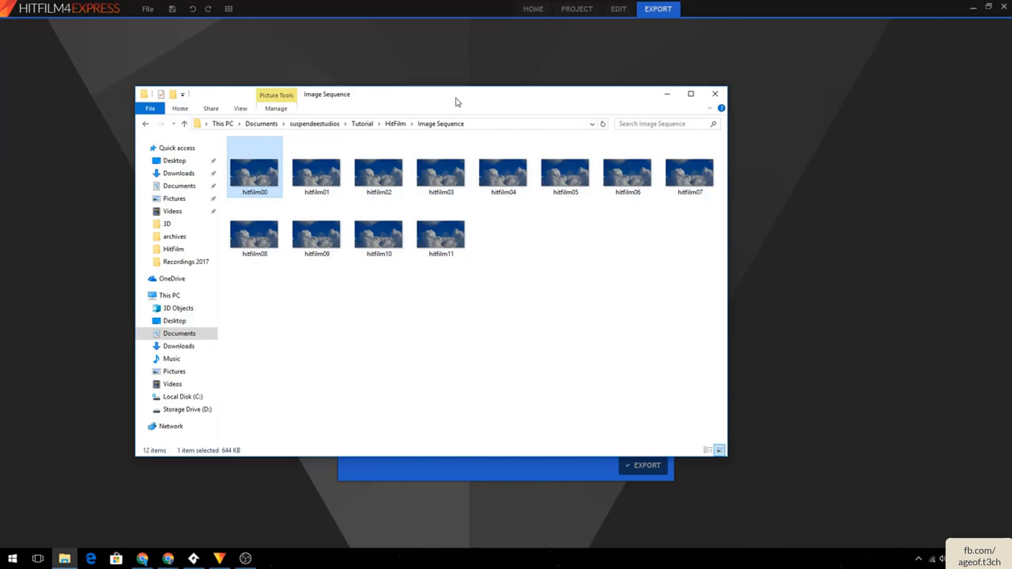
pyautogui.moveTo(456, 98); pyautogui.dragTo(1011, 132)
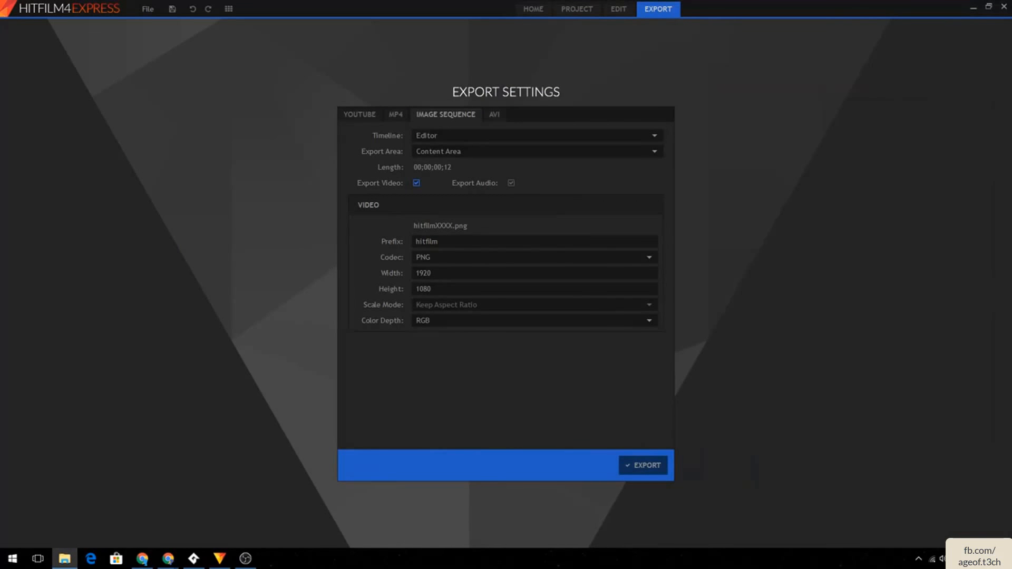
# - Return to the editor and delete the cloud clip from Video 3
pyautogui.click(578, 112)
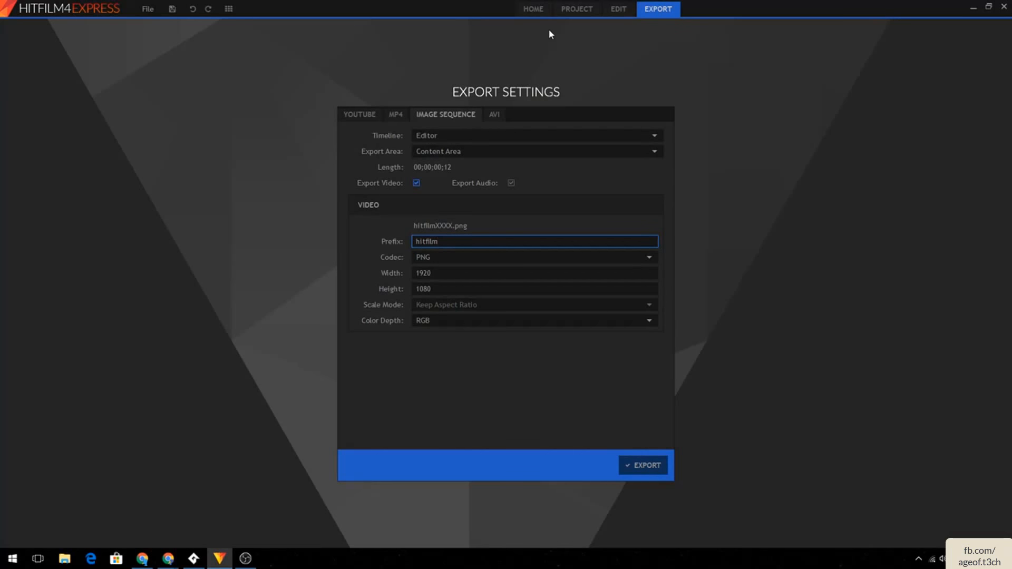
pyautogui.click(562, 15)
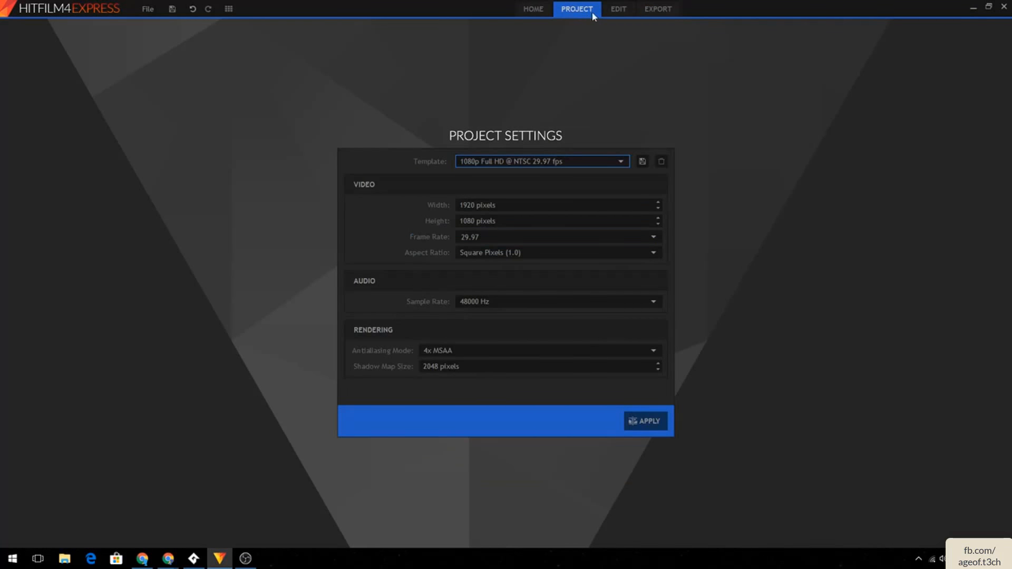
pyautogui.click(609, 11)
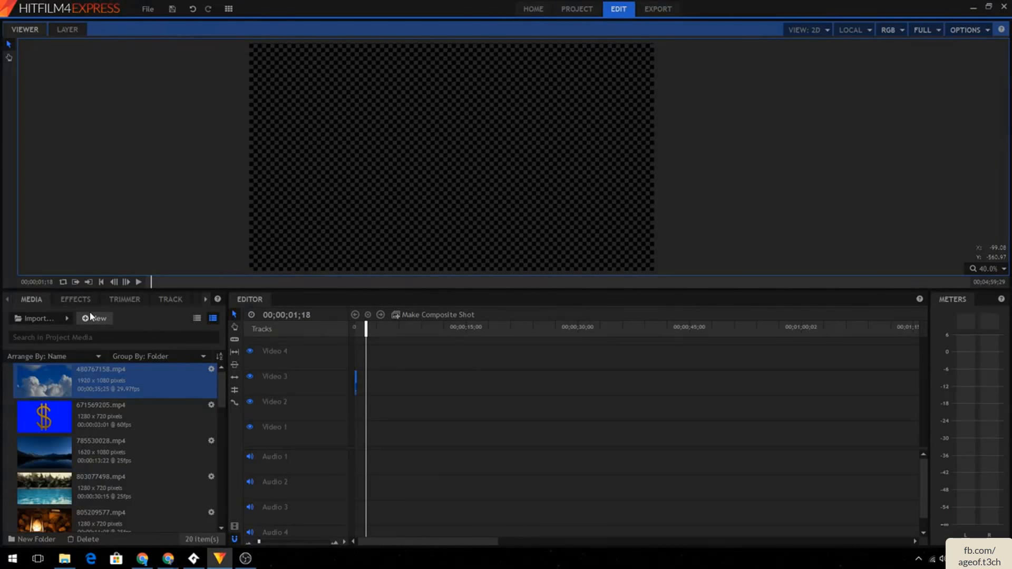
pyautogui.click(117, 305)
pyautogui.click(205, 300)
pyautogui.click(183, 299)
pyautogui.click(357, 381)
pyautogui.press('Delete')
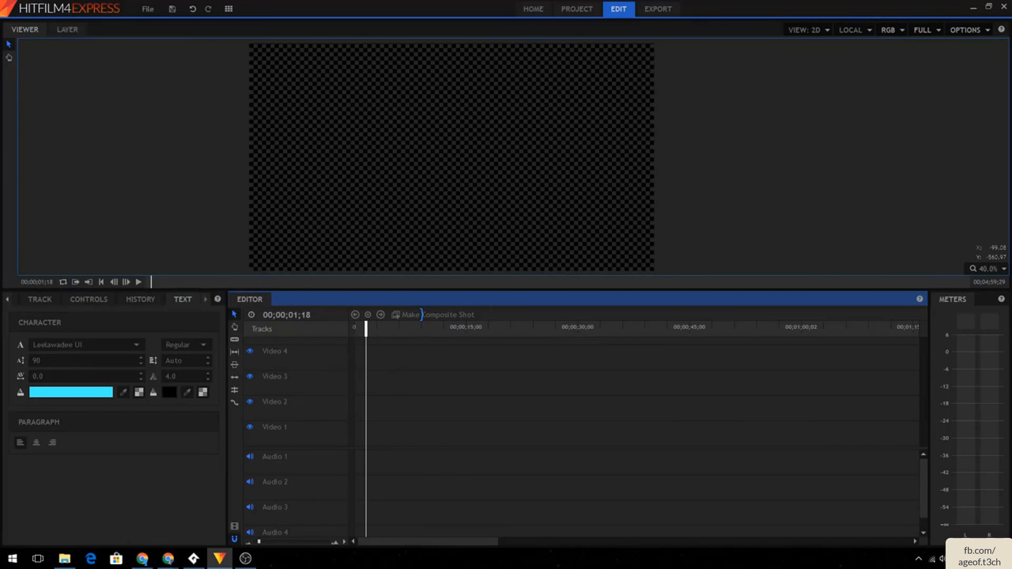
# - Create a new composite shot with the default 1080p 29.97 fps settings
pyautogui.click(31, 299)
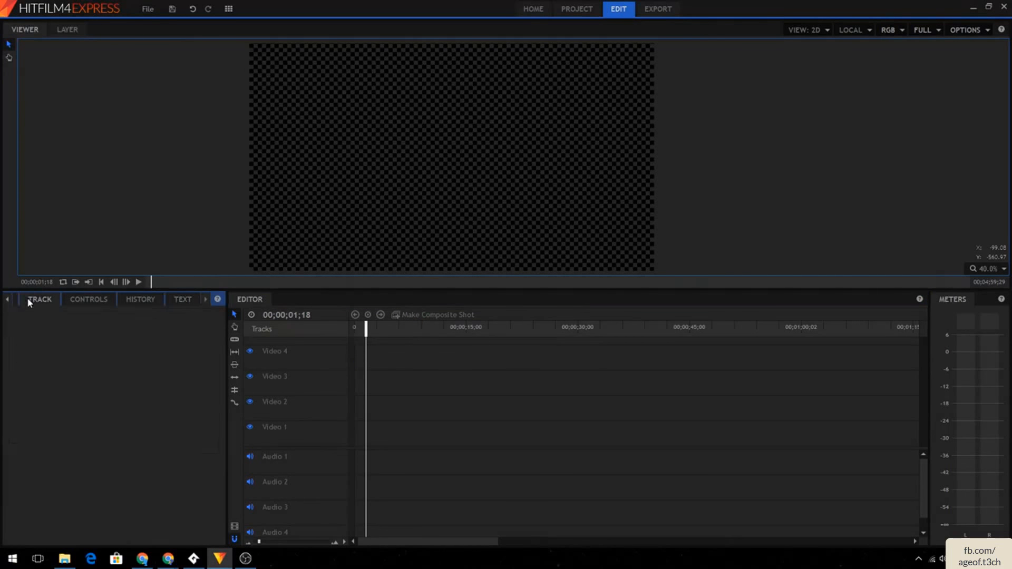
pyautogui.click(15, 300)
pyautogui.click(9, 299)
pyautogui.click(9, 299)
pyautogui.click(32, 299)
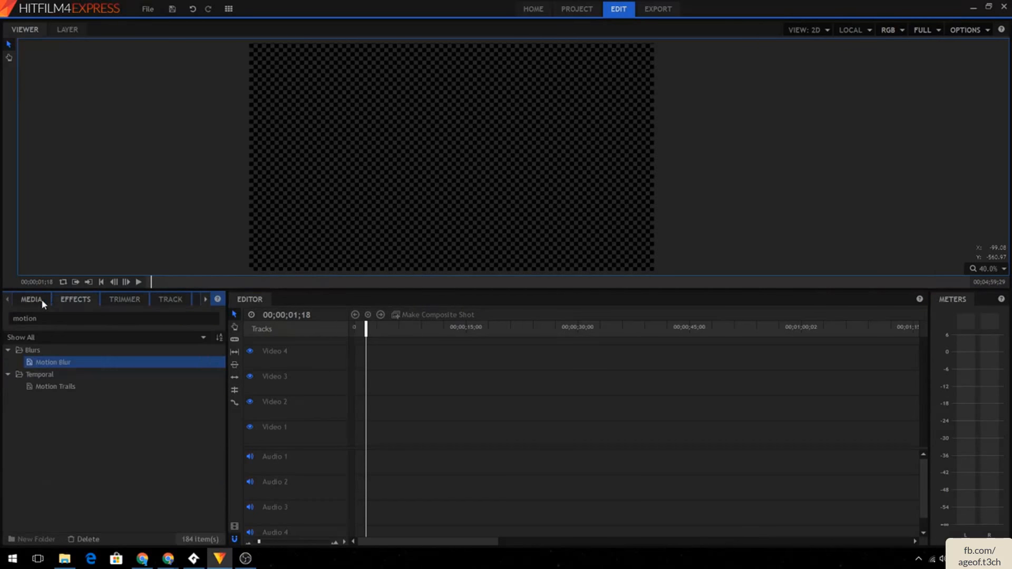
pyautogui.click(96, 318)
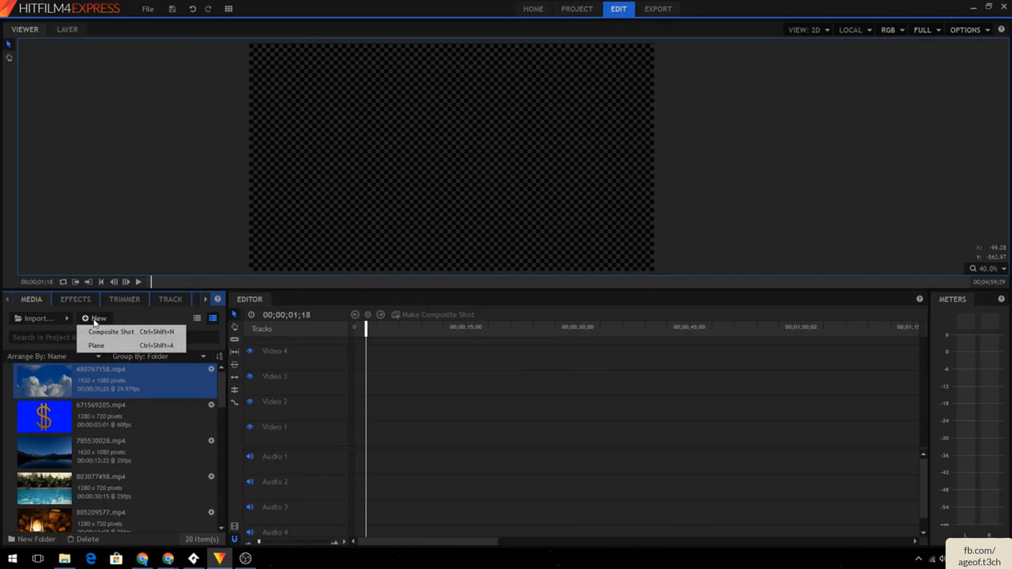
pyautogui.click(98, 318)
pyautogui.click(98, 318)
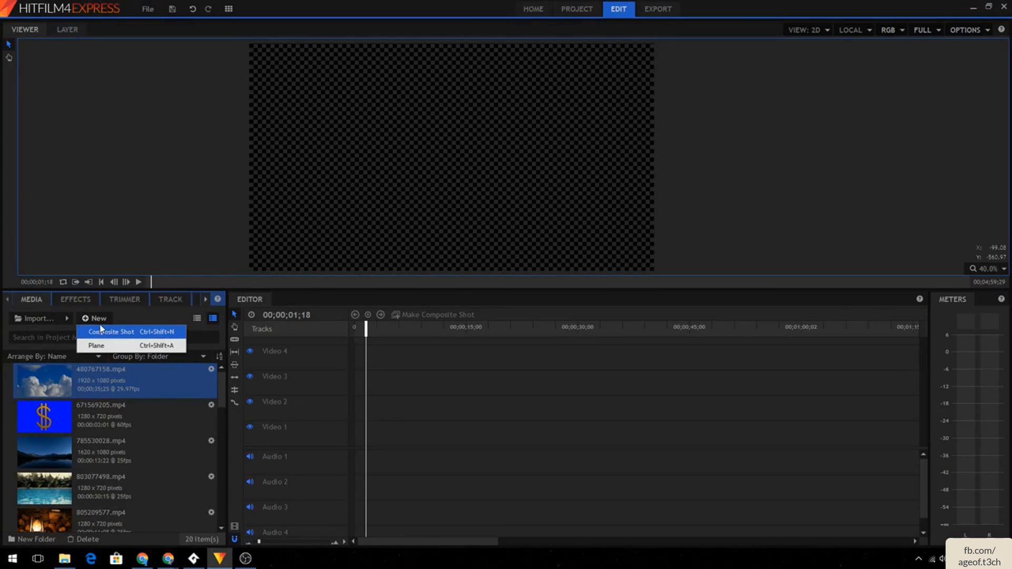
pyautogui.click(101, 332)
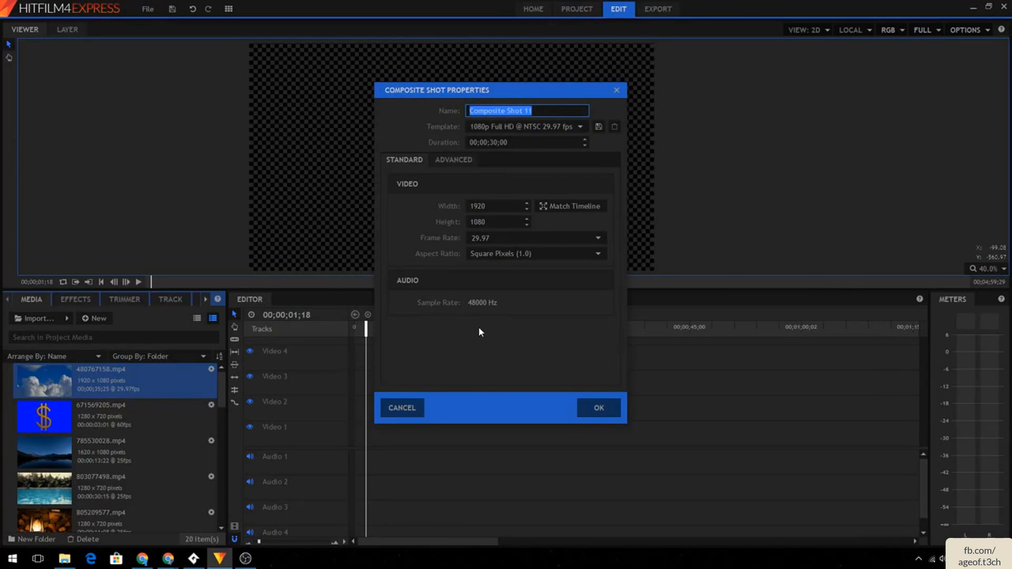
pyautogui.click(612, 409)
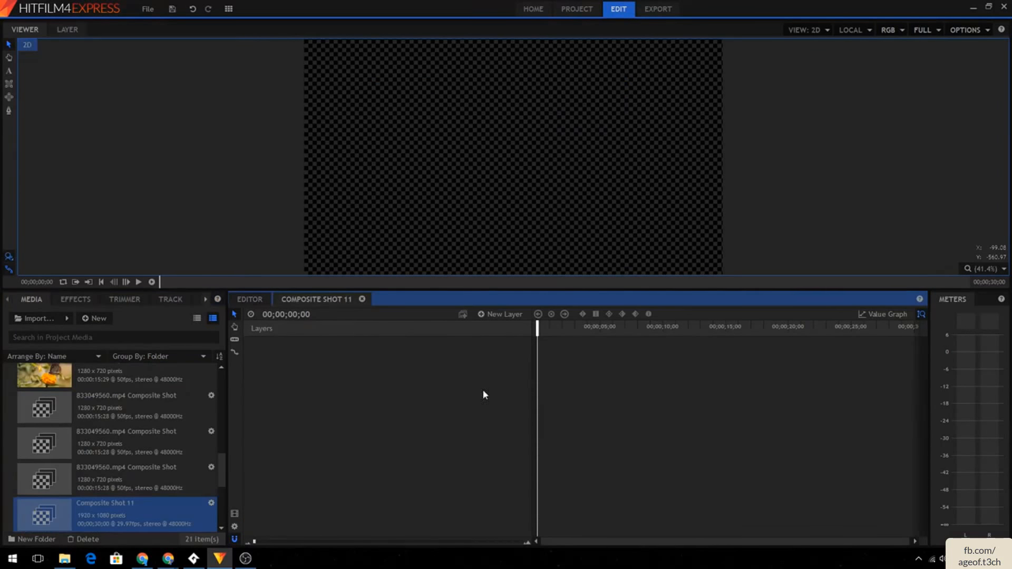
# - Add a new text layer to the composite shot and type Cool Guy
pyautogui.rightClick(370, 351)
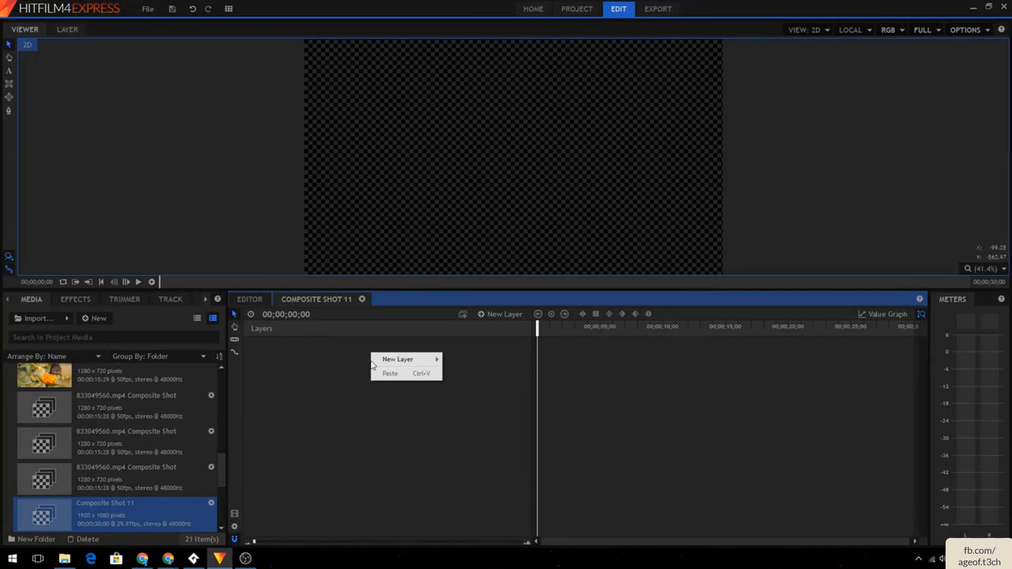
pyautogui.moveTo(392, 360)
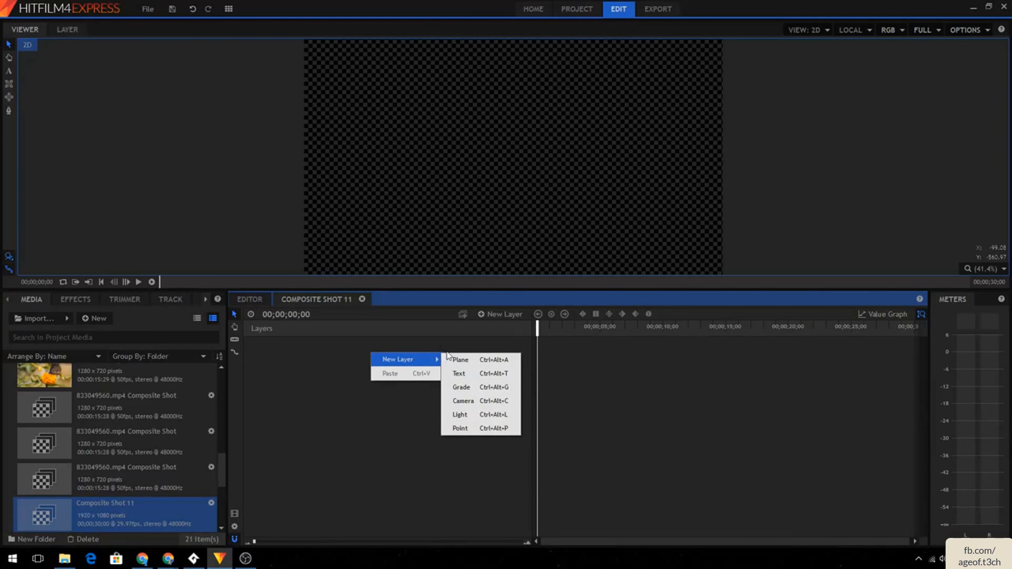
pyautogui.click(460, 374)
pyautogui.click(557, 297)
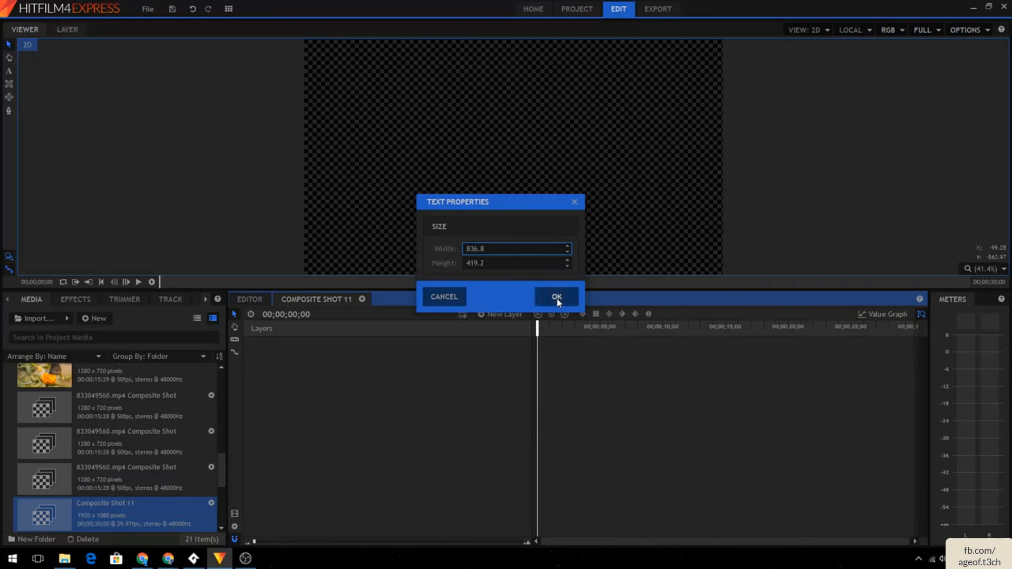
pyautogui.doubleClick(513, 167)
pyautogui.press('Escape')
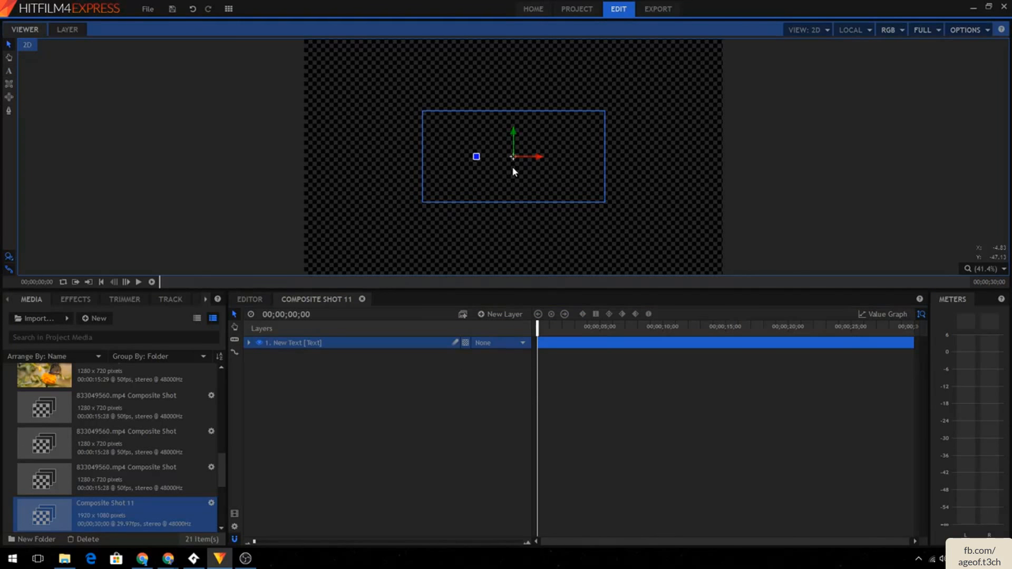
pyautogui.doubleClick(513, 167)
pyautogui.write('Cool Guy')
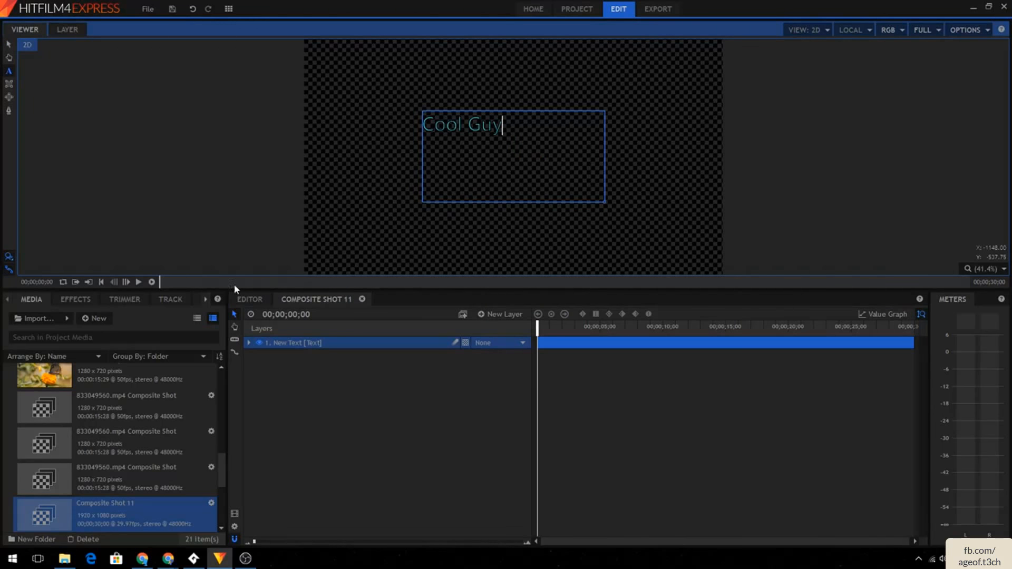
# - Select the Cool Guy text and set its fill colour to red
pyautogui.click(204, 300)
pyautogui.click(204, 300)
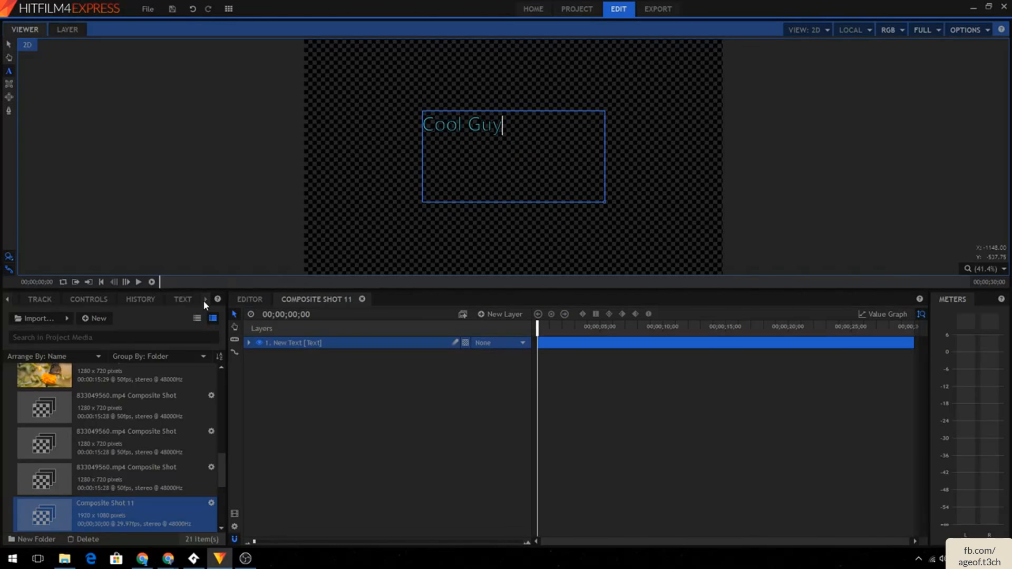
pyautogui.click(178, 299)
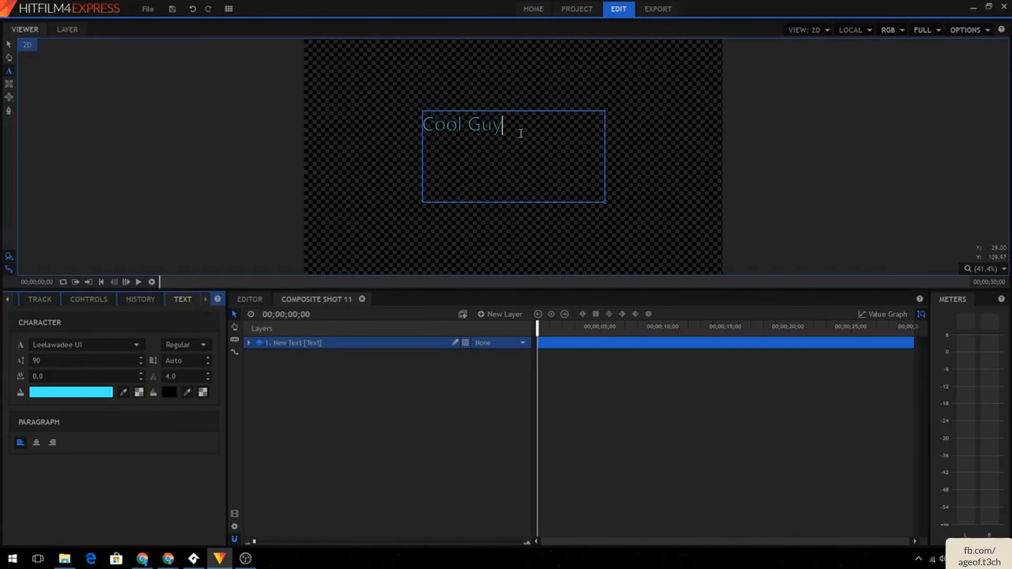
pyautogui.moveTo(522, 131); pyautogui.dragTo(339, 124)
pyautogui.press('Escape')
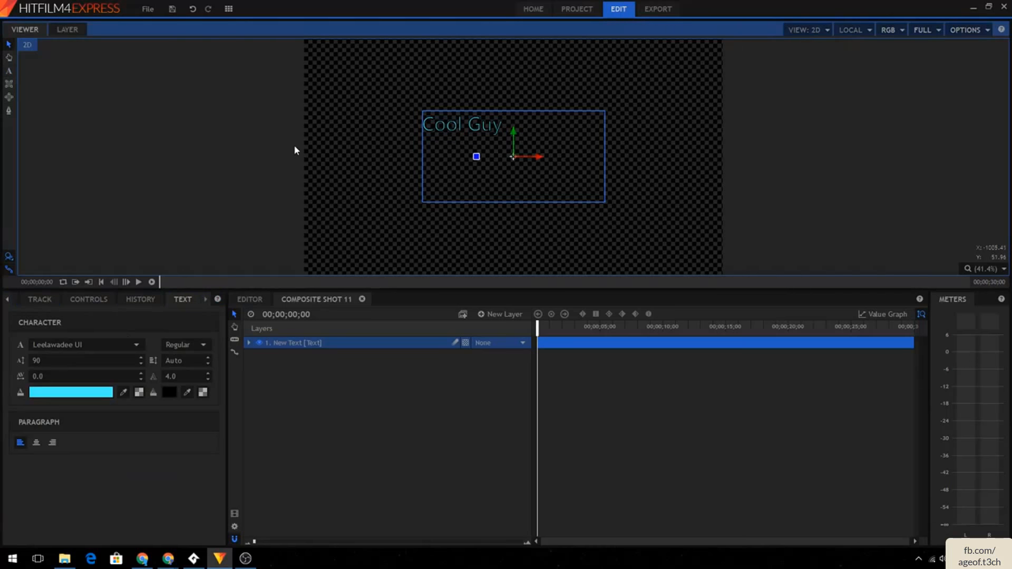
pyautogui.doubleClick(460, 124)
pyautogui.click(483, 126)
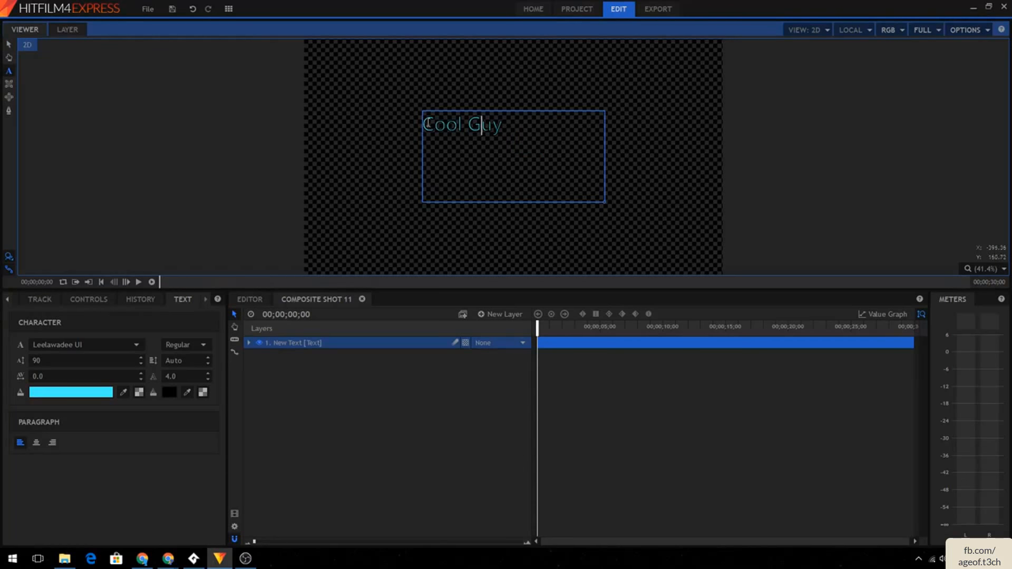
pyautogui.moveTo(425, 124); pyautogui.dragTo(522, 117)
pyautogui.press('Escape')
pyautogui.doubleClick(474, 124)
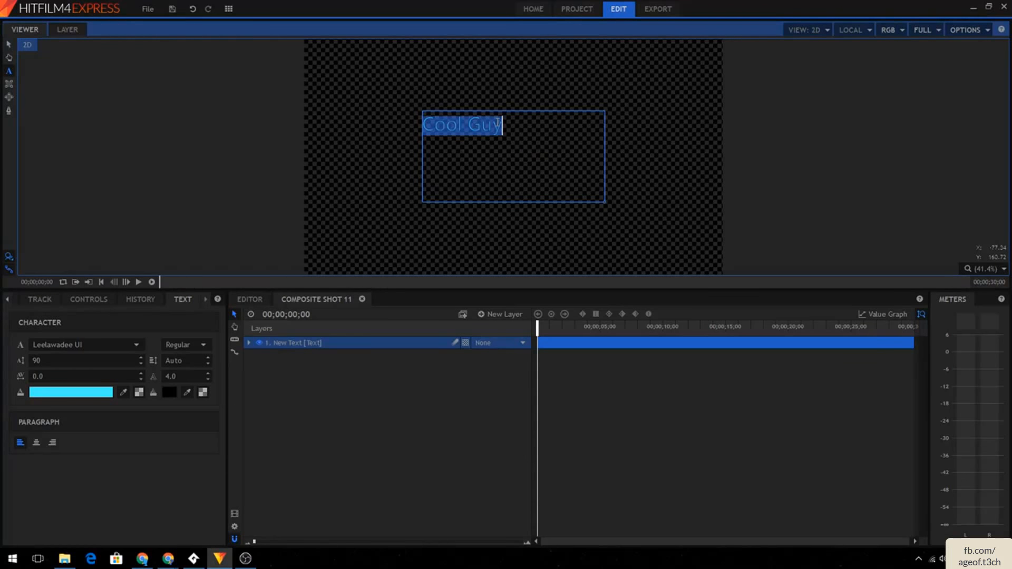
pyautogui.click(483, 125)
pyautogui.moveTo(528, 129); pyautogui.dragTo(423, 130)
pyautogui.click(432, 125)
pyautogui.doubleClick(431, 124)
pyautogui.click(83, 395)
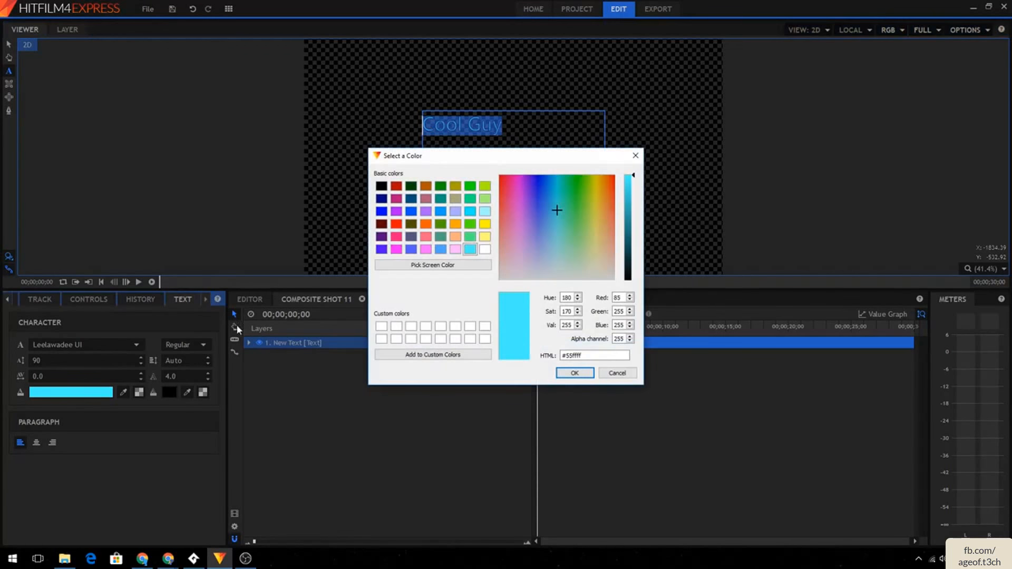
pyautogui.click(397, 225)
pyautogui.click(565, 376)
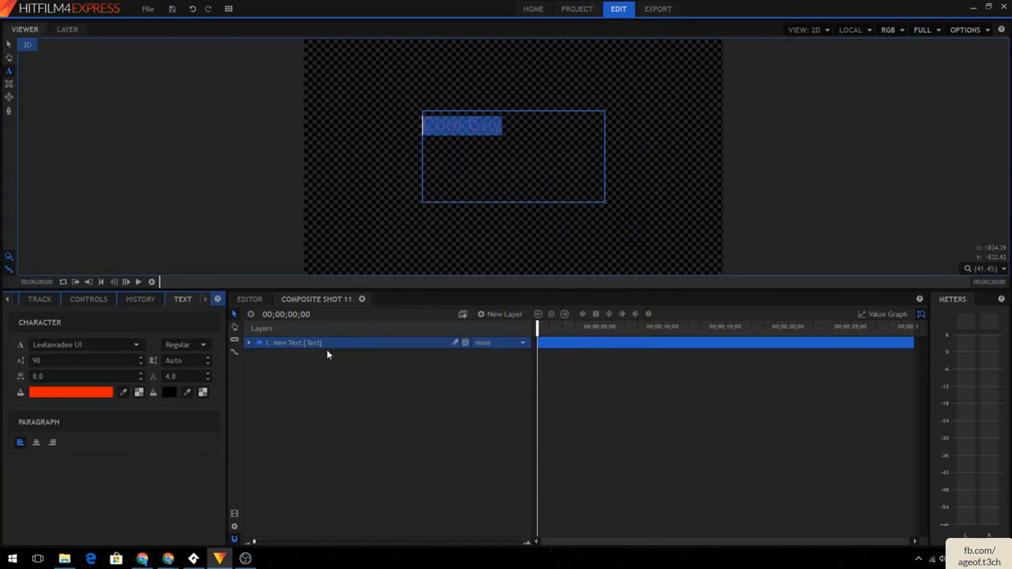
# - Set the text's outline colour to pink
pyautogui.click(168, 392)
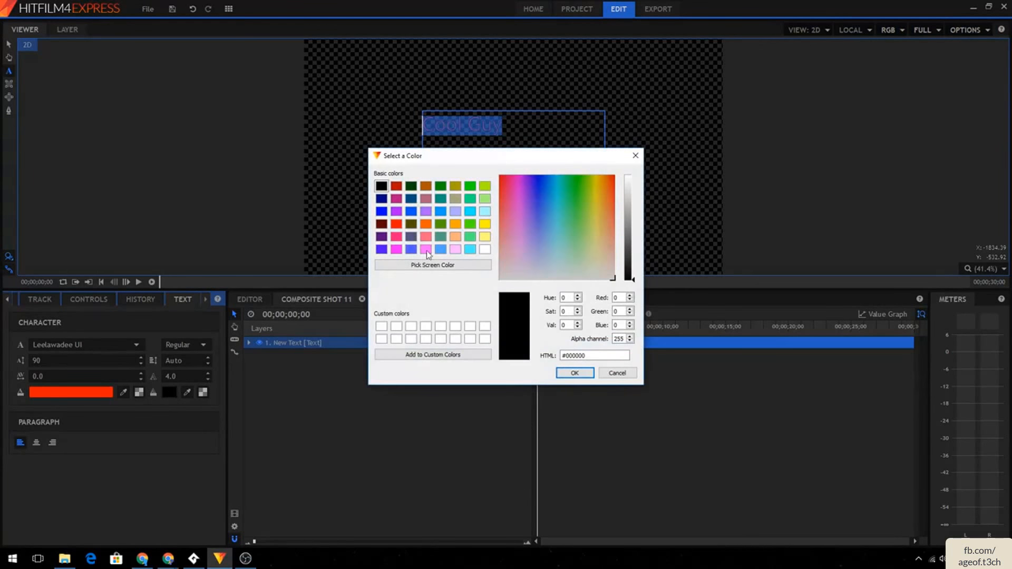
pyautogui.click(426, 223)
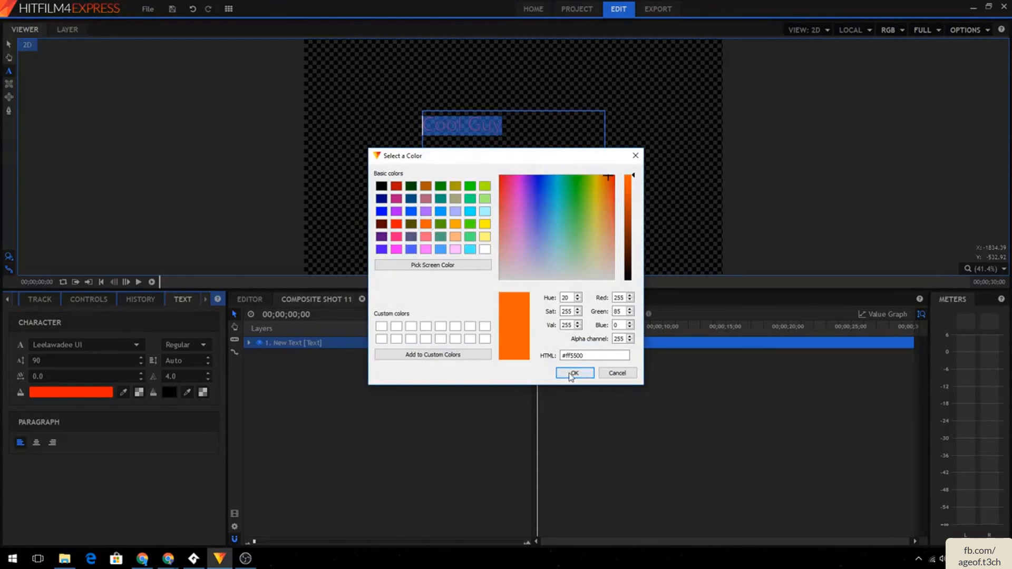
pyautogui.click(576, 373)
pyautogui.click(169, 392)
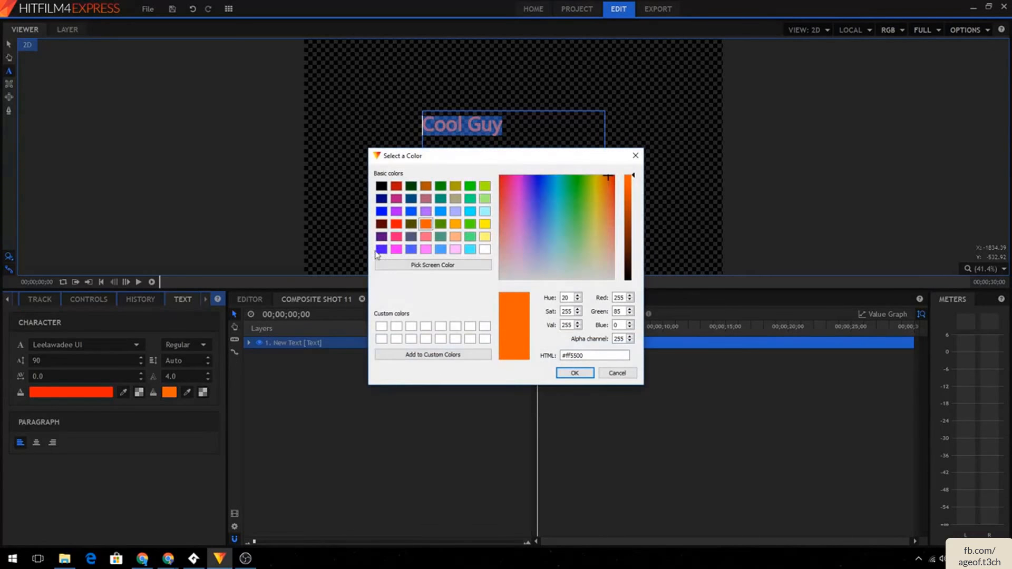
pyautogui.click(396, 237)
pyautogui.click(575, 373)
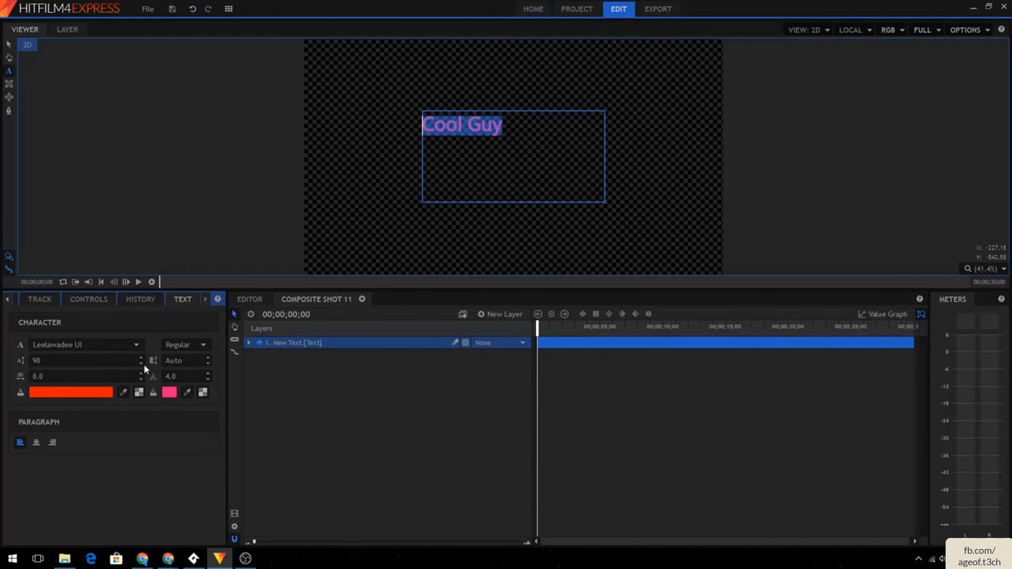
# - Set the font size to 179, the outline width to 3.0 and the tracking to 5.0
pyautogui.moveTo(173, 375); pyautogui.dragTo(170, 375)
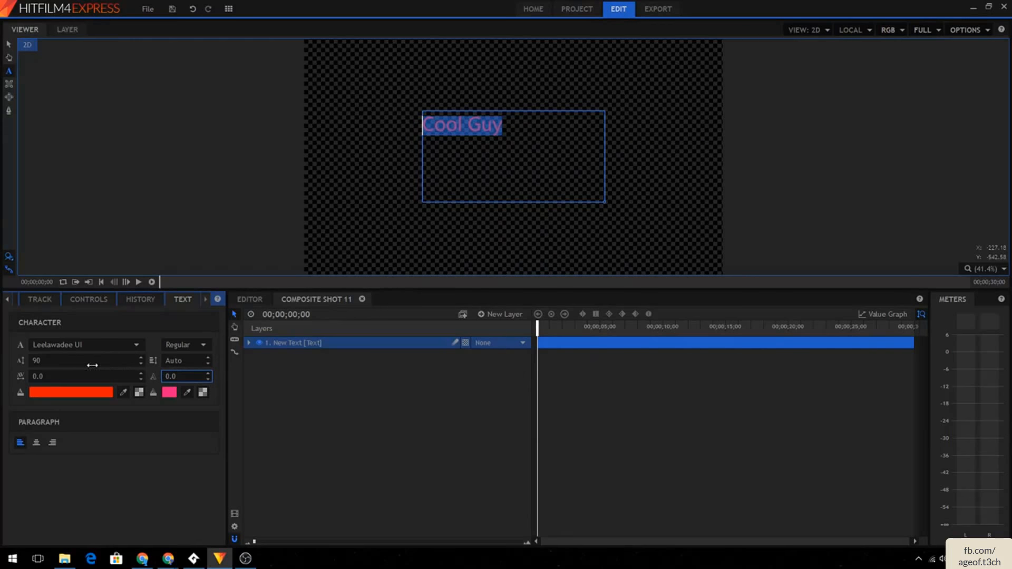
pyautogui.moveTo(92, 365)
pyautogui.mouseDown()
pyautogui.moveTo(116, 365)
pyautogui.moveTo(90, 364)
pyautogui.mouseUp()
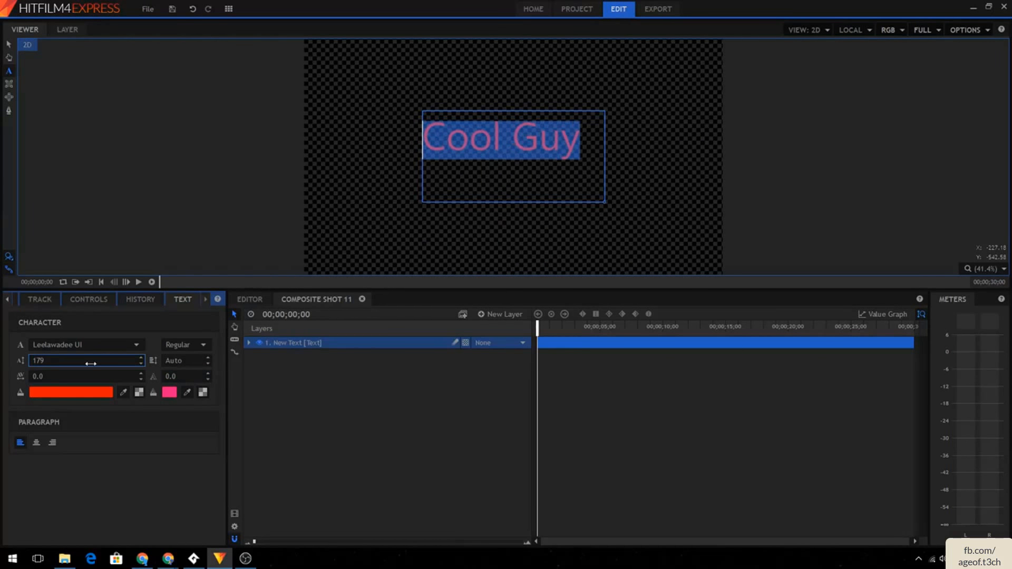
pyautogui.moveTo(180, 380); pyautogui.dragTo(182, 380)
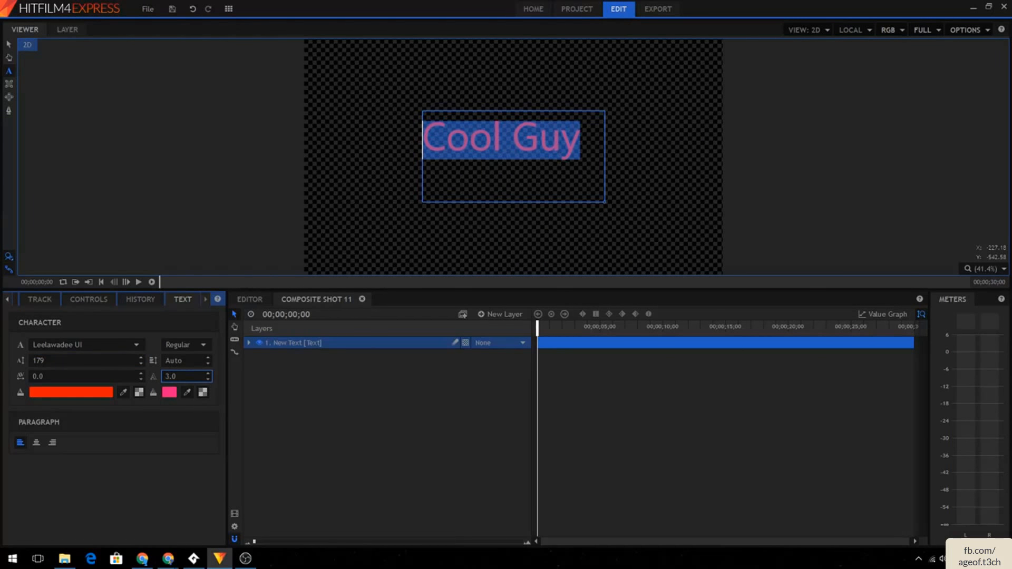
pyautogui.moveTo(114, 379)
pyautogui.mouseDown()
pyautogui.moveTo(132, 380)
pyautogui.moveTo(117, 376)
pyautogui.mouseUp()
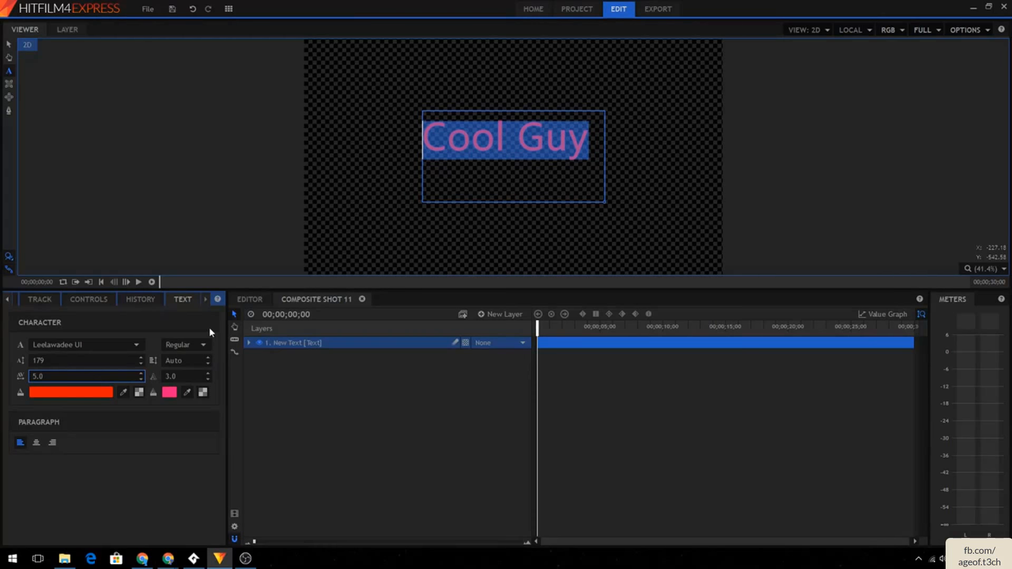
# - Change the text style to Bold
pyautogui.click(195, 350)
pyautogui.click(191, 356)
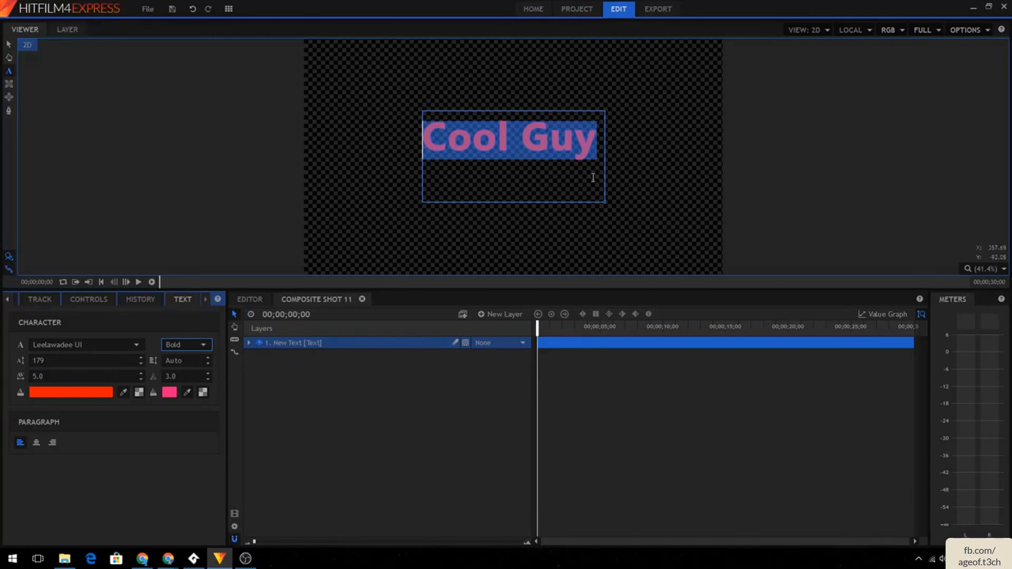
pyautogui.click(664, 148)
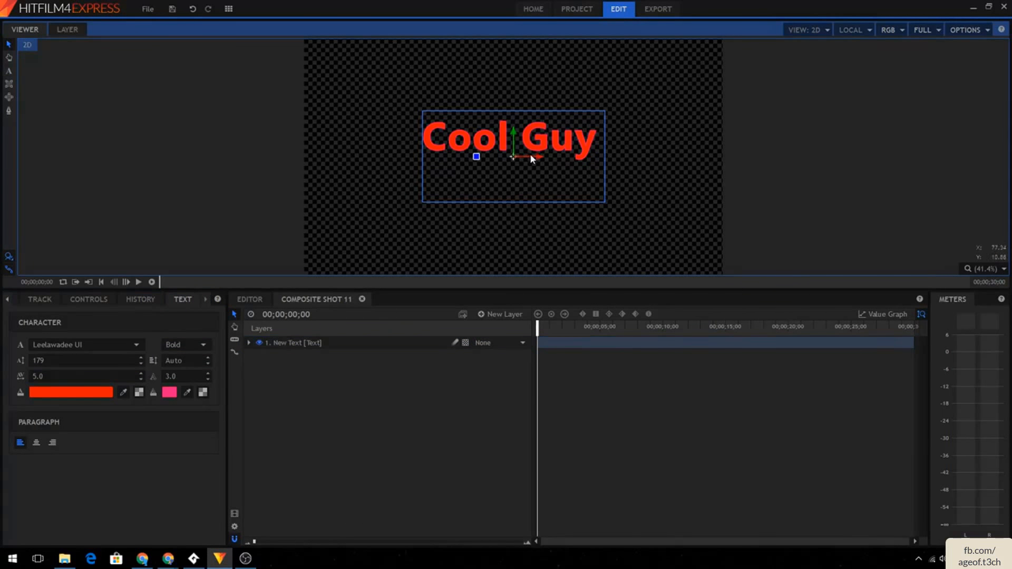
# - Move the text above the top edge of the frame and expand the text layer's properties
pyautogui.moveTo(537, 155); pyautogui.dragTo(520, 80)
pyautogui.scroll(-2, 706, 128)
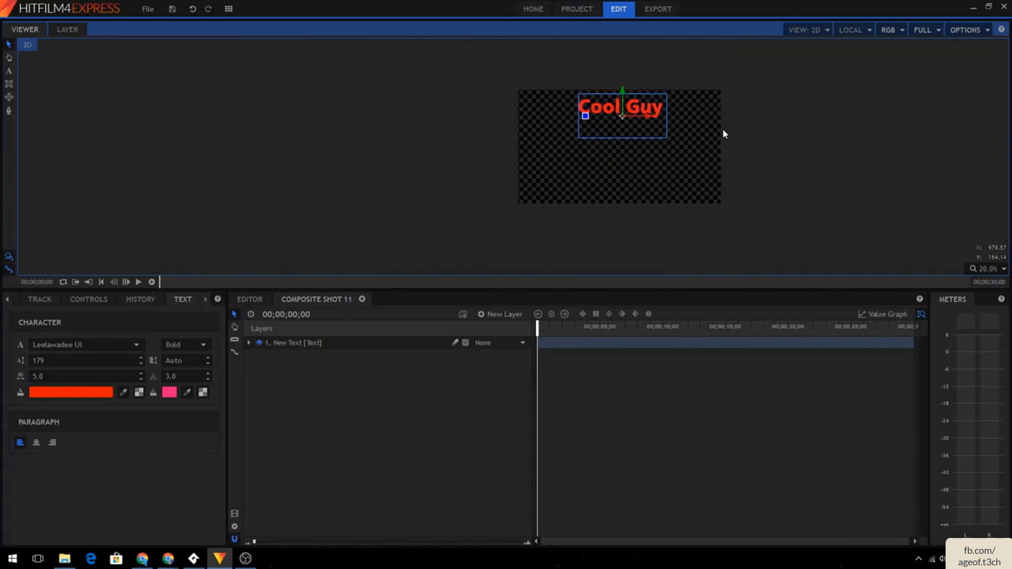
pyautogui.moveTo(623, 98); pyautogui.dragTo(625, 57)
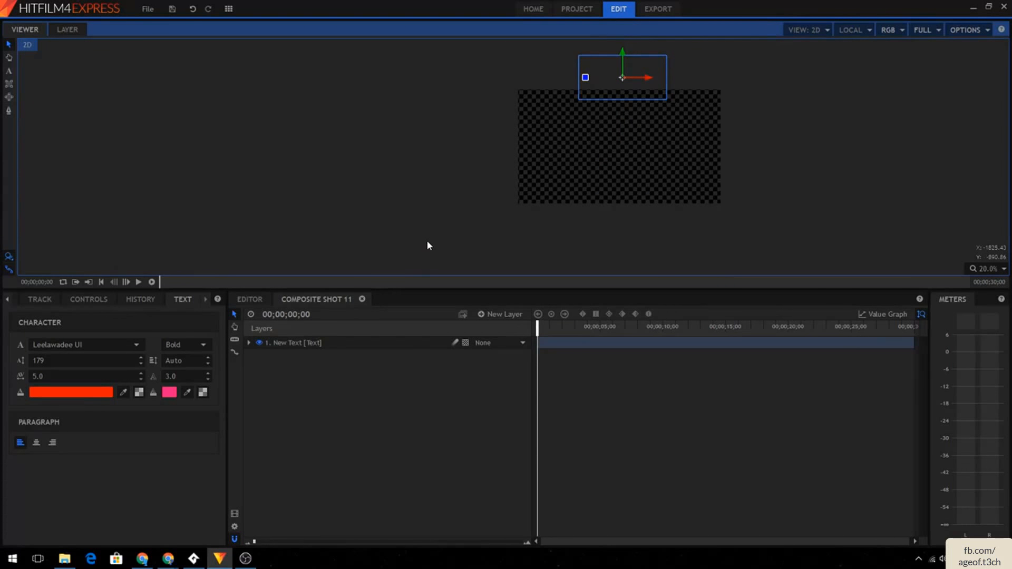
pyautogui.click(249, 343)
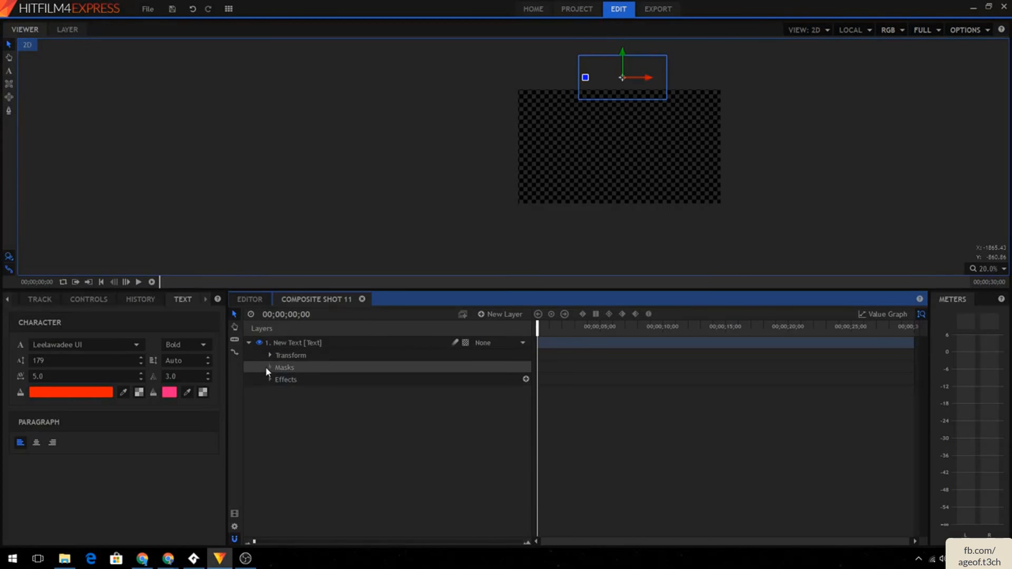
# - Keyframe the Cool Guy text's position at the start, then move it down into the frame at 2 seconds
pyautogui.click(270, 356)
pyautogui.click(288, 392)
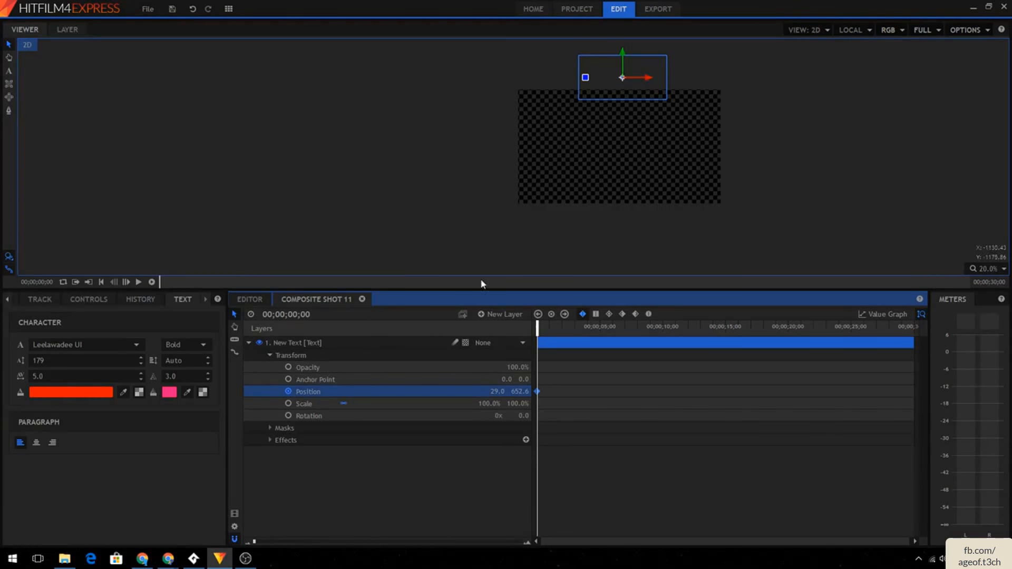
pyautogui.moveTo(579, 327); pyautogui.dragTo(562, 327)
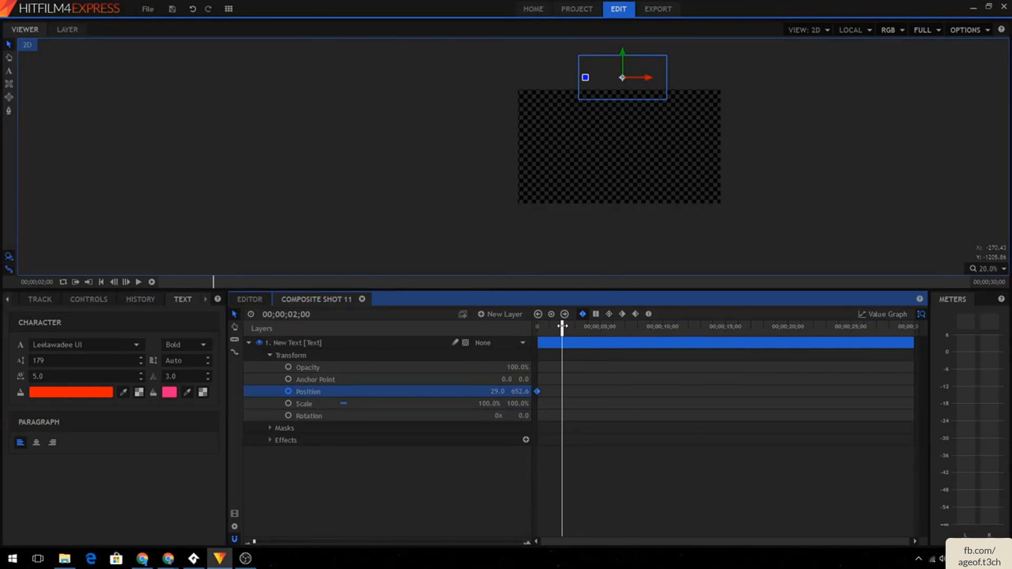
pyautogui.moveTo(625, 63); pyautogui.dragTo(624, 170)
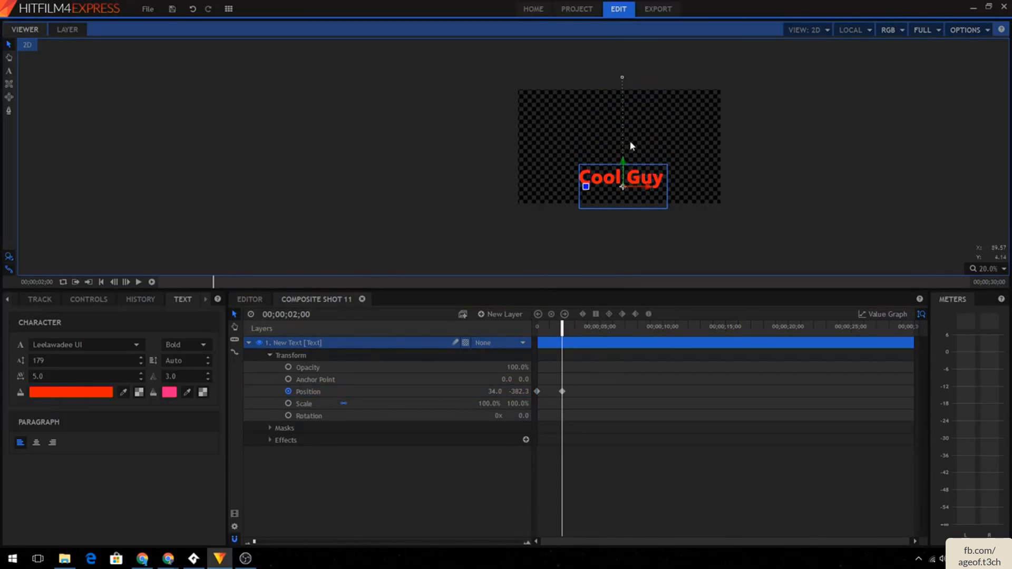
pyautogui.hotkey('ctrl', 'z')
pyautogui.moveTo(622, 61); pyautogui.dragTo(624, 165)
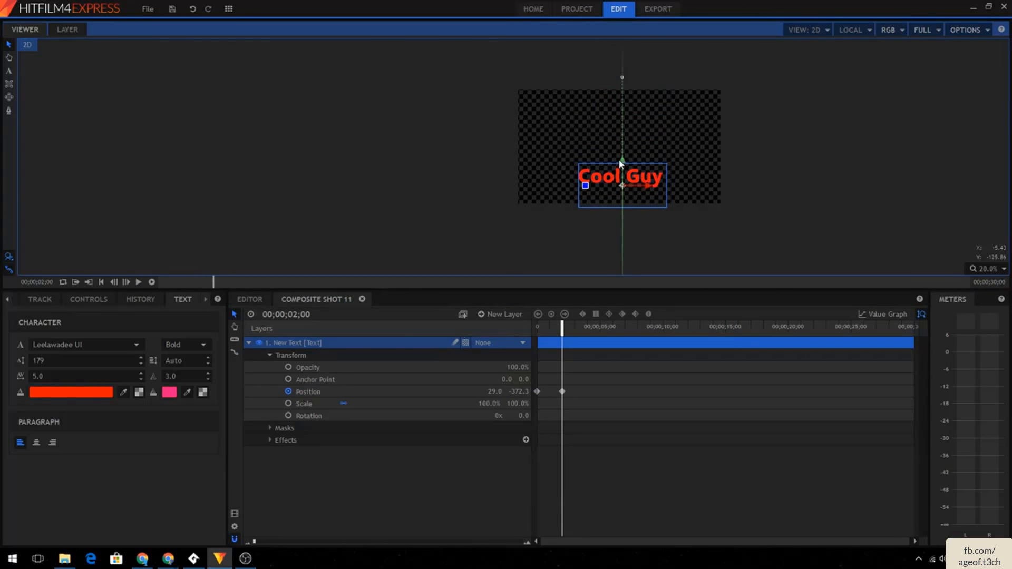
pyautogui.click(10, 301)
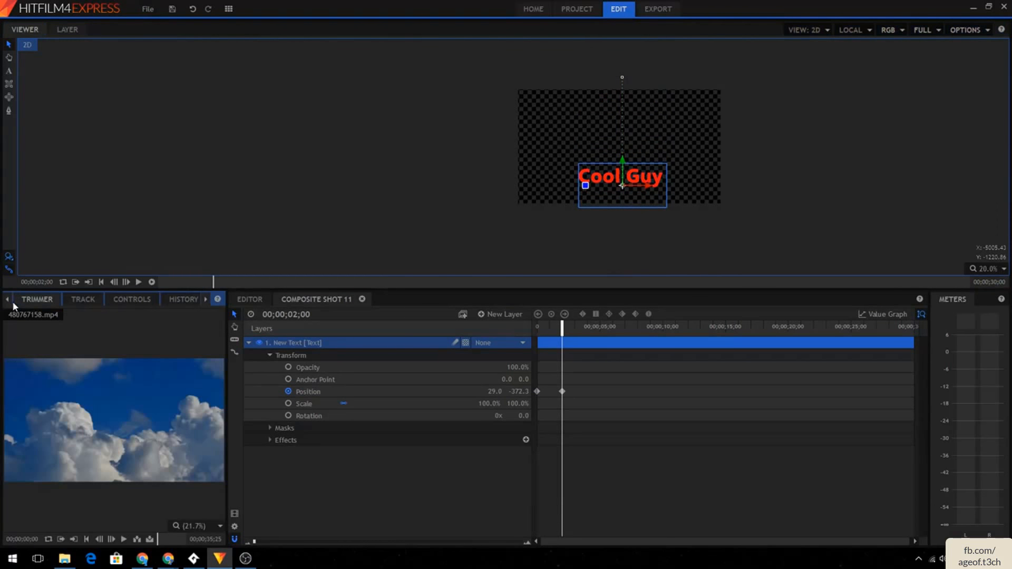
pyautogui.click(6, 300)
pyautogui.rightClick(472, 335)
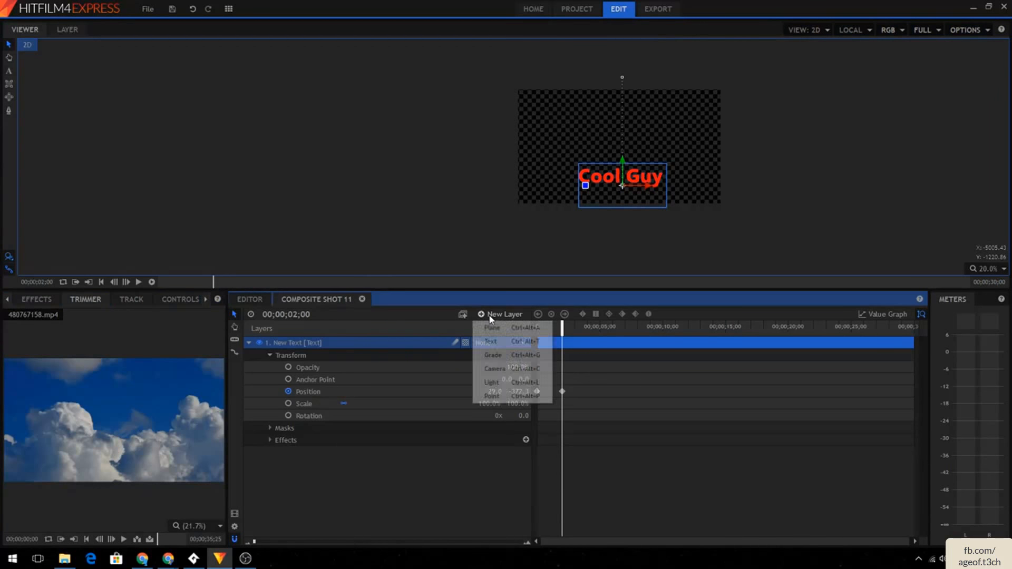
pyautogui.click(495, 340)
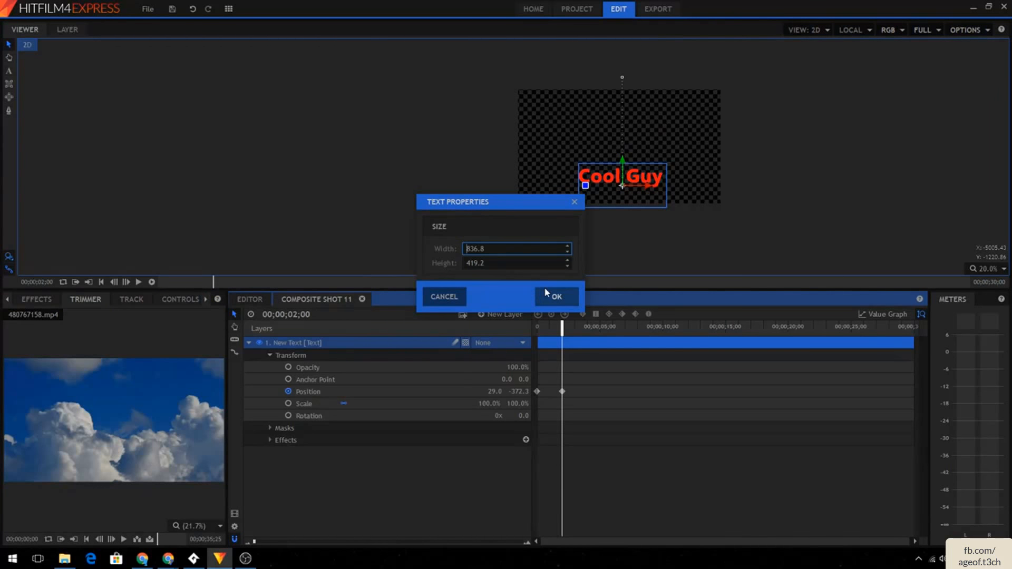
pyautogui.click(444, 297)
# - Create a new text layer near the top of the frame and enter the text Cool Videos
pyautogui.click(9, 71)
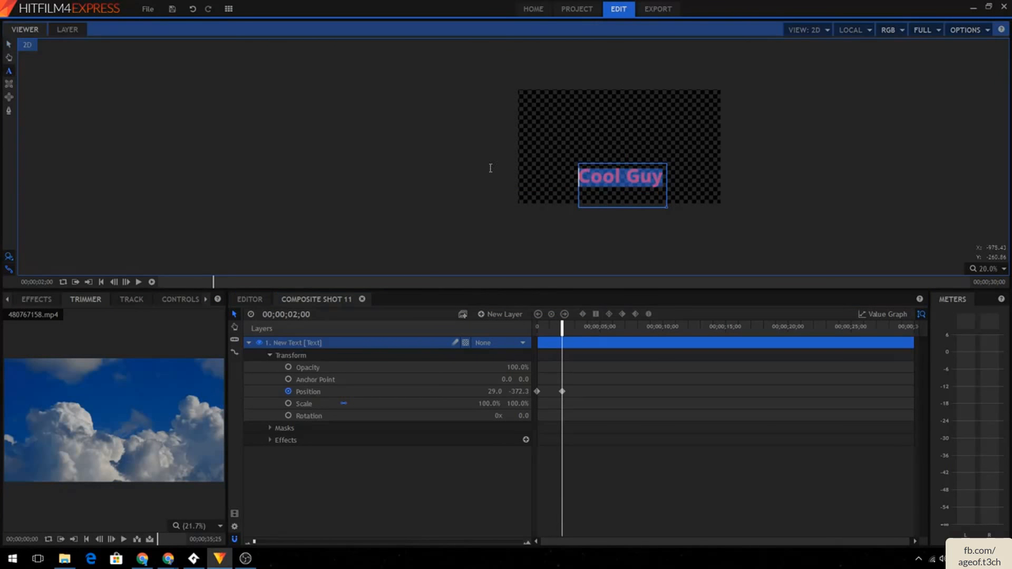
pyautogui.click(95, 90)
pyautogui.click(586, 106)
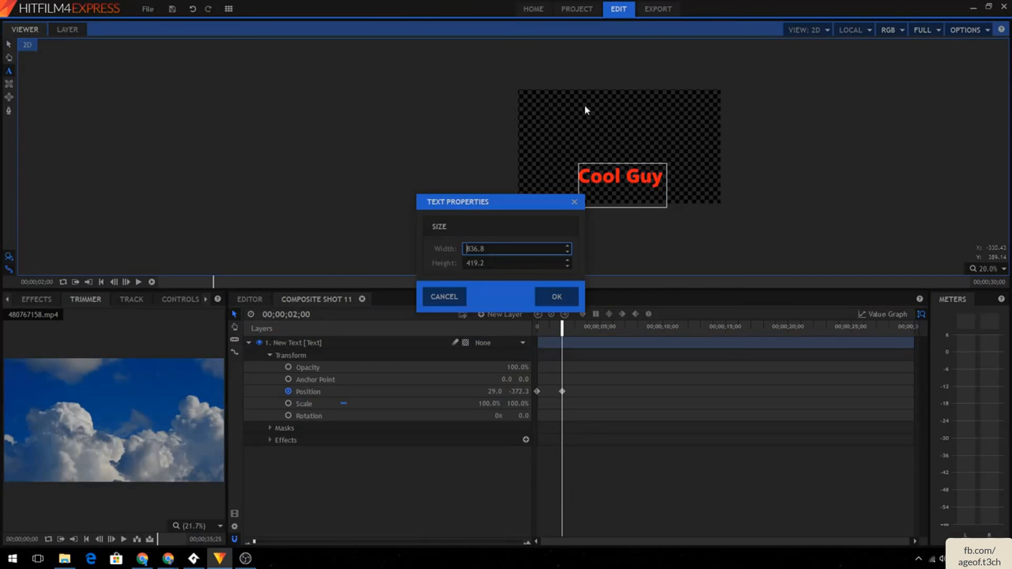
pyautogui.click(546, 296)
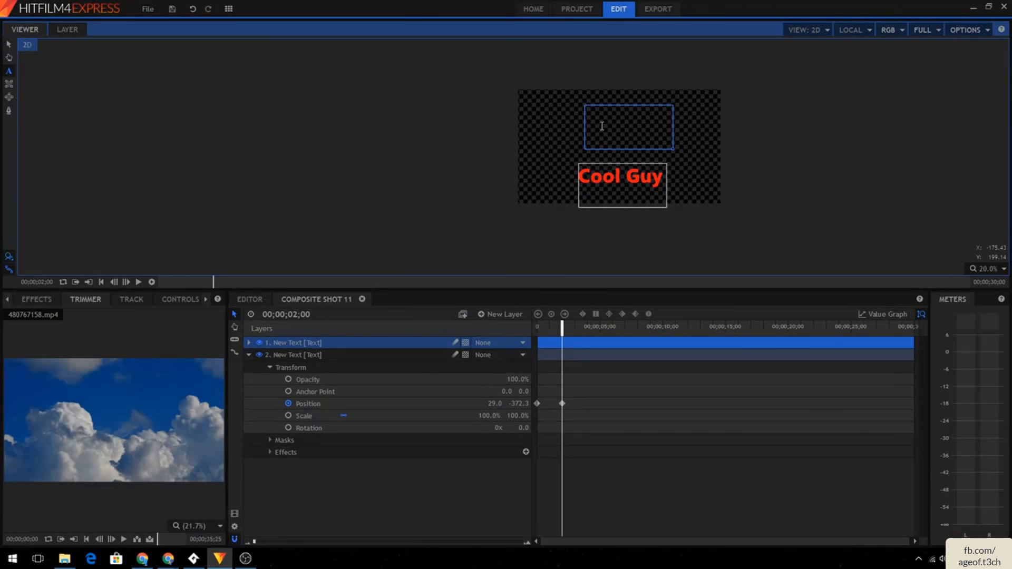
pyautogui.write('Cool Videos')
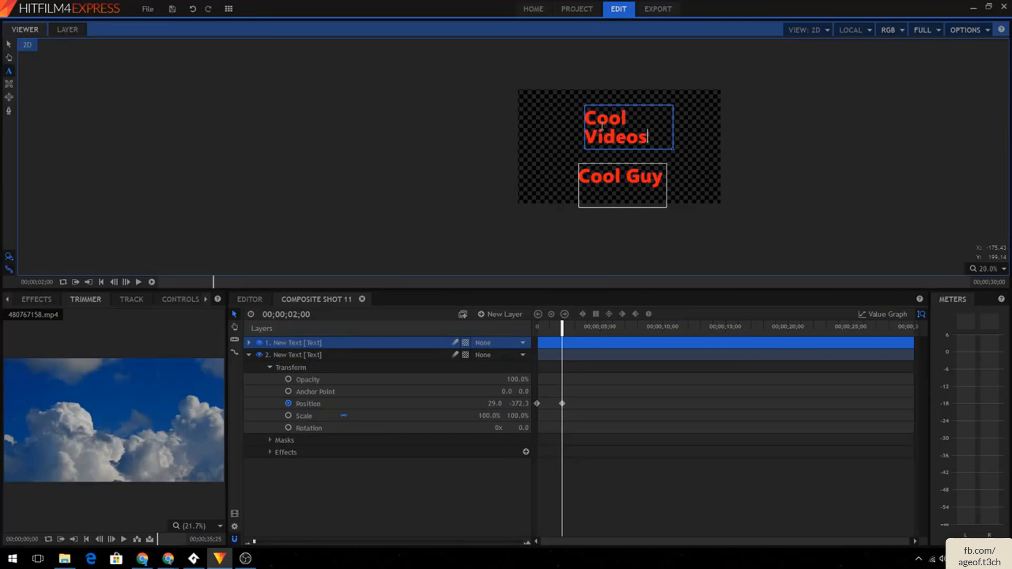
# - Select the Cool Videos text and set its fill colour to light blue
pyautogui.moveTo(653, 136); pyautogui.dragTo(532, 109)
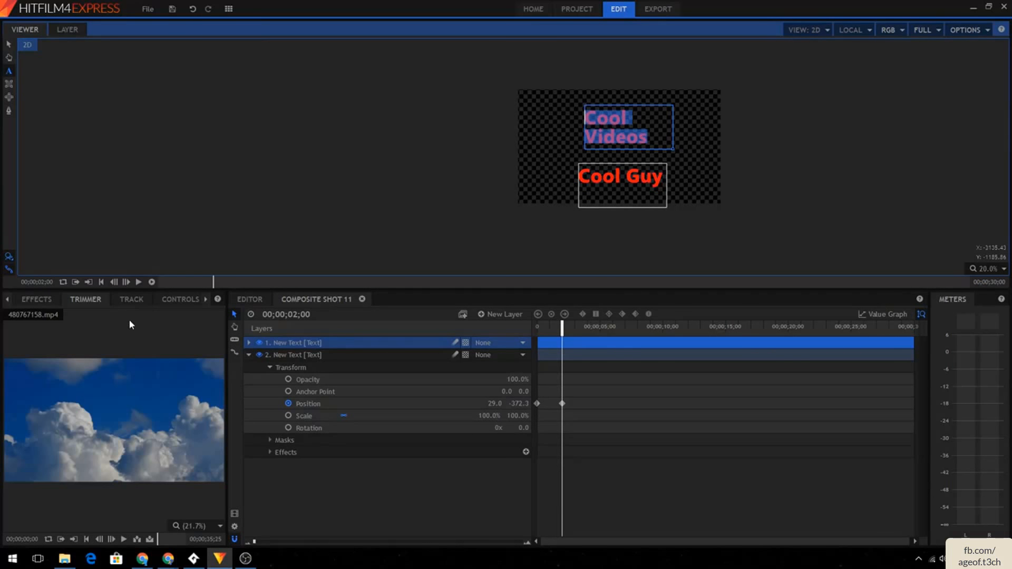
pyautogui.click(204, 294)
pyautogui.click(204, 293)
pyautogui.click(192, 299)
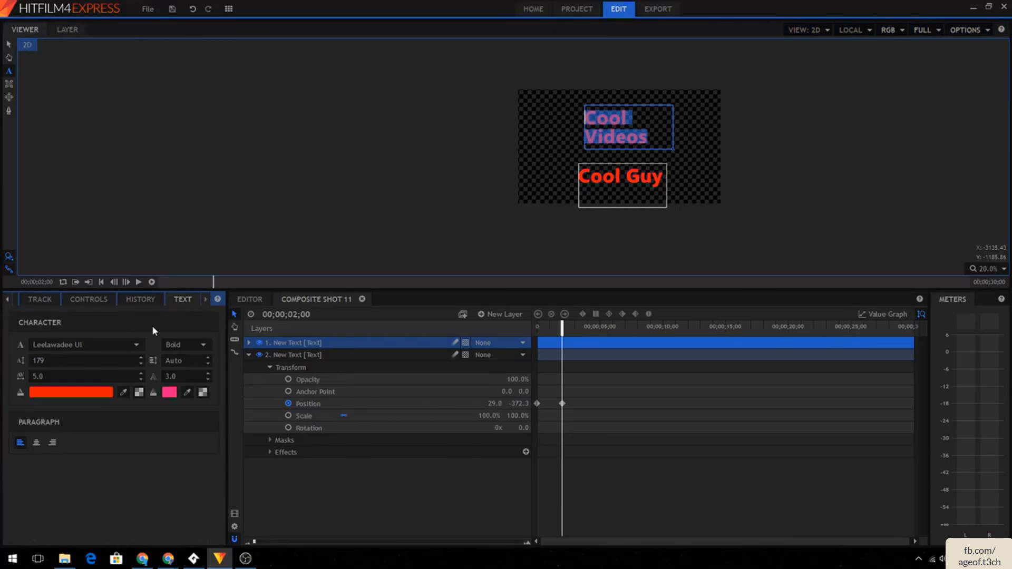
pyautogui.click(94, 394)
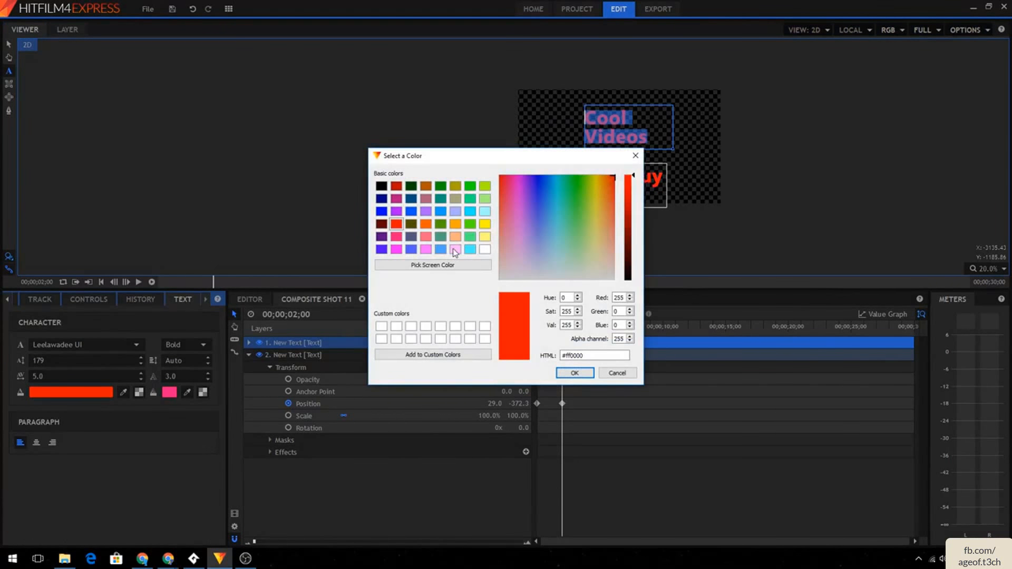
pyautogui.click(470, 250)
pyautogui.click(575, 372)
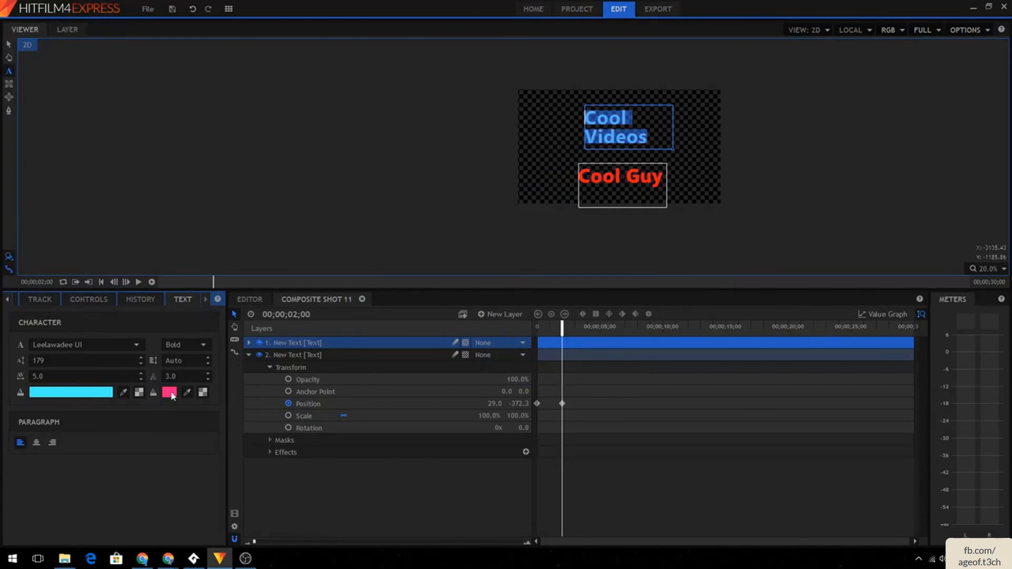
# - Set the Cool Videos outline colour to blue and its font size to 78
pyautogui.click(170, 392)
pyautogui.click(441, 249)
pyautogui.click(575, 373)
pyautogui.moveTo(97, 360); pyautogui.dragTo(43, 361)
# - Append " - Content Daily" to the text and widen its box so it fits on one line
pyautogui.click(643, 113)
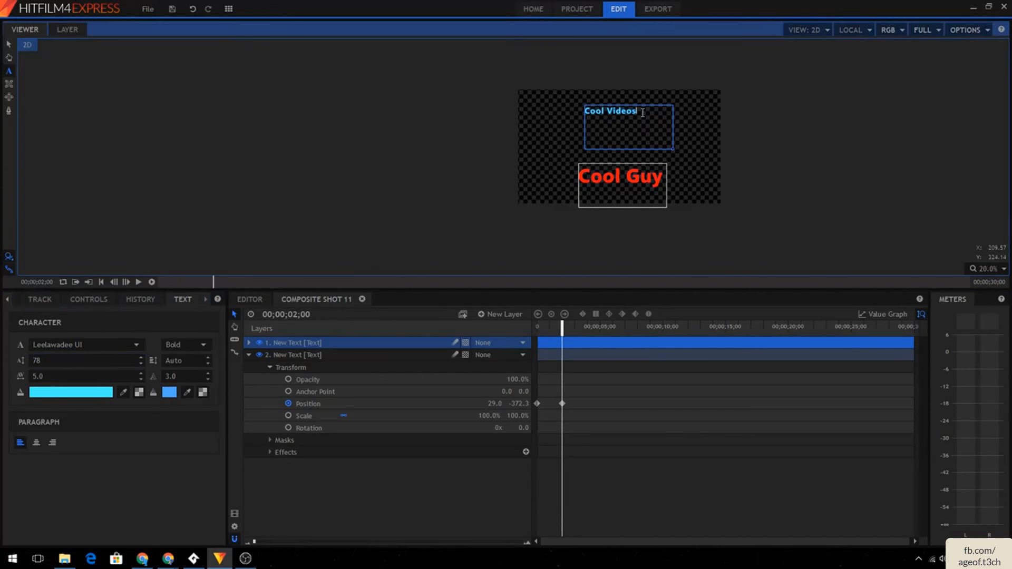
pyautogui.write('- Content Daily')
pyautogui.moveTo(673, 149); pyautogui.dragTo(716, 121)
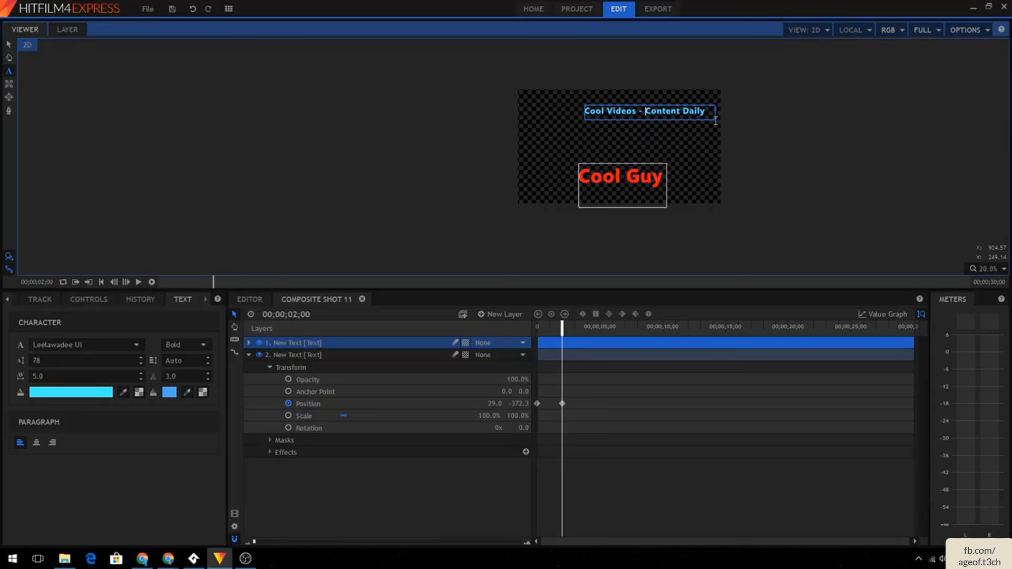
pyautogui.click(775, 83)
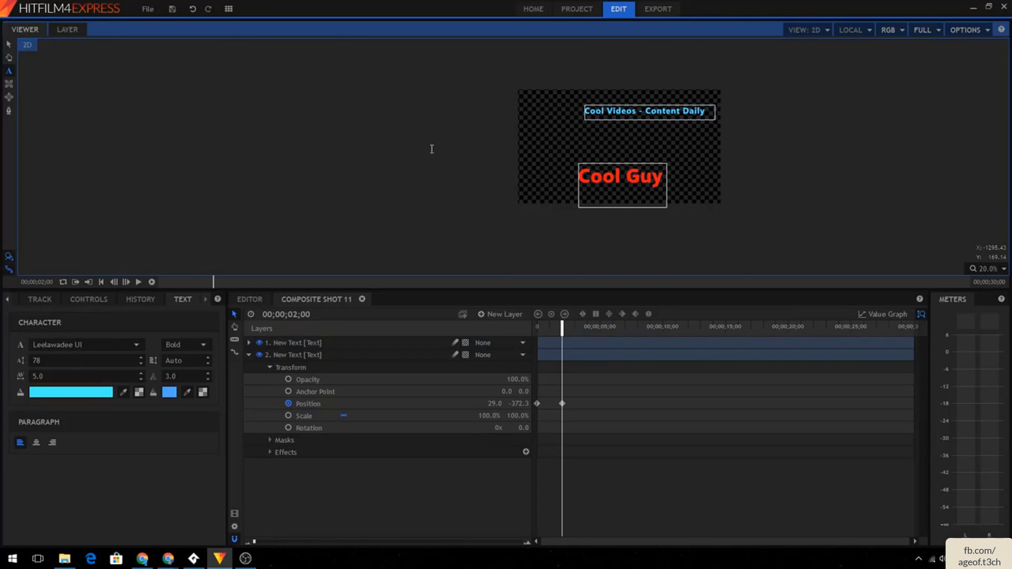
pyautogui.click(751, 79)
pyautogui.click(341, 358)
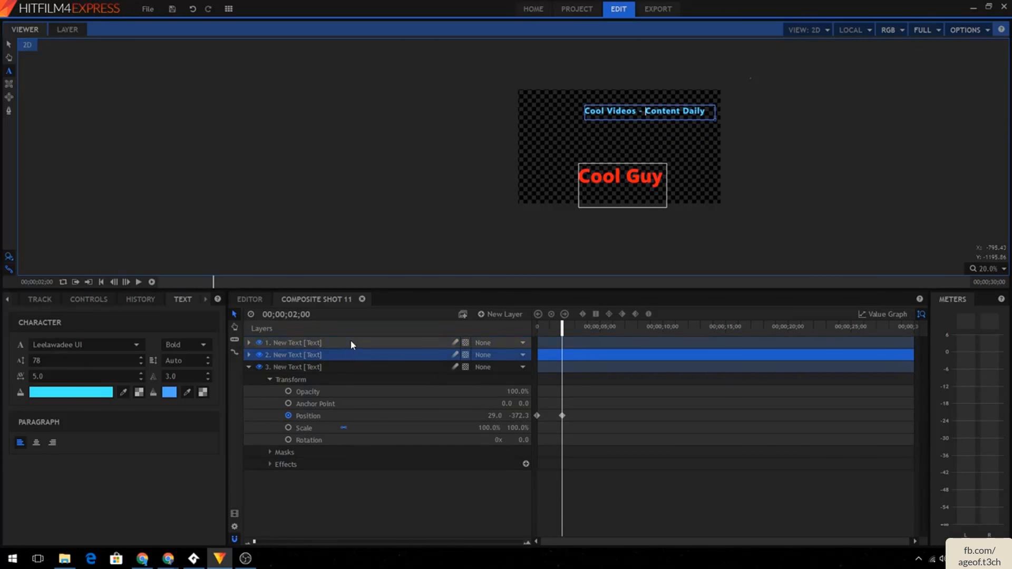
pyautogui.click(351, 342)
pyautogui.click(352, 365)
pyautogui.click(358, 356)
pyautogui.click(687, 73)
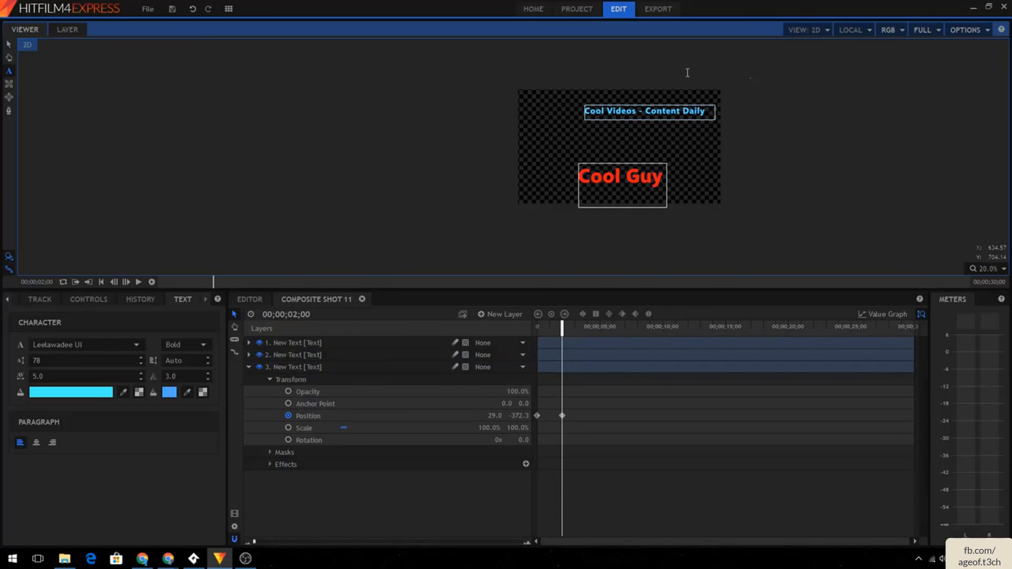
# - Move the Cool Videos - Content Daily text out of the frame to its left
pyautogui.click(8, 46)
pyautogui.click(670, 111)
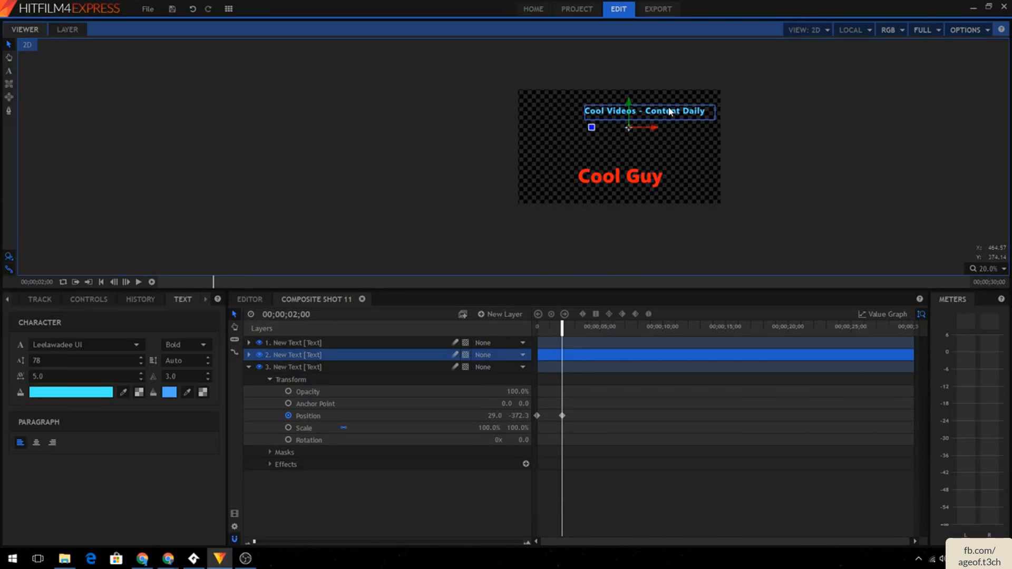
pyautogui.moveTo(670, 111); pyautogui.dragTo(412, 208)
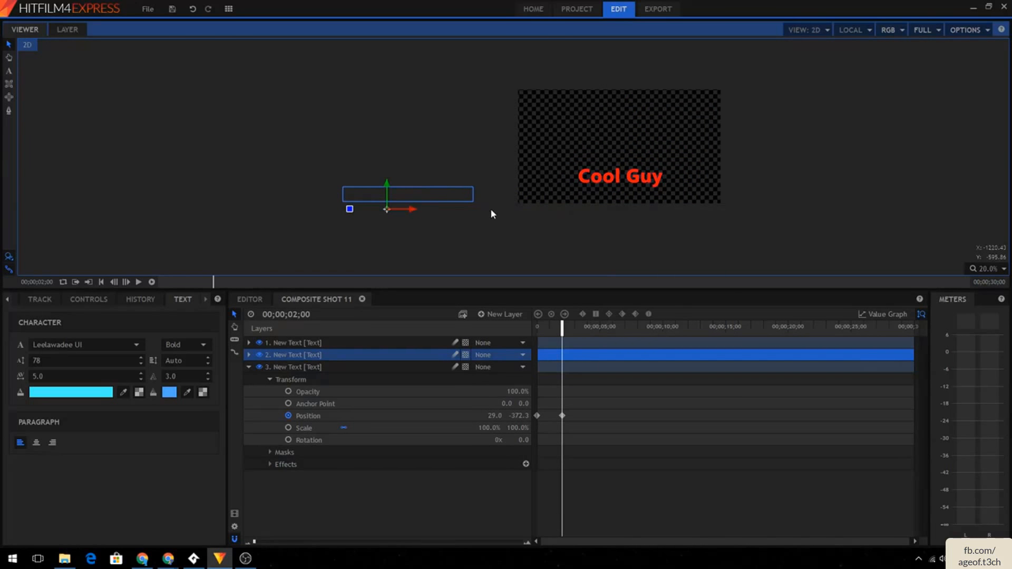
# - Delete the stray empty text layer
pyautogui.click(562, 415)
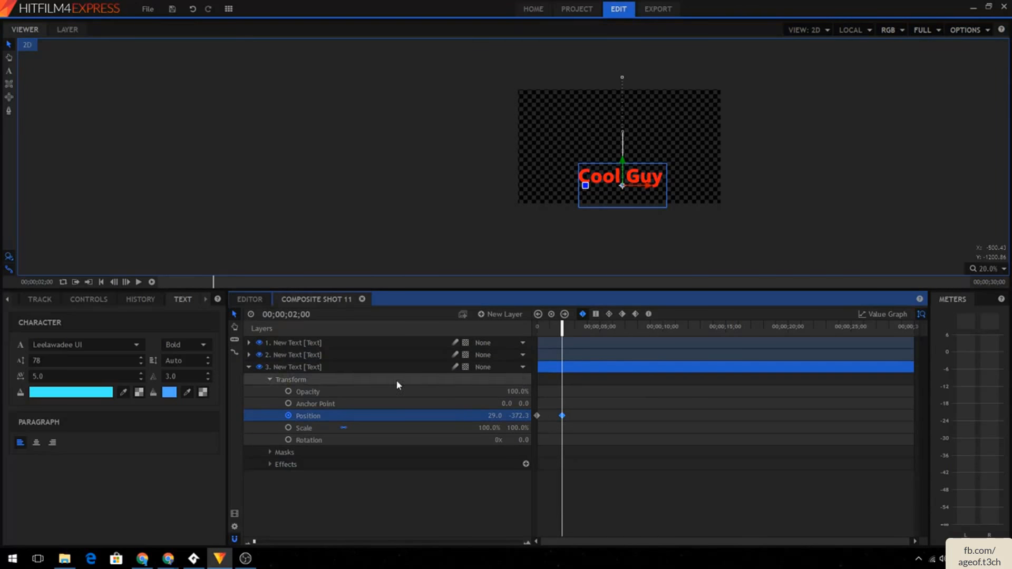
pyautogui.click(291, 353)
pyautogui.click(295, 346)
pyautogui.click(297, 349)
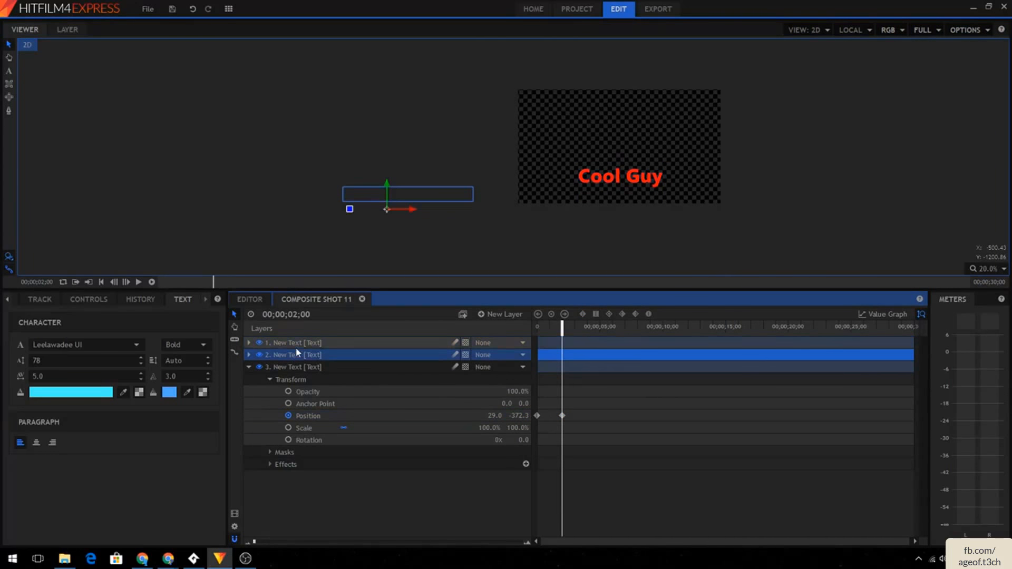
pyautogui.click(298, 343)
pyautogui.press('Delete')
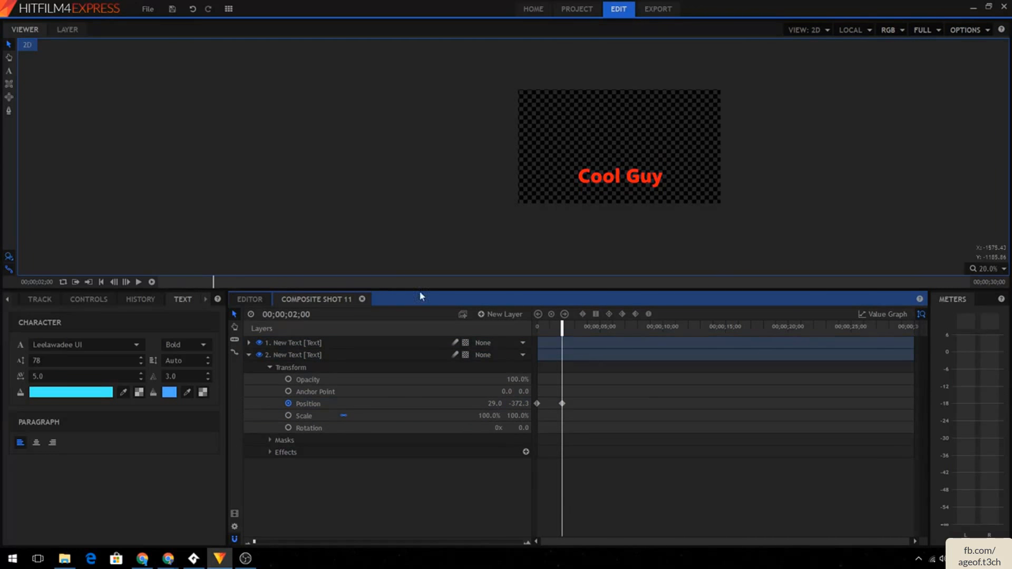
# - Keyframe the Cool Videos text's position at 2;01 and slide it into the frame below Cool Guy at 3;10
pyautogui.click(373, 343)
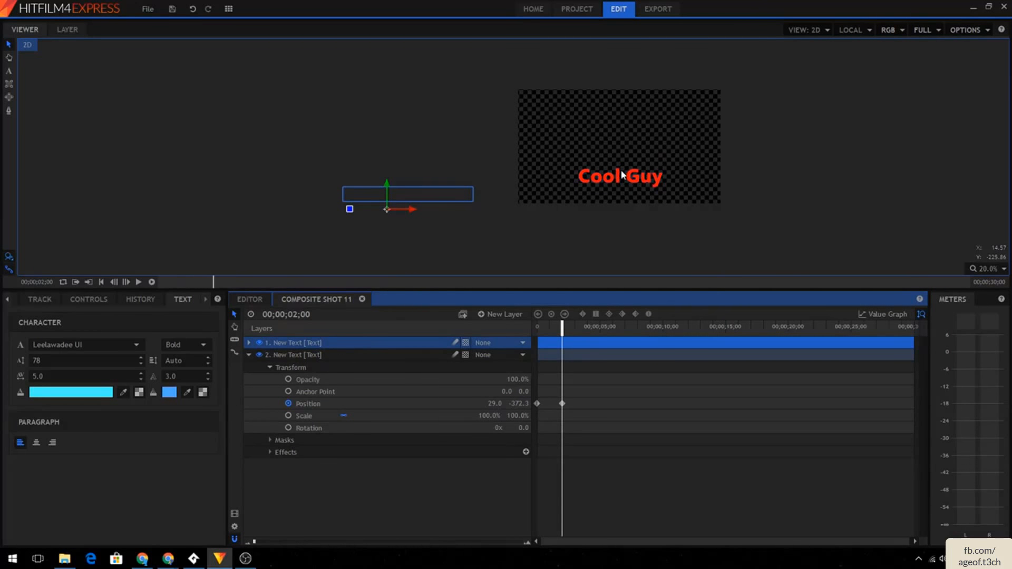
pyautogui.click(249, 343)
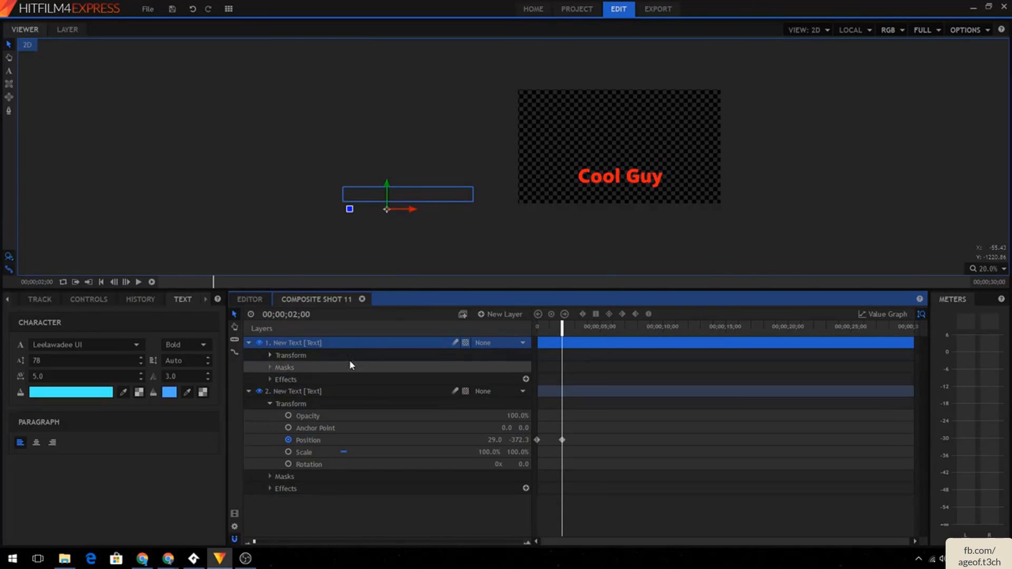
pyautogui.click(270, 356)
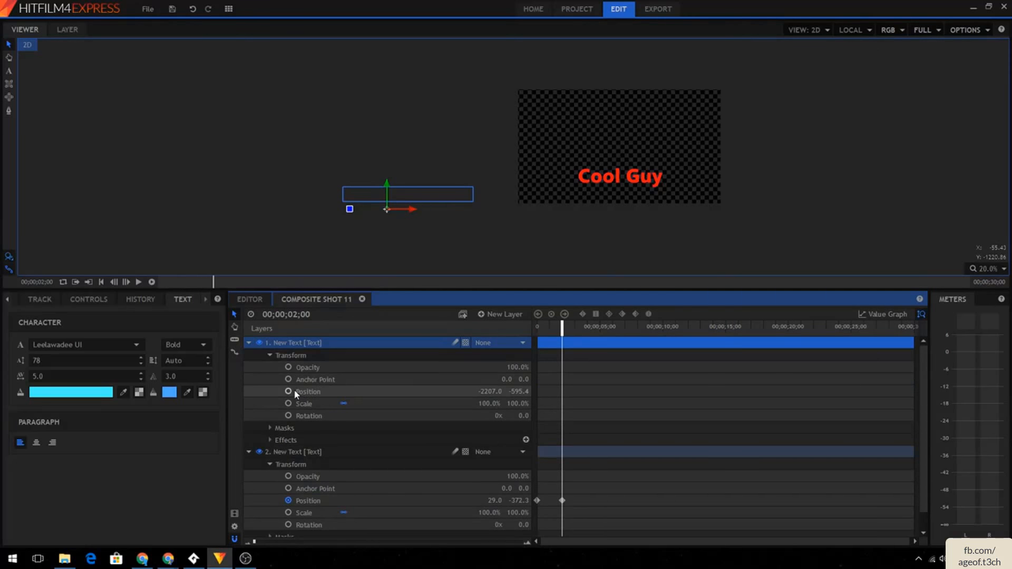
pyautogui.moveTo(562, 330)
pyautogui.mouseDown()
pyautogui.moveTo(545, 331)
pyautogui.moveTo(563, 331)
pyautogui.mouseUp()
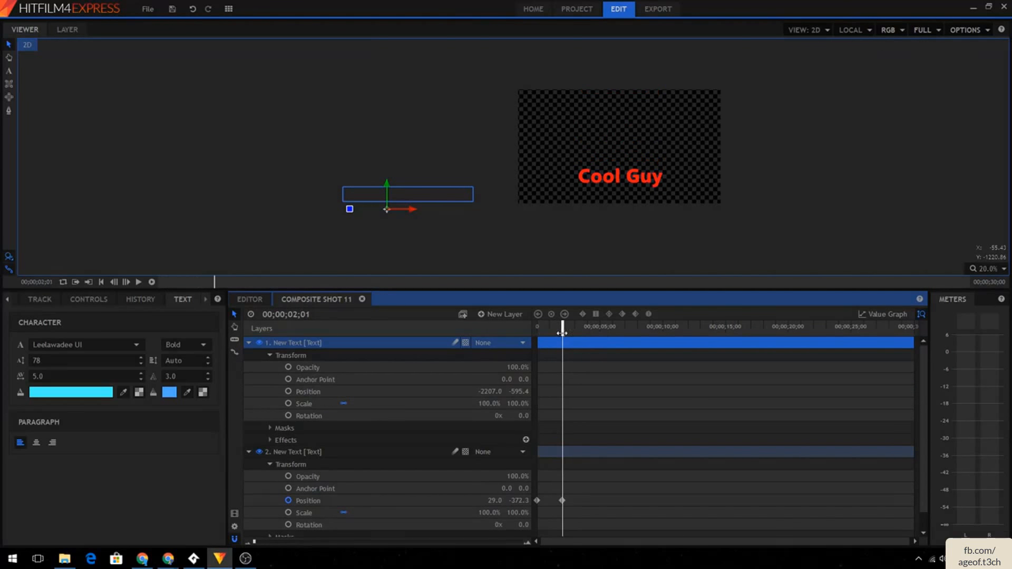
pyautogui.click(289, 391)
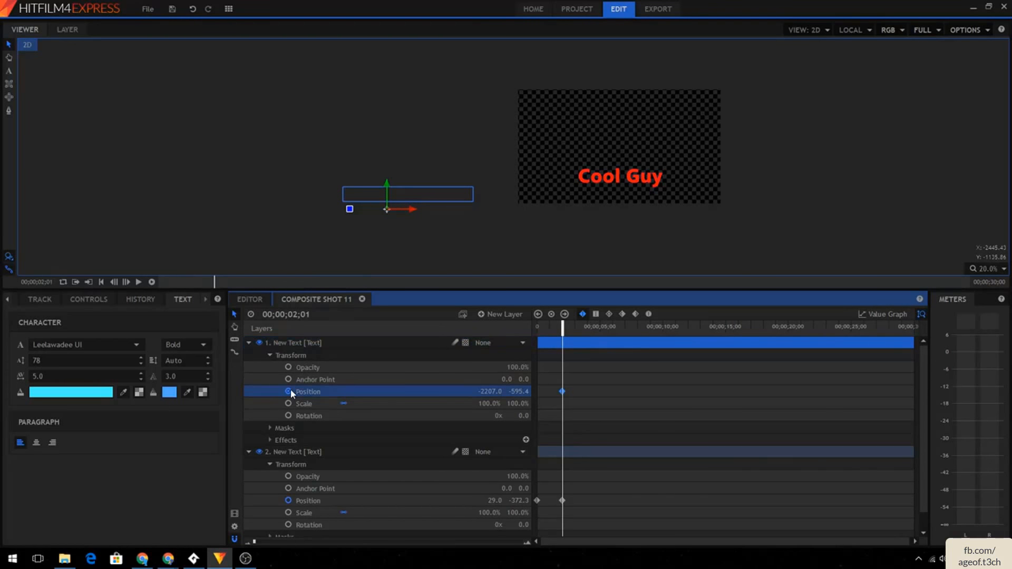
pyautogui.click(572, 343)
pyautogui.moveTo(562, 327); pyautogui.dragTo(579, 327)
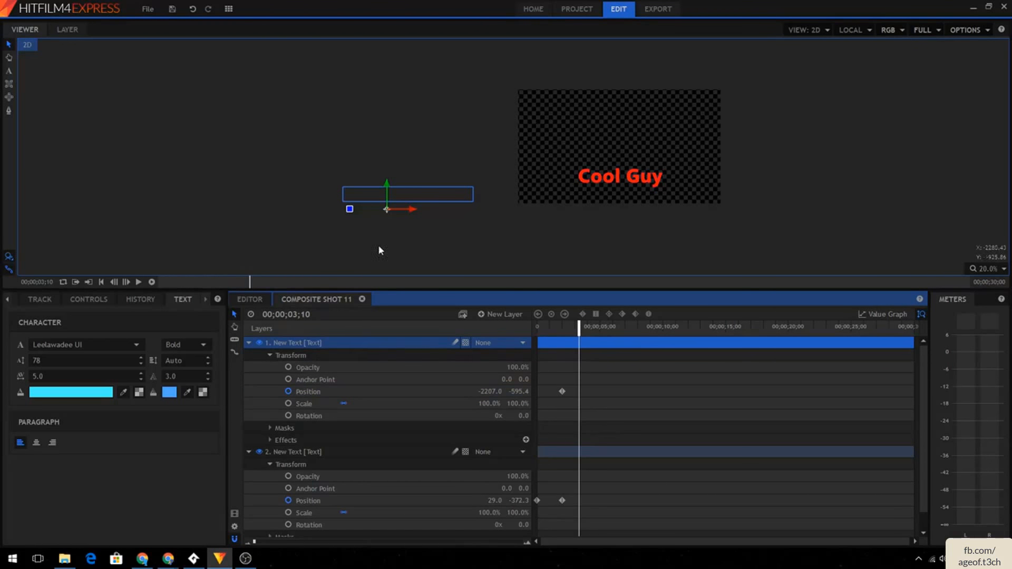
pyautogui.moveTo(412, 208); pyautogui.dragTo(628, 202)
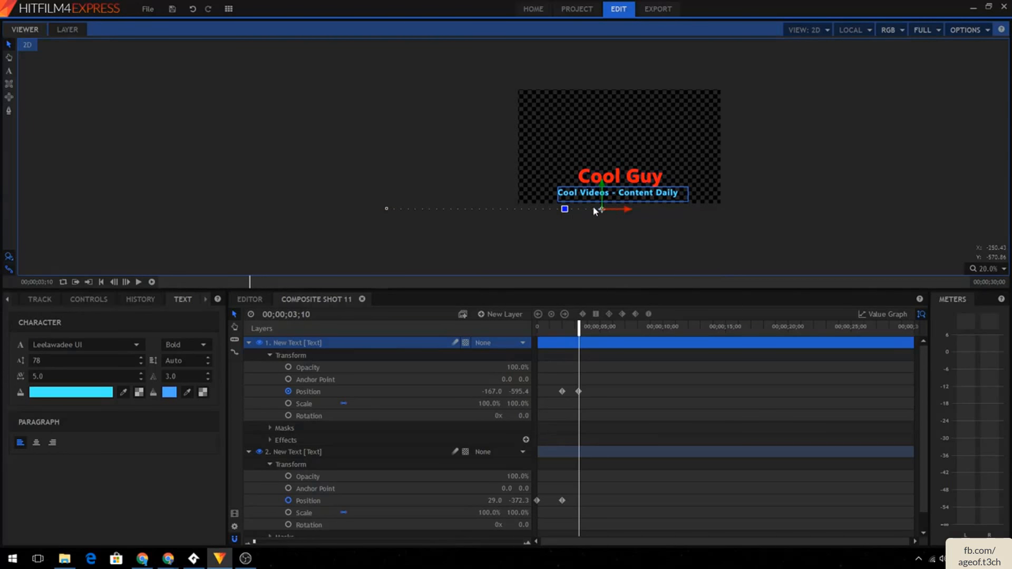
# - Keyframe both texts' opacity at 3;10 and fade the Cool Videos text to 0% at 7;27
pyautogui.click(290, 477)
pyautogui.click(289, 368)
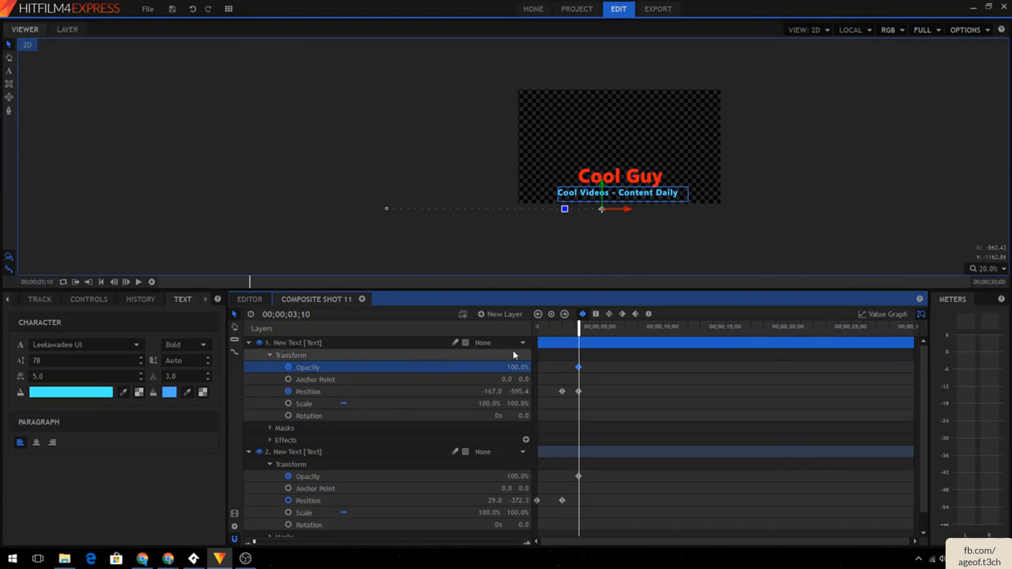
pyautogui.click(637, 327)
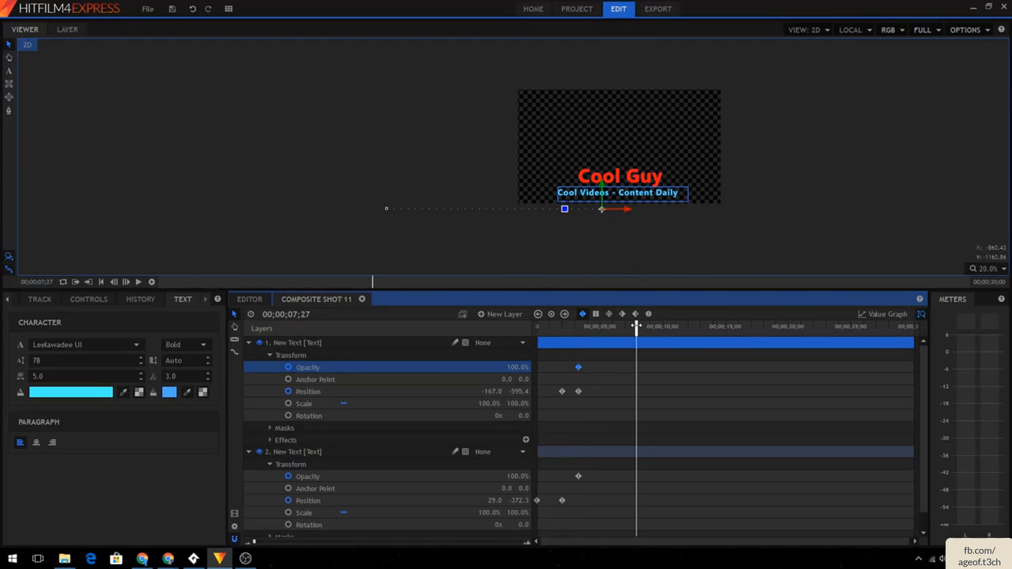
pyautogui.moveTo(517, 367); pyautogui.dragTo(475, 368)
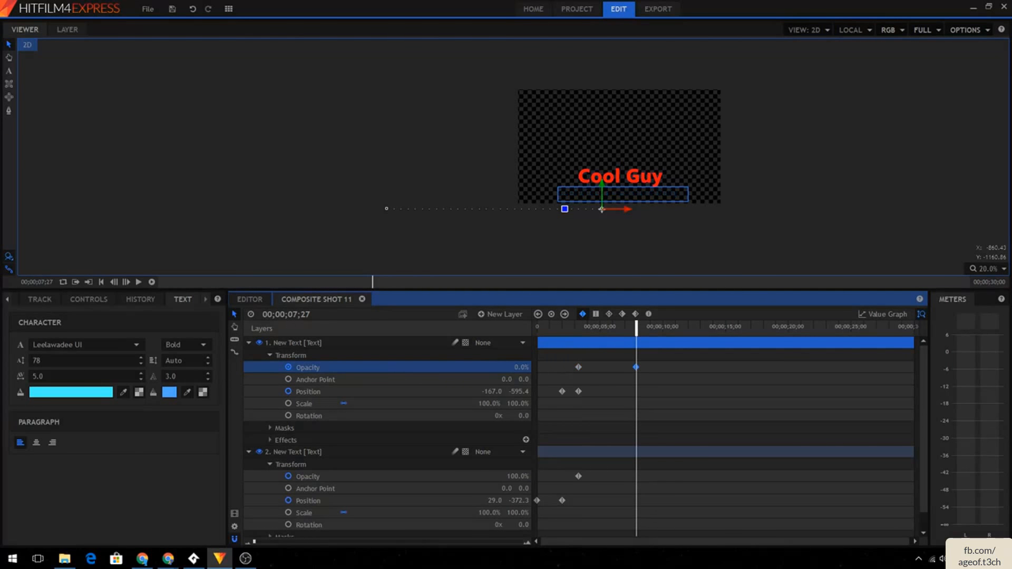
# - Fade the Cool Guy text's opacity to 0% at 7;27 and move both texts' fade-out keyframes earlier
pyautogui.moveTo(516, 476); pyautogui.dragTo(474, 476)
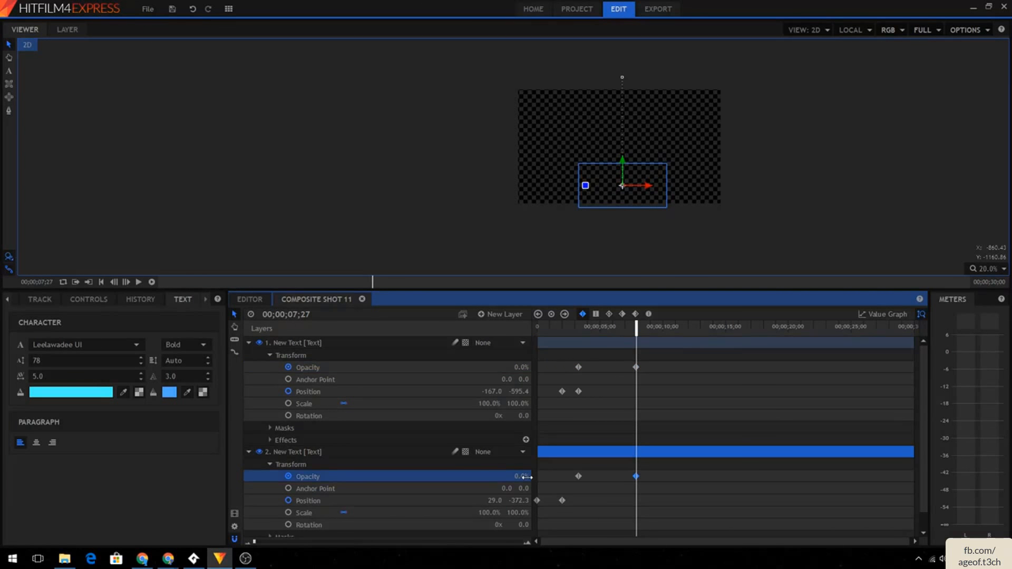
pyautogui.moveTo(638, 371); pyautogui.dragTo(612, 371)
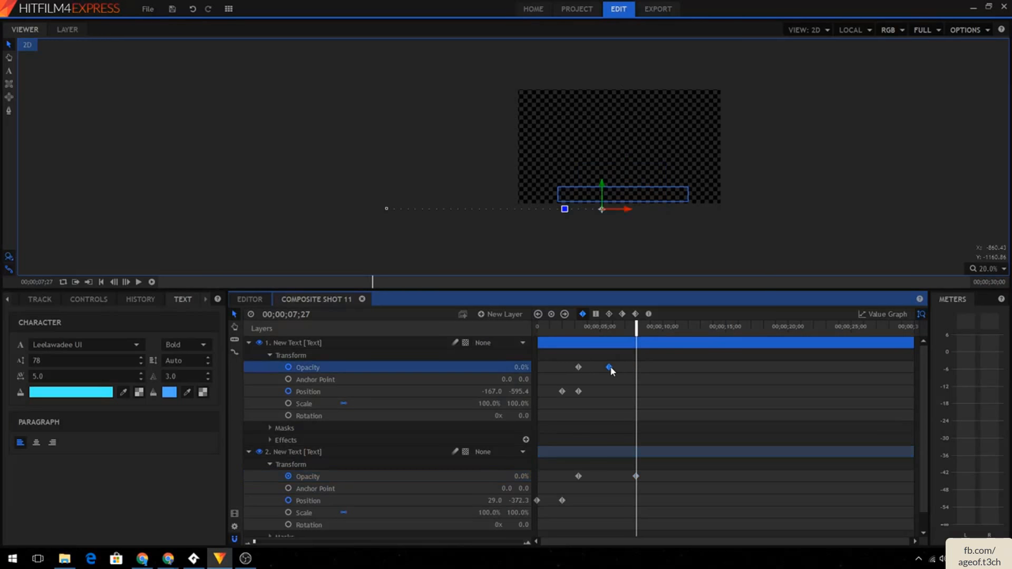
pyautogui.moveTo(636, 477); pyautogui.dragTo(612, 476)
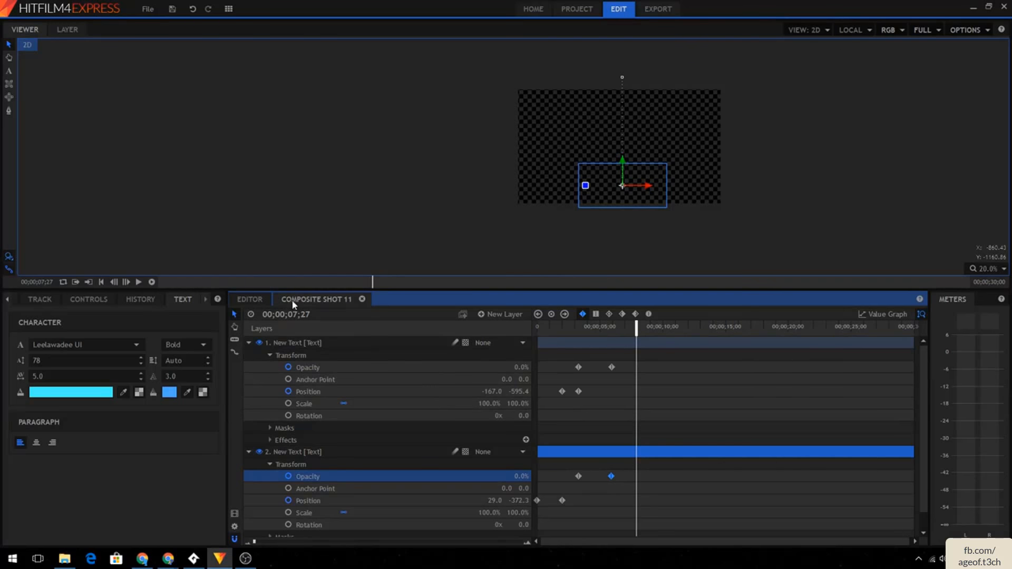
# - Place Composite Shot 11 from the media bin onto the Video 3 track of the editor timeline
pyautogui.click(266, 300)
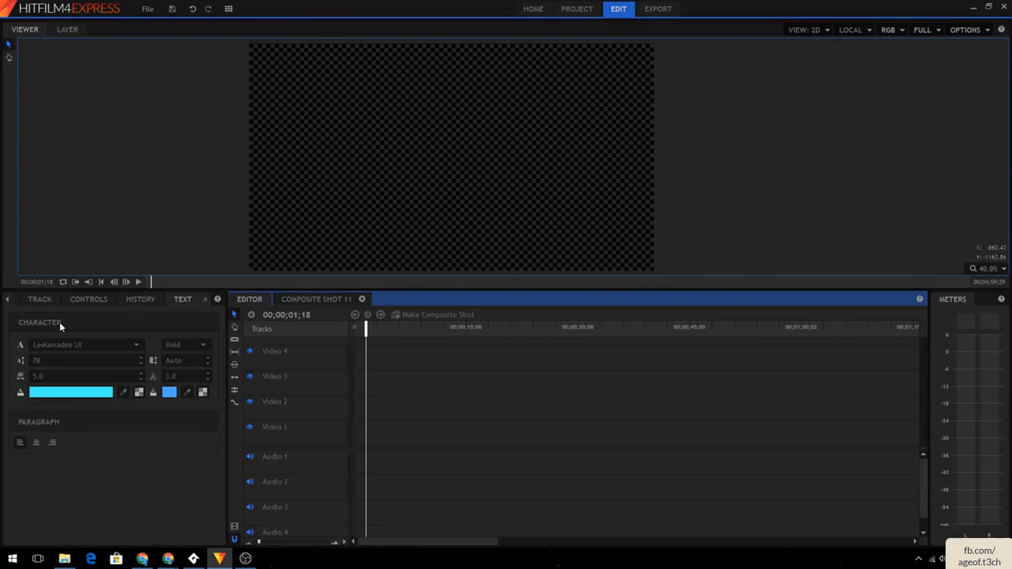
pyautogui.click(24, 300)
pyautogui.click(14, 300)
pyautogui.click(14, 300)
pyautogui.click(14, 300)
pyautogui.moveTo(105, 514); pyautogui.dragTo(359, 383)
pyautogui.moveTo(151, 282); pyautogui.dragTo(137, 287)
pyautogui.click(333, 302)
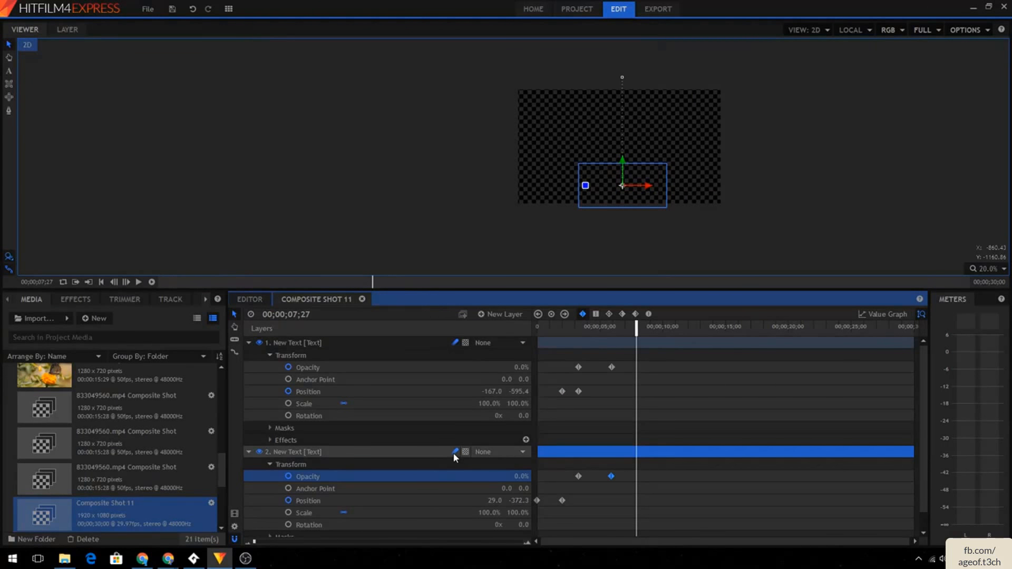
# - Play back the title animation on the editor timeline from the start
pyautogui.scroll(-1, 454, 457)
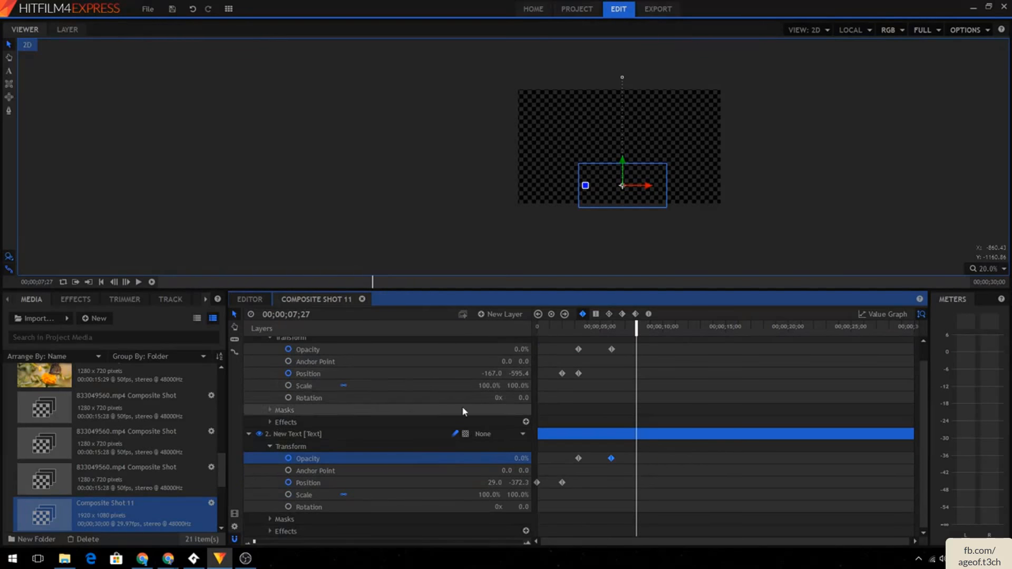
pyautogui.scroll(1, 462, 406)
pyautogui.click(139, 282)
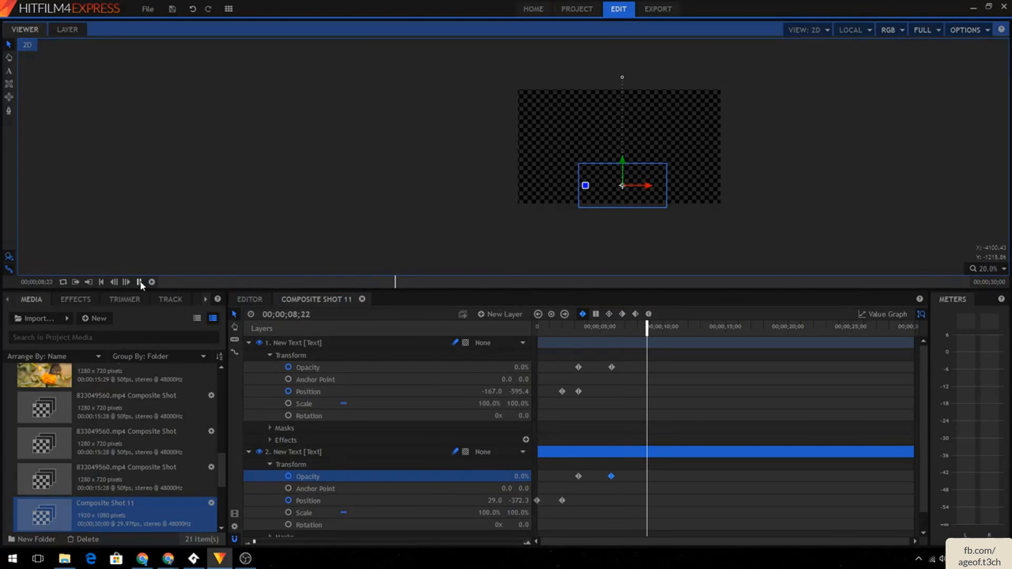
pyautogui.click(256, 301)
pyautogui.click(139, 282)
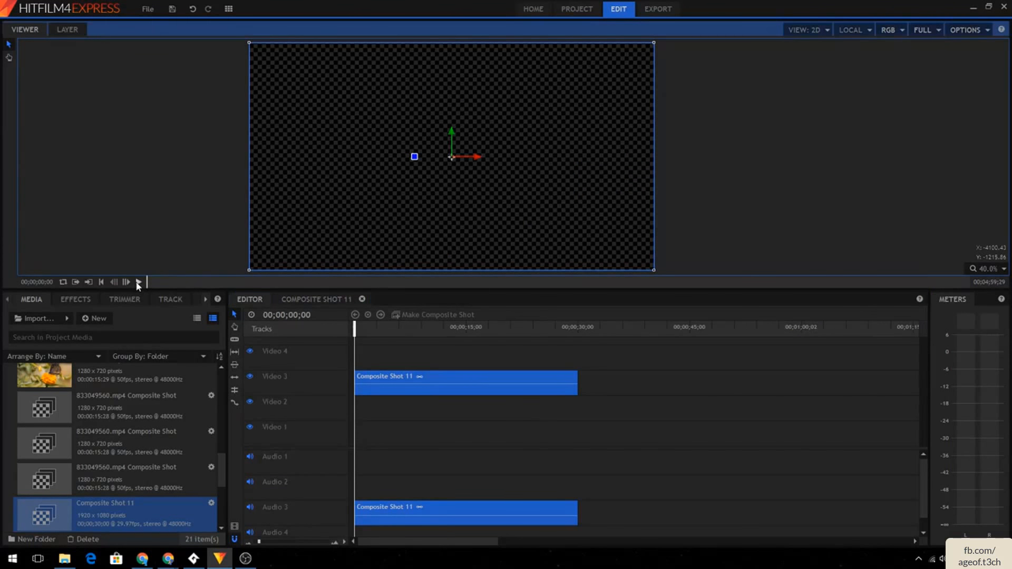
pyautogui.click(130, 195)
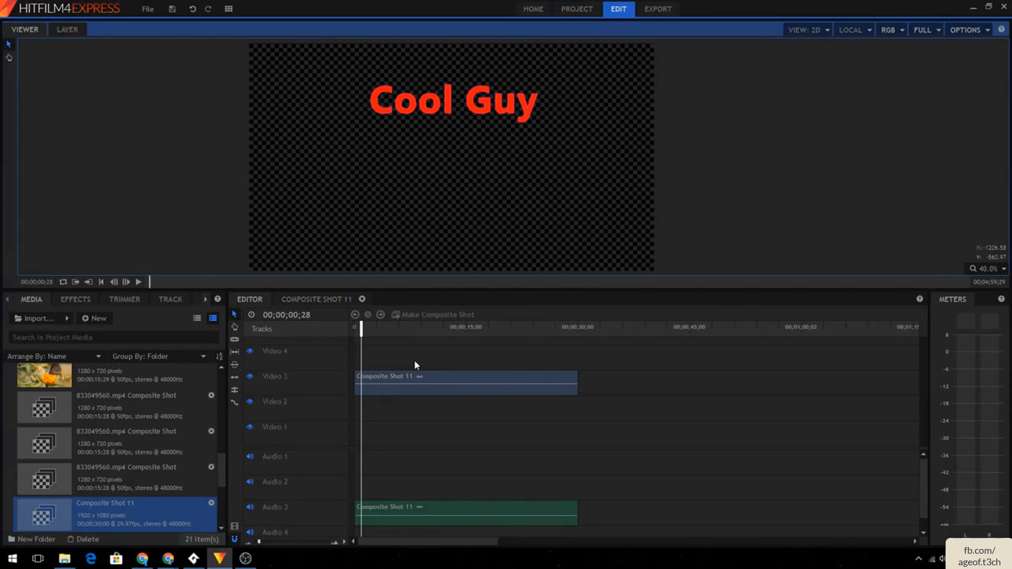
pyautogui.moveTo(361, 331); pyautogui.dragTo(353, 331)
pyautogui.click(138, 282)
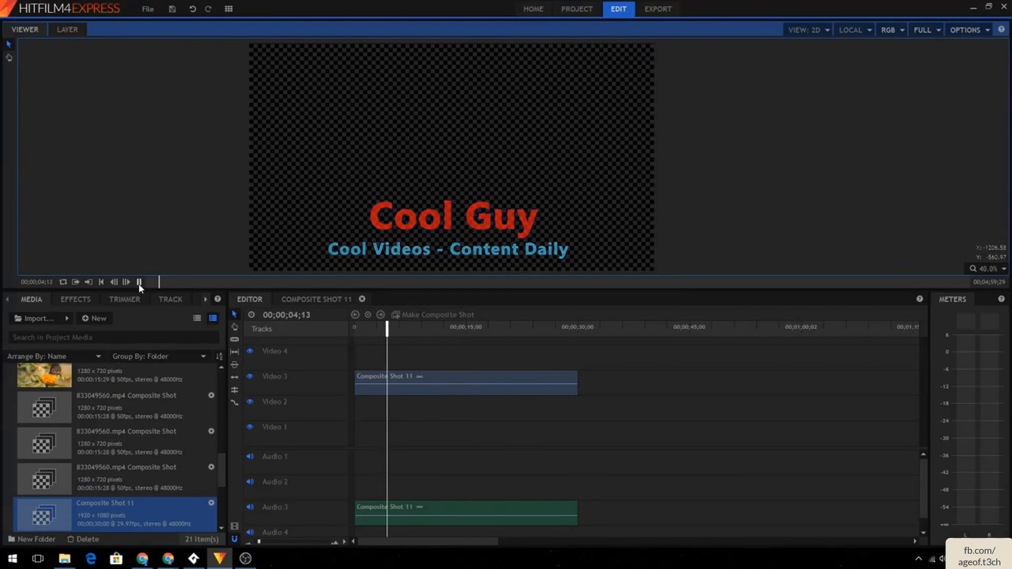
# - Shift both texts' opacity and position keyframes earlier in the composite shot to tighten the animation timing
pyautogui.click(332, 301)
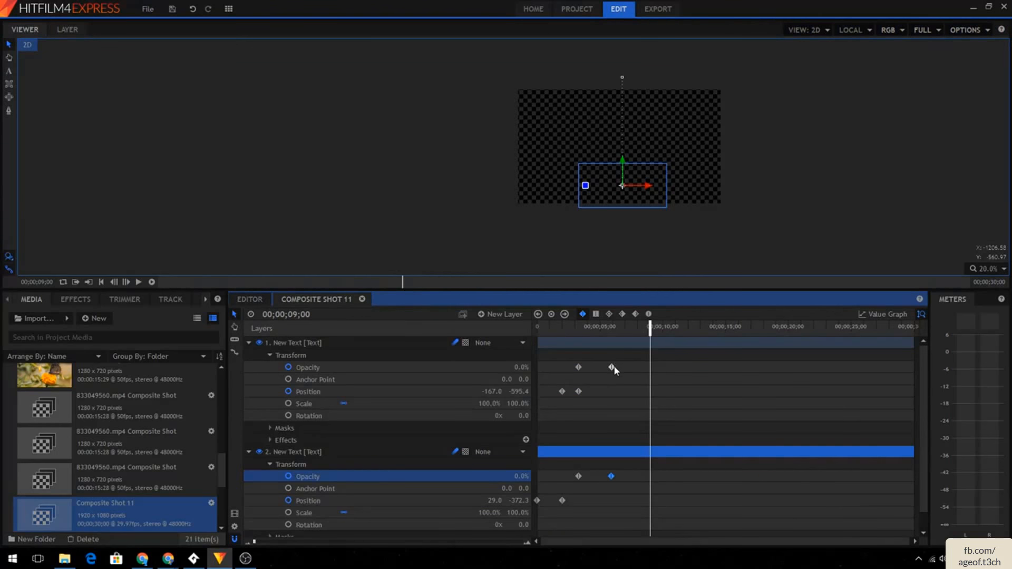
pyautogui.moveTo(612, 367); pyautogui.dragTo(603, 368)
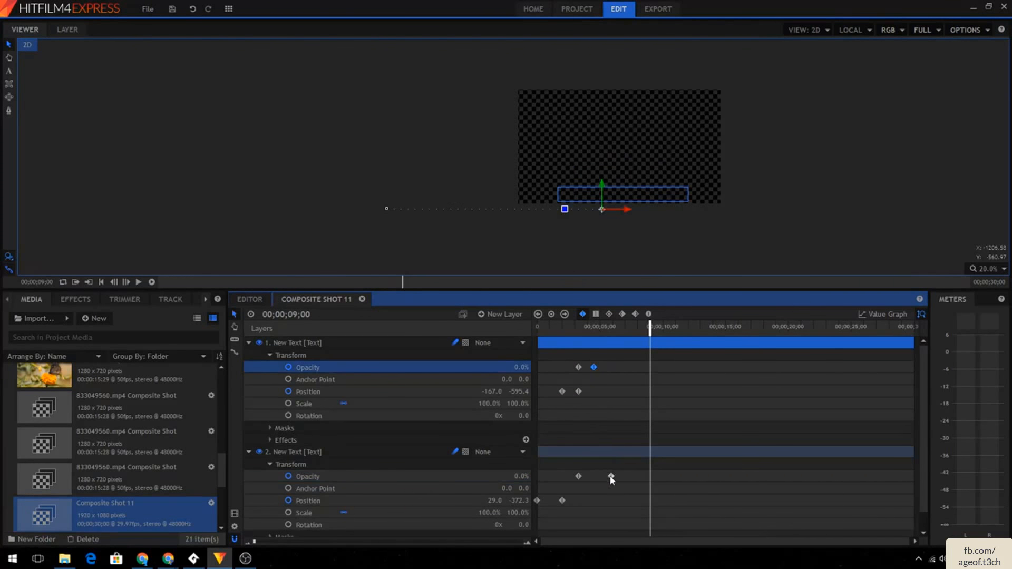
pyautogui.moveTo(611, 477); pyautogui.dragTo(553, 501)
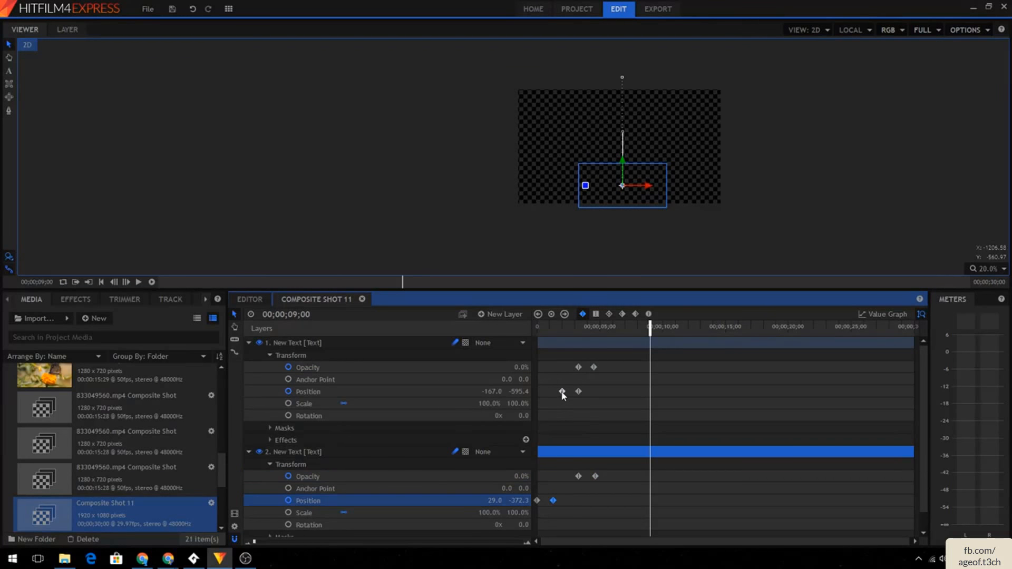
pyautogui.moveTo(562, 392)
pyautogui.mouseDown()
pyautogui.moveTo(553, 392)
pyautogui.moveTo(578, 393)
pyautogui.moveTo(567, 393)
pyautogui.mouseUp()
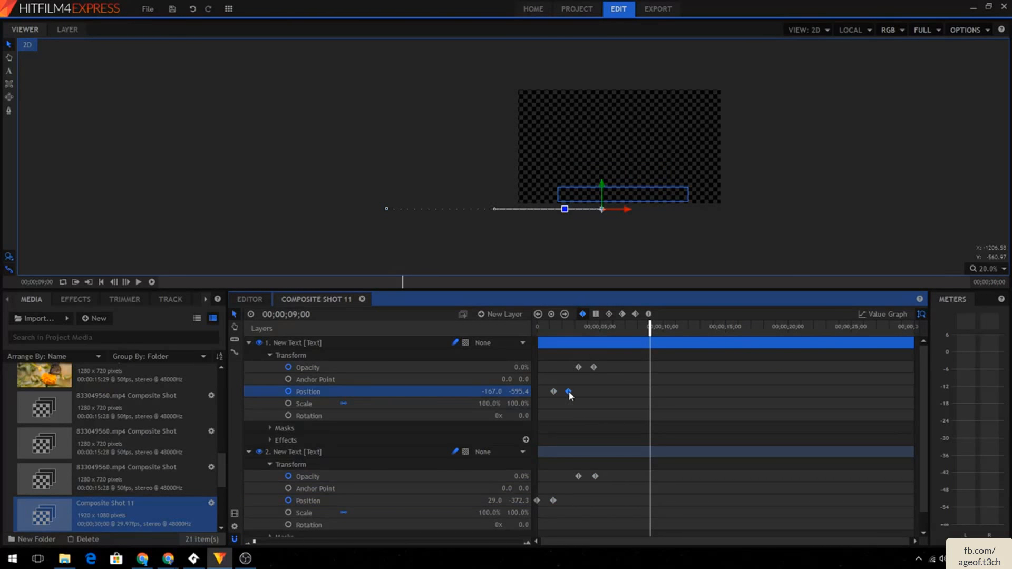
pyautogui.moveTo(576, 476); pyautogui.dragTo(575, 477)
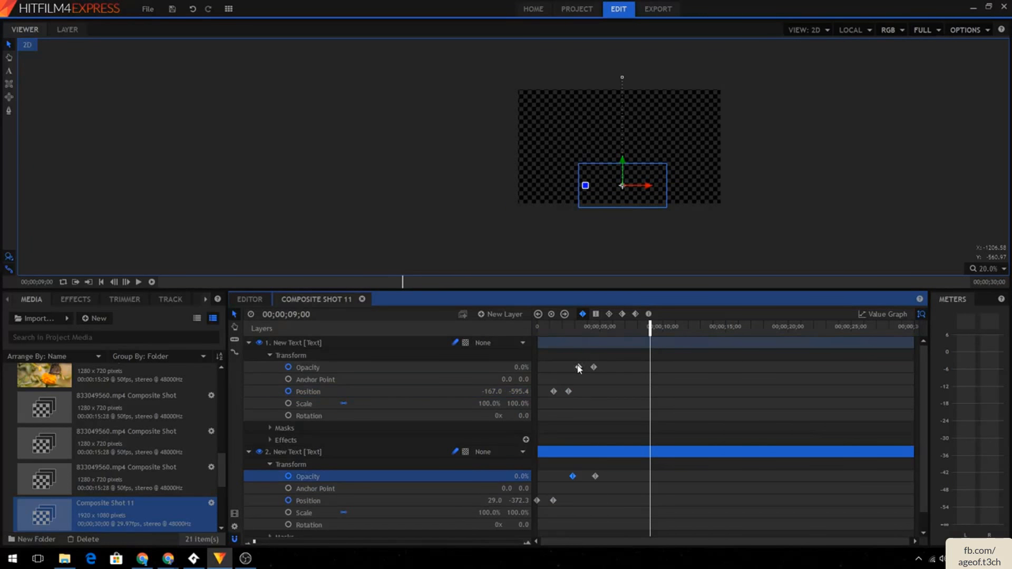
pyautogui.moveTo(579, 368); pyautogui.dragTo(570, 368)
# - Play back the retimed title animation on the editor timeline from the beginning
pyautogui.click(250, 299)
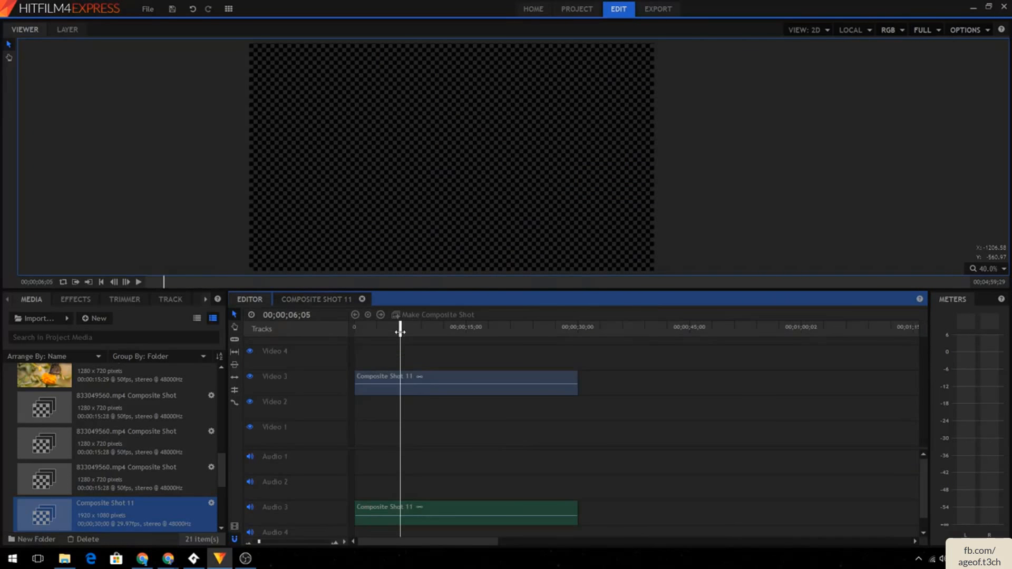
pyautogui.moveTo(400, 331); pyautogui.dragTo(257, 332)
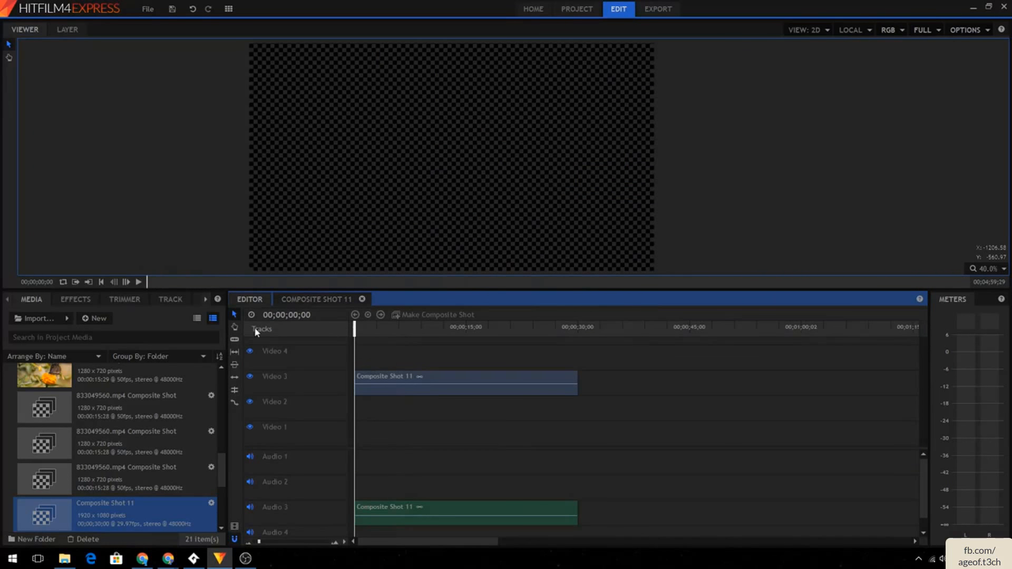
pyautogui.click(139, 285)
pyautogui.click(324, 330)
pyautogui.press('Home')
pyautogui.click(140, 283)
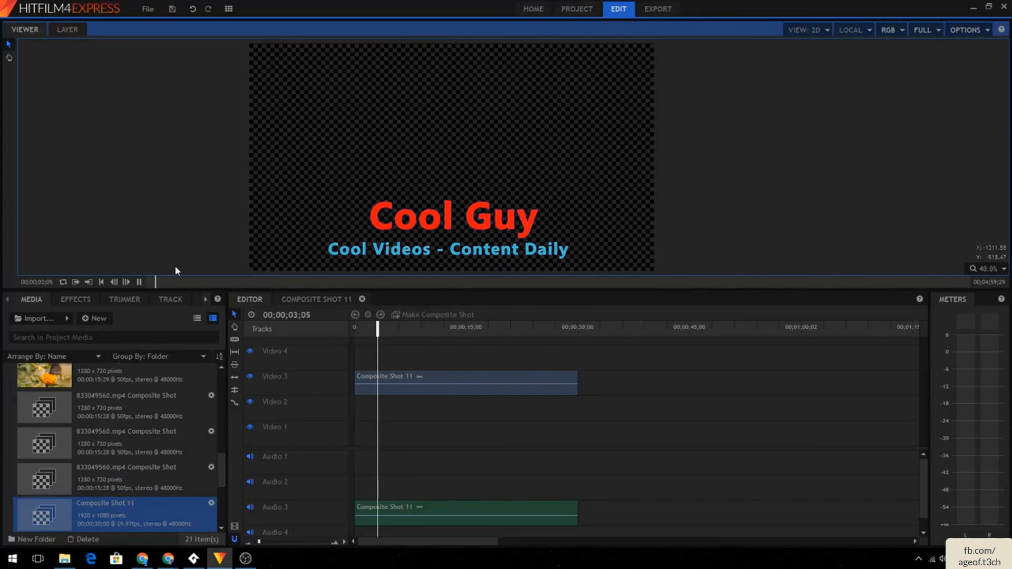
pyautogui.click(139, 283)
pyautogui.click(330, 298)
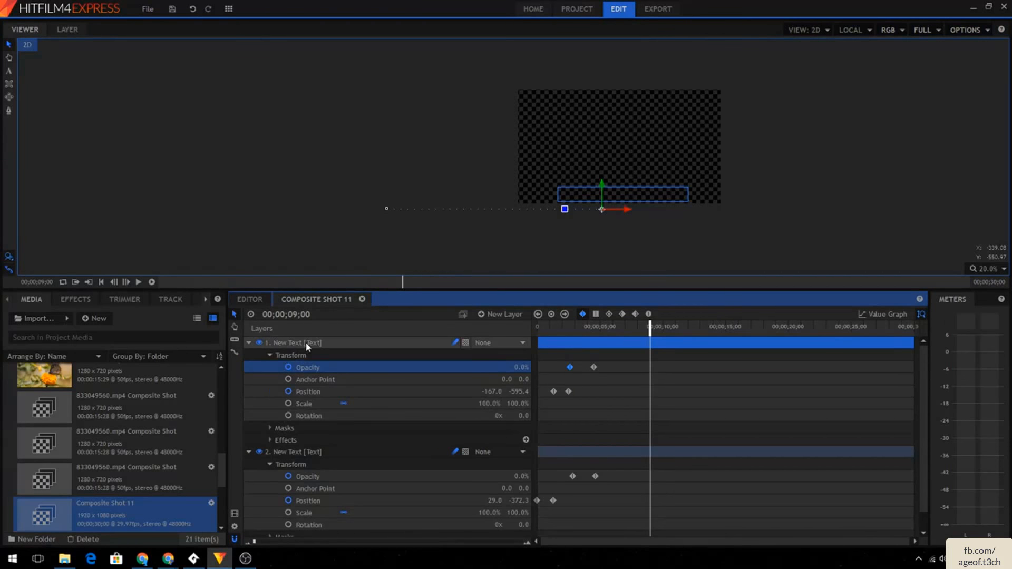
pyautogui.click(492, 345)
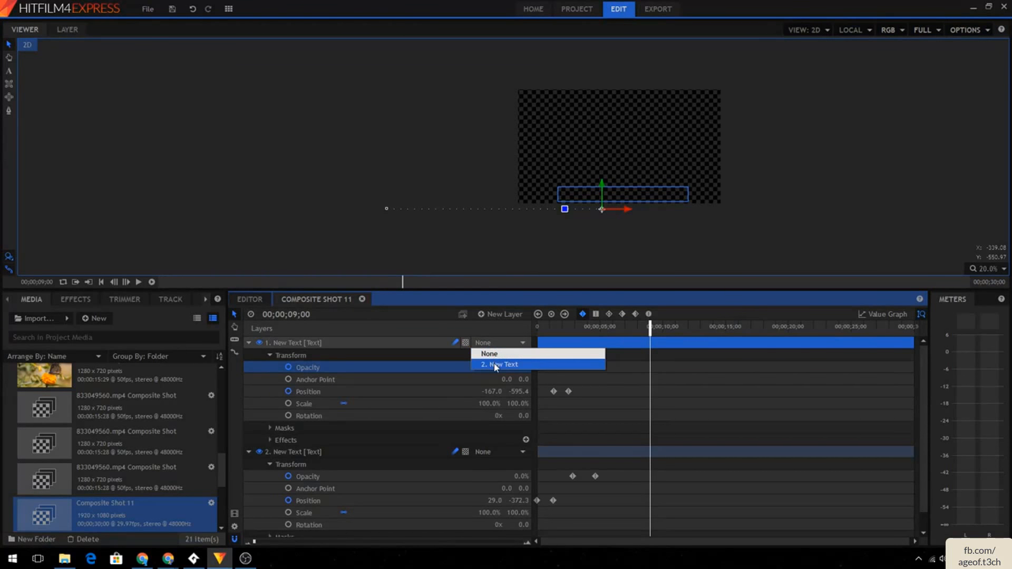
pyautogui.click(493, 365)
pyautogui.click(492, 345)
pyautogui.click(491, 350)
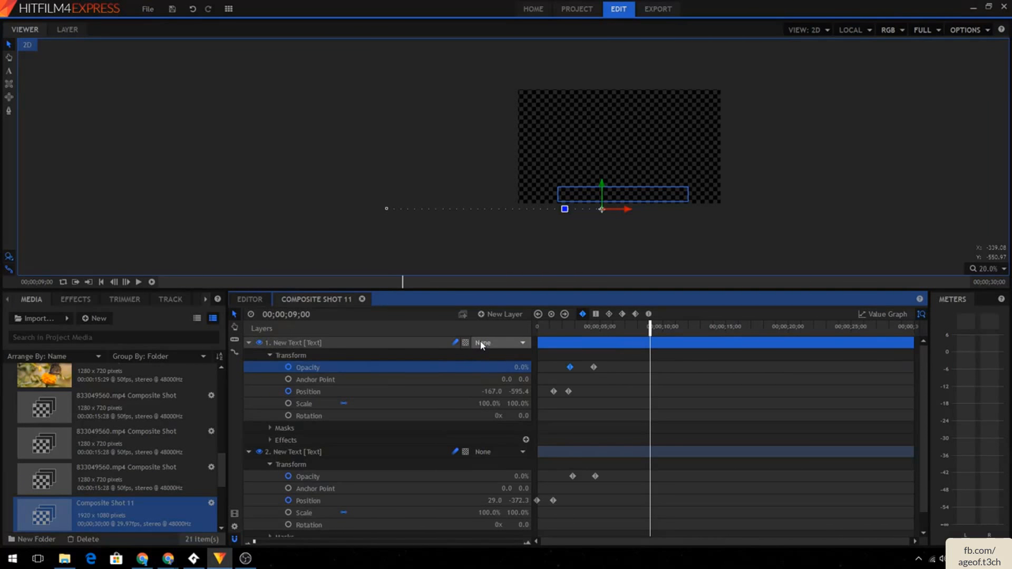
pyautogui.click(368, 344)
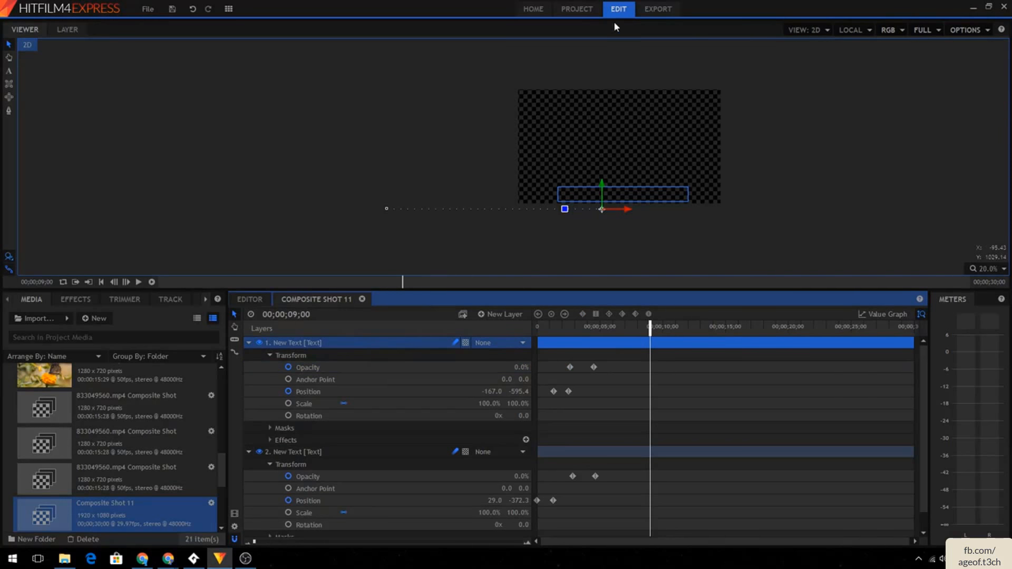
# - Export the editor timeline as an MP4 file named Cool Intro
pyautogui.click(642, 14)
pyautogui.click(397, 114)
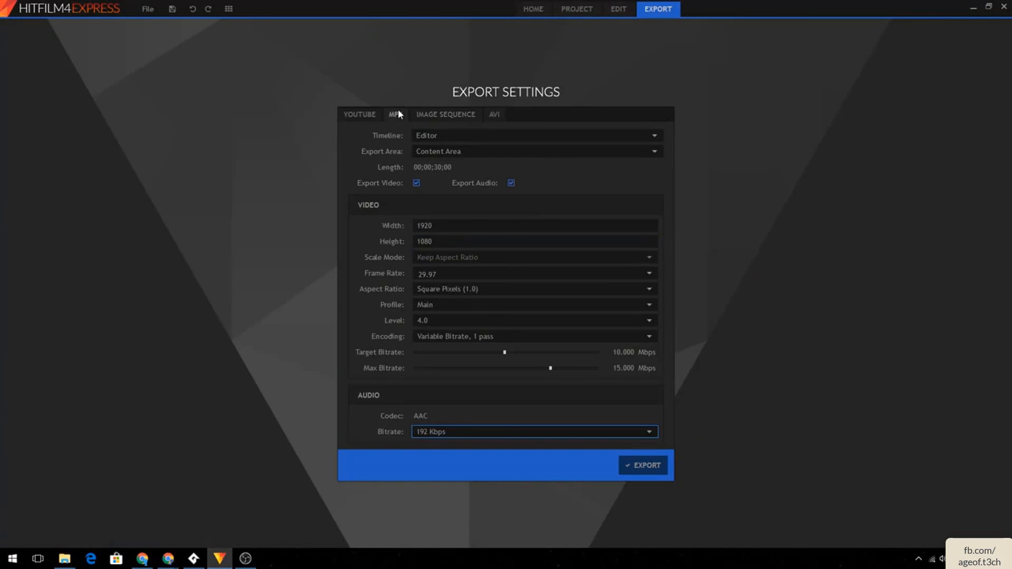
pyautogui.click(662, 466)
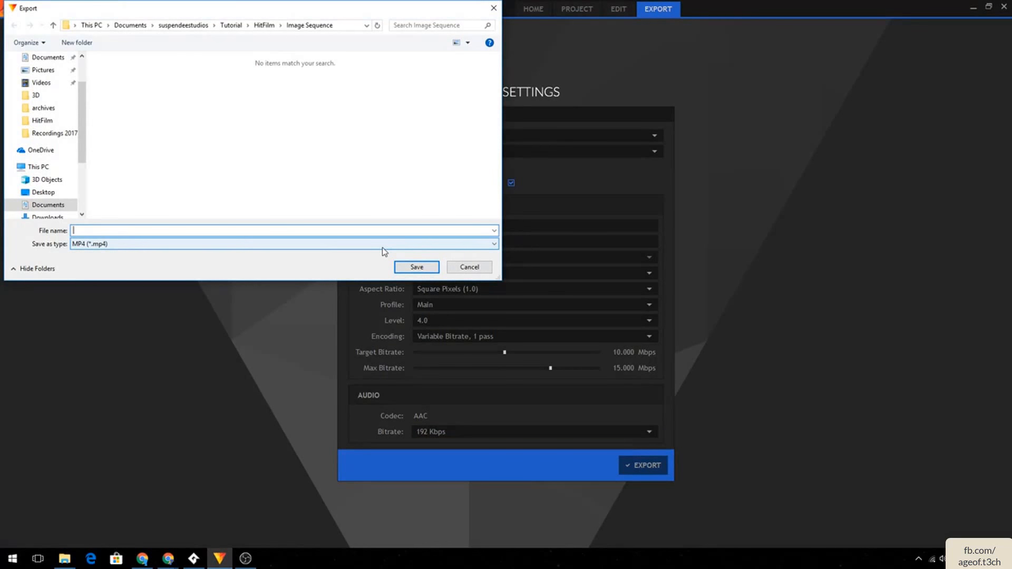
pyautogui.write('countdown')
pyautogui.press('Return')
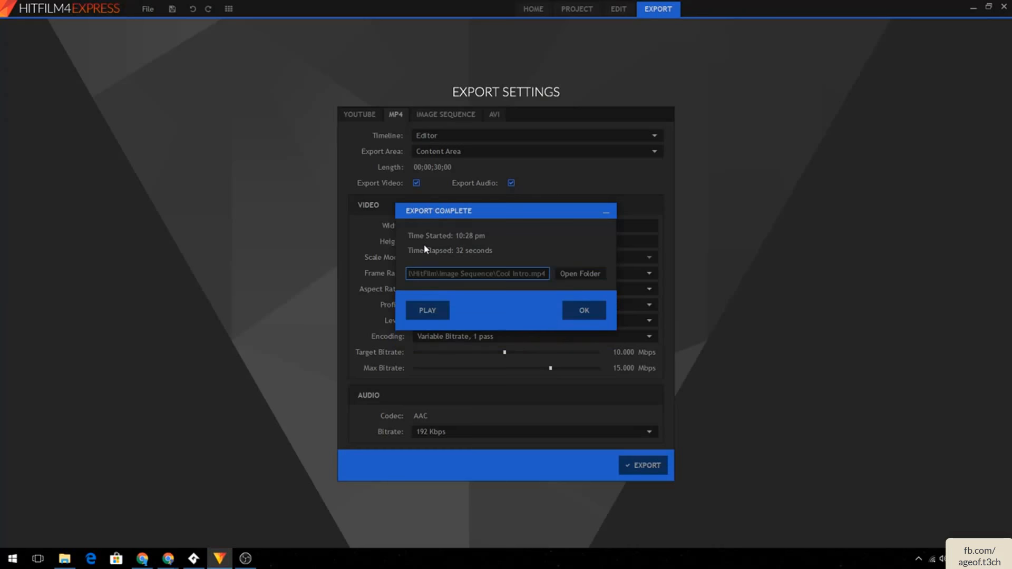
# - Play the exported video in the media player, then close it and the export dialog
pyautogui.click(445, 311)
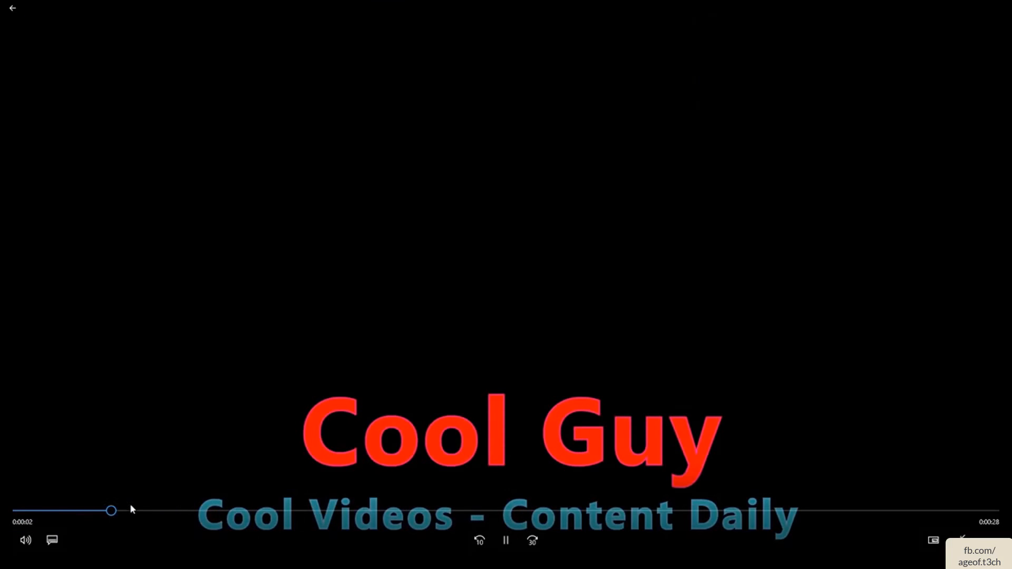
pyautogui.moveTo(130, 509); pyautogui.dragTo(3, 493)
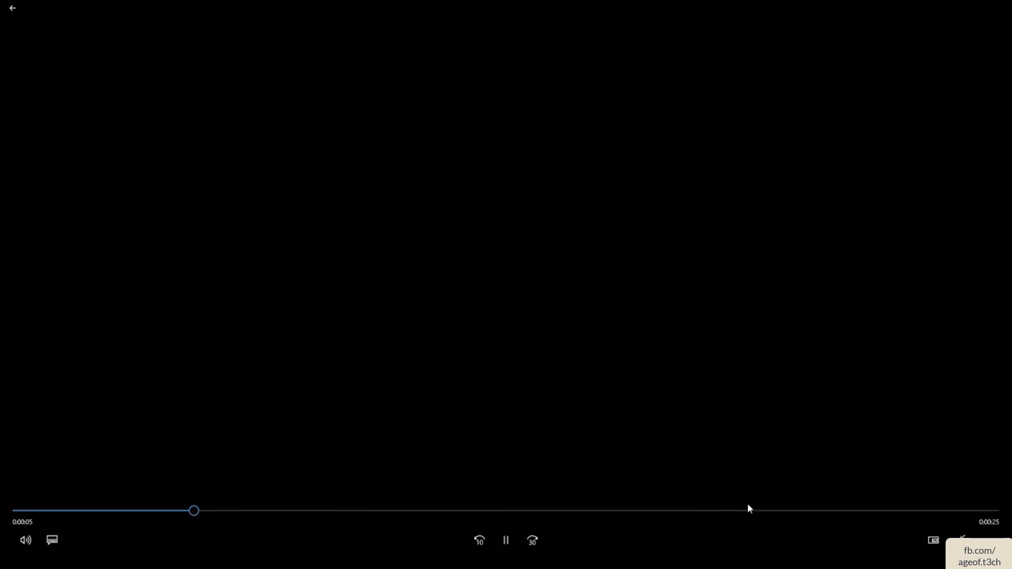
pyautogui.moveTo(750, 509); pyautogui.dragTo(965, 515)
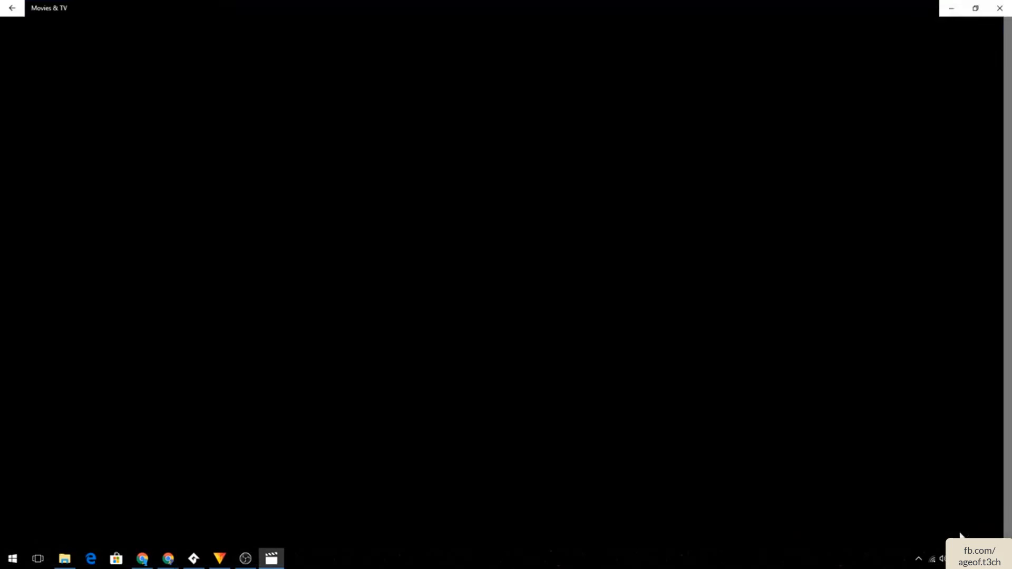
pyautogui.click(999, 8)
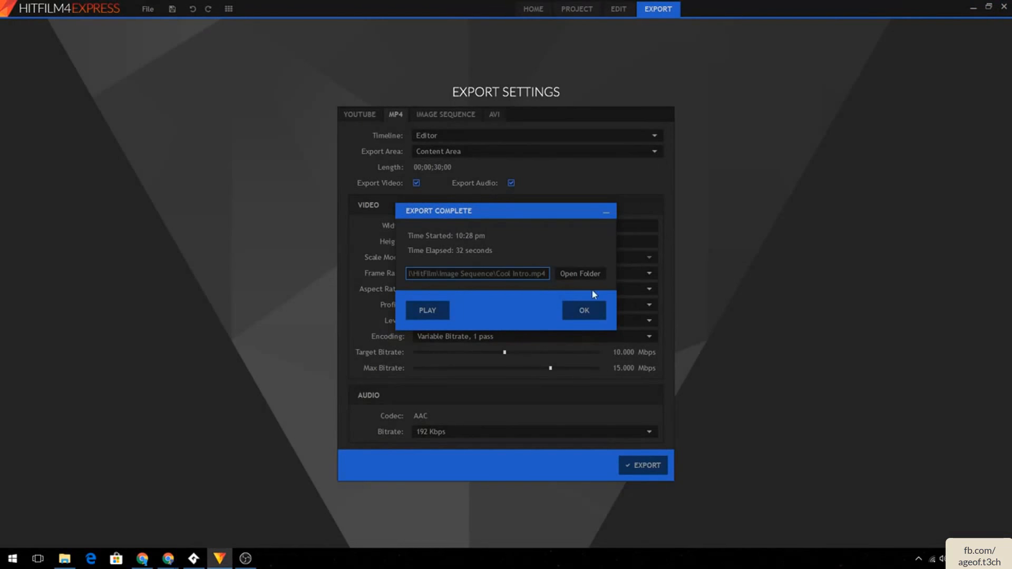
pyautogui.click(585, 310)
pyautogui.click(566, 11)
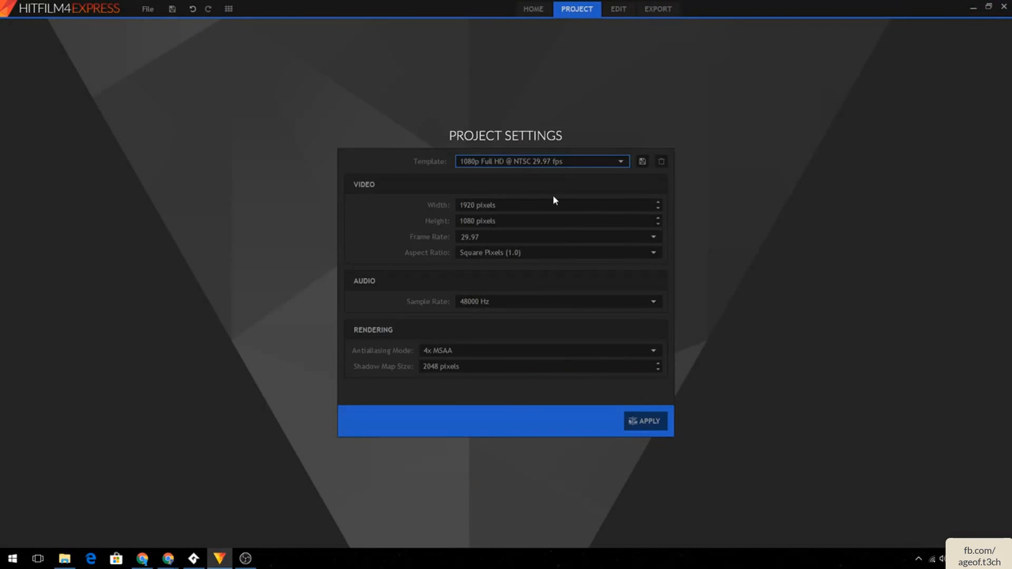
pyautogui.click(539, 11)
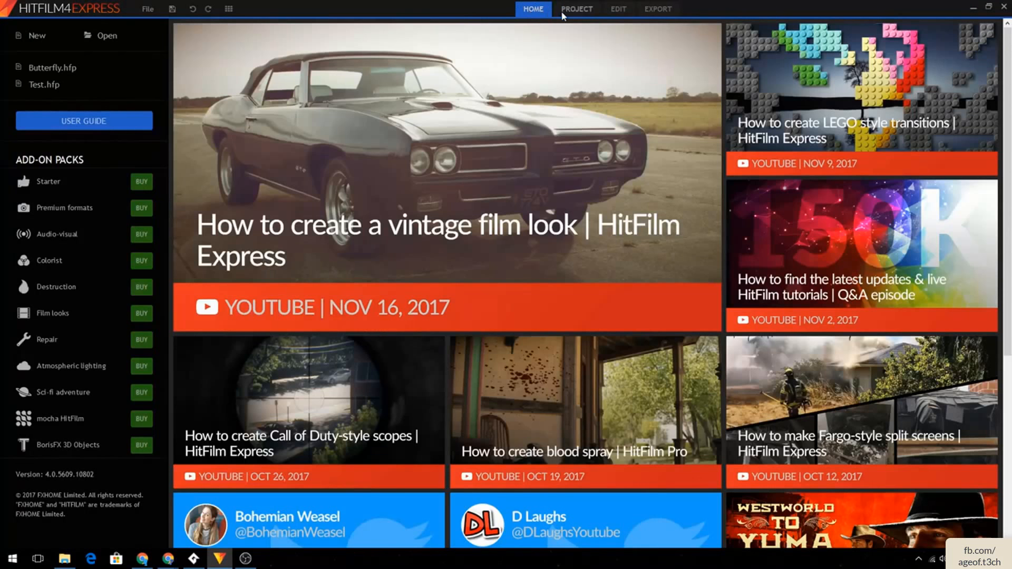
pyautogui.click(576, 10)
pyautogui.click(615, 10)
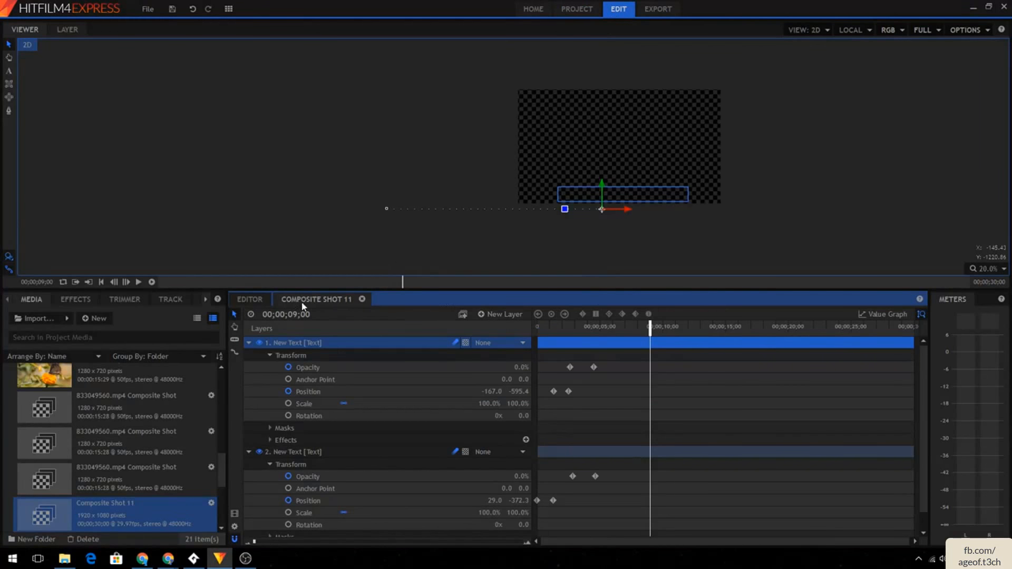
pyautogui.scroll(-1, 759, 414)
pyautogui.click(253, 300)
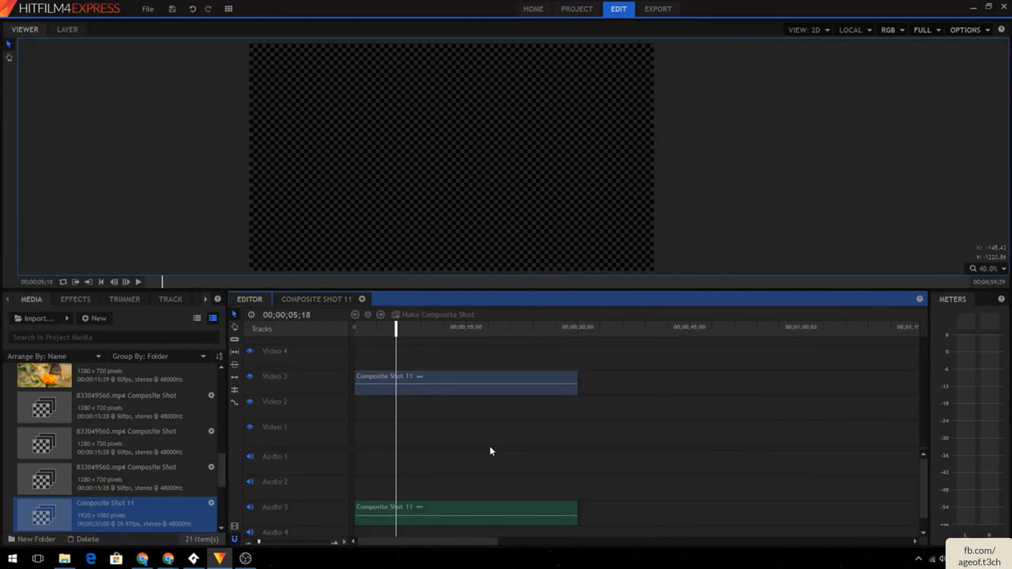
pyautogui.click(482, 385)
pyautogui.click(475, 345)
pyautogui.click(482, 328)
pyautogui.click(443, 380)
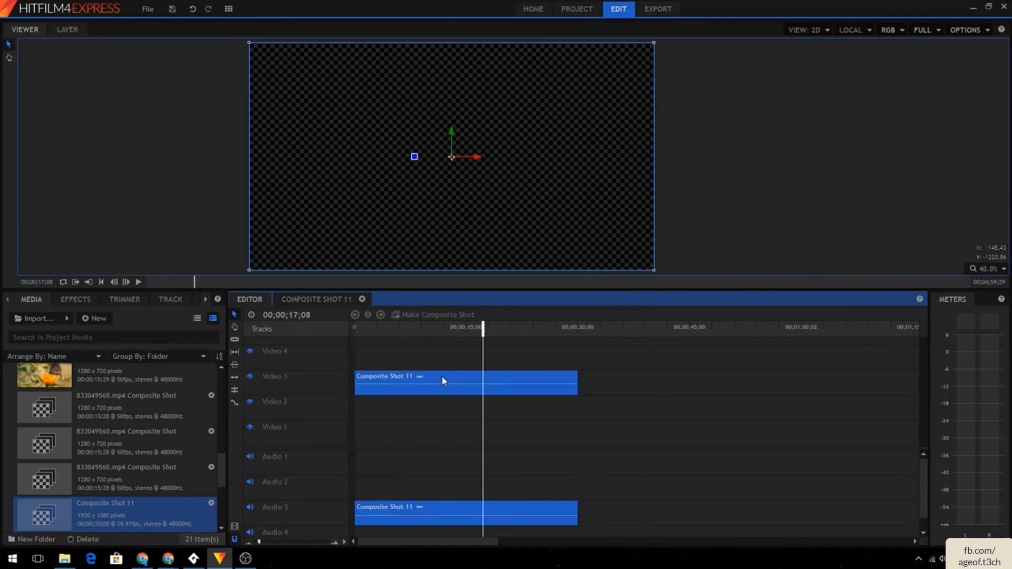
# - Scrub to the end of the title animation and trim the Composite Shot 11 clip to end there, about 4.5 seconds long
pyautogui.click(388, 325)
pyautogui.moveTo(388, 326); pyautogui.dragTo(415, 326)
pyautogui.click(381, 327)
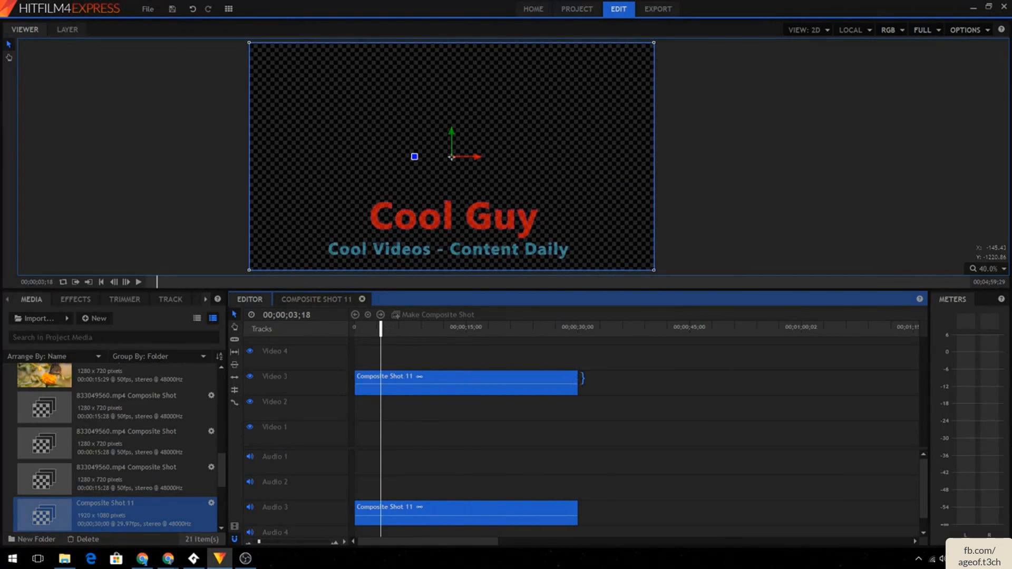
pyautogui.moveTo(582, 378); pyautogui.dragTo(390, 373)
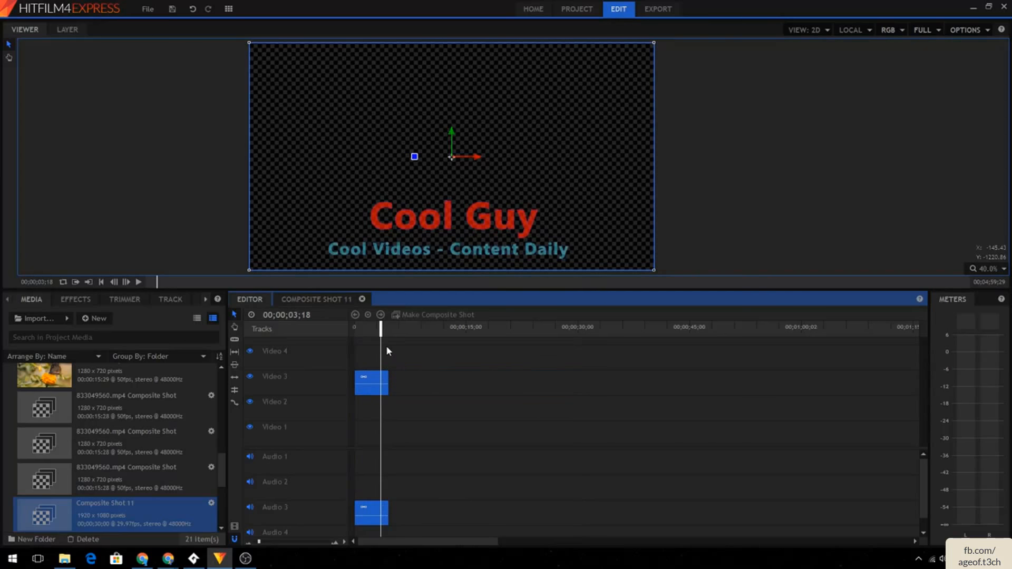
# - Scrub across the trimmed clip's end and review the export settings length before returning to editing
pyautogui.click(383, 328)
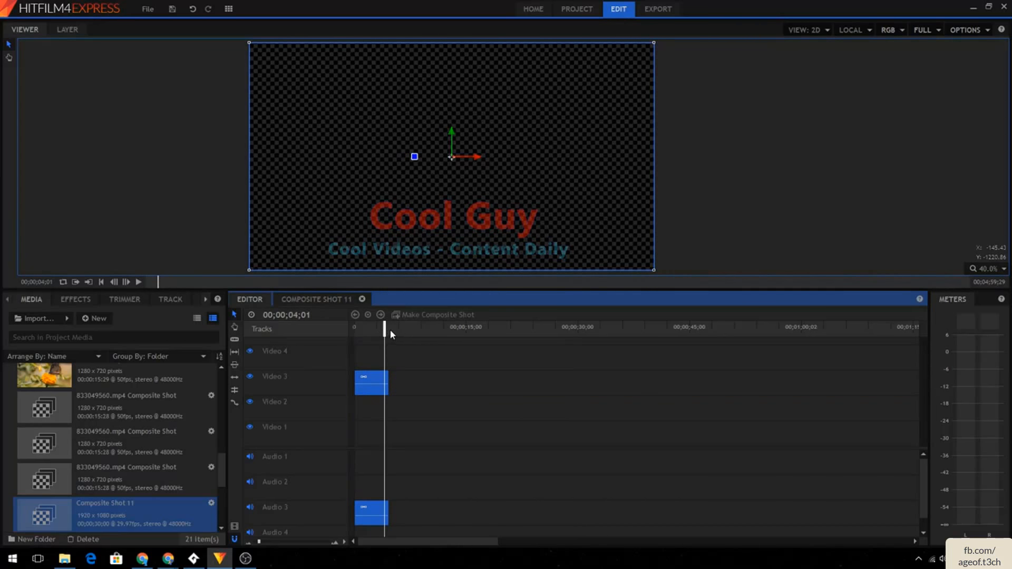
pyautogui.moveTo(385, 329); pyautogui.dragTo(389, 330)
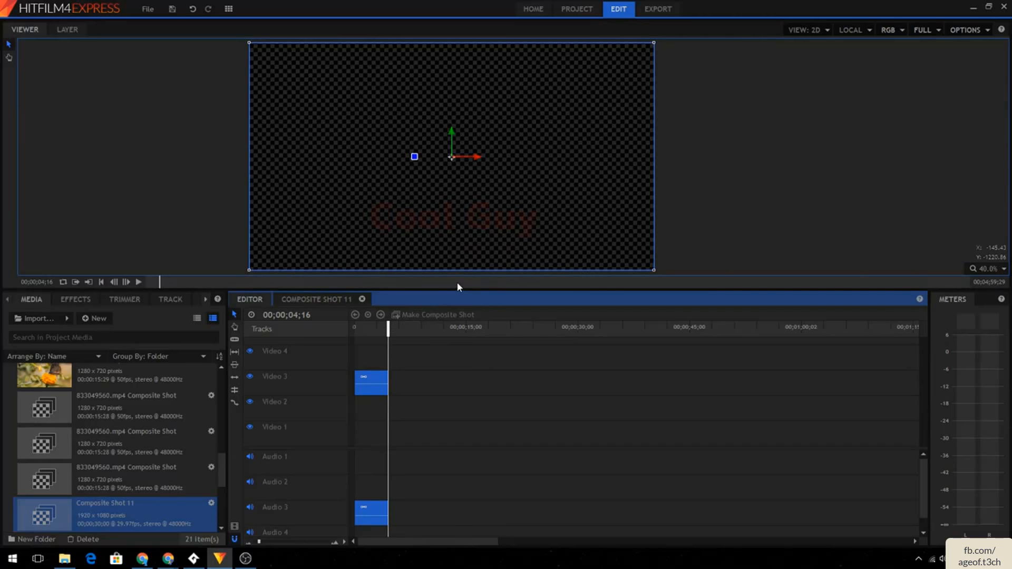
pyautogui.click(655, 10)
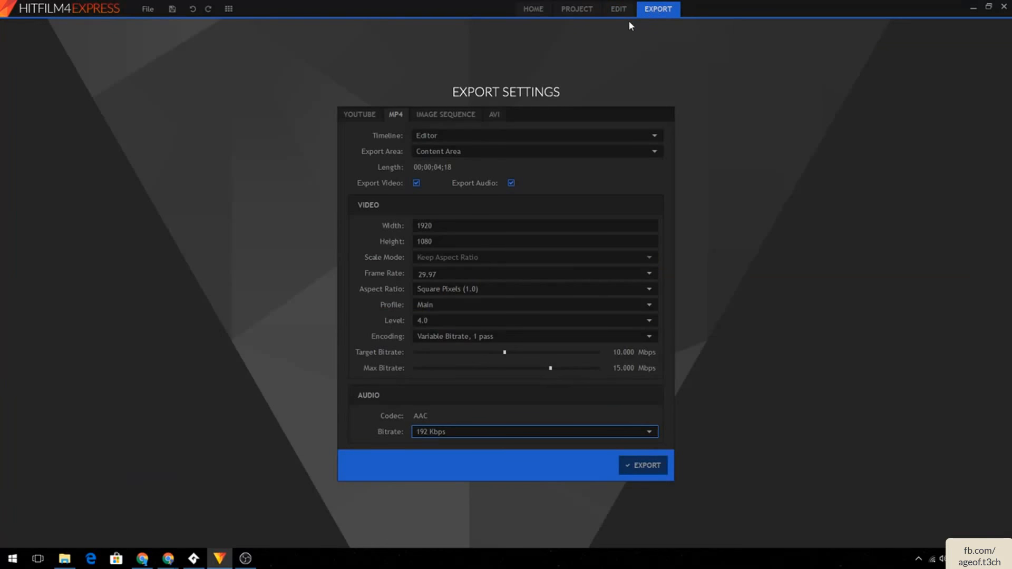
pyautogui.click(606, 11)
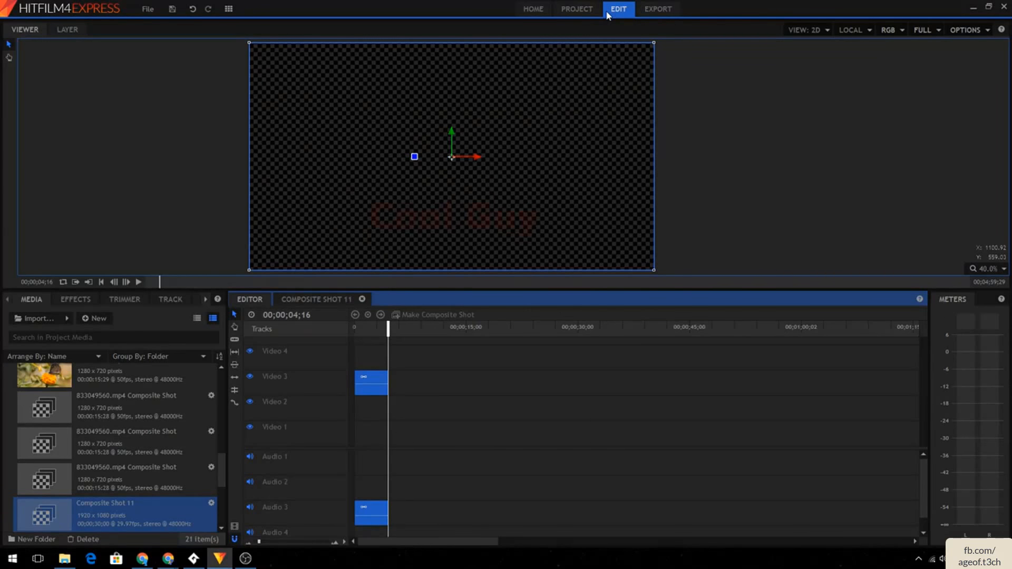